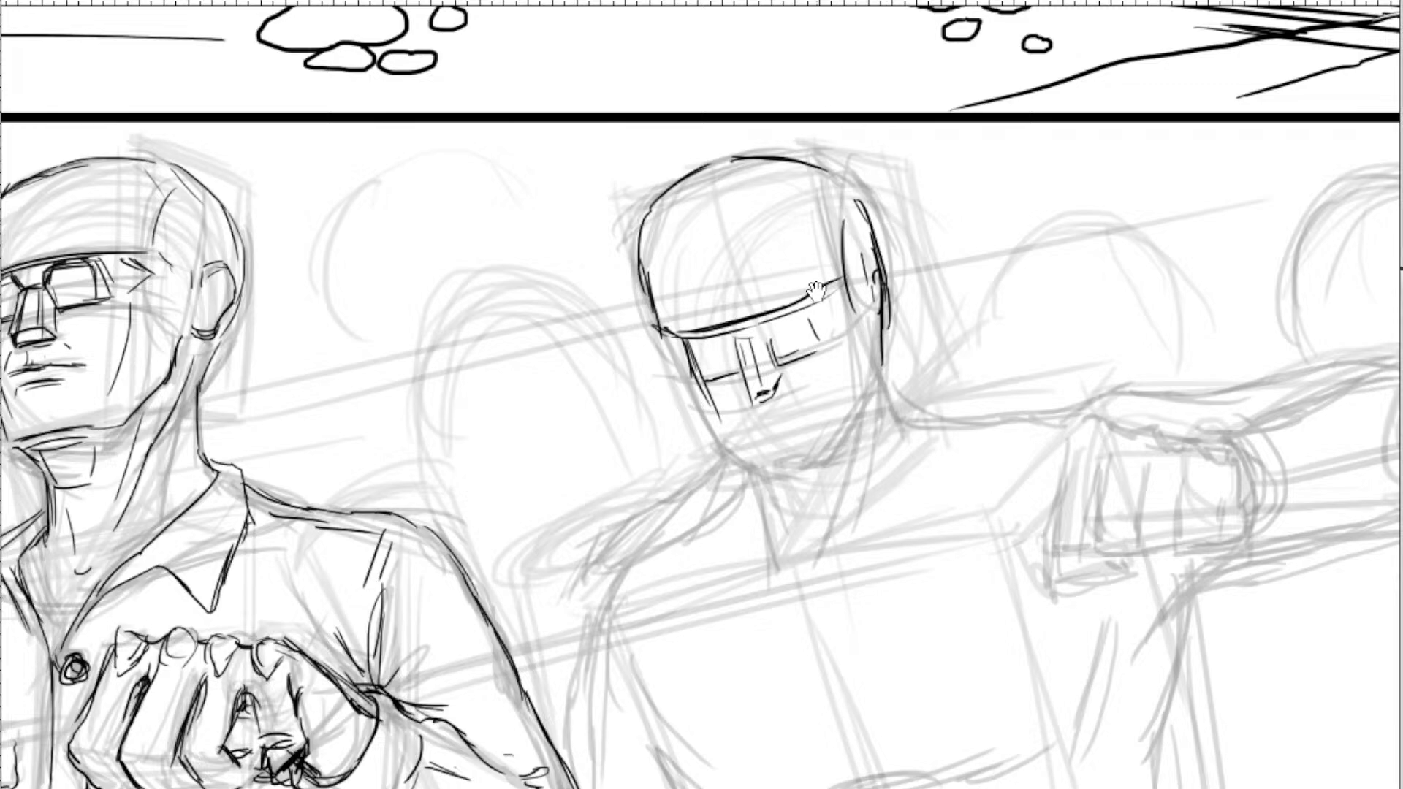
# Outline the cheeks, jaw and chin of the man beside the central figure with dark lines over the rough sketch.
pyautogui.moveTo(816, 292); pyautogui.dragTo(836, 233)
pyautogui.hotkey('ctrl', '+')
pyautogui.hotkey('ctrl', '+')
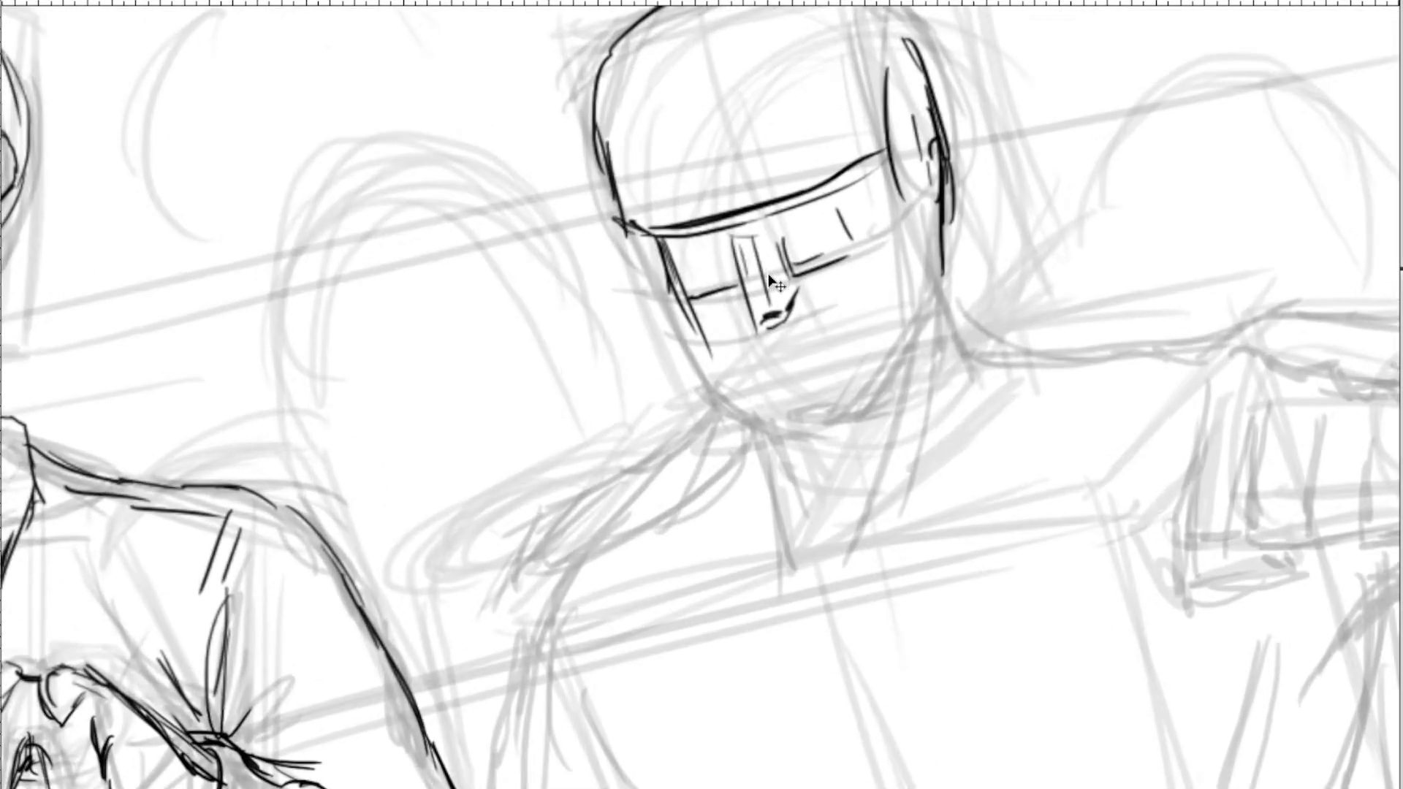
pyautogui.moveTo(612, 276); pyautogui.dragTo(612, 327)
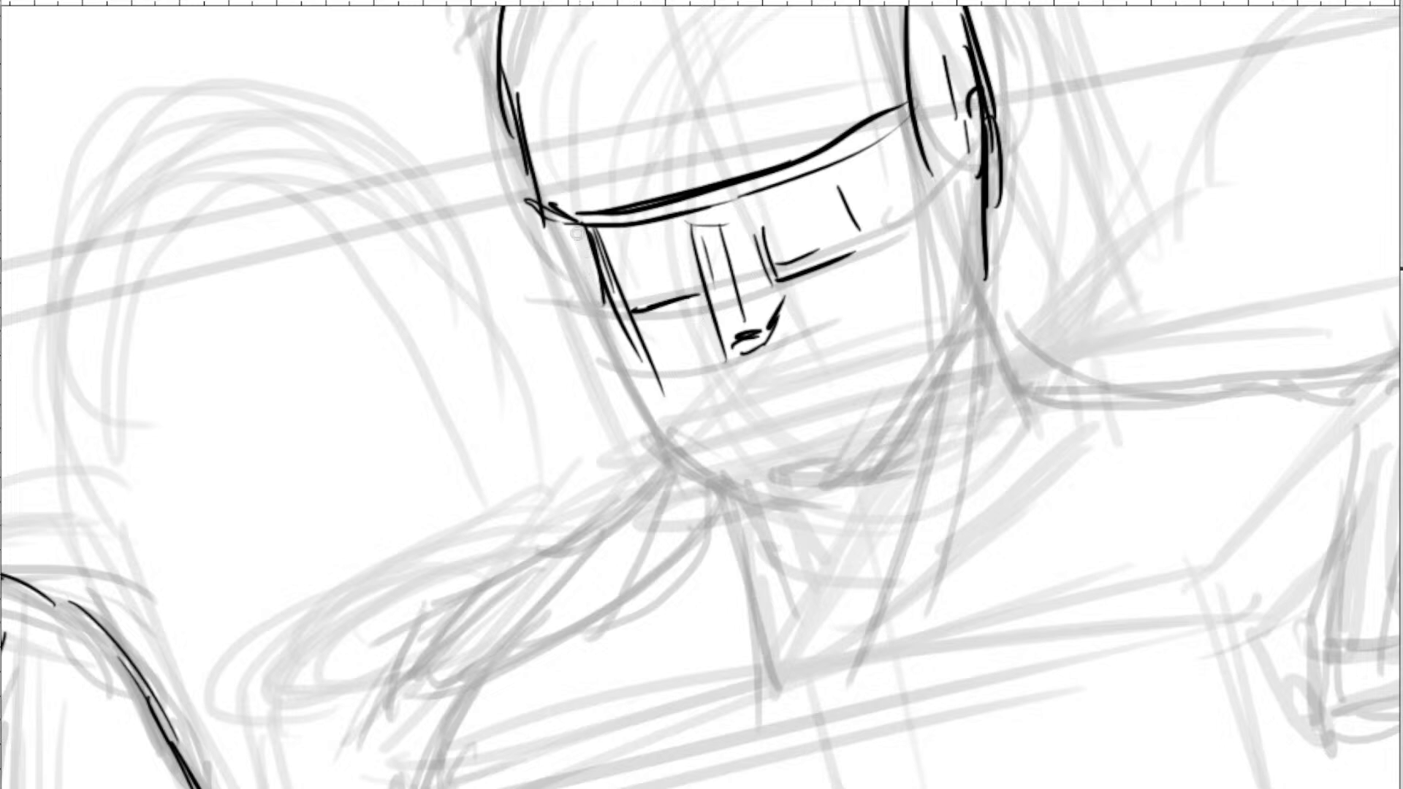
pyautogui.moveTo(570, 226)
pyautogui.mouseDown()
pyautogui.moveTo(630, 358)
pyautogui.moveTo(731, 486)
pyautogui.mouseUp()
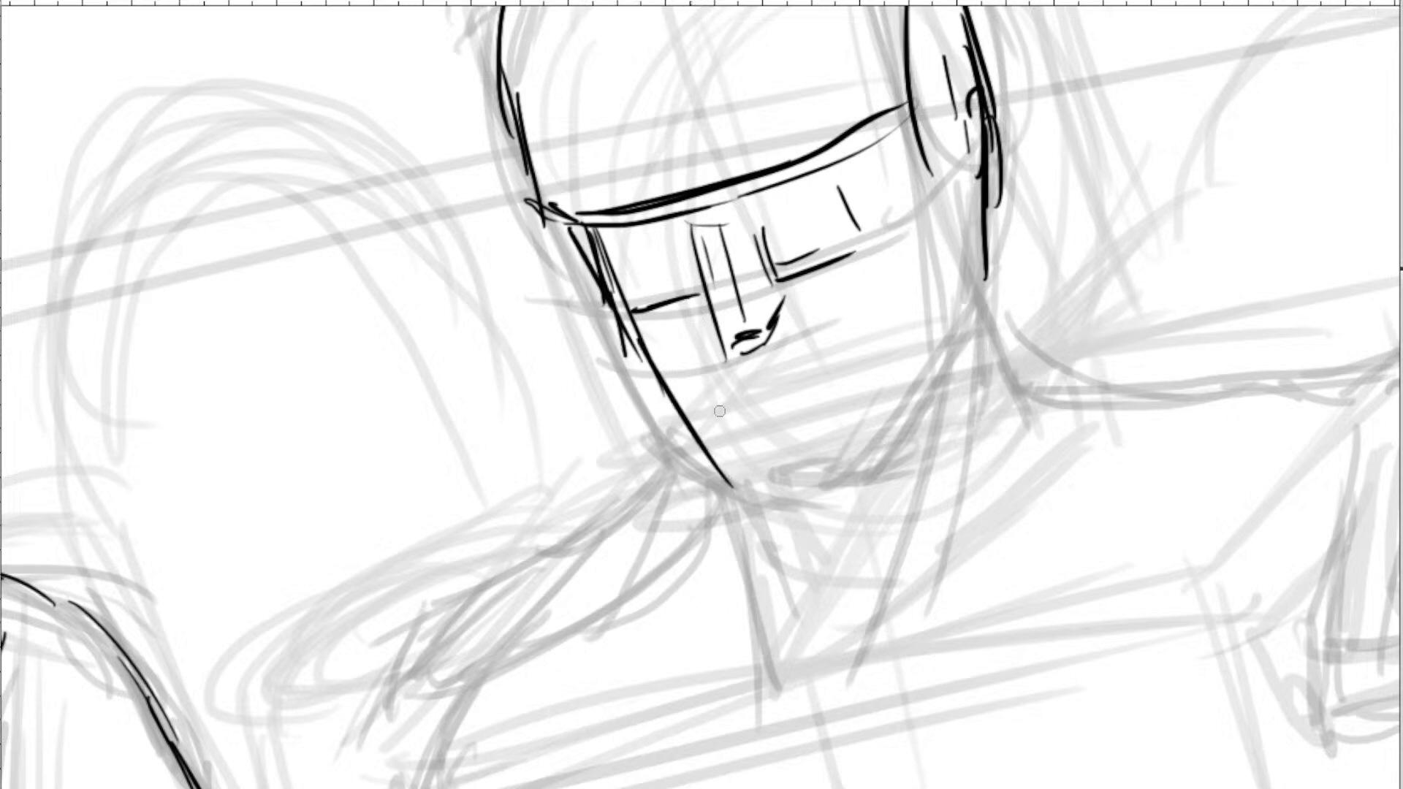
pyautogui.moveTo(620, 327)
pyautogui.mouseDown()
pyautogui.moveTo(714, 443)
pyautogui.moveTo(795, 491)
pyautogui.moveTo(833, 495)
pyautogui.moveTo(877, 464)
pyautogui.mouseUp()
pyautogui.moveTo(939, 198); pyautogui.dragTo(954, 299)
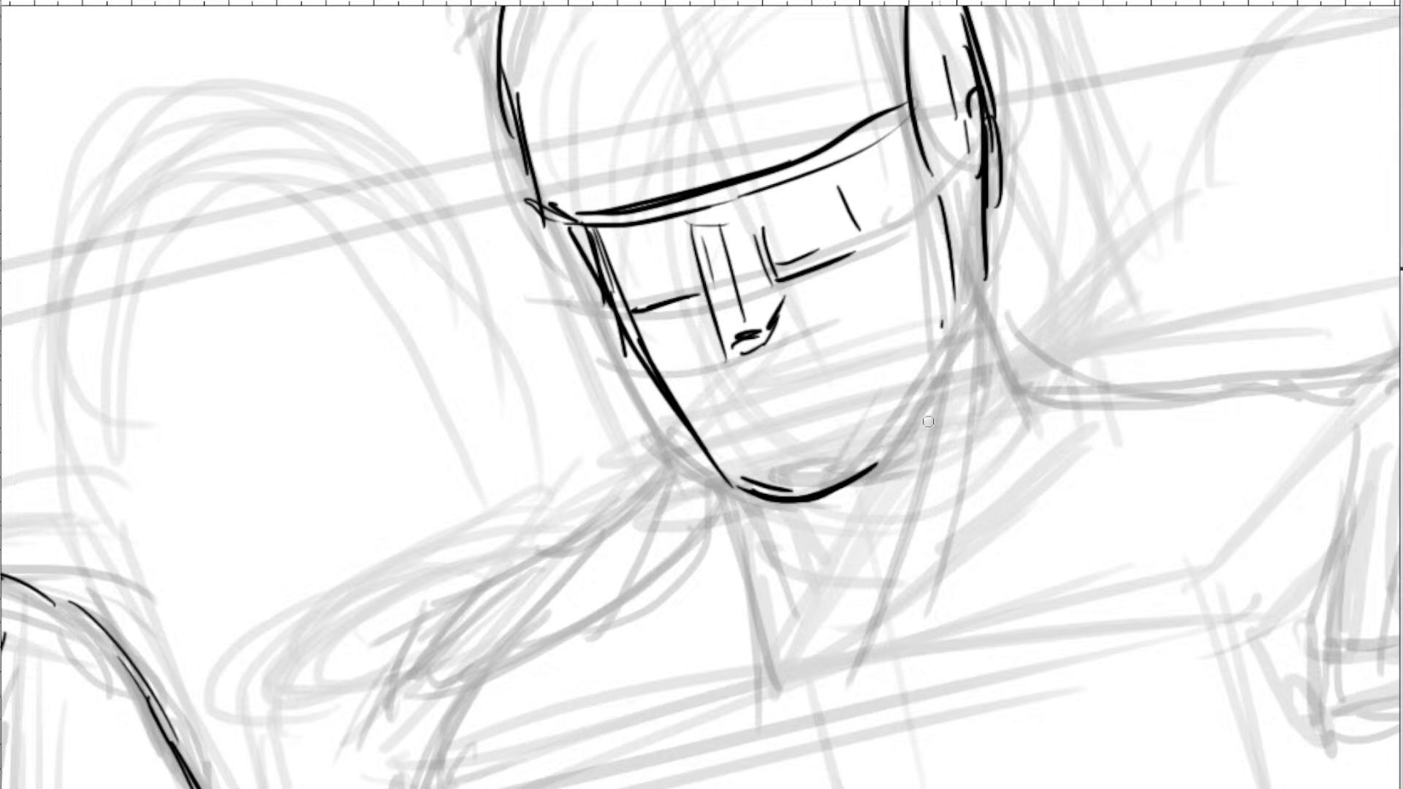
pyautogui.moveTo(927, 431); pyautogui.dragTo(944, 327)
# Add a few short dashes across the man's forehead just above the brow line.
pyautogui.scroll(3, 628, 252)
pyautogui.moveTo(563, 307); pyautogui.dragTo(591, 302)
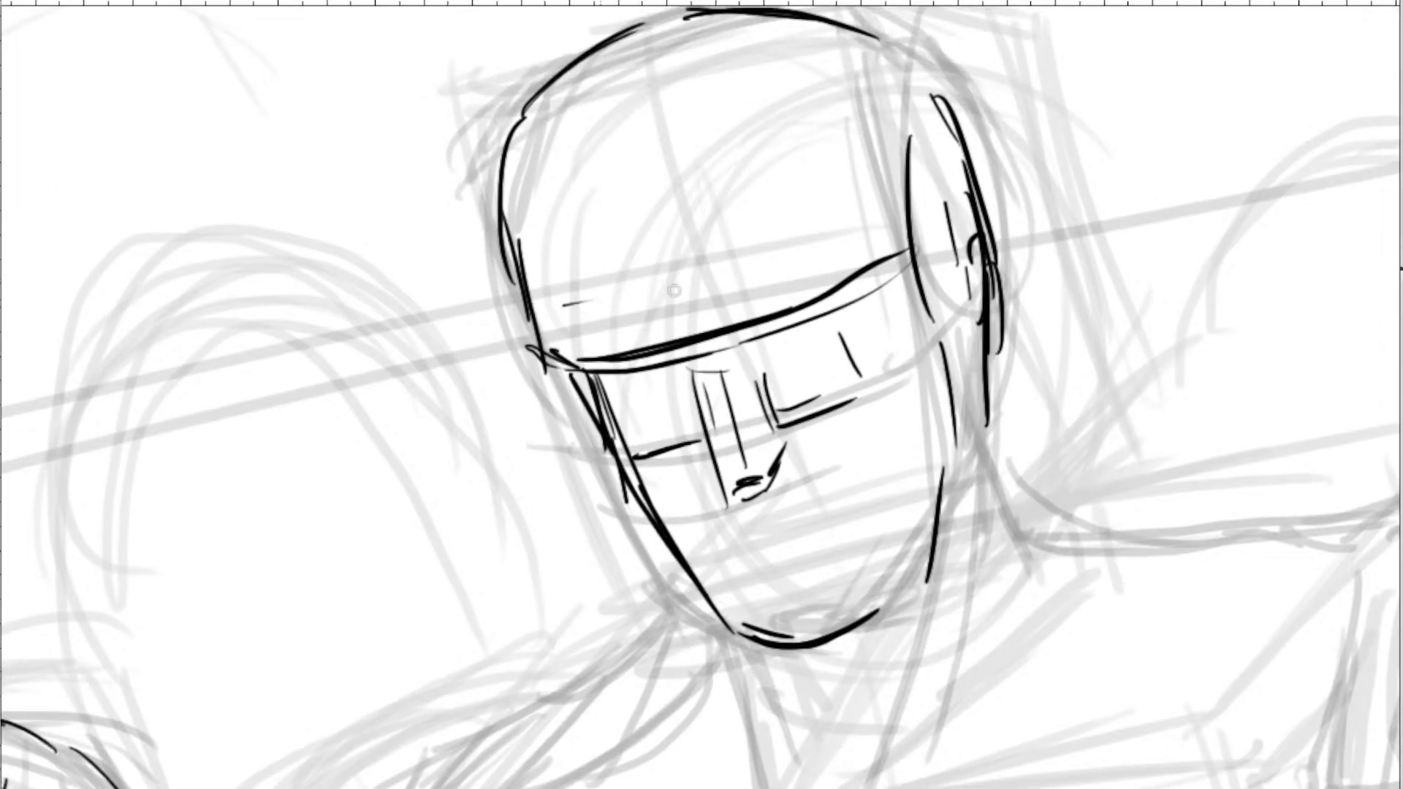
pyautogui.moveTo(676, 291); pyautogui.dragTo(712, 285)
pyautogui.moveTo(720, 271); pyautogui.dragTo(760, 262)
pyautogui.moveTo(886, 292)
pyautogui.mouseDown()
pyautogui.moveTo(822, 250)
pyautogui.moveTo(821, 230)
pyautogui.mouseUp()
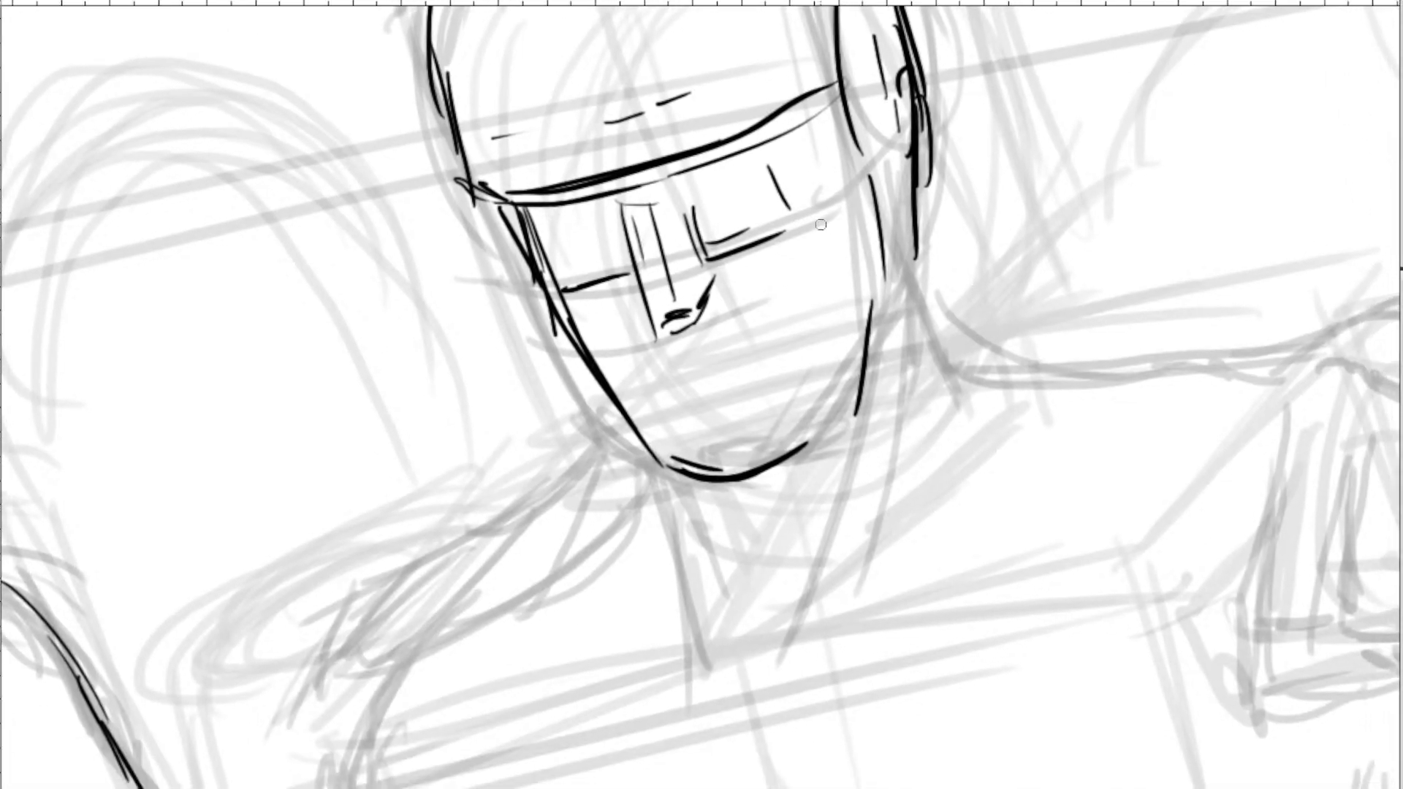
# Draw the lines of the man's neck below the jaw and the small notch at the base of the throat.
pyautogui.hotkey('ctrl', '-')
pyautogui.hotkey('ctrl', '-')
pyautogui.hotkey('ctrl', '-')
pyautogui.scroll(-3, 822, 232)
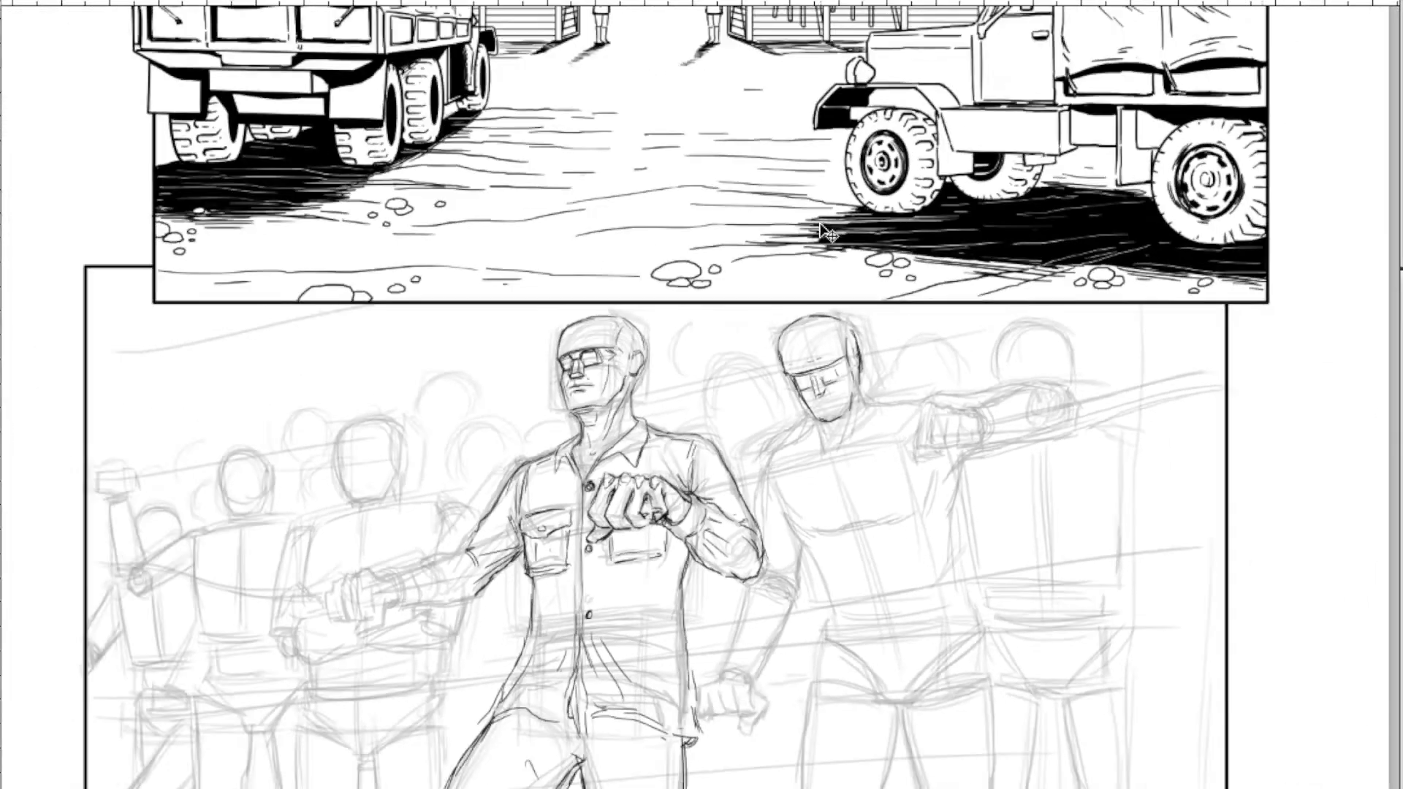
pyautogui.scroll(6, 821, 228)
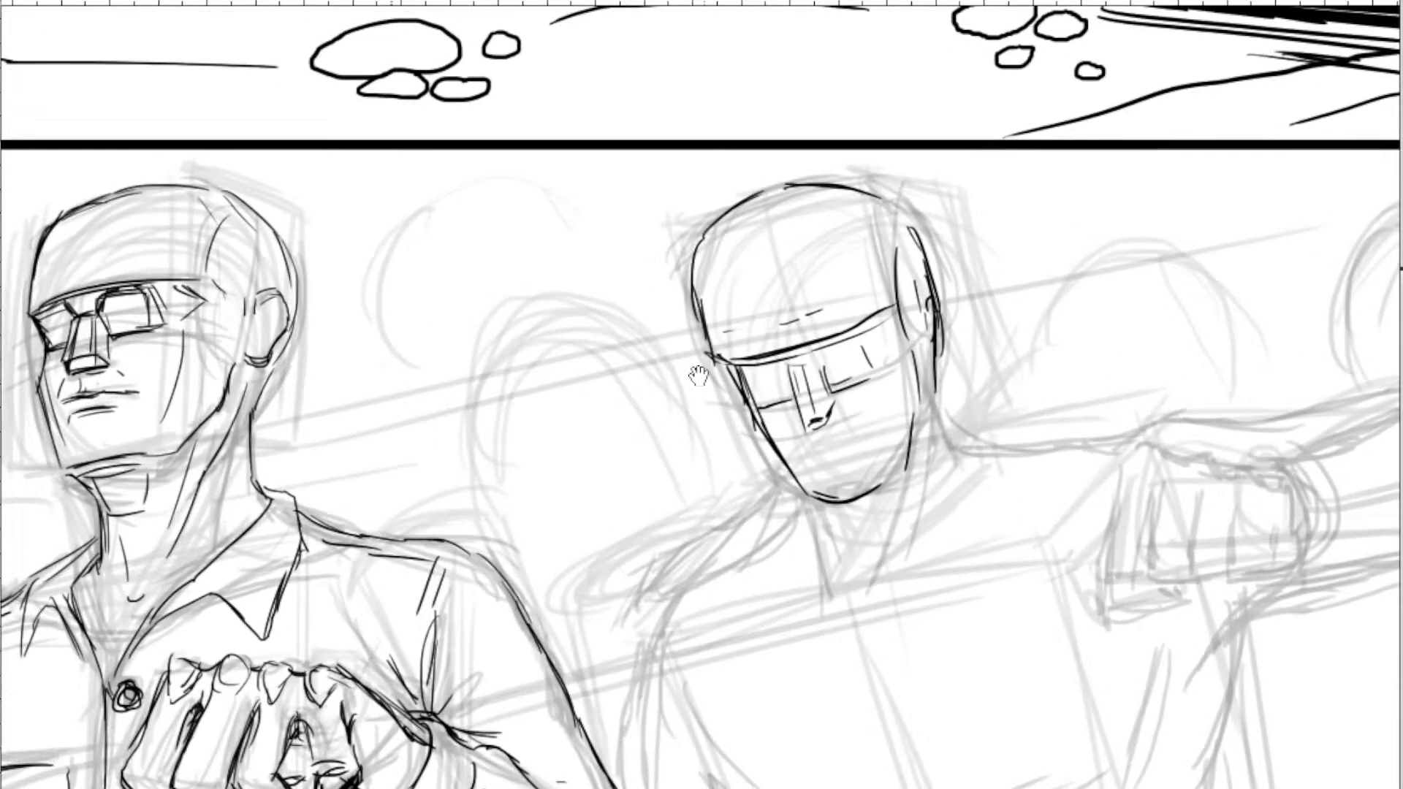
pyautogui.moveTo(698, 375); pyautogui.dragTo(648, 323)
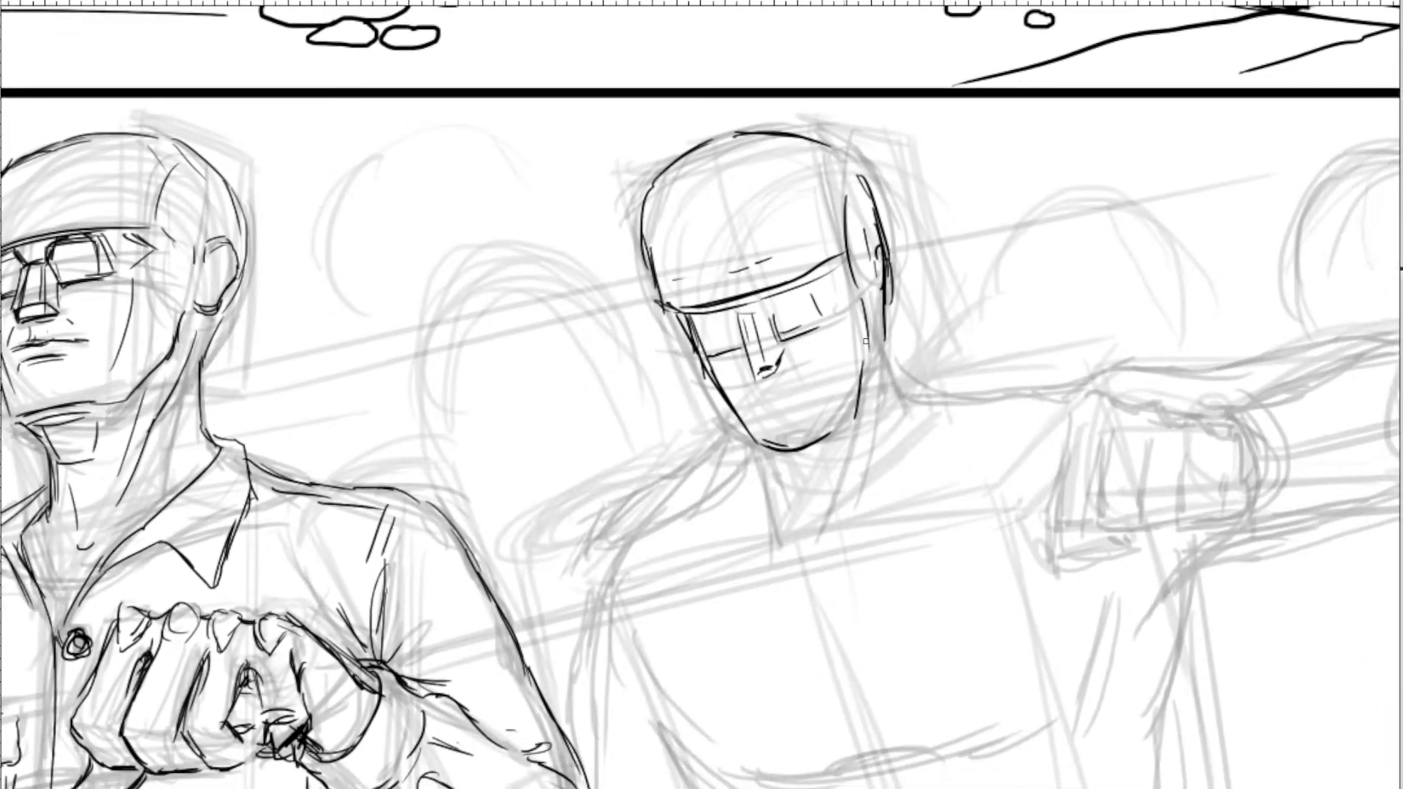
pyautogui.moveTo(881, 344); pyautogui.dragTo(887, 461)
pyautogui.moveTo(790, 379)
pyautogui.mouseDown()
pyautogui.moveTo(860, 320)
pyautogui.moveTo(864, 292)
pyautogui.moveTo(857, 395)
pyautogui.mouseUp()
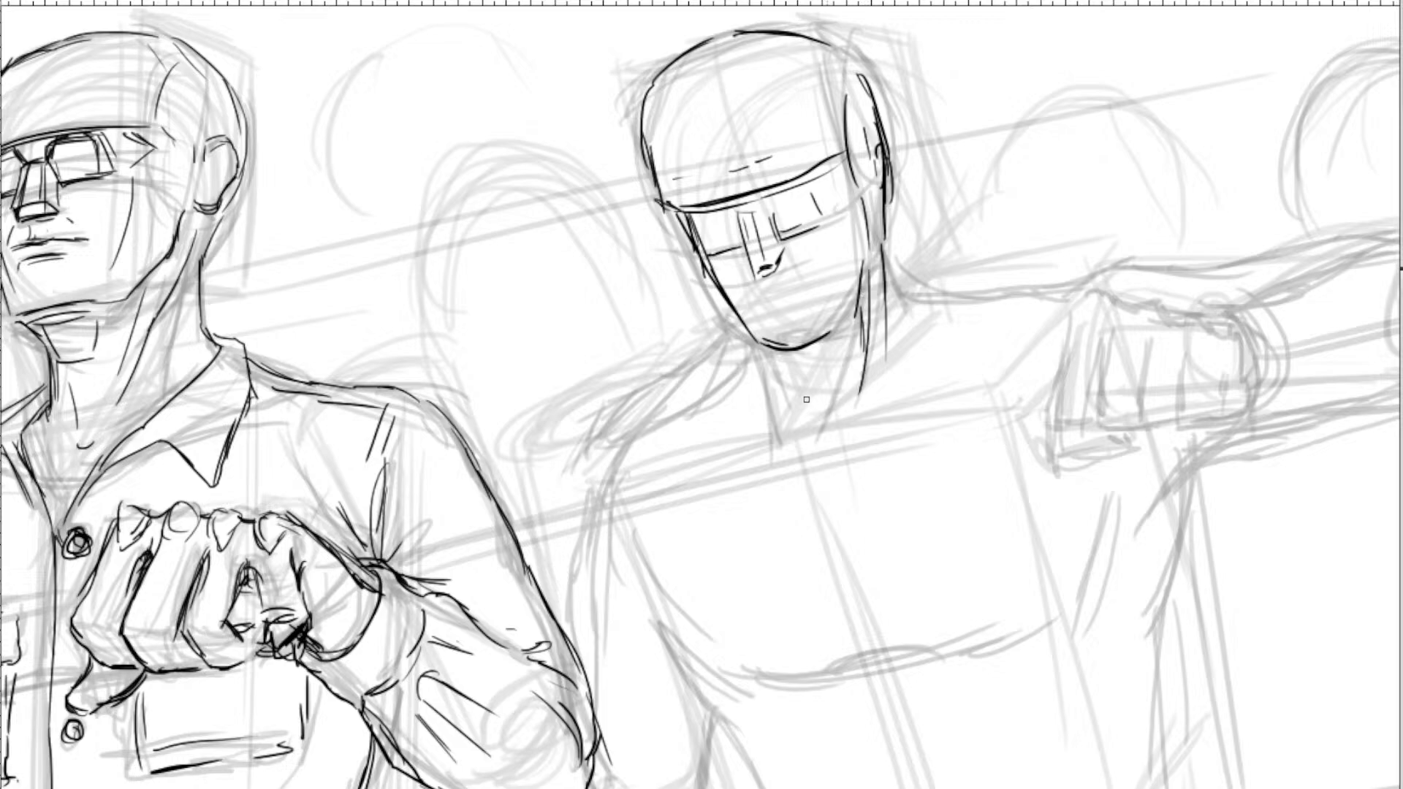
pyautogui.moveTo(781, 350); pyautogui.dragTo(801, 395)
pyautogui.moveTo(769, 344)
pyautogui.mouseDown()
pyautogui.moveTo(804, 457)
pyautogui.moveTo(806, 431)
pyautogui.moveTo(827, 451)
pyautogui.moveTo(858, 428)
pyautogui.mouseUp()
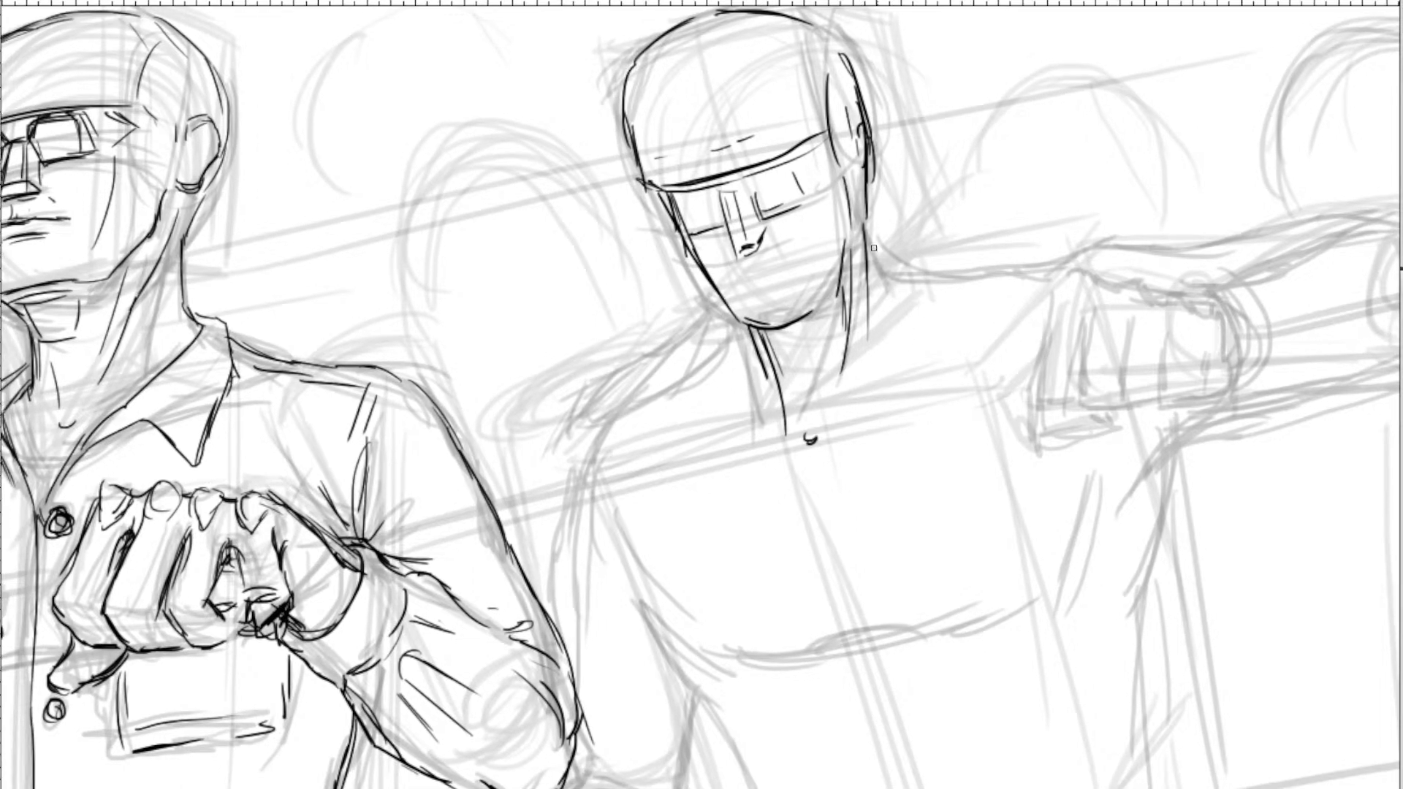
# Draw the sloping shoulder lines from both sides of the man's neck, extending one toward the raised arm.
pyautogui.moveTo(873, 249)
pyautogui.mouseDown()
pyautogui.moveTo(921, 275)
pyautogui.moveTo(880, 275)
pyautogui.moveTo(991, 291)
pyautogui.mouseUp()
pyautogui.moveTo(733, 320); pyautogui.dragTo(594, 465)
pyautogui.moveTo(980, 292); pyautogui.dragTo(1038, 282)
pyautogui.moveTo(914, 398); pyautogui.dragTo(892, 395)
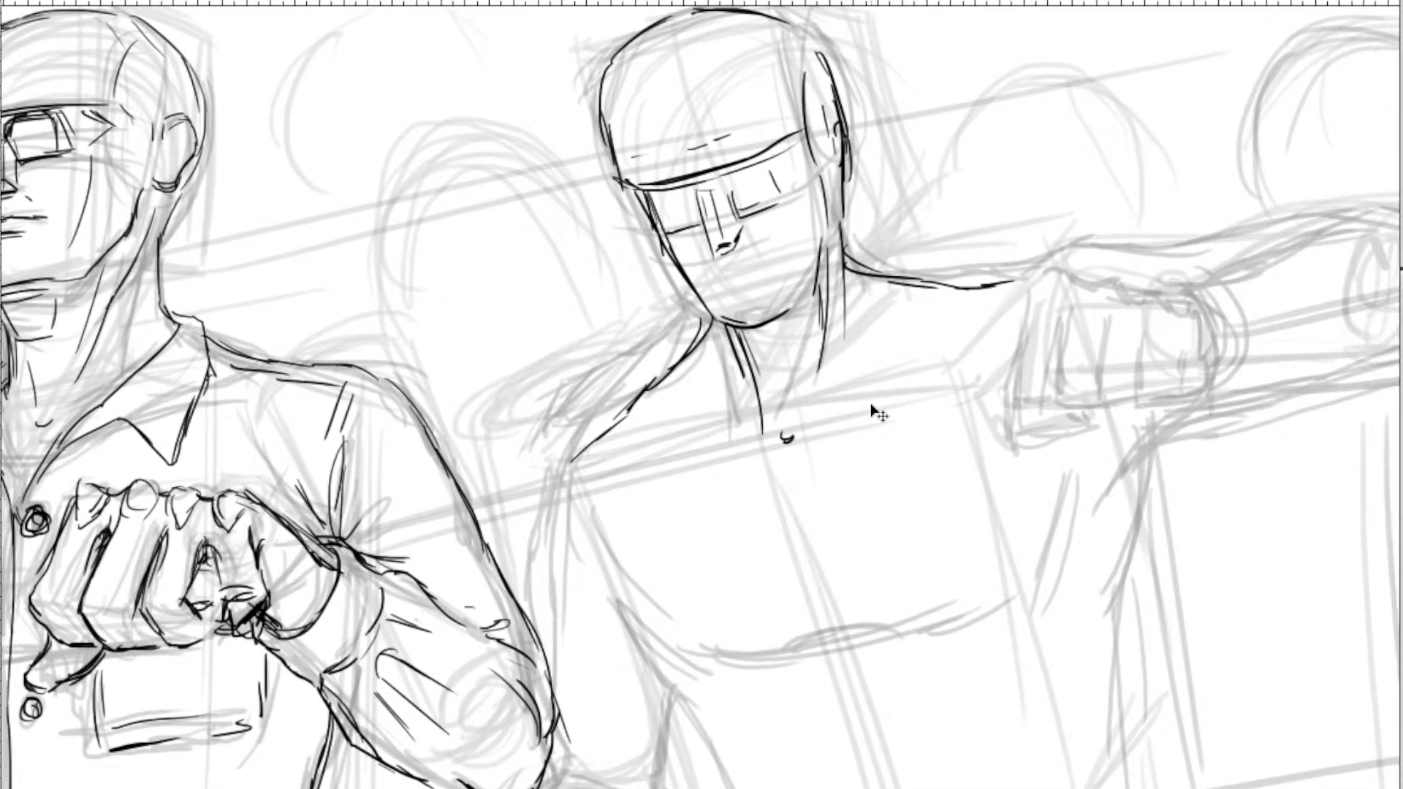
# Lasso the man's head, enlarge it slightly with Free Transform and deselect it.
pyautogui.scroll(-4, 874, 411)
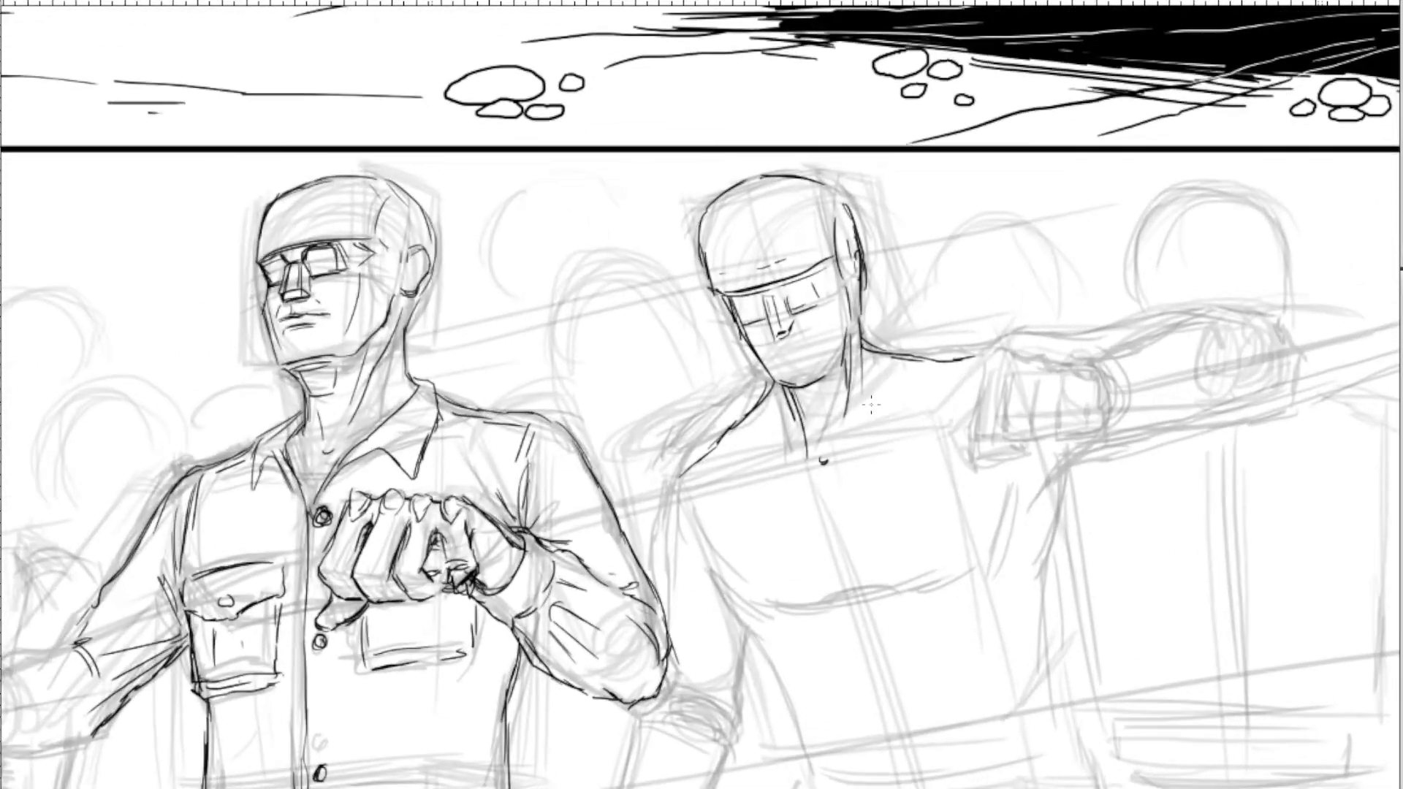
pyautogui.moveTo(747, 154)
pyautogui.mouseDown()
pyautogui.moveTo(689, 307)
pyautogui.moveTo(762, 370)
pyautogui.mouseUp()
pyautogui.moveTo(869, 315)
pyautogui.mouseDown()
pyautogui.moveTo(835, 149)
pyautogui.moveTo(917, 134)
pyautogui.mouseUp()
pyautogui.hotkey('ctrl', 't')
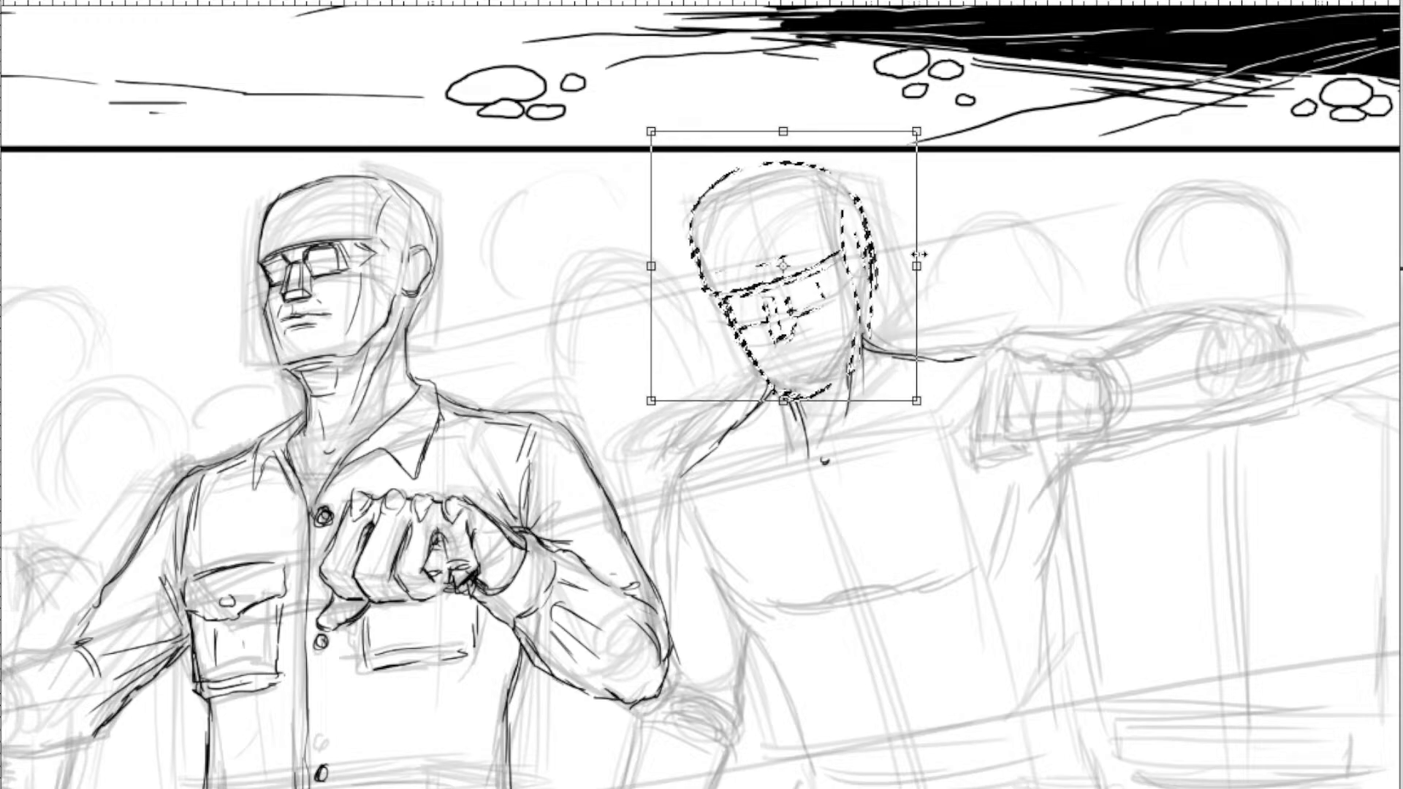
pyautogui.press('Return')
pyautogui.hotkey('ctrl', 'd')
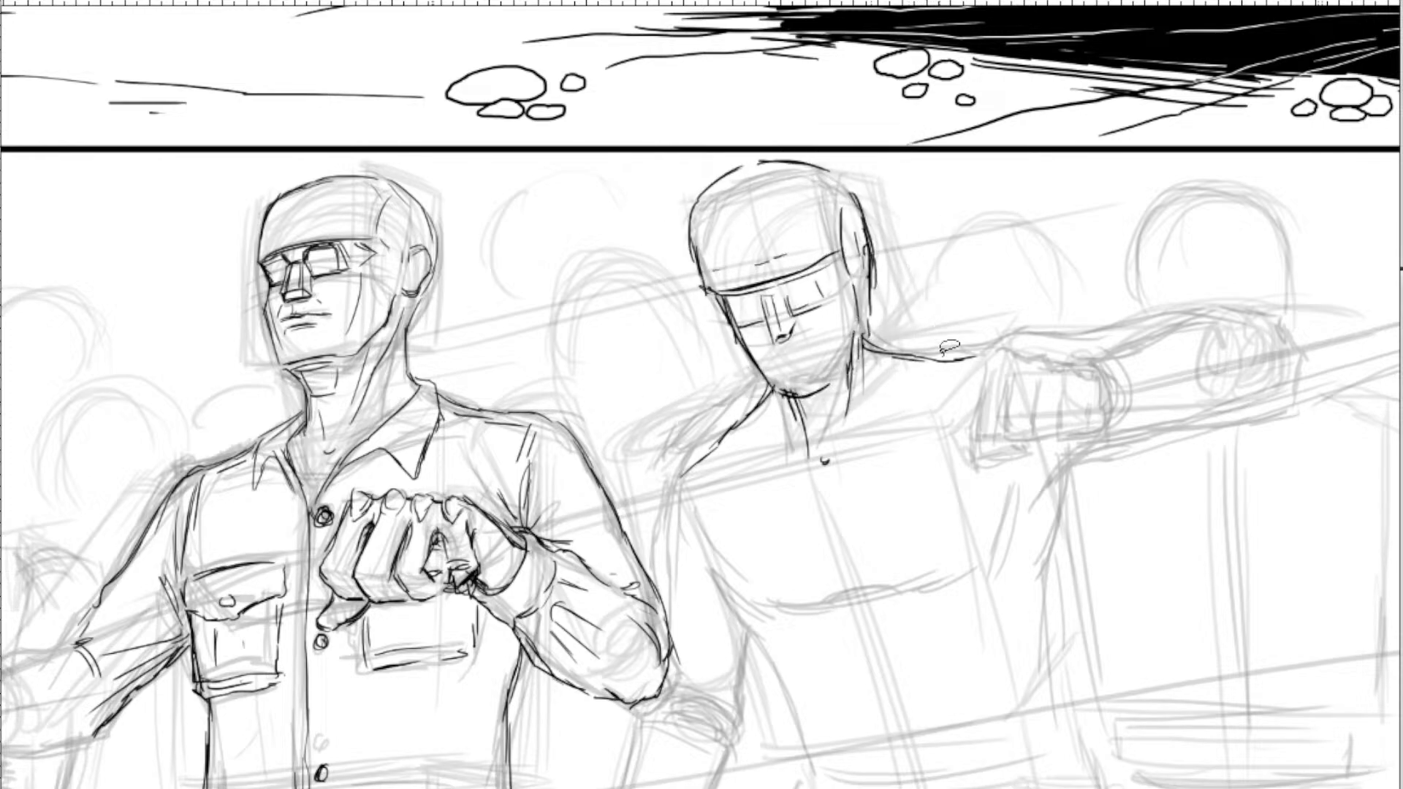
# Examine the resized head's proportions against the other figures and the whole comic page.
pyautogui.scroll(-3, 871, 383)
pyautogui.scroll(-1, 870, 382)
pyautogui.scroll(-2, 872, 382)
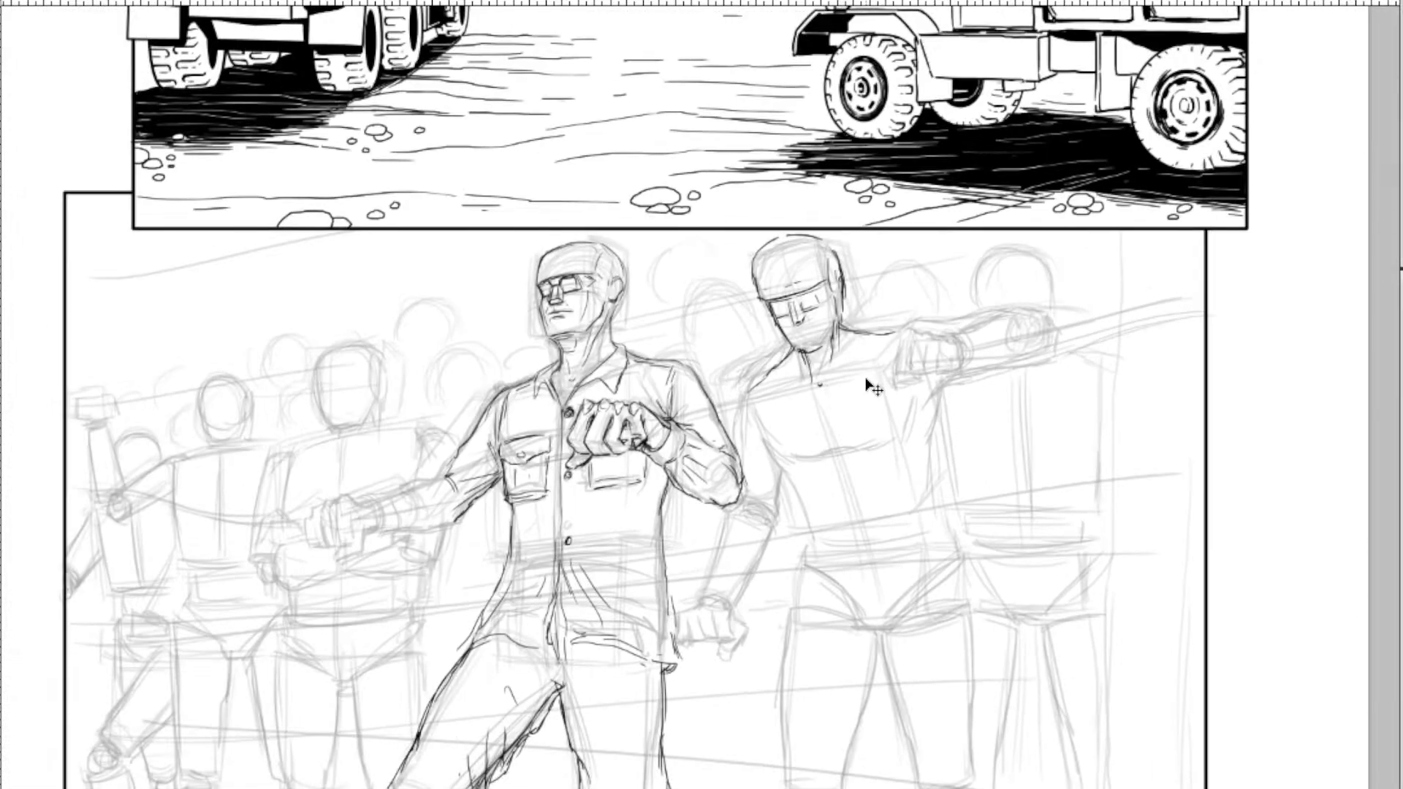
pyautogui.scroll(-1, 871, 382)
pyautogui.scroll(1, 871, 382)
pyautogui.scroll(-1, 871, 383)
pyautogui.scroll(-1, 871, 382)
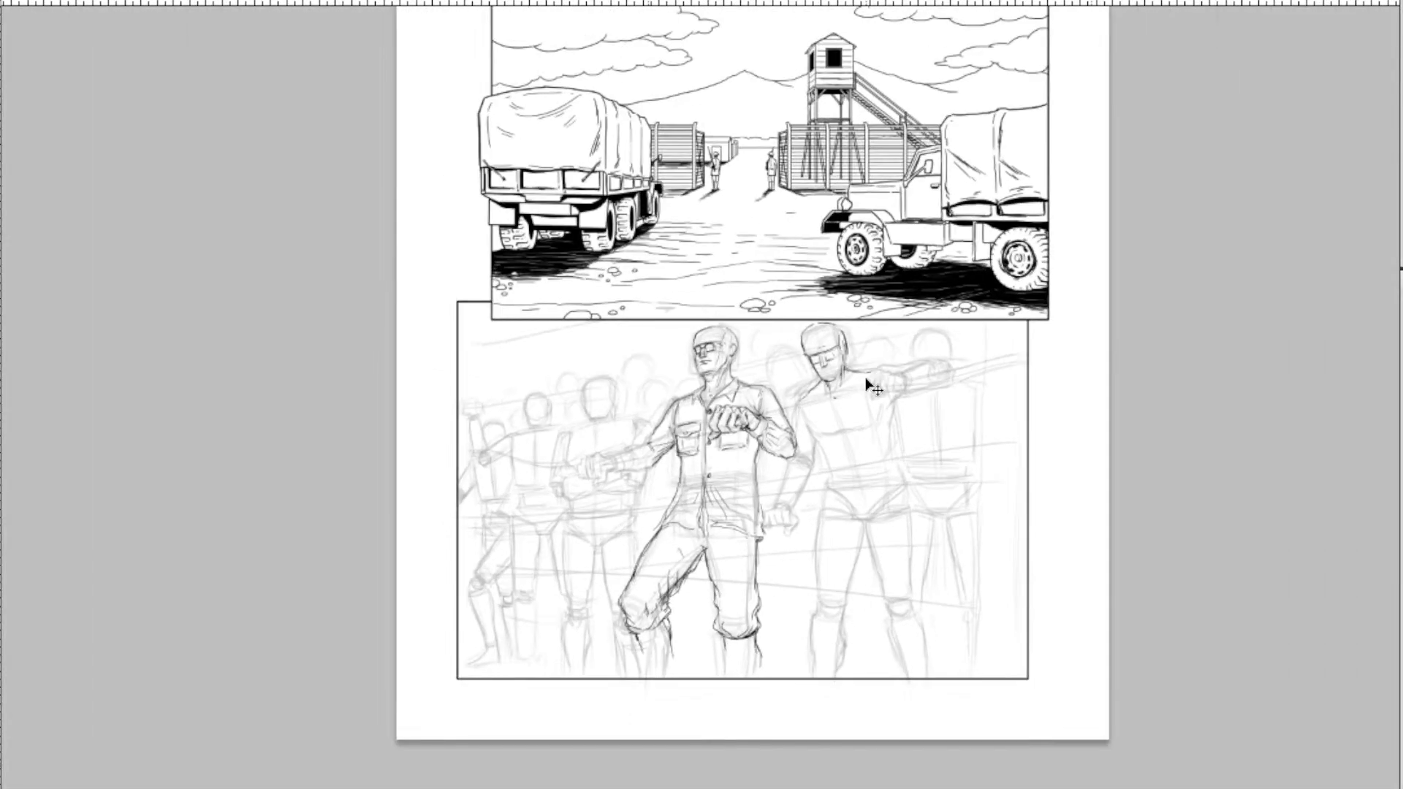
pyautogui.scroll(5, 872, 382)
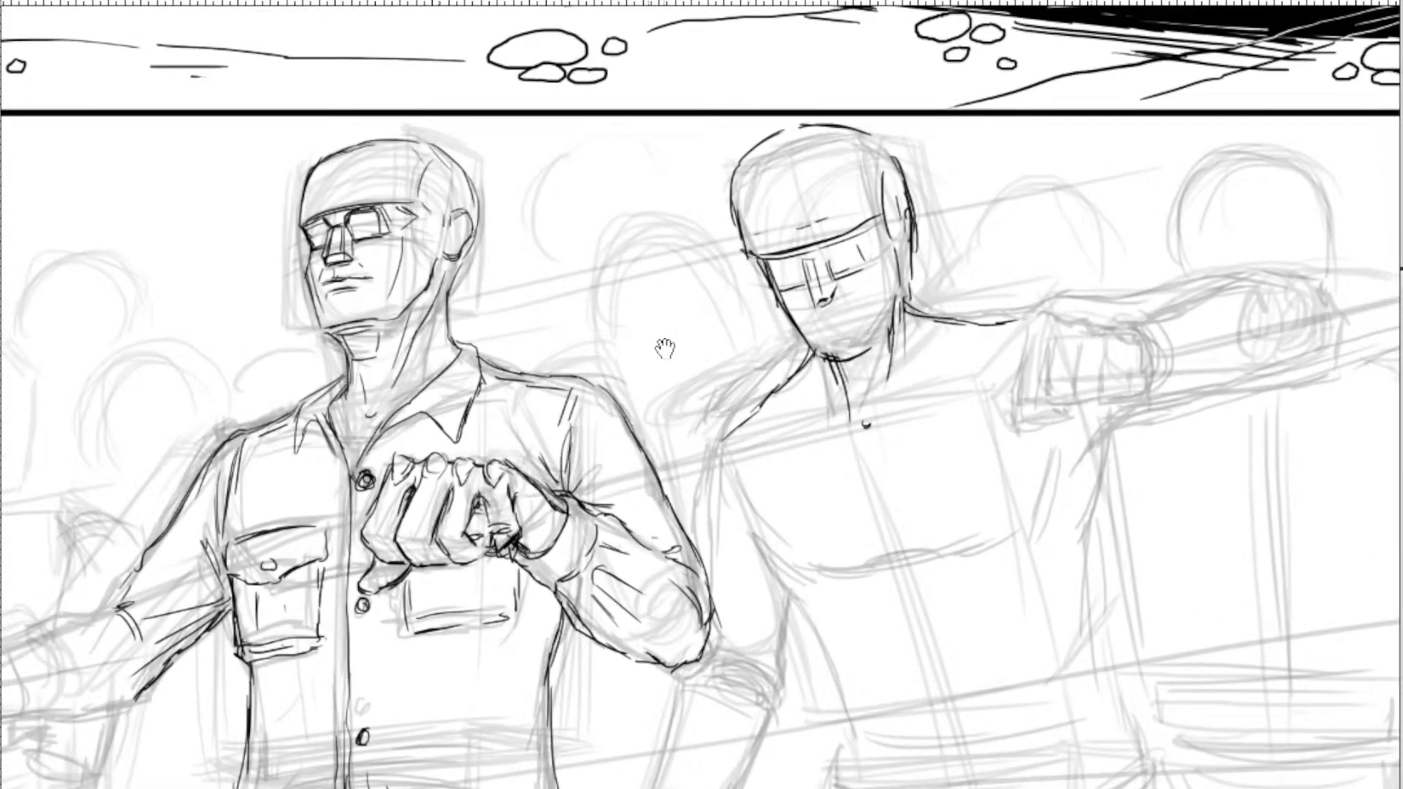
# Draw the row of knuckles along the top of the man's outstretched fist.
pyautogui.scroll(3, 667, 354)
pyautogui.moveTo(892, 314)
pyautogui.mouseDown()
pyautogui.moveTo(767, 303)
pyautogui.moveTo(740, 328)
pyautogui.mouseUp()
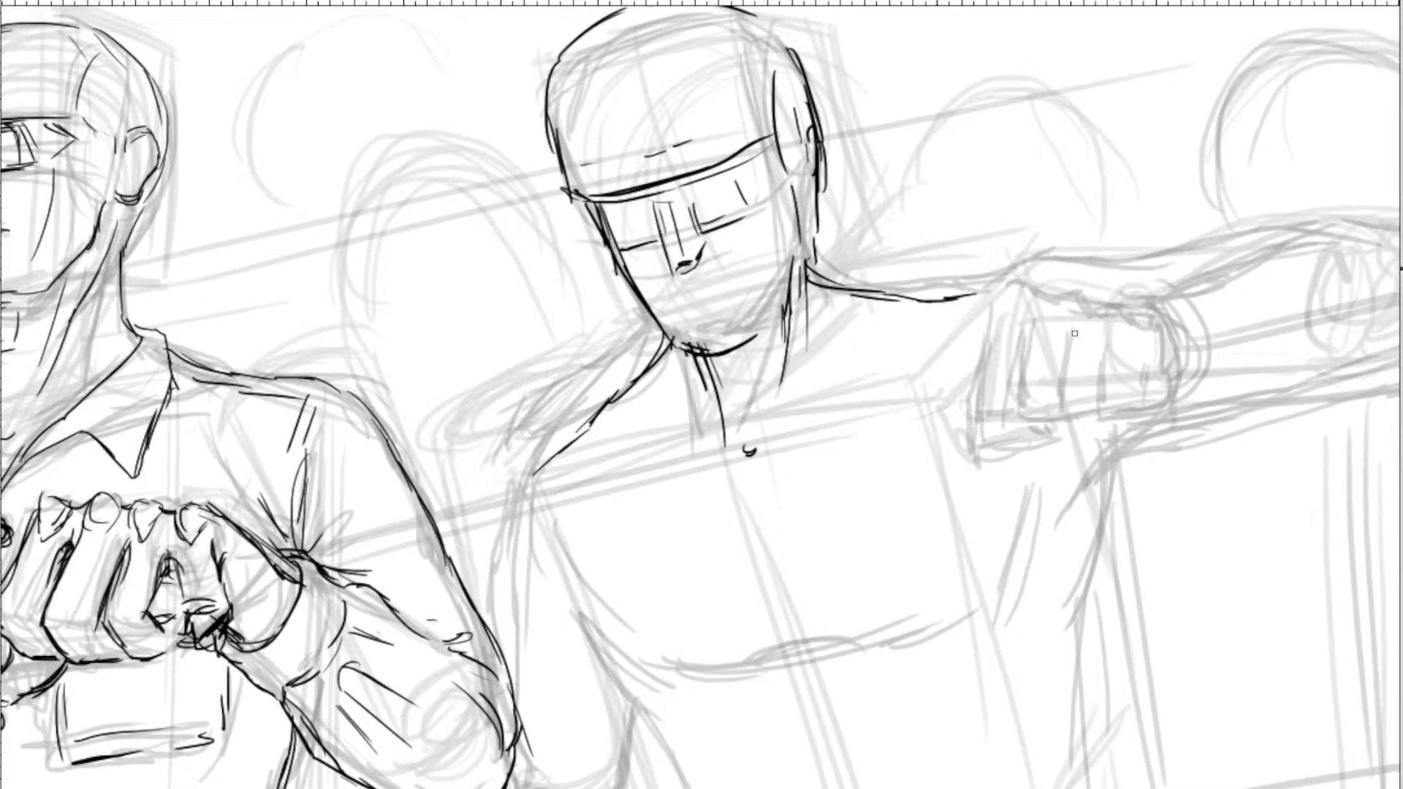
pyautogui.moveTo(1035, 363); pyautogui.dragTo(936, 377)
pyautogui.moveTo(908, 310)
pyautogui.mouseDown()
pyautogui.moveTo(913, 344)
pyautogui.moveTo(942, 311)
pyautogui.moveTo(949, 331)
pyautogui.moveTo(973, 315)
pyautogui.moveTo(971, 338)
pyautogui.moveTo(1012, 318)
pyautogui.moveTo(974, 318)
pyautogui.moveTo(1013, 317)
pyautogui.moveTo(986, 358)
pyautogui.mouseUp()
pyautogui.moveTo(993, 326)
pyautogui.mouseDown()
pyautogui.moveTo(1049, 329)
pyautogui.moveTo(1067, 351)
pyautogui.moveTo(1051, 384)
pyautogui.mouseUp()
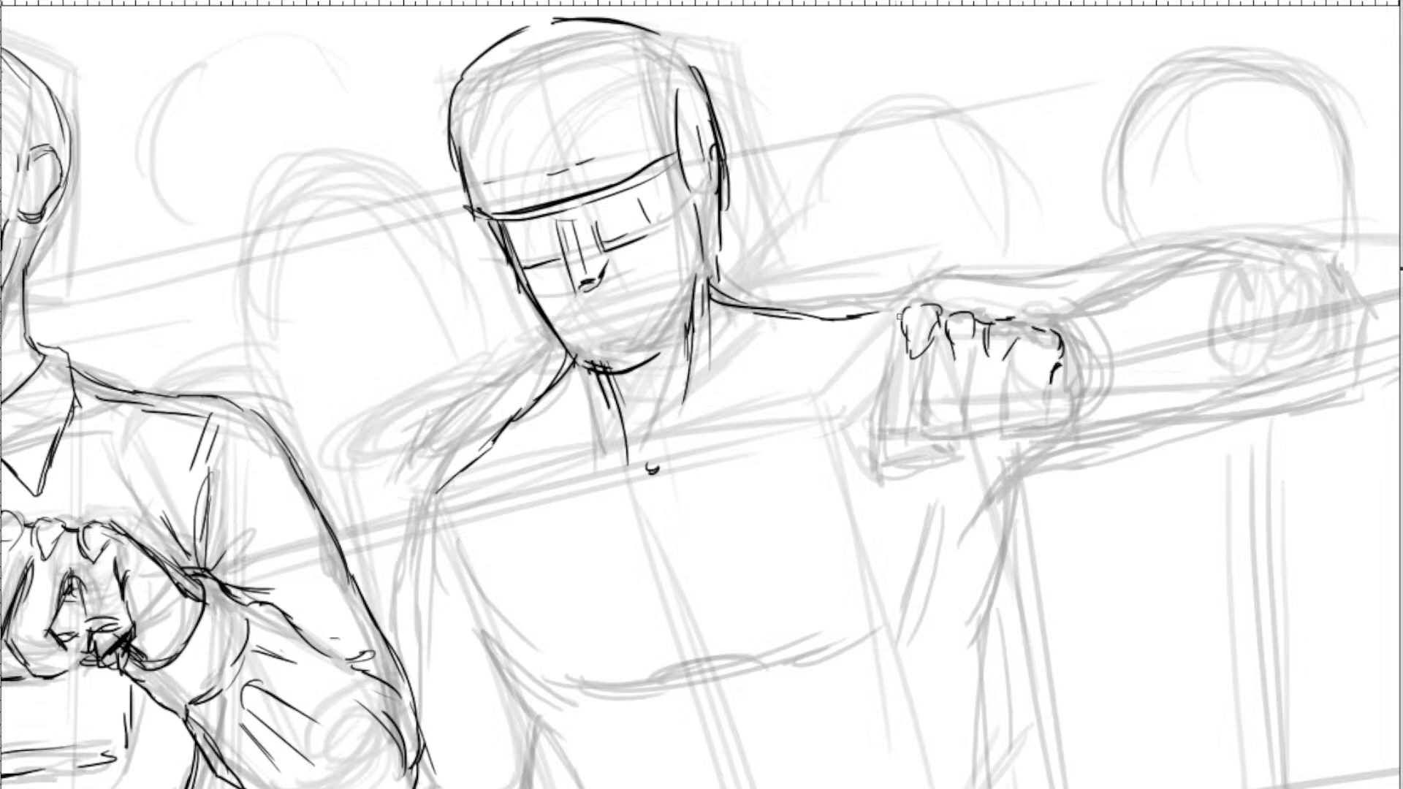
# Draw the folded fingers of the fist, its outer edge and the thumb beneath it.
pyautogui.moveTo(899, 316); pyautogui.dragTo(937, 305)
pyautogui.moveTo(918, 305)
pyautogui.mouseDown()
pyautogui.moveTo(893, 322)
pyautogui.moveTo(885, 445)
pyautogui.mouseUp()
pyautogui.moveTo(934, 349)
pyautogui.mouseDown()
pyautogui.moveTo(923, 430)
pyautogui.moveTo(885, 443)
pyautogui.moveTo(908, 443)
pyautogui.moveTo(937, 377)
pyautogui.moveTo(926, 436)
pyautogui.moveTo(956, 449)
pyautogui.mouseUp()
pyautogui.moveTo(986, 357)
pyautogui.mouseDown()
pyautogui.moveTo(971, 422)
pyautogui.moveTo(983, 399)
pyautogui.moveTo(976, 443)
pyautogui.moveTo(1007, 445)
pyautogui.mouseUp()
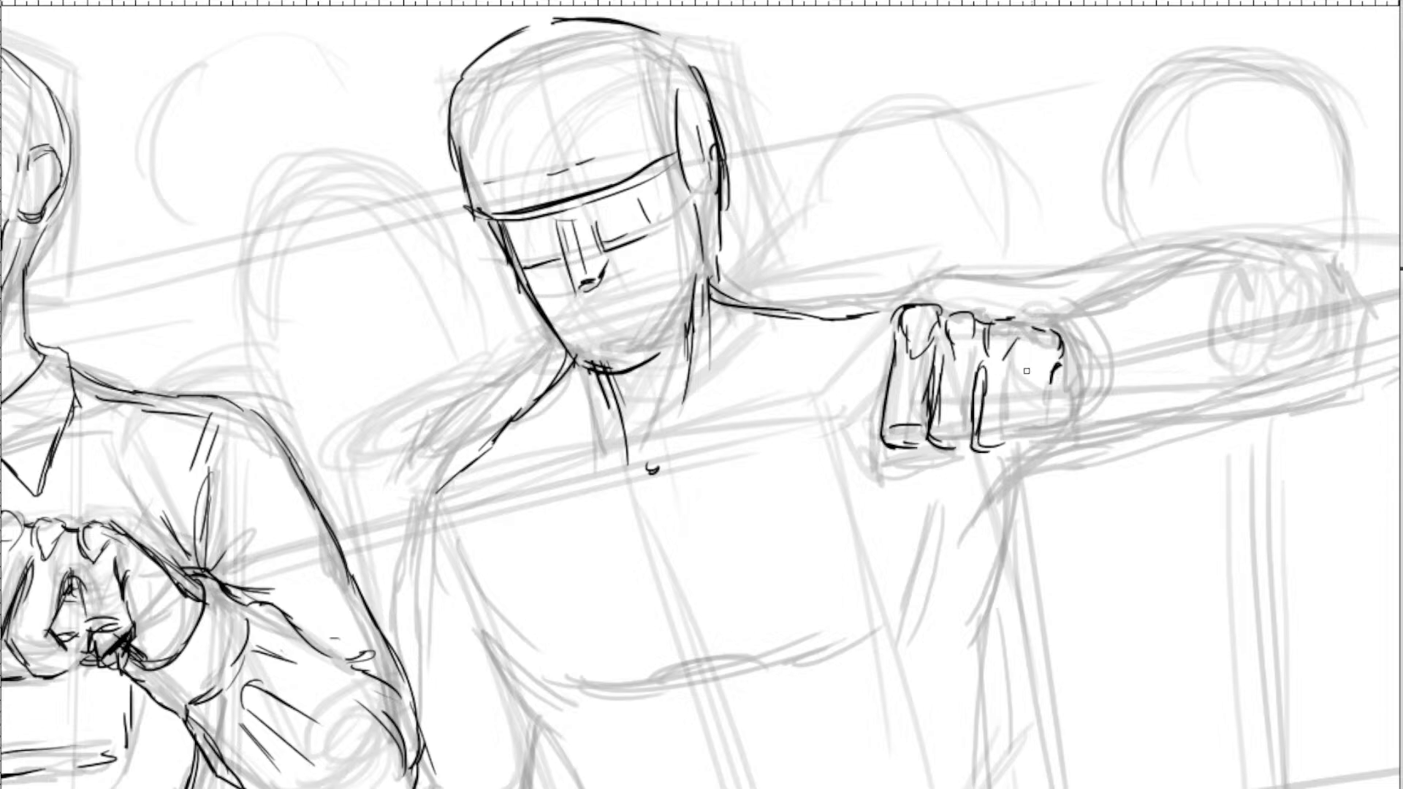
pyautogui.moveTo(1026, 368); pyautogui.dragTo(1018, 445)
pyautogui.moveTo(1053, 375); pyautogui.dragTo(1073, 437)
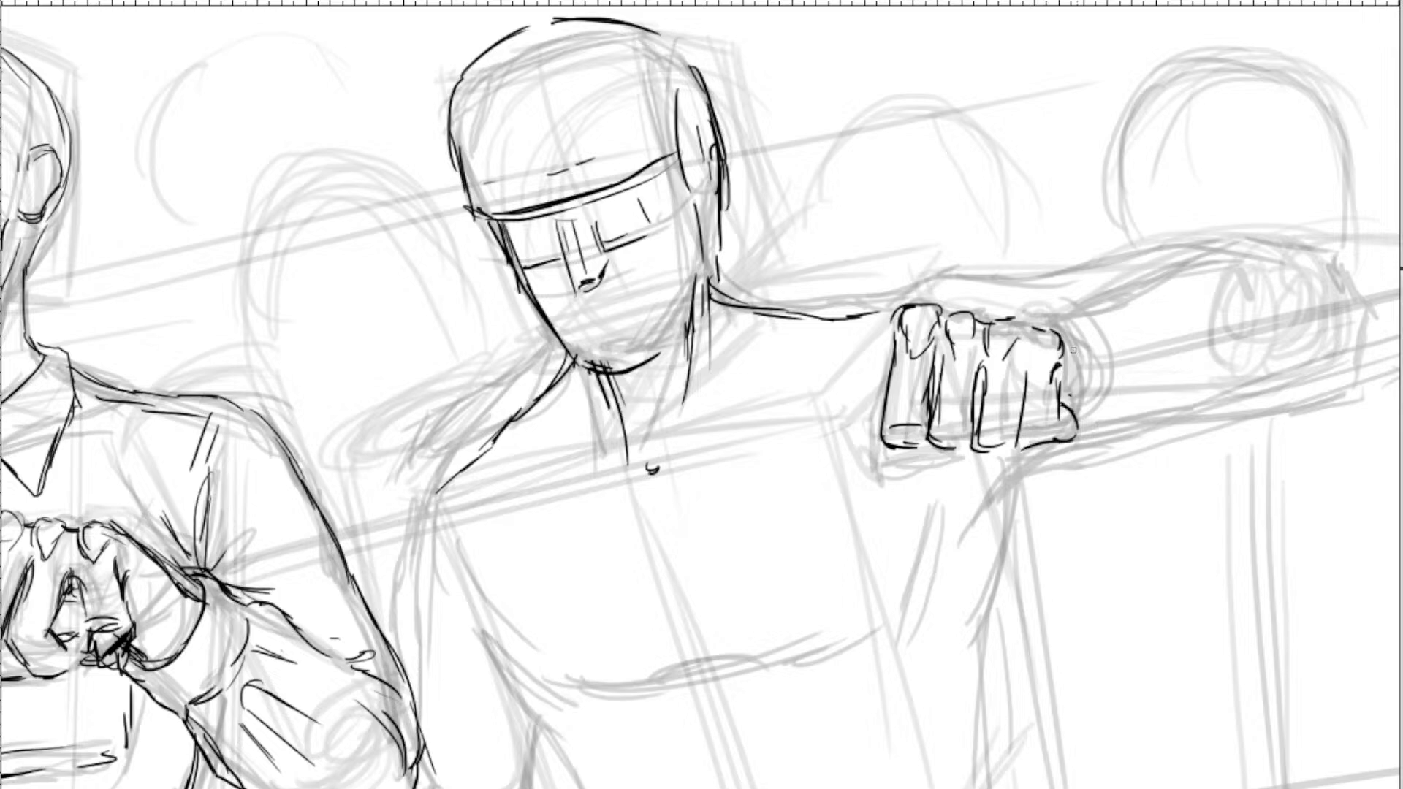
pyautogui.moveTo(1061, 336); pyautogui.dragTo(1088, 358)
pyautogui.moveTo(885, 378)
pyautogui.mouseDown()
pyautogui.moveTo(858, 444)
pyautogui.moveTo(902, 484)
pyautogui.moveTo(924, 481)
pyautogui.moveTo(925, 445)
pyautogui.moveTo(911, 488)
pyautogui.moveTo(913, 445)
pyautogui.moveTo(917, 484)
pyautogui.mouseUp()
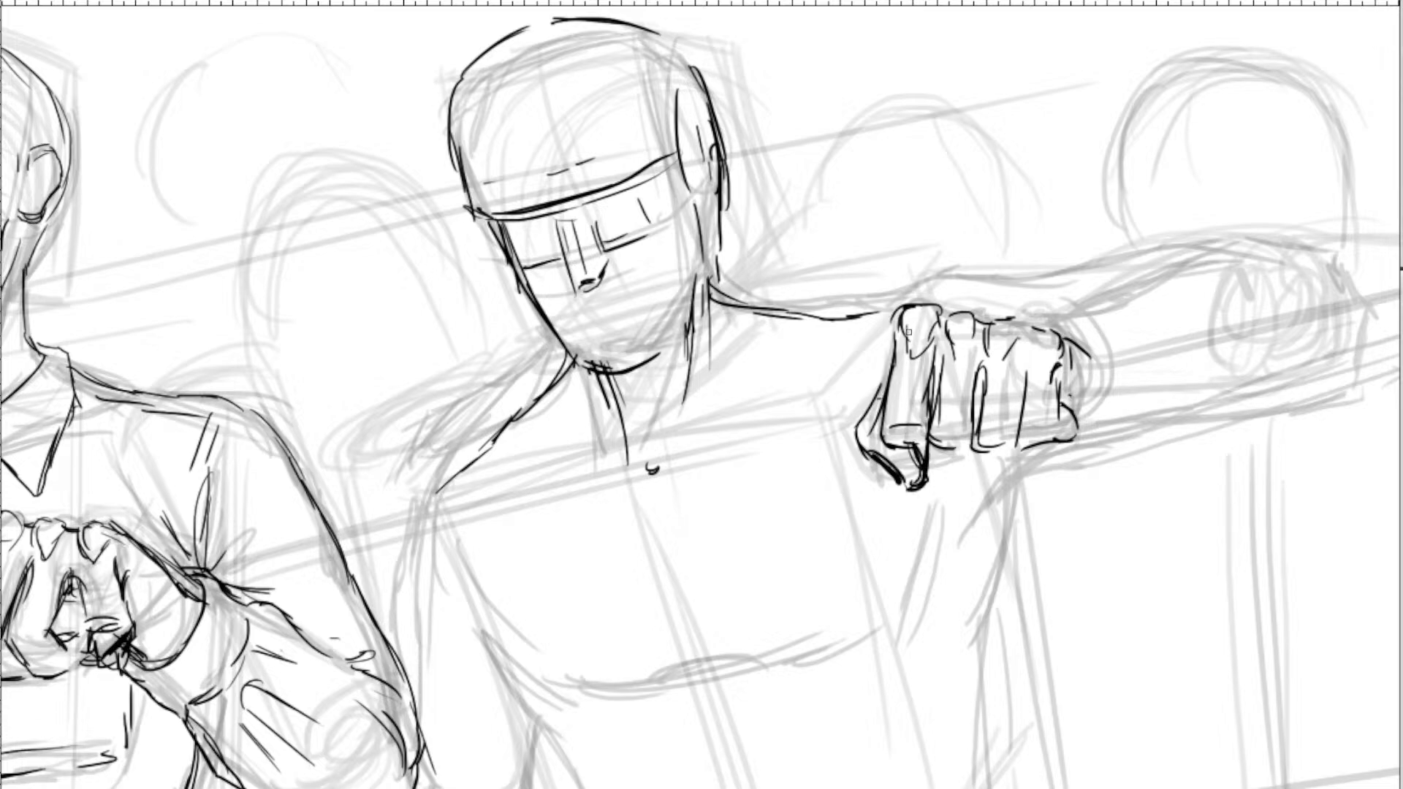
pyautogui.moveTo(1025, 323)
pyautogui.mouseDown()
pyautogui.moveTo(1075, 325)
pyautogui.moveTo(1008, 322)
pyautogui.moveTo(1108, 319)
pyautogui.moveTo(1084, 324)
pyautogui.moveTo(1123, 335)
pyautogui.moveTo(1096, 323)
pyautogui.moveTo(1124, 375)
pyautogui.moveTo(1118, 411)
pyautogui.mouseUp()
pyautogui.moveTo(1100, 353); pyautogui.dragTo(1107, 414)
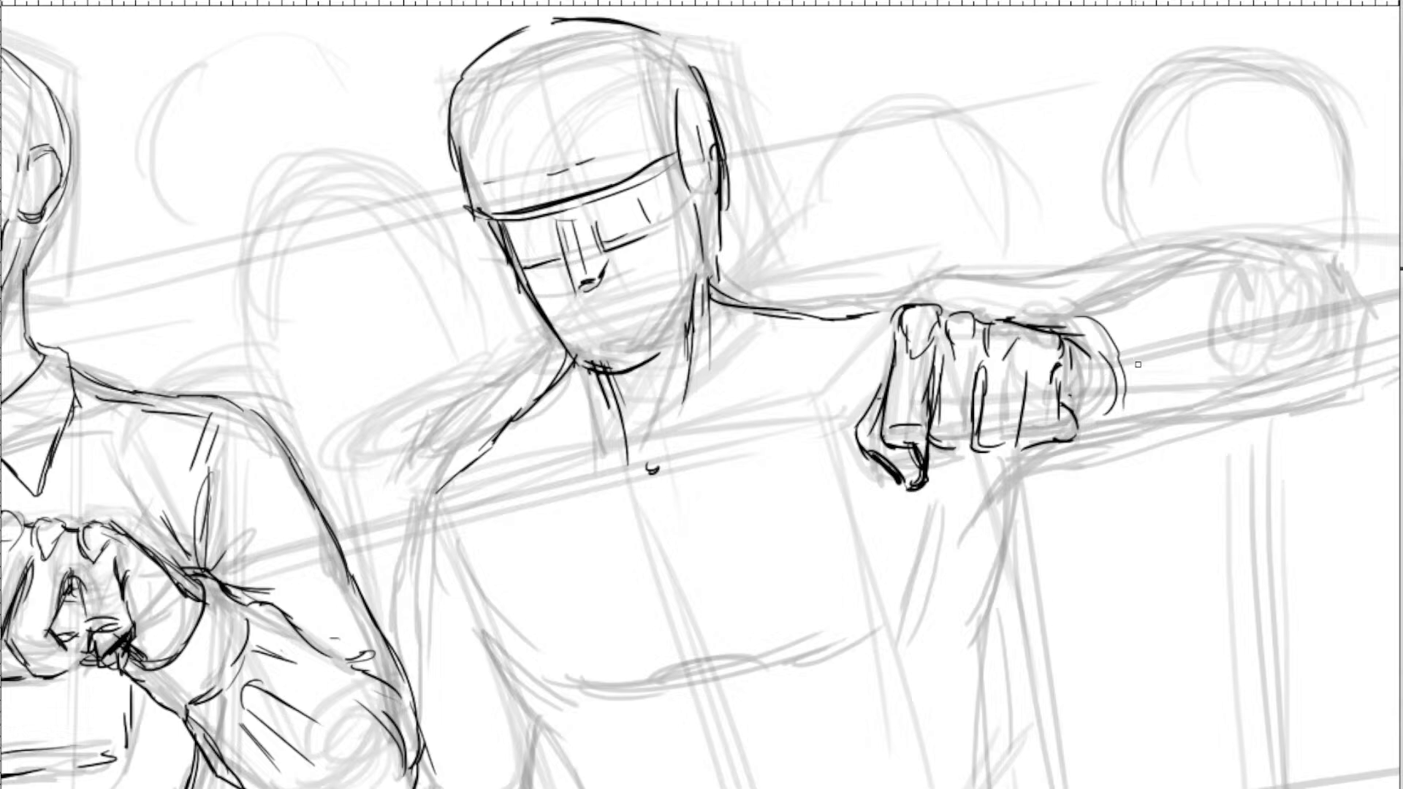
pyautogui.hotkey('ctrl', 'z')
pyautogui.hotkey('ctrl', 'z')
pyautogui.hotkey('ctrl', 'z')
pyautogui.hotkey('ctrl', 'z')
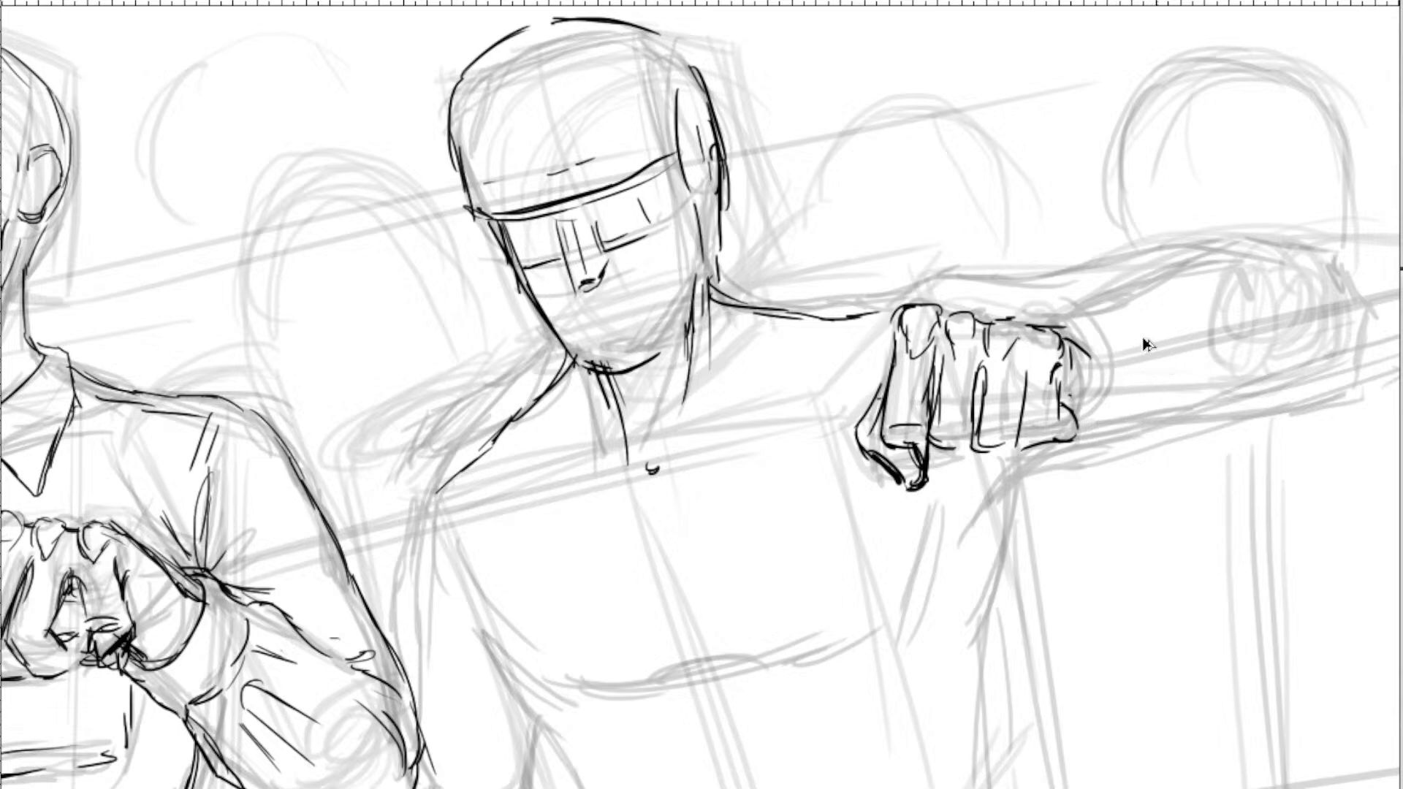
# Draw the wrist creases behind the fist and a first upper contour of the bent forearm, undoing the last stroke.
pyautogui.moveTo(1084, 318)
pyautogui.mouseDown()
pyautogui.moveTo(1013, 311)
pyautogui.moveTo(1033, 334)
pyautogui.moveTo(1020, 337)
pyautogui.mouseUp()
pyautogui.moveTo(999, 325)
pyautogui.mouseDown()
pyautogui.moveTo(1041, 413)
pyautogui.moveTo(1058, 299)
pyautogui.moveTo(1186, 239)
pyautogui.moveTo(1252, 249)
pyautogui.mouseUp()
pyautogui.moveTo(1173, 317); pyautogui.dragTo(1102, 329)
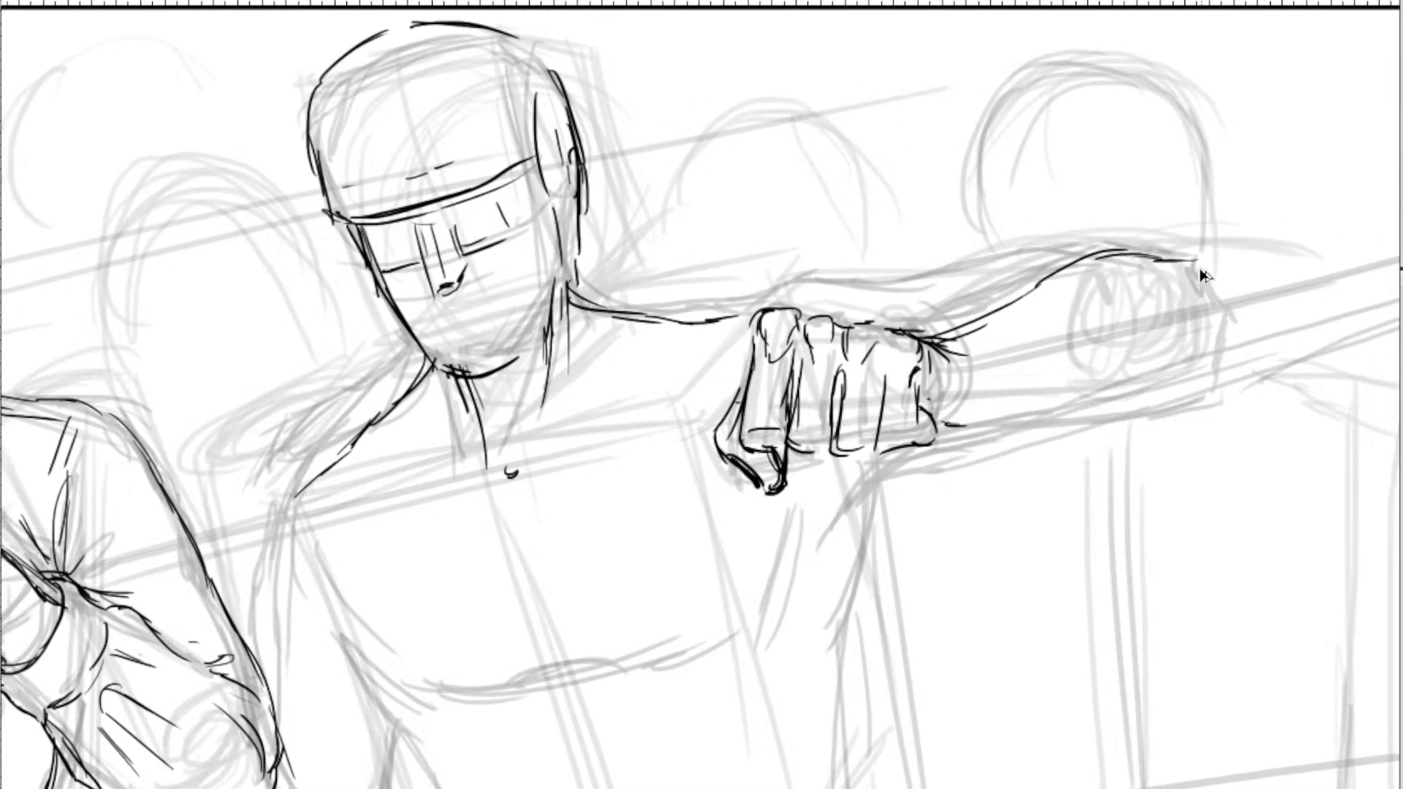
pyautogui.hotkey('ctrl', 'z')
pyautogui.moveTo(1132, 261)
pyautogui.mouseDown()
pyautogui.moveTo(1185, 274)
pyautogui.moveTo(1260, 325)
pyautogui.moveTo(1263, 353)
pyautogui.mouseUp()
pyautogui.moveTo(1254, 294); pyautogui.dragTo(1249, 357)
pyautogui.hotkey('ctrl', 'z')
pyautogui.hotkey('ctrl', 'z')
pyautogui.hotkey('ctrl', 'z')
pyautogui.hotkey('ctrl', 'z')
# Draw the outer curve of the elbow, then erase and redraw the forearm's upper contour from the wrist.
pyautogui.moveTo(1227, 291)
pyautogui.mouseDown()
pyautogui.moveTo(1227, 370)
pyautogui.moveTo(1177, 382)
pyautogui.mouseUp()
pyautogui.press('e')
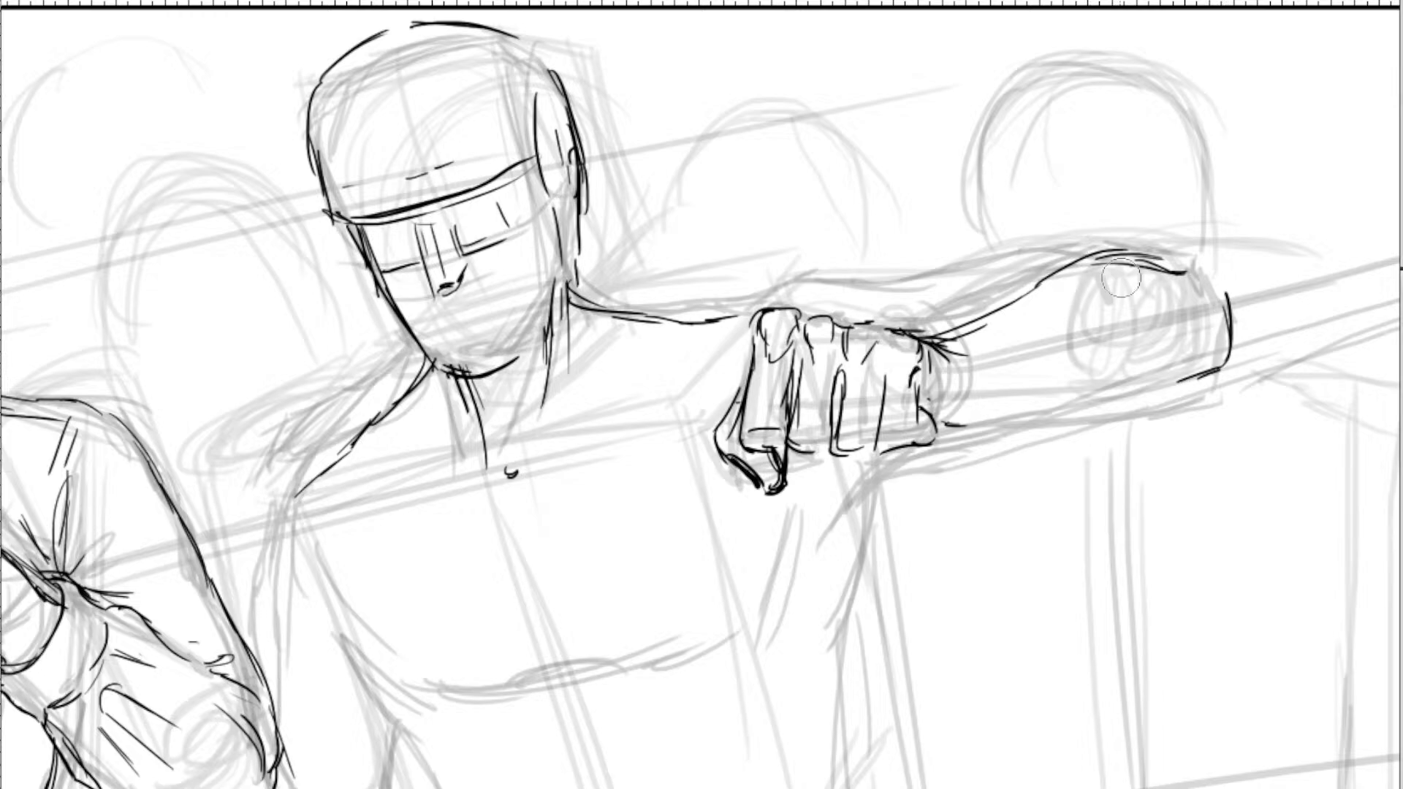
pyautogui.moveTo(1193, 254); pyautogui.dragTo(1134, 263)
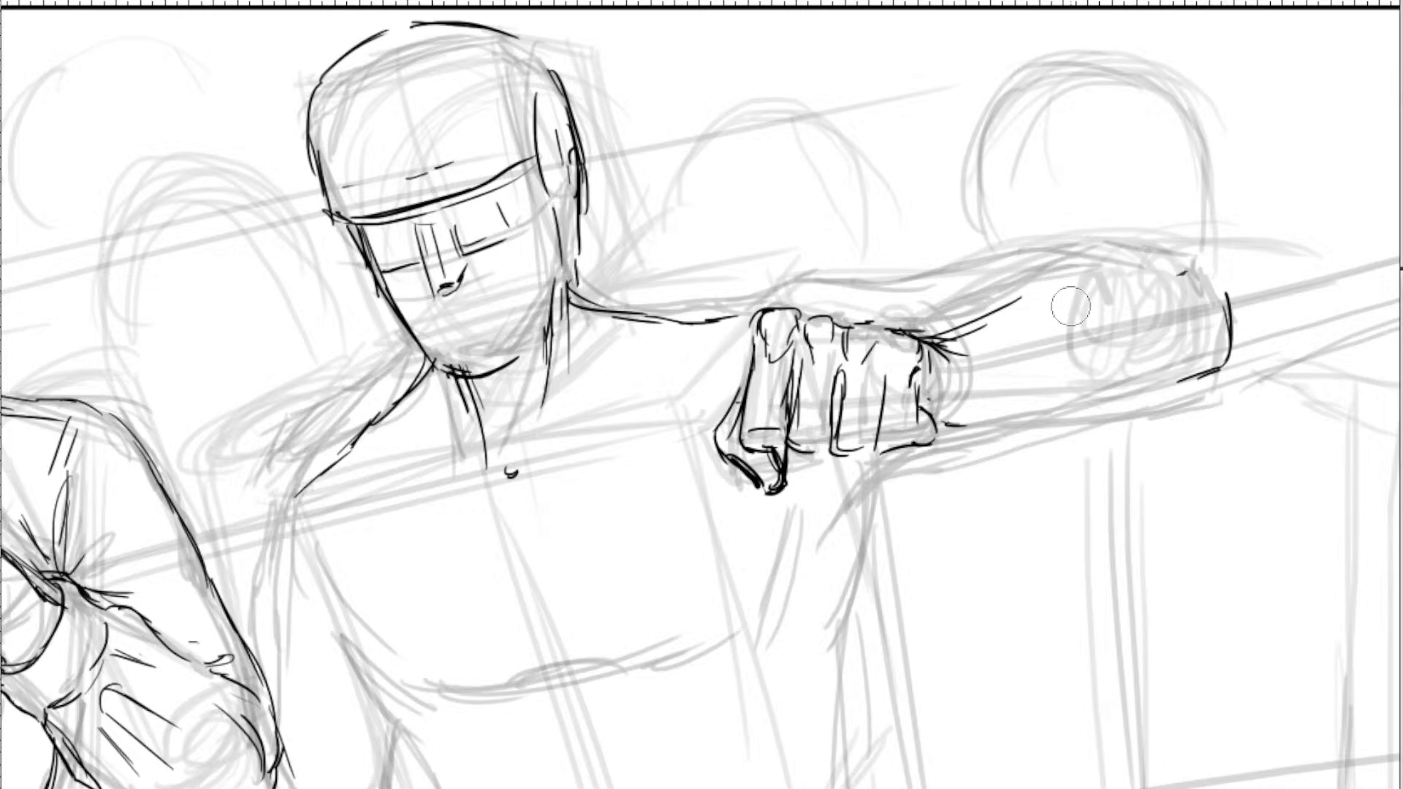
pyautogui.press('b')
pyautogui.moveTo(939, 336)
pyautogui.mouseDown()
pyautogui.moveTo(1055, 278)
pyautogui.moveTo(1133, 264)
pyautogui.mouseUp()
pyautogui.moveTo(1058, 282); pyautogui.dragTo(1069, 281)
# Draw the forearm's underside from elbow to fist and carry the arm's outer contour over the elbow.
pyautogui.moveTo(1213, 371)
pyautogui.mouseDown()
pyautogui.moveTo(1089, 418)
pyautogui.moveTo(1023, 410)
pyautogui.moveTo(953, 425)
pyautogui.mouseUp()
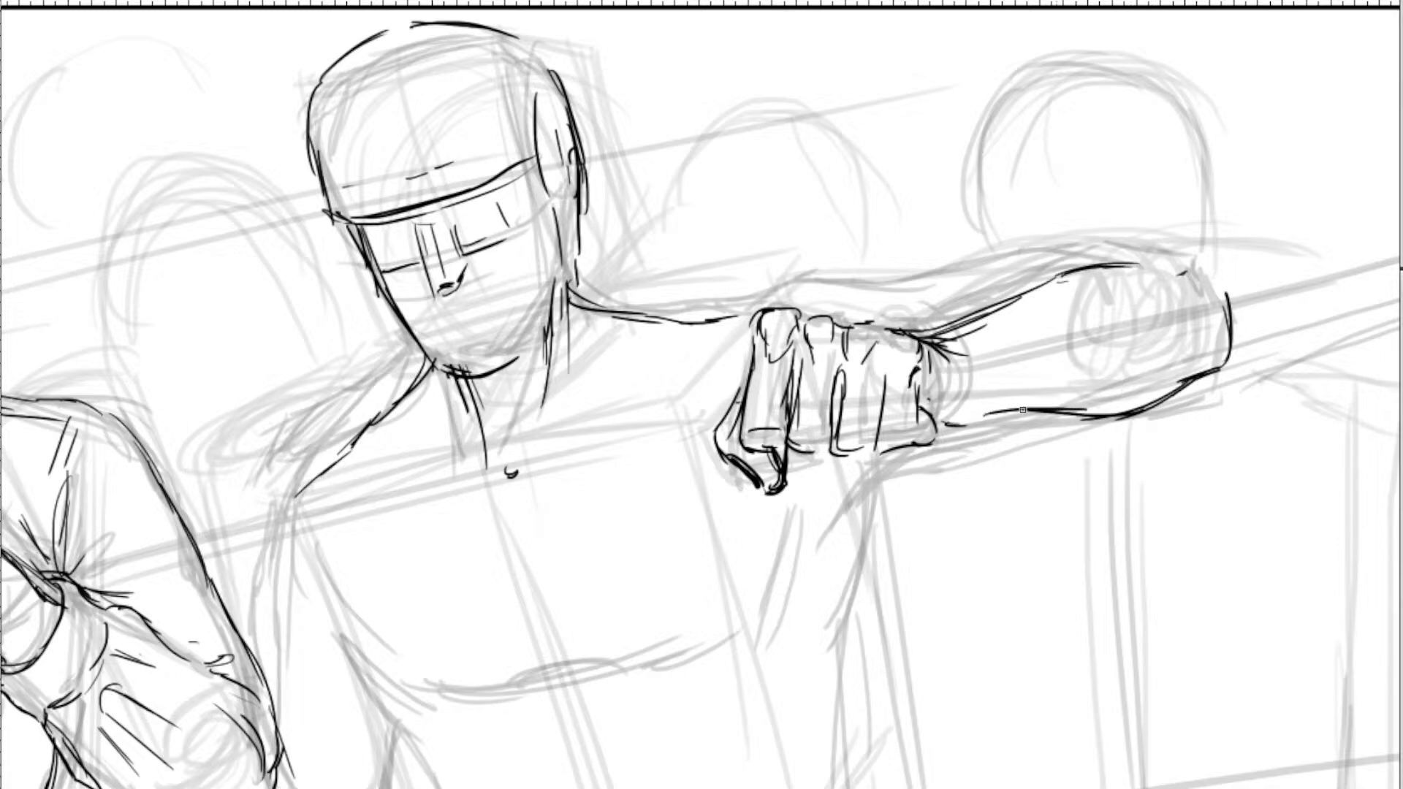
pyautogui.moveTo(1052, 408)
pyautogui.mouseDown()
pyautogui.moveTo(939, 421)
pyautogui.moveTo(1199, 373)
pyautogui.moveTo(1102, 410)
pyautogui.mouseUp()
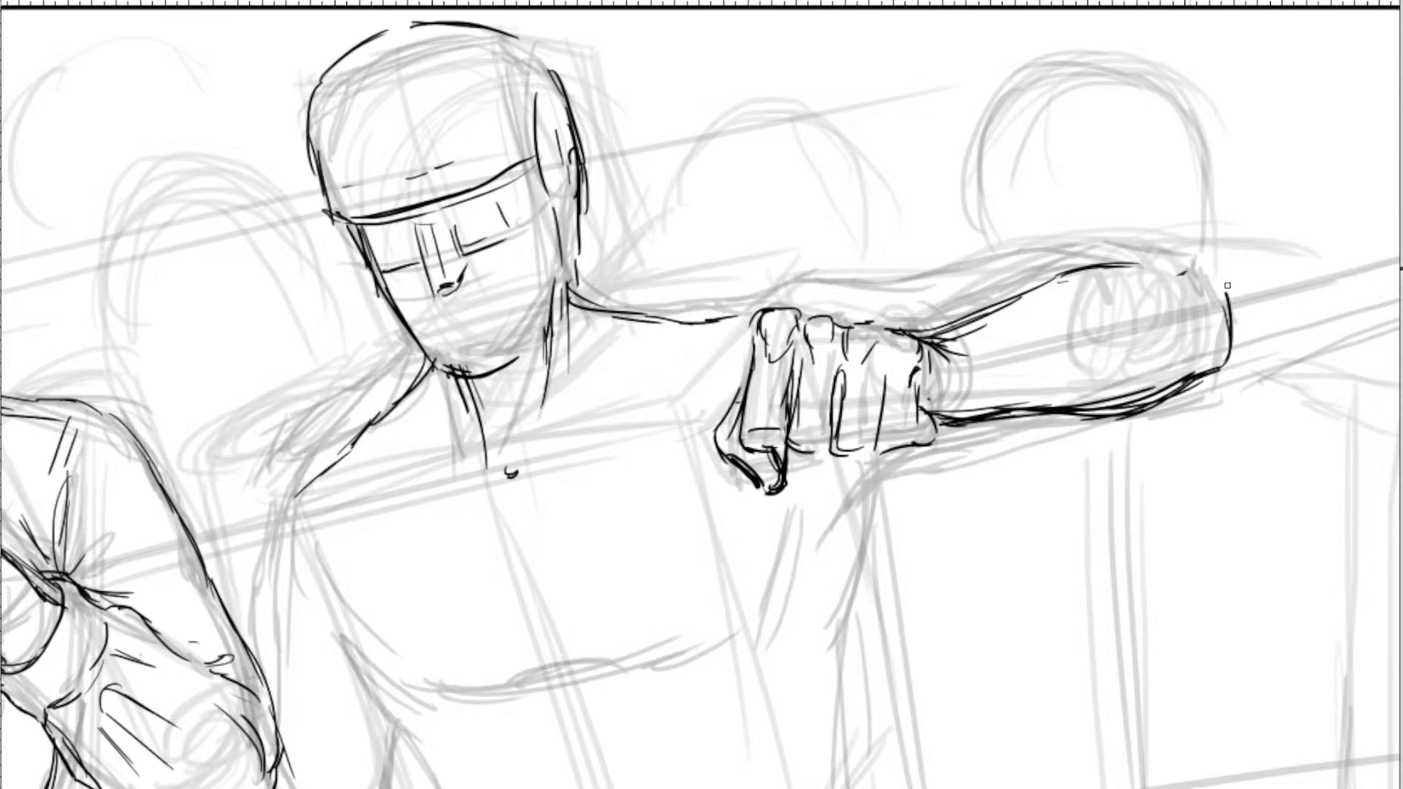
pyautogui.moveTo(1227, 285)
pyautogui.mouseDown()
pyautogui.moveTo(1164, 252)
pyautogui.moveTo(1045, 247)
pyautogui.mouseUp()
pyautogui.moveTo(1151, 250); pyautogui.dragTo(976, 255)
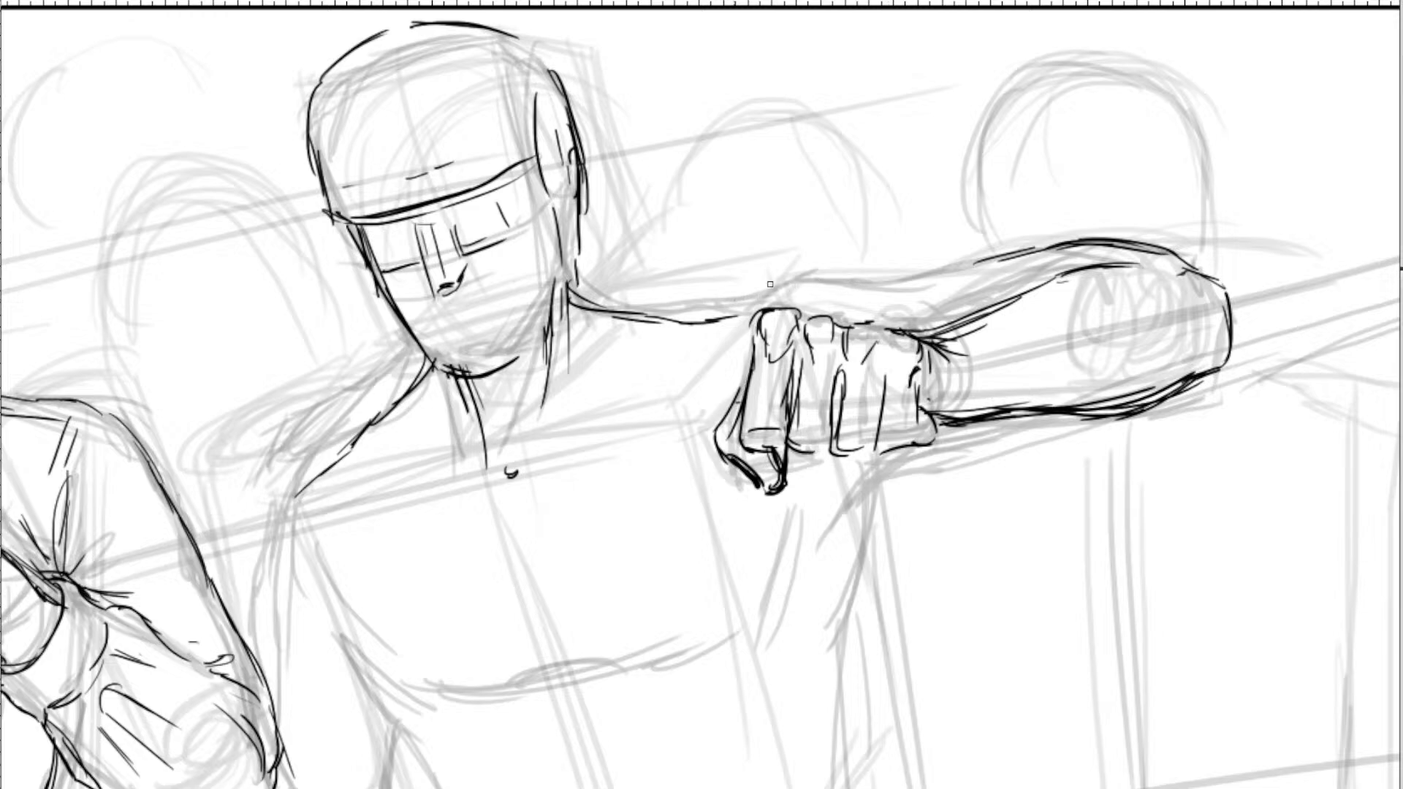
# Draw the raised arm's shoulder contour behind the fist and the armpit line below it.
pyautogui.moveTo(770, 284)
pyautogui.mouseDown()
pyautogui.moveTo(691, 318)
pyautogui.moveTo(818, 276)
pyautogui.moveTo(877, 271)
pyautogui.moveTo(913, 298)
pyautogui.moveTo(986, 265)
pyautogui.mouseUp()
pyautogui.moveTo(887, 296); pyautogui.dragTo(985, 270)
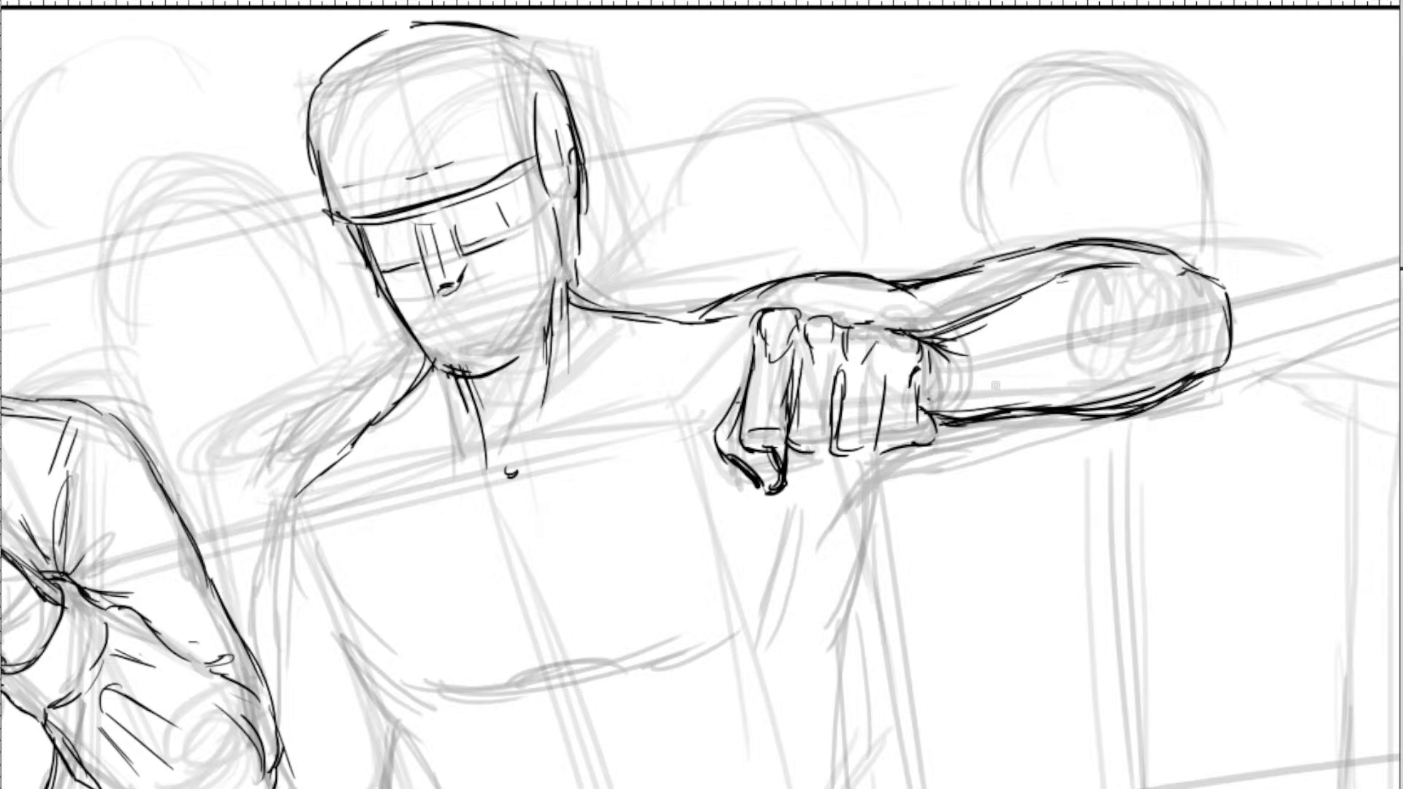
pyautogui.moveTo(963, 421)
pyautogui.mouseDown()
pyautogui.moveTo(844, 510)
pyautogui.moveTo(875, 458)
pyautogui.mouseUp()
# Erase the end of the shoulder slope on the man's lowered-arm side and redraw it.
pyautogui.moveTo(398, 425); pyautogui.dragTo(629, 298)
pyautogui.press('e')
pyautogui.moveTo(557, 342)
pyautogui.mouseDown()
pyautogui.moveTo(565, 355)
pyautogui.moveTo(555, 336)
pyautogui.mouseUp()
pyautogui.press('b')
pyautogui.moveTo(597, 295); pyautogui.dragTo(551, 342)
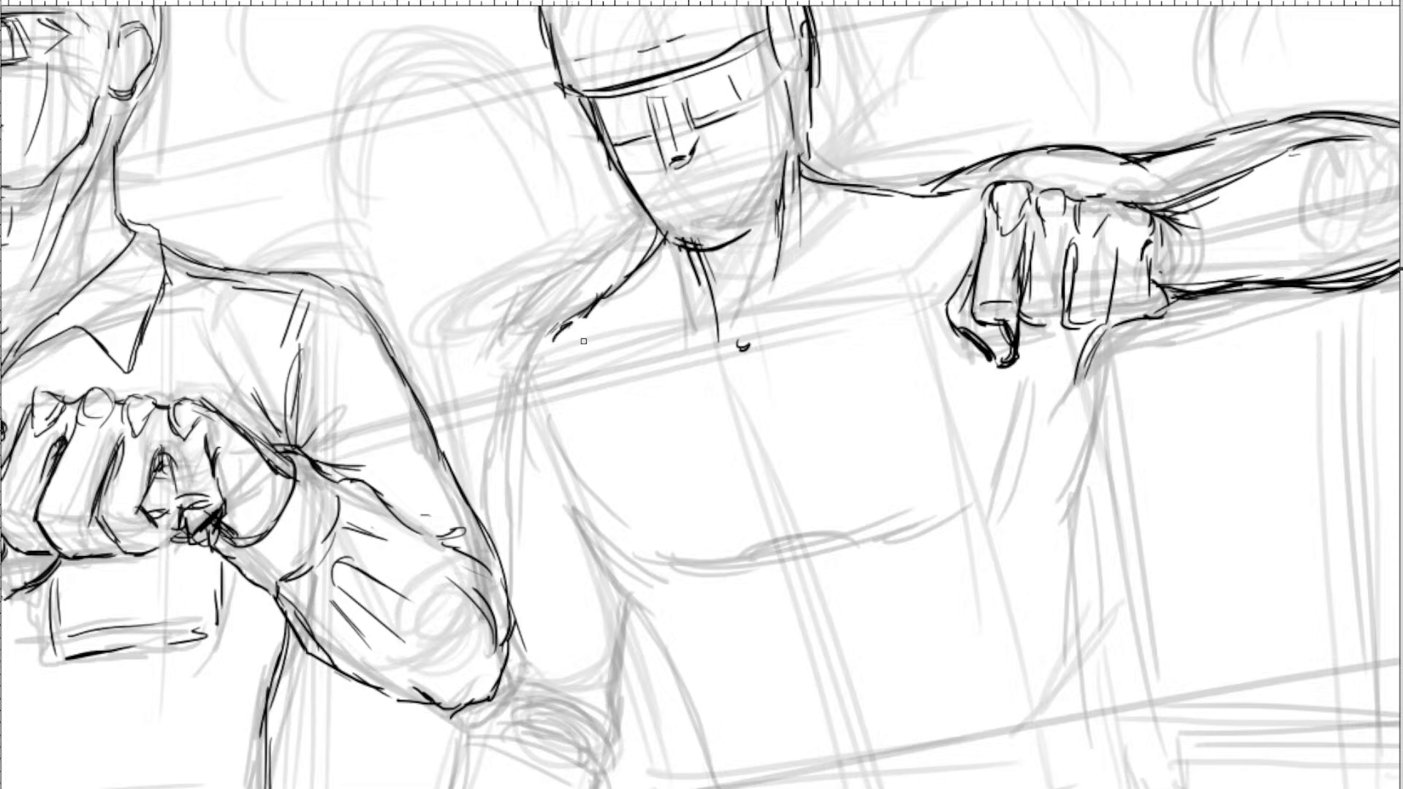
# Draw the two collarbones and reinforce the notch between them.
pyautogui.moveTo(722, 353); pyautogui.dragTo(757, 348)
pyautogui.moveTo(846, 306); pyautogui.dragTo(782, 334)
pyautogui.moveTo(918, 240)
pyautogui.mouseDown()
pyautogui.moveTo(795, 319)
pyautogui.moveTo(853, 280)
pyautogui.mouseUp()
pyautogui.moveTo(609, 342); pyautogui.dragTo(677, 351)
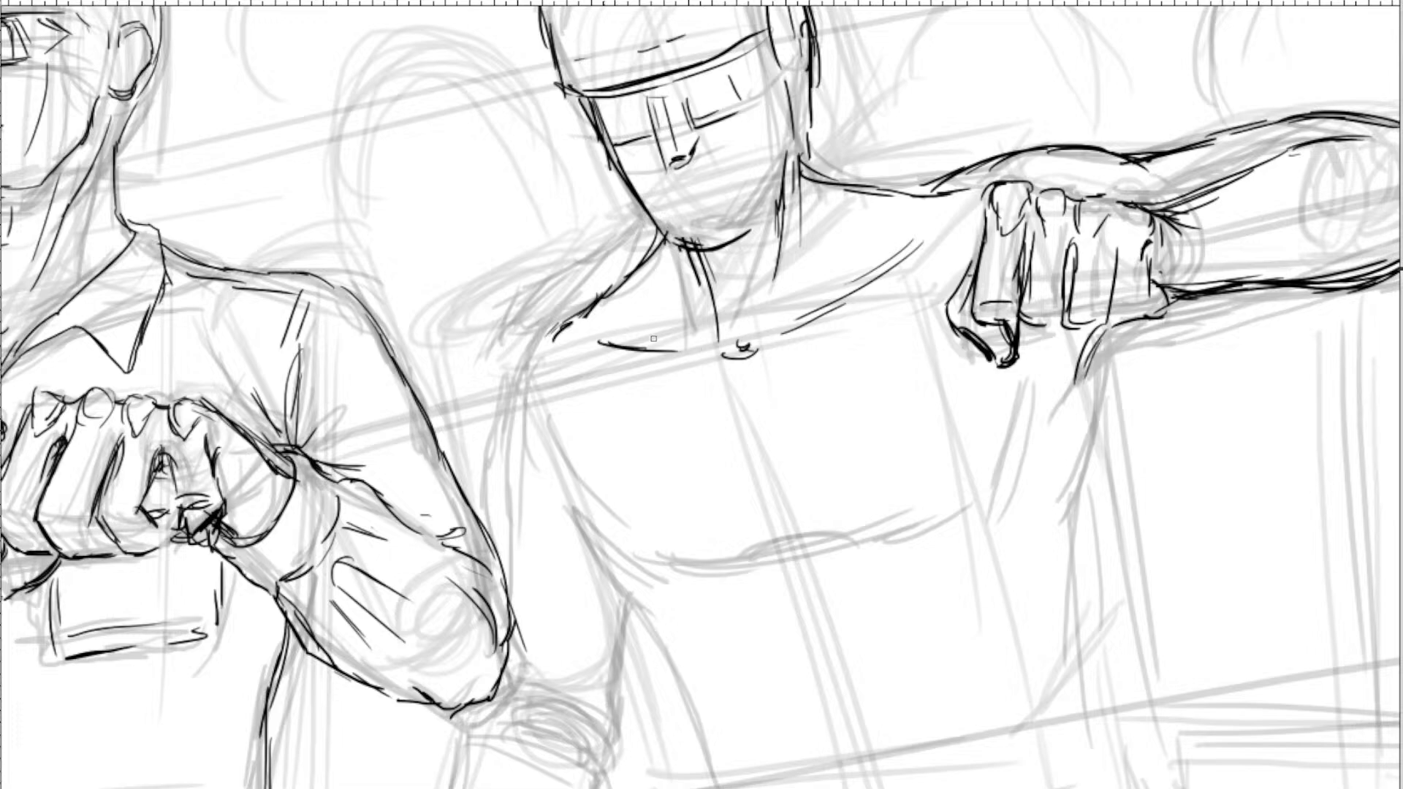
# Draw the rounded shoulder and the outer upper-arm contour of the man's lowered arm.
pyautogui.moveTo(546, 334); pyautogui.dragTo(520, 362)
pyautogui.moveTo(561, 326)
pyautogui.mouseDown()
pyautogui.moveTo(511, 364)
pyautogui.moveTo(494, 411)
pyautogui.mouseUp()
pyautogui.moveTo(501, 381); pyautogui.dragTo(475, 509)
pyautogui.moveTo(484, 452); pyautogui.dragTo(483, 481)
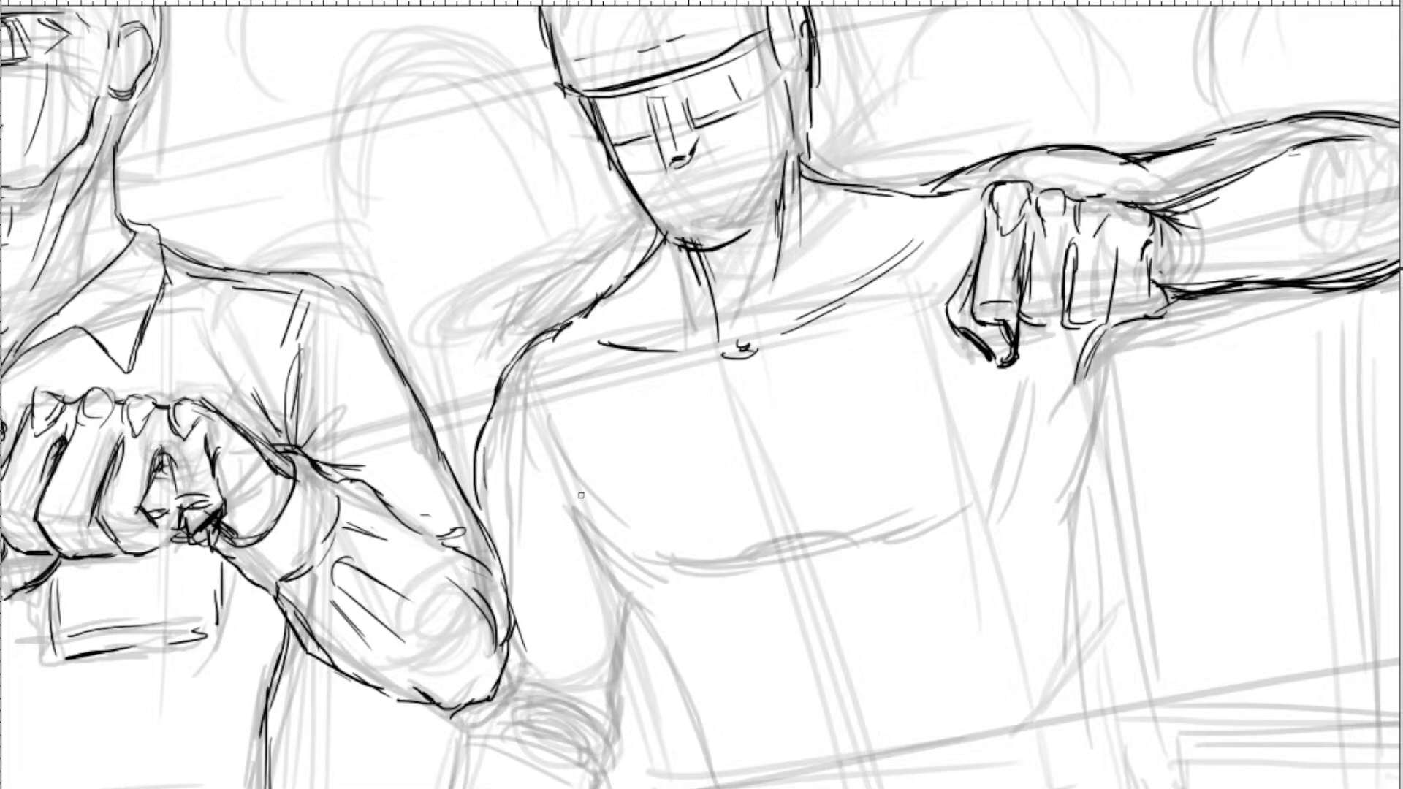
# Draw the second man's chest contours: the pectoral crease by his lowered arm, the armpit edge below his raised arm, and the lower pectoral line.
pyautogui.moveTo(620, 544)
pyautogui.mouseDown()
pyautogui.moveTo(563, 492)
pyautogui.moveTo(640, 557)
pyautogui.mouseUp()
pyautogui.moveTo(885, 370); pyautogui.dragTo(831, 292)
pyautogui.moveTo(958, 303); pyautogui.dragTo(923, 400)
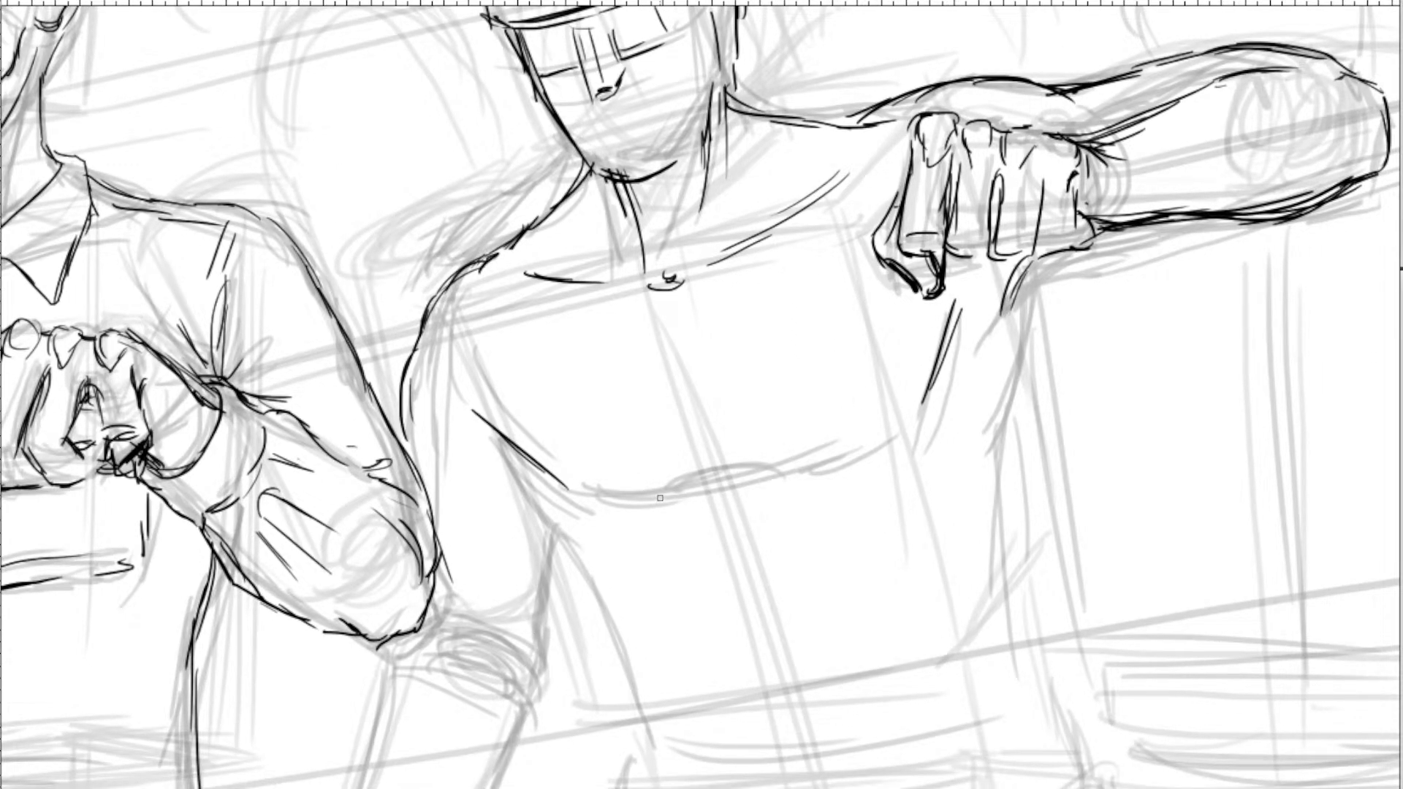
pyautogui.moveTo(679, 496); pyautogui.dragTo(758, 473)
pyautogui.moveTo(1014, 283); pyautogui.dragTo(996, 396)
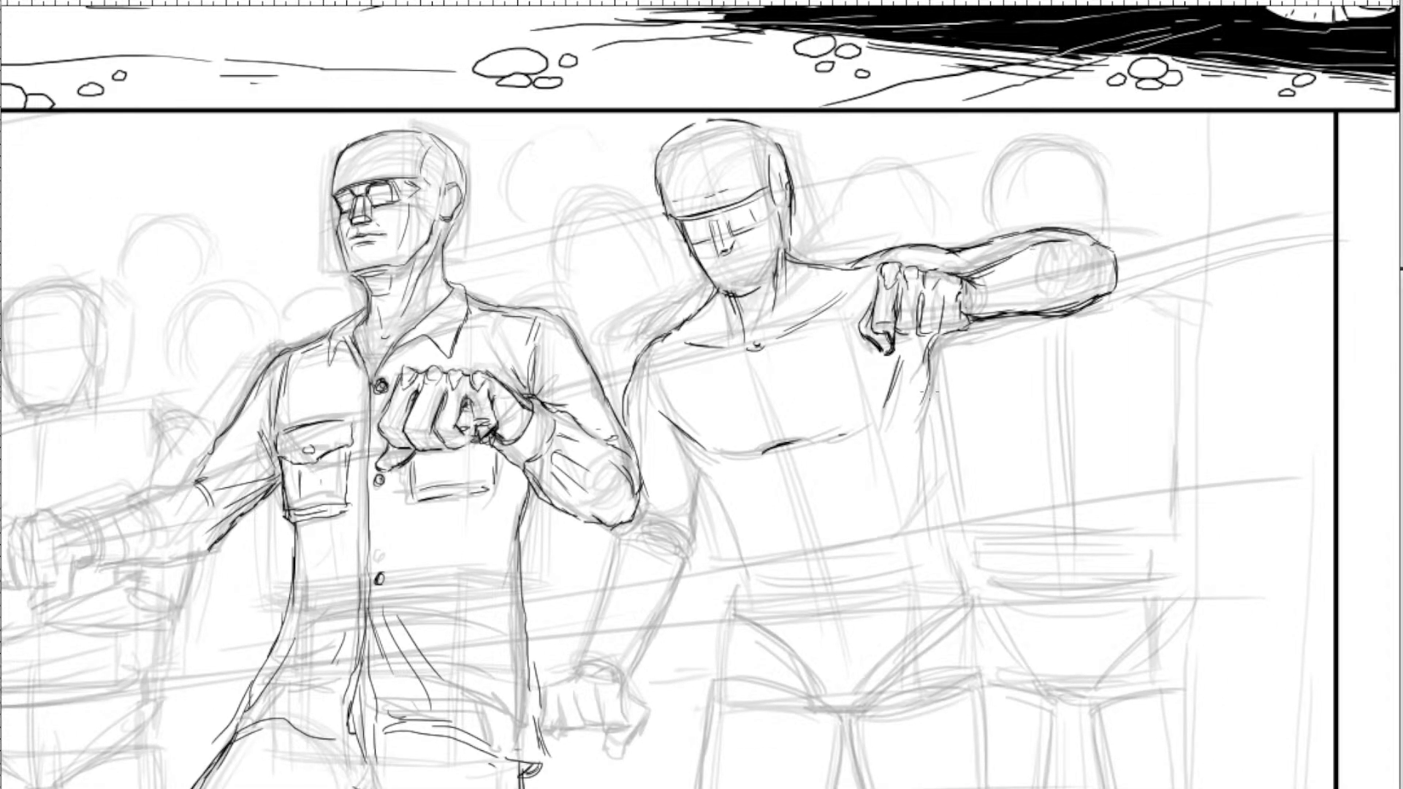
# Draw the upper flanks of the second man's torso, running down from each armpit.
pyautogui.scroll(5, 789, 394)
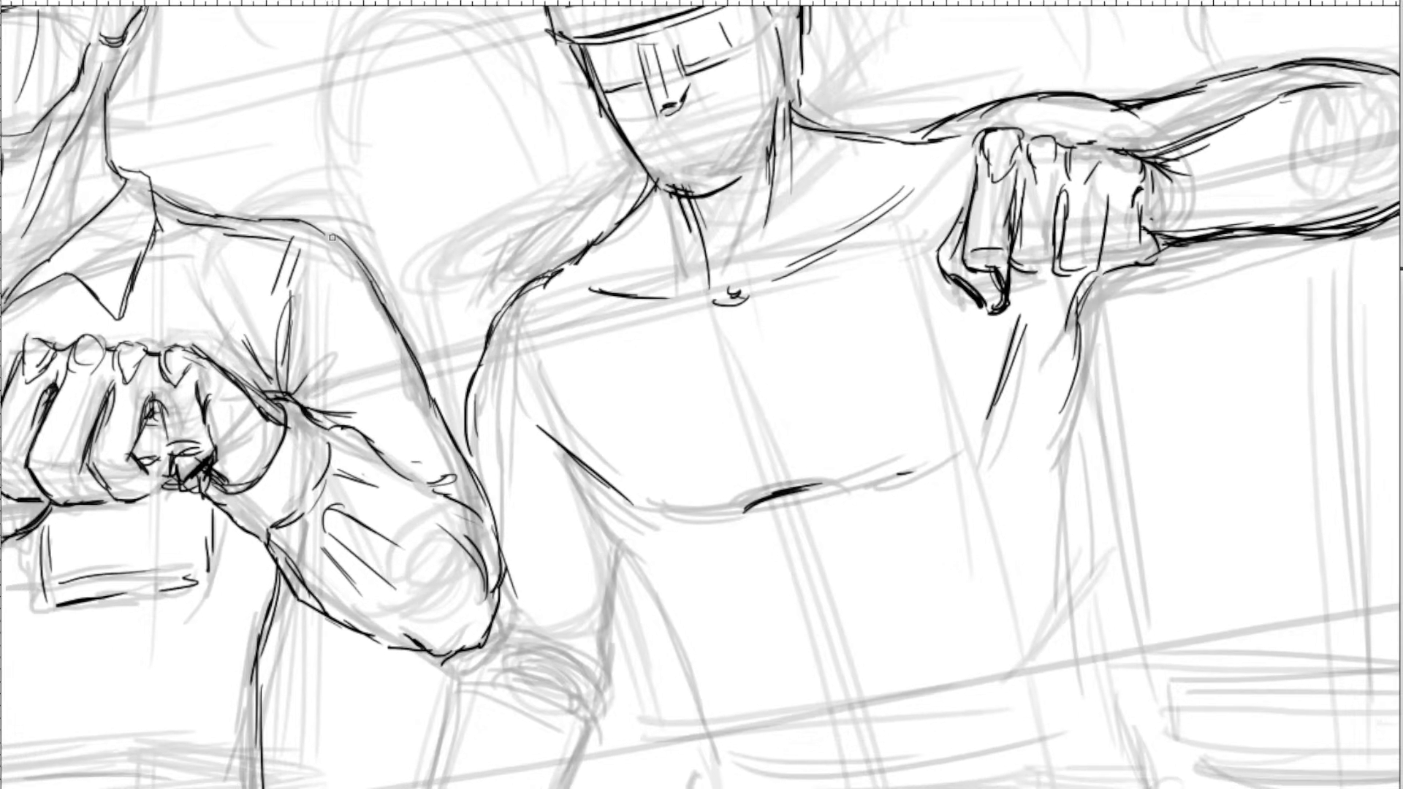
pyautogui.moveTo(634, 399); pyautogui.dragTo(530, 282)
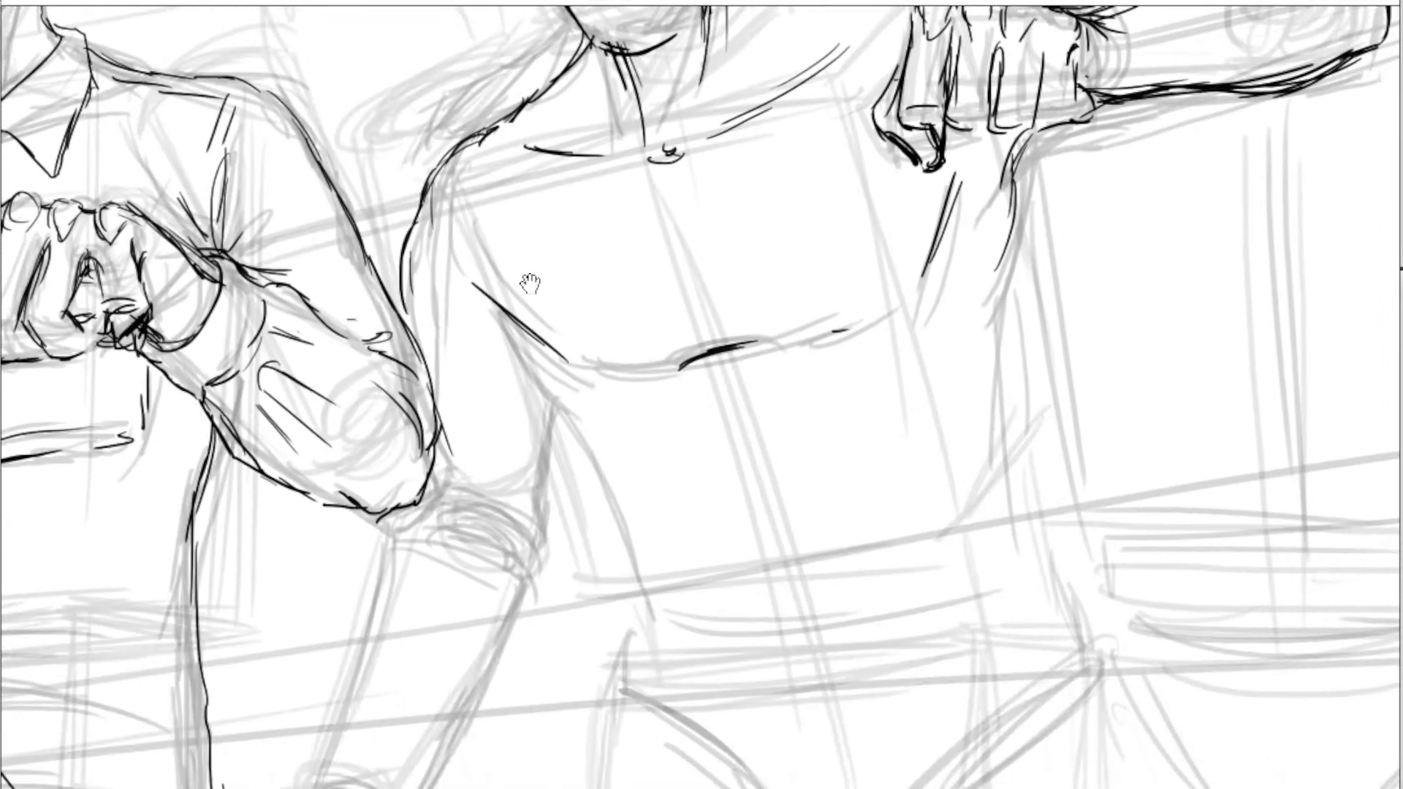
pyautogui.moveTo(528, 334); pyautogui.dragTo(653, 482)
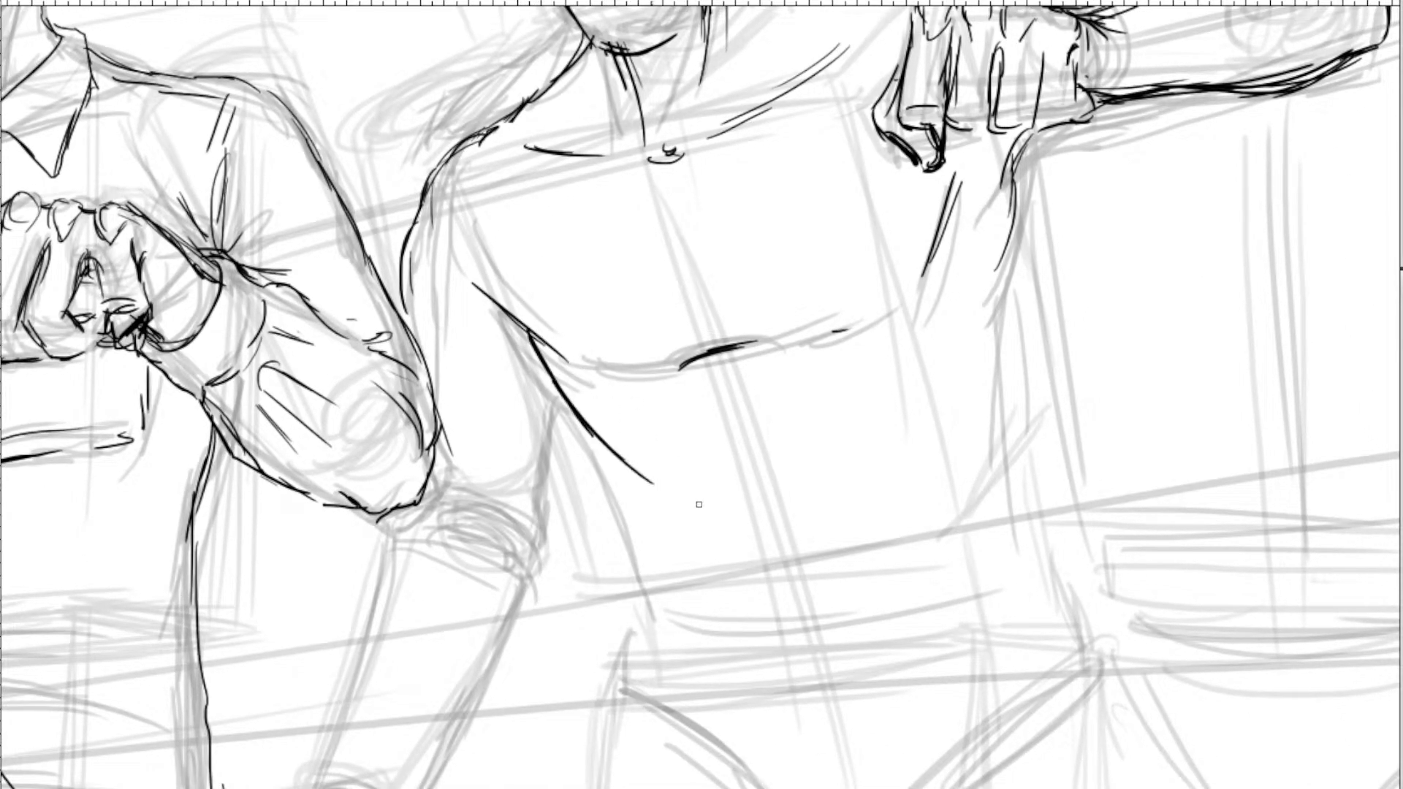
pyautogui.moveTo(1012, 150); pyautogui.dragTo(1021, 311)
pyautogui.moveTo(1017, 216); pyautogui.dragTo(1000, 354)
pyautogui.moveTo(1021, 245); pyautogui.dragTo(1012, 363)
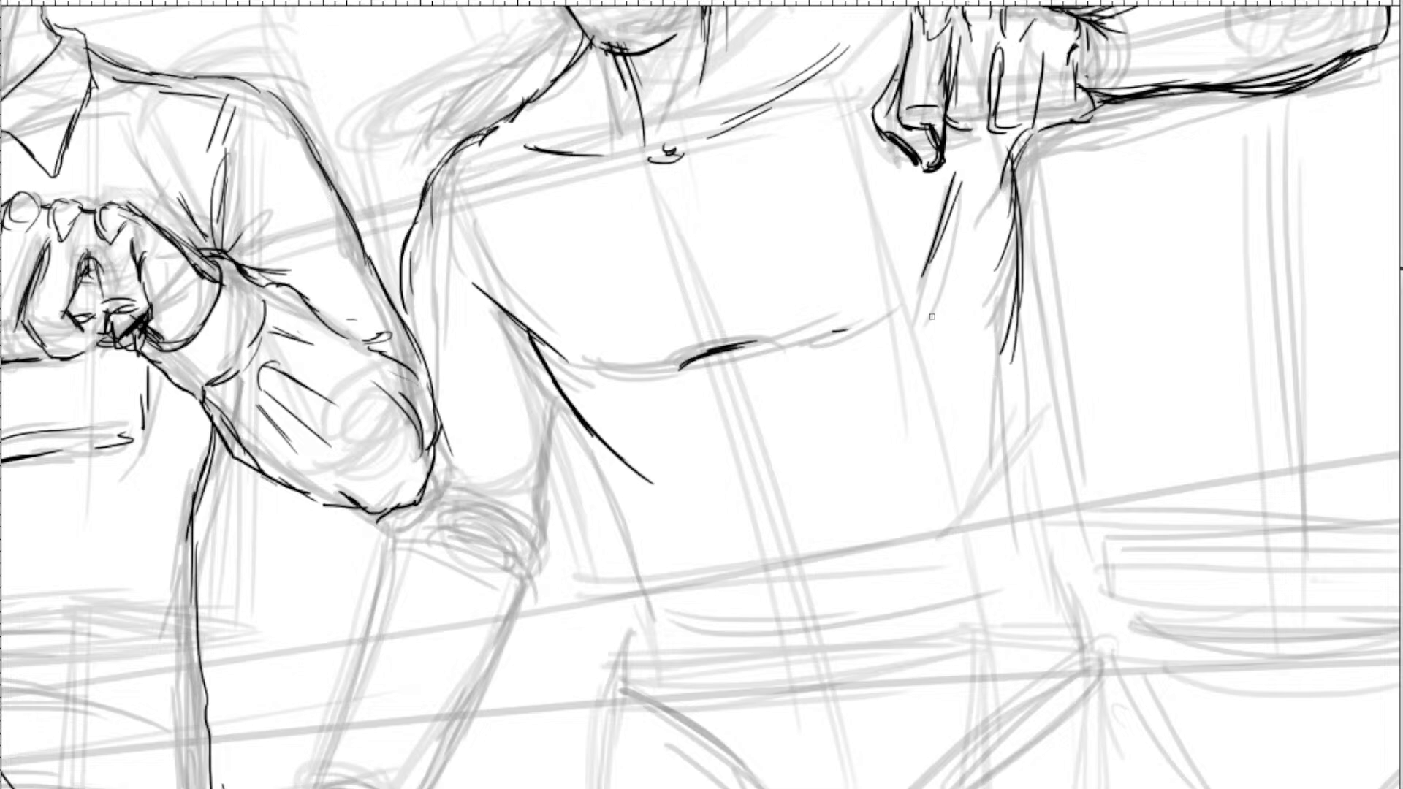
# Reinforce and extend both side contours of the second man's torso down towards the waist.
pyautogui.moveTo(621, 408); pyautogui.dragTo(624, 379)
pyautogui.moveTo(552, 353); pyautogui.dragTo(623, 443)
pyautogui.moveTo(573, 384); pyautogui.dragTo(632, 482)
pyautogui.moveTo(612, 440)
pyautogui.mouseDown()
pyautogui.moveTo(661, 559)
pyautogui.moveTo(658, 541)
pyautogui.mouseUp()
pyautogui.moveTo(643, 472); pyautogui.dragTo(661, 573)
pyautogui.moveTo(849, 438); pyautogui.dragTo(754, 460)
pyautogui.moveTo(920, 330); pyautogui.dragTo(922, 483)
pyautogui.moveTo(910, 383); pyautogui.dragTo(931, 536)
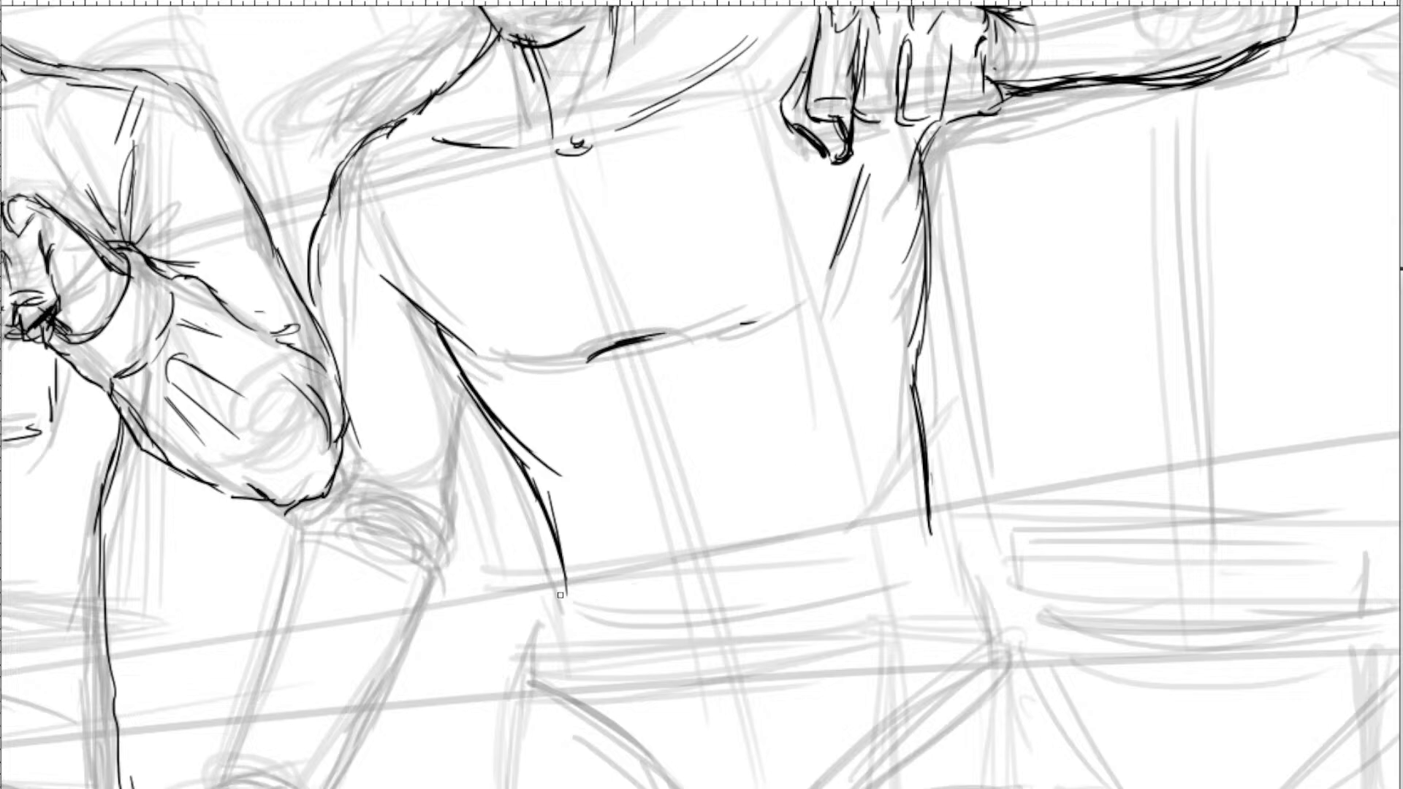
# Erase and redraw the outer shoulder and upper-arm contour of the lowered arm, adding short crease strokes at its armpit.
pyautogui.moveTo(633, 446); pyautogui.dragTo(707, 559)
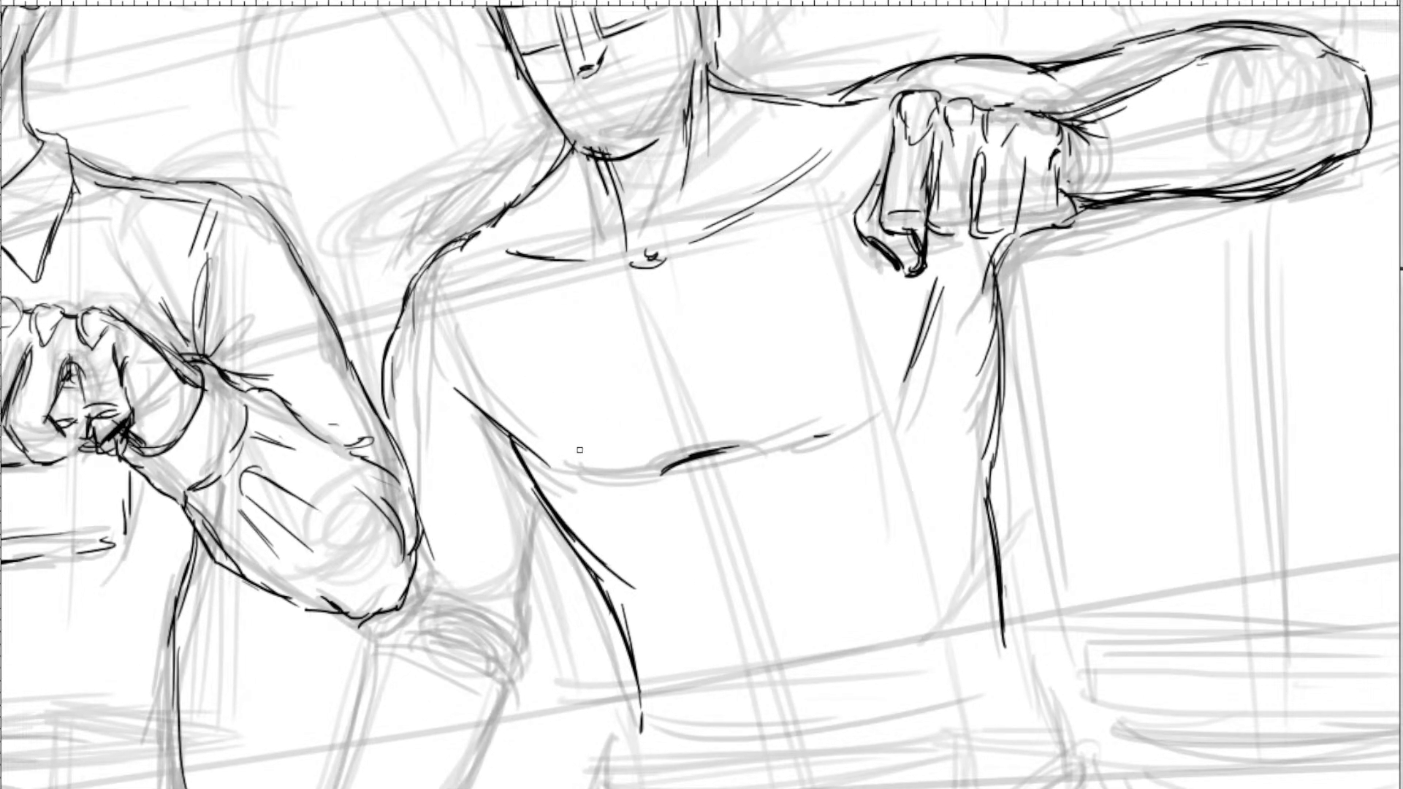
pyautogui.press('e')
pyautogui.moveTo(443, 275); pyautogui.dragTo(403, 402)
pyautogui.press('e')
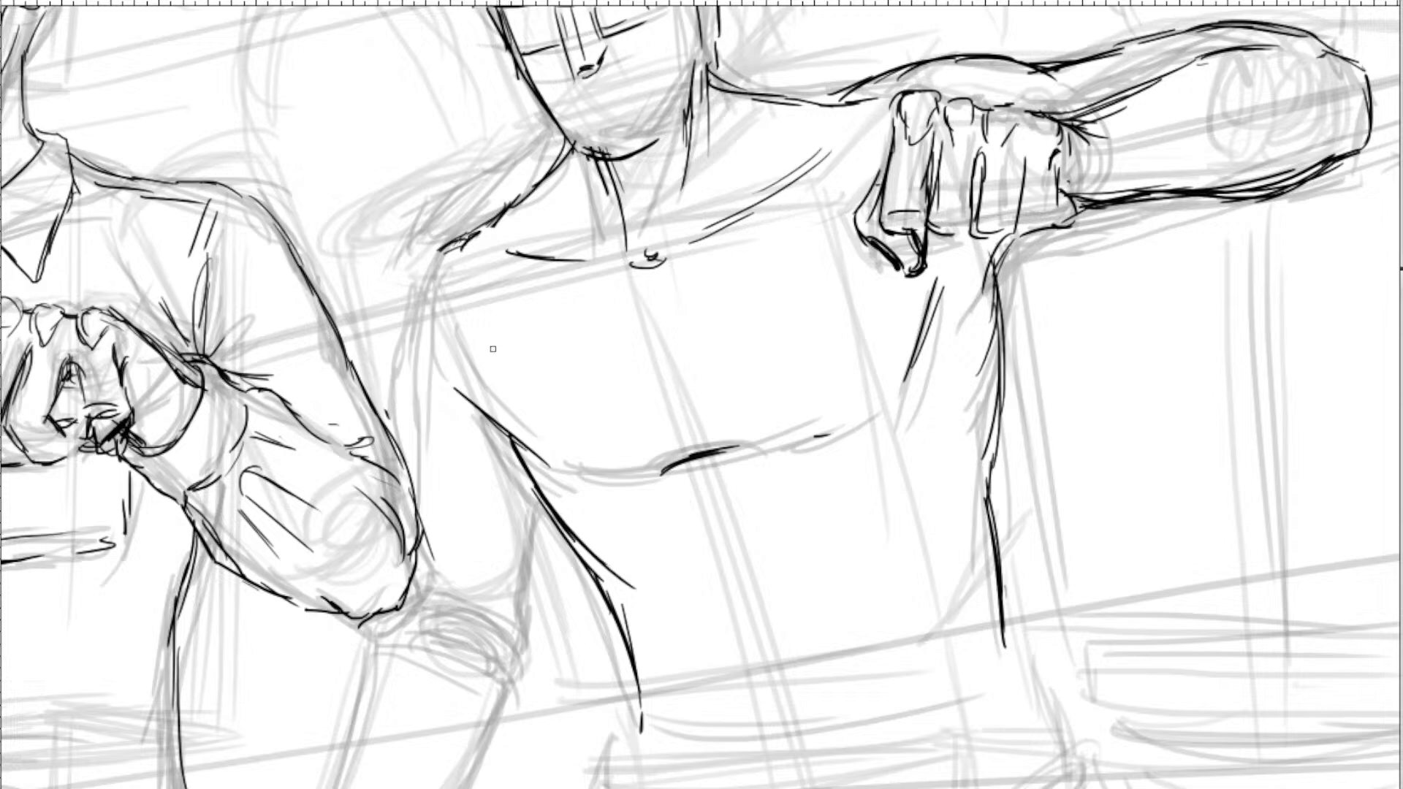
pyautogui.press('e')
pyautogui.moveTo(500, 409)
pyautogui.mouseDown()
pyautogui.moveTo(463, 383)
pyautogui.moveTo(502, 448)
pyautogui.mouseUp()
pyautogui.press('e')
pyautogui.moveTo(497, 380); pyautogui.dragTo(492, 443)
pyautogui.moveTo(427, 268)
pyautogui.mouseDown()
pyautogui.moveTo(393, 351)
pyautogui.moveTo(402, 299)
pyautogui.moveTo(391, 428)
pyautogui.mouseUp()
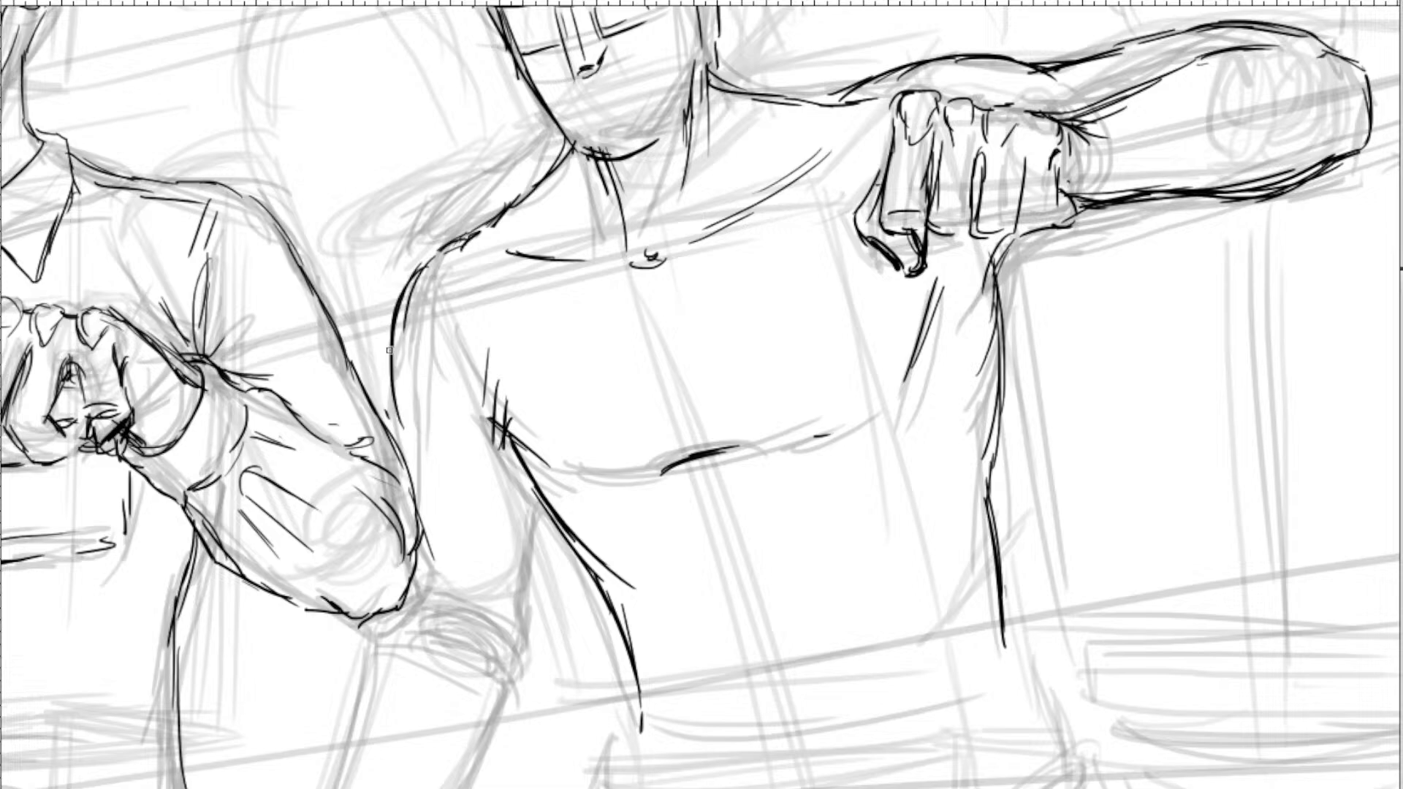
pyautogui.moveTo(391, 343); pyautogui.dragTo(413, 480)
# Draw the inner contour of the lowered upper arm from the armpit to the pointed elbow.
pyautogui.moveTo(522, 455); pyautogui.dragTo(515, 586)
pyautogui.moveTo(526, 516); pyautogui.dragTo(510, 635)
pyautogui.moveTo(518, 568); pyautogui.dragTo(507, 671)
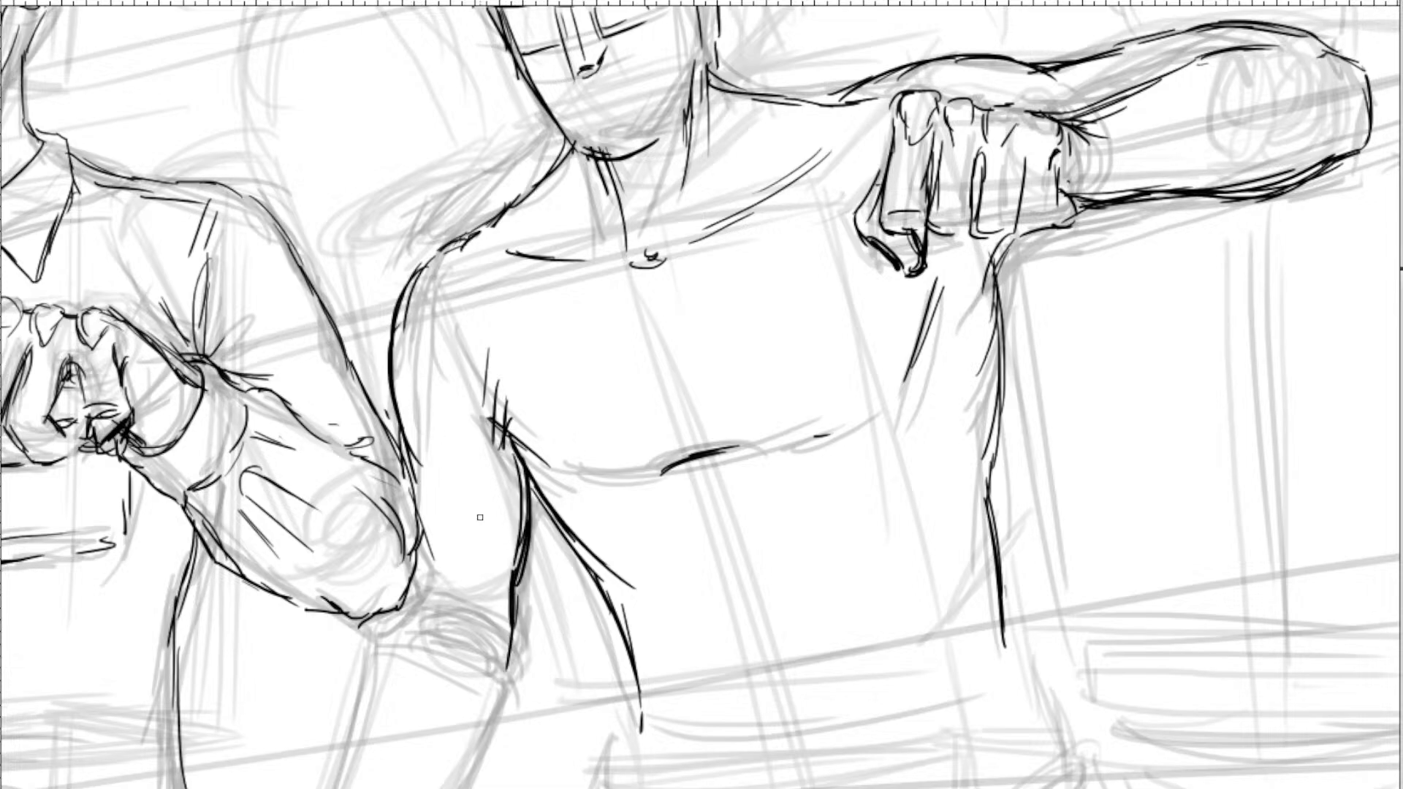
pyautogui.moveTo(504, 518)
pyautogui.mouseDown()
pyautogui.moveTo(558, 383)
pyautogui.moveTo(620, 315)
pyautogui.mouseUp()
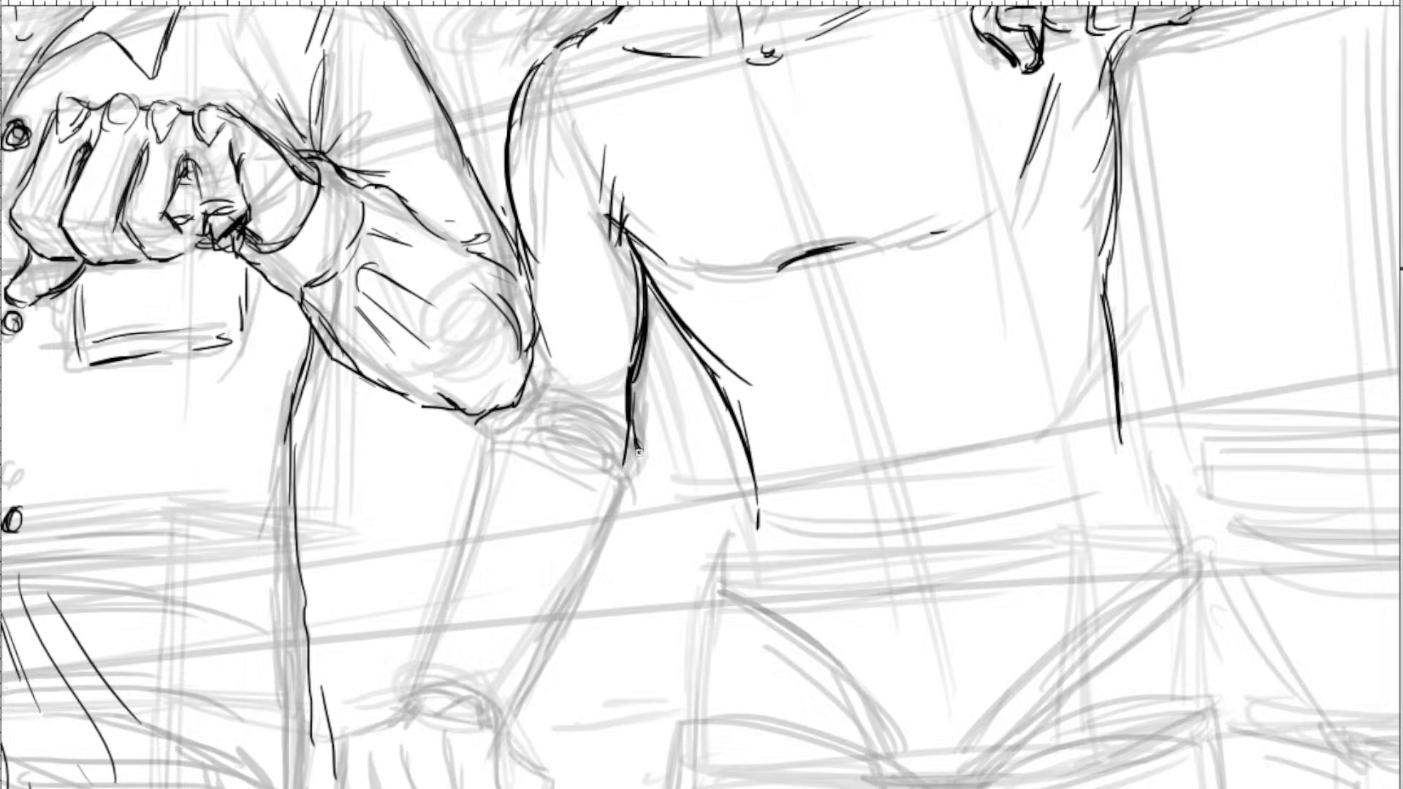
pyautogui.moveTo(639, 453); pyautogui.dragTo(621, 483)
# Draw both contours of the lowered forearm from the elbow towards the wrist.
pyautogui.moveTo(502, 421); pyautogui.dragTo(470, 563)
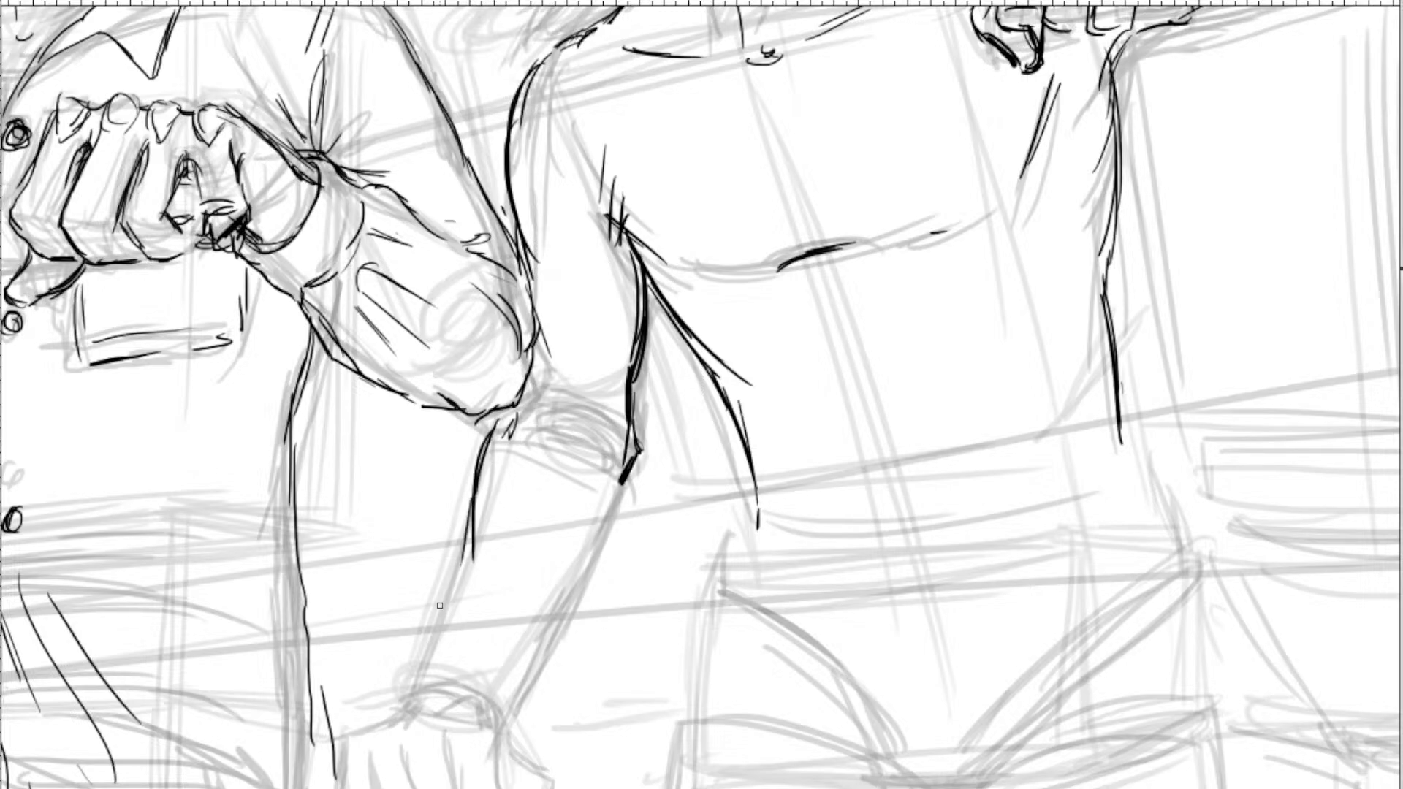
pyautogui.moveTo(630, 439)
pyautogui.mouseDown()
pyautogui.moveTo(757, 278)
pyautogui.moveTo(719, 412)
pyautogui.mouseUp()
pyautogui.moveTo(742, 342); pyautogui.dragTo(686, 464)
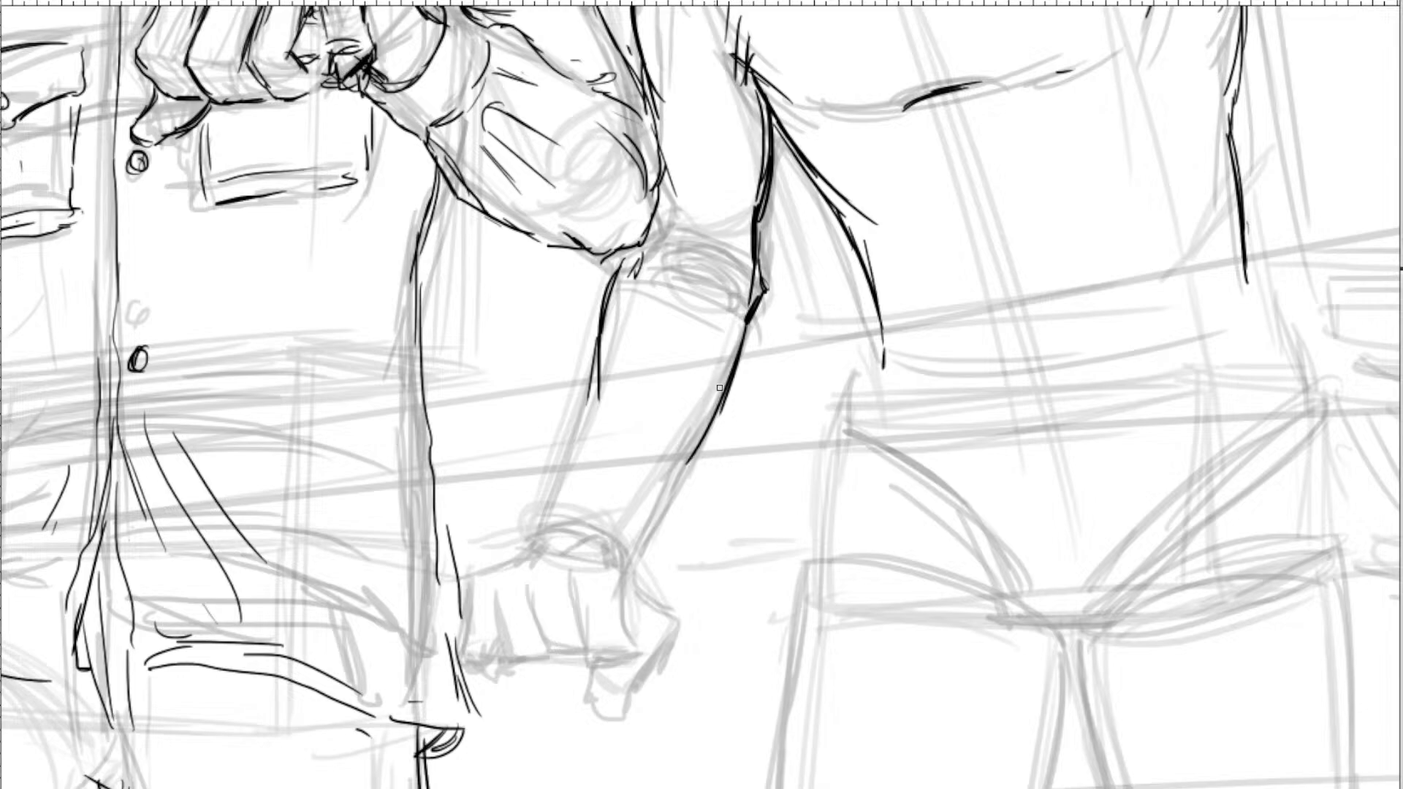
pyautogui.moveTo(714, 410); pyautogui.dragTo(626, 572)
pyautogui.moveTo(588, 412); pyautogui.dragTo(565, 472)
pyautogui.moveTo(595, 383); pyautogui.dragTo(560, 520)
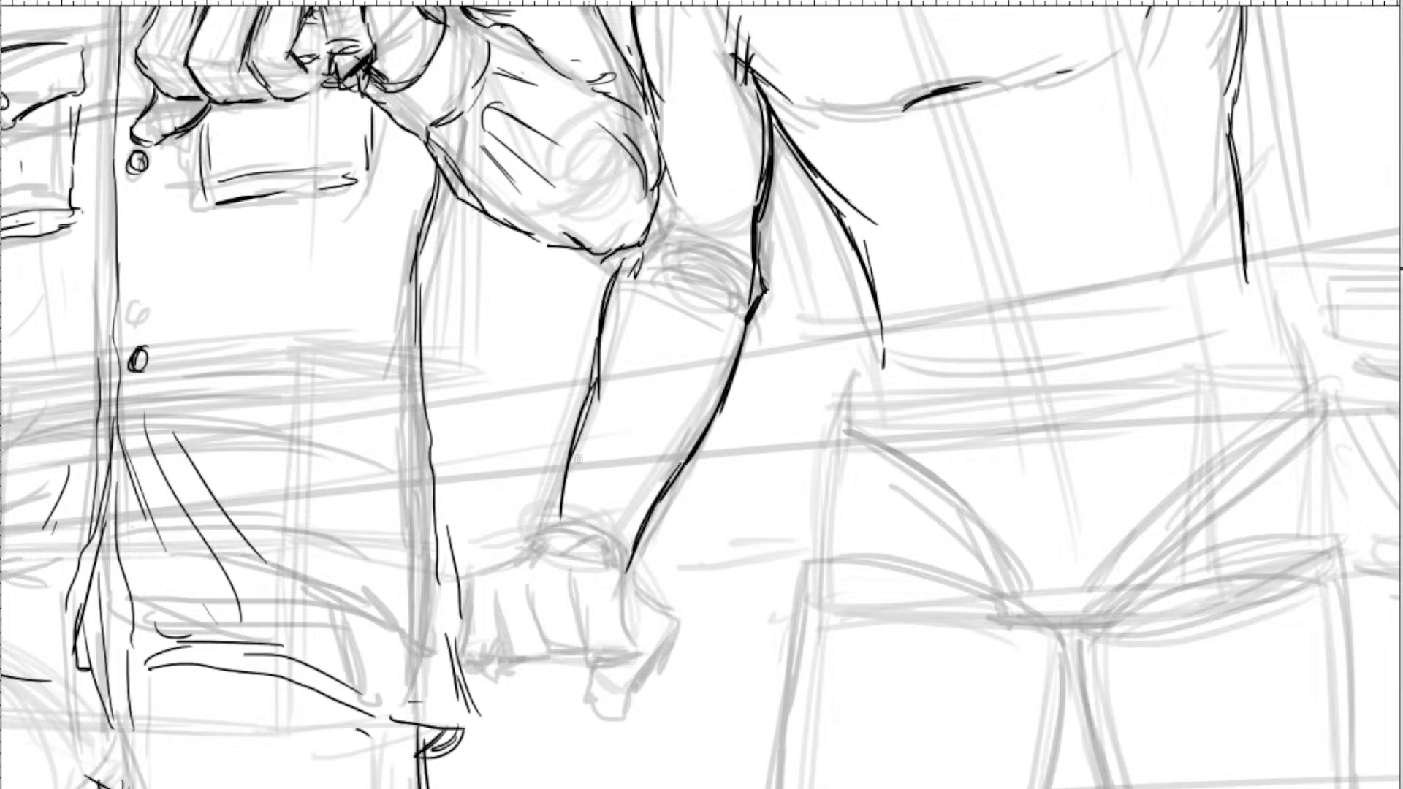
pyautogui.moveTo(583, 421); pyautogui.dragTo(548, 544)
pyautogui.moveTo(564, 469); pyautogui.dragTo(536, 541)
pyautogui.hotkey('ctrl', 'z')
pyautogui.hotkey('ctrl', 'z')
pyautogui.hotkey('ctrl', 'z')
pyautogui.hotkey('ctrl', 'z')
pyautogui.hotkey('ctrl', 'z')
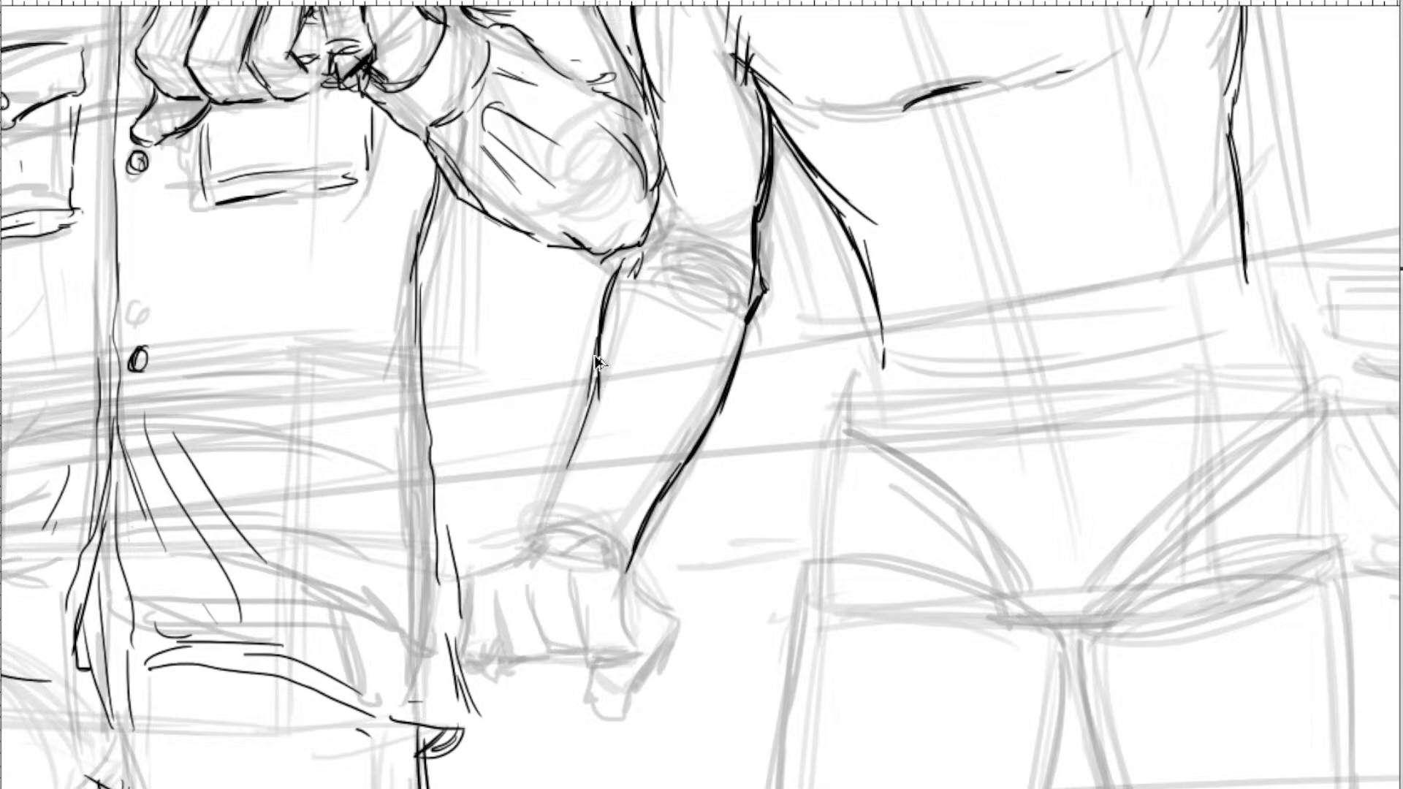
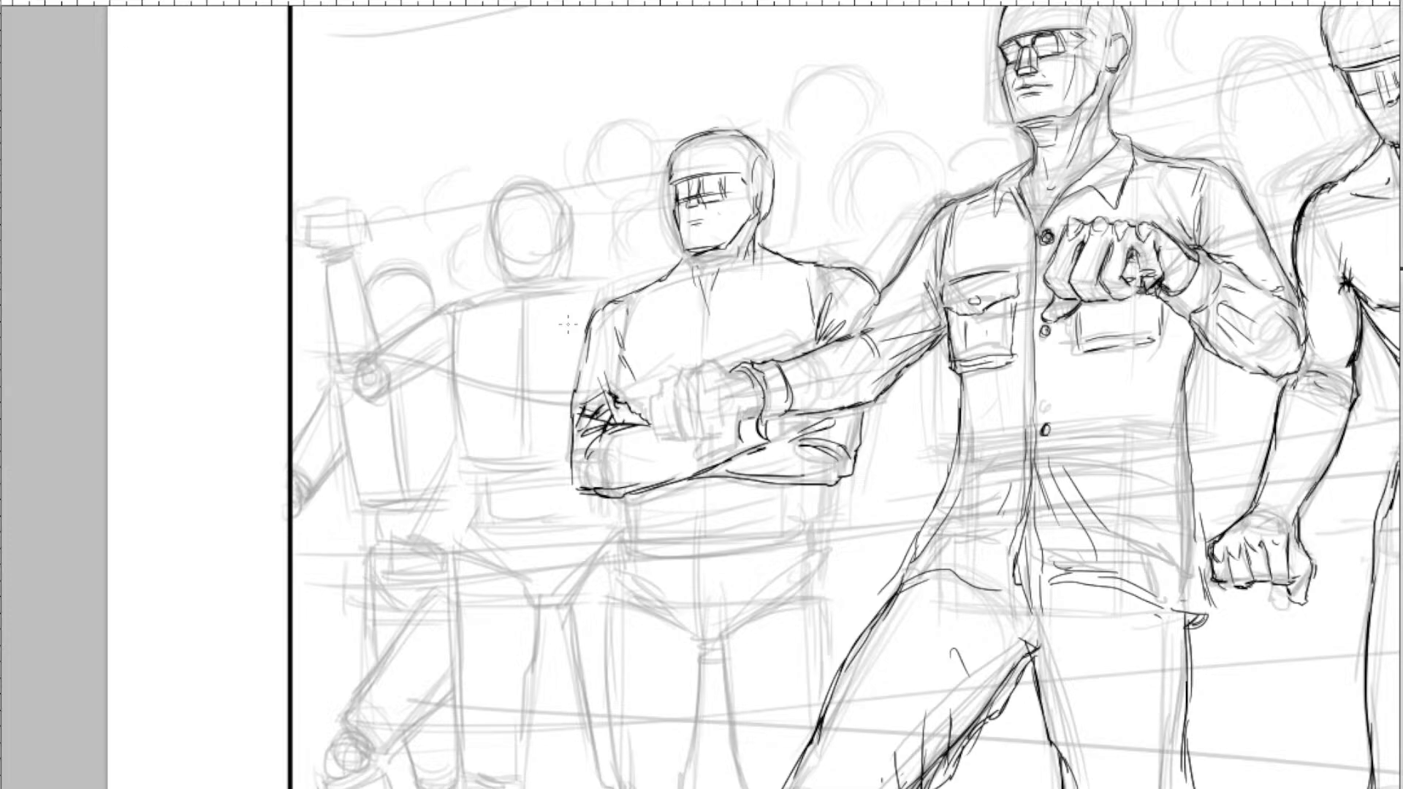
# Draw the collarbones, breastbone line and short chest creases on the man with crossed arms.
pyautogui.hotkey('ctrl', '+')
pyautogui.moveTo(678, 590); pyautogui.dragTo(758, 680)
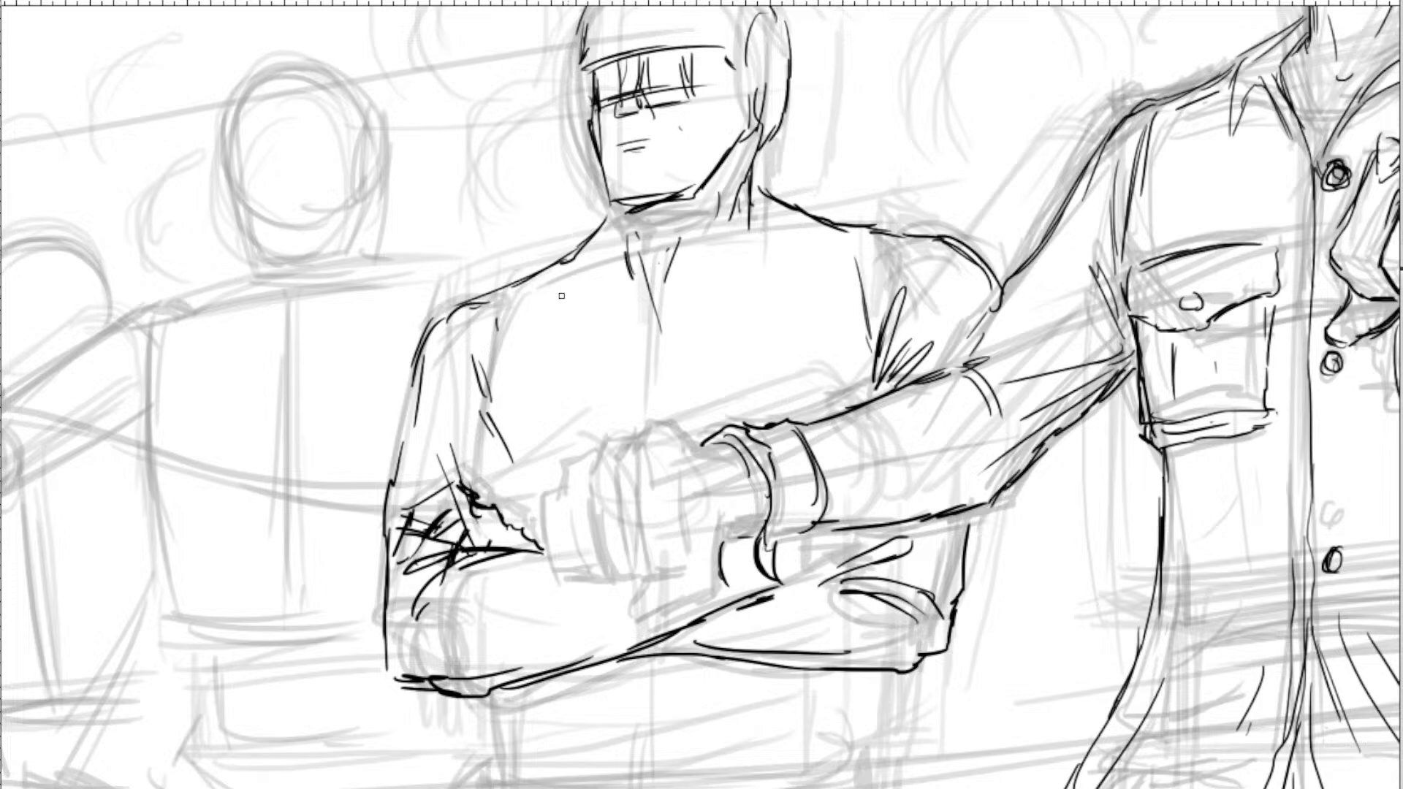
pyautogui.moveTo(610, 301); pyautogui.dragTo(506, 293)
pyautogui.moveTo(744, 273)
pyautogui.mouseDown()
pyautogui.moveTo(815, 252)
pyautogui.moveTo(720, 278)
pyautogui.mouseUp()
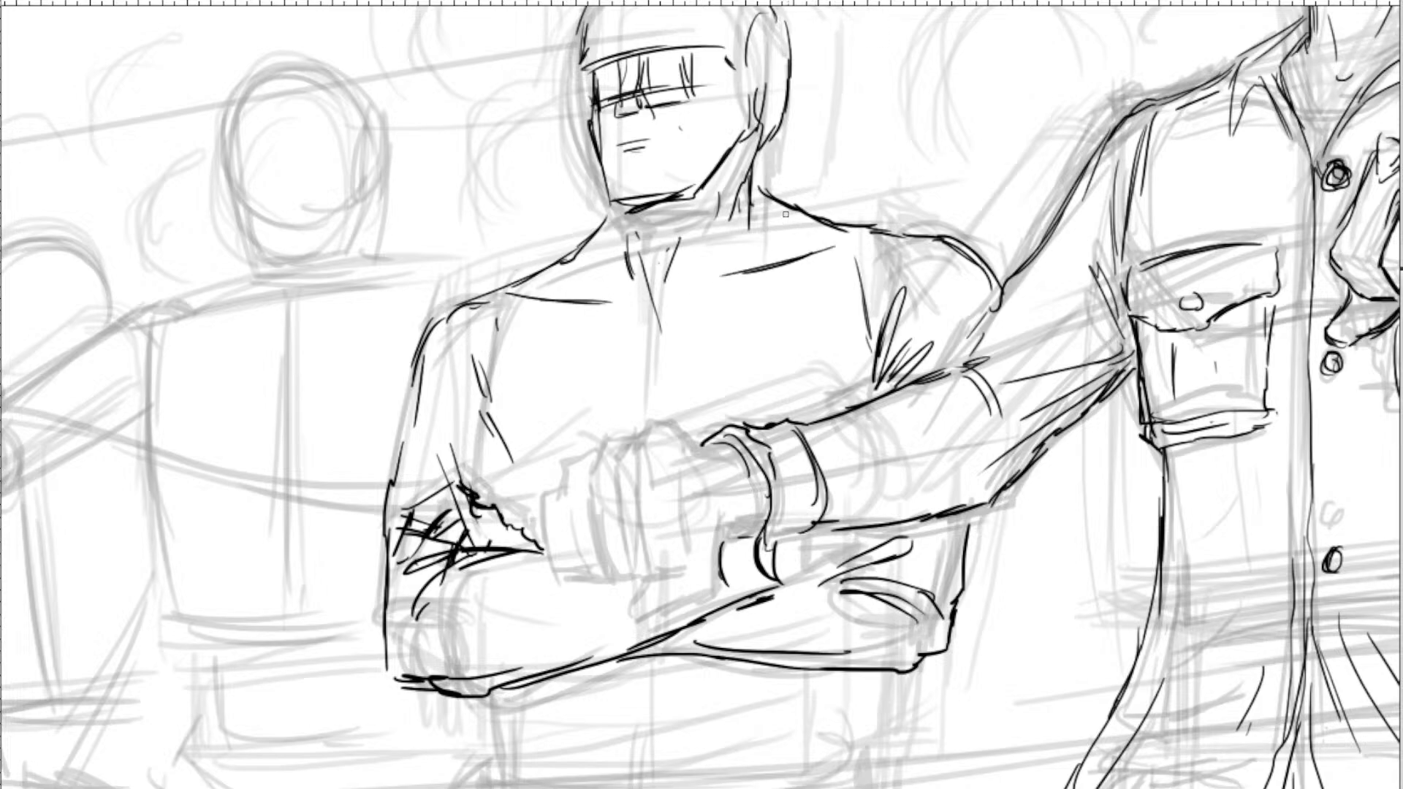
pyautogui.moveTo(789, 201); pyautogui.dragTo(752, 249)
pyautogui.moveTo(662, 336)
pyautogui.mouseDown()
pyautogui.moveTo(641, 398)
pyautogui.moveTo(663, 348)
pyautogui.moveTo(663, 413)
pyautogui.mouseUp()
pyautogui.moveTo(517, 438); pyautogui.dragTo(557, 461)
# Draw the waist sides and the upper and lower belt edges beneath the man's crossed arms.
pyautogui.moveTo(517, 445)
pyautogui.mouseDown()
pyautogui.moveTo(534, 456)
pyautogui.moveTo(568, 396)
pyautogui.moveTo(572, 422)
pyautogui.moveTo(630, 392)
pyautogui.moveTo(588, 344)
pyautogui.moveTo(593, 266)
pyautogui.mouseUp()
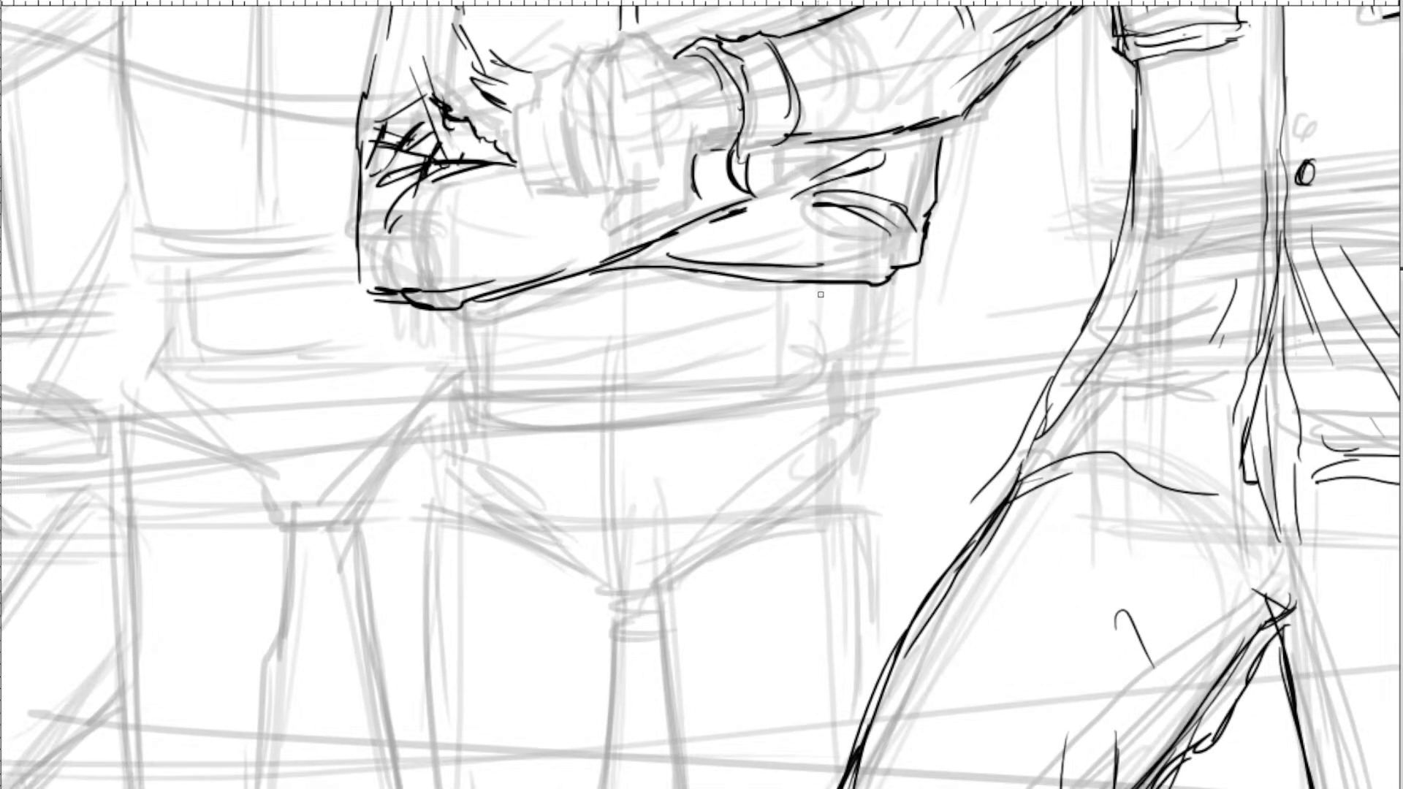
pyautogui.moveTo(811, 285); pyautogui.dragTo(810, 358)
pyautogui.moveTo(492, 314); pyautogui.dragTo(492, 355)
pyautogui.moveTo(482, 320)
pyautogui.mouseDown()
pyautogui.moveTo(482, 363)
pyautogui.moveTo(541, 382)
pyautogui.moveTo(475, 374)
pyautogui.moveTo(634, 367)
pyautogui.mouseUp()
pyautogui.moveTo(488, 368); pyautogui.dragTo(684, 350)
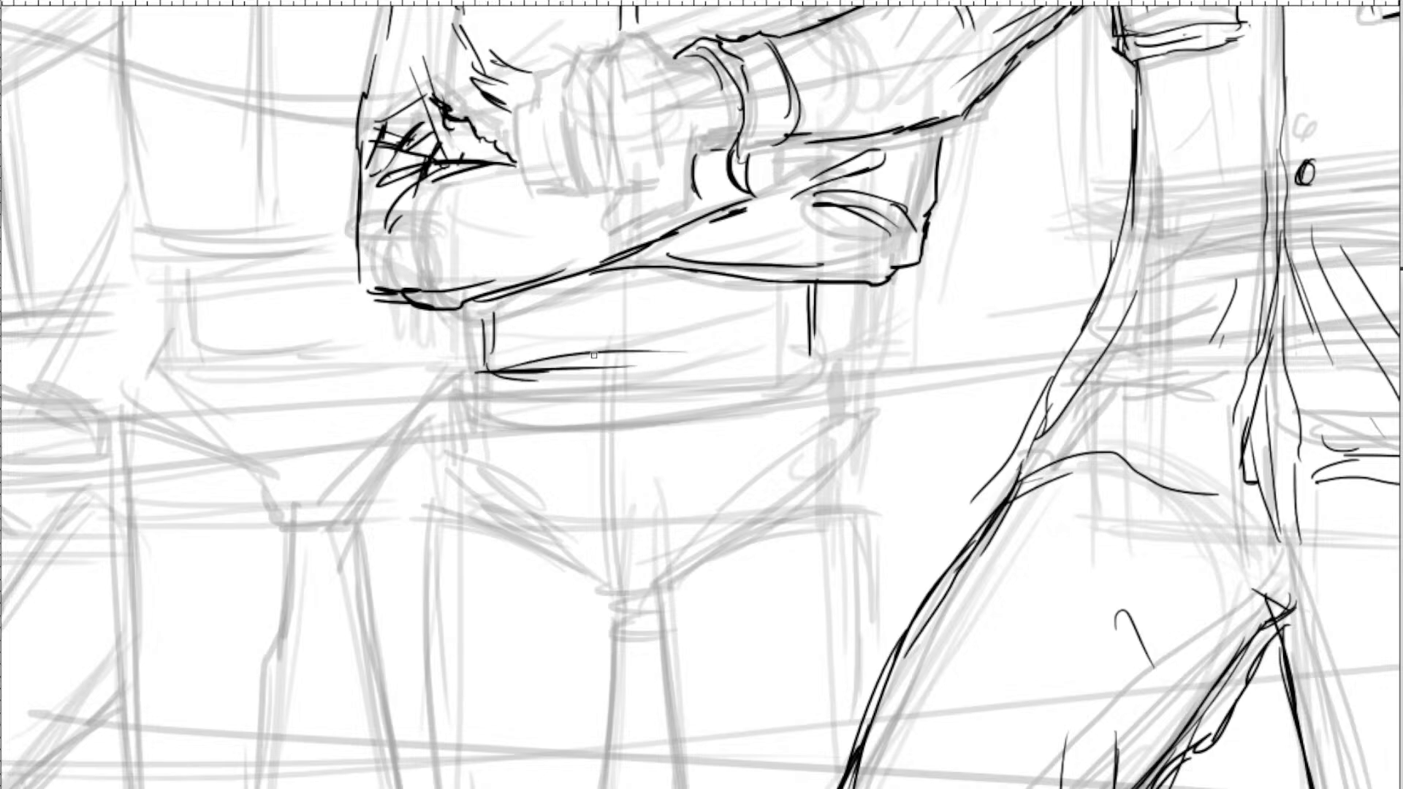
pyautogui.moveTo(595, 355); pyautogui.dragTo(794, 349)
pyautogui.moveTo(515, 384); pyautogui.dragTo(796, 365)
pyautogui.moveTo(687, 373)
pyautogui.mouseDown()
pyautogui.moveTo(806, 363)
pyautogui.moveTo(806, 245)
pyautogui.moveTo(807, 296)
pyautogui.mouseUp()
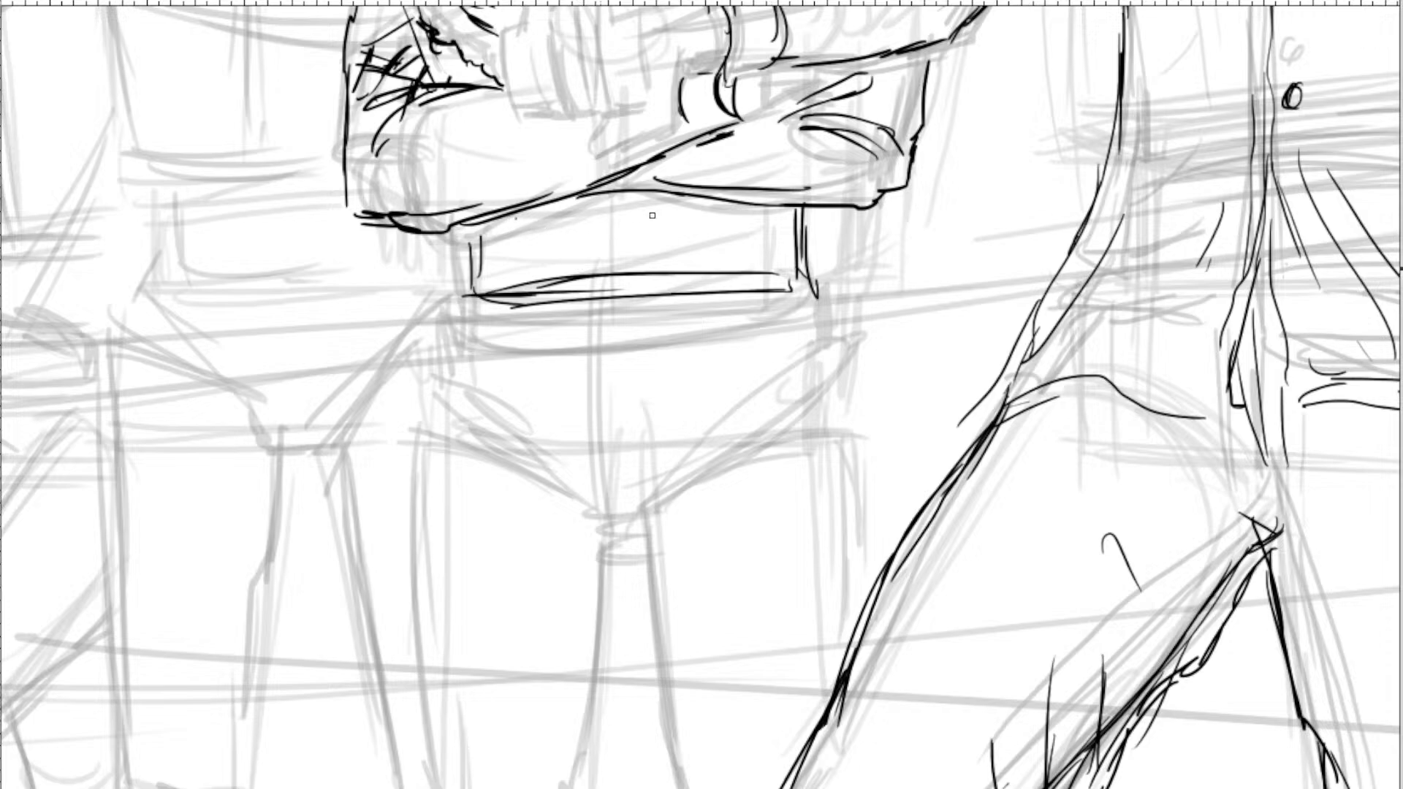
pyautogui.moveTo(605, 212)
pyautogui.mouseDown()
pyautogui.moveTo(515, 221)
pyautogui.moveTo(693, 206)
pyautogui.mouseUp()
# Draw the flared outer sides and the wavy hem of the skirt-like garment below the crossed-arms man's belt.
pyautogui.moveTo(471, 269); pyautogui.dragTo(434, 464)
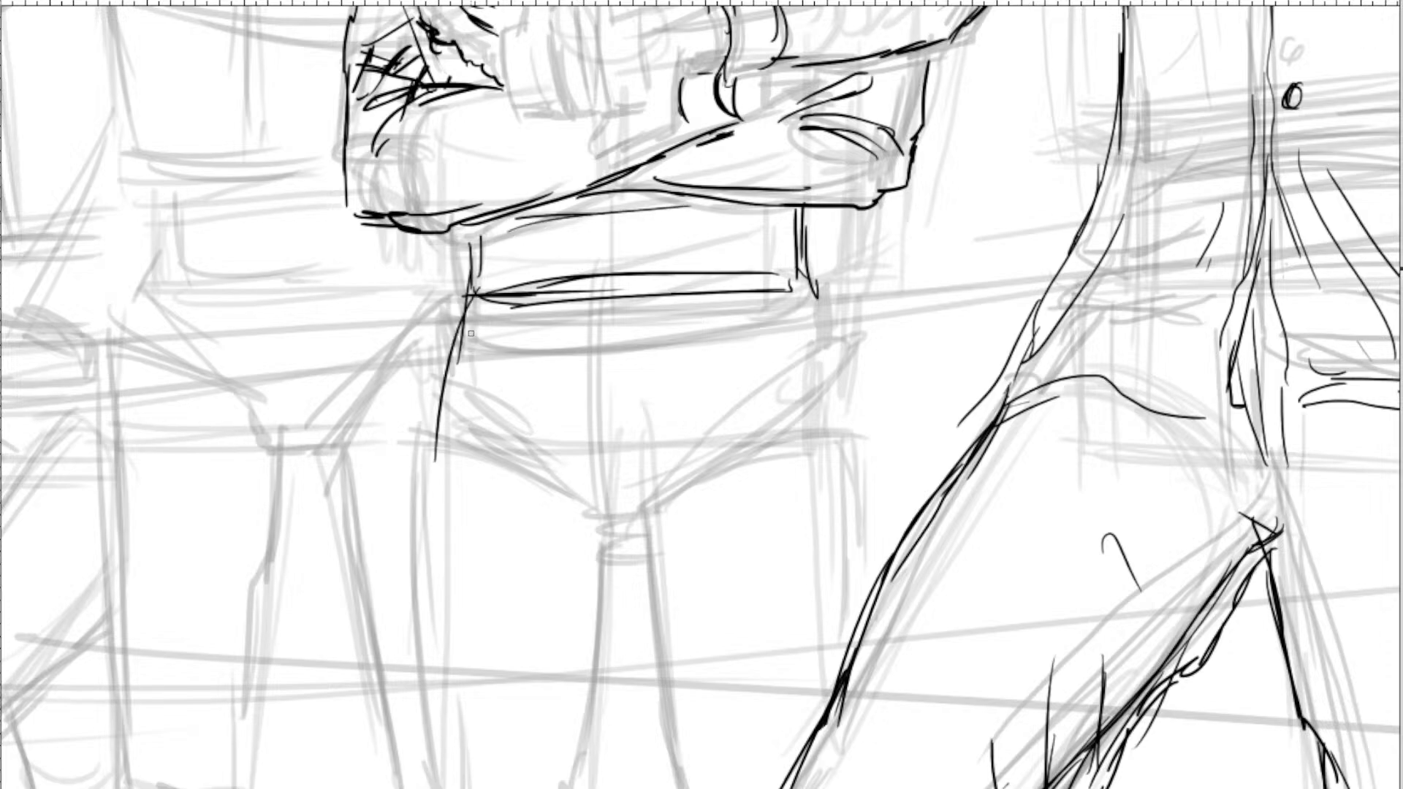
pyautogui.moveTo(471, 334); pyautogui.dragTo(407, 585)
pyautogui.moveTo(812, 282); pyautogui.dragTo(883, 501)
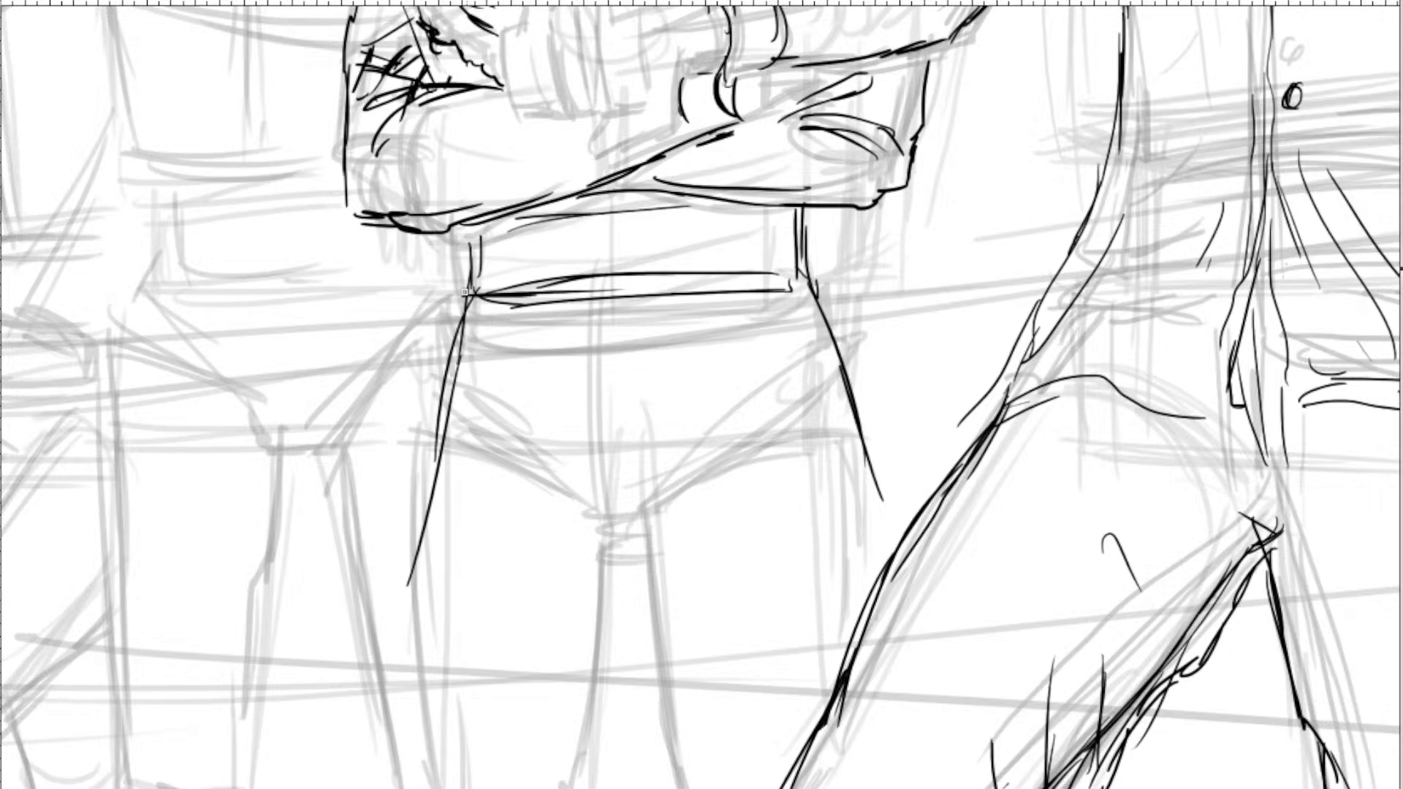
pyautogui.moveTo(447, 328)
pyautogui.mouseDown()
pyautogui.moveTo(408, 472)
pyautogui.moveTo(394, 590)
pyautogui.moveTo(461, 535)
pyautogui.moveTo(472, 438)
pyautogui.moveTo(664, 441)
pyautogui.moveTo(635, 443)
pyautogui.moveTo(825, 417)
pyautogui.moveTo(869, 450)
pyautogui.mouseUp()
pyautogui.moveTo(893, 381); pyautogui.dragTo(895, 415)
# Draw the converging centre folds of the garment, with small fold marks at the crotch and outer hem.
pyautogui.moveTo(626, 183)
pyautogui.mouseDown()
pyautogui.moveTo(617, 438)
pyautogui.moveTo(634, 267)
pyautogui.moveTo(648, 437)
pyautogui.mouseUp()
pyautogui.moveTo(634, 175); pyautogui.dragTo(675, 426)
pyautogui.moveTo(666, 399)
pyautogui.mouseDown()
pyautogui.moveTo(670, 445)
pyautogui.moveTo(614, 454)
pyautogui.moveTo(620, 472)
pyautogui.mouseUp()
pyautogui.moveTo(439, 433)
pyautogui.mouseDown()
pyautogui.moveTo(426, 472)
pyautogui.moveTo(446, 491)
pyautogui.mouseUp()
pyautogui.moveTo(548, 427); pyautogui.dragTo(545, 311)
# Draw the crossed-arms man's legs below the garment hem, ending in gathered cuffs around the knees.
pyautogui.moveTo(444, 319); pyautogui.dragTo(450, 567)
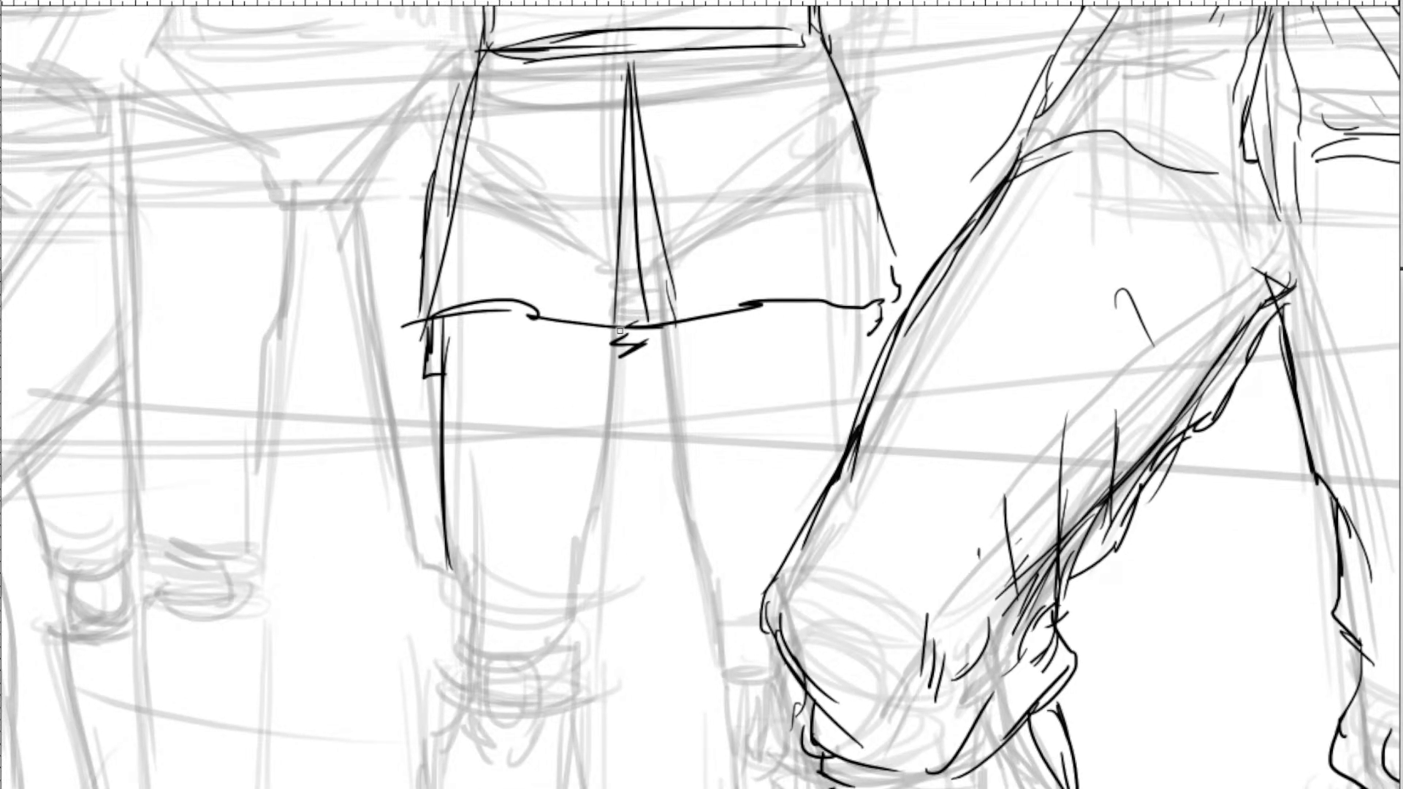
pyautogui.moveTo(620, 331); pyautogui.dragTo(609, 459)
pyautogui.moveTo(618, 359); pyautogui.dragTo(567, 634)
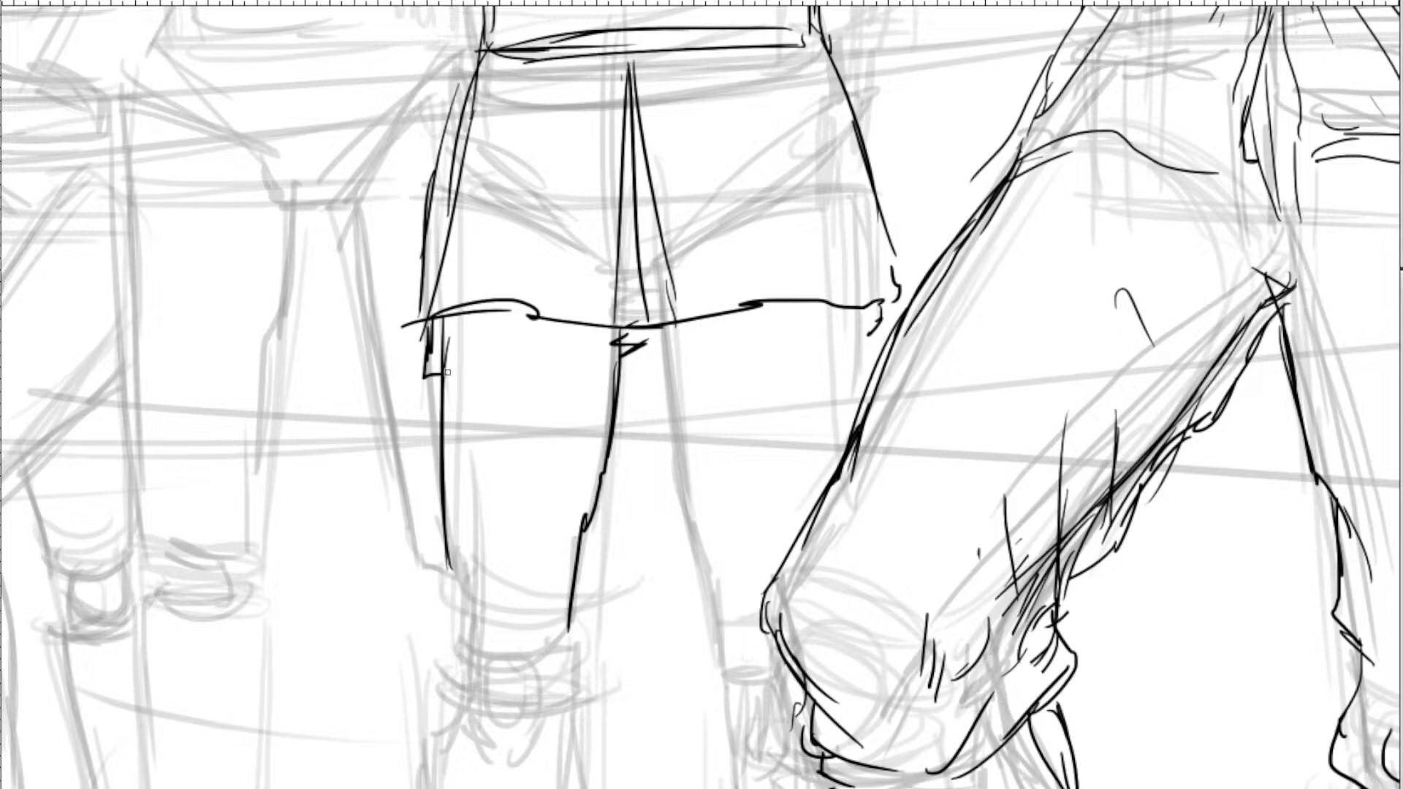
pyautogui.moveTo(450, 359); pyautogui.dragTo(445, 585)
pyautogui.moveTo(613, 434)
pyautogui.mouseDown()
pyautogui.moveTo(588, 545)
pyautogui.moveTo(606, 585)
pyautogui.moveTo(570, 618)
pyautogui.mouseUp()
pyautogui.moveTo(443, 453)
pyautogui.mouseDown()
pyautogui.moveTo(424, 526)
pyautogui.moveTo(461, 602)
pyautogui.moveTo(422, 595)
pyautogui.moveTo(488, 638)
pyautogui.moveTo(569, 639)
pyautogui.moveTo(623, 601)
pyautogui.mouseUp()
pyautogui.moveTo(677, 334)
pyautogui.mouseDown()
pyautogui.moveTo(683, 400)
pyautogui.moveTo(717, 497)
pyautogui.mouseUp()
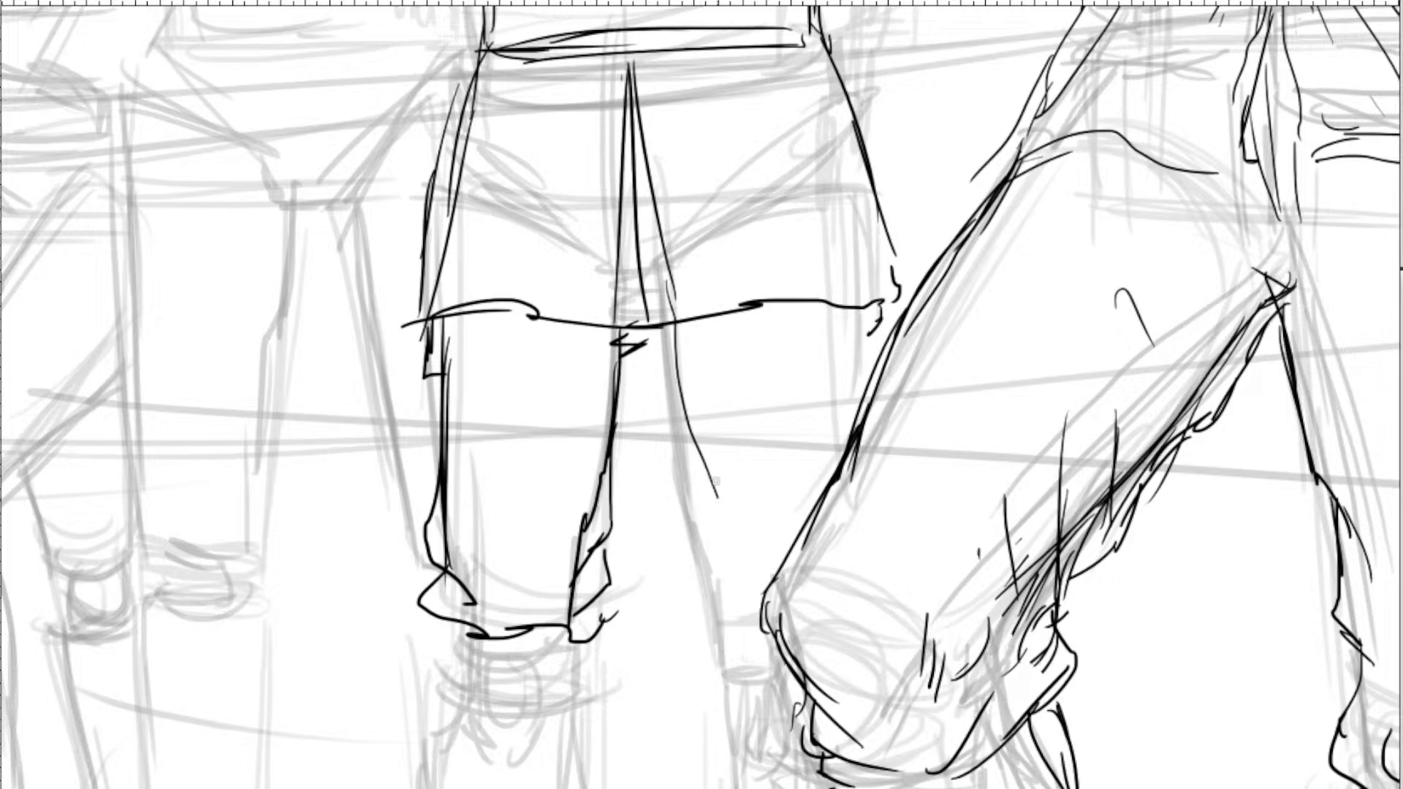
pyautogui.moveTo(686, 413); pyautogui.dragTo(735, 605)
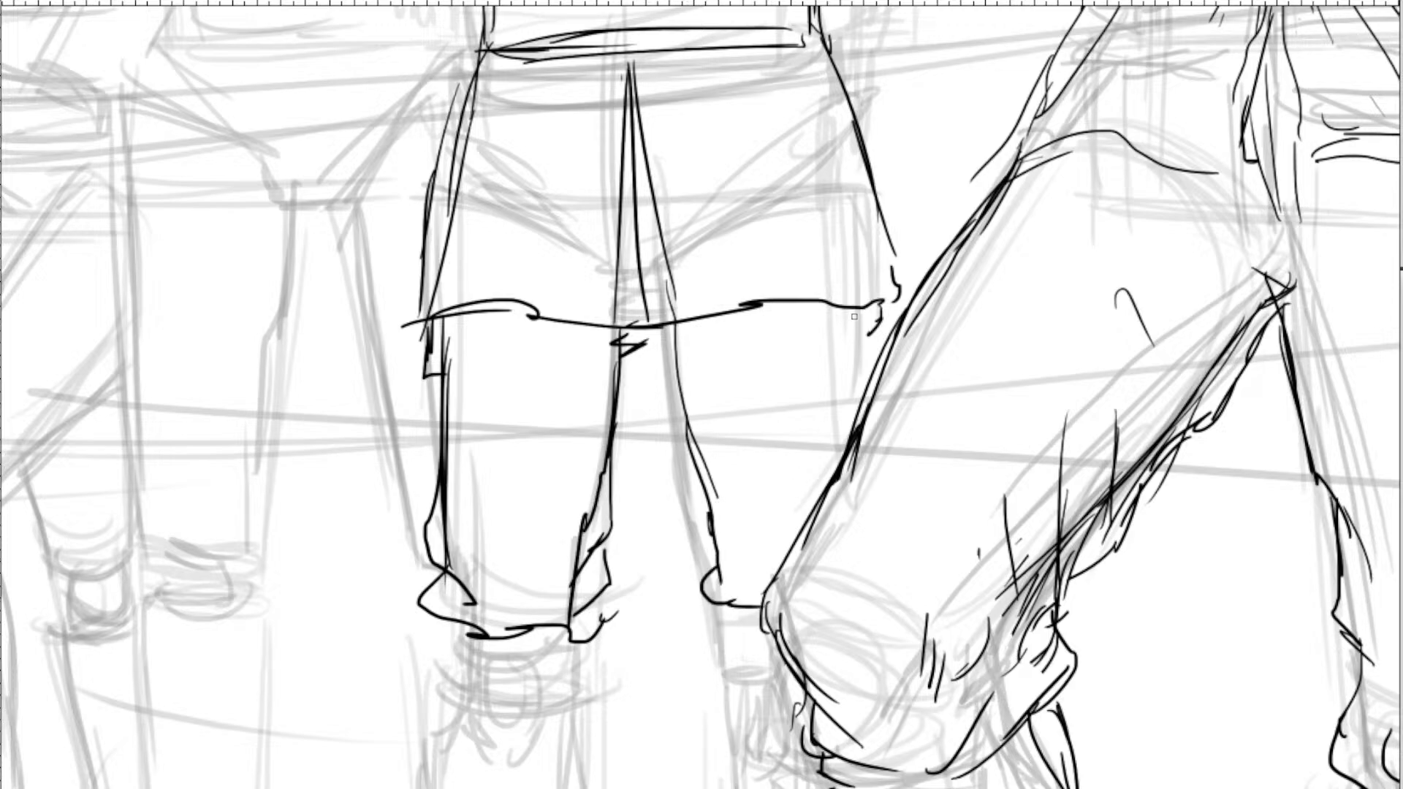
# Widen the crossed-arms man's waist and garment outline on the side facing the central man, and reinforce the hem there.
pyautogui.hotkey('ctrl', '-')
pyautogui.scroll(-2, 849, 296)
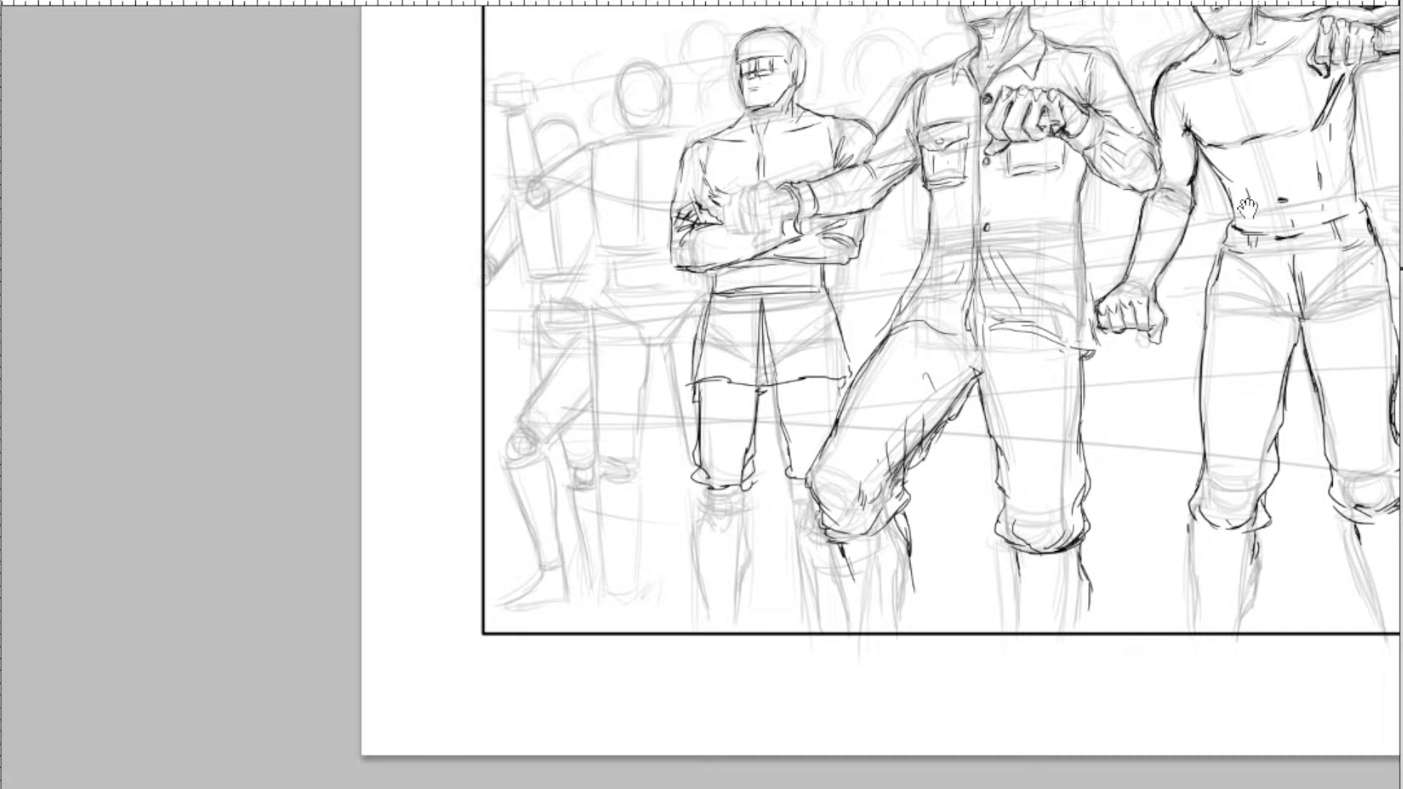
pyautogui.moveTo(1351, 199)
pyautogui.mouseDown()
pyautogui.moveTo(1233, 331)
pyautogui.moveTo(1202, 341)
pyautogui.moveTo(1224, 335)
pyautogui.mouseUp()
pyautogui.hotkey('ctrl', '+')
pyautogui.scroll(2, 1157, 295)
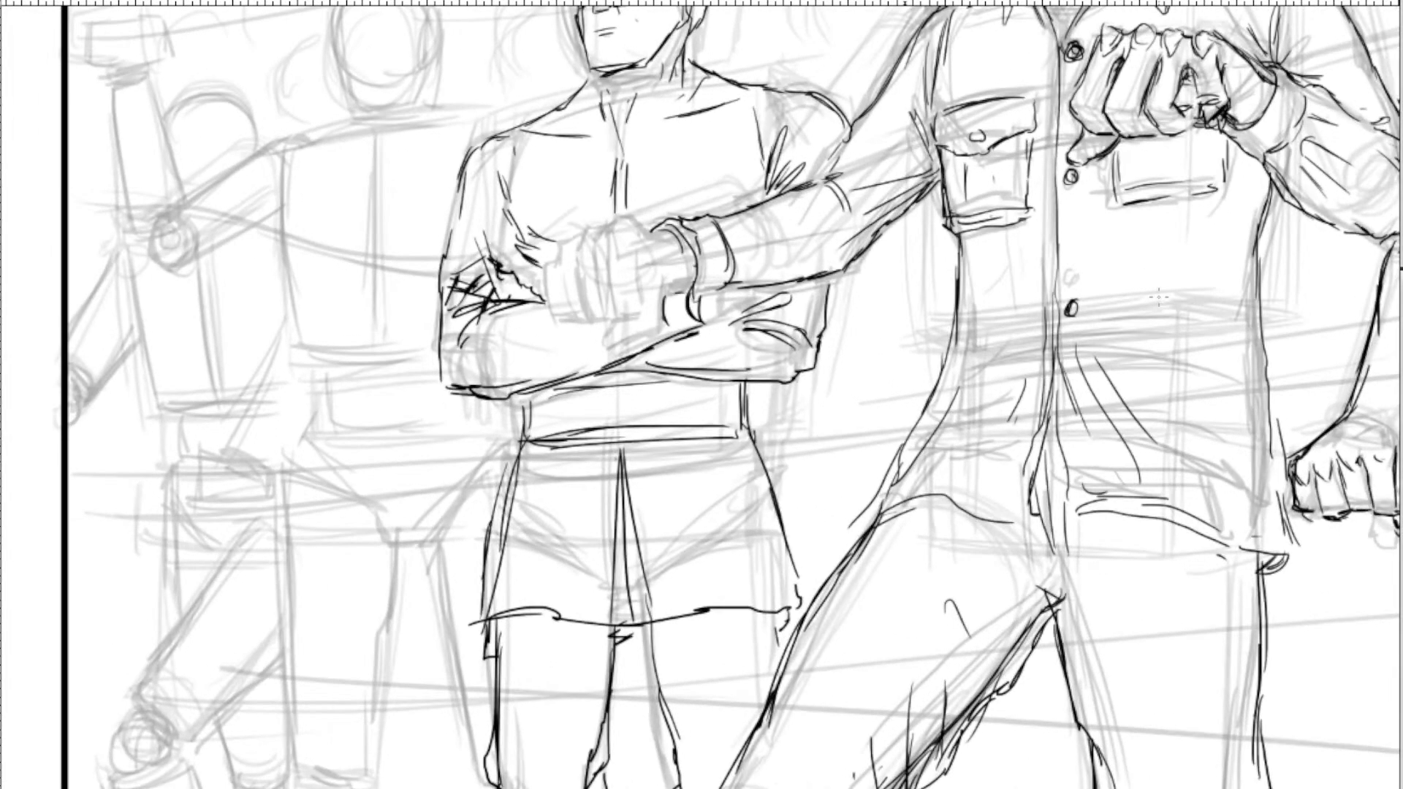
pyautogui.moveTo(767, 393); pyautogui.dragTo(769, 486)
pyautogui.moveTo(764, 424); pyautogui.dragTo(800, 591)
pyautogui.moveTo(774, 458); pyautogui.dragTo(804, 603)
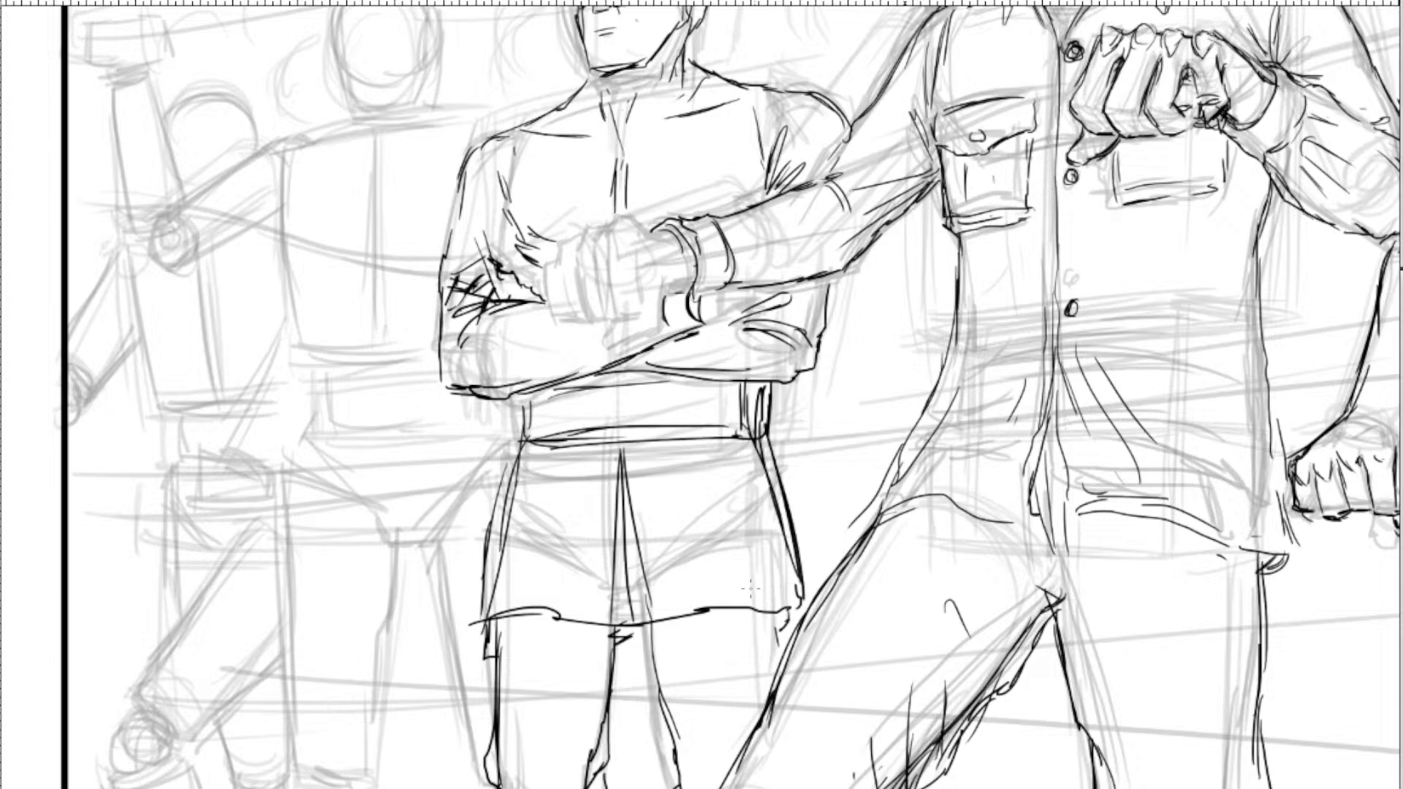
pyautogui.moveTo(717, 609)
pyautogui.mouseDown()
pyautogui.moveTo(787, 598)
pyautogui.moveTo(690, 623)
pyautogui.mouseUp()
pyautogui.moveTo(704, 544); pyautogui.dragTo(753, 580)
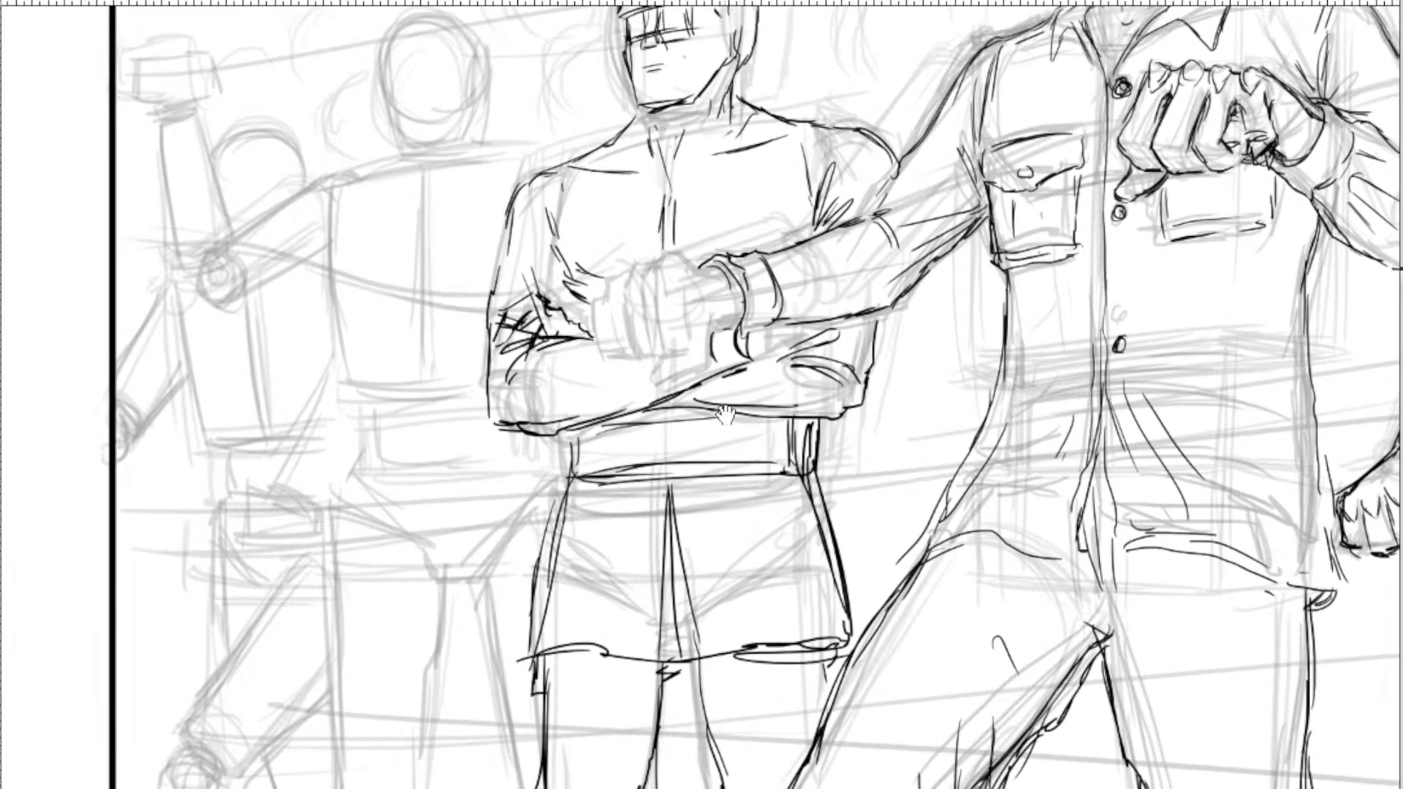
# Draw a rectangular buckle at the centre of the crossed-arms man's belt.
pyautogui.moveTo(649, 421)
pyautogui.mouseDown()
pyautogui.moveTo(694, 420)
pyautogui.moveTo(658, 422)
pyautogui.moveTo(696, 418)
pyautogui.moveTo(691, 451)
pyautogui.moveTo(639, 448)
pyautogui.mouseUp()
pyautogui.moveTo(701, 448); pyautogui.dragTo(653, 449)
pyautogui.moveTo(629, 404); pyautogui.dragTo(659, 437)
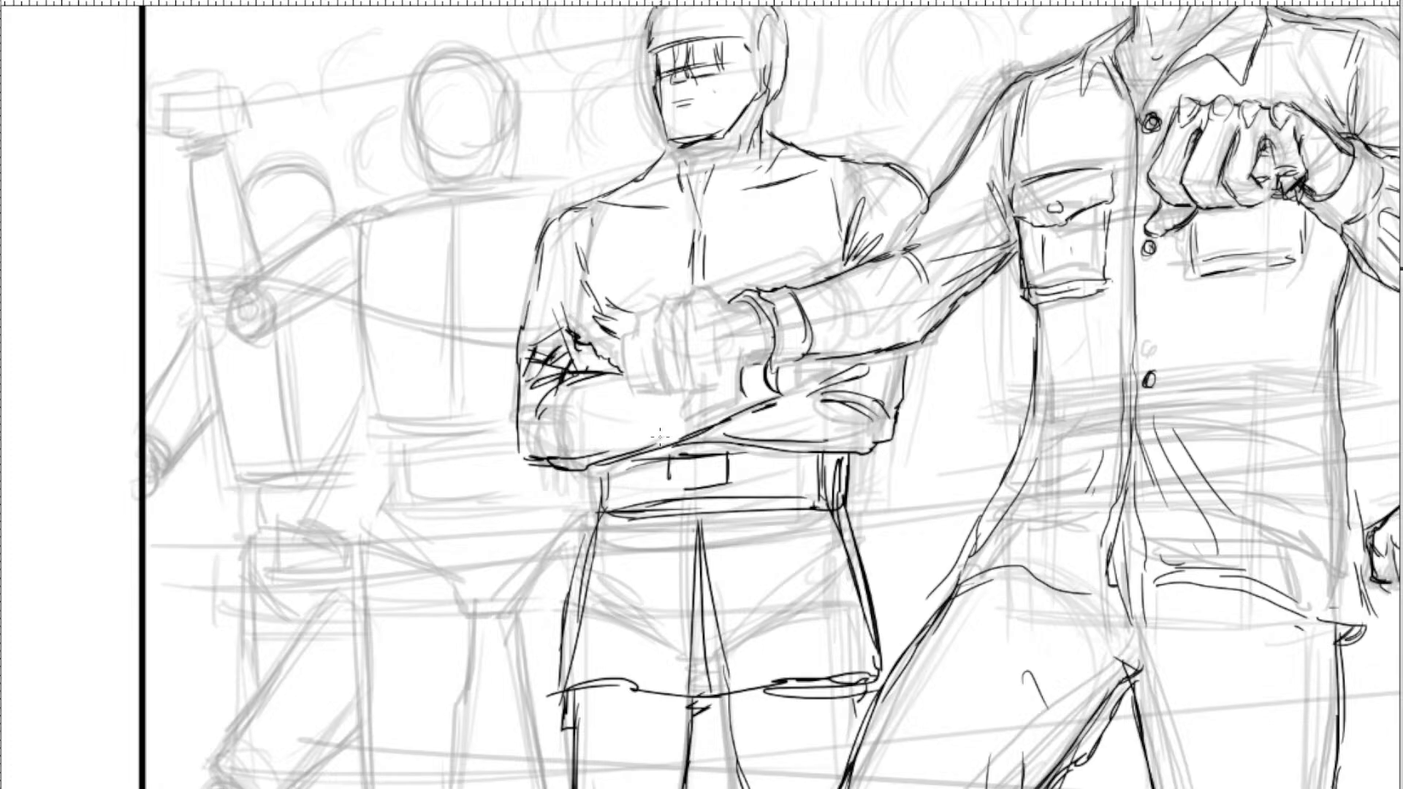
# Draw the head outline of the background man with the raised arm, covering the crown, face sides, chin and back of the head.
pyautogui.hotkey('ctrl', '+')
pyautogui.moveTo(630, 263); pyautogui.dragTo(956, 474)
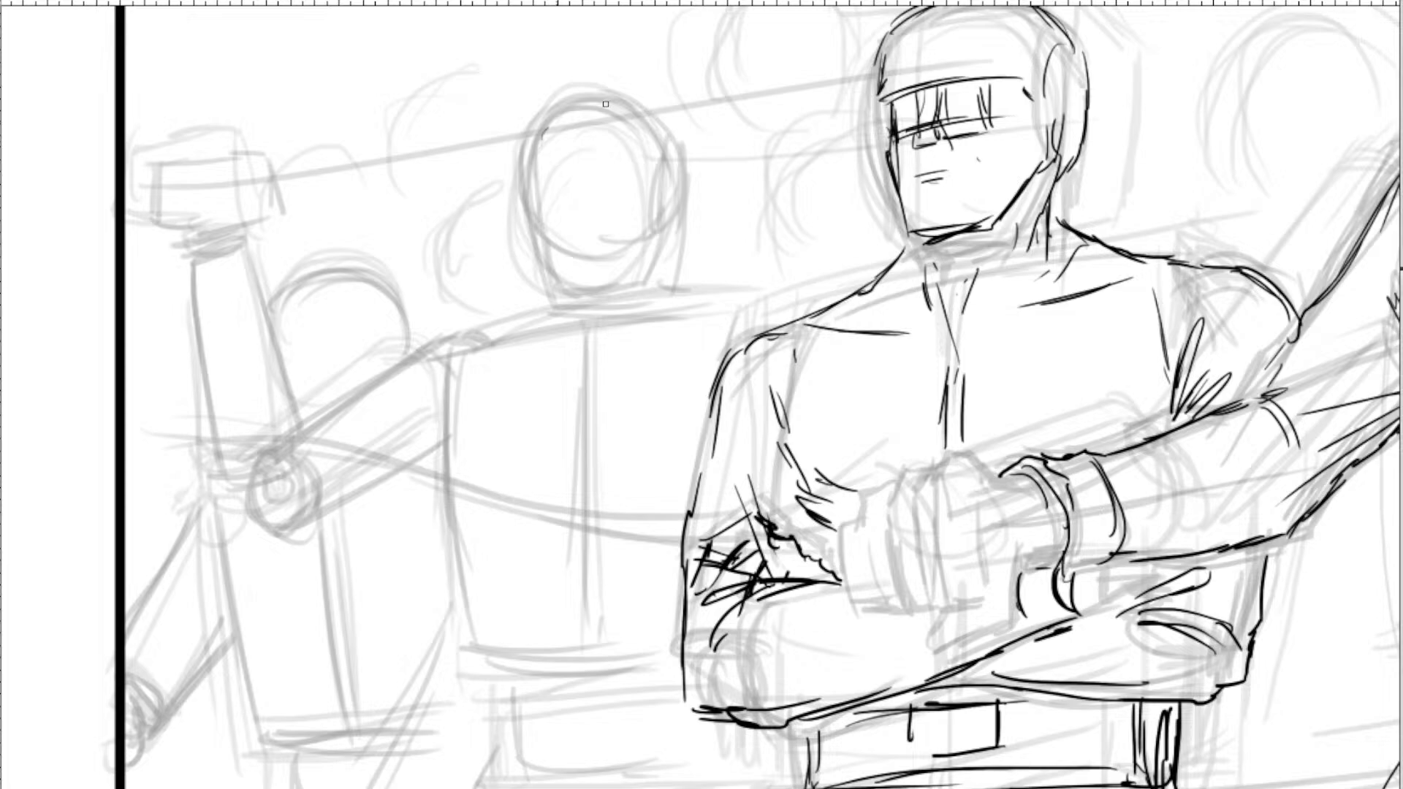
pyautogui.moveTo(544, 130)
pyautogui.mouseDown()
pyautogui.moveTo(662, 136)
pyautogui.moveTo(531, 221)
pyautogui.mouseUp()
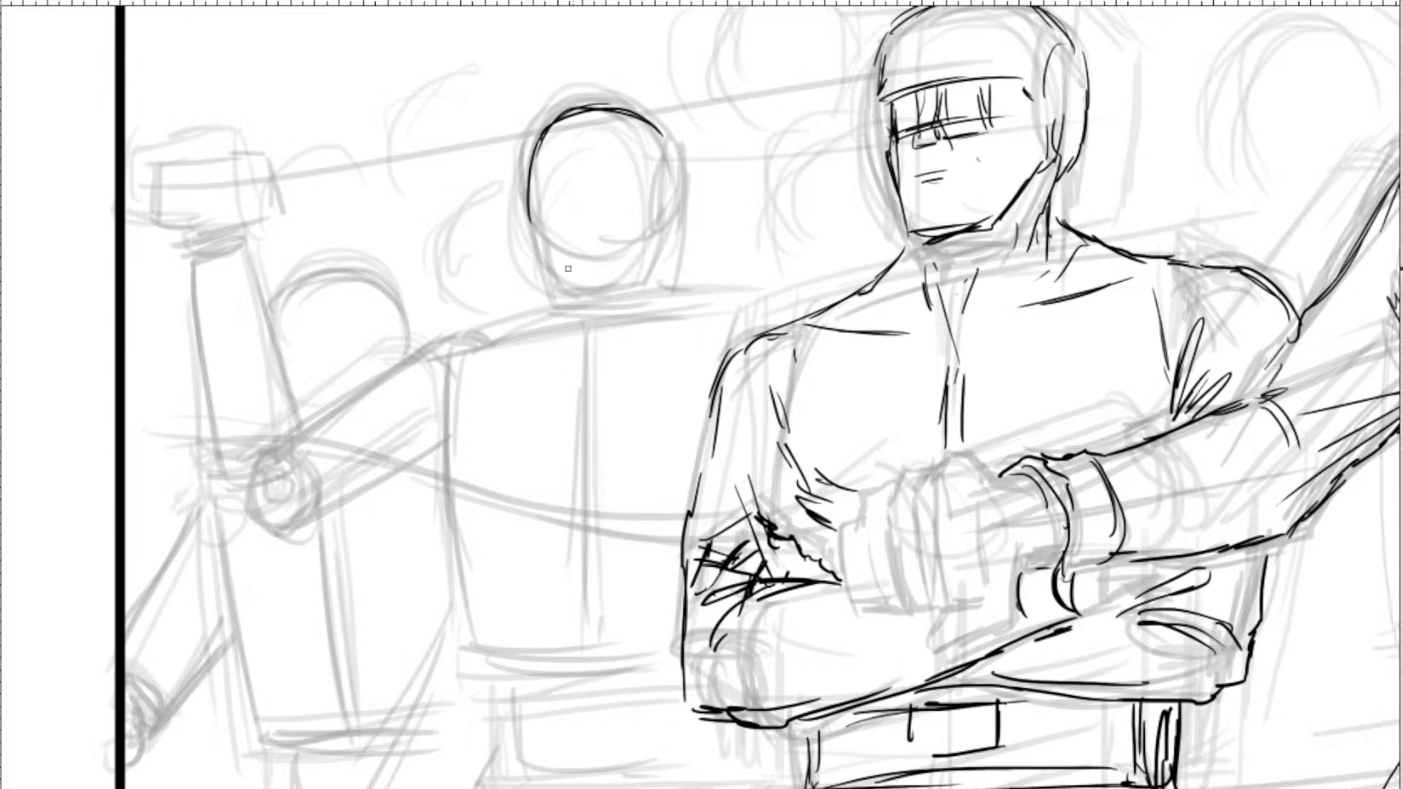
pyautogui.moveTo(552, 136)
pyautogui.mouseDown()
pyautogui.moveTo(544, 252)
pyautogui.moveTo(558, 277)
pyautogui.moveTo(625, 294)
pyautogui.mouseUp()
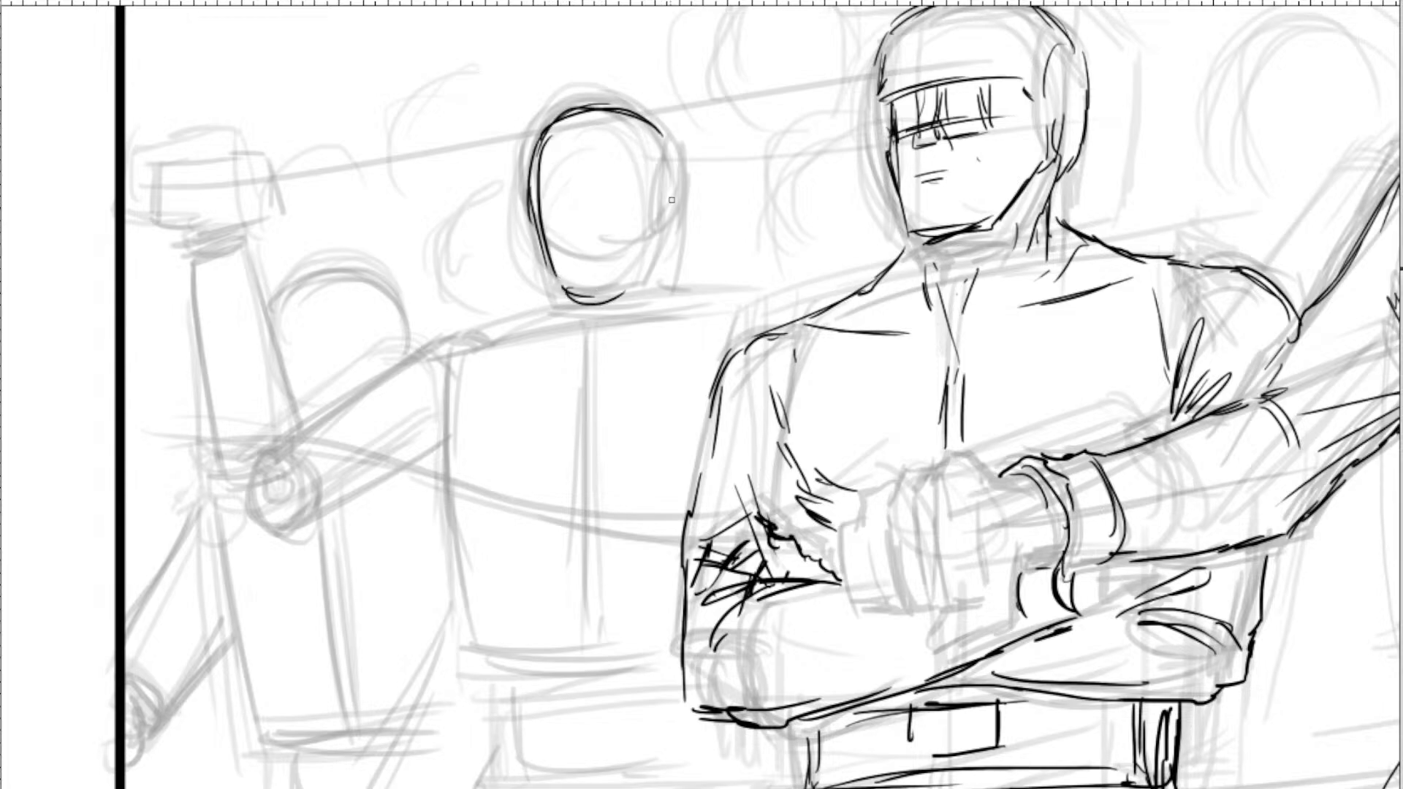
pyautogui.moveTo(676, 192); pyautogui.dragTo(670, 264)
pyautogui.moveTo(681, 157); pyautogui.dragTo(679, 192)
# Add vertical and horizontal face guidelines and an ear to the raised-arm man's head.
pyautogui.moveTo(579, 117); pyautogui.dragTo(580, 233)
pyautogui.moveTo(591, 123); pyautogui.dragTo(593, 301)
pyautogui.moveTo(527, 189); pyautogui.dragTo(600, 180)
pyautogui.moveTo(679, 145); pyautogui.dragTo(679, 219)
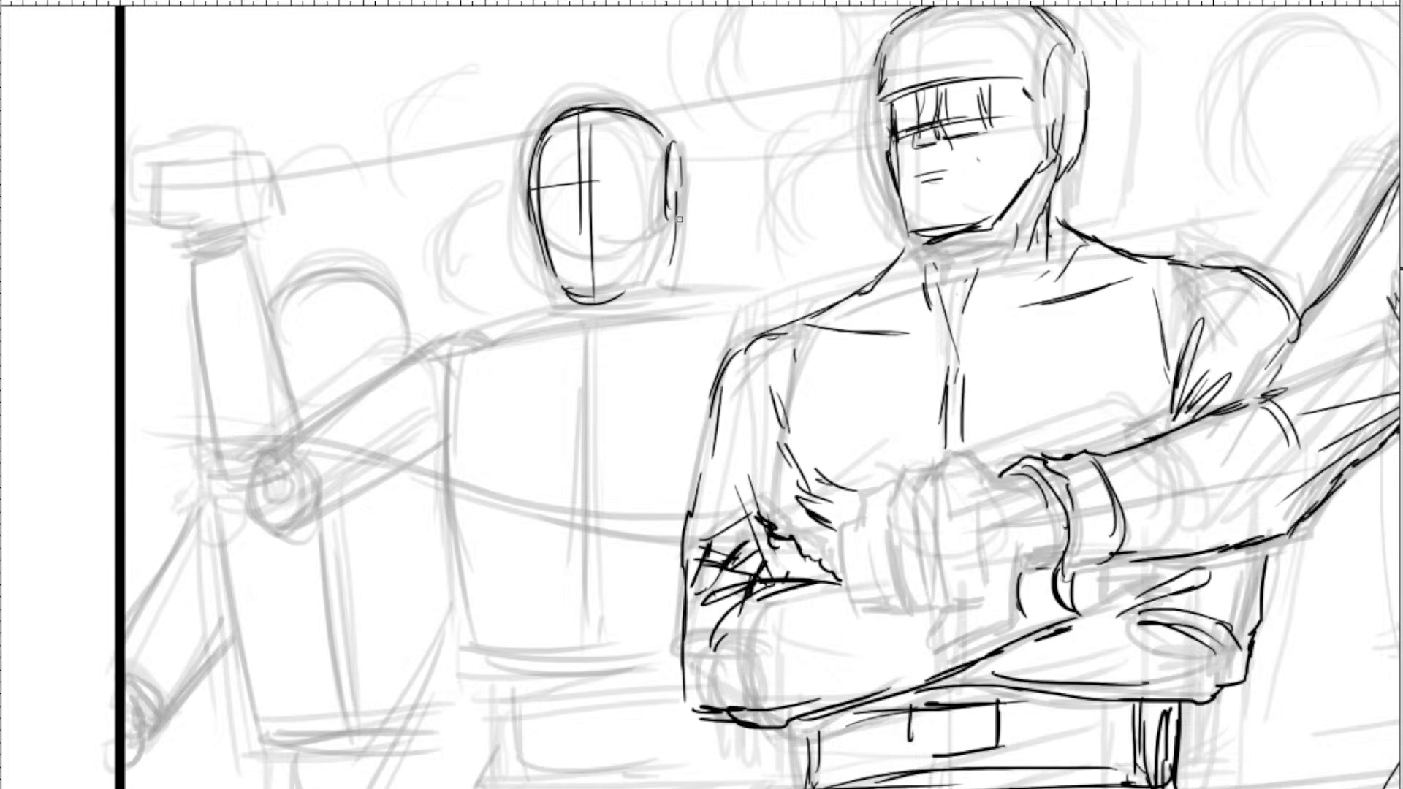
# Examine the heads of the central man and the crossed-arms man as reference for the background man.
pyautogui.moveTo(857, 338); pyautogui.dragTo(818, 270)
pyautogui.moveTo(989, 325); pyautogui.dragTo(743, 446)
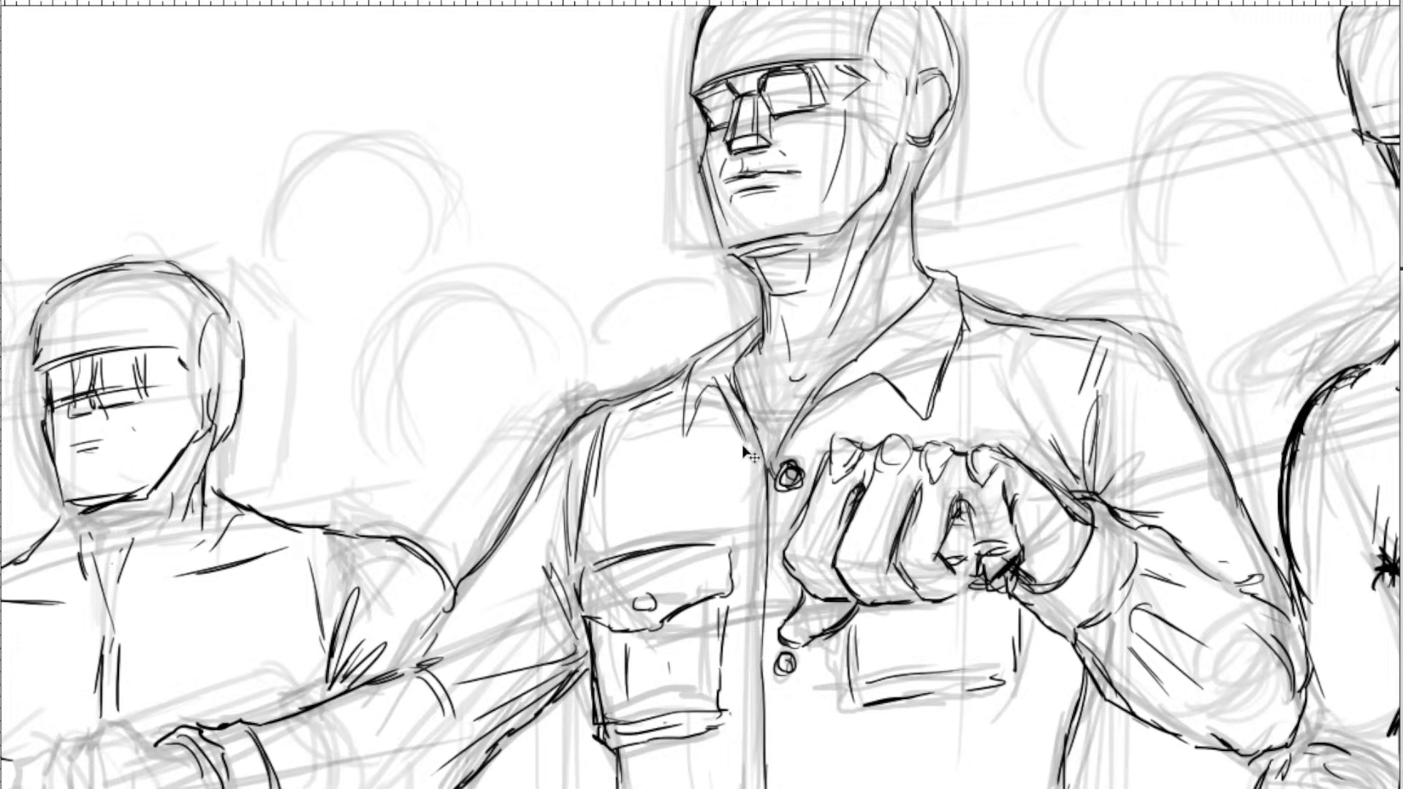
pyautogui.hotkey('ctrl', '-')
pyautogui.hotkey('ctrl', '+')
pyautogui.hotkey('ctrl', '+')
pyautogui.moveTo(448, 313); pyautogui.dragTo(1267, 208)
pyautogui.moveTo(784, 289)
pyautogui.mouseDown()
pyautogui.moveTo(548, 264)
pyautogui.moveTo(480, 388)
pyautogui.moveTo(517, 364)
pyautogui.moveTo(438, 466)
pyautogui.moveTo(982, 251)
pyautogui.mouseUp()
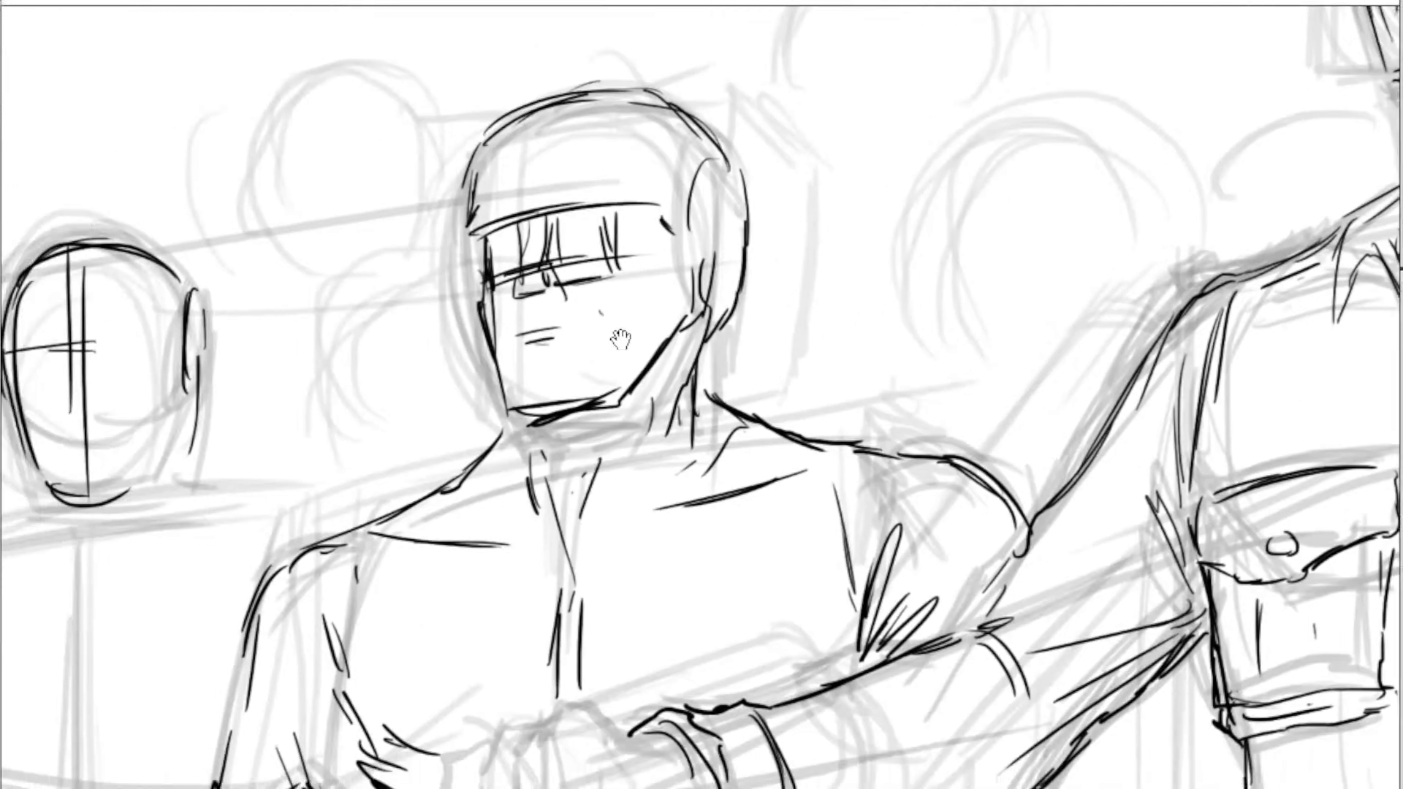
pyautogui.moveTo(620, 339); pyautogui.dragTo(882, 244)
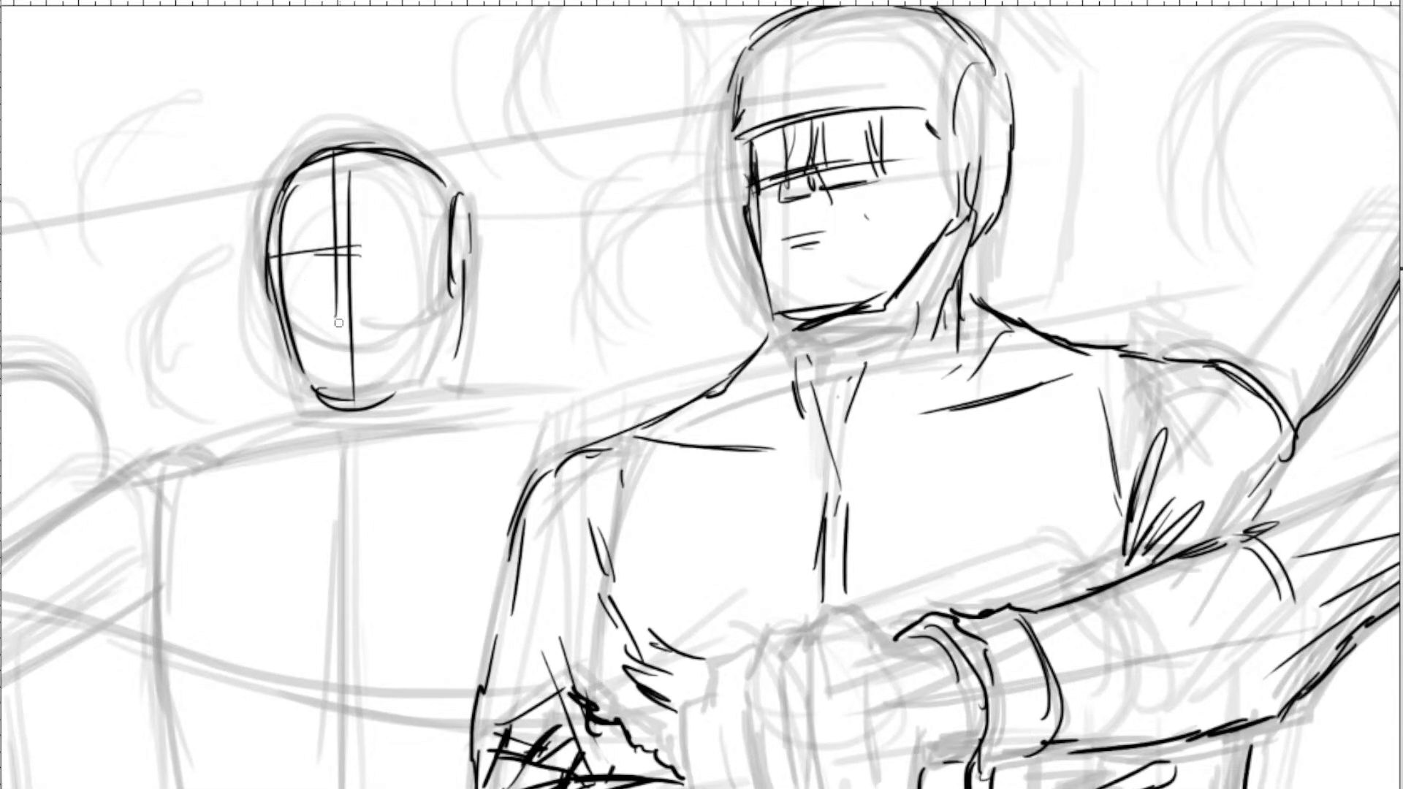
# Mark the raised-arm man's nose base and draw his neck and the tops of both shoulders.
pyautogui.moveTo(338, 323); pyautogui.dragTo(349, 323)
pyautogui.moveTo(476, 367); pyautogui.dragTo(484, 380)
pyautogui.moveTo(459, 357); pyautogui.dragTo(457, 406)
pyautogui.moveTo(355, 408)
pyautogui.mouseDown()
pyautogui.moveTo(519, 263)
pyautogui.moveTo(367, 315)
pyautogui.mouseUp()
pyautogui.moveTo(654, 250); pyautogui.dragTo(709, 263)
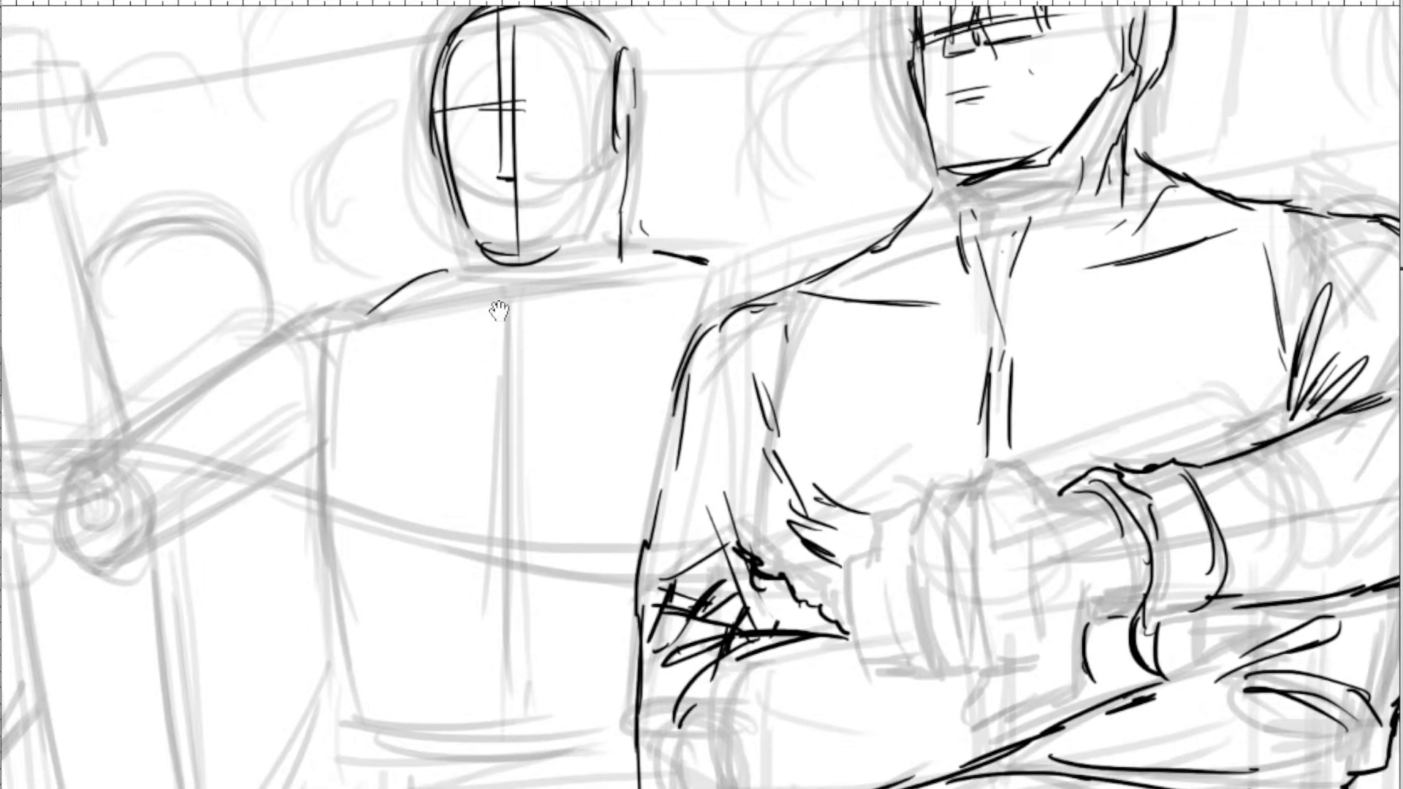
# Draw the side of the raised-arm man's torso down to the waist and the curved line beneath his chest.
pyautogui.moveTo(500, 312); pyautogui.dragTo(631, 246)
pyautogui.moveTo(472, 296); pyautogui.dragTo(468, 468)
pyautogui.moveTo(467, 348); pyautogui.dragTo(485, 505)
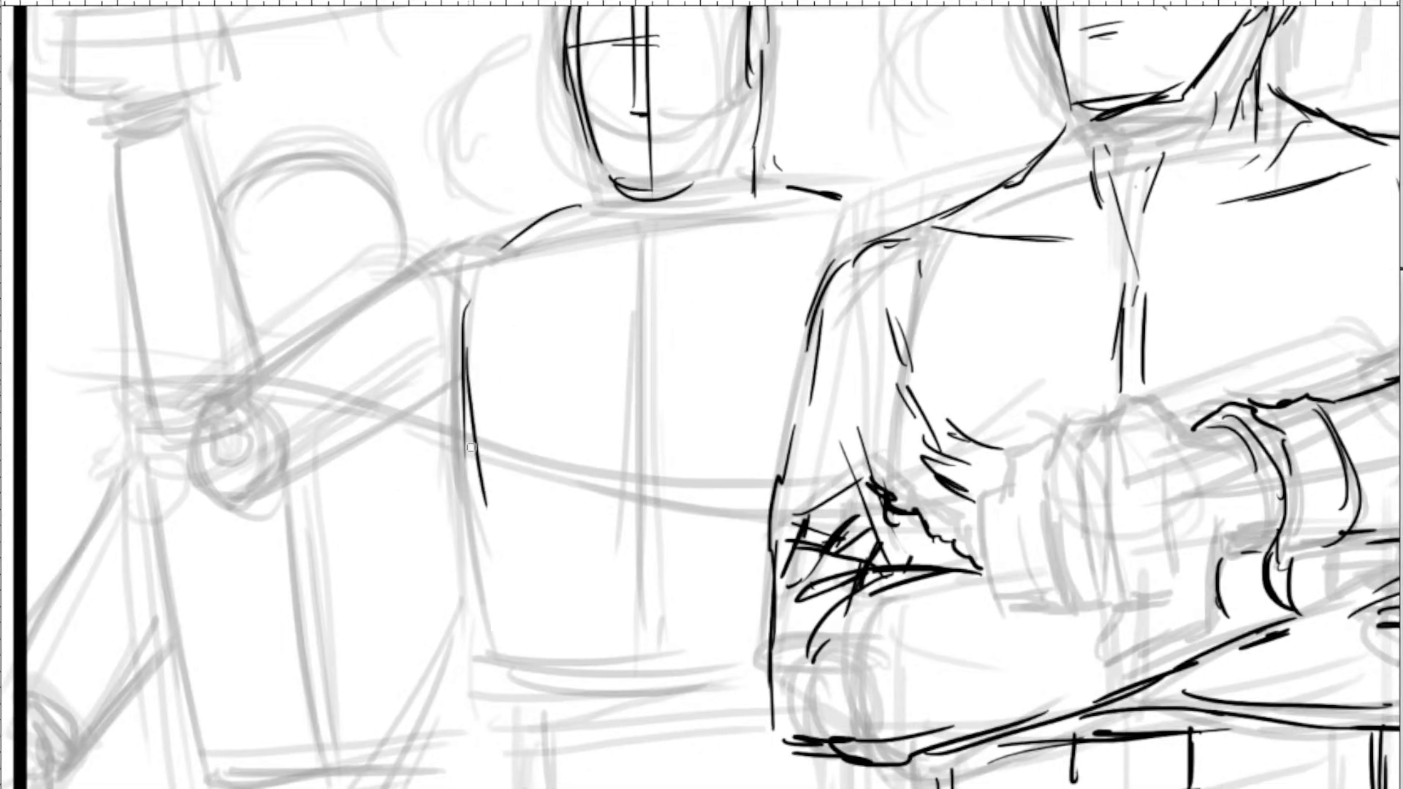
pyautogui.moveTo(467, 361); pyautogui.dragTo(552, 447)
pyautogui.moveTo(453, 371)
pyautogui.mouseDown()
pyautogui.moveTo(567, 439)
pyautogui.moveTo(760, 421)
pyautogui.mouseUp()
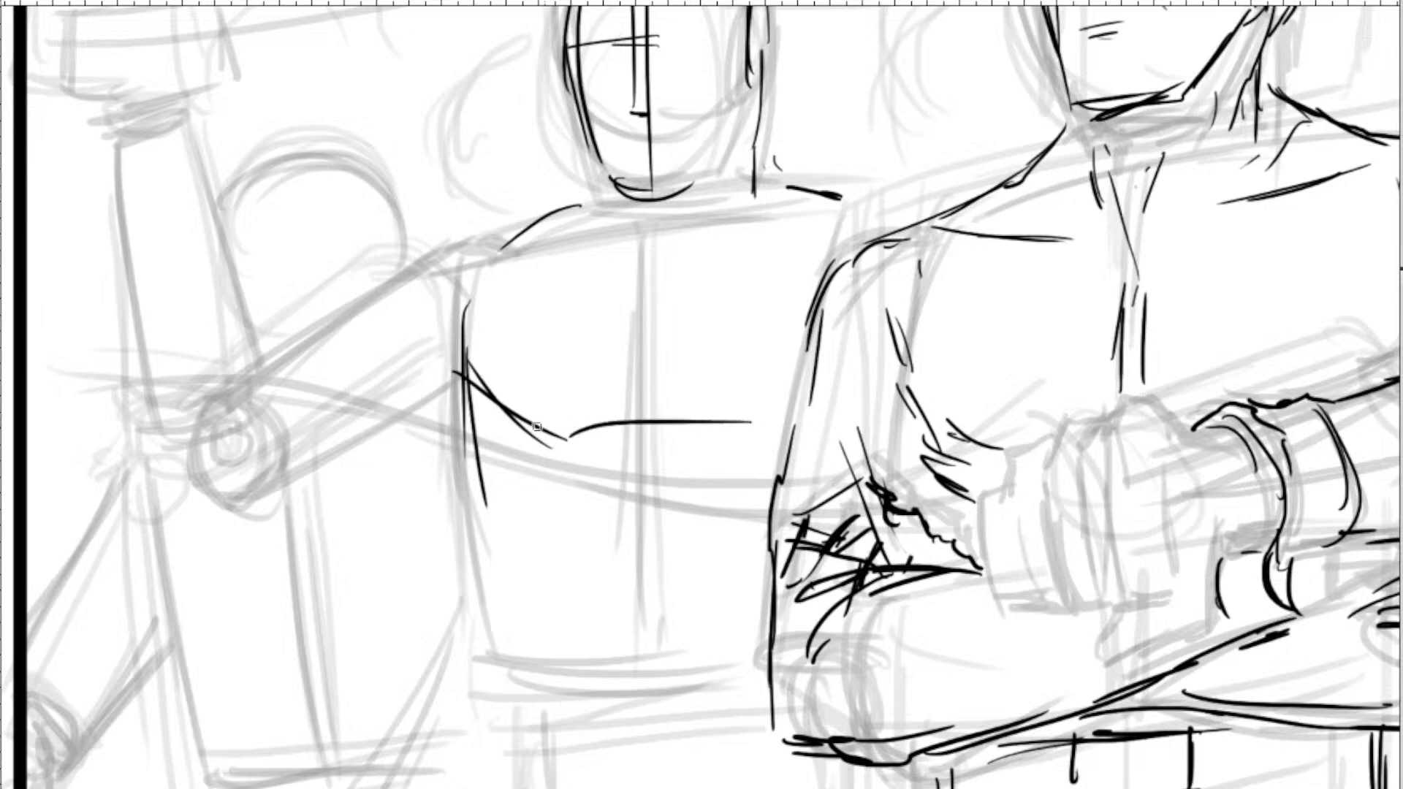
pyautogui.moveTo(541, 424); pyautogui.dragTo(720, 406)
pyautogui.moveTo(595, 422); pyautogui.dragTo(713, 415)
pyautogui.moveTo(554, 439)
pyautogui.mouseDown()
pyautogui.moveTo(574, 356)
pyautogui.moveTo(513, 467)
pyautogui.moveTo(519, 490)
pyautogui.mouseUp()
pyautogui.moveTo(513, 450); pyautogui.dragTo(542, 590)
pyautogui.hotkey('ctrl', '-')
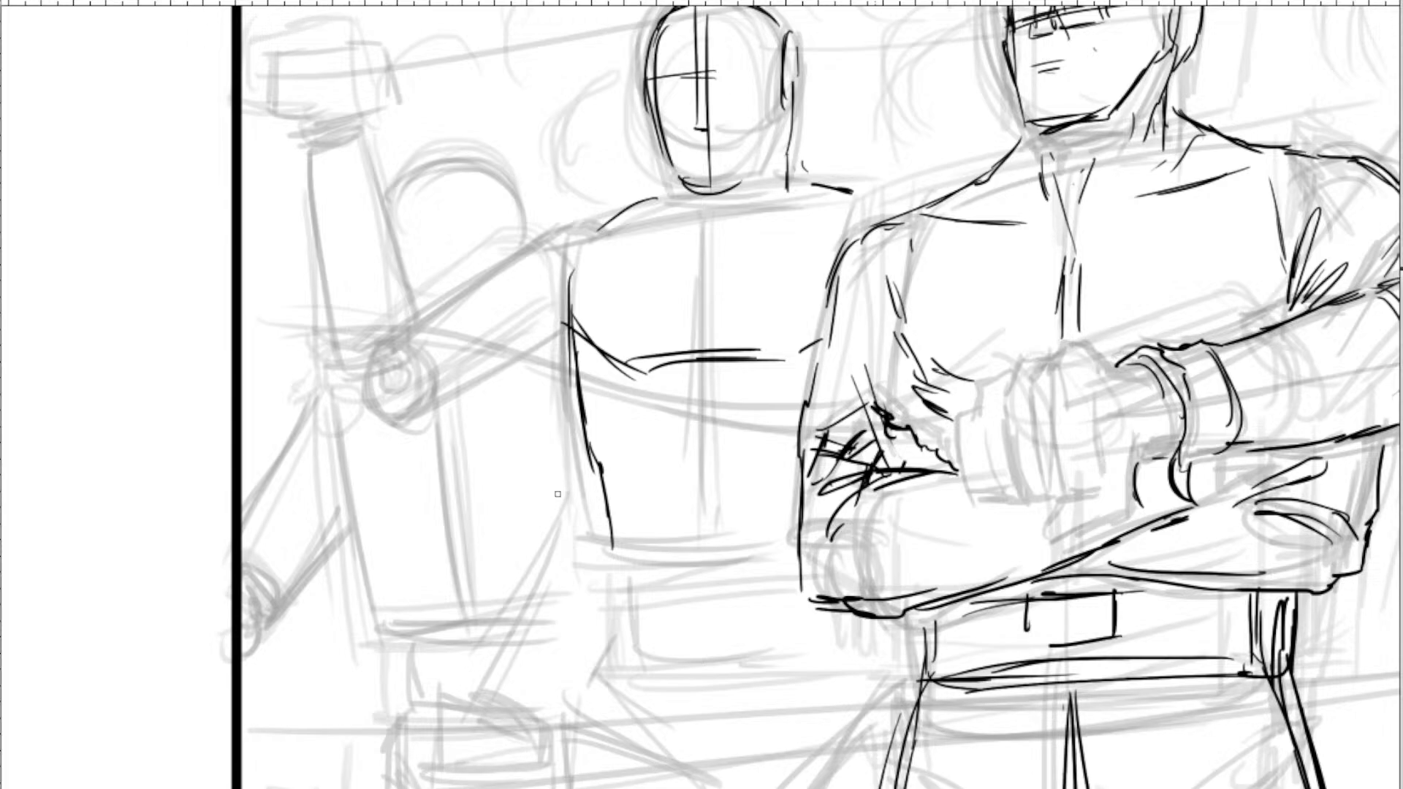
pyautogui.moveTo(691, 347); pyautogui.dragTo(681, 350)
# Draw the upper and lower contours of the raised-arm man's upper arm, from shoulder to elbow.
pyautogui.moveTo(571, 224); pyautogui.dragTo(478, 302)
pyautogui.moveTo(526, 252); pyautogui.dragTo(411, 328)
pyautogui.moveTo(557, 336); pyautogui.dragTo(410, 416)
# Draw both edges of the raised-arm man's upright forearm and join the outer edge into a pointed elbow.
pyautogui.moveTo(412, 301); pyautogui.dragTo(416, 354)
pyautogui.moveTo(390, 236); pyautogui.dragTo(414, 323)
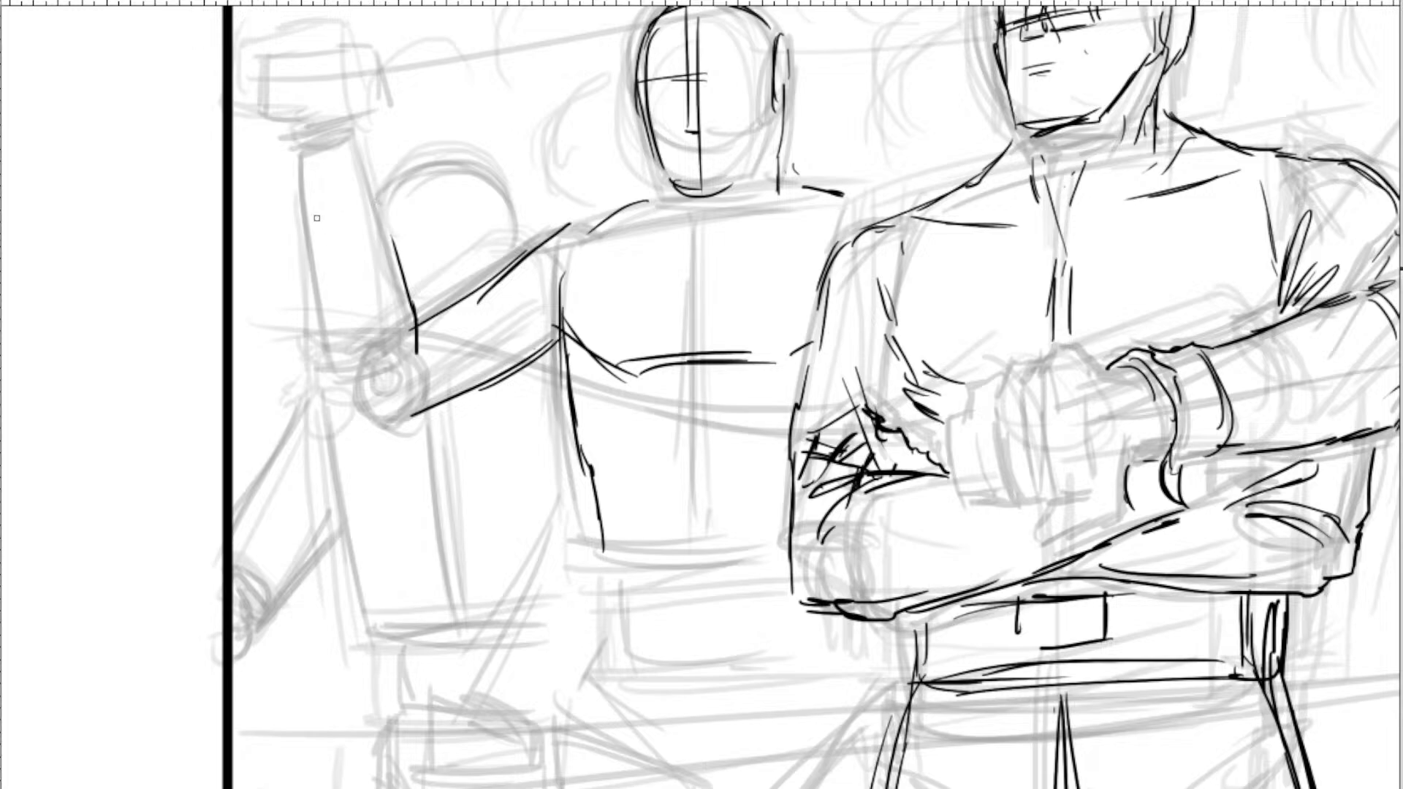
pyautogui.moveTo(308, 185); pyautogui.dragTo(334, 375)
pyautogui.moveTo(331, 313)
pyautogui.mouseDown()
pyautogui.moveTo(374, 435)
pyautogui.moveTo(451, 394)
pyautogui.mouseUp()
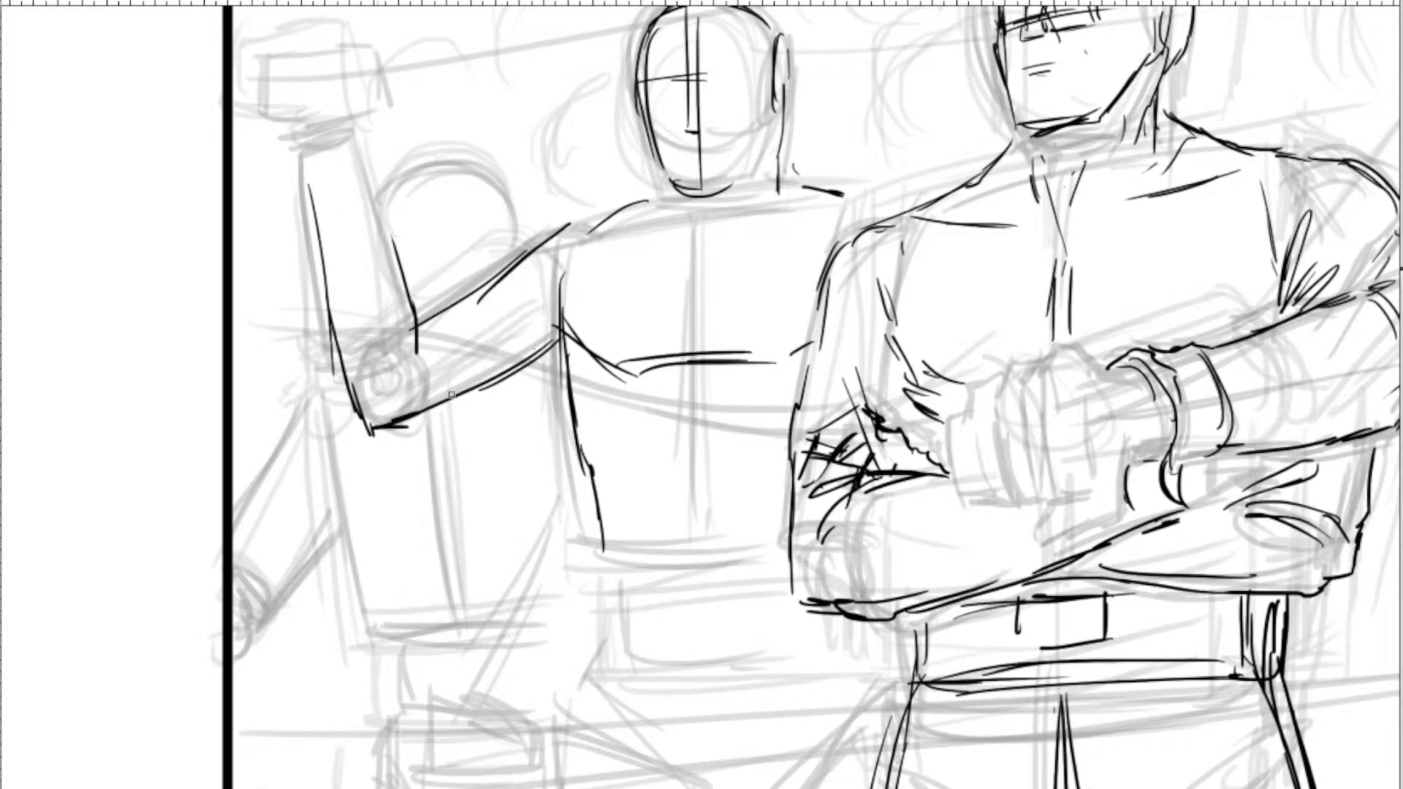
pyautogui.moveTo(373, 173); pyautogui.dragTo(386, 223)
pyautogui.moveTo(355, 135); pyautogui.dragTo(365, 186)
# Draw the raised-arm man's waistline and the upper edge of his belt across to the crossed-arms man.
pyautogui.moveTo(477, 311)
pyautogui.mouseDown()
pyautogui.moveTo(361, 193)
pyautogui.moveTo(338, 135)
pyautogui.mouseUp()
pyautogui.moveTo(477, 368)
pyautogui.mouseDown()
pyautogui.moveTo(487, 420)
pyautogui.moveTo(614, 409)
pyautogui.mouseUp()
pyautogui.moveTo(486, 441); pyautogui.dragTo(688, 438)
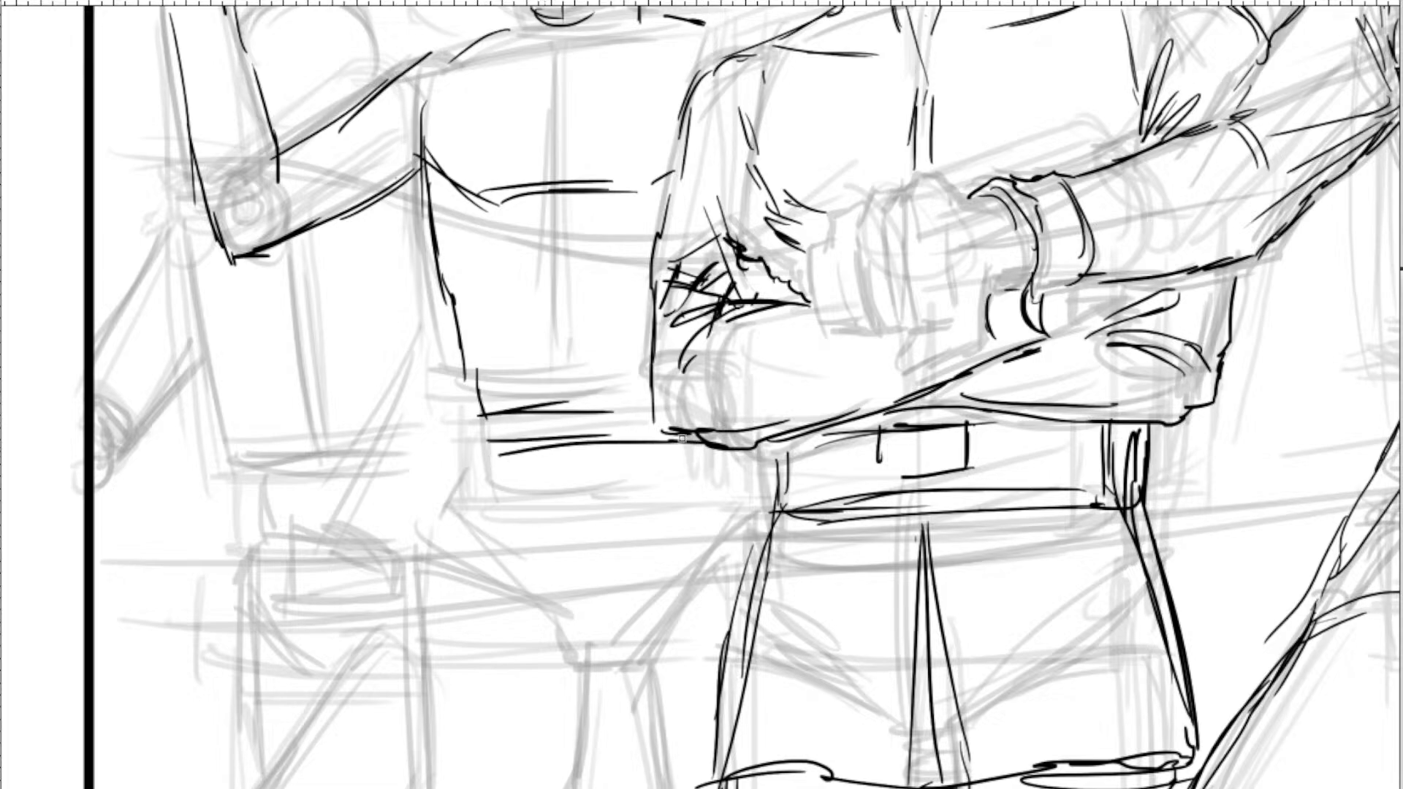
pyautogui.moveTo(501, 414); pyautogui.dragTo(600, 402)
# Draw the outer hip edge of the raised-arm man's lower garment and its wavy hem across the thighs.
pyautogui.moveTo(481, 462)
pyautogui.mouseDown()
pyautogui.moveTo(518, 357)
pyautogui.moveTo(491, 399)
pyautogui.mouseUp()
pyautogui.moveTo(498, 347); pyautogui.dragTo(490, 404)
pyautogui.moveTo(501, 356); pyautogui.dragTo(481, 486)
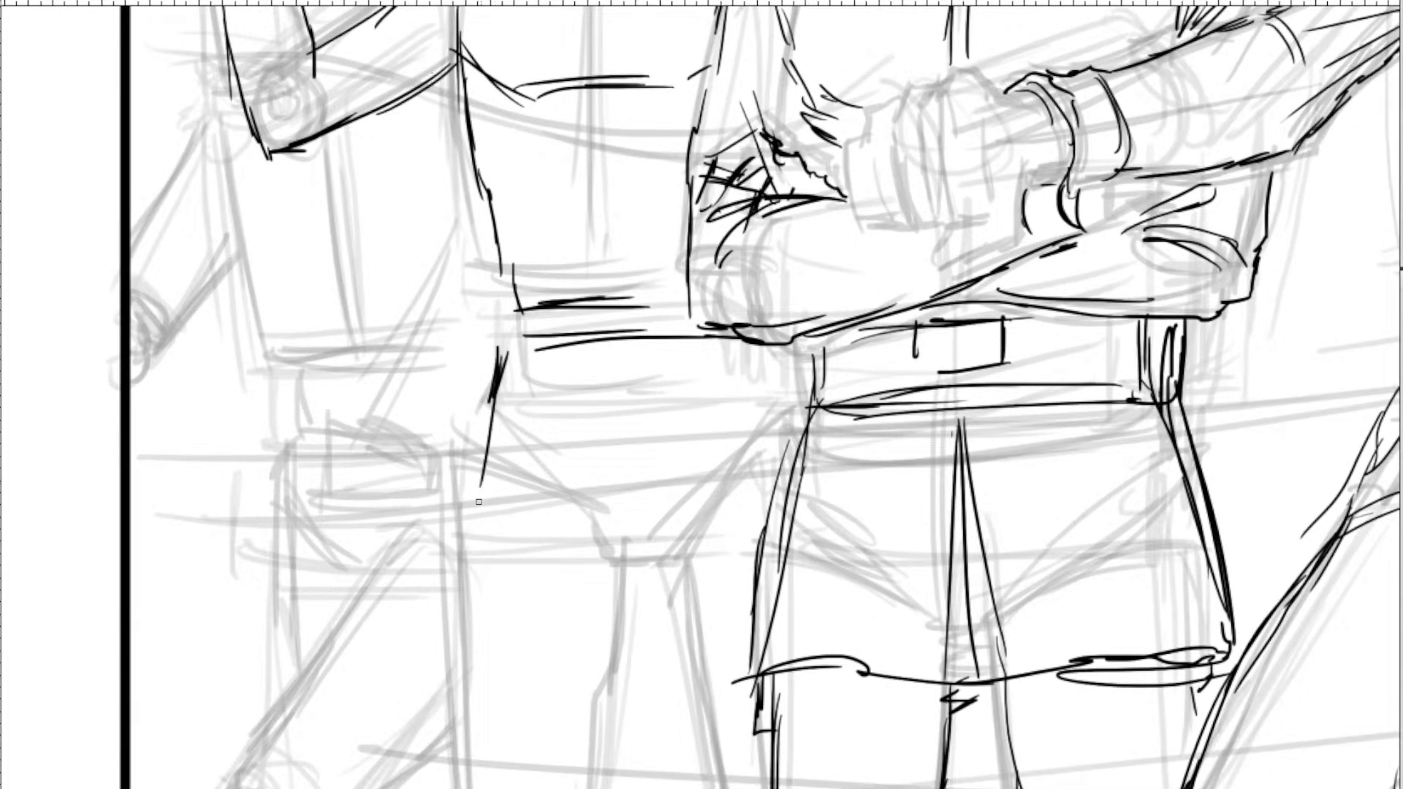
pyautogui.moveTo(491, 403); pyautogui.dragTo(474, 564)
pyautogui.moveTo(502, 617); pyautogui.dragTo(472, 455)
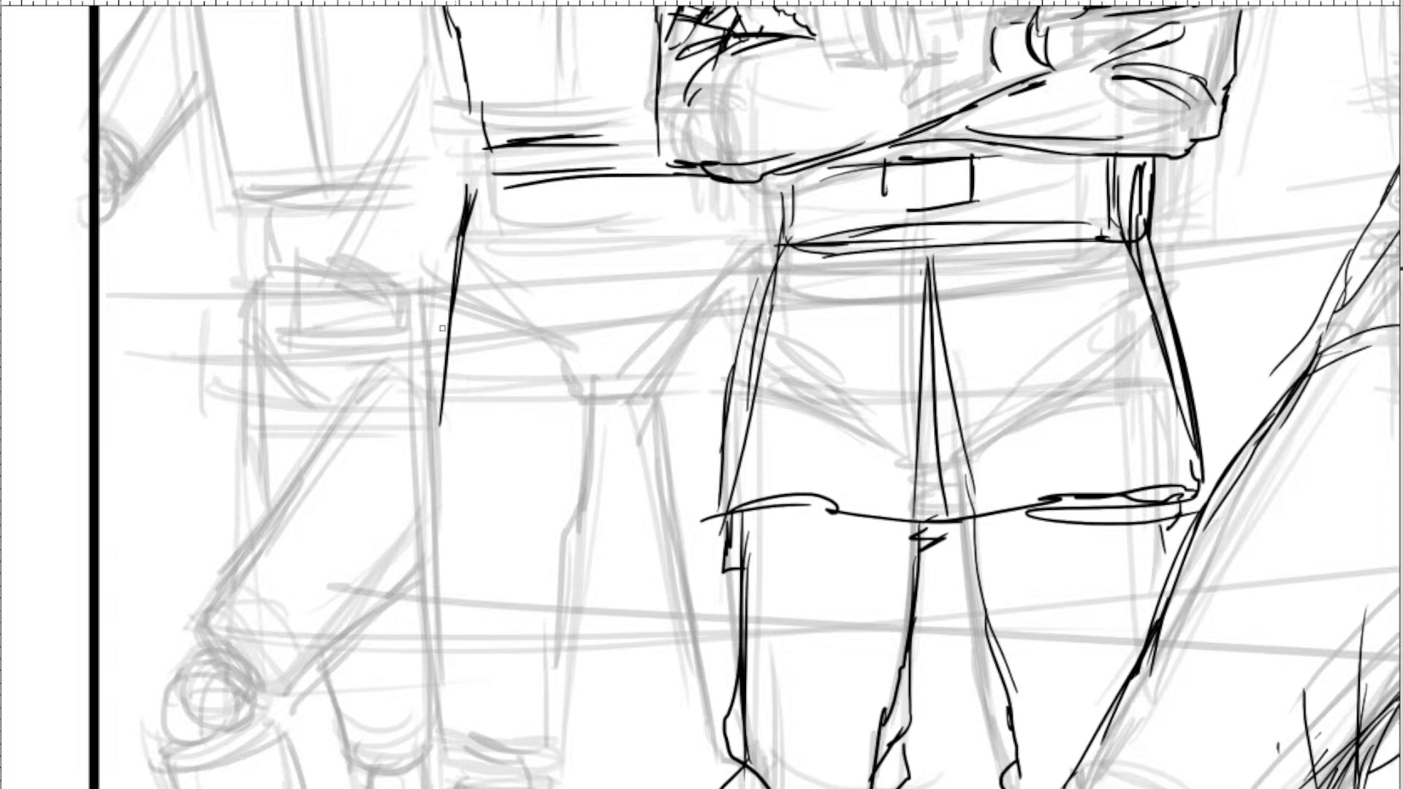
pyautogui.moveTo(466, 189)
pyautogui.mouseDown()
pyautogui.moveTo(448, 463)
pyautogui.moveTo(623, 477)
pyautogui.moveTo(740, 459)
pyautogui.mouseUp()
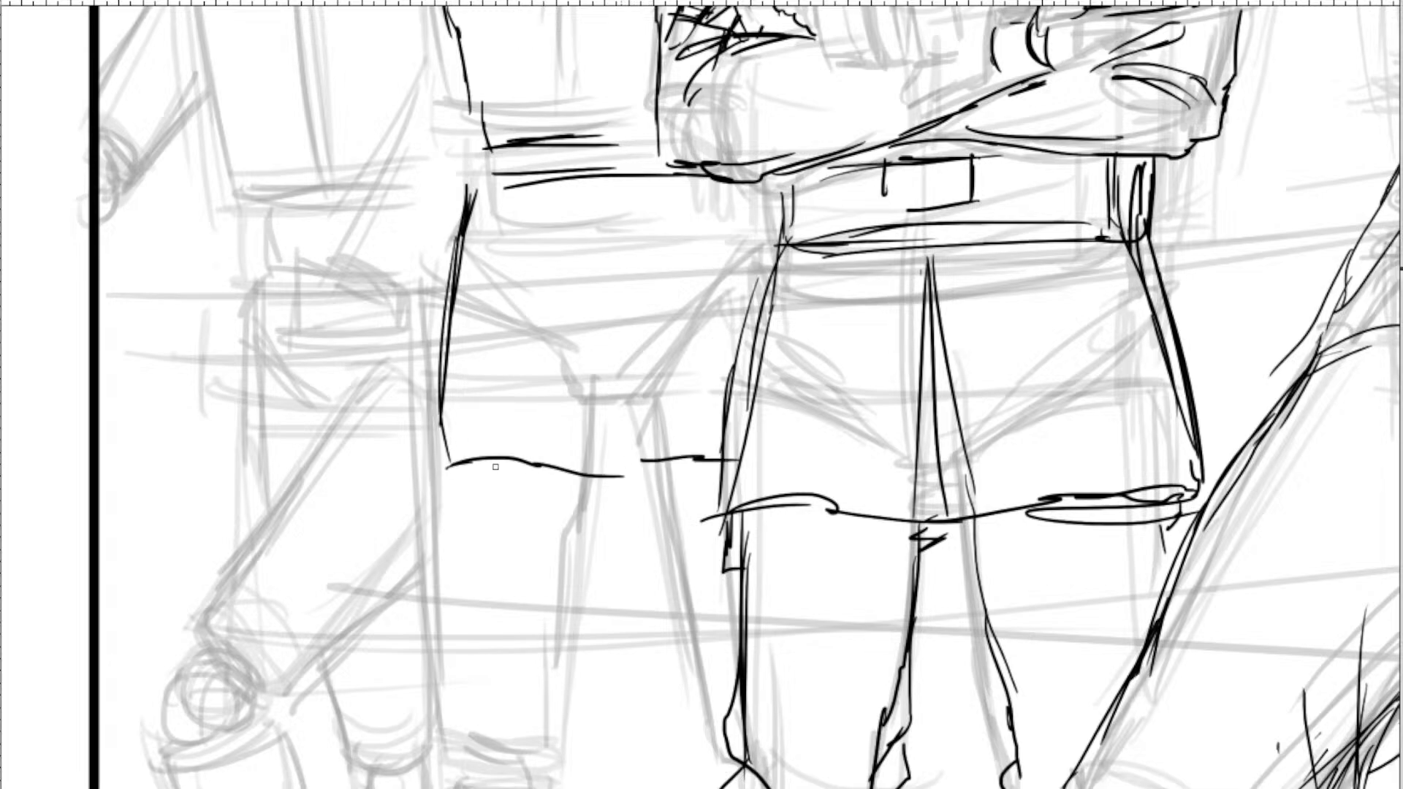
# Draw the inner and outer contours of the raised-arm man's leg from the garment hem down to the knee.
pyautogui.moveTo(449, 409)
pyautogui.mouseDown()
pyautogui.moveTo(441, 498)
pyautogui.moveTo(469, 328)
pyautogui.mouseUp()
pyautogui.moveTo(595, 300); pyautogui.dragTo(568, 551)
pyautogui.moveTo(447, 285); pyautogui.dragTo(462, 574)
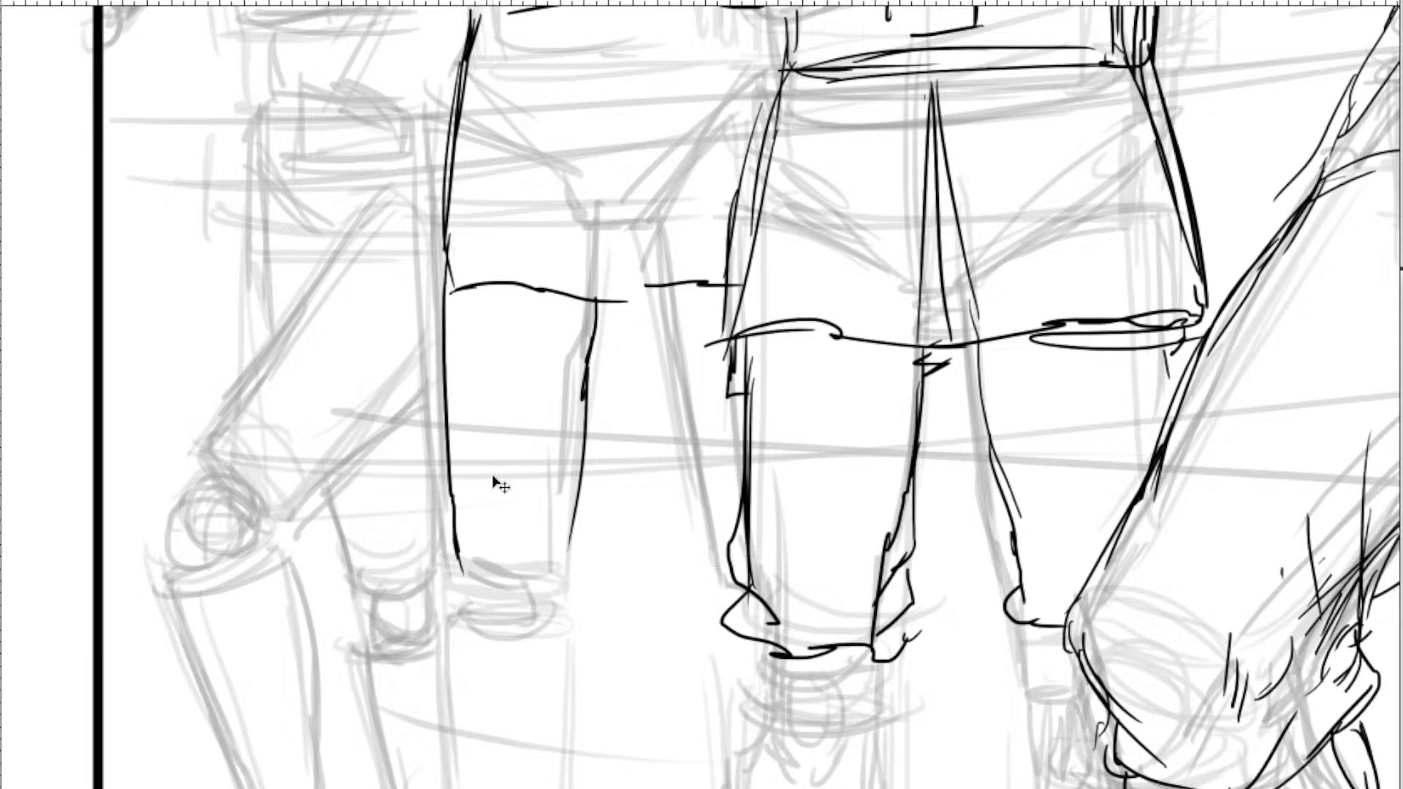
# Lower the opacity of the dark pencil drawing so the figures fade to a light grey guide.
pyautogui.hotkey('ctrl', '-')
pyautogui.hotkey('ctrl', '-')
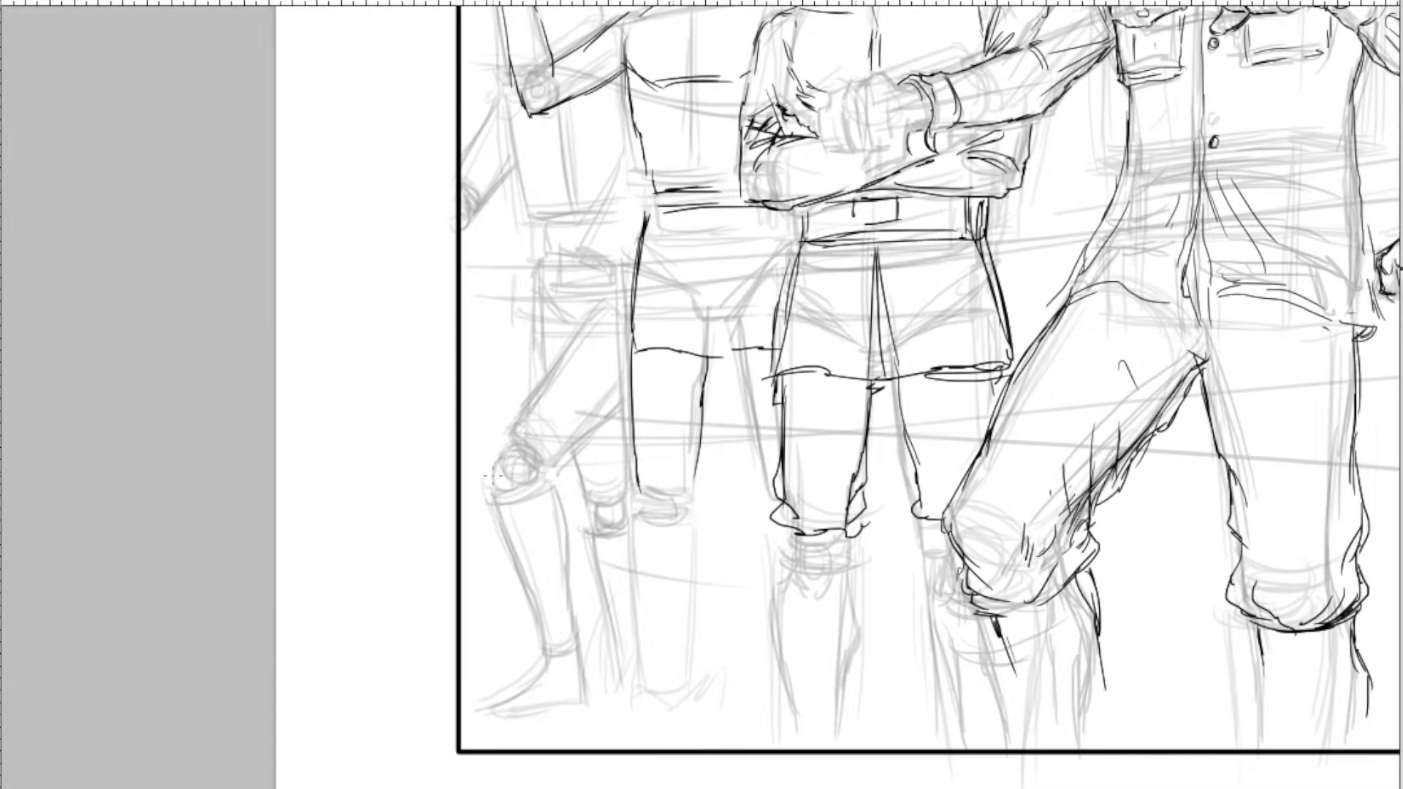
pyautogui.moveTo(1037, 353); pyautogui.dragTo(769, 647)
pyautogui.moveTo(1067, 388); pyautogui.dragTo(753, 481)
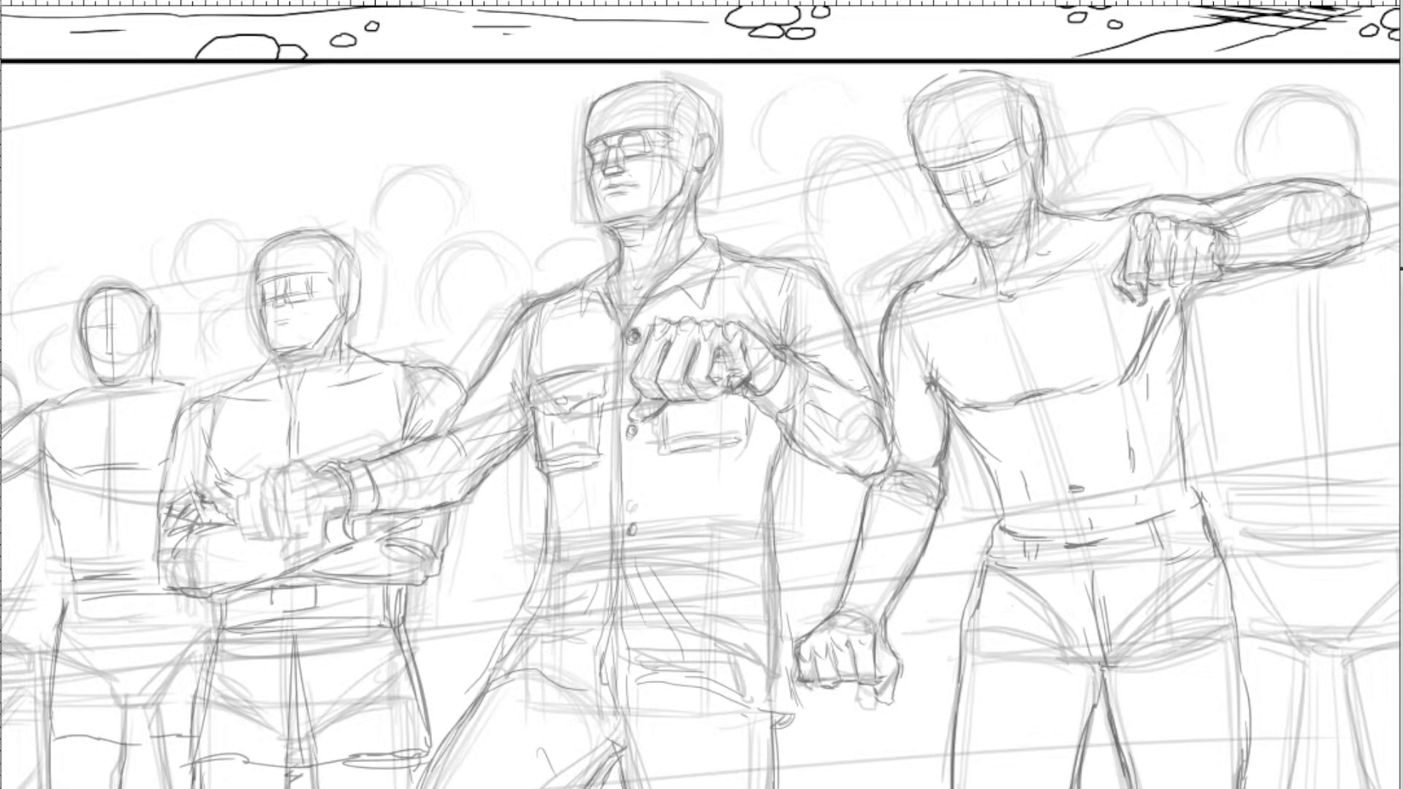
pyautogui.scroll(8, 820, 387)
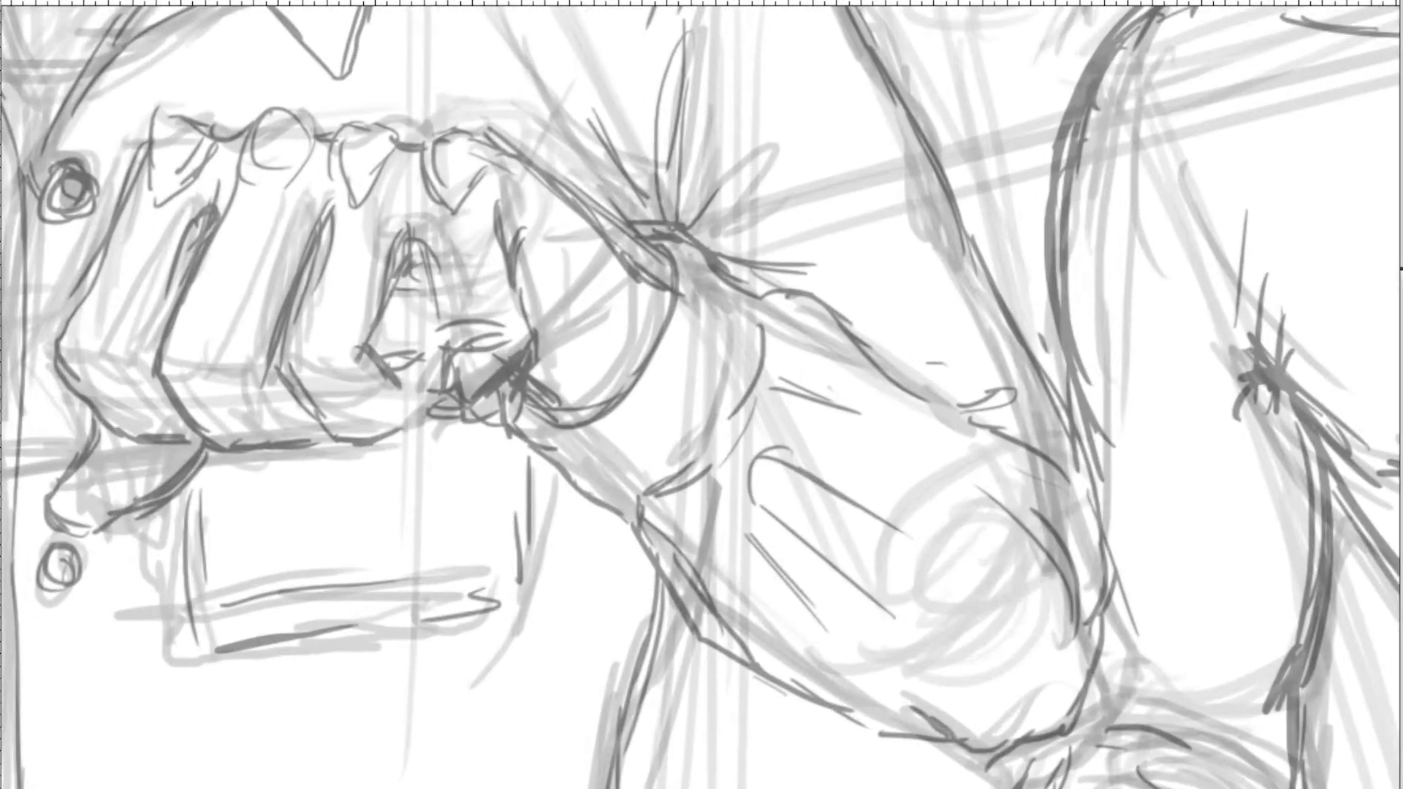
pyautogui.moveTo(640, 206); pyautogui.dragTo(836, 517)
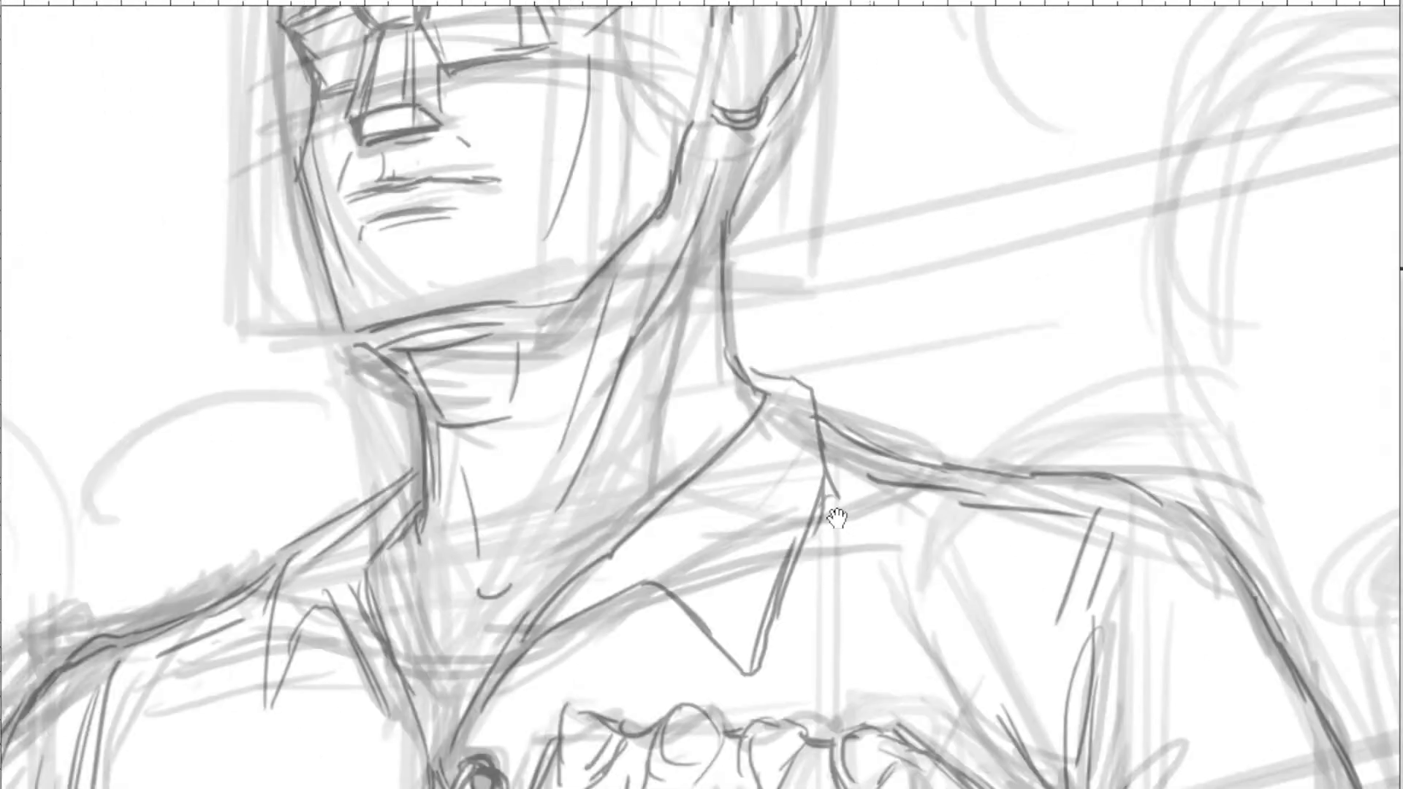
pyautogui.moveTo(730, 229); pyautogui.dragTo(855, 439)
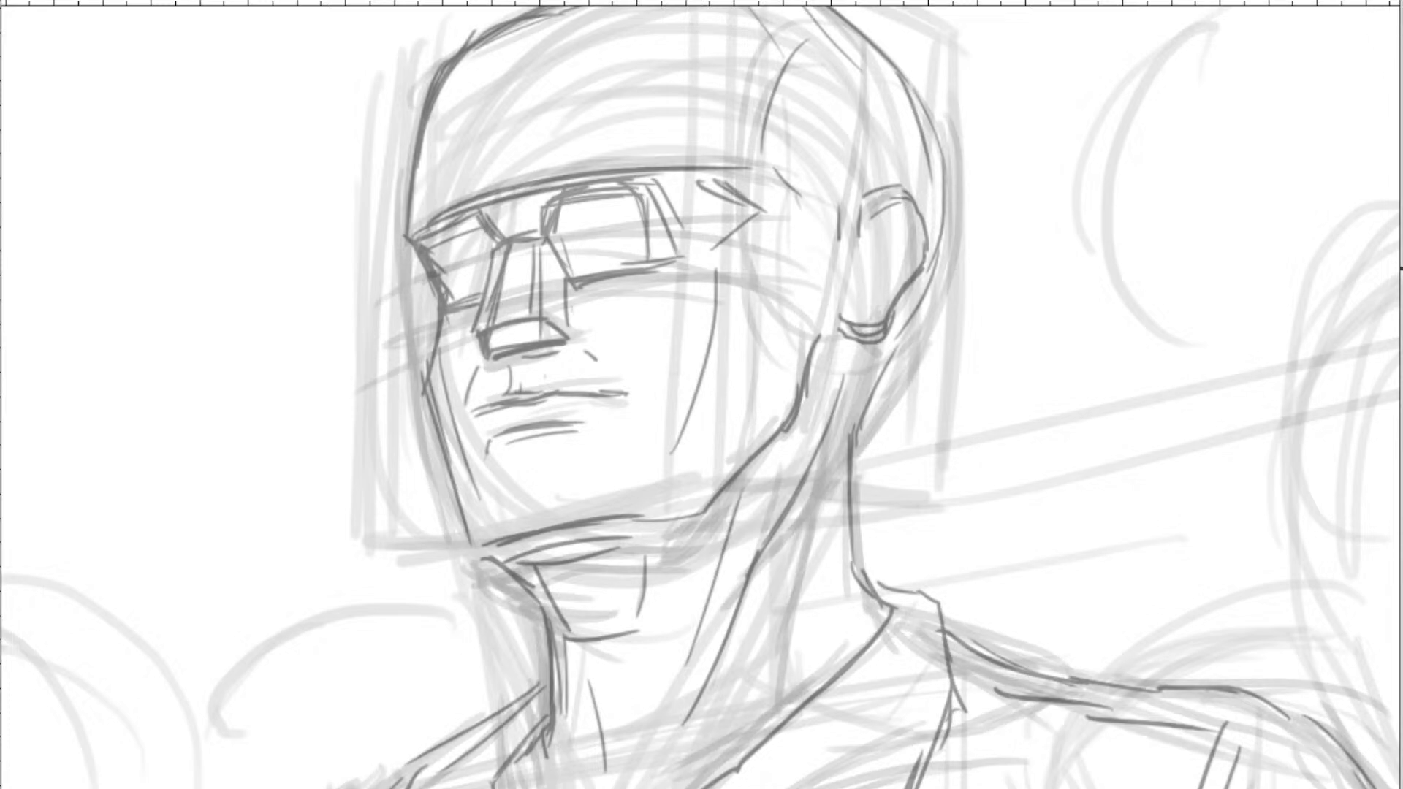
pyautogui.hotkey('ctrl', 'z')
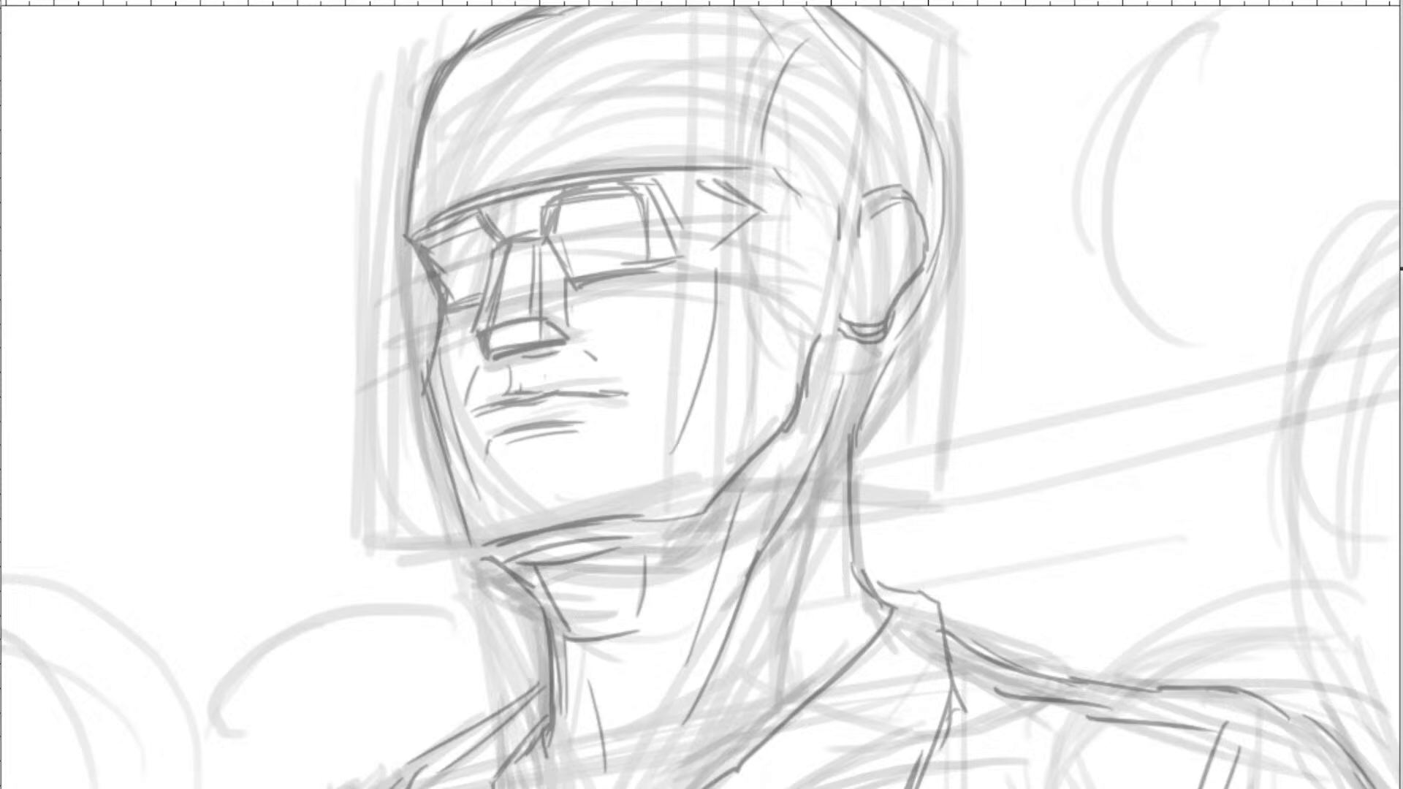
pyautogui.press('7')
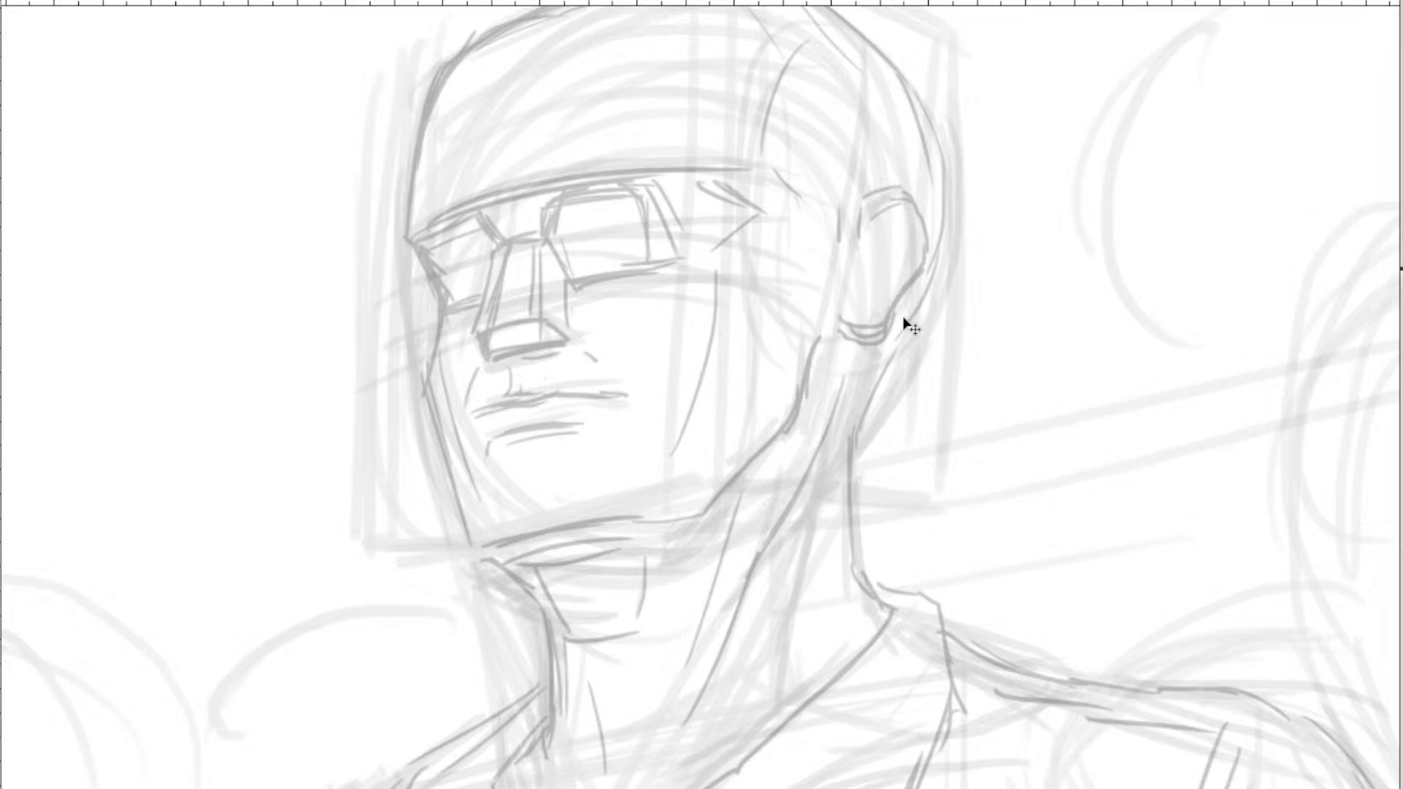
# Start the central man's final face pencils with the inner crease of the far brow and the nose bridge.
pyautogui.hotkey('ctrl', '+')
pyautogui.moveTo(656, 230); pyautogui.dragTo(799, 403)
pyautogui.moveTo(682, 249); pyautogui.dragTo(839, 363)
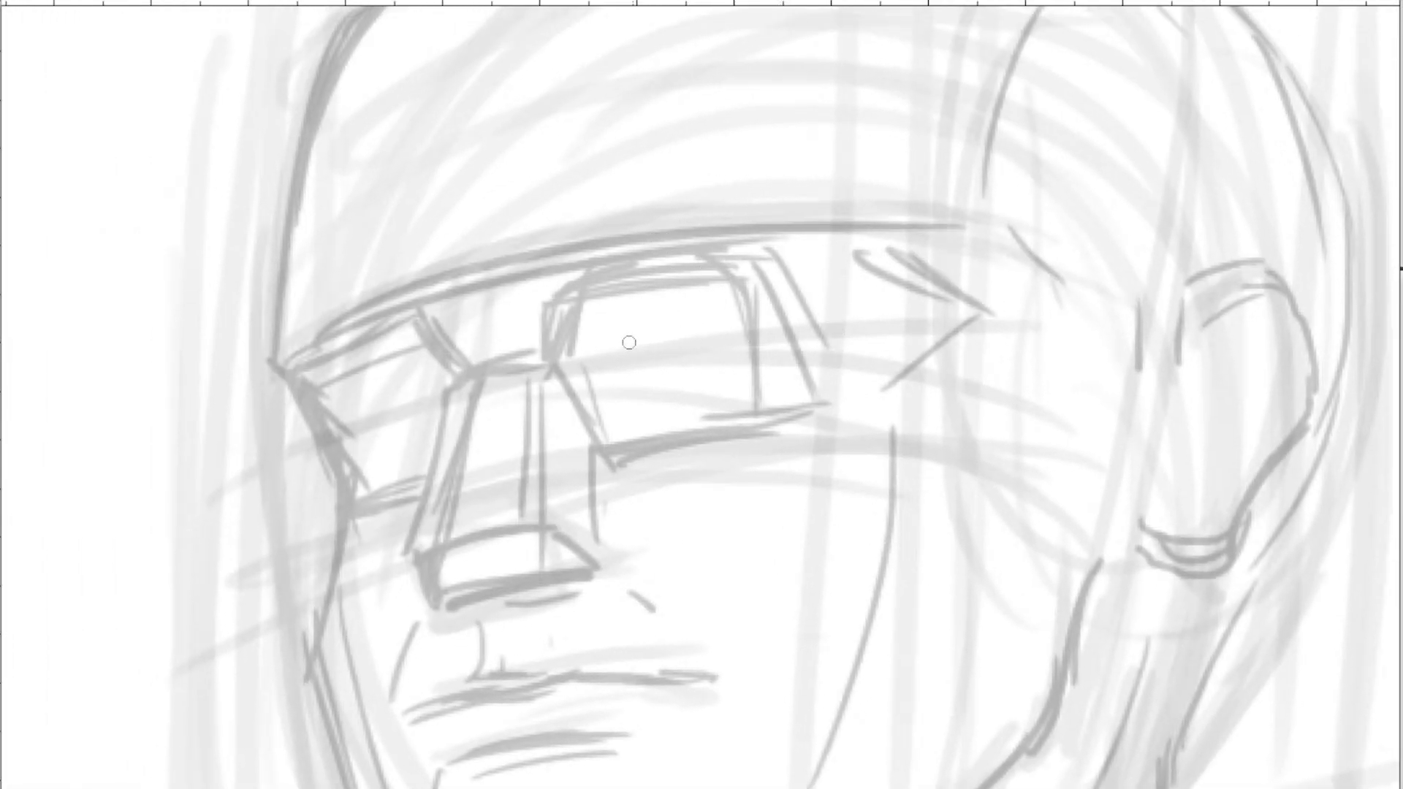
pyautogui.rightClick(723, 266)
pyautogui.click(701, 465)
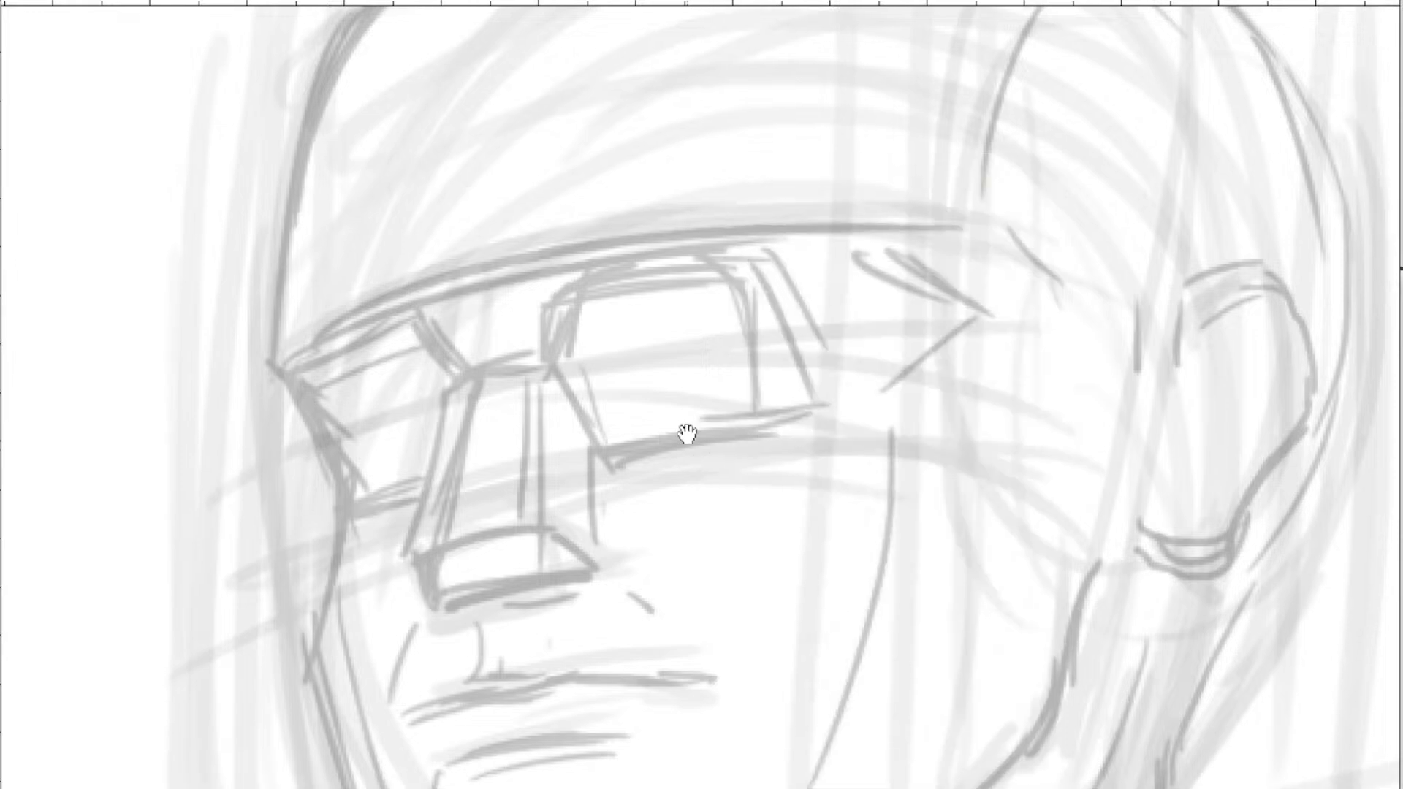
pyautogui.scroll(-5, 582, 350)
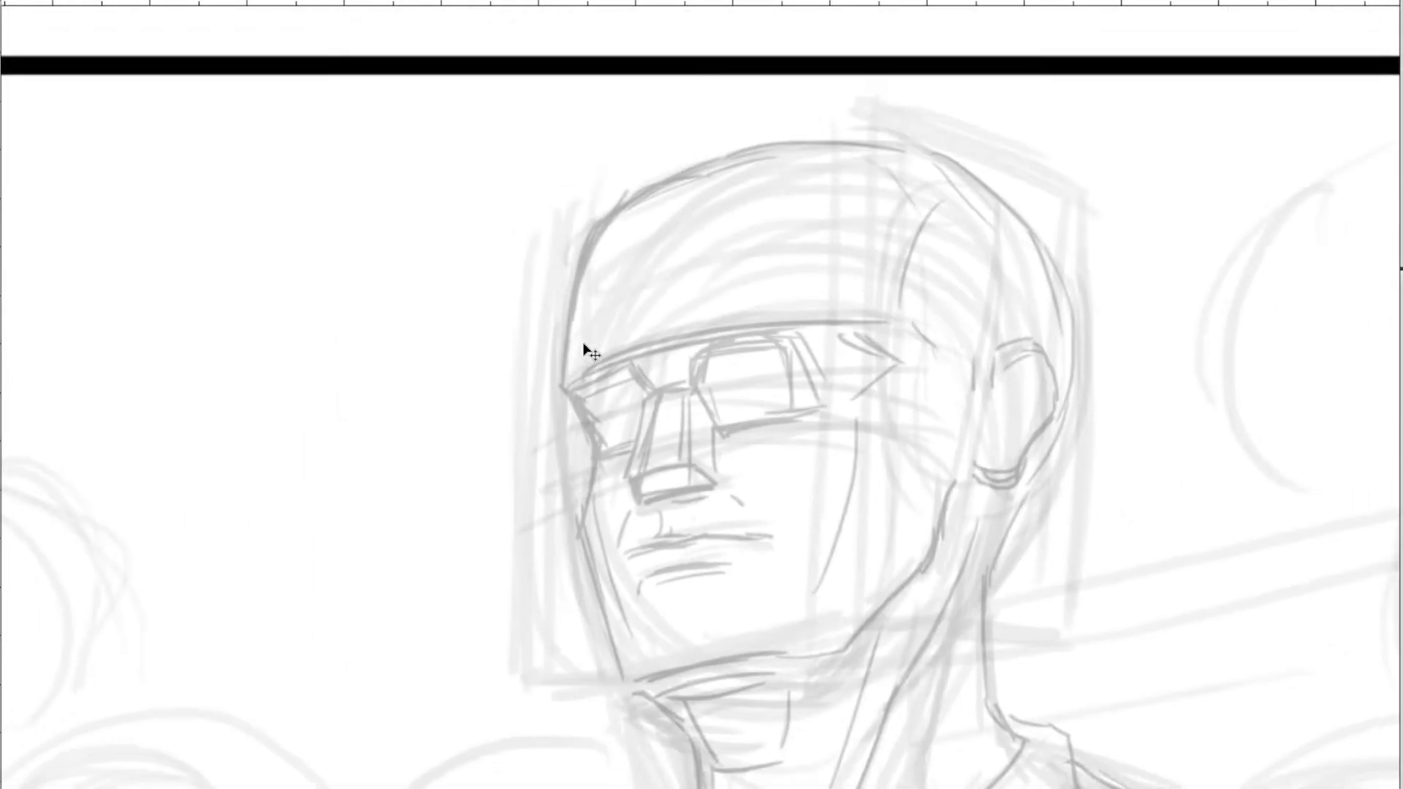
pyautogui.scroll(2, 589, 349)
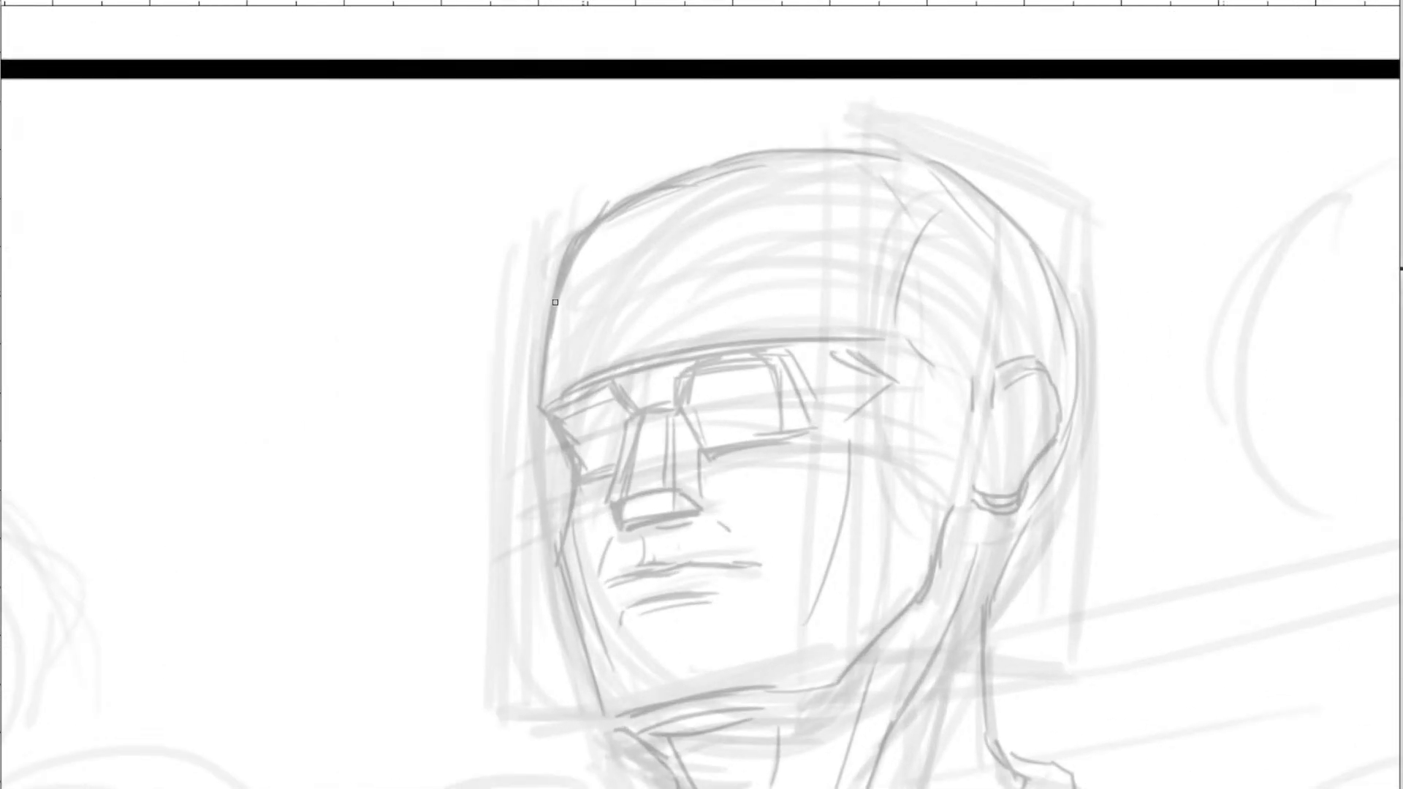
pyautogui.moveTo(610, 376)
pyautogui.mouseDown()
pyautogui.moveTo(636, 421)
pyautogui.moveTo(668, 427)
pyautogui.moveTo(611, 490)
pyautogui.mouseUp()
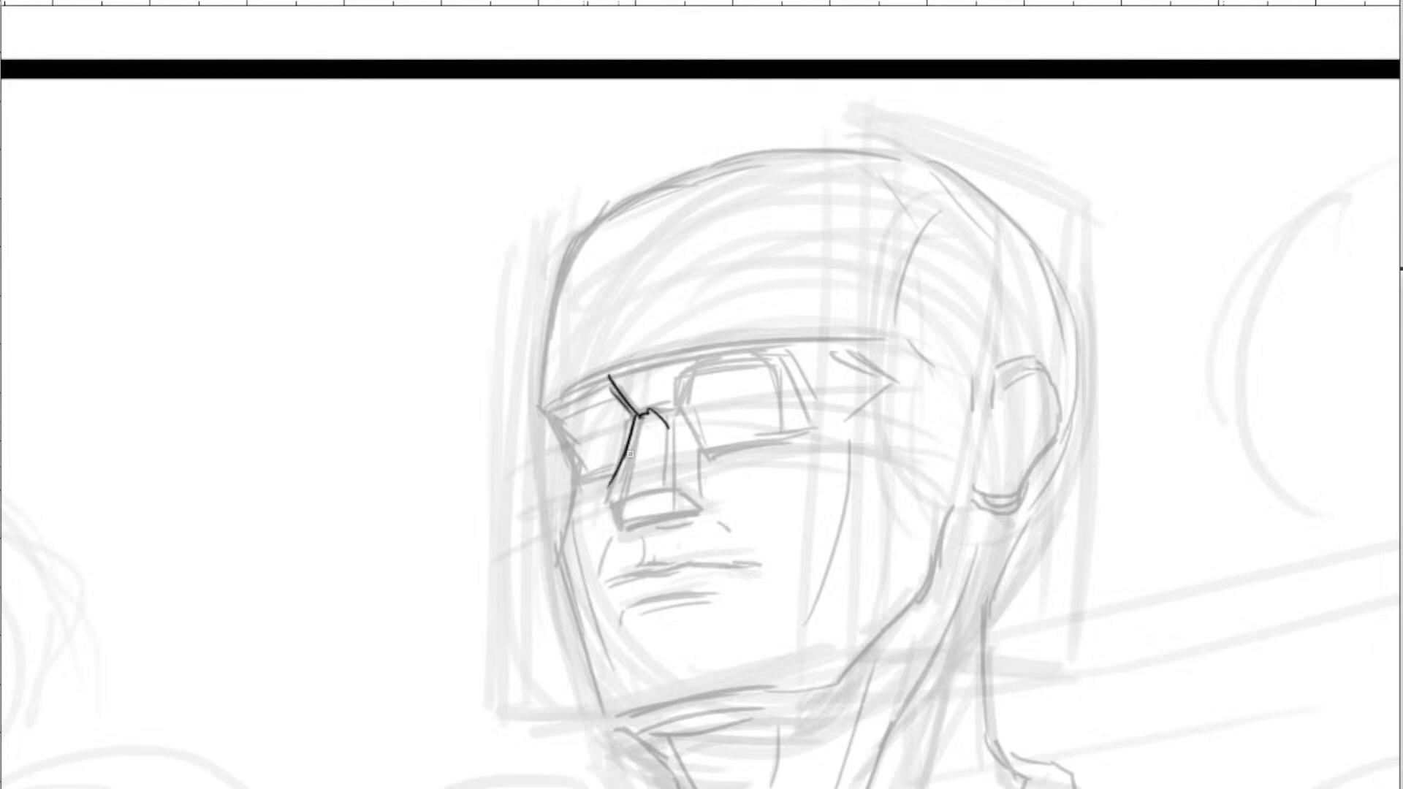
pyautogui.scroll(-3, 654, 459)
pyautogui.hotkey('ctrl', 'z')
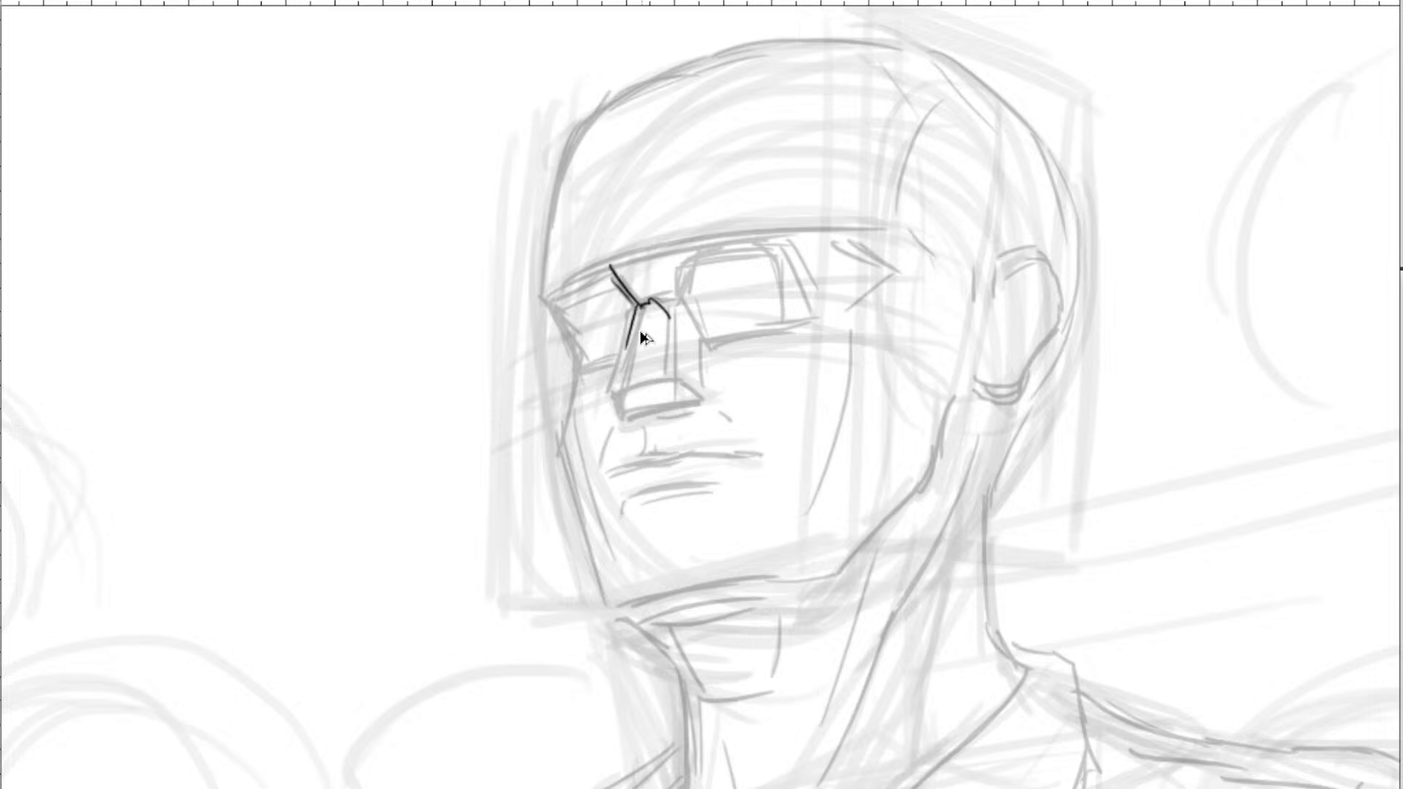
# Draw the sides, tip and nostril of the central man's nose.
pyautogui.moveTo(637, 305); pyautogui.dragTo(620, 366)
pyautogui.moveTo(615, 368)
pyautogui.mouseDown()
pyautogui.moveTo(626, 391)
pyautogui.moveTo(662, 370)
pyautogui.moveTo(660, 358)
pyautogui.moveTo(624, 358)
pyautogui.mouseUp()
pyautogui.moveTo(668, 313); pyautogui.dragTo(648, 400)
pyautogui.moveTo(663, 397)
pyautogui.mouseDown()
pyautogui.moveTo(683, 400)
pyautogui.moveTo(626, 407)
pyautogui.moveTo(641, 411)
pyautogui.mouseUp()
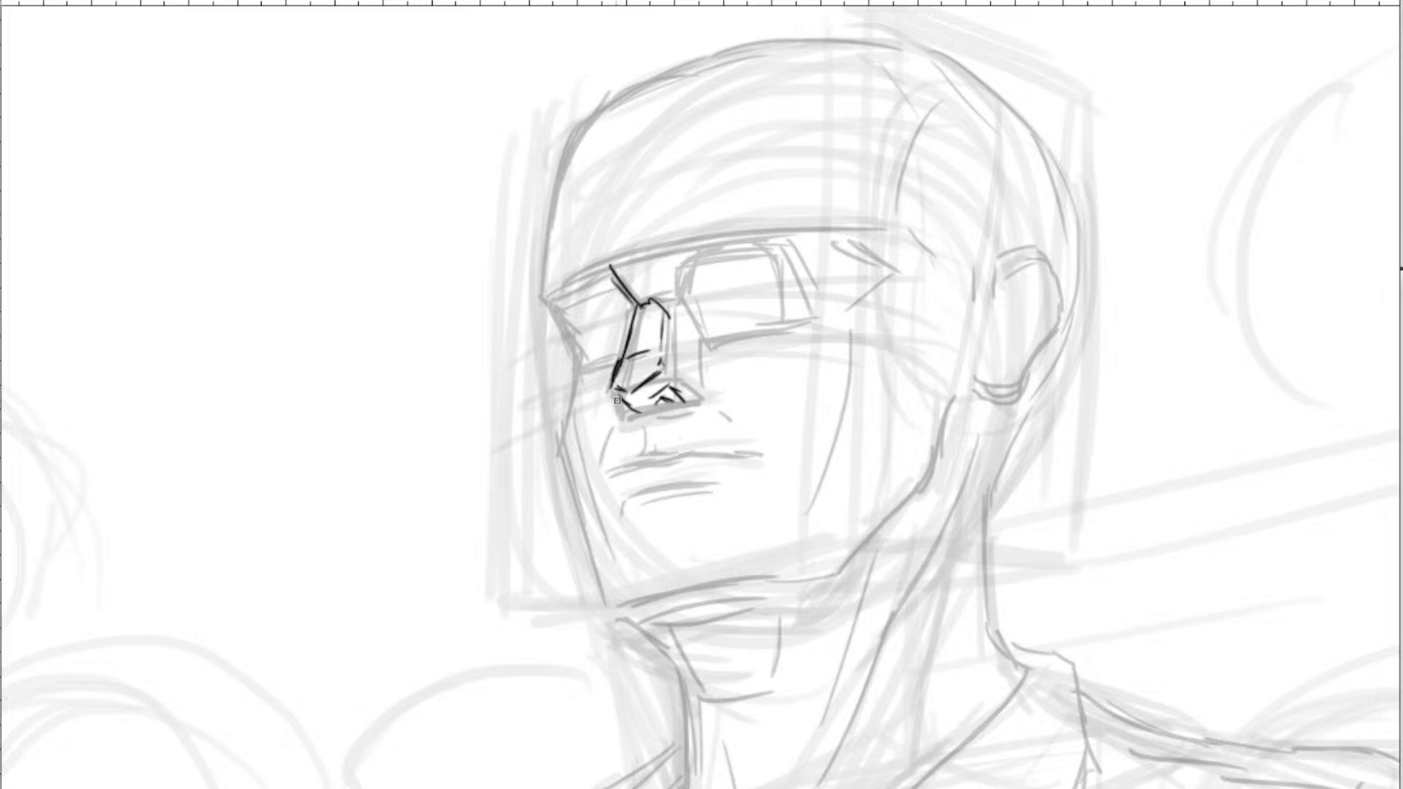
pyautogui.click(618, 406)
pyautogui.hotkey('ctrl', 'z')
# Draw the central man's mouth, with the upper lip, the parting line and strokes for the lower lip.
pyautogui.moveTo(651, 408)
pyautogui.mouseDown()
pyautogui.moveTo(681, 412)
pyautogui.moveTo(652, 449)
pyautogui.moveTo(707, 448)
pyautogui.mouseUp()
pyautogui.moveTo(618, 455)
pyautogui.mouseDown()
pyautogui.moveTo(600, 477)
pyautogui.moveTo(731, 456)
pyautogui.moveTo(713, 443)
pyautogui.moveTo(756, 456)
pyautogui.moveTo(611, 488)
pyautogui.moveTo(733, 479)
pyautogui.mouseUp()
pyautogui.moveTo(618, 499); pyautogui.dragTo(674, 500)
pyautogui.moveTo(637, 513); pyautogui.dragTo(682, 497)
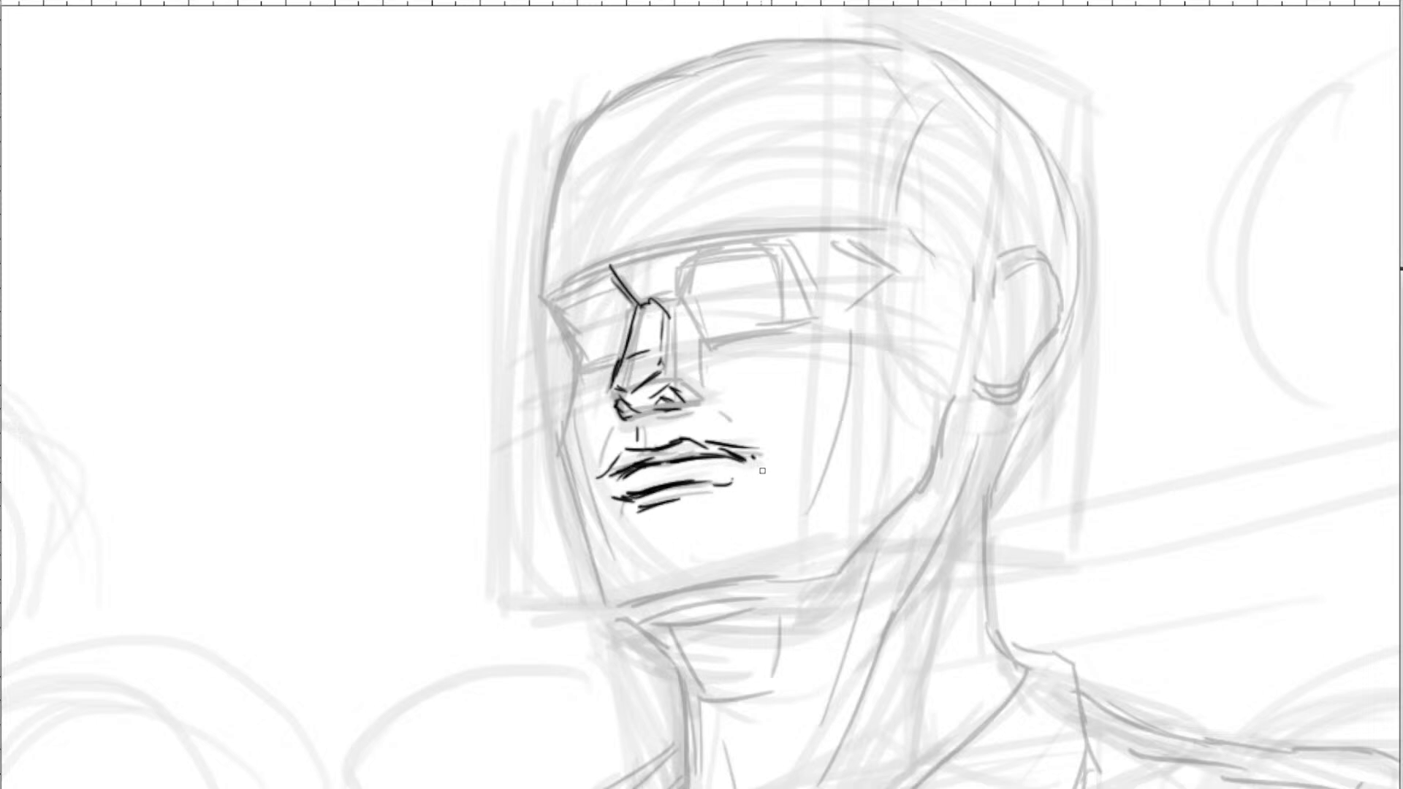
# Draw the central man's eyebrows, building up the near brow along its arch and extending the far brow to the face's edge.
pyautogui.moveTo(733, 402); pyautogui.dragTo(733, 407)
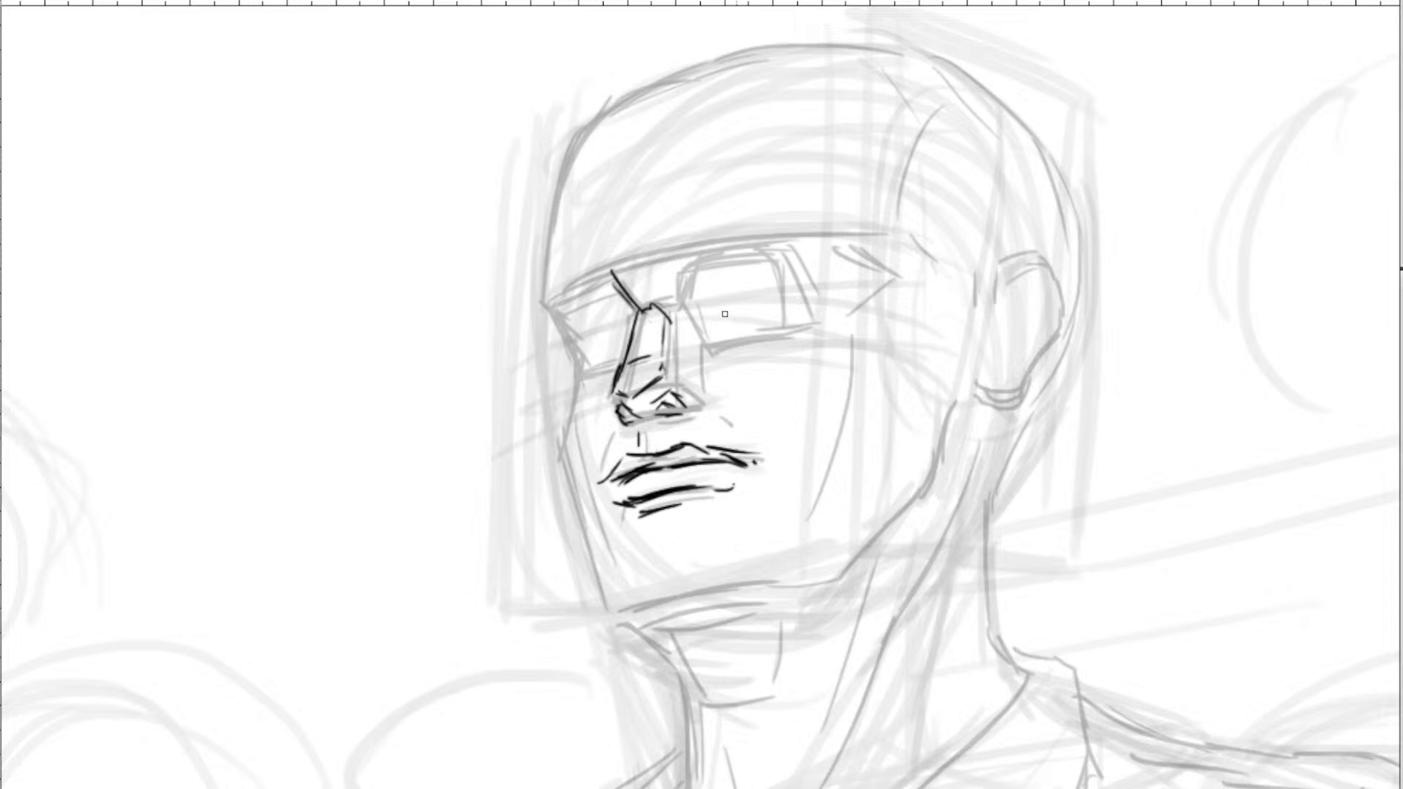
pyautogui.moveTo(692, 258)
pyautogui.mouseDown()
pyautogui.moveTo(681, 290)
pyautogui.moveTo(743, 229)
pyautogui.moveTo(768, 237)
pyautogui.moveTo(696, 252)
pyautogui.moveTo(780, 230)
pyautogui.moveTo(824, 262)
pyautogui.mouseUp()
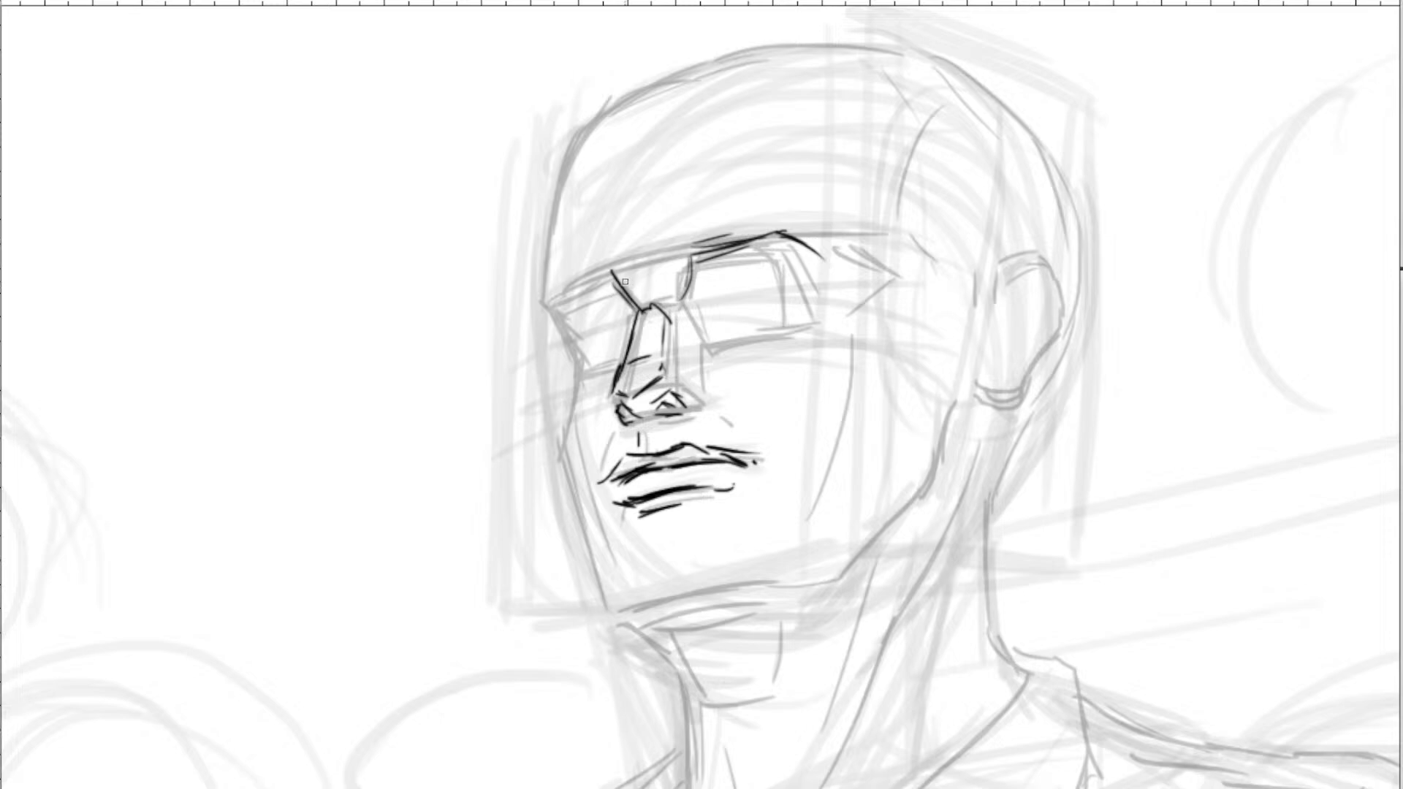
pyautogui.moveTo(614, 272)
pyautogui.mouseDown()
pyautogui.moveTo(547, 298)
pyautogui.moveTo(558, 326)
pyautogui.moveTo(584, 301)
pyautogui.moveTo(559, 302)
pyautogui.moveTo(629, 304)
pyautogui.mouseUp()
pyautogui.moveTo(695, 273)
pyautogui.mouseDown()
pyautogui.moveTo(772, 245)
pyautogui.moveTo(748, 256)
pyautogui.moveTo(826, 271)
pyautogui.mouseUp()
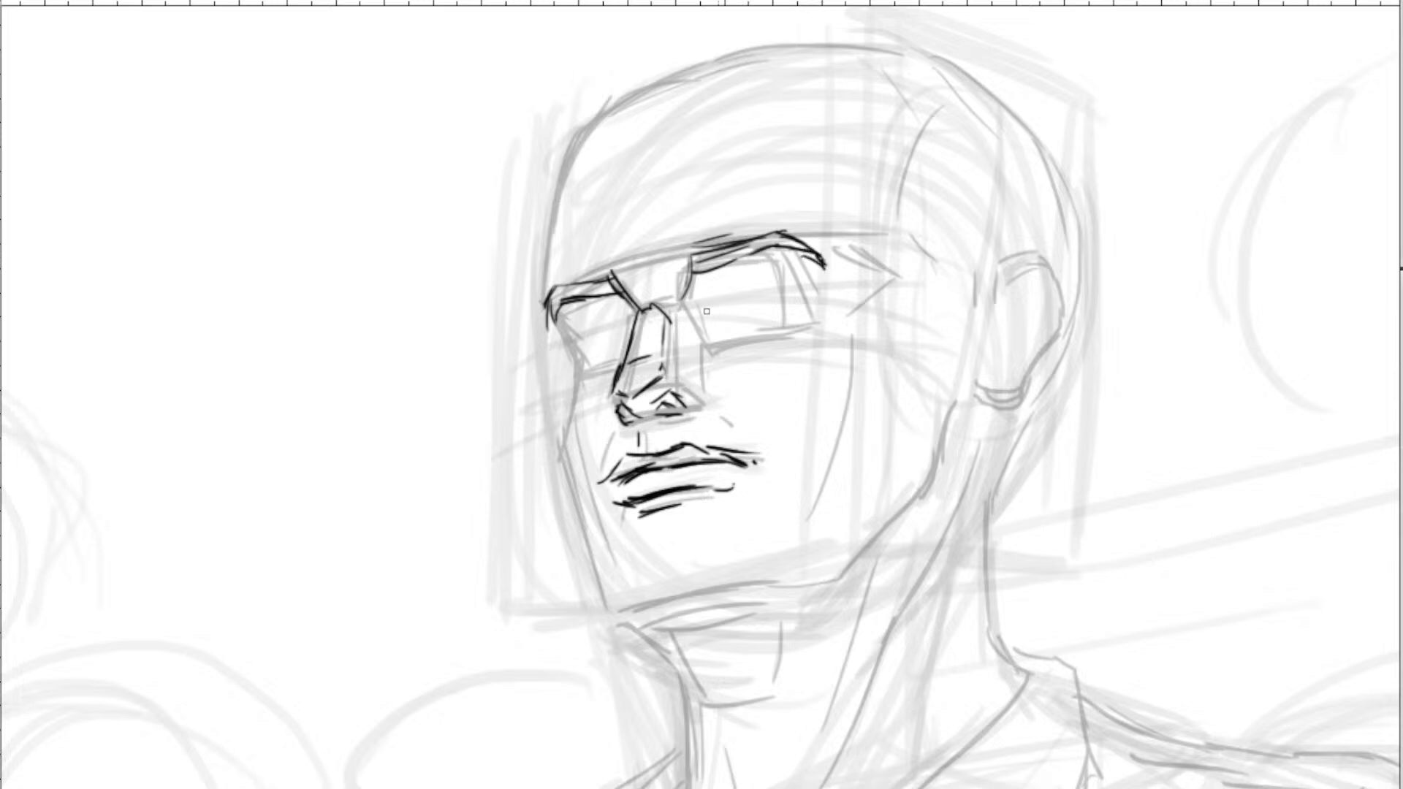
# Draw the near side of the nose with its cheek fold, the far mouth fold and the far cheekbone contour.
pyautogui.moveTo(688, 322)
pyautogui.mouseDown()
pyautogui.moveTo(702, 418)
pyautogui.moveTo(718, 396)
pyautogui.moveTo(694, 373)
pyautogui.moveTo(738, 424)
pyautogui.mouseUp()
pyautogui.moveTo(608, 422)
pyautogui.mouseDown()
pyautogui.moveTo(604, 472)
pyautogui.moveTo(605, 455)
pyautogui.mouseUp()
pyautogui.moveTo(555, 326)
pyautogui.mouseDown()
pyautogui.moveTo(586, 372)
pyautogui.moveTo(569, 423)
pyautogui.mouseUp()
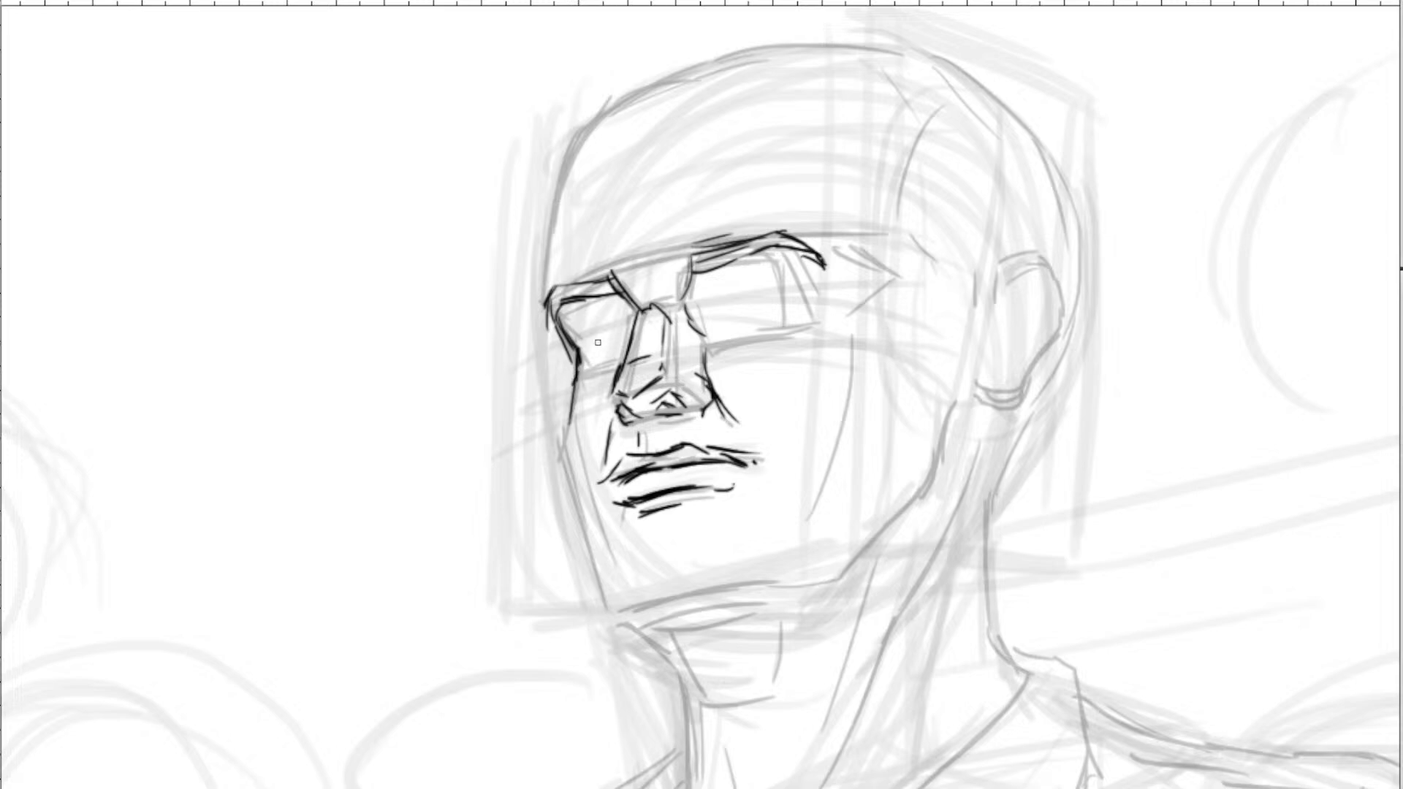
# Draw both of the central man's narrowed eyes with their lids, adding a short crease between the brows.
pyautogui.moveTo(584, 337)
pyautogui.mouseDown()
pyautogui.moveTo(618, 309)
pyautogui.moveTo(582, 331)
pyautogui.moveTo(614, 316)
pyautogui.moveTo(633, 326)
pyautogui.moveTo(585, 351)
pyautogui.moveTo(623, 336)
pyautogui.moveTo(587, 350)
pyautogui.moveTo(617, 345)
pyautogui.moveTo(583, 358)
pyautogui.mouseUp()
pyautogui.moveTo(722, 293)
pyautogui.mouseDown()
pyautogui.moveTo(750, 284)
pyautogui.moveTo(714, 295)
pyautogui.moveTo(791, 303)
pyautogui.mouseUp()
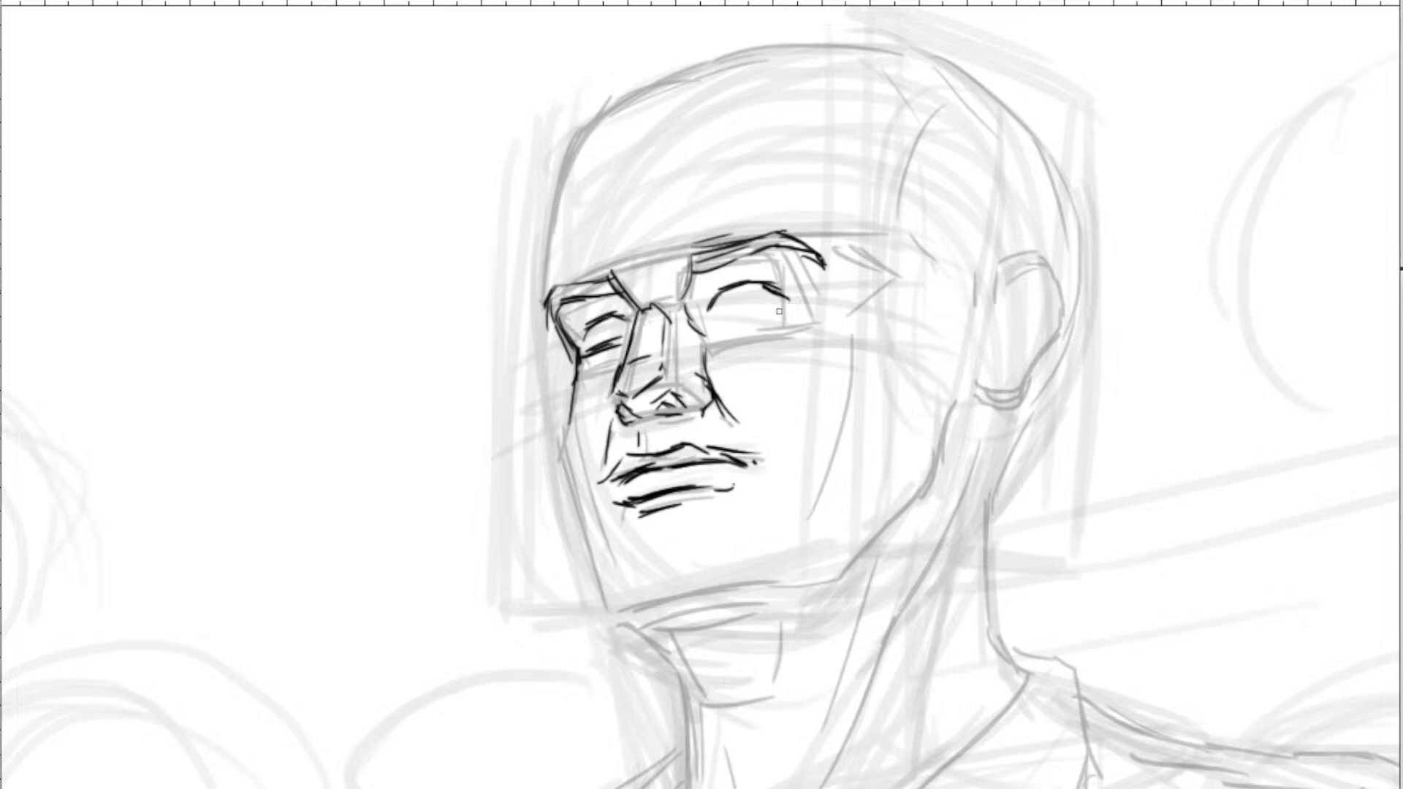
pyautogui.moveTo(708, 313)
pyautogui.mouseDown()
pyautogui.moveTo(789, 301)
pyautogui.moveTo(758, 286)
pyautogui.moveTo(804, 302)
pyautogui.mouseUp()
pyautogui.moveTo(639, 275)
pyautogui.mouseDown()
pyautogui.moveTo(650, 299)
pyautogui.moveTo(646, 287)
pyautogui.mouseUp()
pyautogui.moveTo(547, 302)
pyautogui.mouseDown()
pyautogui.moveTo(541, 265)
pyautogui.moveTo(566, 238)
pyautogui.mouseUp()
pyautogui.hotkey('ctrl', 'z')
pyautogui.hotkey('ctrl', 'z')
pyautogui.hotkey('ctrl', 'z')
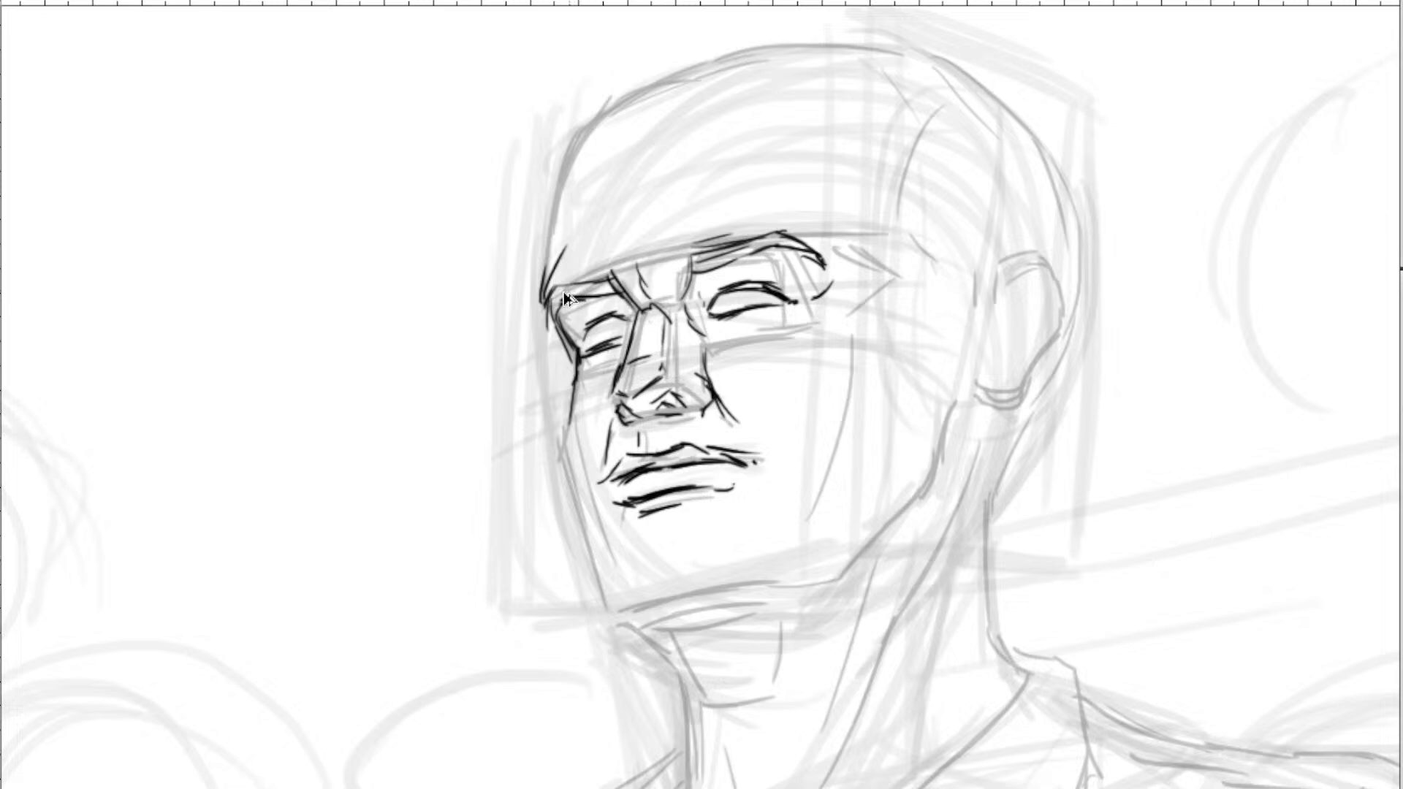
# Draw the far contour of the face, from the brow up the forehead and from the cheek down towards the chin.
pyautogui.moveTo(550, 299)
pyautogui.mouseDown()
pyautogui.moveTo(564, 229)
pyautogui.moveTo(554, 293)
pyautogui.mouseUp()
pyautogui.moveTo(565, 236); pyautogui.dragTo(598, 152)
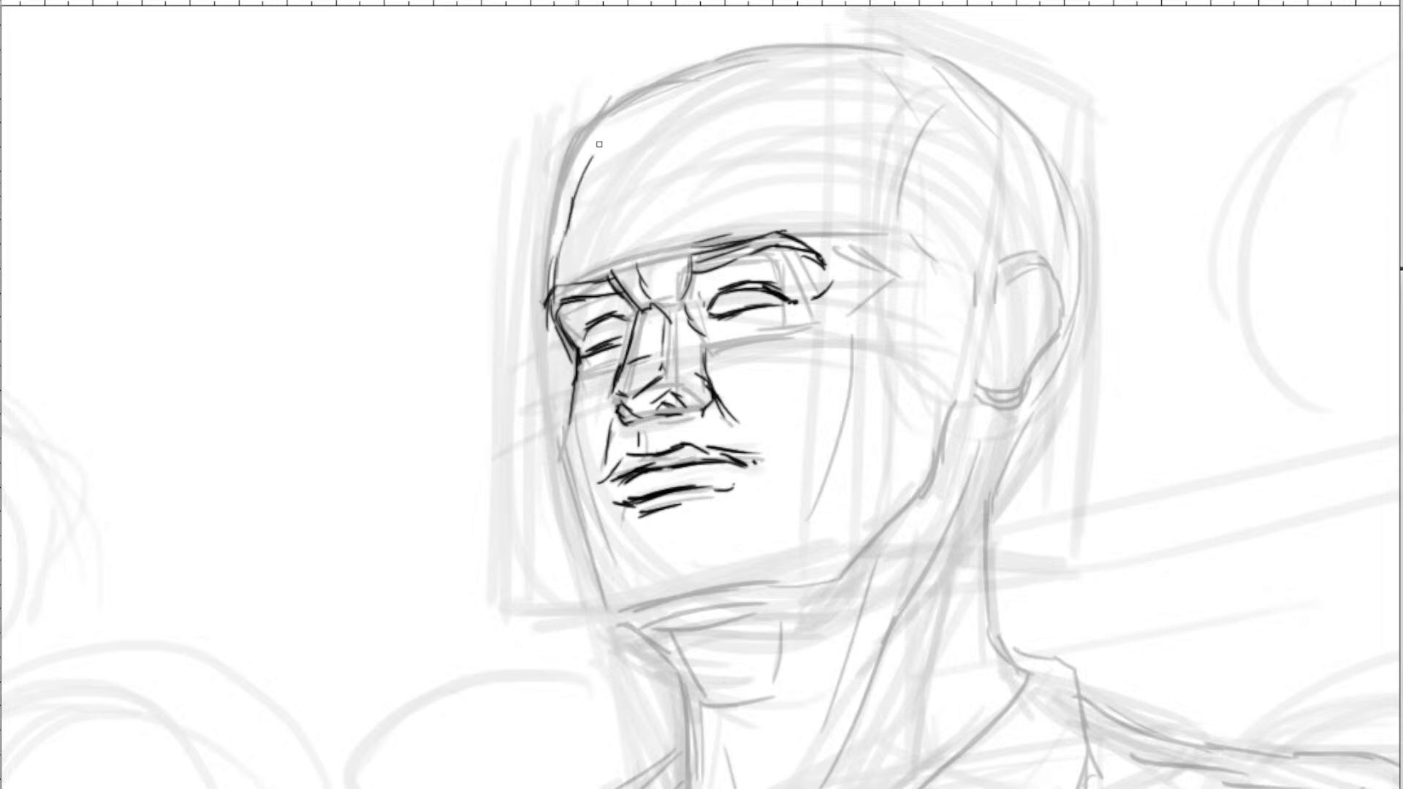
pyautogui.moveTo(572, 199); pyautogui.dragTo(616, 119)
pyautogui.moveTo(577, 371)
pyautogui.mouseDown()
pyautogui.moveTo(561, 427)
pyautogui.moveTo(575, 490)
pyautogui.mouseUp()
pyautogui.moveTo(562, 440); pyautogui.dragTo(594, 549)
pyautogui.moveTo(576, 464); pyautogui.dragTo(601, 543)
# Draw the crease beside the near mouth corner, the shadow line under the lower lip and the outline of the chin.
pyautogui.moveTo(803, 406); pyautogui.dragTo(753, 331)
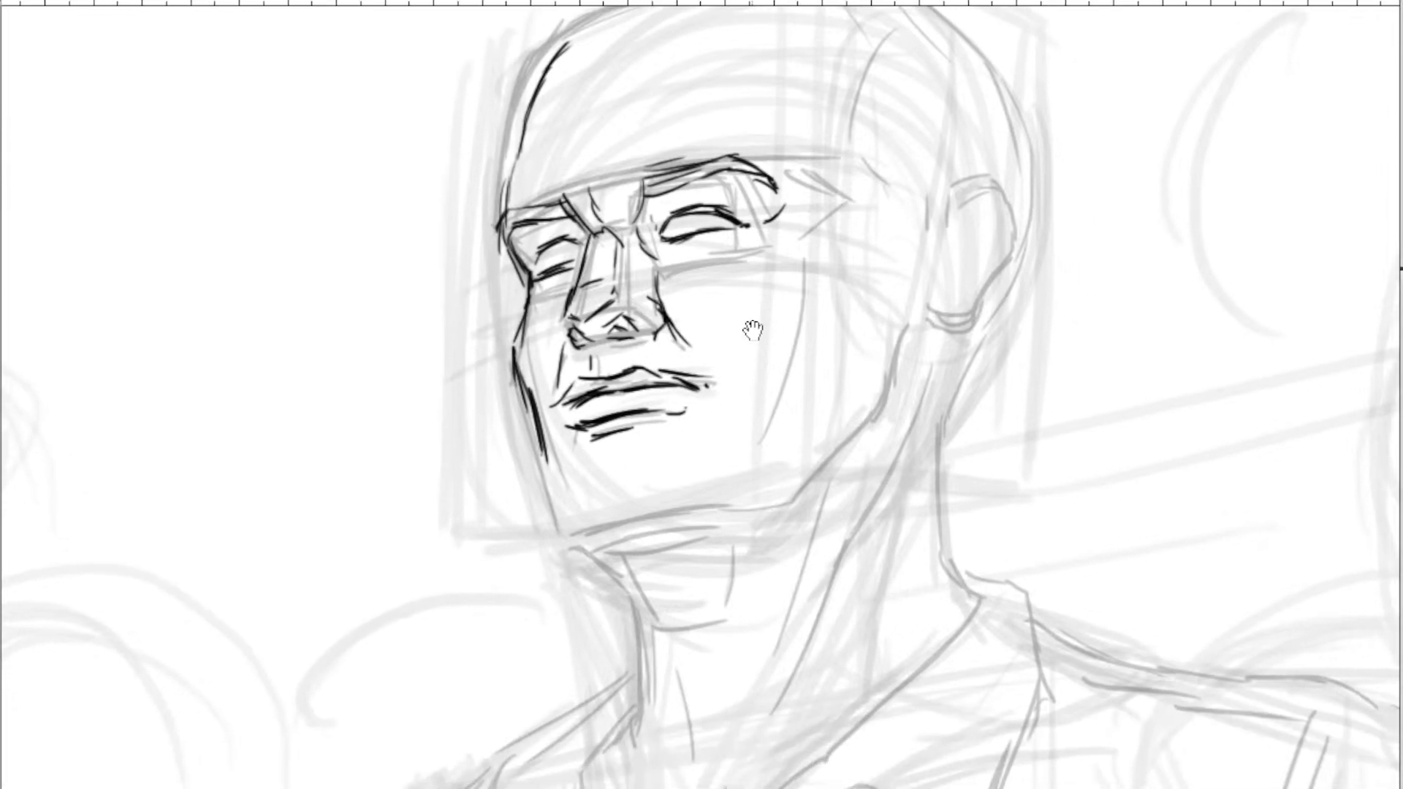
pyautogui.scroll(-4, 753, 330)
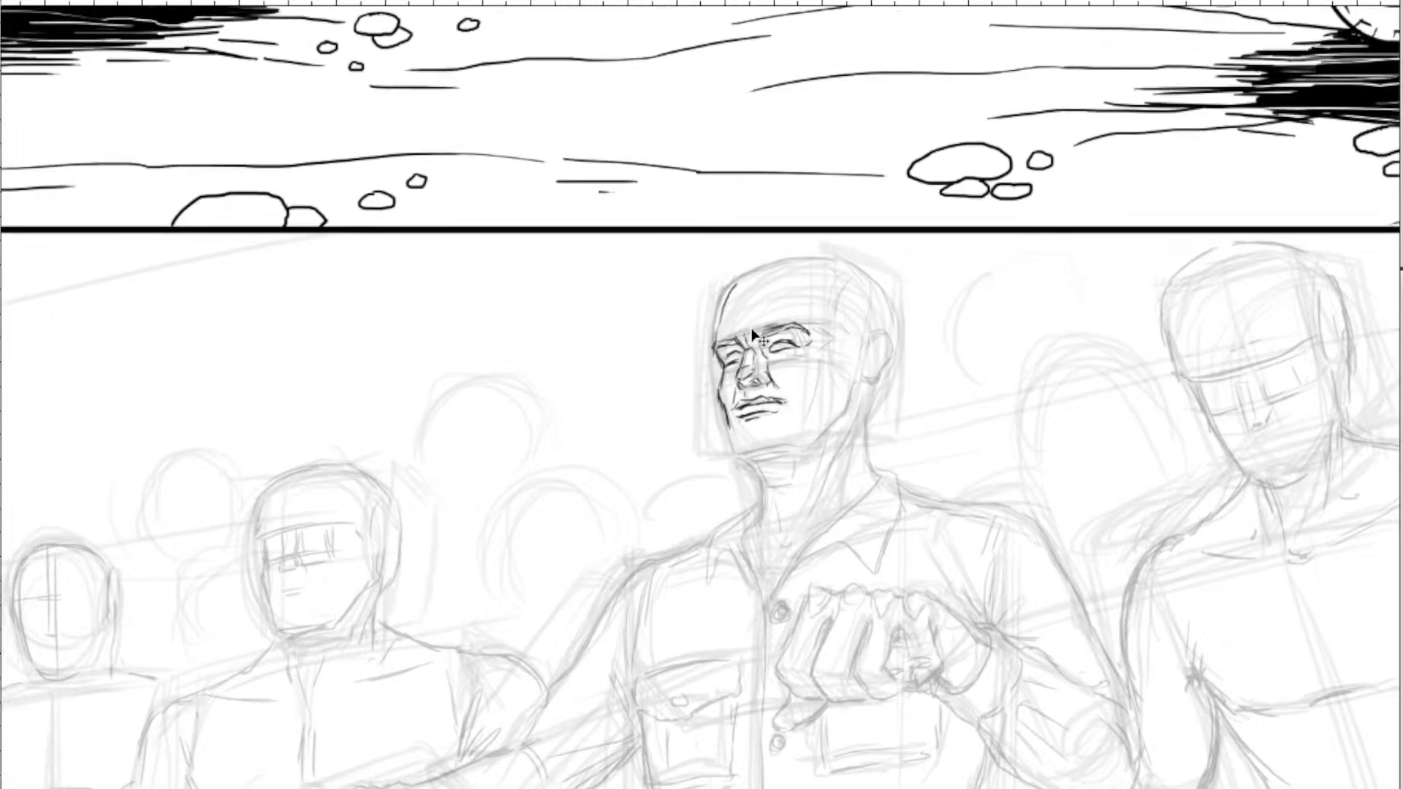
pyautogui.scroll(1, 753, 335)
pyautogui.scroll(-5, 753, 335)
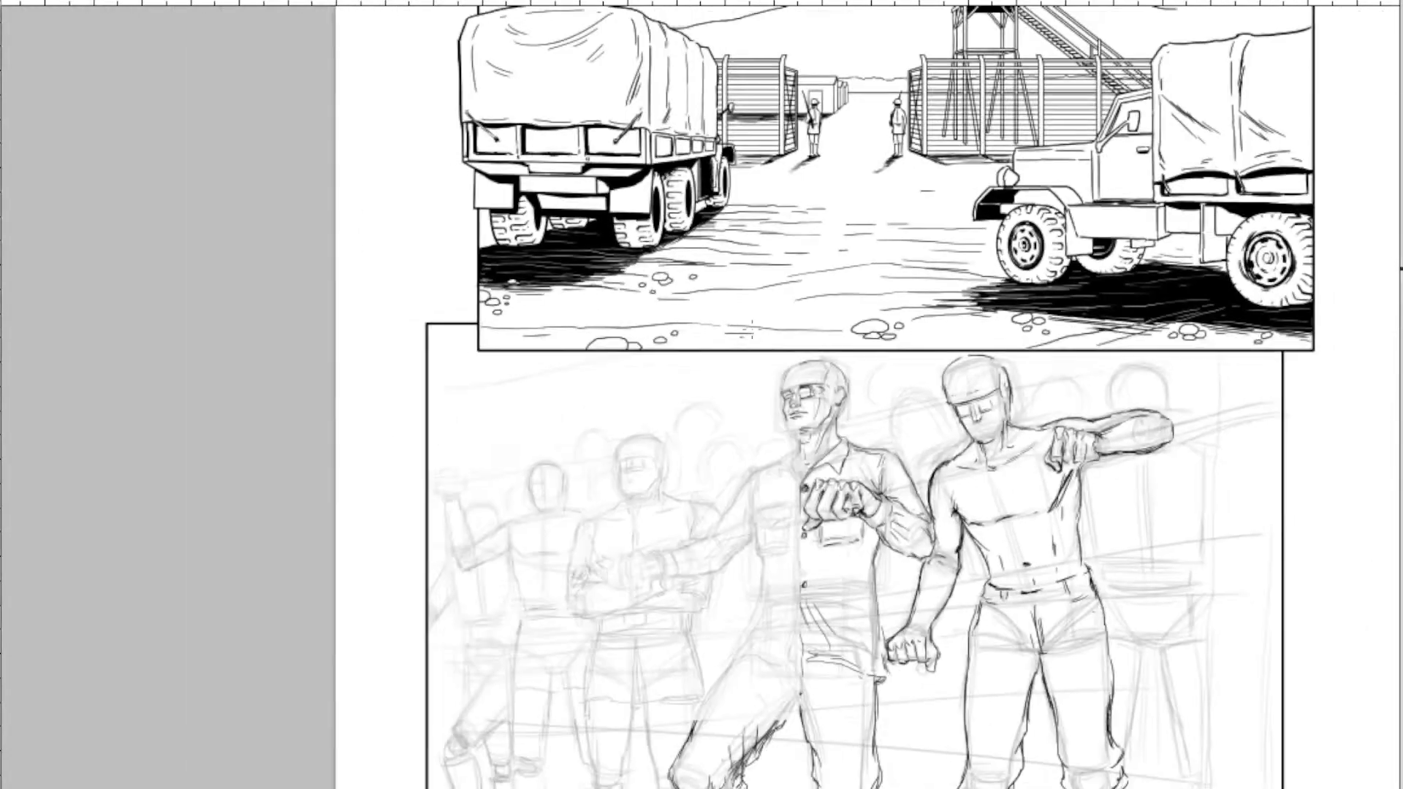
pyautogui.scroll(6, 752, 333)
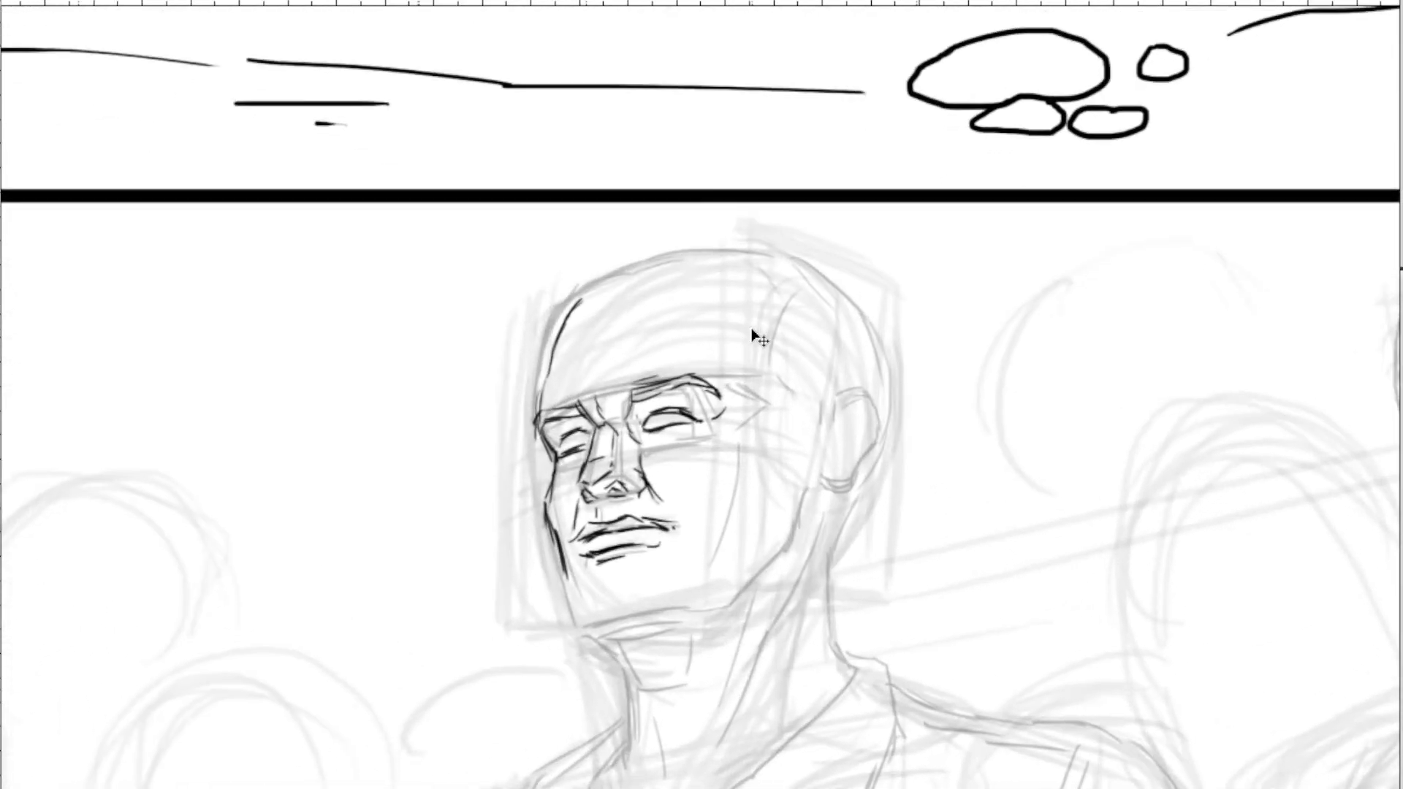
pyautogui.scroll(1, 752, 333)
pyautogui.moveTo(714, 446); pyautogui.dragTo(841, 272)
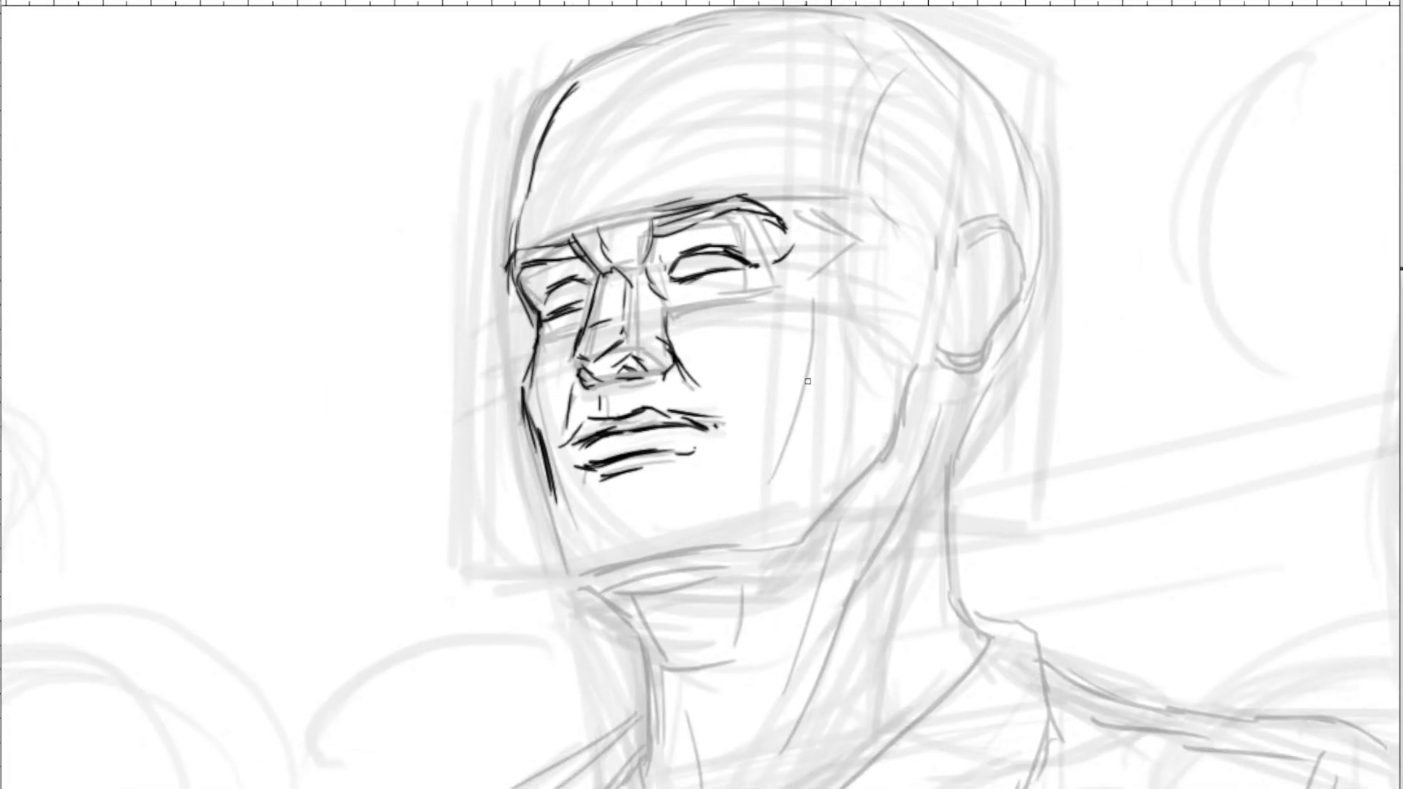
pyautogui.moveTo(744, 425); pyautogui.dragTo(743, 458)
pyautogui.moveTo(597, 495)
pyautogui.mouseDown()
pyautogui.moveTo(671, 476)
pyautogui.moveTo(701, 444)
pyautogui.moveTo(681, 404)
pyautogui.mouseUp()
pyautogui.moveTo(592, 430)
pyautogui.mouseDown()
pyautogui.moveTo(553, 417)
pyautogui.moveTo(564, 450)
pyautogui.mouseUp()
pyautogui.moveTo(548, 396)
pyautogui.mouseDown()
pyautogui.moveTo(587, 515)
pyautogui.moveTo(600, 499)
pyautogui.moveTo(599, 512)
pyautogui.moveTo(626, 514)
pyautogui.moveTo(673, 497)
pyautogui.mouseUp()
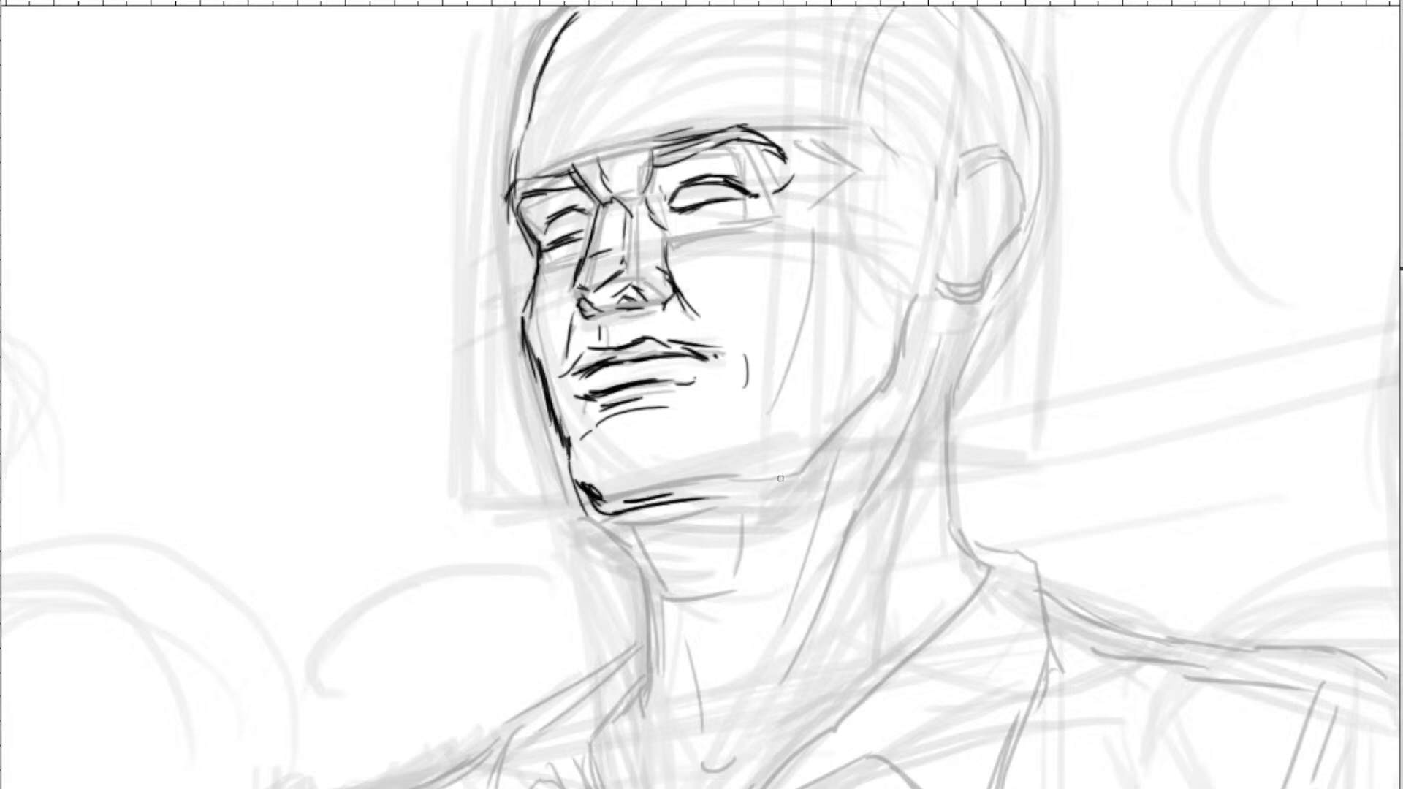
# Draw the central man's jawline from under the chin around the jaw corner up towards the ear.
pyautogui.moveTo(769, 482); pyautogui.dragTo(835, 448)
pyautogui.moveTo(811, 467); pyautogui.dragTo(882, 391)
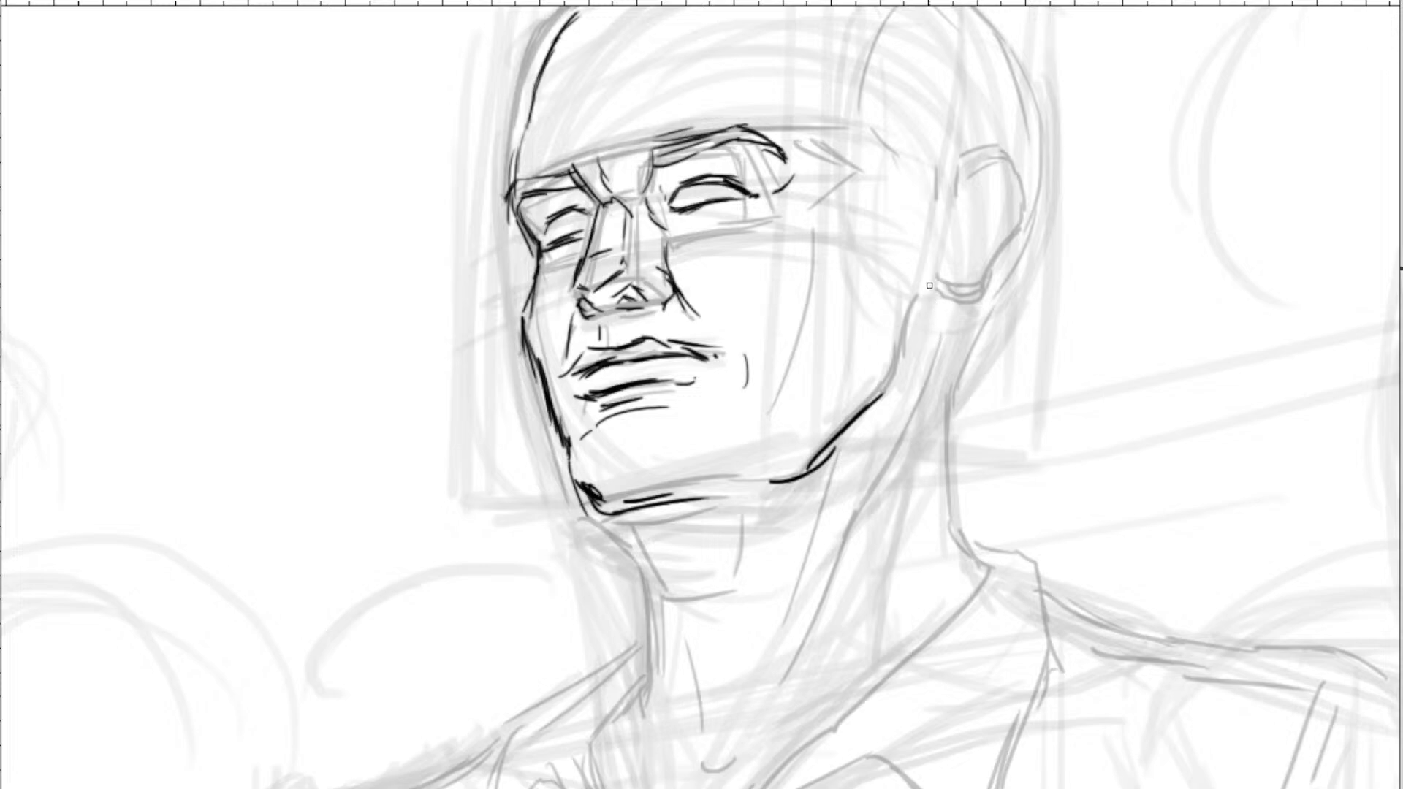
pyautogui.moveTo(929, 285); pyautogui.dragTo(893, 360)
# Draw the central man's ear with its lobe, outer rim and inner folds.
pyautogui.moveTo(937, 282)
pyautogui.mouseDown()
pyautogui.moveTo(973, 292)
pyautogui.moveTo(1027, 212)
pyautogui.moveTo(976, 150)
pyautogui.moveTo(1007, 143)
pyautogui.moveTo(1027, 214)
pyautogui.mouseUp()
pyautogui.moveTo(994, 166)
pyautogui.mouseDown()
pyautogui.moveTo(965, 206)
pyautogui.moveTo(1018, 203)
pyautogui.moveTo(1001, 193)
pyautogui.moveTo(961, 256)
pyautogui.mouseUp()
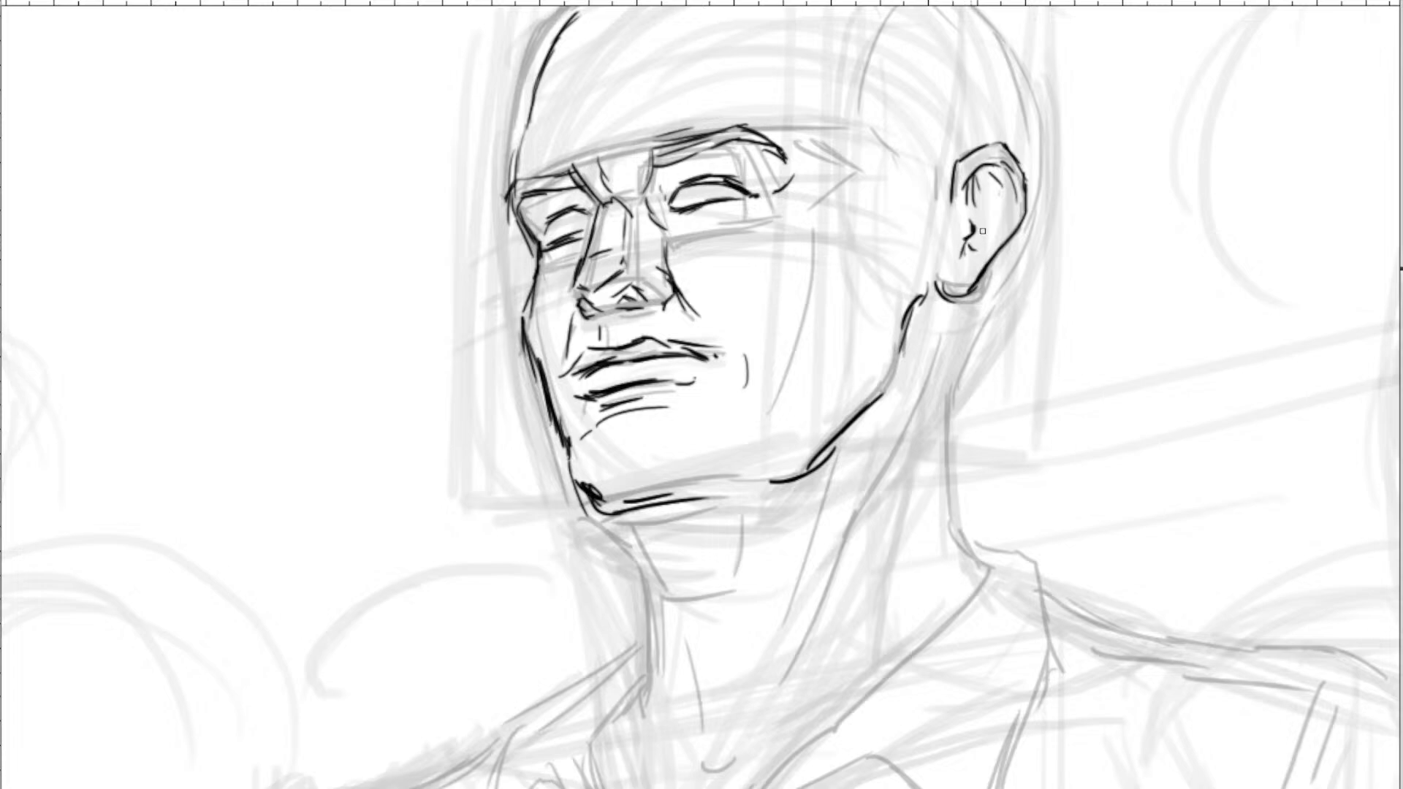
pyautogui.moveTo(988, 197)
pyautogui.mouseDown()
pyautogui.moveTo(980, 227)
pyautogui.moveTo(1001, 197)
pyautogui.mouseUp()
pyautogui.moveTo(994, 206); pyautogui.dragTo(983, 232)
# Draw a neck line below the ear and the front of the throat running down from under the chin.
pyautogui.moveTo(962, 304); pyautogui.dragTo(954, 369)
pyautogui.scroll(-3, 679, 412)
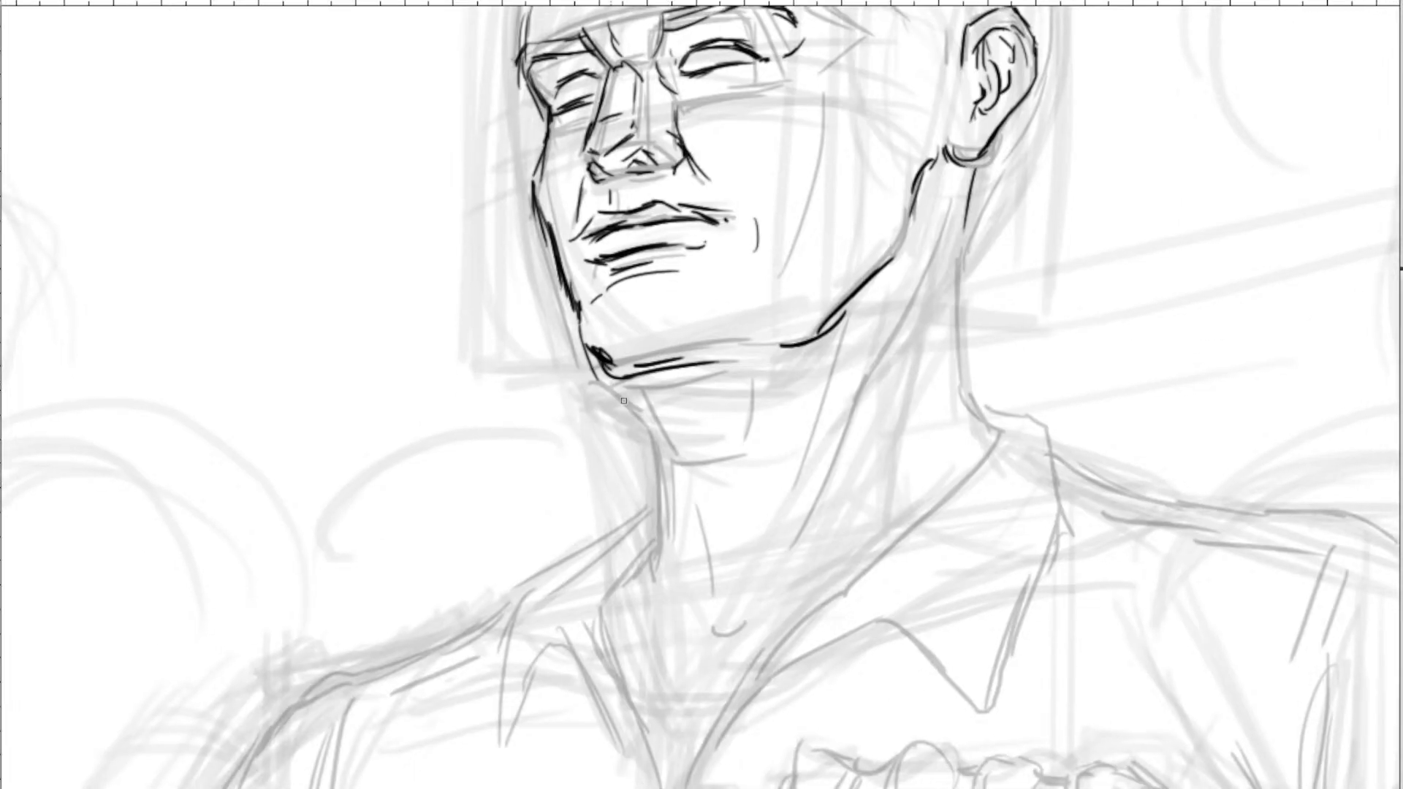
pyautogui.moveTo(613, 385); pyautogui.dragTo(670, 434)
pyautogui.moveTo(659, 430); pyautogui.dragTo(673, 460)
pyautogui.moveTo(663, 441); pyautogui.dragTo(683, 480)
pyautogui.moveTo(768, 401); pyautogui.dragTo(764, 428)
pyautogui.moveTo(648, 407)
pyautogui.mouseDown()
pyautogui.moveTo(663, 508)
pyautogui.moveTo(649, 529)
pyautogui.mouseUp()
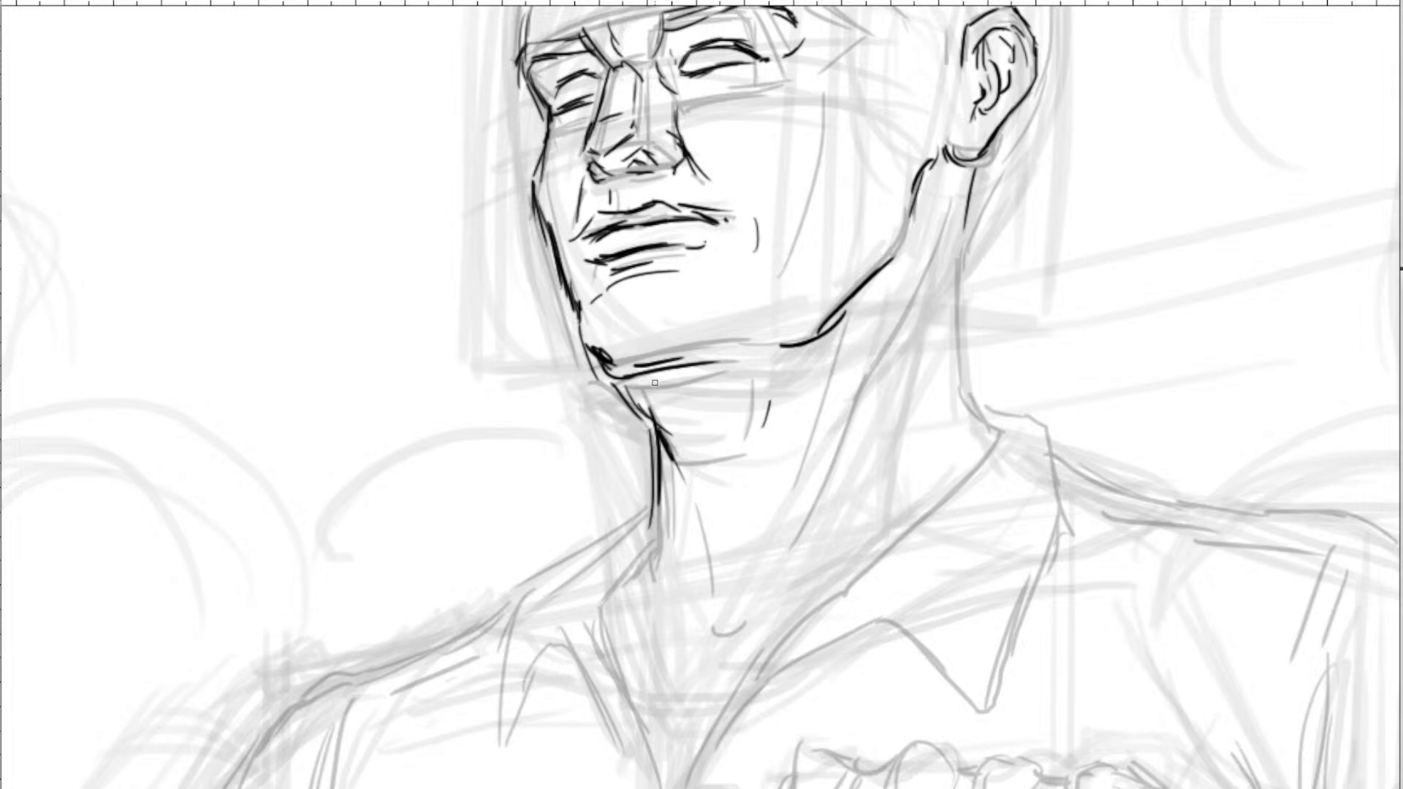
pyautogui.moveTo(649, 379)
pyautogui.mouseDown()
pyautogui.moveTo(680, 436)
pyautogui.moveTo(668, 490)
pyautogui.mouseUp()
# Draw the neck muscle strokes below the jaw and the back of the neck down to the collar.
pyautogui.moveTo(820, 369); pyautogui.dragTo(789, 431)
pyautogui.moveTo(957, 180); pyautogui.dragTo(865, 411)
pyautogui.moveTo(846, 339); pyautogui.dragTo(816, 435)
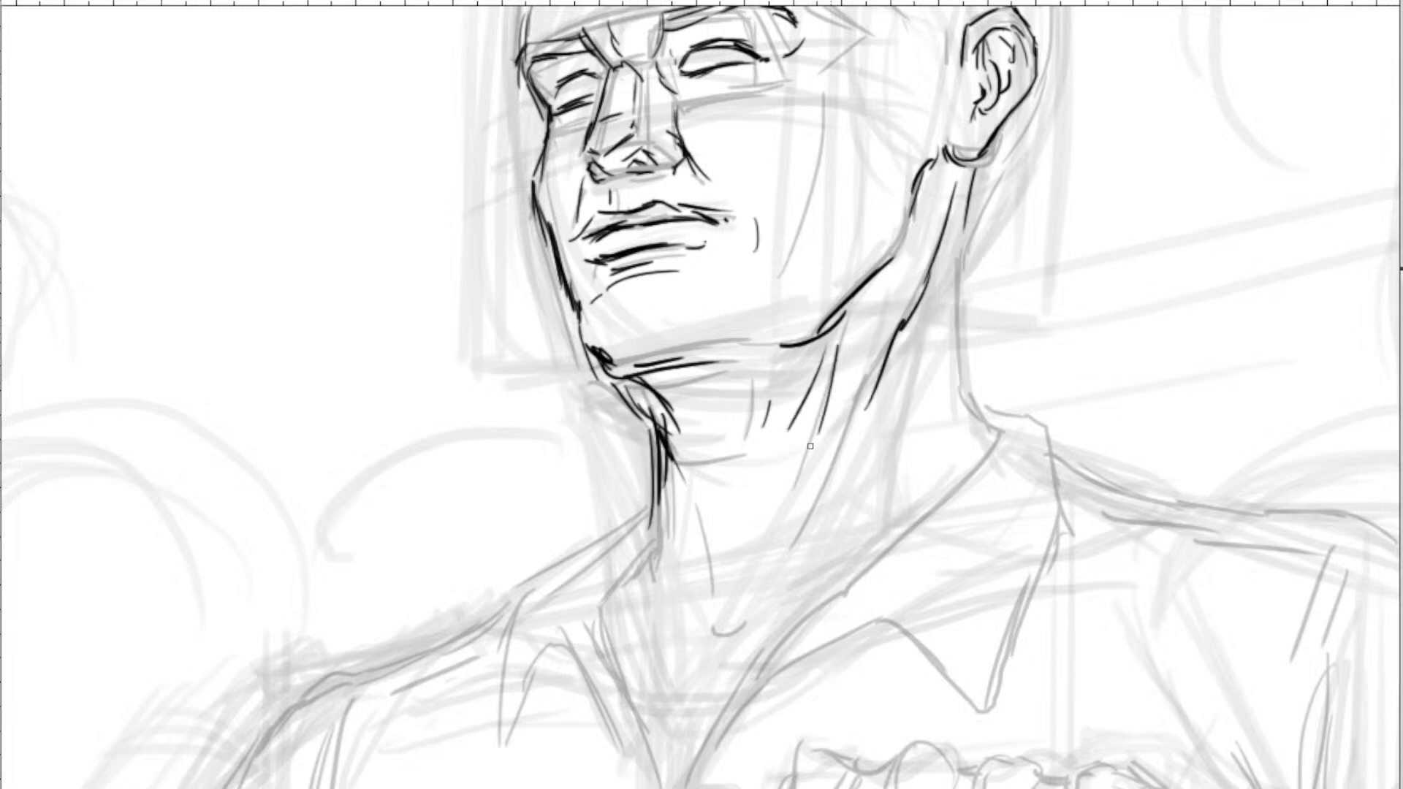
pyautogui.moveTo(958, 232)
pyautogui.mouseDown()
pyautogui.moveTo(950, 430)
pyautogui.moveTo(979, 433)
pyautogui.mouseUp()
# Extend the front neck line downward and add tendon strokes and the curved notch at the base of the throat.
pyautogui.moveTo(733, 426); pyautogui.dragTo(755, 269)
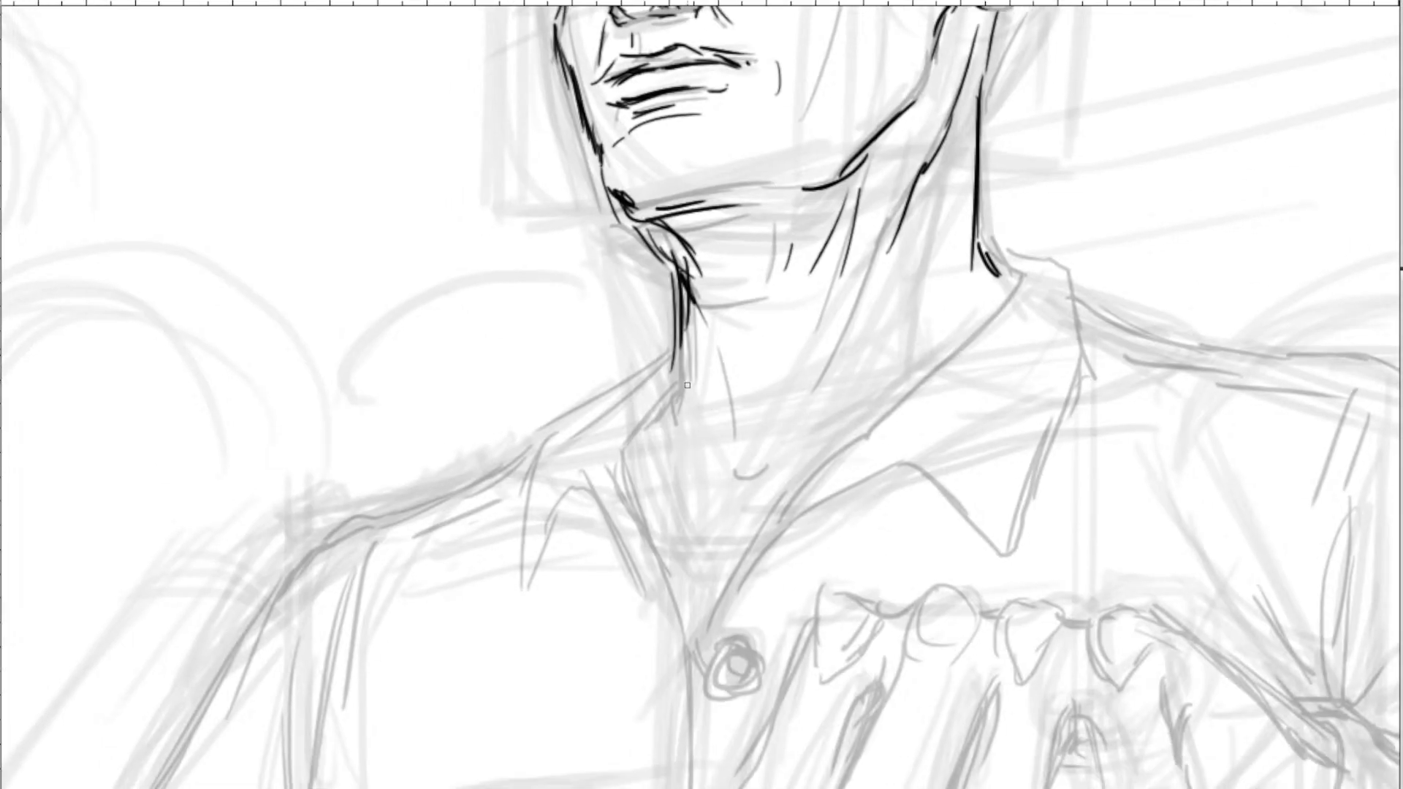
pyautogui.moveTo(689, 351); pyautogui.dragTo(687, 472)
pyautogui.moveTo(811, 359); pyautogui.dragTo(780, 447)
pyautogui.moveTo(700, 492); pyautogui.dragTo(746, 503)
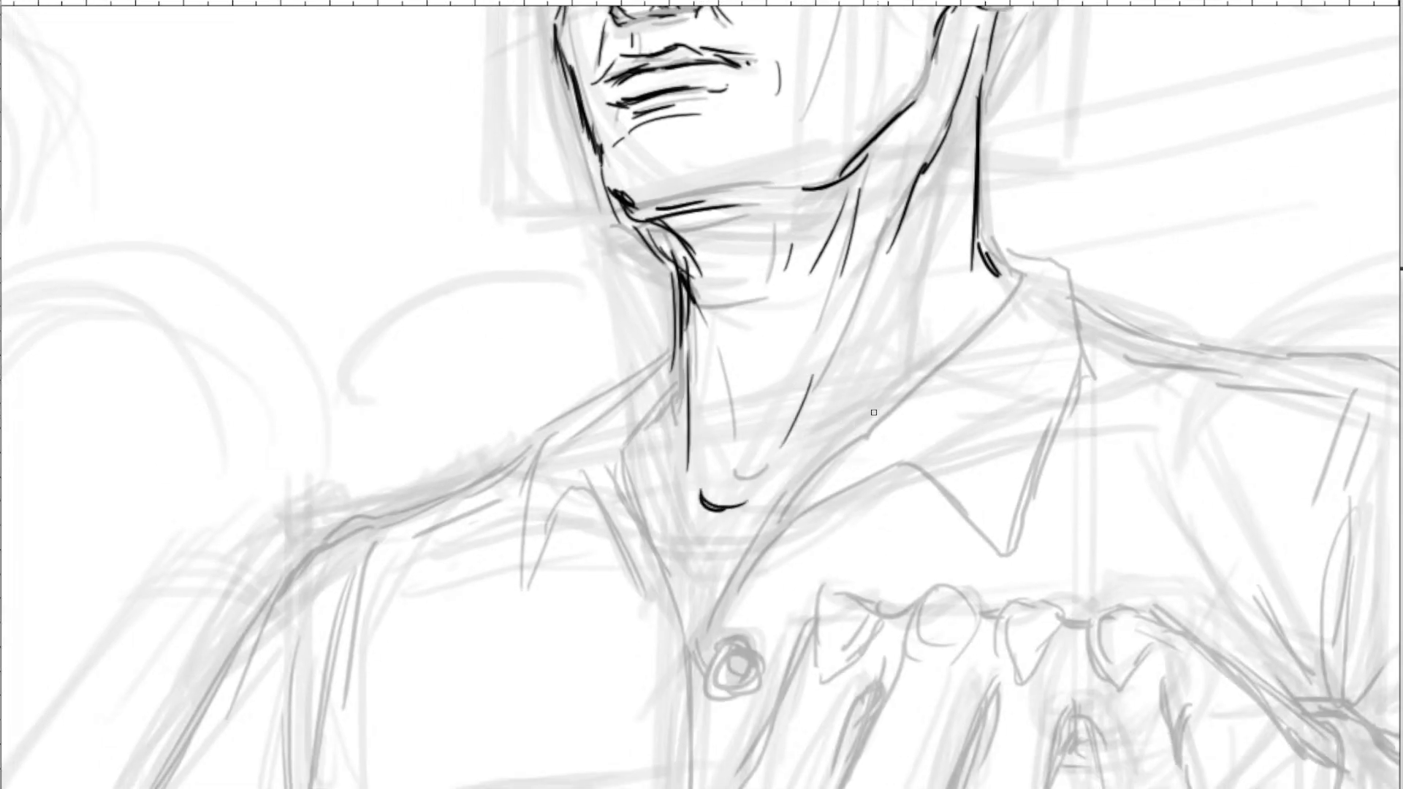
pyautogui.moveTo(840, 418); pyautogui.dragTo(860, 421)
pyautogui.moveTo(855, 335); pyautogui.dragTo(850, 368)
pyautogui.moveTo(923, 298); pyautogui.dragTo(883, 423)
pyautogui.moveTo(848, 377); pyautogui.dragTo(780, 606)
# Draw the hairline along the temple, the sideburn in front of the ear and the back of the head behind it.
pyautogui.scroll(-1, 819, 406)
pyautogui.scroll(-5, 824, 414)
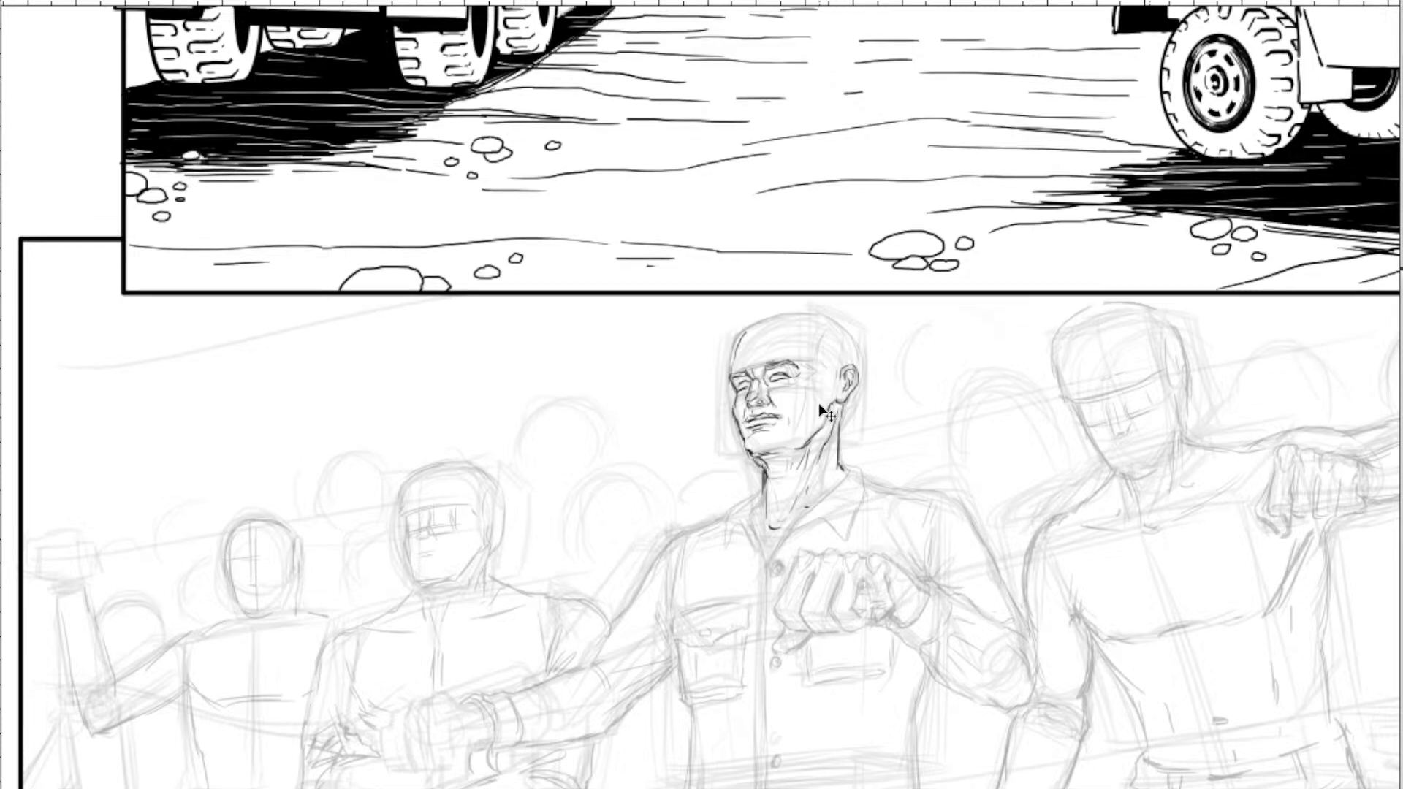
pyautogui.scroll(5, 819, 402)
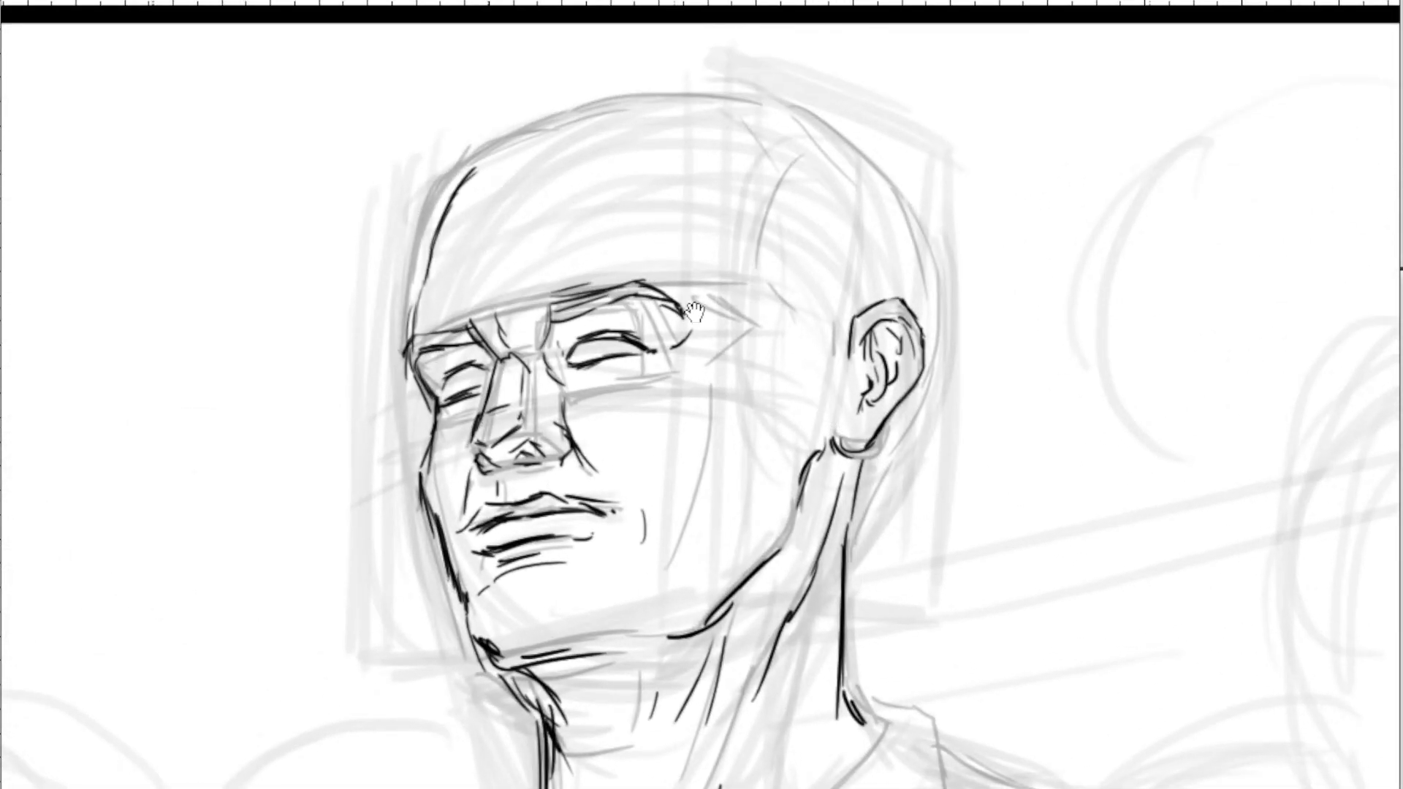
pyautogui.moveTo(694, 312); pyautogui.dragTo(828, 329)
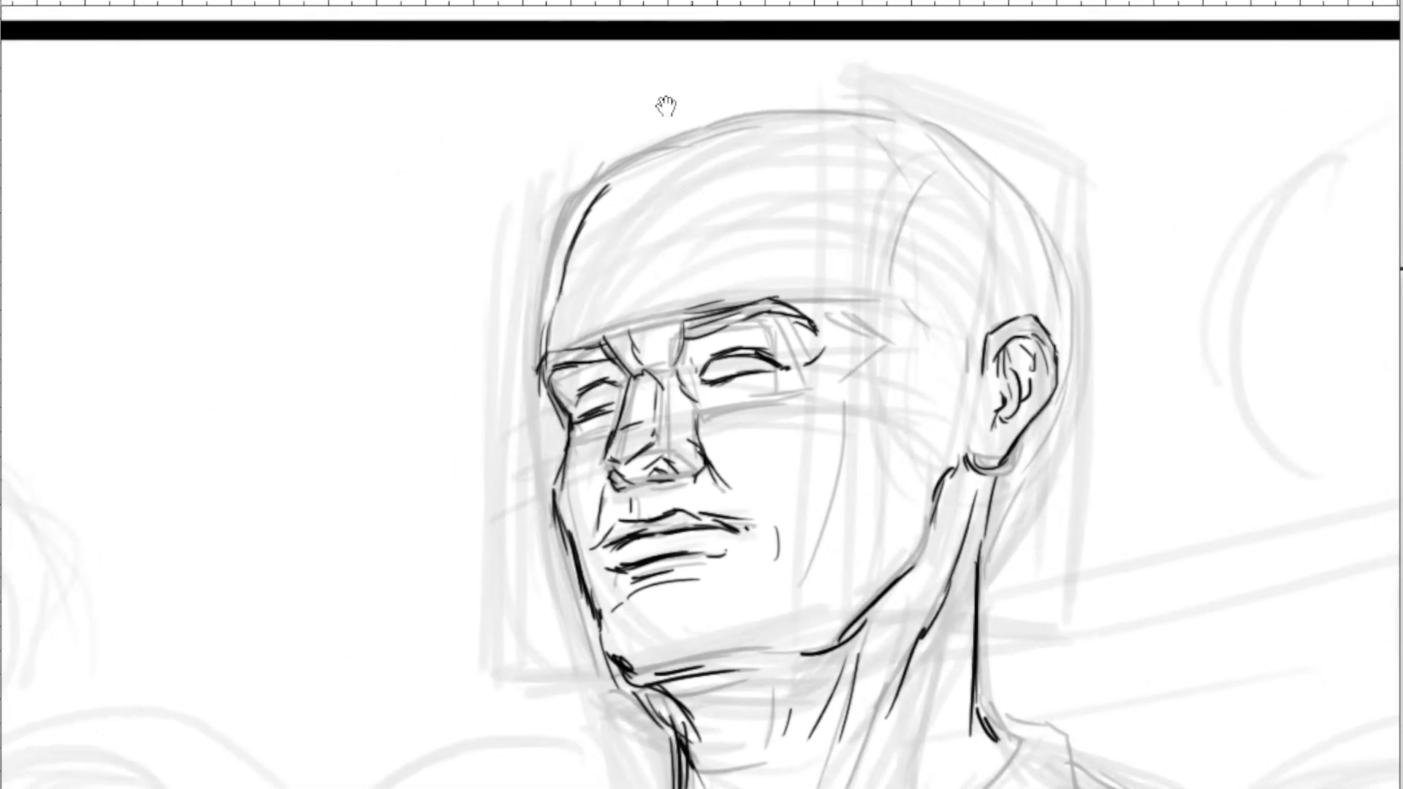
pyautogui.moveTo(813, 125); pyautogui.dragTo(797, 135)
pyautogui.moveTo(882, 142); pyautogui.dragTo(958, 333)
pyautogui.moveTo(937, 261); pyautogui.dragTo(1005, 322)
pyautogui.moveTo(1004, 477)
pyautogui.mouseDown()
pyautogui.moveTo(1065, 355)
pyautogui.moveTo(1059, 262)
pyautogui.mouseUp()
pyautogui.moveTo(1048, 207); pyautogui.dragTo(1058, 282)
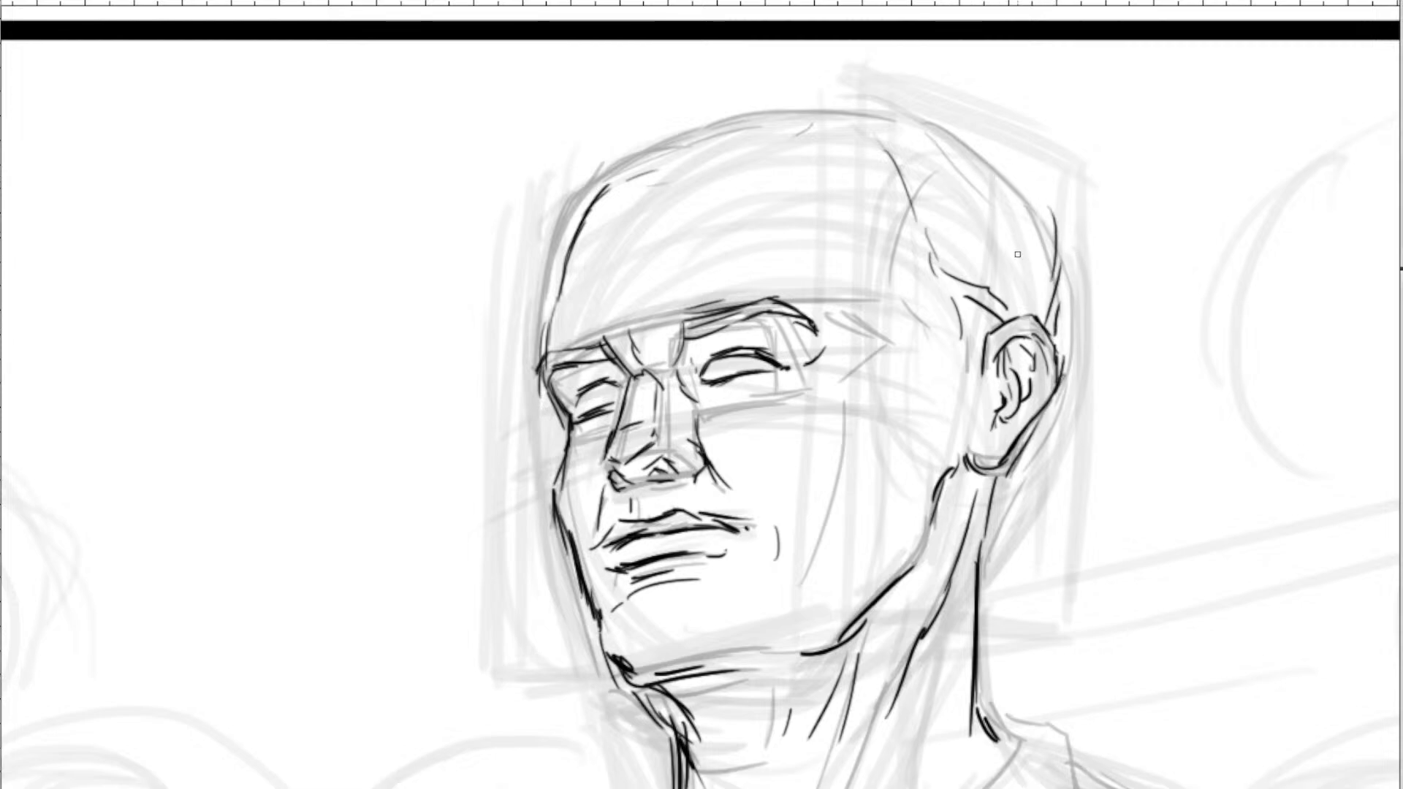
pyautogui.moveTo(972, 300); pyautogui.dragTo(963, 347)
pyautogui.moveTo(917, 178)
pyautogui.mouseDown()
pyautogui.moveTo(993, 244)
pyautogui.moveTo(1023, 322)
pyautogui.mouseUp()
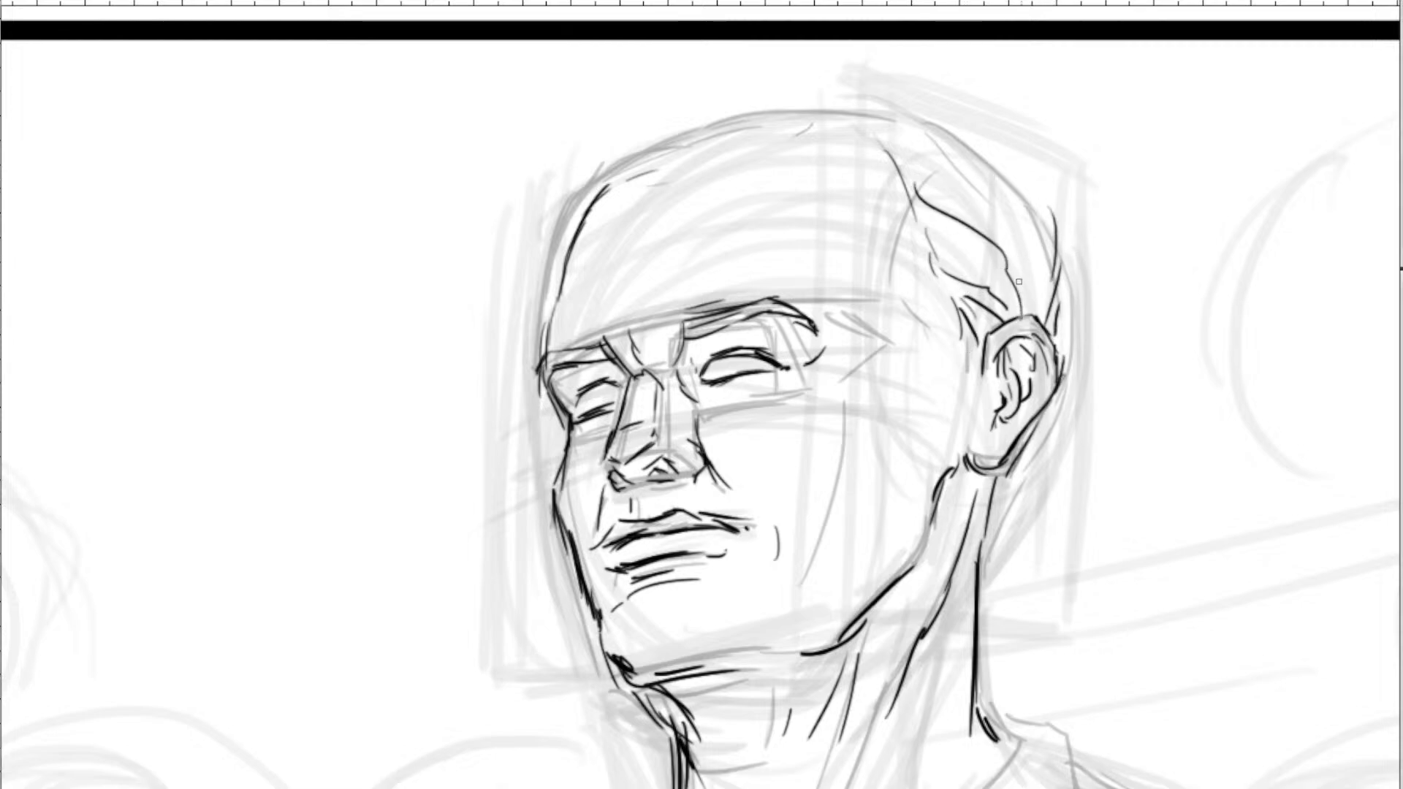
# Add hair strokes above the ear and outline the hair from the back of the head up to the crown.
pyautogui.moveTo(1007, 267); pyautogui.dragTo(1038, 306)
pyautogui.moveTo(1055, 255); pyautogui.dragTo(1058, 300)
pyautogui.moveTo(1060, 250)
pyautogui.mouseDown()
pyautogui.moveTo(1013, 126)
pyautogui.moveTo(783, 70)
pyautogui.mouseUp()
pyautogui.moveTo(782, 71)
pyautogui.mouseDown()
pyautogui.moveTo(630, 130)
pyautogui.moveTo(571, 182)
pyautogui.moveTo(558, 244)
pyautogui.mouseUp()
pyautogui.moveTo(618, 168); pyautogui.dragTo(565, 252)
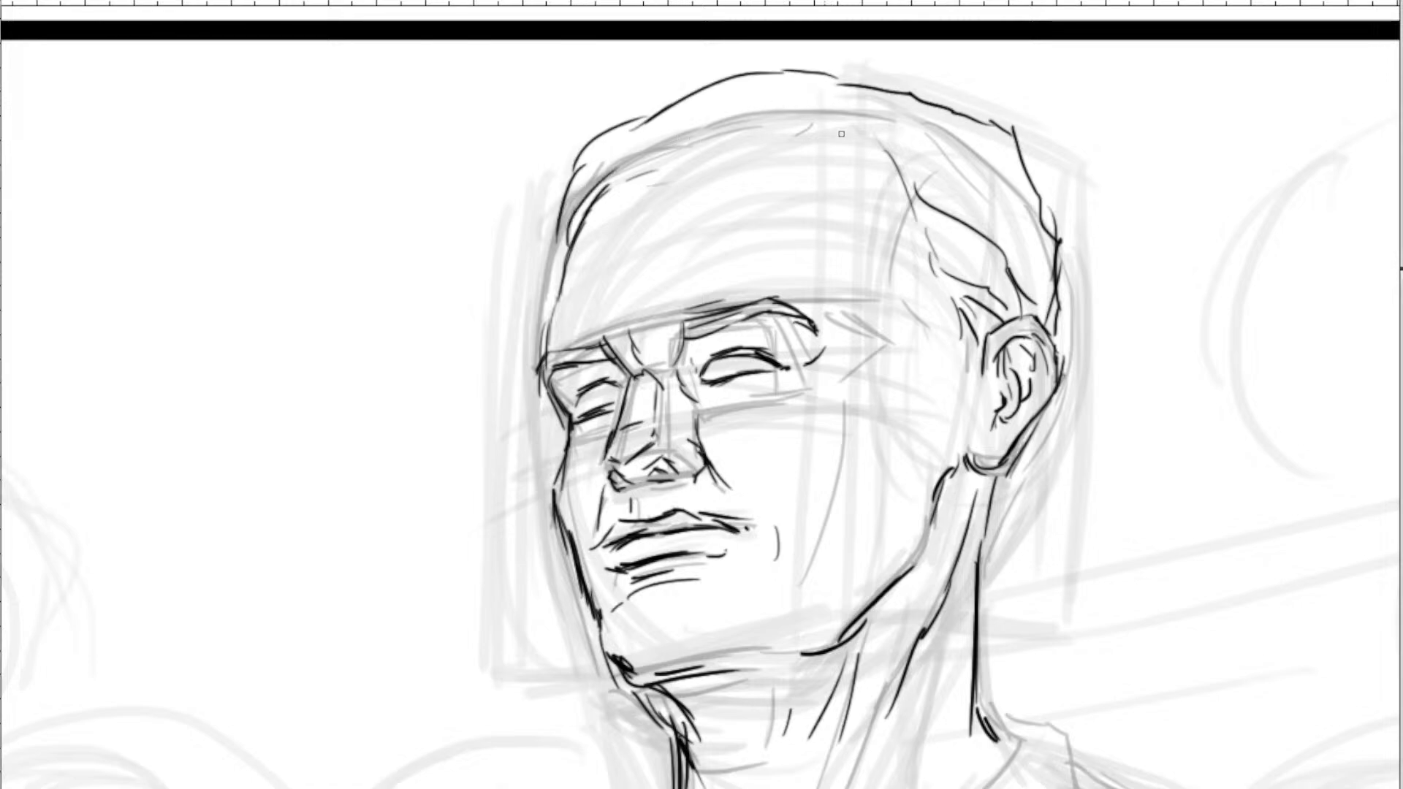
pyautogui.moveTo(839, 125); pyautogui.dragTo(777, 145)
pyautogui.hotkey('ctrl', 'z')
pyautogui.hotkey('ctrl', 'z')
pyautogui.hotkey('ctrl', 'z')
pyautogui.hotkey('ctrl', 'z')
pyautogui.hotkey('ctrl', 'z')
pyautogui.hotkey('ctrl', 'z')
pyautogui.hotkey('ctrl', 'z')
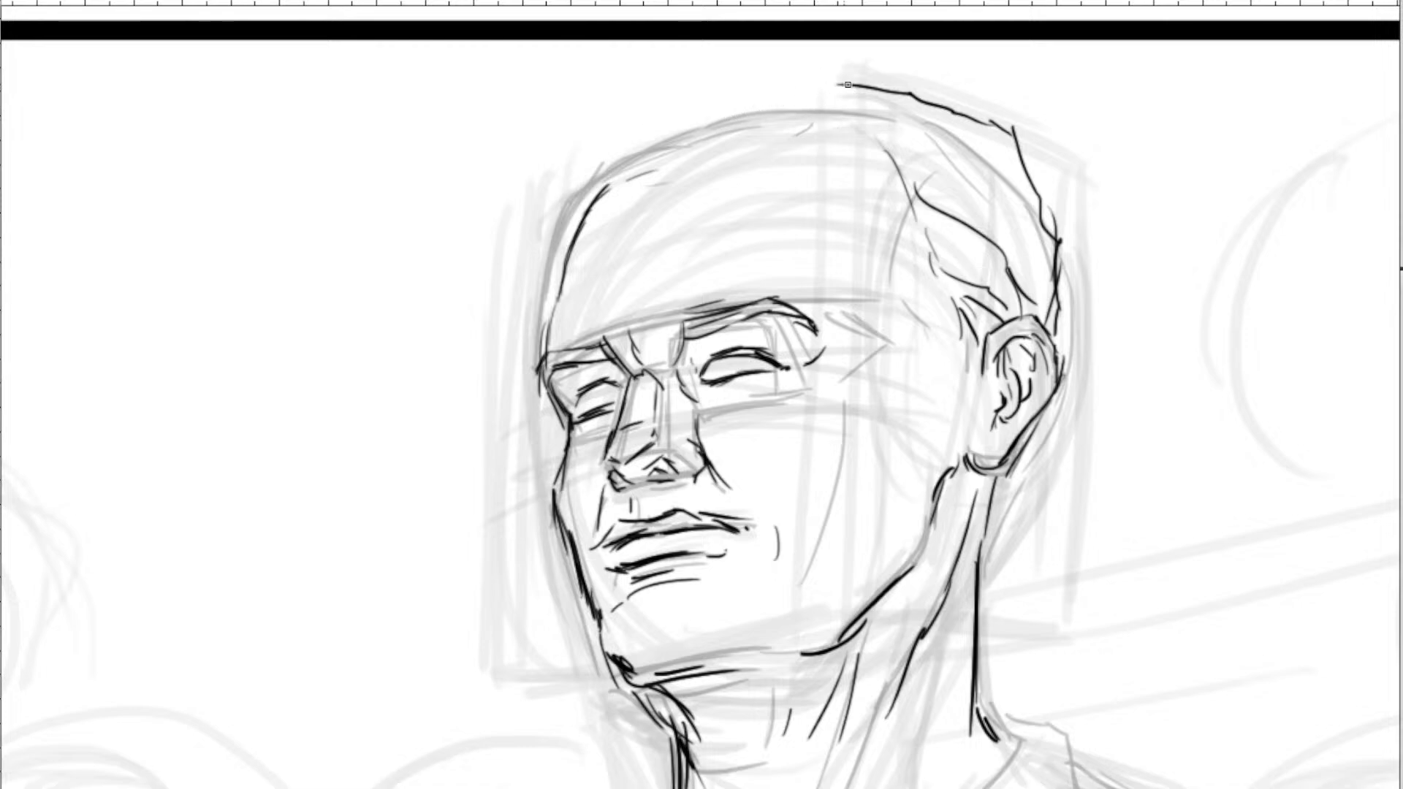
# Outline the top and front of the central man's hair and draw the swept hairline with strands along the side.
pyautogui.moveTo(851, 82)
pyautogui.mouseDown()
pyautogui.moveTo(796, 72)
pyautogui.moveTo(642, 121)
pyautogui.moveTo(583, 169)
pyautogui.mouseUp()
pyautogui.moveTo(599, 146)
pyautogui.mouseDown()
pyautogui.moveTo(567, 250)
pyautogui.moveTo(594, 215)
pyautogui.mouseUp()
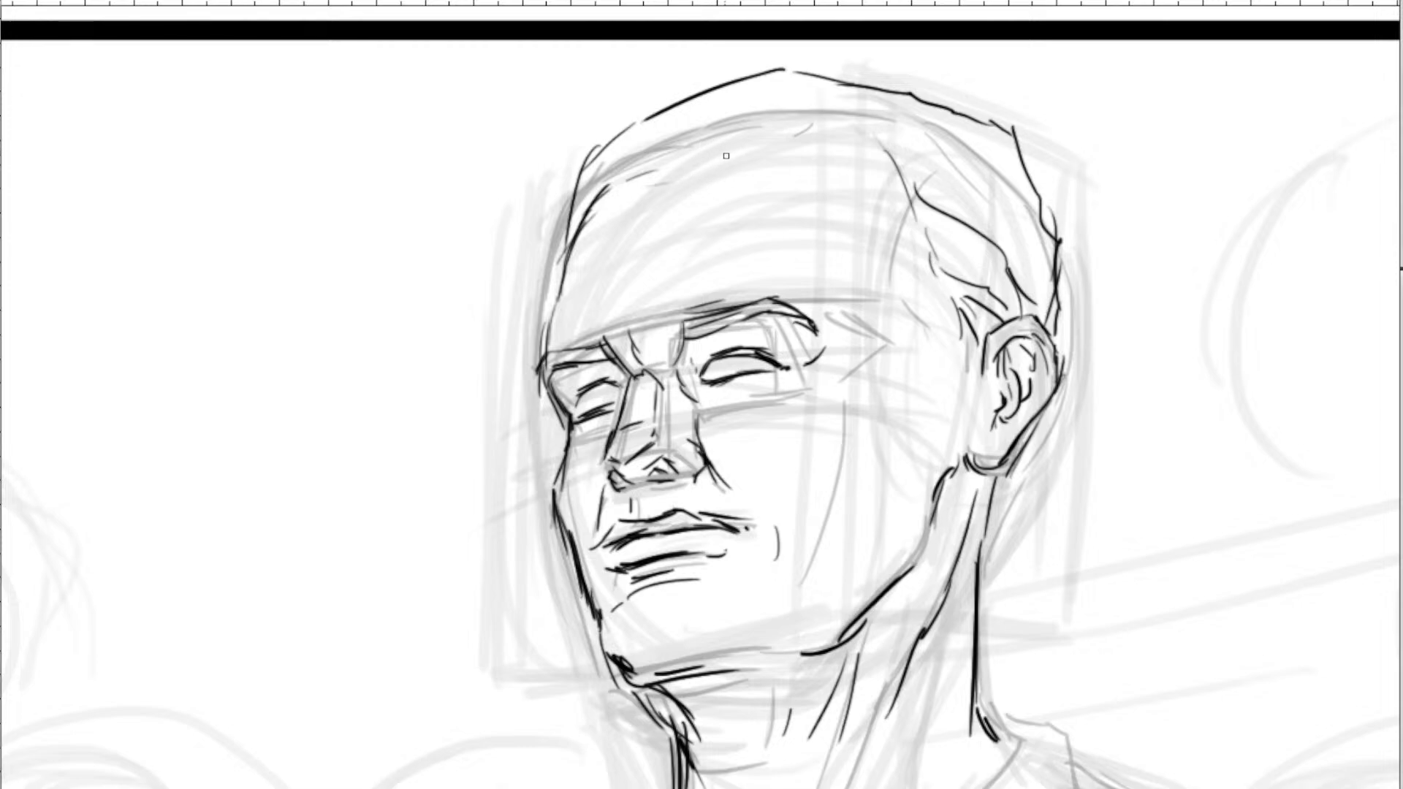
pyautogui.moveTo(628, 178); pyautogui.dragTo(720, 151)
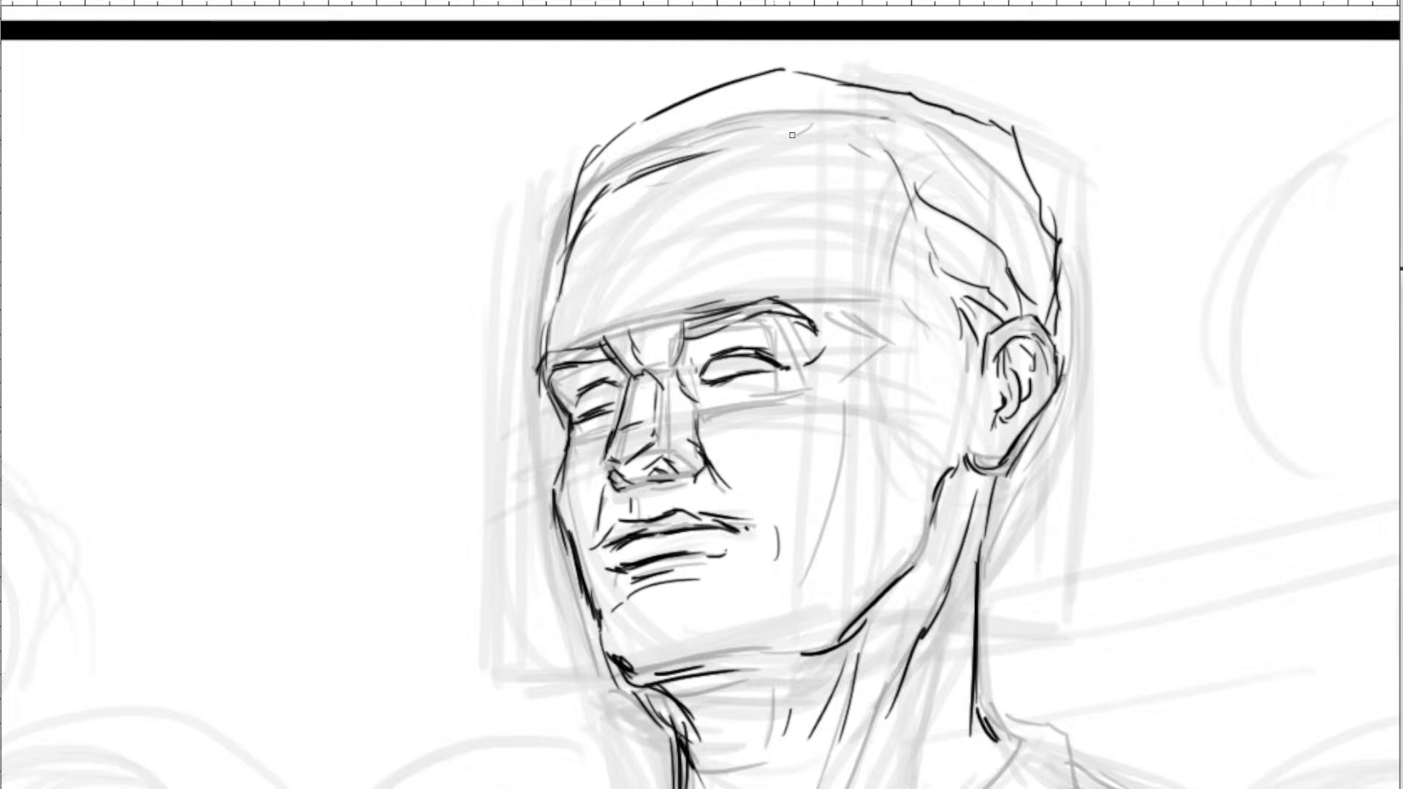
pyautogui.moveTo(829, 122)
pyautogui.mouseDown()
pyautogui.moveTo(774, 126)
pyautogui.moveTo(681, 203)
pyautogui.mouseUp()
pyautogui.moveTo(726, 151)
pyautogui.mouseDown()
pyautogui.moveTo(657, 198)
pyautogui.moveTo(607, 203)
pyautogui.moveTo(833, 138)
pyautogui.moveTo(914, 187)
pyautogui.moveTo(976, 190)
pyautogui.mouseUp()
pyautogui.moveTo(1040, 274); pyautogui.dragTo(976, 181)
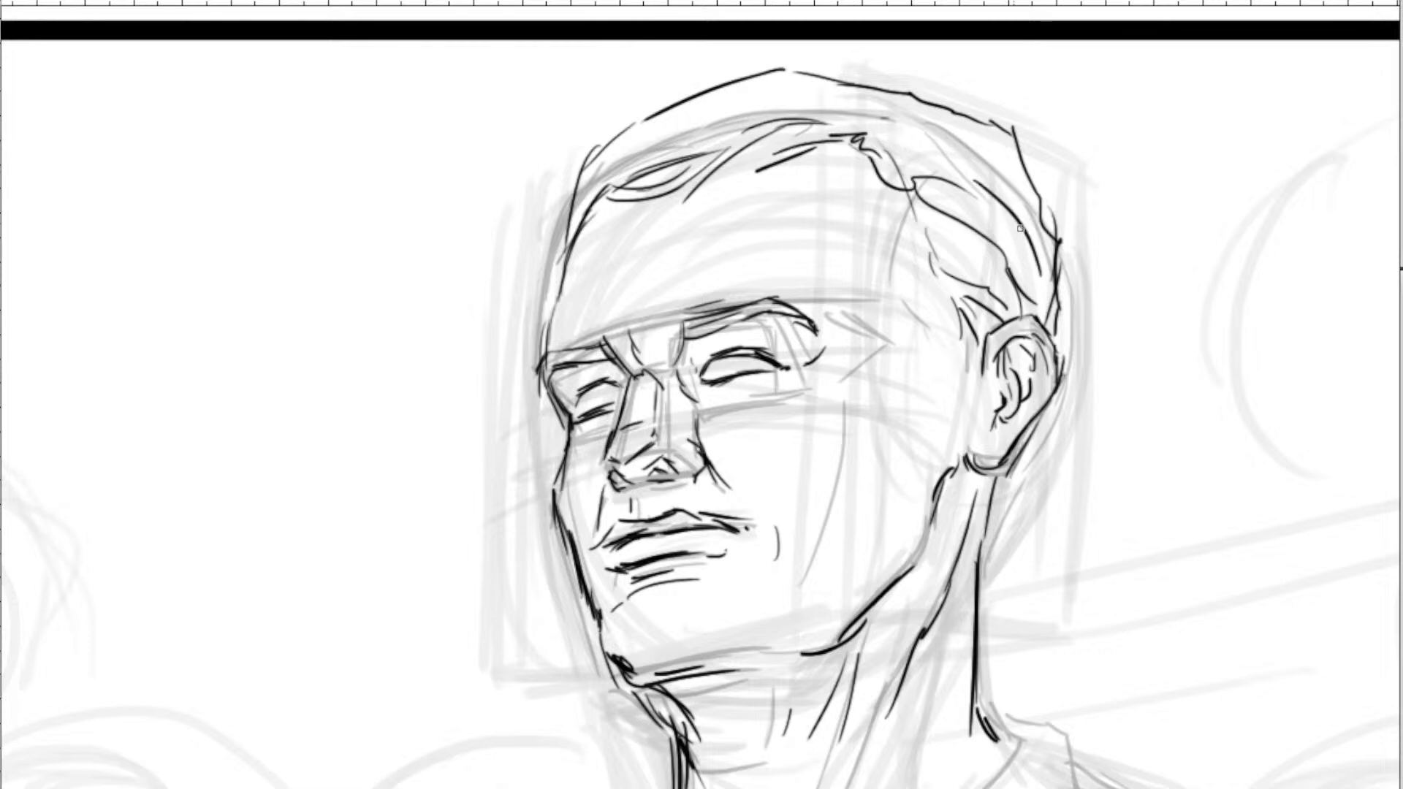
pyautogui.moveTo(1035, 225); pyautogui.dragTo(1013, 189)
# Draw the near side of the shirt collar, from the back of the neck around its point to the front opening.
pyautogui.scroll(-5, 877, 209)
pyautogui.scroll(-2, 880, 211)
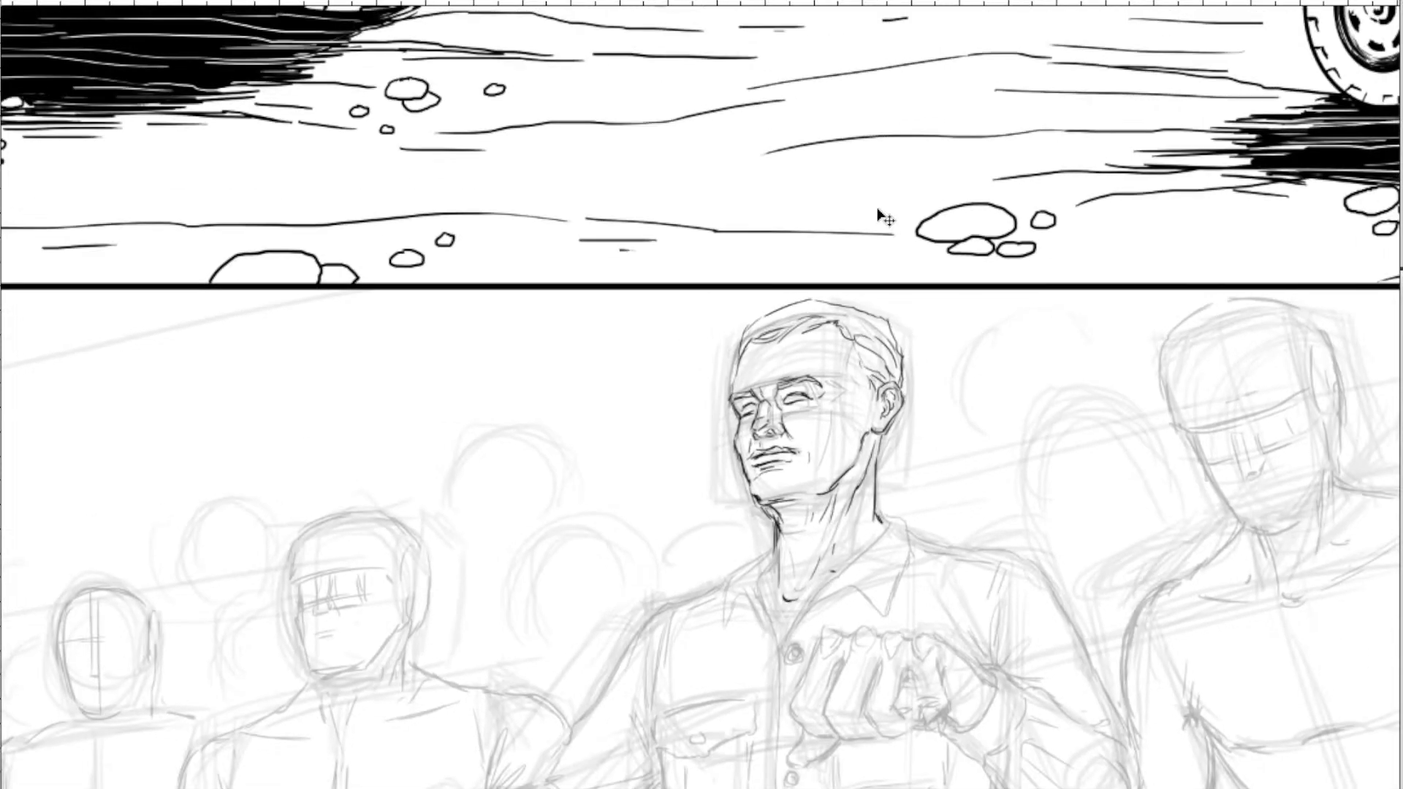
pyautogui.scroll(4, 879, 212)
pyautogui.moveTo(627, 486); pyautogui.dragTo(605, 277)
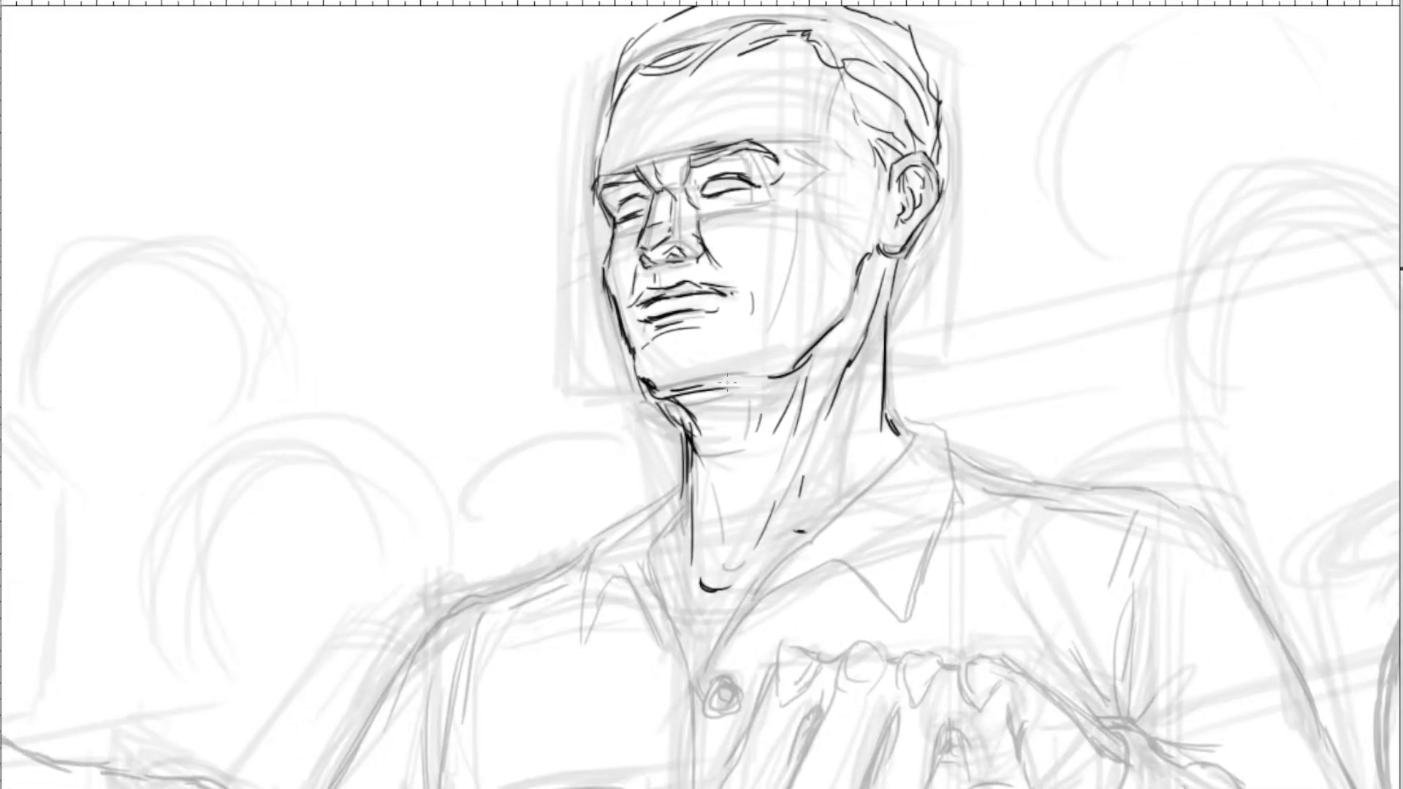
pyautogui.moveTo(770, 384); pyautogui.dragTo(744, 311)
pyautogui.moveTo(852, 337)
pyautogui.mouseDown()
pyautogui.moveTo(920, 362)
pyautogui.moveTo(932, 422)
pyautogui.moveTo(921, 380)
pyautogui.moveTo(912, 462)
pyautogui.mouseUp()
pyautogui.hotkey('ctrl', 'z')
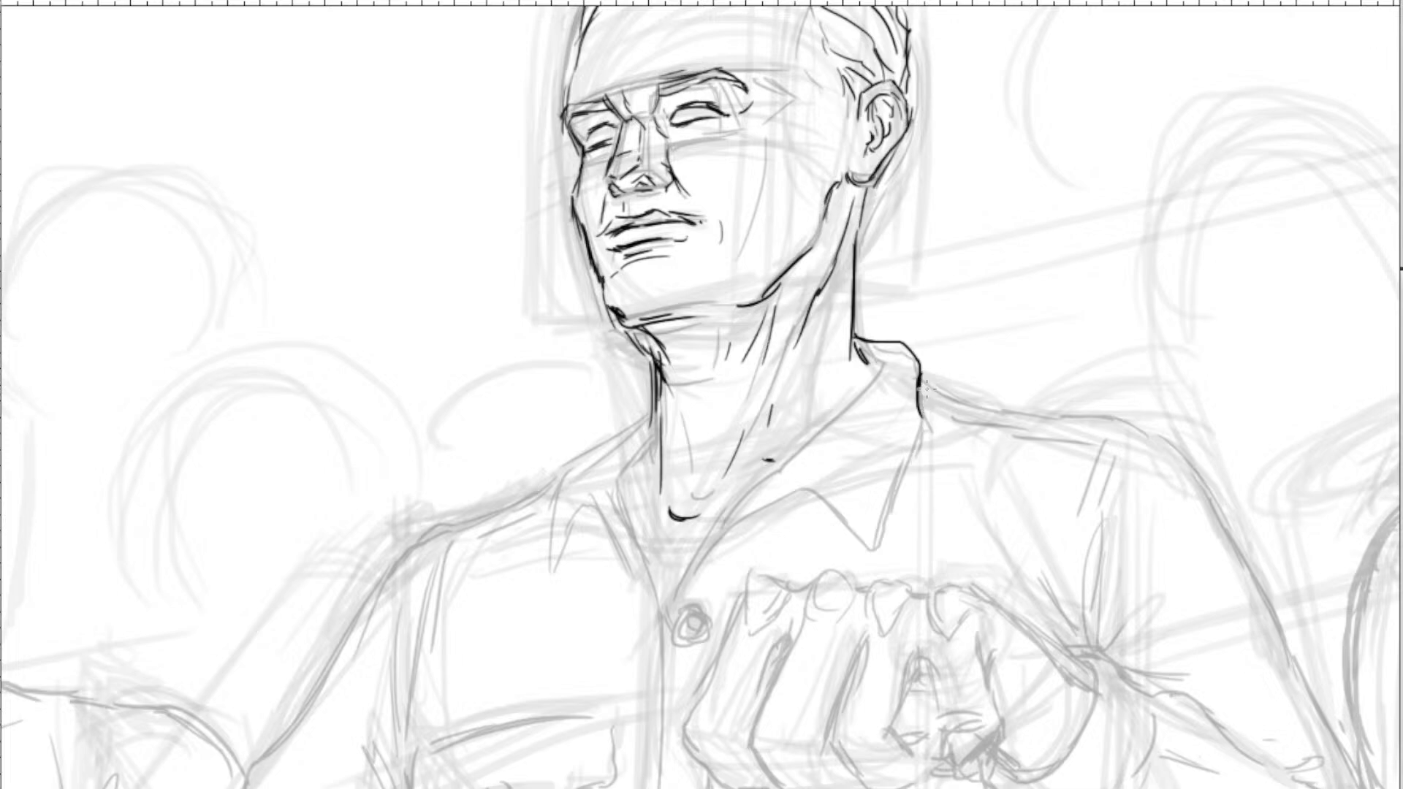
pyautogui.moveTo(925, 406)
pyautogui.mouseDown()
pyautogui.moveTo(942, 354)
pyautogui.moveTo(918, 424)
pyautogui.mouseUp()
pyautogui.moveTo(942, 365)
pyautogui.mouseDown()
pyautogui.moveTo(885, 490)
pyautogui.moveTo(800, 444)
pyautogui.moveTo(815, 438)
pyautogui.moveTo(787, 447)
pyautogui.moveTo(812, 439)
pyautogui.moveTo(725, 521)
pyautogui.moveTo(671, 545)
pyautogui.mouseUp()
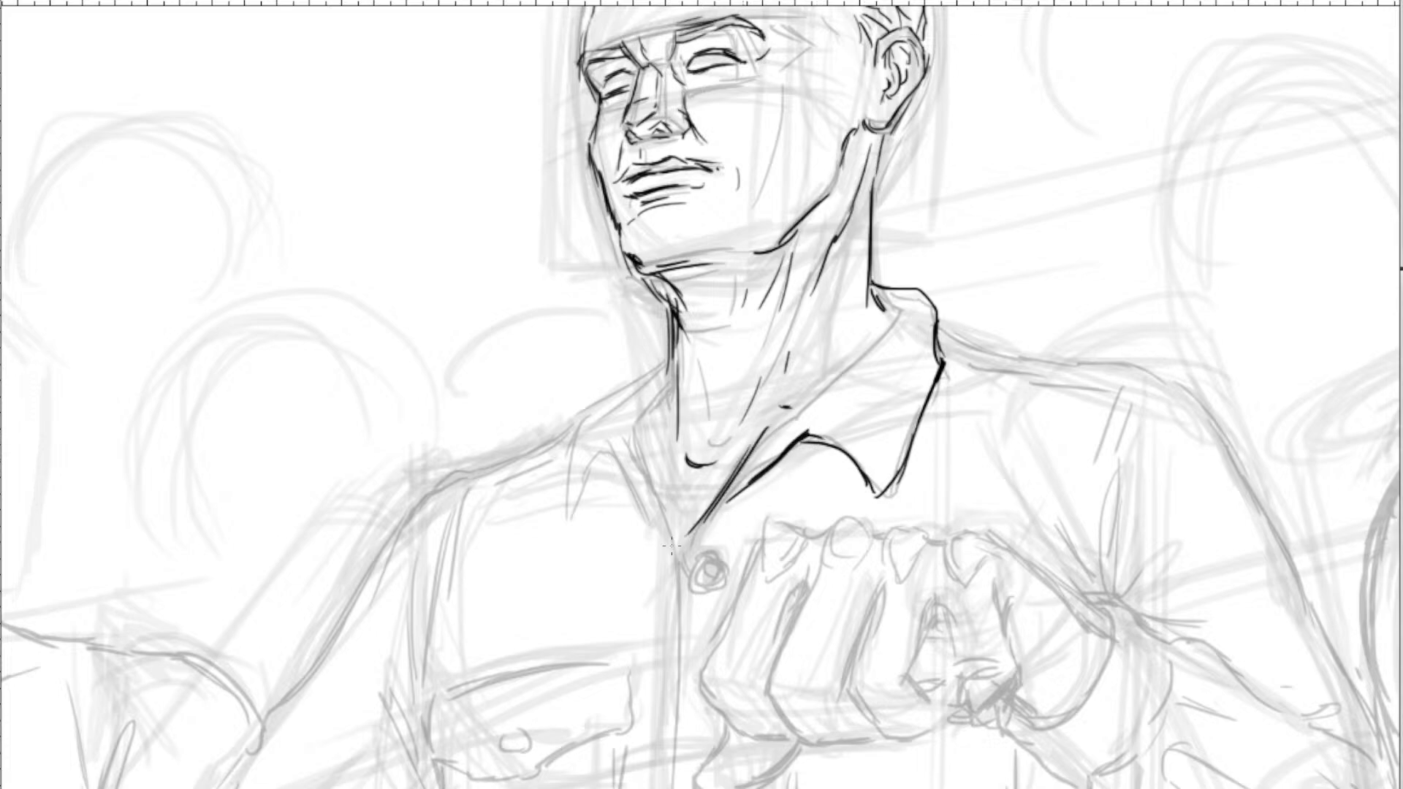
pyautogui.moveTo(770, 424)
pyautogui.mouseDown()
pyautogui.moveTo(826, 391)
pyautogui.moveTo(884, 311)
pyautogui.moveTo(841, 340)
pyautogui.mouseUp()
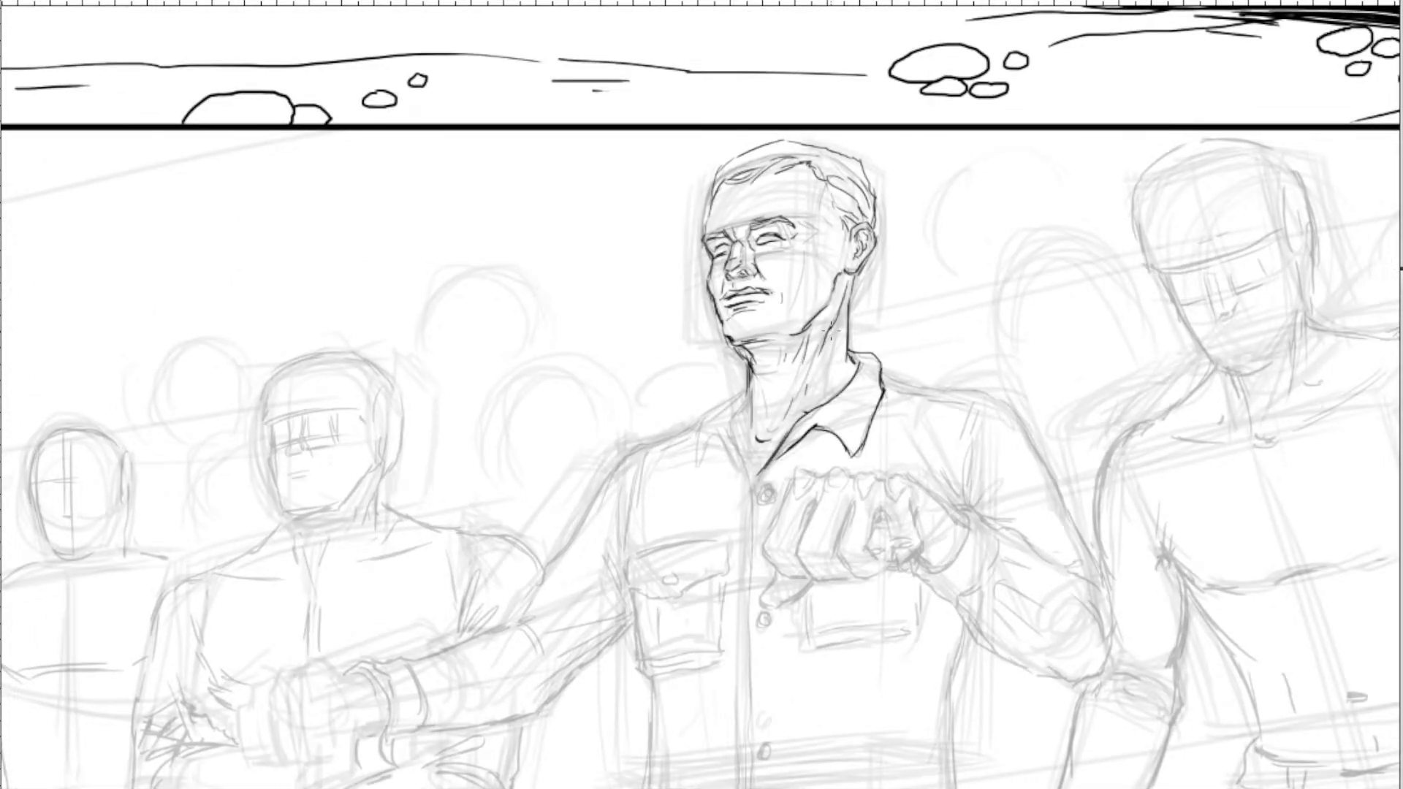
# Draw the far side of the central man's shirt collar from the neck down to its point.
pyautogui.hotkey('ctrl', '+')
pyautogui.hotkey('ctrl', '+')
pyautogui.moveTo(631, 425); pyautogui.dragTo(635, 370)
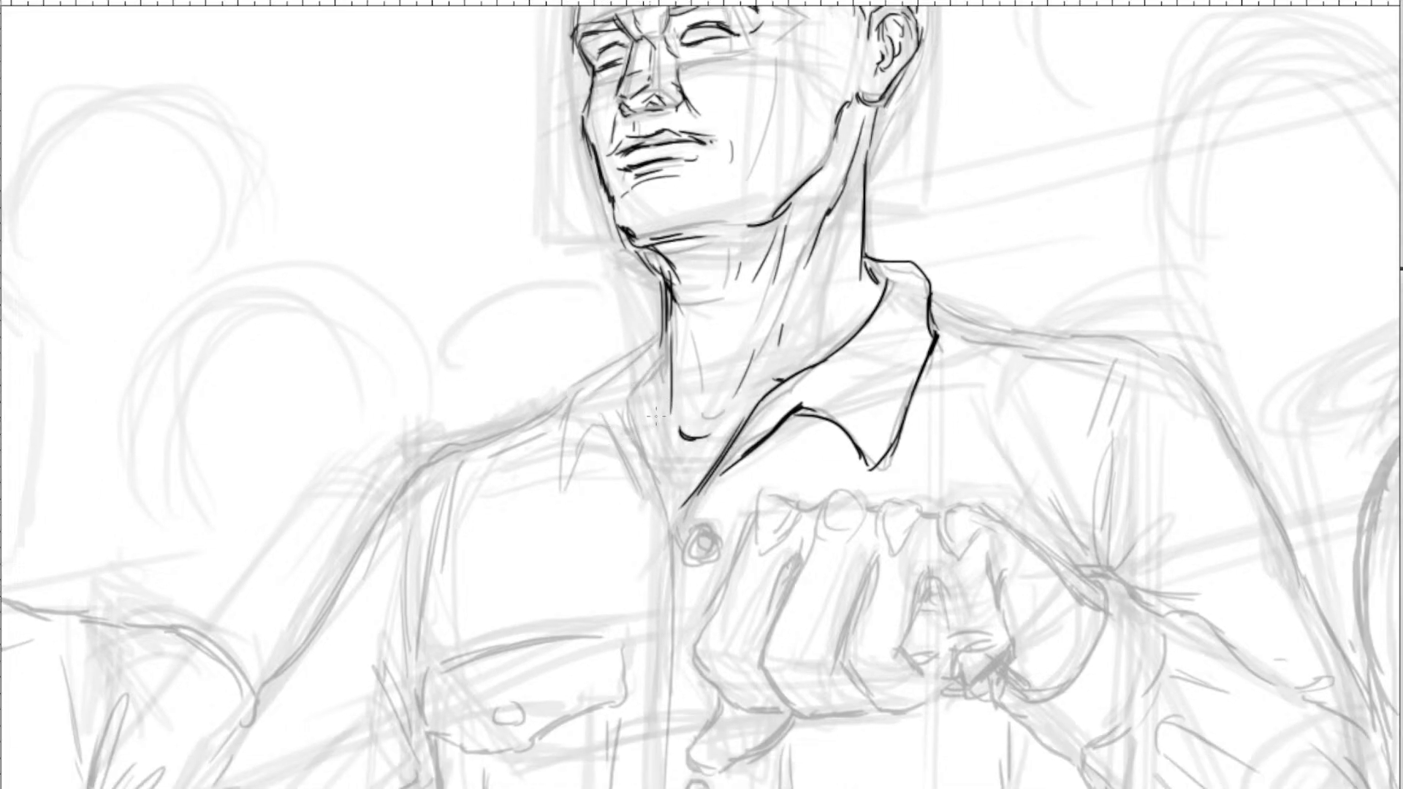
pyautogui.moveTo(662, 371)
pyautogui.mouseDown()
pyautogui.moveTo(669, 399)
pyautogui.moveTo(651, 418)
pyautogui.moveTo(679, 496)
pyautogui.mouseUp()
pyautogui.moveTo(588, 438)
pyautogui.mouseDown()
pyautogui.moveTo(607, 414)
pyautogui.moveTo(633, 442)
pyautogui.mouseUp()
pyautogui.moveTo(587, 397)
pyautogui.mouseDown()
pyautogui.moveTo(636, 443)
pyautogui.moveTo(623, 365)
pyautogui.moveTo(652, 338)
pyautogui.moveTo(571, 464)
pyautogui.moveTo(572, 496)
pyautogui.moveTo(585, 439)
pyautogui.mouseUp()
pyautogui.moveTo(580, 452); pyautogui.dragTo(604, 435)
# Draw the inner edge of the collar opening and start the shirt's front placket below the neck.
pyautogui.moveTo(633, 431); pyautogui.dragTo(657, 479)
pyautogui.moveTo(759, 408); pyautogui.dragTo(751, 321)
pyautogui.moveTo(850, 367); pyautogui.dragTo(856, 400)
pyautogui.moveTo(857, 399); pyautogui.dragTo(871, 380)
pyautogui.moveTo(665, 433)
pyautogui.mouseDown()
pyautogui.moveTo(683, 391)
pyautogui.moveTo(712, 485)
pyautogui.mouseUp()
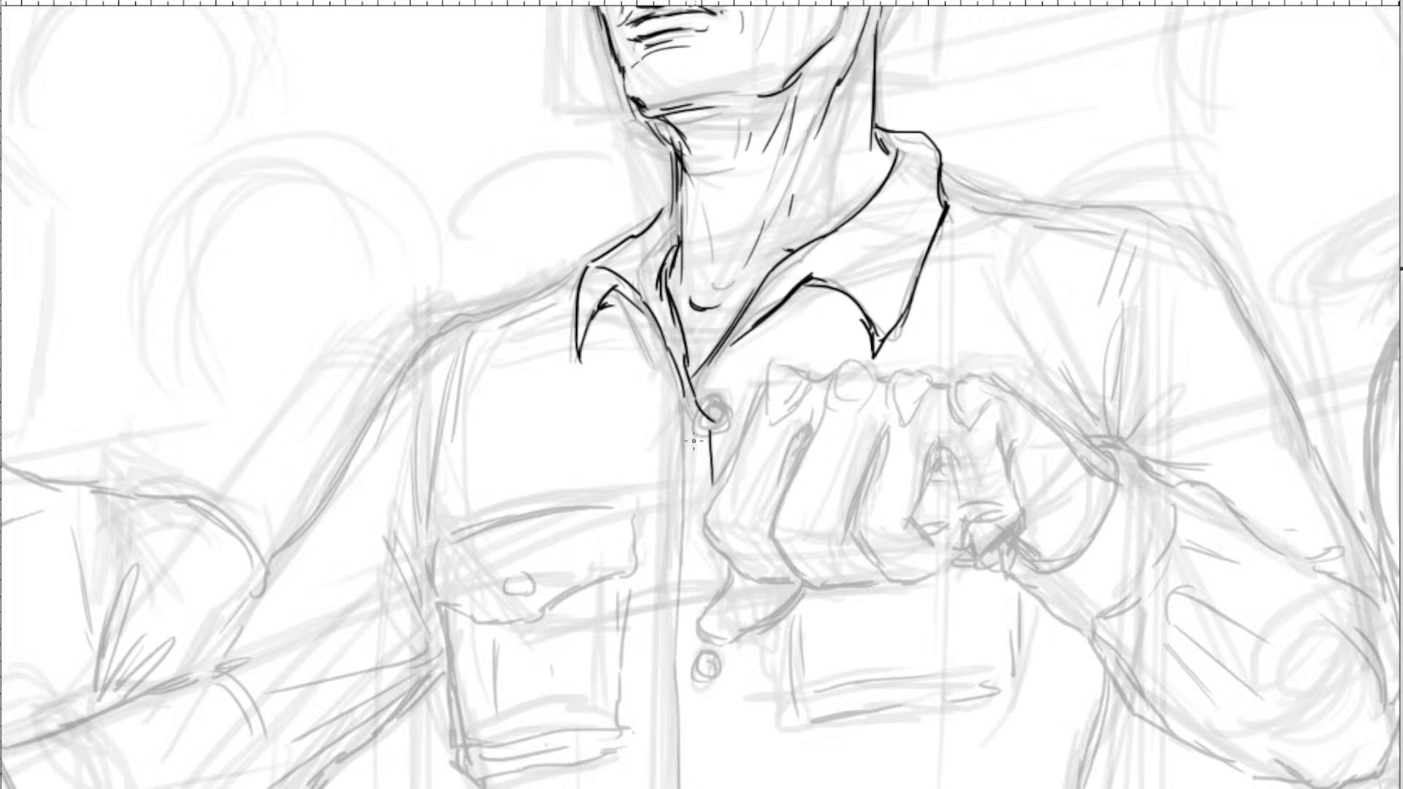
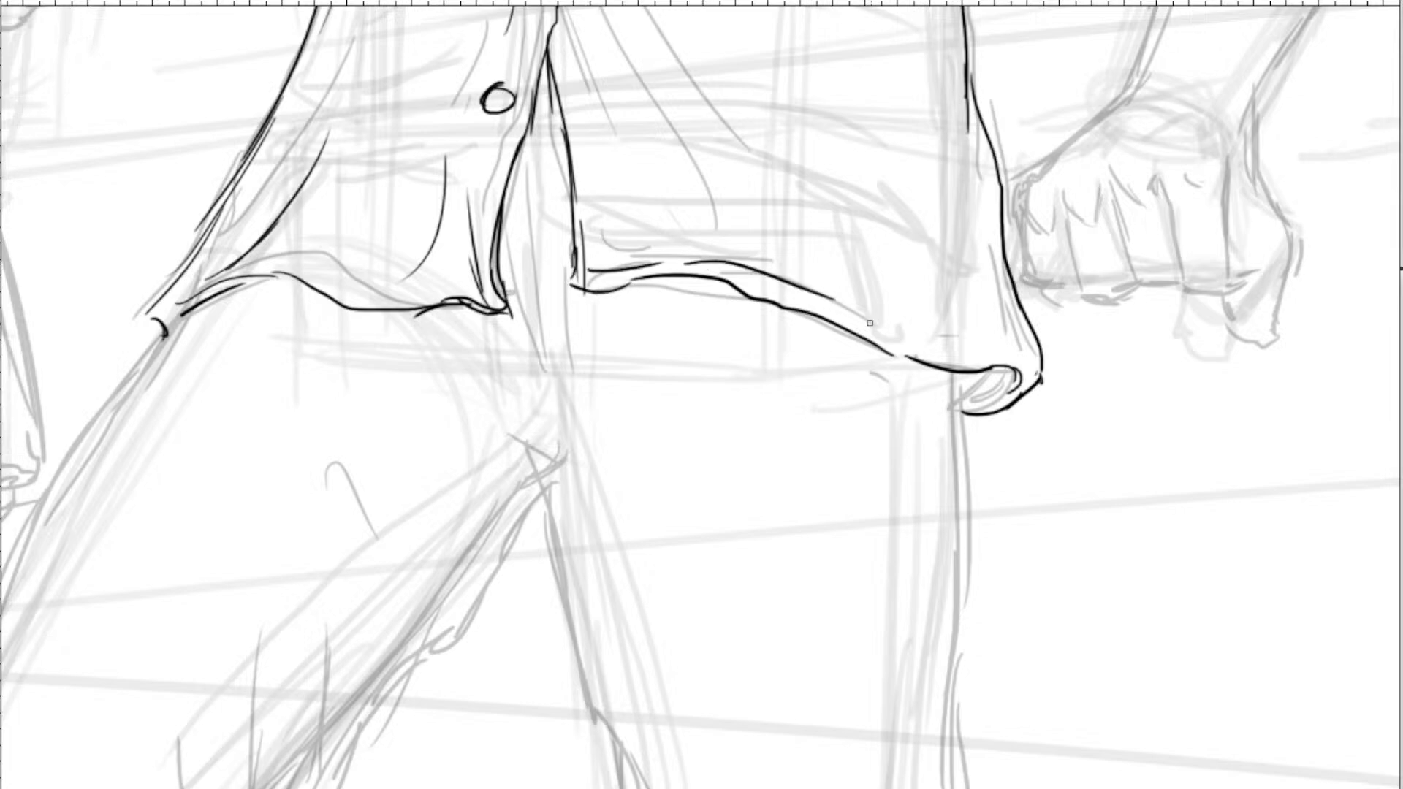
# Add a second line along the wavy shirt hem to give the fabric edge thickness.
pyautogui.moveTo(488, 297)
pyautogui.mouseDown()
pyautogui.moveTo(368, 290)
pyautogui.moveTo(216, 263)
pyautogui.moveTo(191, 275)
pyautogui.mouseUp()
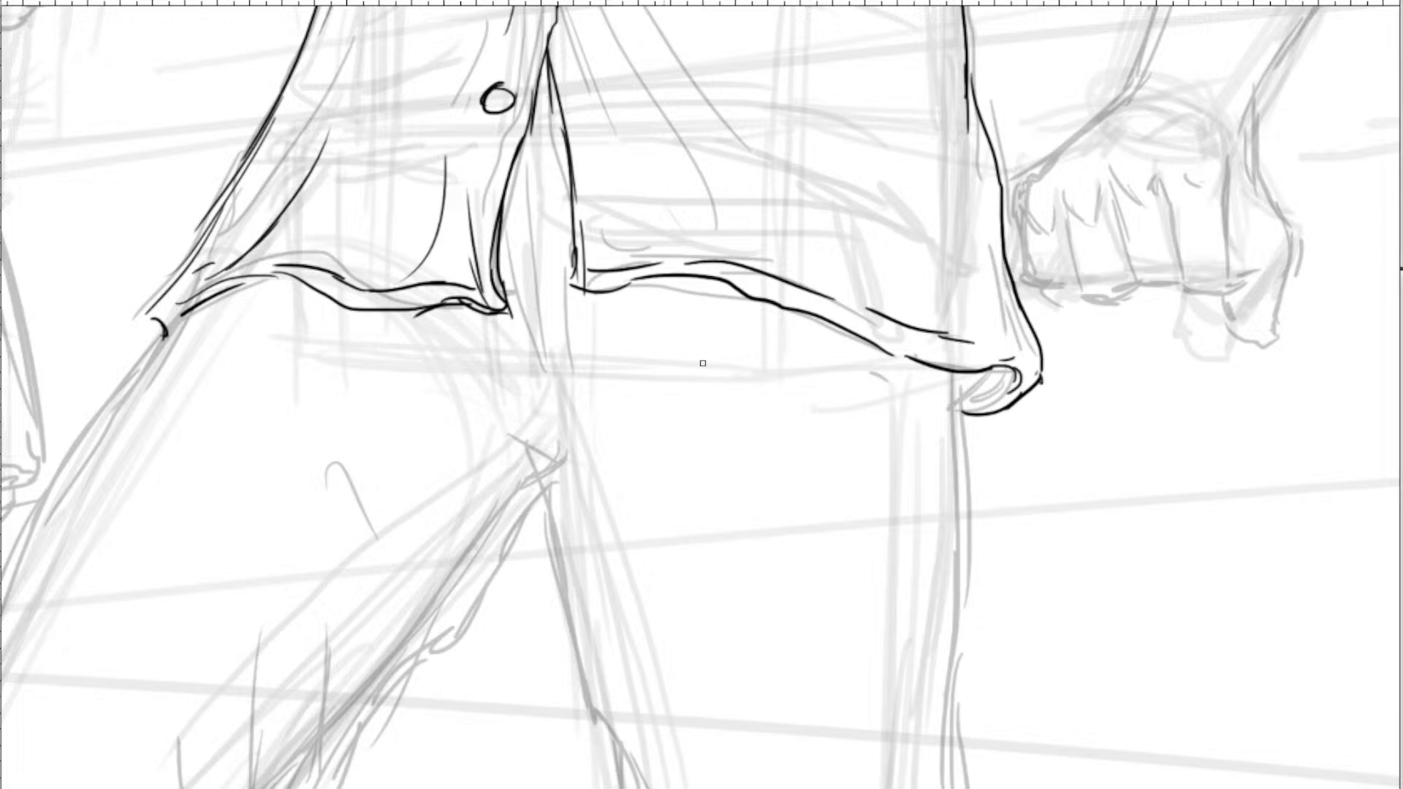
pyautogui.scroll(-6, 682, 336)
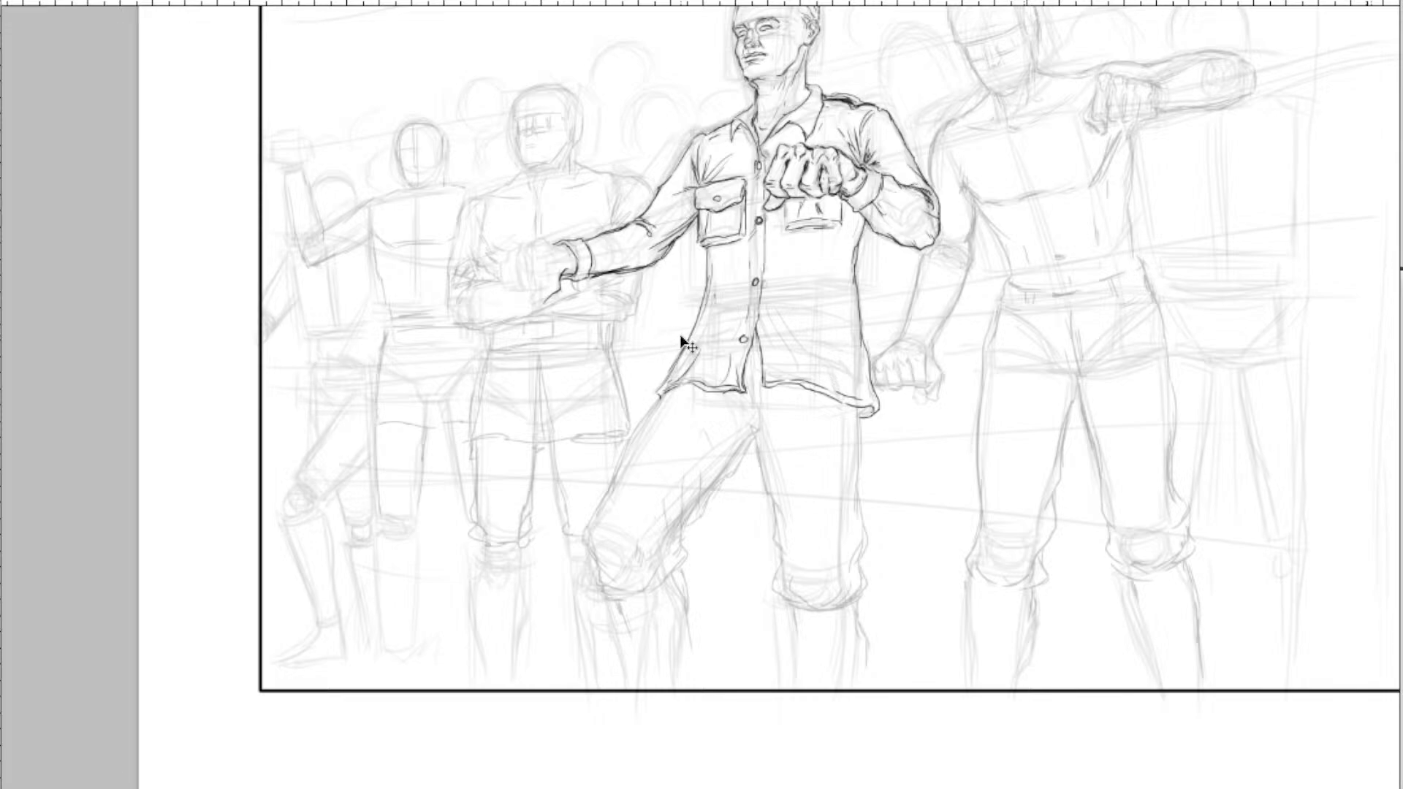
pyautogui.scroll(5, 681, 335)
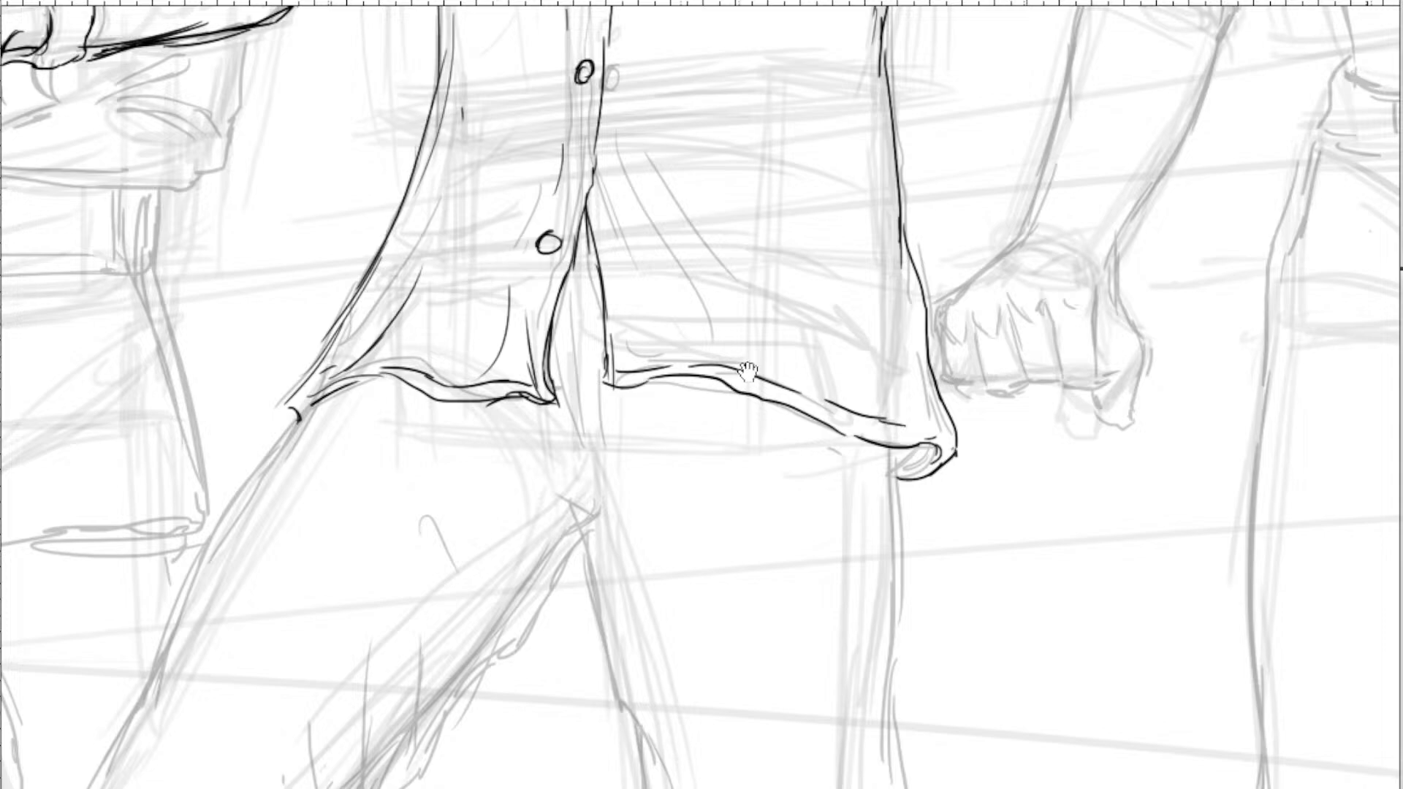
# Draw the trouser fly line and the straight leg's inner thigh contour, with fold strokes running towards the knee.
pyautogui.moveTo(746, 375); pyautogui.dragTo(869, 214)
pyautogui.moveTo(699, 356)
pyautogui.mouseDown()
pyautogui.moveTo(667, 242)
pyautogui.moveTo(700, 316)
pyautogui.moveTo(721, 474)
pyautogui.mouseUp()
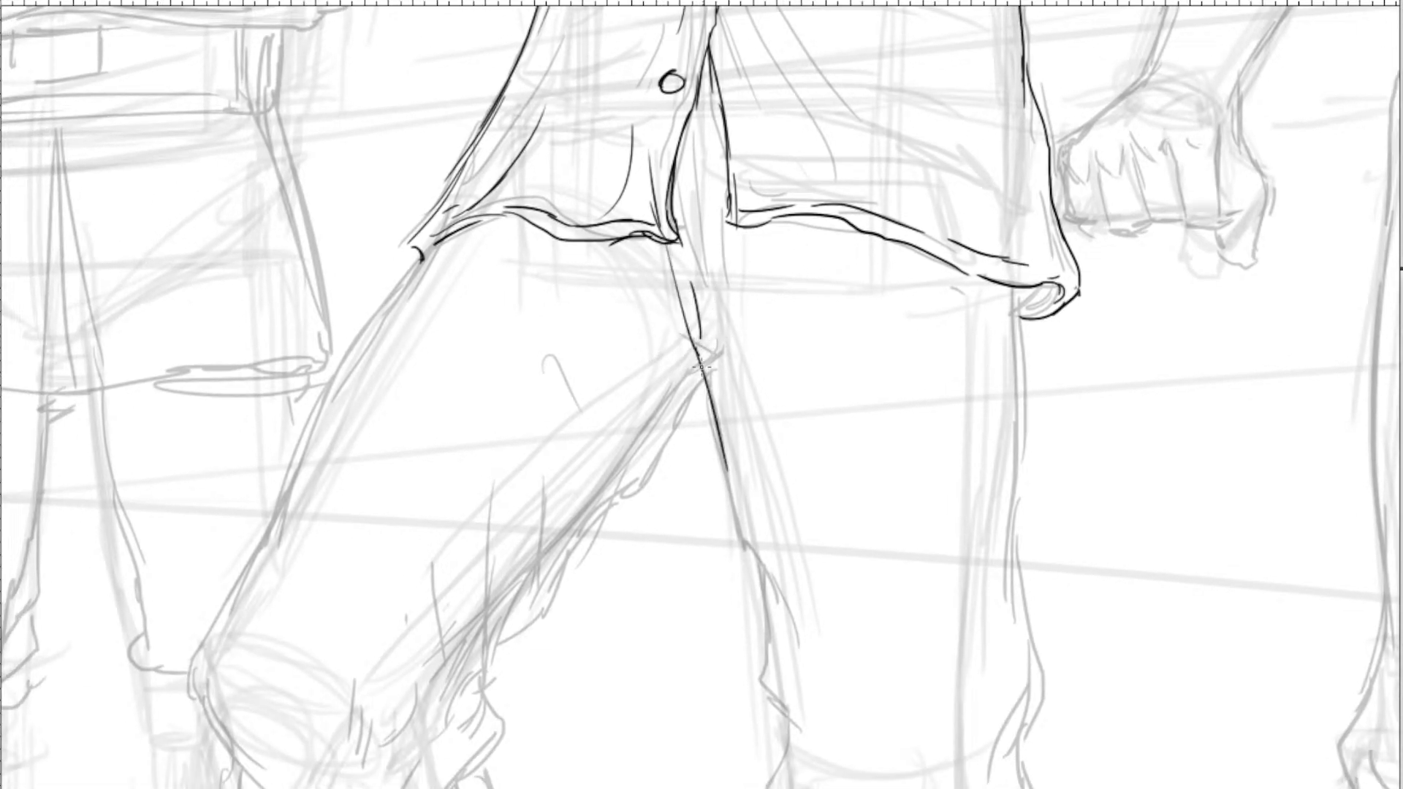
pyautogui.moveTo(714, 412)
pyautogui.mouseDown()
pyautogui.moveTo(737, 519)
pyautogui.moveTo(798, 643)
pyautogui.mouseUp()
pyautogui.scroll(-5, 785, 584)
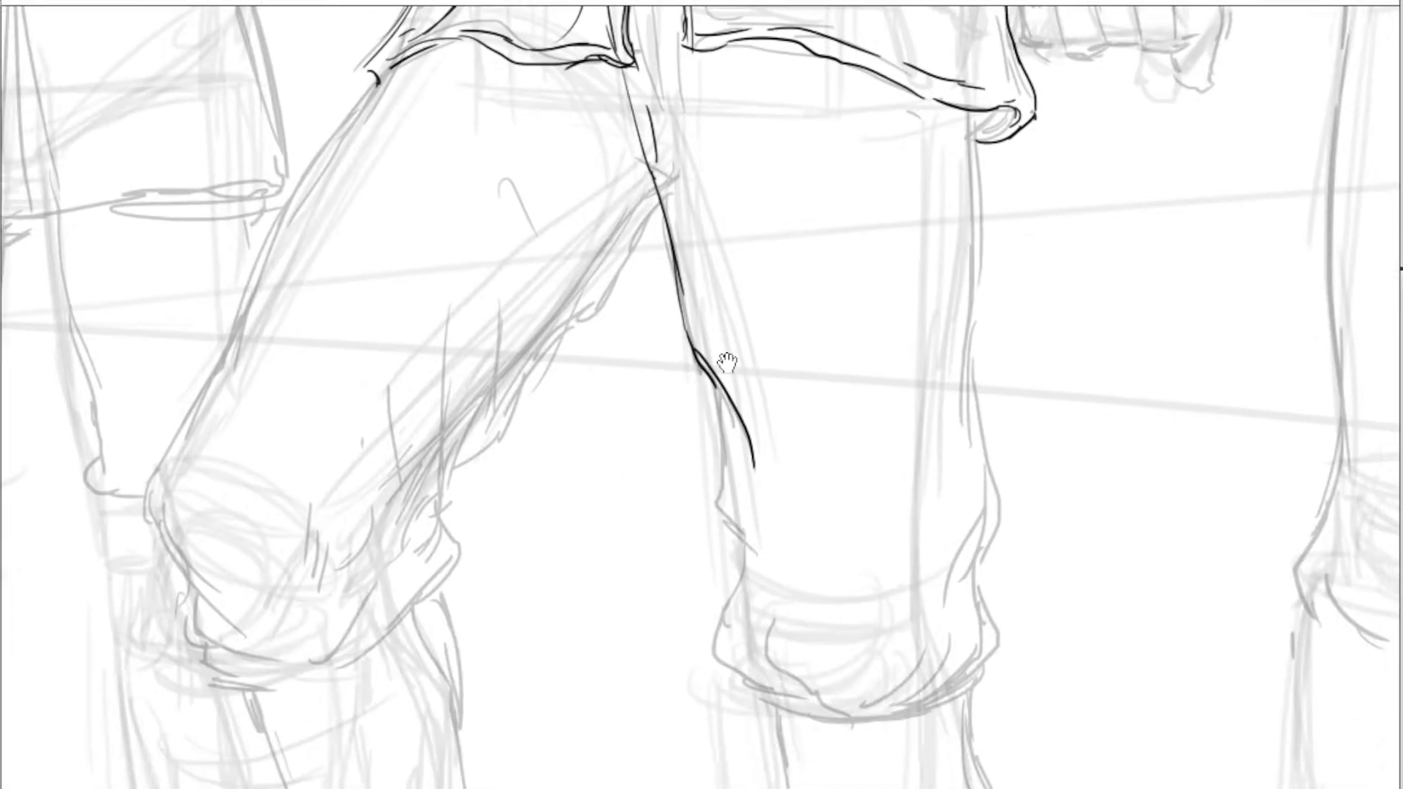
pyautogui.moveTo(733, 406); pyautogui.dragTo(763, 445)
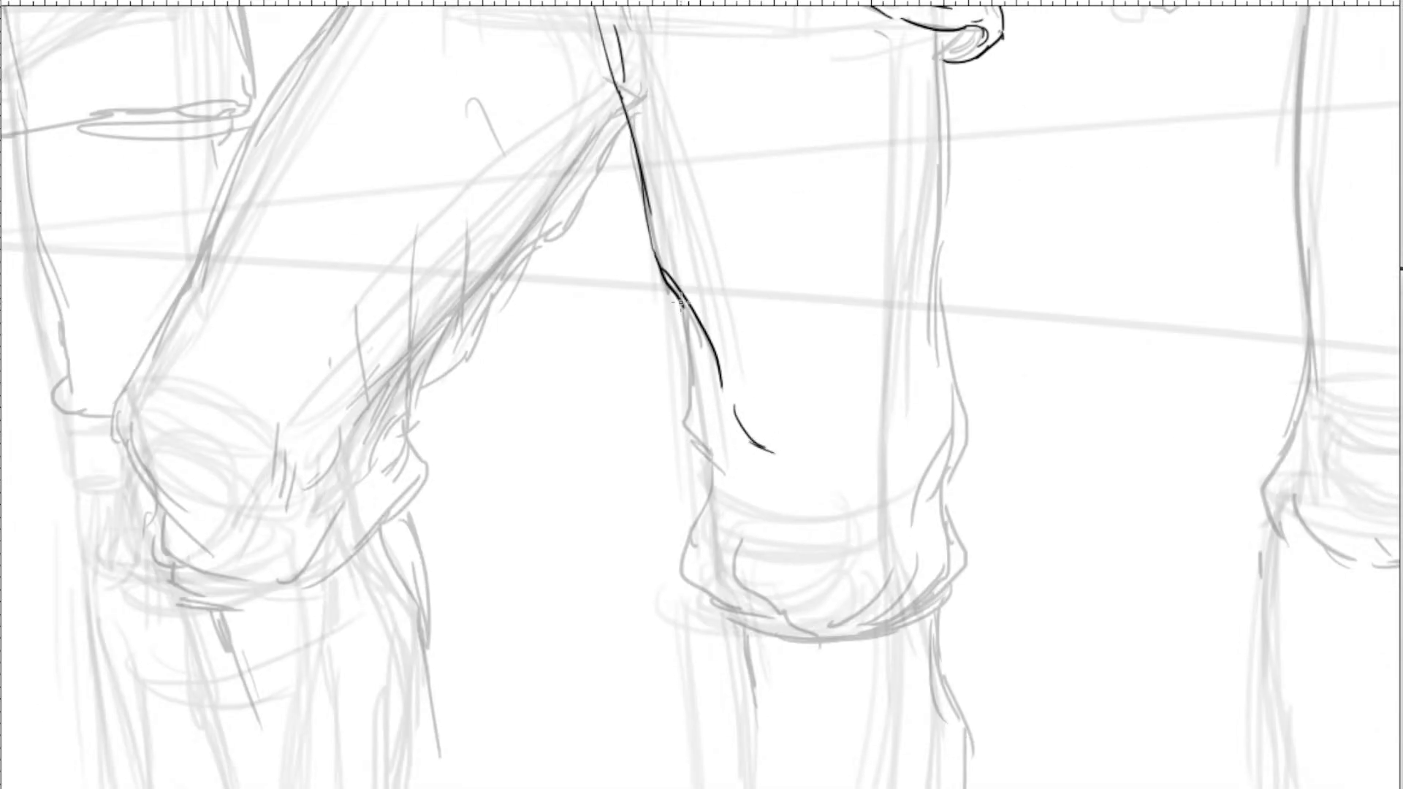
# Continue the straight leg's inner contour to the knee, with dark creases where the fabric bunches.
pyautogui.moveTo(681, 302)
pyautogui.mouseDown()
pyautogui.moveTo(684, 407)
pyautogui.moveTo(724, 473)
pyautogui.mouseUp()
pyautogui.moveTo(682, 426); pyautogui.dragTo(749, 516)
pyautogui.moveTo(706, 459); pyautogui.dragTo(723, 476)
pyautogui.scroll(-3, 734, 456)
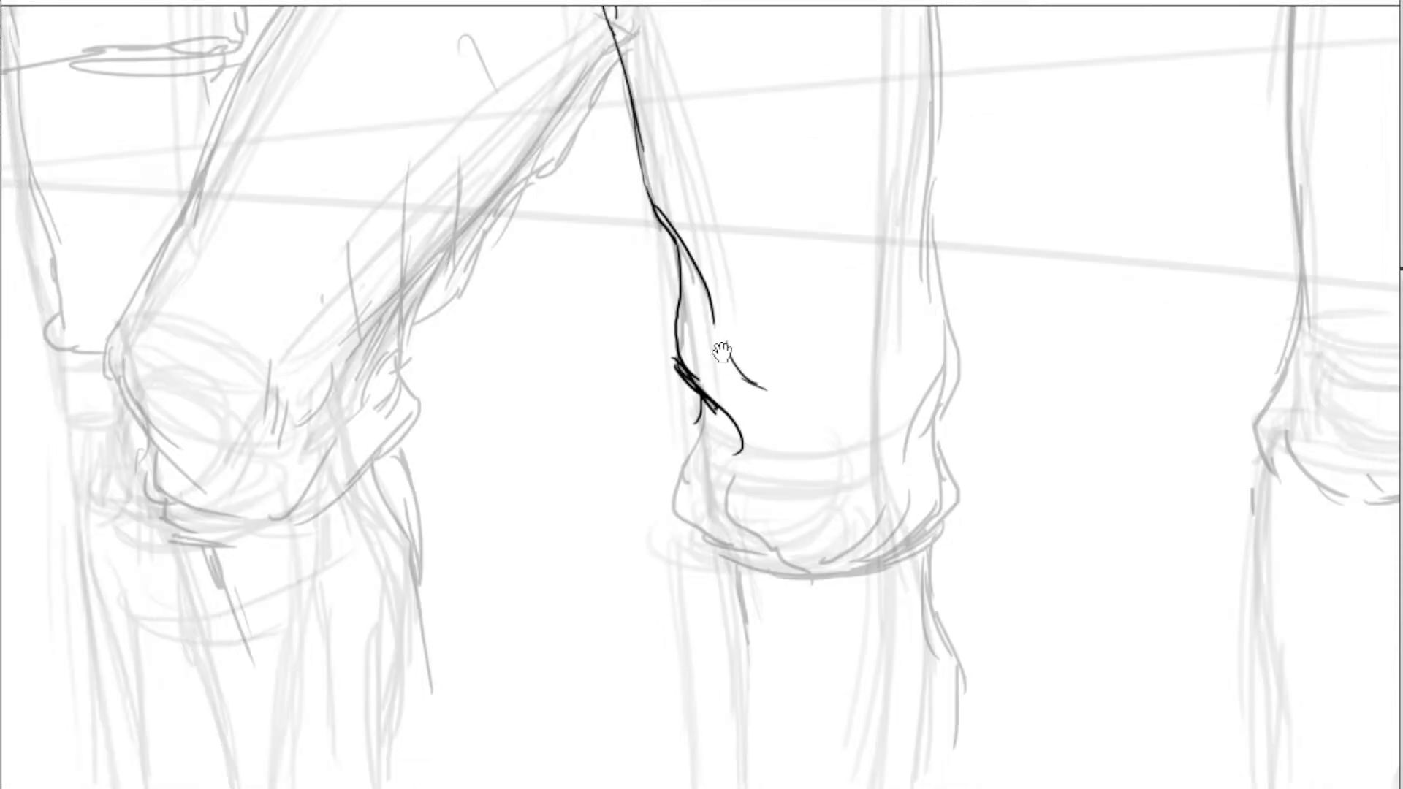
pyautogui.moveTo(695, 390); pyautogui.dragTo(681, 441)
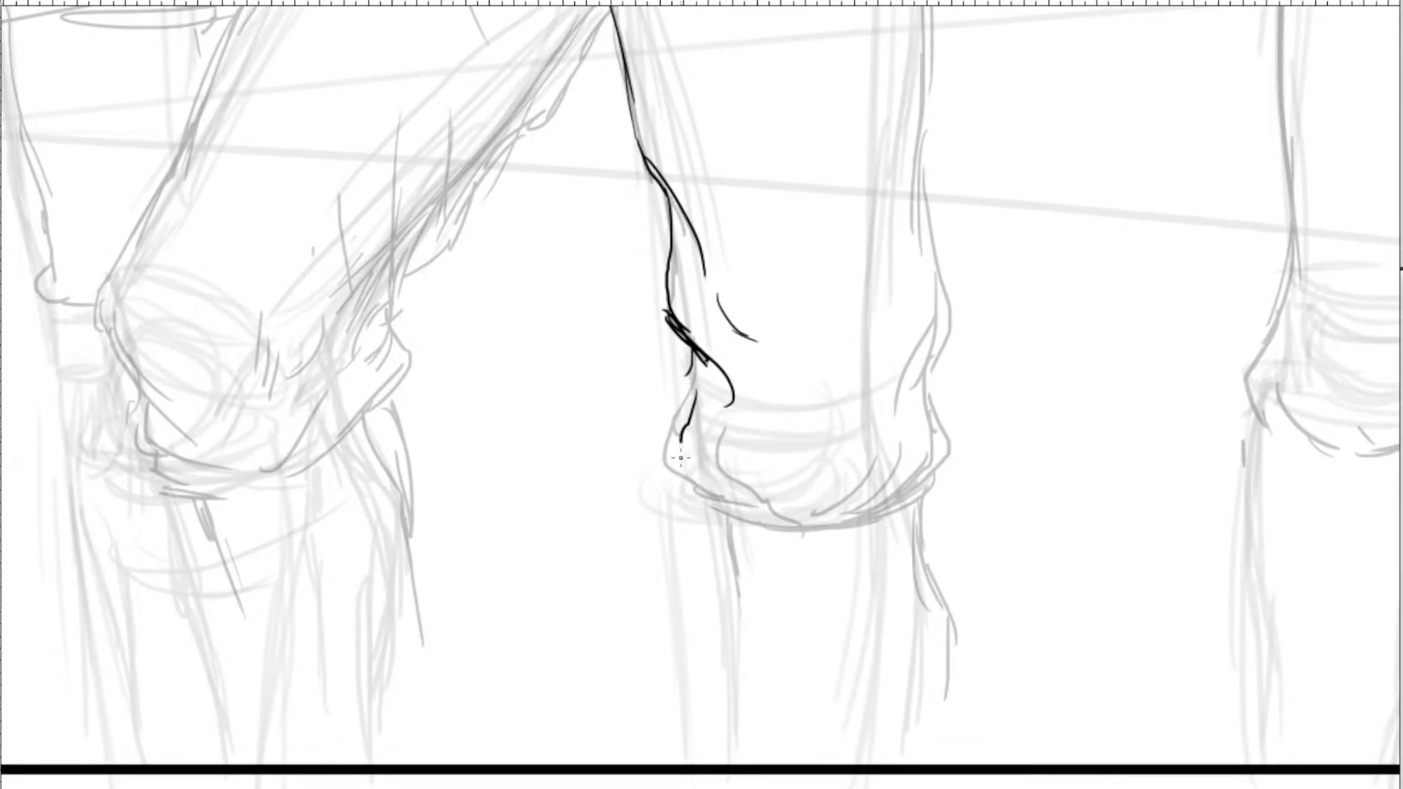
pyautogui.hotkey('ctrl', 'z')
# Outline the straight leg's gathered trouser cuff below the knee and fill it with dark fold shapes.
pyautogui.moveTo(747, 491)
pyautogui.mouseDown()
pyautogui.moveTo(687, 446)
pyautogui.moveTo(768, 504)
pyautogui.mouseUp()
pyautogui.moveTo(713, 461); pyautogui.dragTo(693, 448)
pyautogui.moveTo(674, 355)
pyautogui.mouseDown()
pyautogui.moveTo(665, 469)
pyautogui.moveTo(652, 452)
pyautogui.moveTo(731, 516)
pyautogui.moveTo(678, 476)
pyautogui.mouseUp()
pyautogui.moveTo(836, 435); pyautogui.dragTo(765, 405)
pyautogui.moveTo(873, 331)
pyautogui.mouseDown()
pyautogui.moveTo(901, 416)
pyautogui.moveTo(810, 487)
pyautogui.mouseUp()
pyautogui.moveTo(866, 421)
pyautogui.mouseDown()
pyautogui.moveTo(843, 445)
pyautogui.moveTo(848, 429)
pyautogui.moveTo(790, 440)
pyautogui.moveTo(833, 400)
pyautogui.moveTo(761, 472)
pyautogui.mouseUp()
pyautogui.moveTo(797, 446)
pyautogui.mouseDown()
pyautogui.moveTo(701, 489)
pyautogui.moveTo(758, 492)
pyautogui.moveTo(813, 477)
pyautogui.mouseUp()
pyautogui.moveTo(876, 387); pyautogui.dragTo(815, 567)
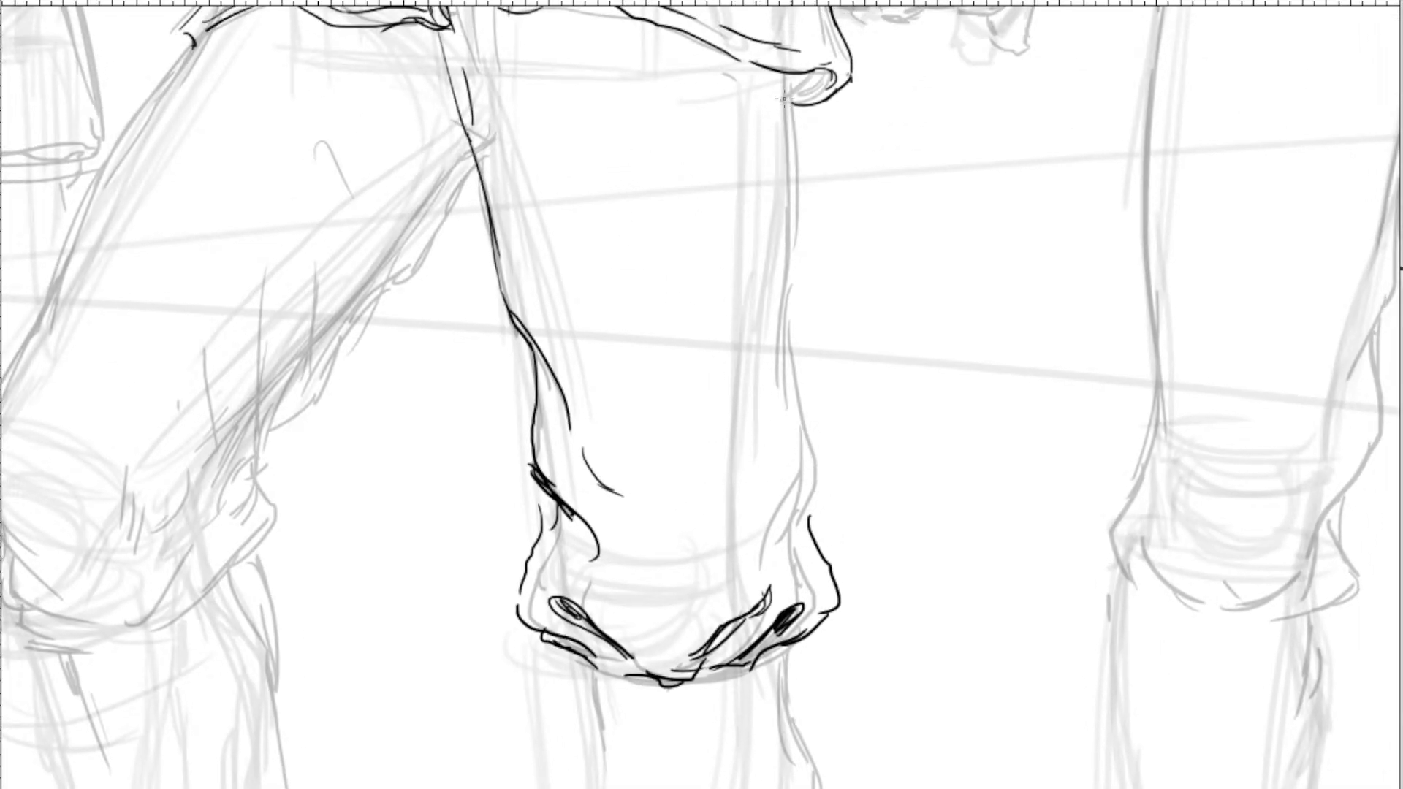
# Draw the outer contour of the straight leg's thigh down from the shirt hem.
pyautogui.moveTo(784, 99); pyautogui.dragTo(789, 184)
pyautogui.moveTo(777, 73); pyautogui.dragTo(780, 114)
pyautogui.moveTo(786, 93); pyautogui.dragTo(786, 287)
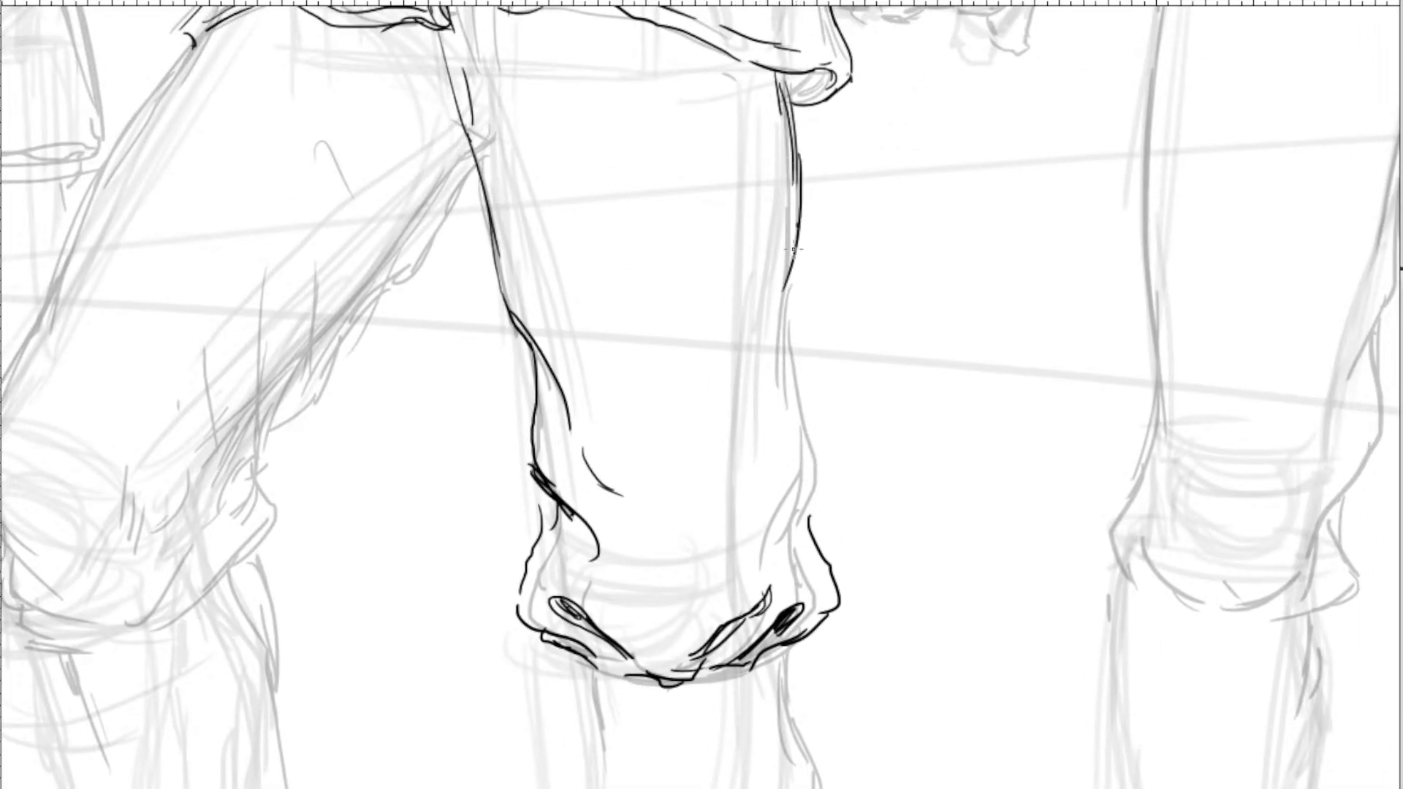
pyautogui.moveTo(799, 232); pyautogui.dragTo(771, 380)
# Carry the straight leg's outer contour past the knee to the cuff and add crease strokes above the cuff's lower edge.
pyautogui.moveTo(787, 281); pyautogui.dragTo(795, 371)
pyautogui.moveTo(784, 307)
pyautogui.mouseDown()
pyautogui.moveTo(812, 520)
pyautogui.moveTo(820, 507)
pyautogui.mouseUp()
pyautogui.moveTo(899, 381); pyautogui.dragTo(1018, 266)
pyautogui.moveTo(807, 458); pyautogui.dragTo(798, 538)
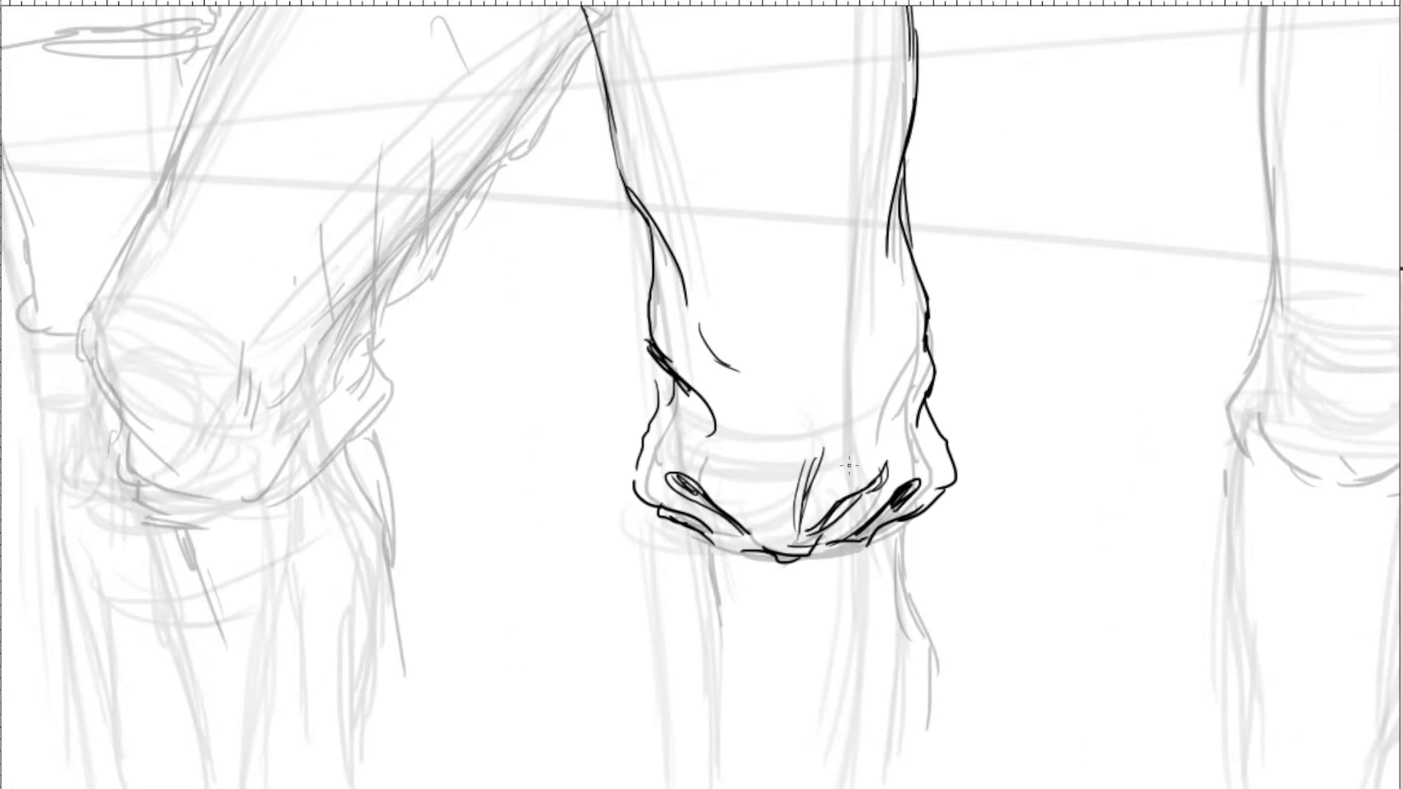
pyautogui.moveTo(811, 466); pyautogui.dragTo(827, 502)
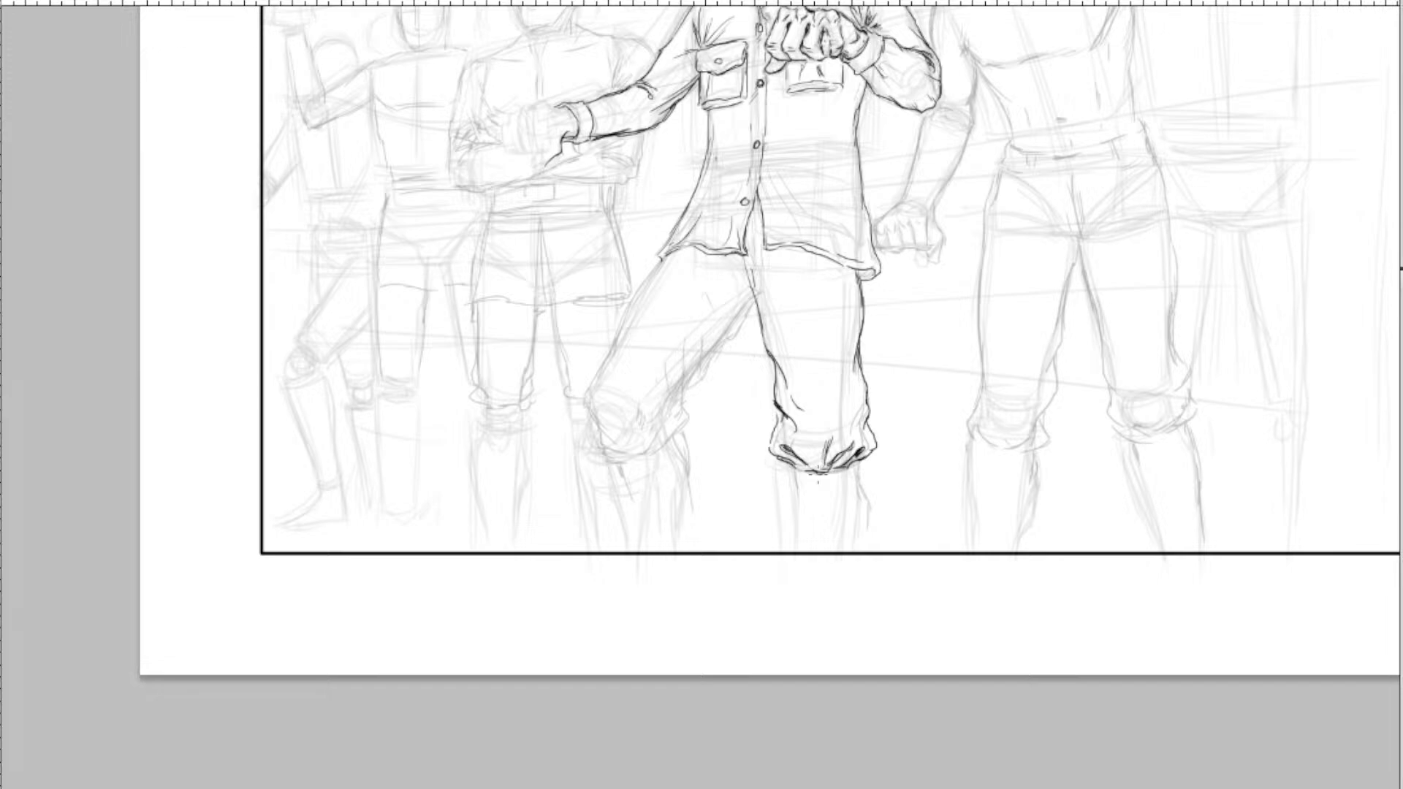
pyautogui.scroll(-2, 817, 474)
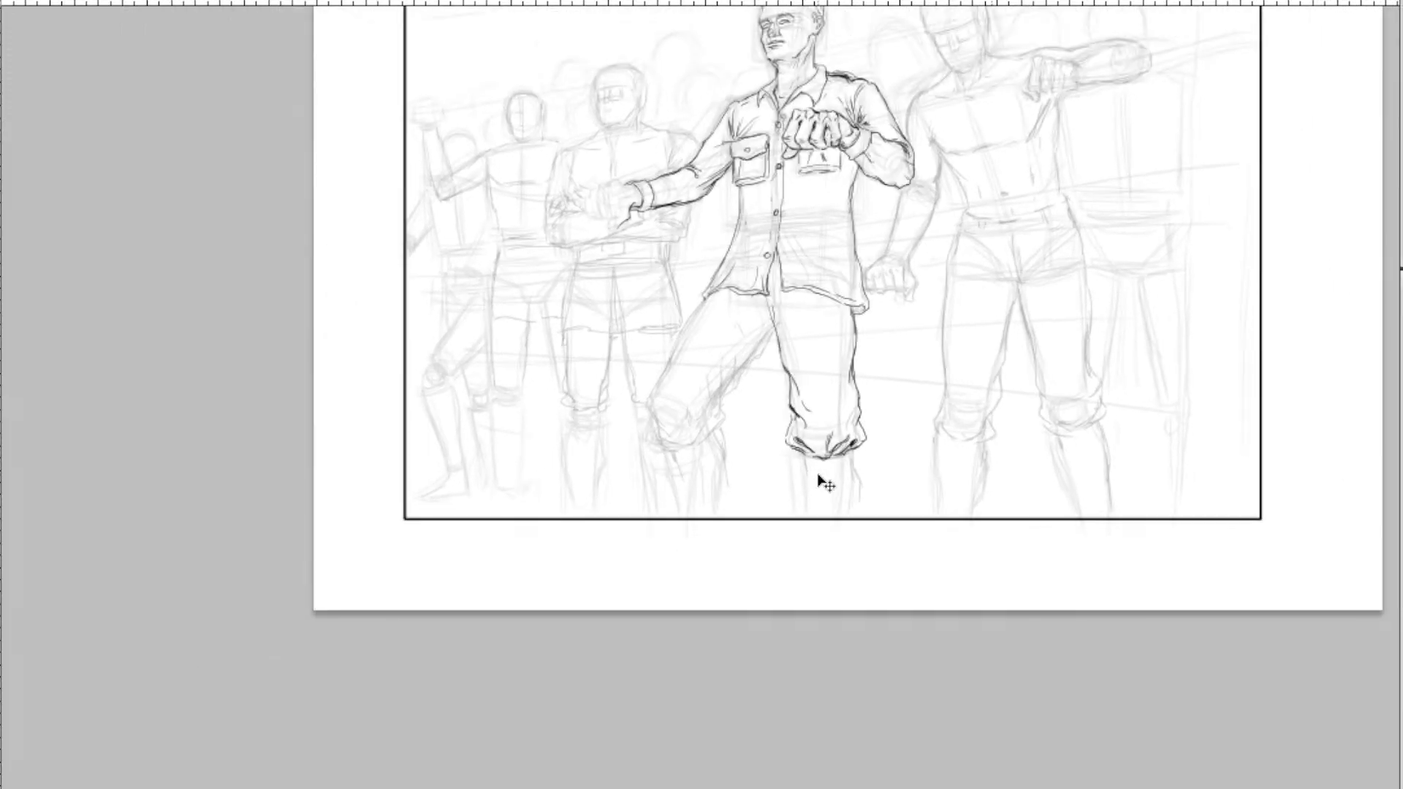
# Draw the bumpy inner contour of the bent leg from the crotch to the back of the knee.
pyautogui.scroll(4, 817, 474)
pyautogui.moveTo(424, 182); pyautogui.dragTo(534, 249)
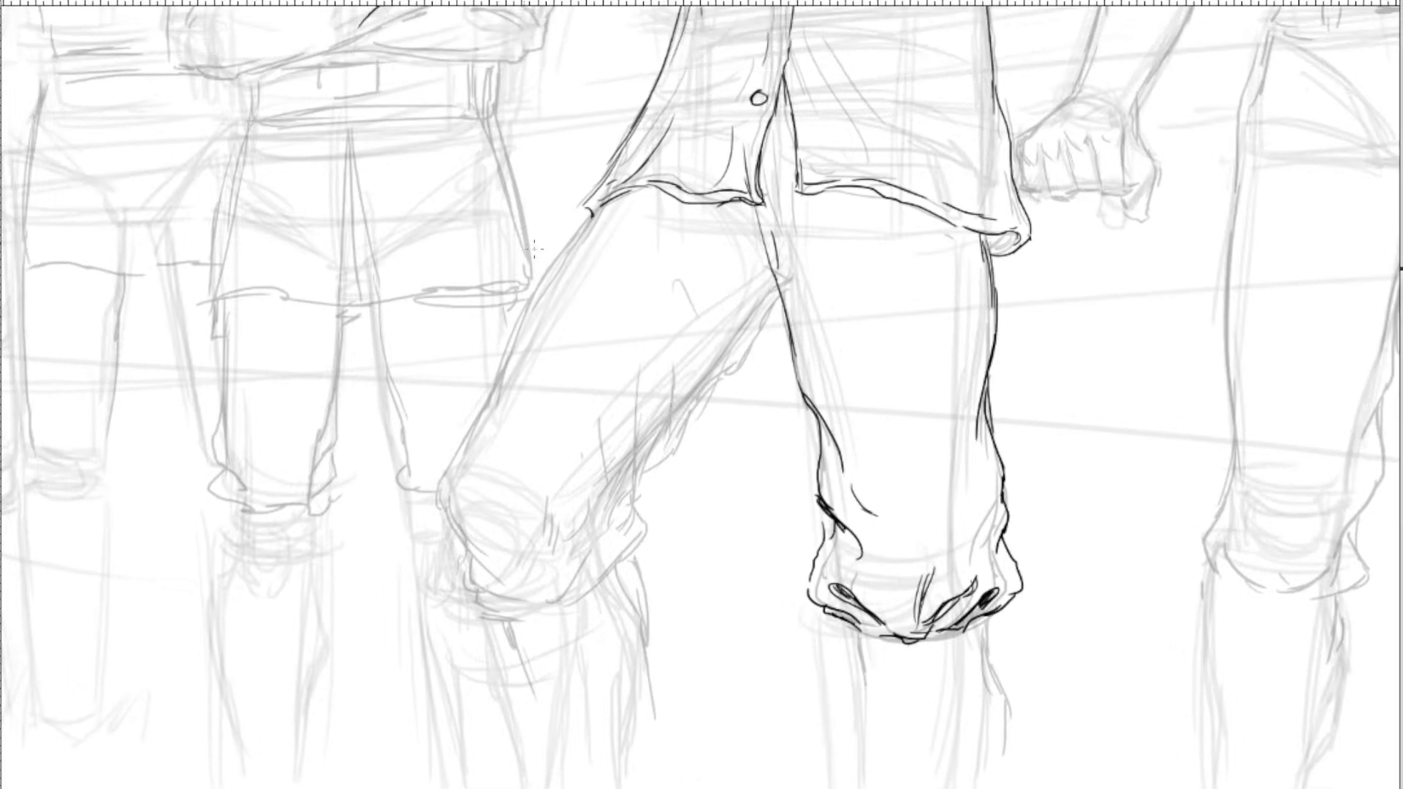
pyautogui.moveTo(781, 301); pyautogui.dragTo(675, 430)
pyautogui.moveTo(728, 358)
pyautogui.mouseDown()
pyautogui.moveTo(668, 442)
pyautogui.moveTo(683, 436)
pyautogui.moveTo(676, 465)
pyautogui.moveTo(638, 502)
pyautogui.moveTo(582, 410)
pyautogui.mouseUp()
pyautogui.moveTo(475, 646); pyautogui.dragTo(690, 332)
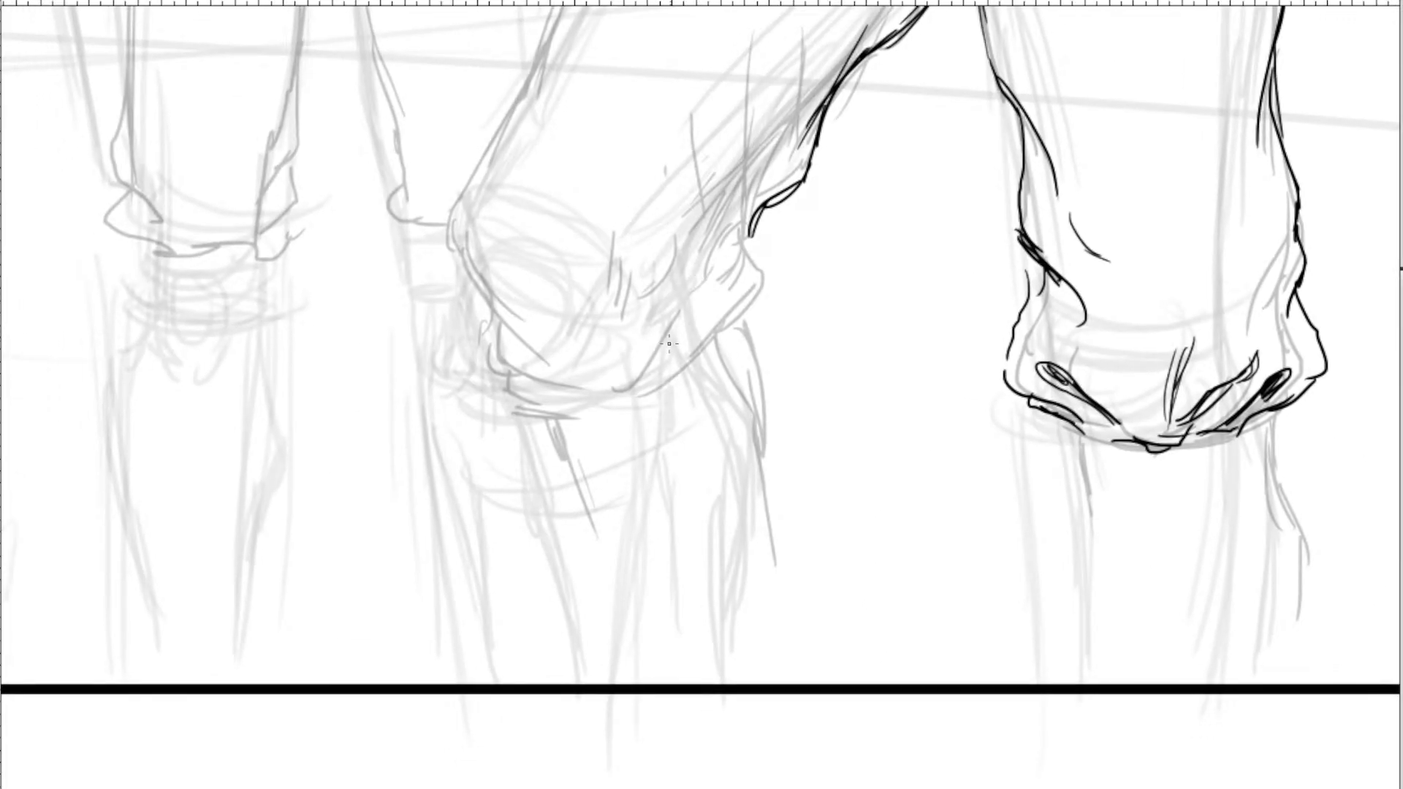
# Draw the dark folds in the bent leg's gathered cuff and outline the cuff's bulge behind the knee.
pyautogui.moveTo(740, 278); pyautogui.dragTo(684, 345)
pyautogui.moveTo(720, 299)
pyautogui.mouseDown()
pyautogui.moveTo(643, 374)
pyautogui.moveTo(515, 386)
pyautogui.moveTo(632, 373)
pyautogui.mouseUp()
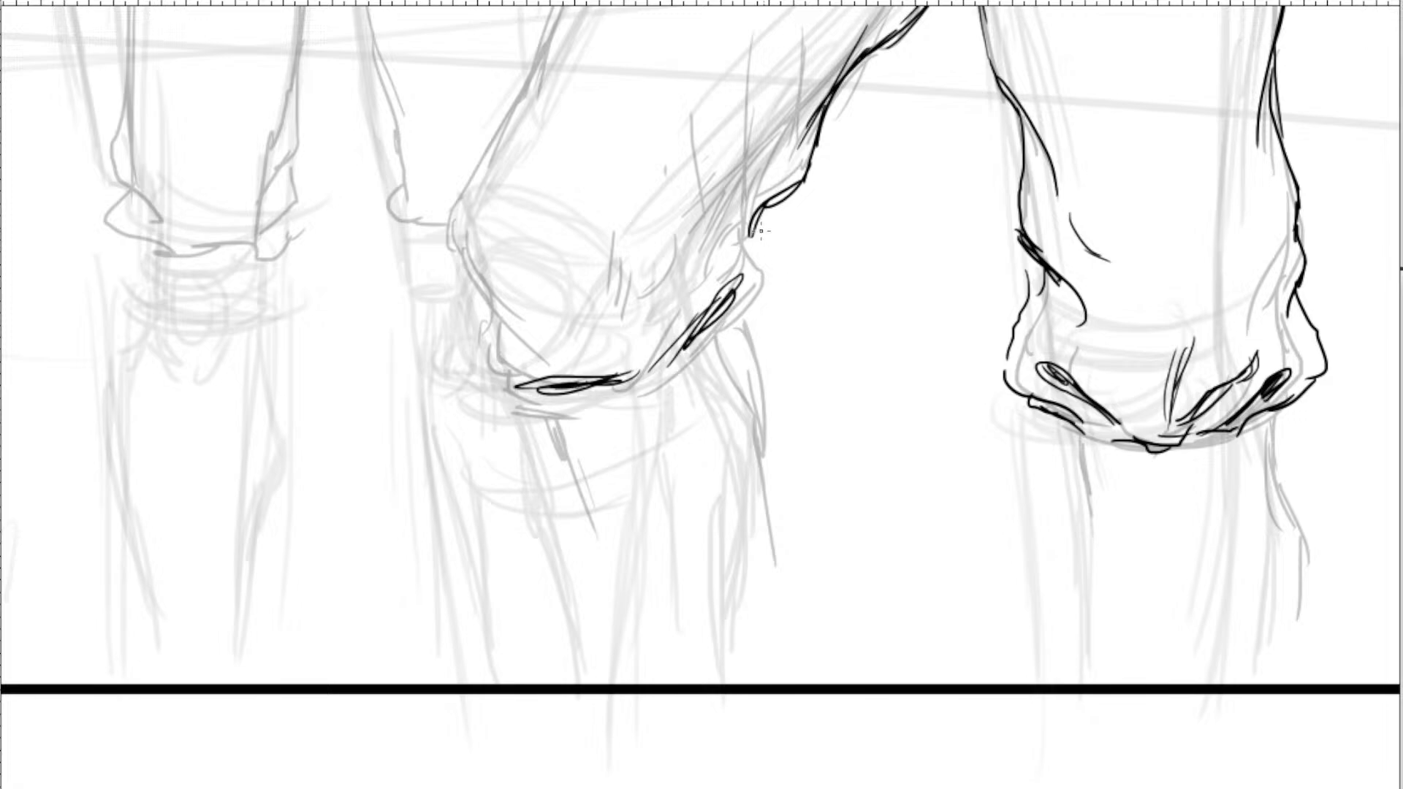
pyautogui.moveTo(764, 255); pyautogui.dragTo(727, 336)
pyautogui.moveTo(671, 259)
pyautogui.mouseDown()
pyautogui.moveTo(628, 377)
pyautogui.moveTo(654, 325)
pyautogui.moveTo(641, 357)
pyautogui.mouseUp()
# Outline the front of the bent knee down to the gathered cuff.
pyautogui.moveTo(472, 212); pyautogui.dragTo(482, 288)
pyautogui.moveTo(513, 142)
pyautogui.mouseDown()
pyautogui.moveTo(469, 249)
pyautogui.moveTo(499, 325)
pyautogui.mouseUp()
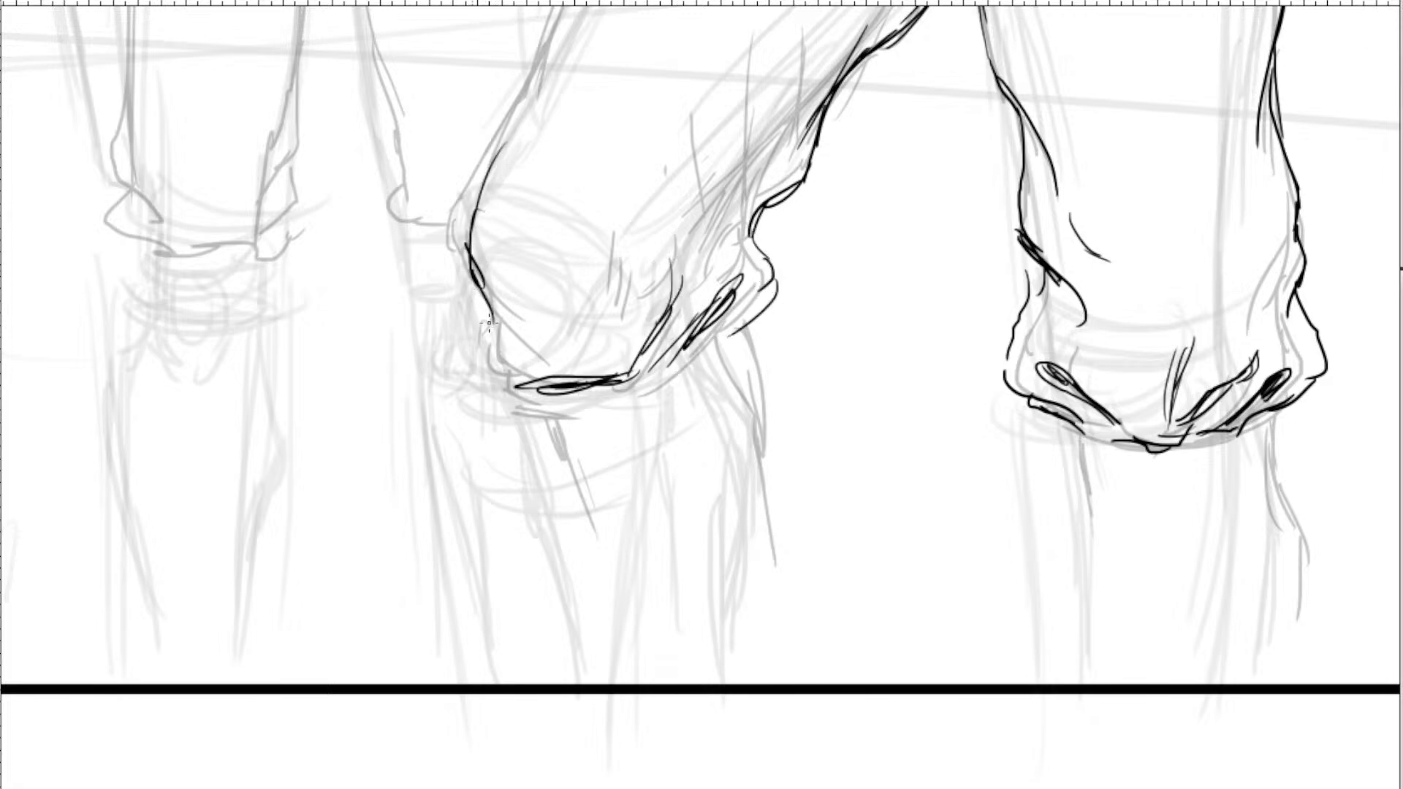
pyautogui.moveTo(477, 274)
pyautogui.mouseDown()
pyautogui.moveTo(509, 343)
pyautogui.moveTo(489, 319)
pyautogui.moveTo(481, 348)
pyautogui.moveTo(501, 368)
pyautogui.mouseUp()
pyautogui.moveTo(494, 370)
pyautogui.mouseDown()
pyautogui.moveTo(557, 380)
pyautogui.moveTo(532, 522)
pyautogui.mouseUp()
pyautogui.moveTo(498, 269); pyautogui.dragTo(480, 318)
pyautogui.moveTo(509, 369); pyautogui.dragTo(482, 572)
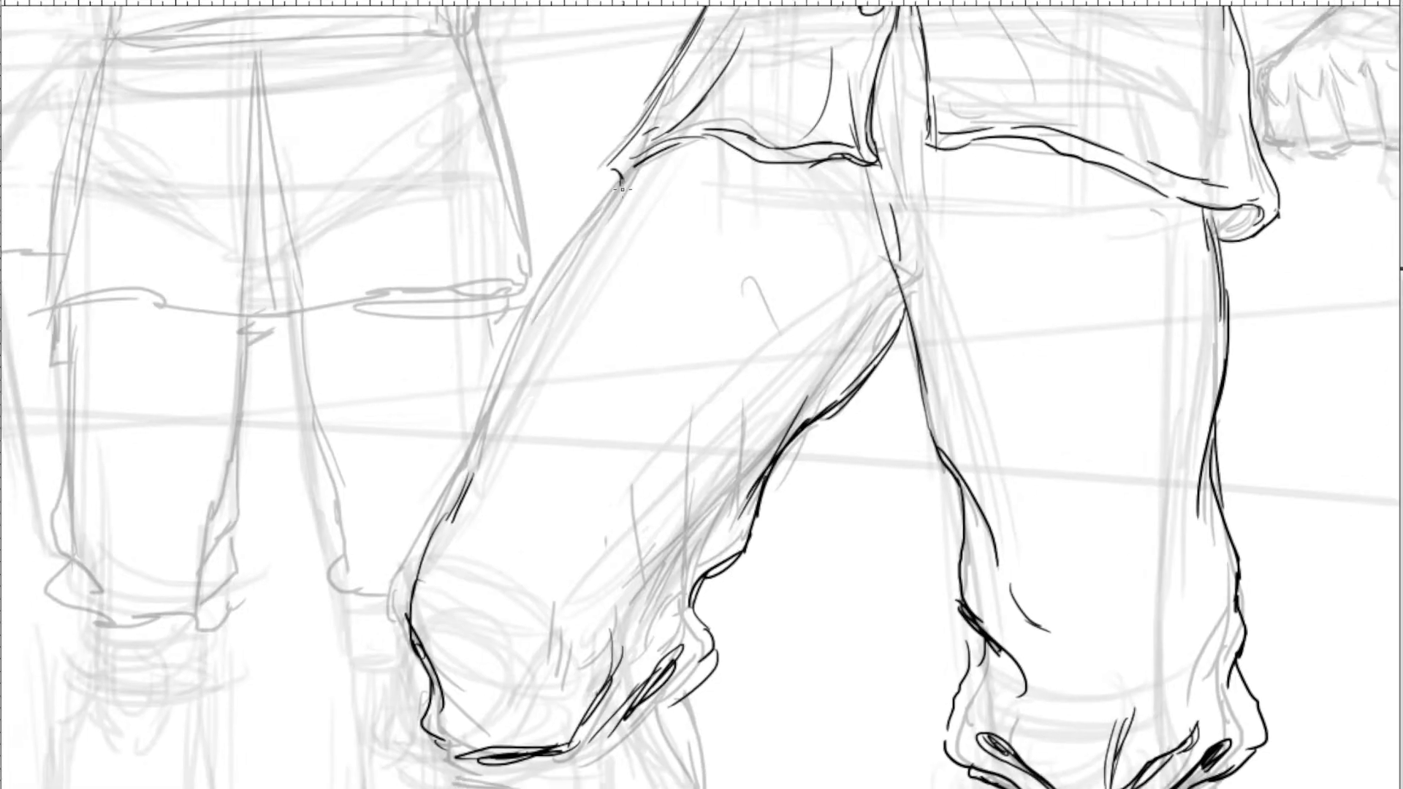
# Draw the bent leg's outer thigh contour from the shirt hem to the knee with doubled strokes.
pyautogui.moveTo(621, 185); pyautogui.dragTo(547, 291)
pyautogui.moveTo(596, 214); pyautogui.dragTo(501, 395)
pyautogui.moveTo(521, 338); pyautogui.dragTo(482, 500)
pyautogui.moveTo(491, 401); pyautogui.dragTo(466, 520)
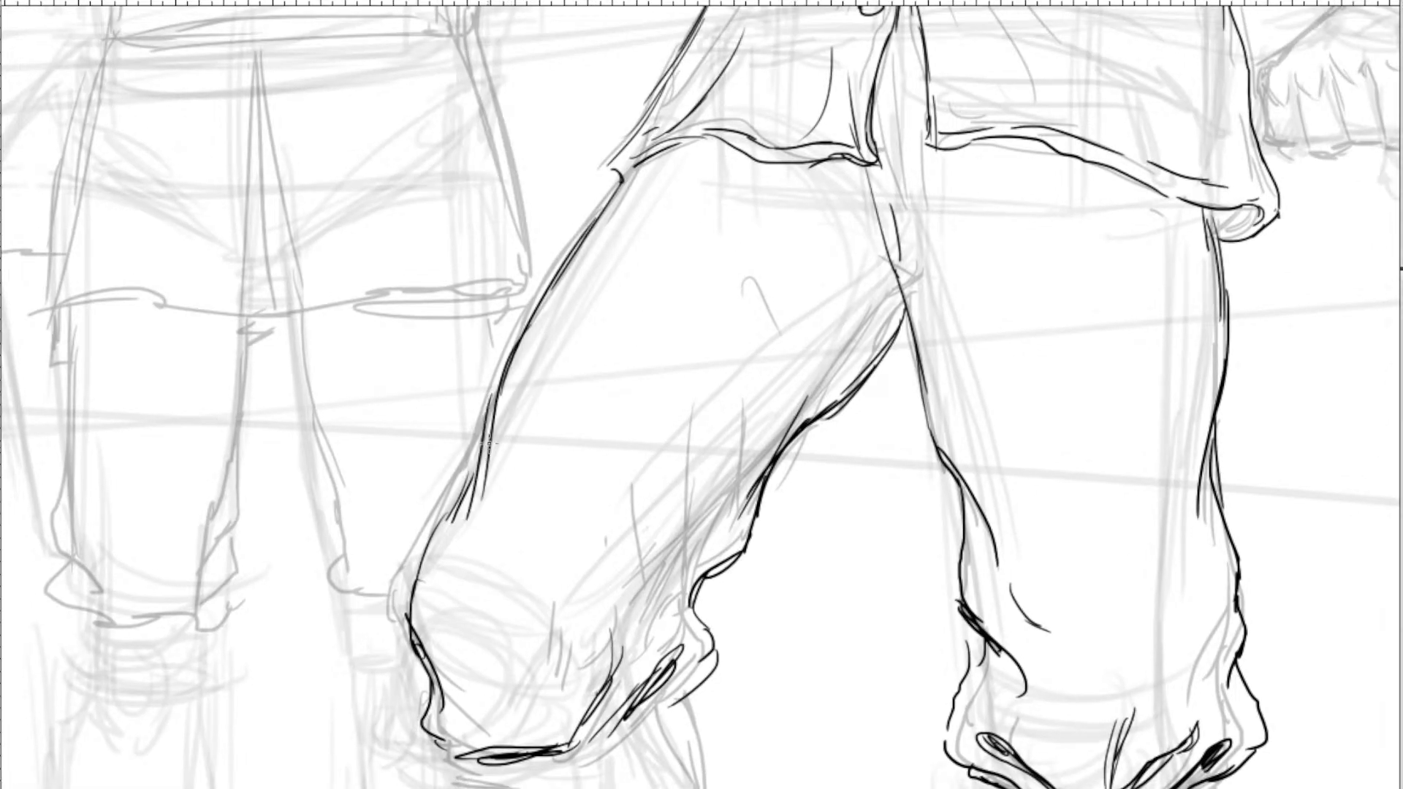
pyautogui.moveTo(494, 453); pyautogui.dragTo(463, 528)
# Draw long creases across the bent leg from the crotch towards the knee, redoing the first strokes.
pyautogui.moveTo(820, 275)
pyautogui.mouseDown()
pyautogui.moveTo(804, 233)
pyautogui.moveTo(734, 463)
pyautogui.mouseUp()
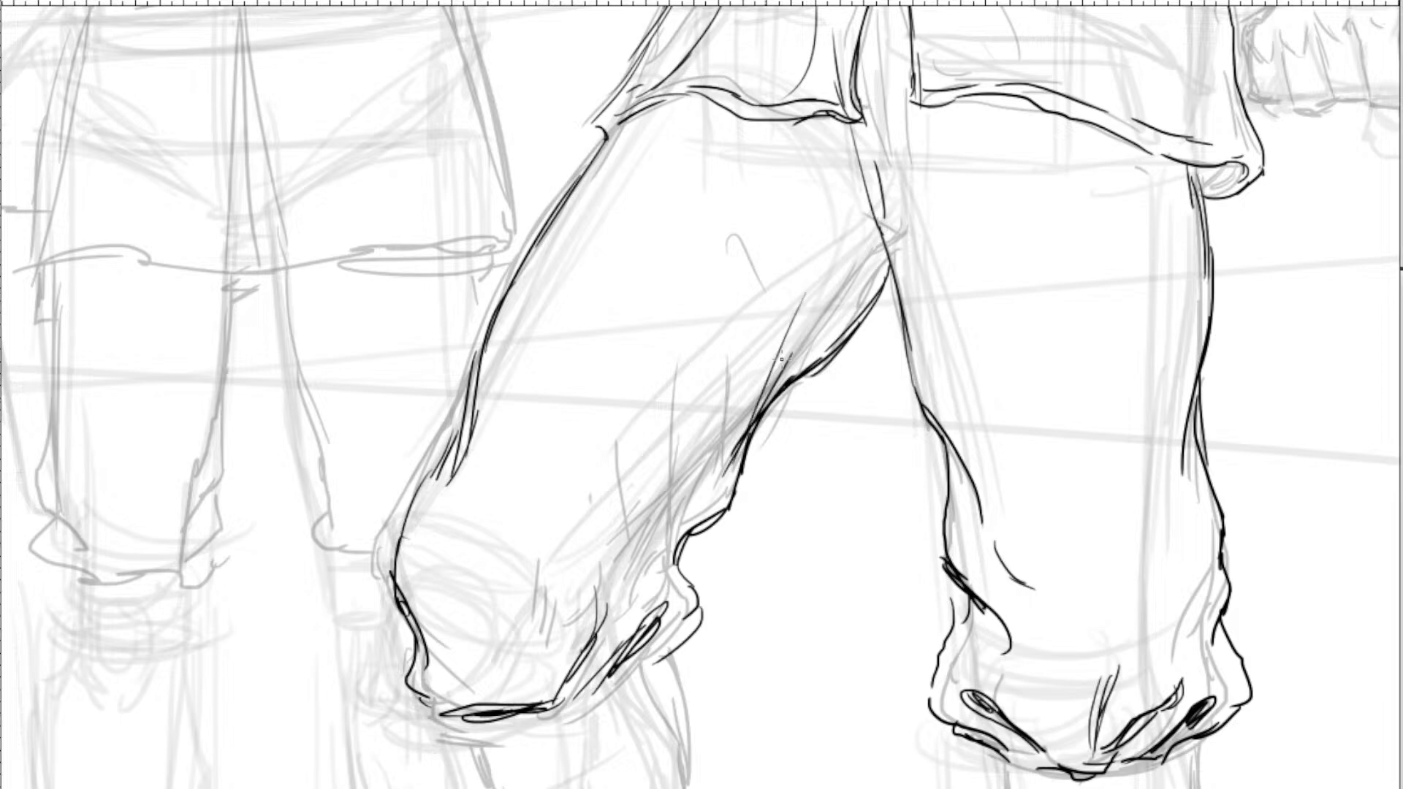
pyautogui.hotkey('ctrl', 'z')
pyautogui.moveTo(880, 227); pyautogui.dragTo(769, 323)
pyautogui.hotkey('ctrl', 'z')
pyautogui.moveTo(879, 256); pyautogui.dragTo(713, 375)
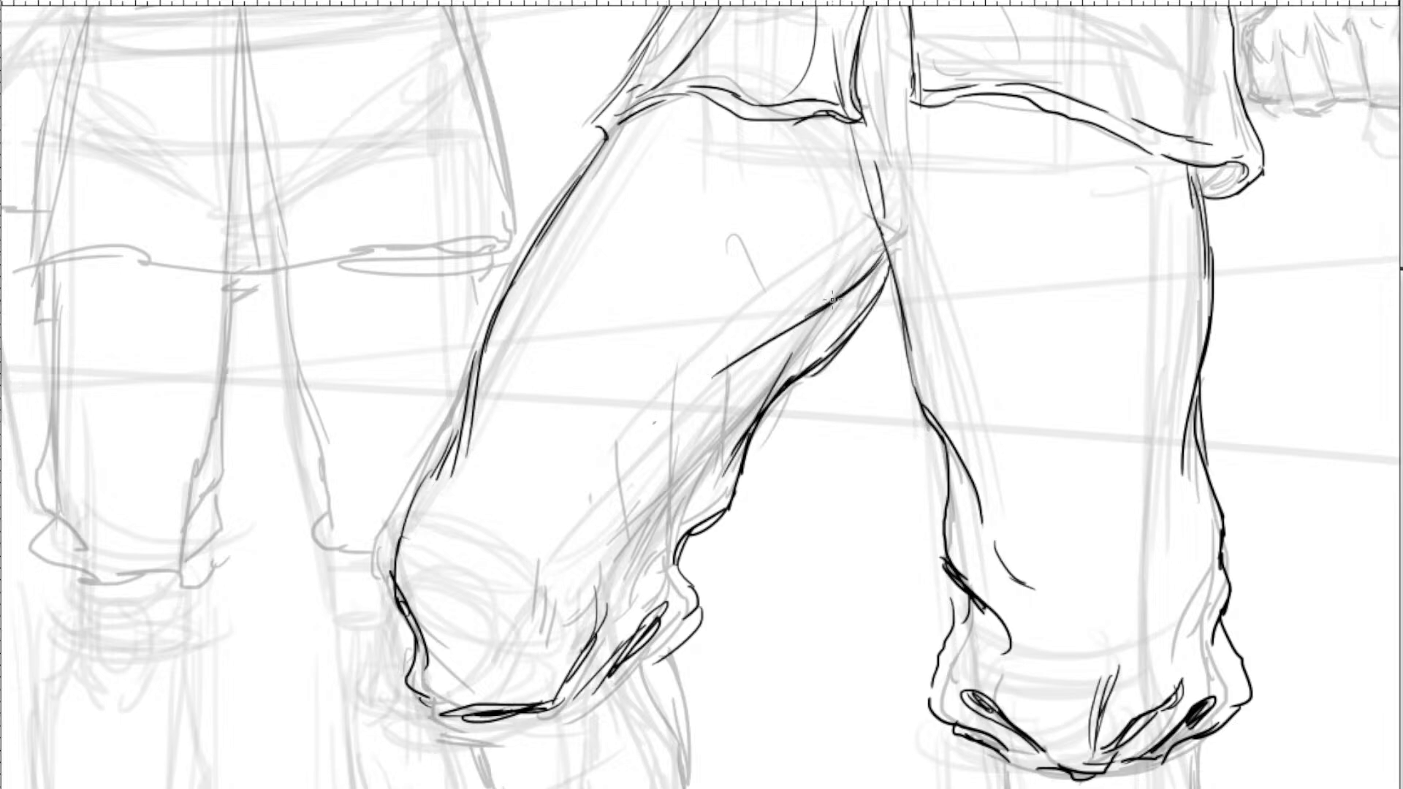
pyautogui.moveTo(833, 299)
pyautogui.mouseDown()
pyautogui.moveTo(547, 514)
pyautogui.moveTo(687, 440)
pyautogui.moveTo(605, 522)
pyautogui.moveTo(500, 583)
pyautogui.moveTo(431, 510)
pyautogui.mouseUp()
# Add shorter creases across the upper thigh of the bent leg, fanning out from the crotch.
pyautogui.moveTo(884, 242); pyautogui.dragTo(713, 287)
pyautogui.moveTo(806, 275)
pyautogui.mouseDown()
pyautogui.moveTo(710, 285)
pyautogui.moveTo(633, 258)
pyautogui.mouseUp()
pyautogui.moveTo(542, 283)
pyautogui.mouseDown()
pyautogui.moveTo(657, 262)
pyautogui.moveTo(754, 290)
pyautogui.moveTo(828, 281)
pyautogui.mouseUp()
pyautogui.moveTo(741, 308); pyautogui.dragTo(856, 272)
pyautogui.moveTo(772, 213); pyautogui.dragTo(858, 223)
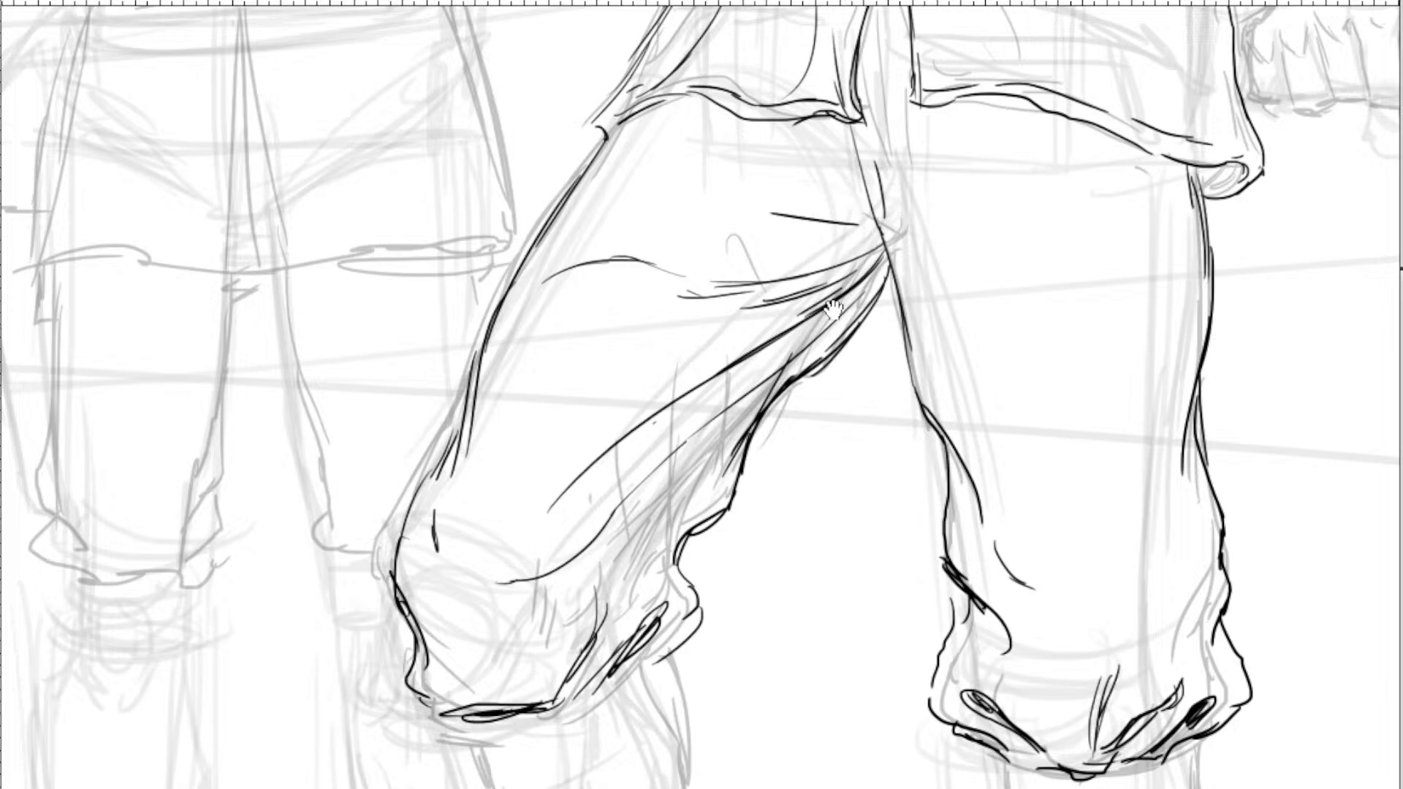
# Draw the lower edge of the bent leg's cuff and start the back of the calf beneath it.
pyautogui.moveTo(833, 309); pyautogui.dragTo(703, 258)
pyautogui.moveTo(781, 209); pyautogui.dragTo(839, 359)
pyautogui.moveTo(746, 452)
pyautogui.mouseDown()
pyautogui.moveTo(808, 344)
pyautogui.moveTo(786, 238)
pyautogui.mouseUp()
pyautogui.moveTo(496, 405)
pyautogui.mouseDown()
pyautogui.moveTo(588, 389)
pyautogui.moveTo(655, 357)
pyautogui.moveTo(676, 325)
pyautogui.mouseUp()
pyautogui.moveTo(574, 379); pyautogui.dragTo(699, 363)
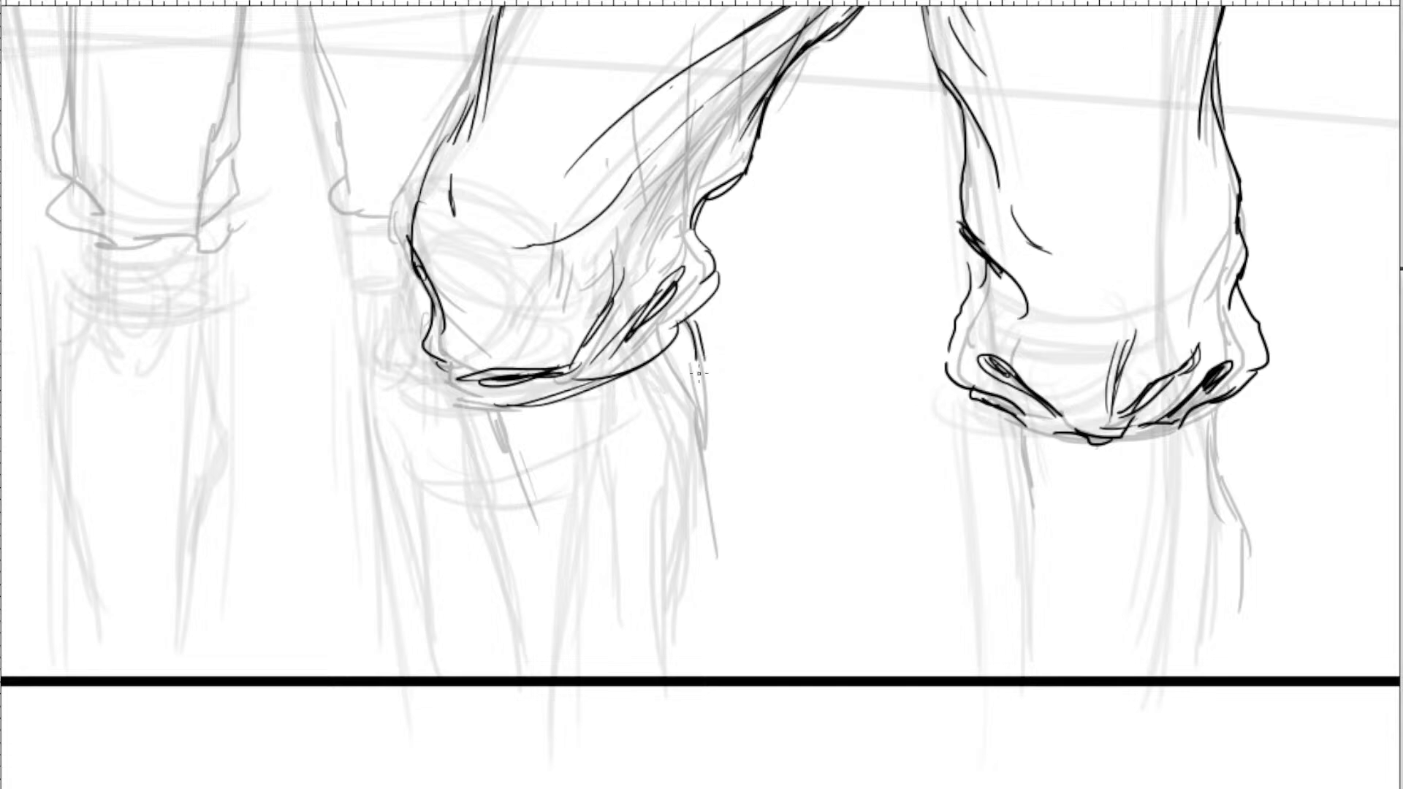
# Draw both sides of the bent leg's calf below the cuff, with short curved strokes for the sock.
pyautogui.moveTo(495, 406)
pyautogui.mouseDown()
pyautogui.moveTo(480, 395)
pyautogui.moveTo(495, 406)
pyautogui.moveTo(477, 420)
pyautogui.moveTo(497, 464)
pyautogui.moveTo(522, 476)
pyautogui.mouseUp()
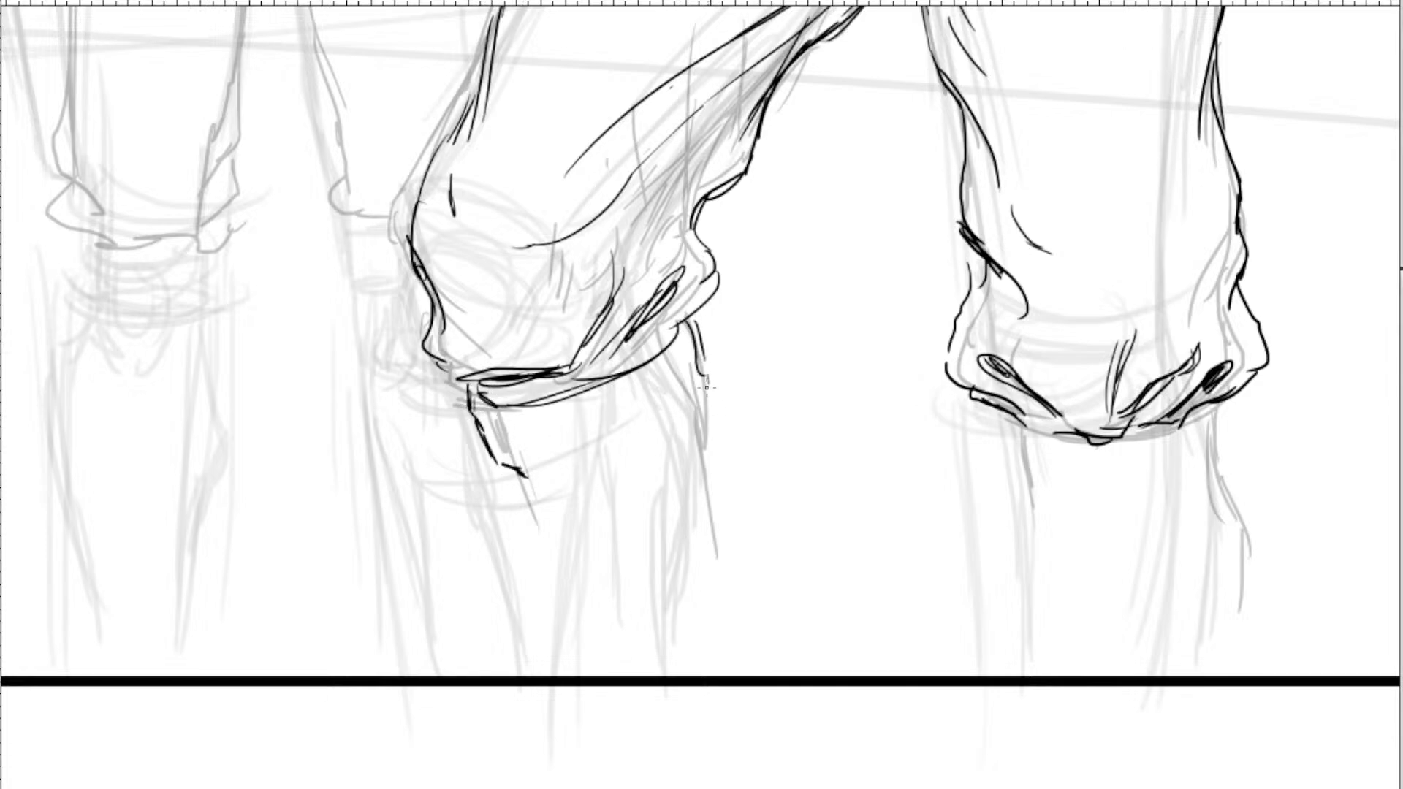
pyautogui.moveTo(682, 427); pyautogui.dragTo(706, 401)
pyautogui.moveTo(617, 460)
pyautogui.mouseDown()
pyautogui.moveTo(651, 446)
pyautogui.moveTo(620, 401)
pyautogui.mouseUp()
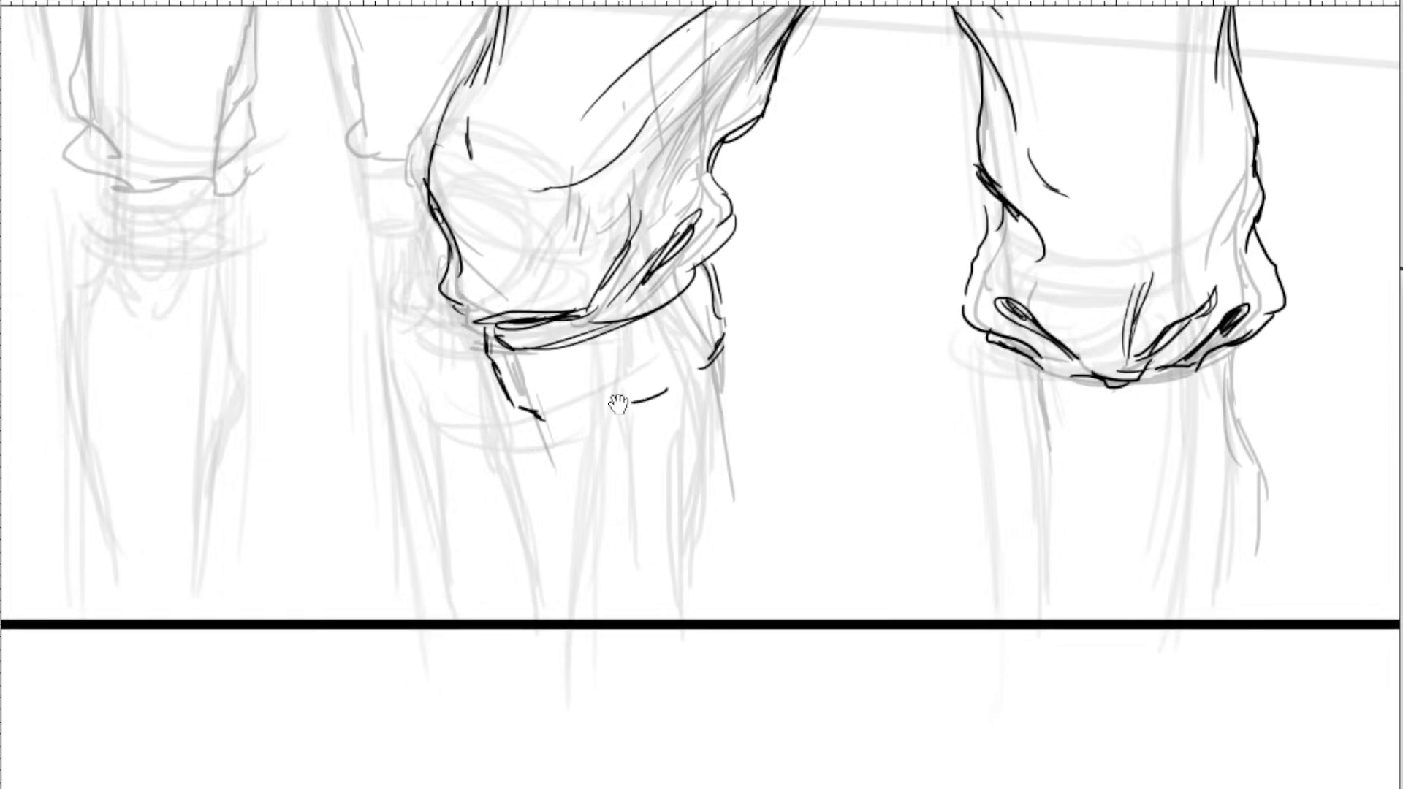
pyautogui.moveTo(713, 358); pyautogui.dragTo(747, 521)
pyautogui.moveTo(538, 418); pyautogui.dragTo(616, 565)
pyautogui.moveTo(643, 475); pyautogui.dragTo(595, 482)
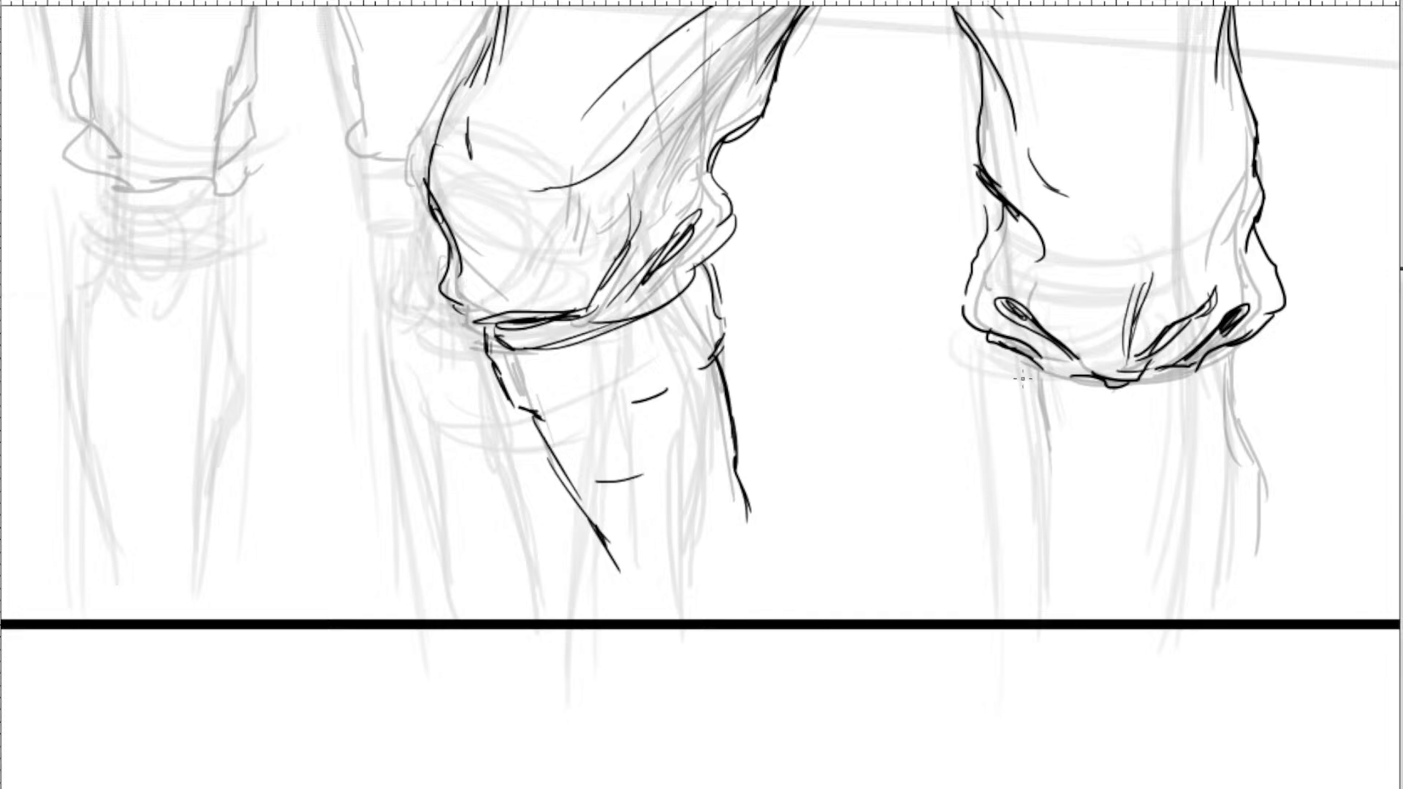
# Draw both sides of the straight leg's calf below the cuff and add the horizontal band of the sock.
pyautogui.moveTo(1025, 367); pyautogui.dragTo(1035, 415)
pyautogui.moveTo(1237, 344); pyautogui.dragTo(1226, 482)
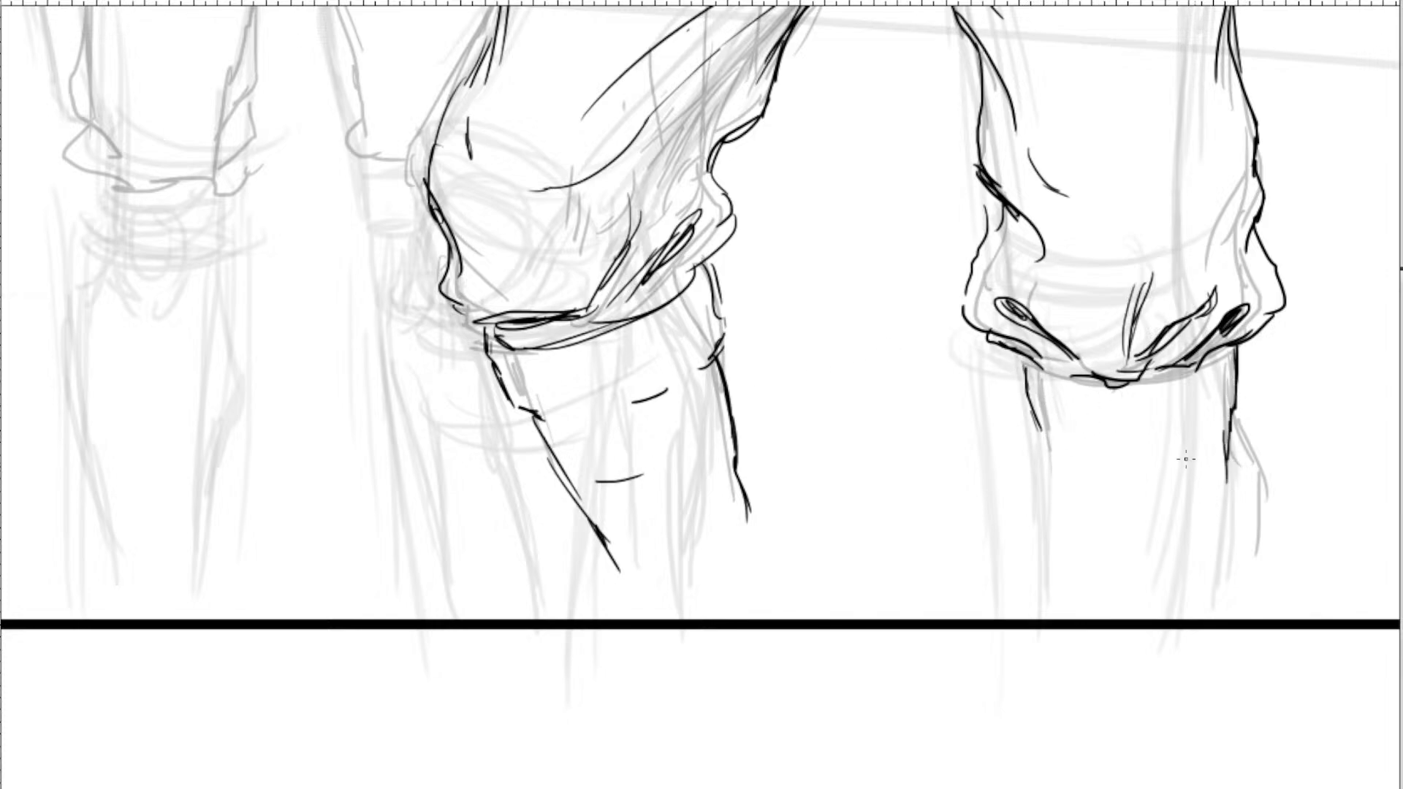
pyautogui.moveTo(1045, 439)
pyautogui.mouseDown()
pyautogui.moveTo(1061, 490)
pyautogui.moveTo(1151, 440)
pyautogui.mouseUp()
pyautogui.moveTo(1069, 385)
pyautogui.mouseDown()
pyautogui.moveTo(1189, 394)
pyautogui.moveTo(1187, 375)
pyautogui.moveTo(1219, 366)
pyautogui.moveTo(1061, 391)
pyautogui.mouseUp()
pyautogui.moveTo(1130, 442)
pyautogui.mouseDown()
pyautogui.moveTo(1184, 443)
pyautogui.moveTo(1221, 488)
pyautogui.mouseUp()
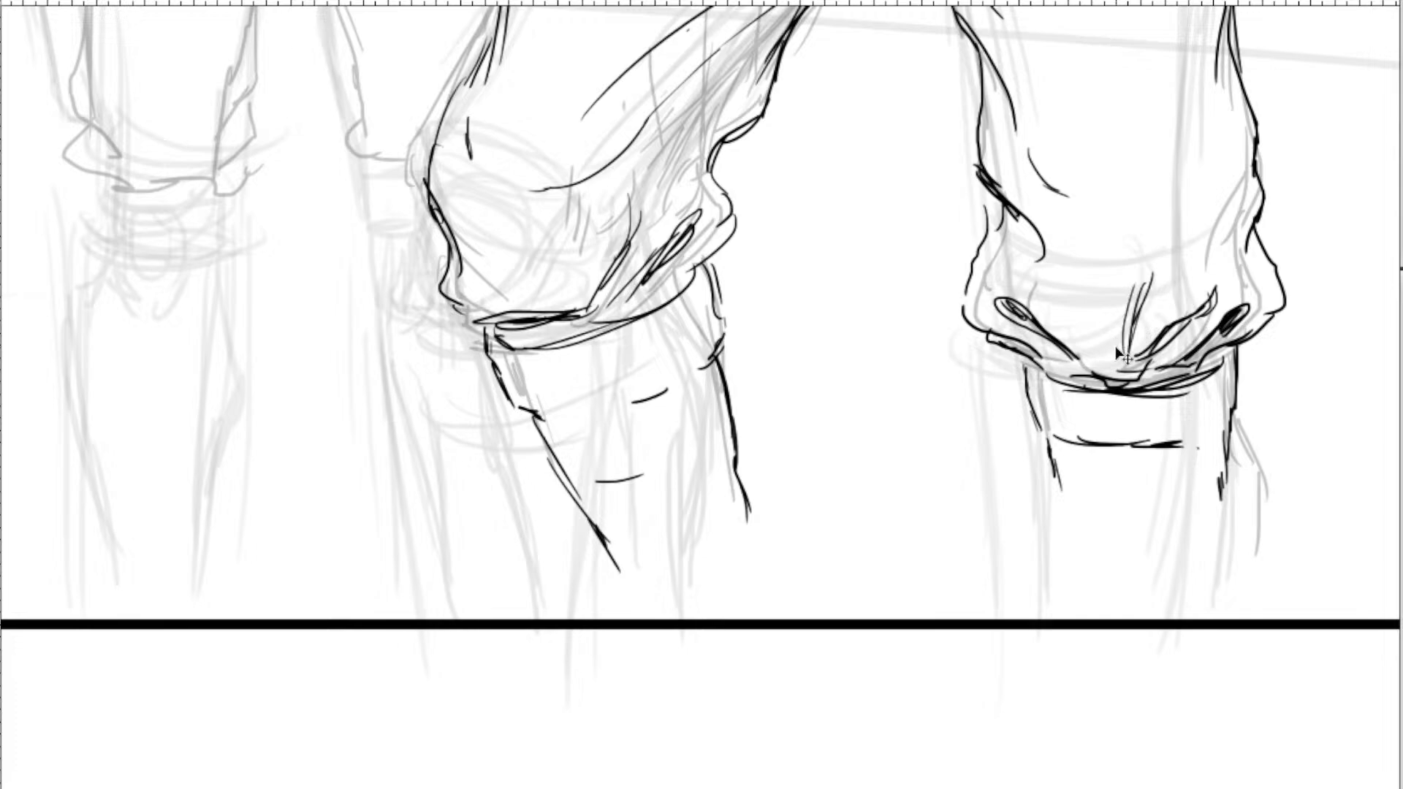
# Examine the central man's full figure within the panel and his shirt and arms up close.
pyautogui.hotkey('ctrl', '-')
pyautogui.hotkey('ctrl', '-')
pyautogui.hotkey('ctrl', '-')
pyautogui.hotkey('ctrl', '-')
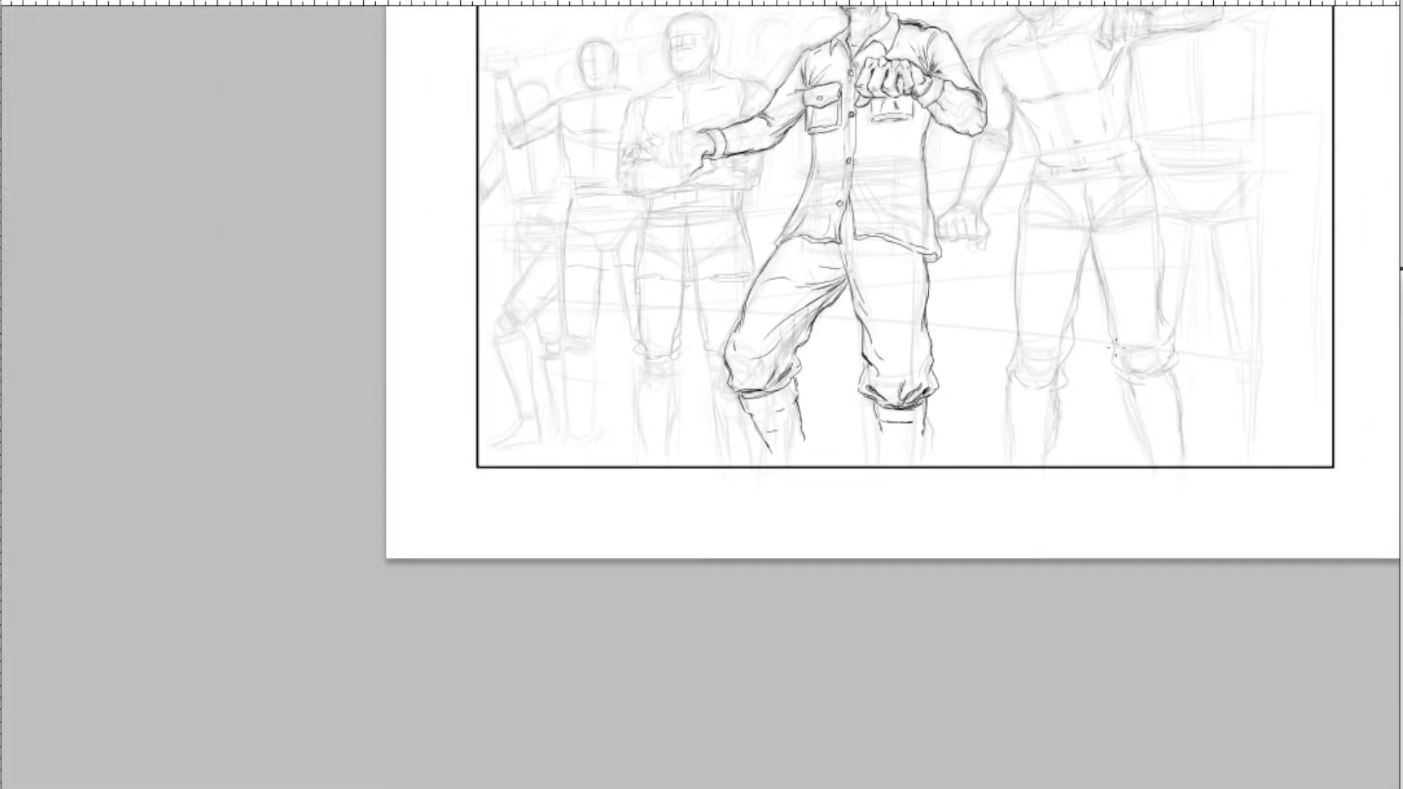
pyautogui.moveTo(1038, 132); pyautogui.dragTo(983, 299)
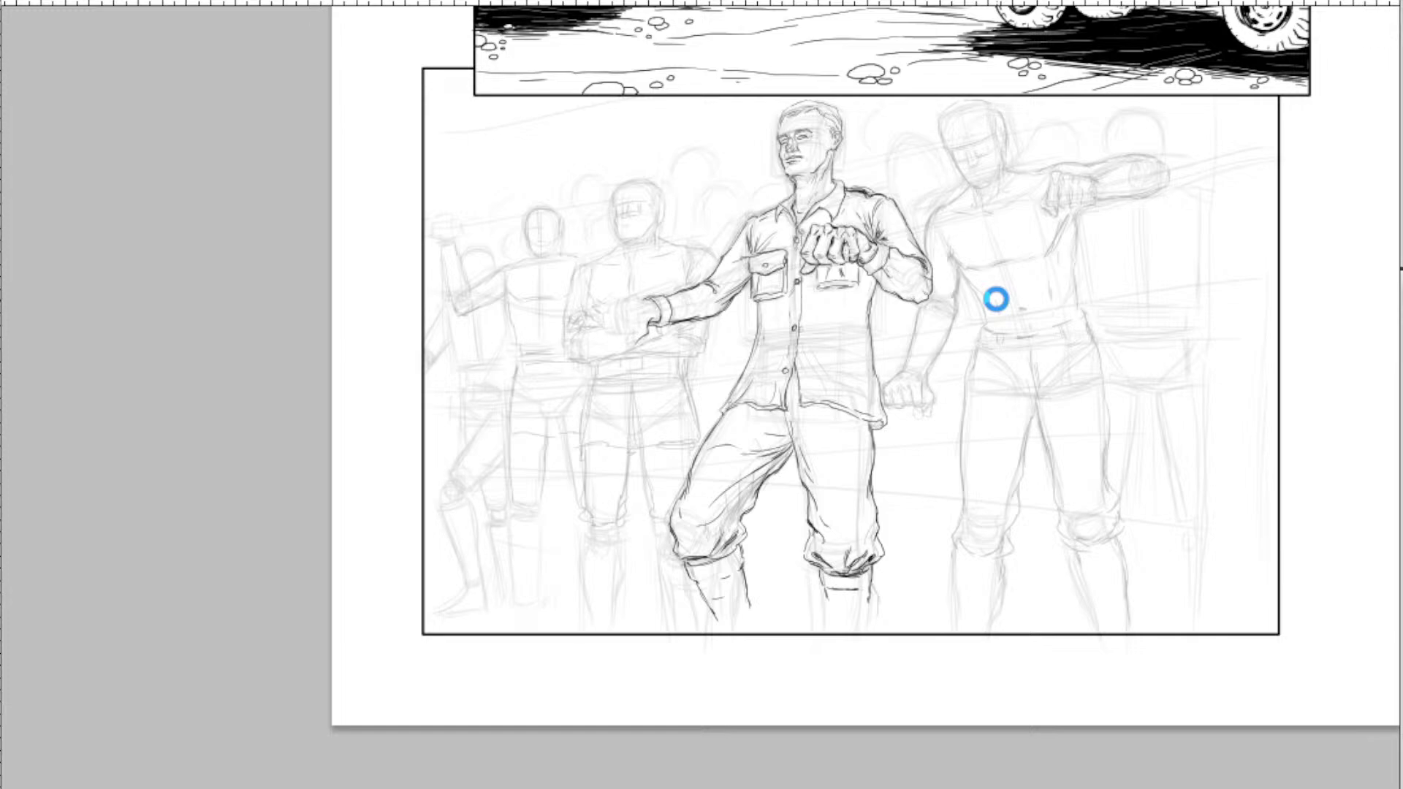
pyautogui.hotkey('ctrl', '+')
pyautogui.hotkey('ctrl', '+')
pyautogui.hotkey('ctrl', '+')
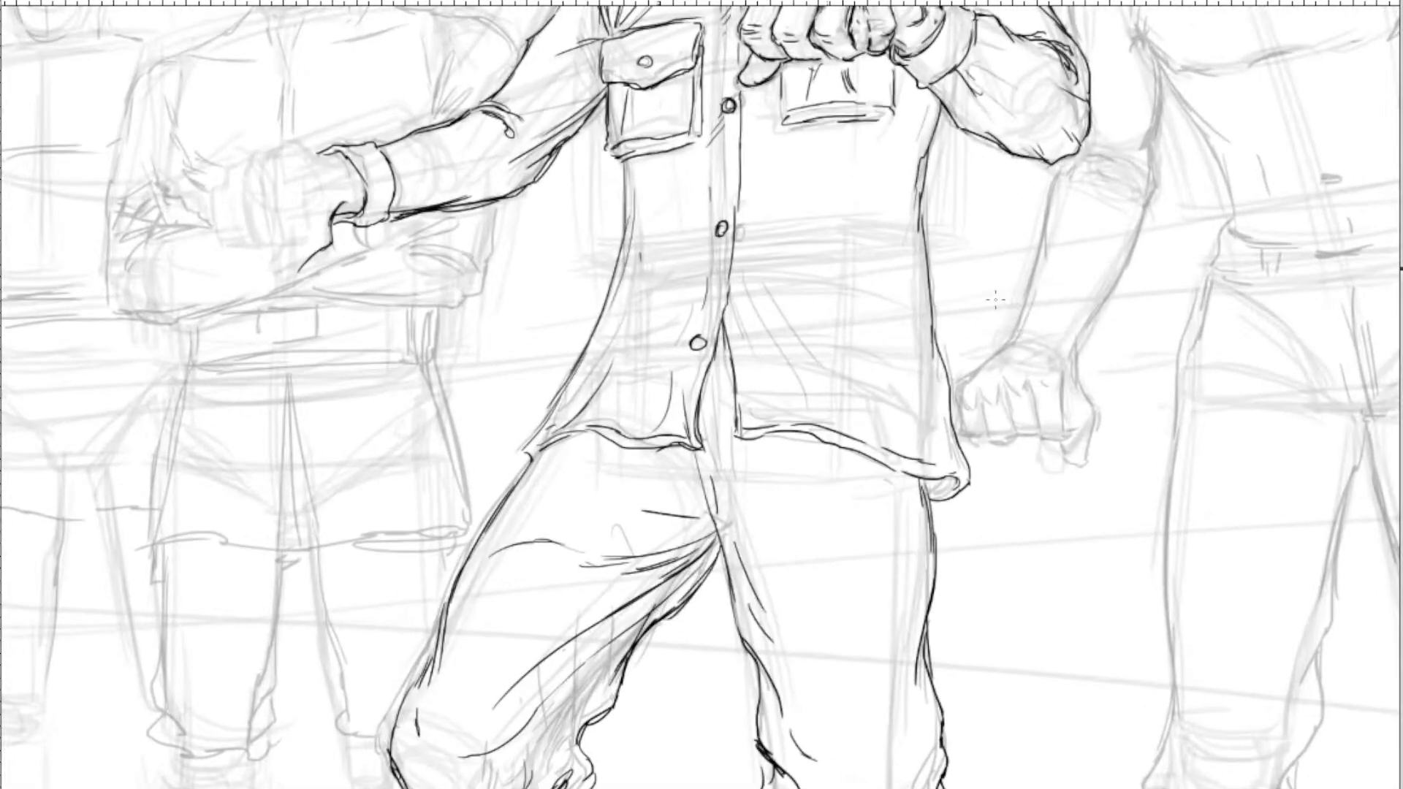
pyautogui.moveTo(820, 281); pyautogui.dragTo(702, 564)
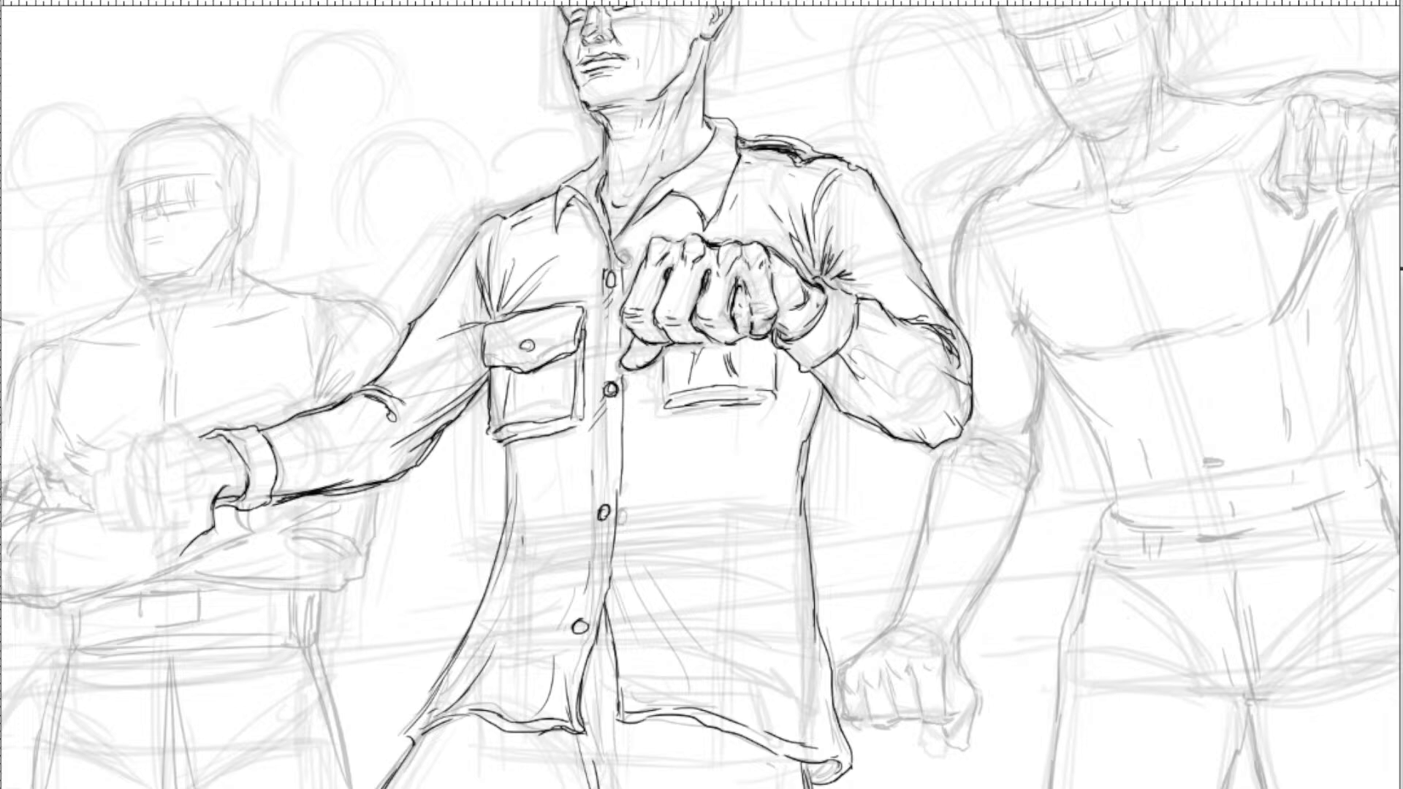
# Draw the twisted strands of barbed wire from the central man's fist across the bare-chested man's chest, with a barb between them.
pyautogui.scroll(4, 610, 243)
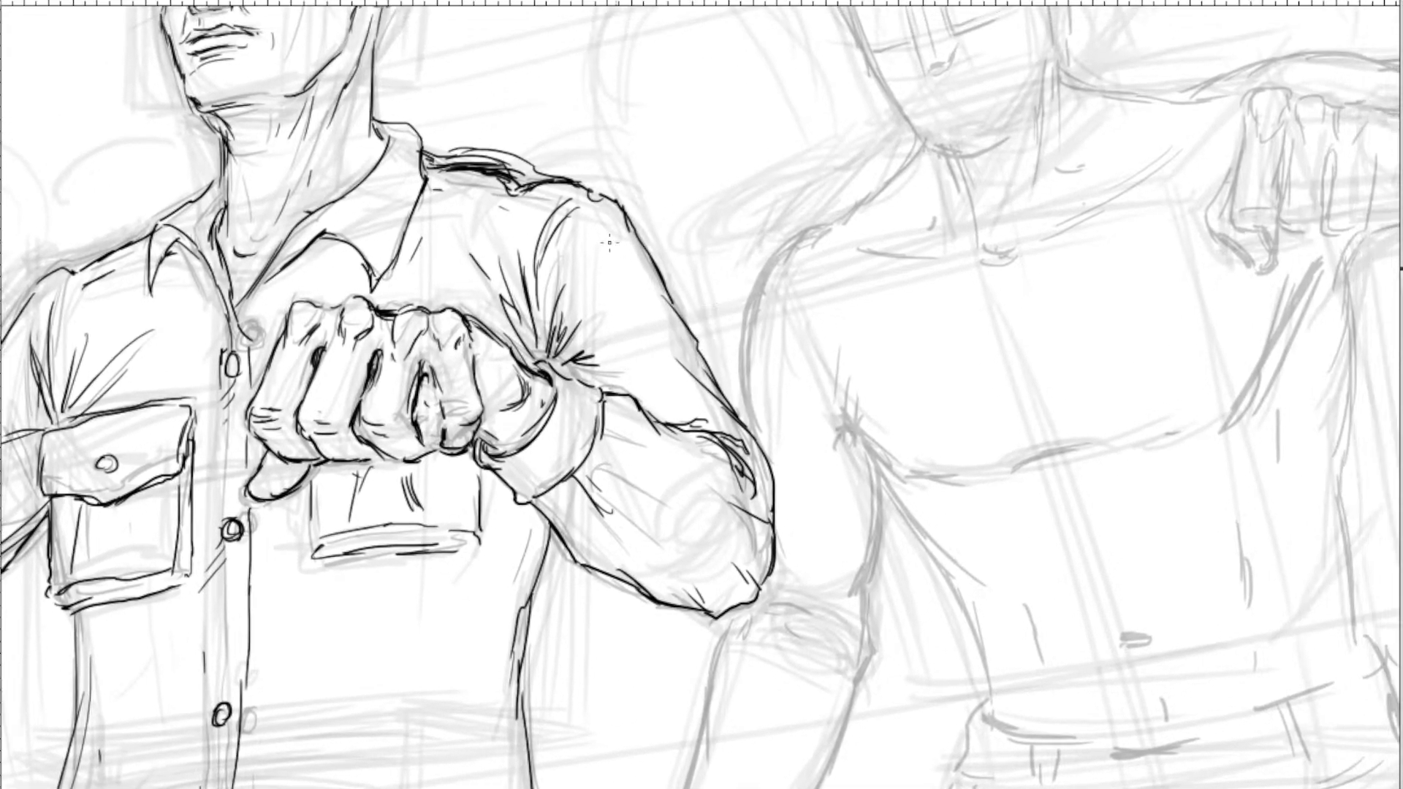
pyautogui.moveTo(483, 360); pyautogui.dragTo(678, 323)
pyautogui.moveTo(480, 375)
pyautogui.mouseDown()
pyautogui.moveTo(746, 309)
pyautogui.moveTo(471, 387)
pyautogui.moveTo(740, 310)
pyautogui.moveTo(767, 316)
pyautogui.moveTo(813, 289)
pyautogui.moveTo(773, 315)
pyautogui.moveTo(846, 267)
pyautogui.moveTo(834, 289)
pyautogui.moveTo(769, 284)
pyautogui.moveTo(775, 329)
pyautogui.moveTo(1090, 210)
pyautogui.mouseUp()
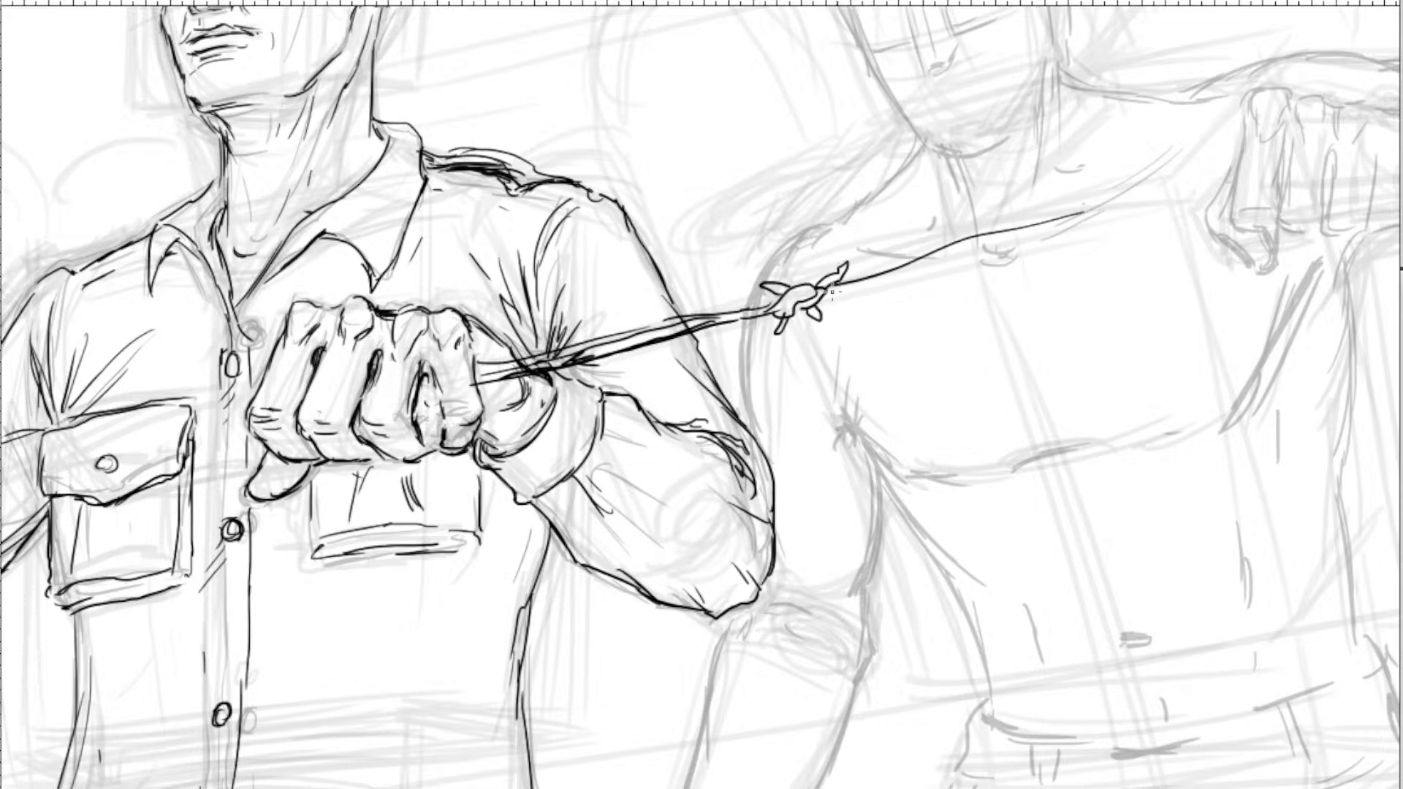
pyautogui.moveTo(832, 292); pyautogui.dragTo(1073, 215)
pyautogui.moveTo(859, 296)
pyautogui.mouseDown()
pyautogui.moveTo(1085, 218)
pyautogui.moveTo(1004, 275)
pyautogui.mouseUp()
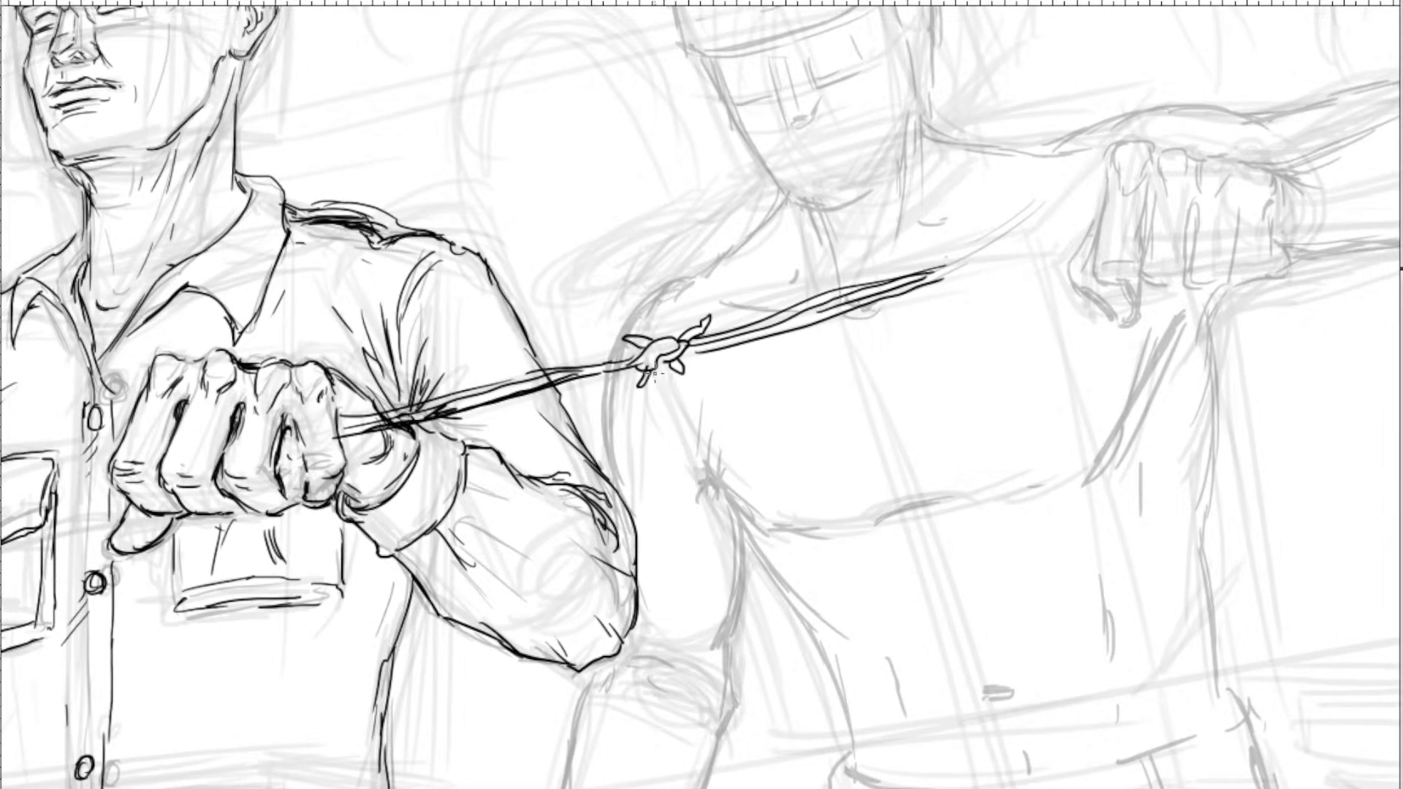
# Add a second spiky barb at the end of the wire, in front of the bare-chested man's upper chest.
pyautogui.moveTo(624, 377); pyautogui.dragTo(550, 390)
pyautogui.moveTo(1031, 236); pyautogui.dragTo(871, 322)
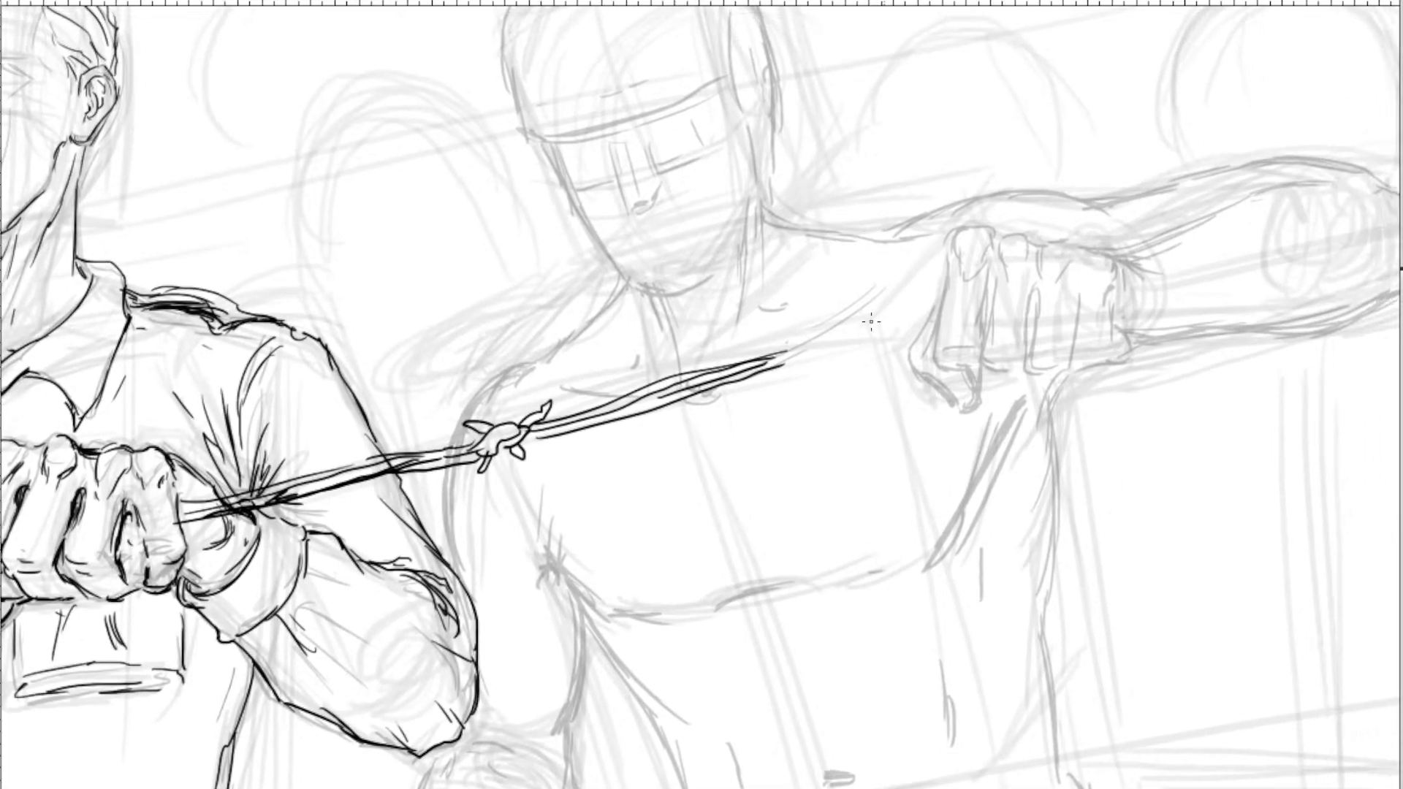
pyautogui.moveTo(779, 355)
pyautogui.mouseDown()
pyautogui.moveTo(850, 320)
pyautogui.moveTo(840, 339)
pyautogui.moveTo(865, 354)
pyautogui.moveTo(841, 358)
pyautogui.moveTo(793, 329)
pyautogui.moveTo(829, 336)
pyautogui.moveTo(805, 363)
pyautogui.moveTo(821, 356)
pyautogui.mouseUp()
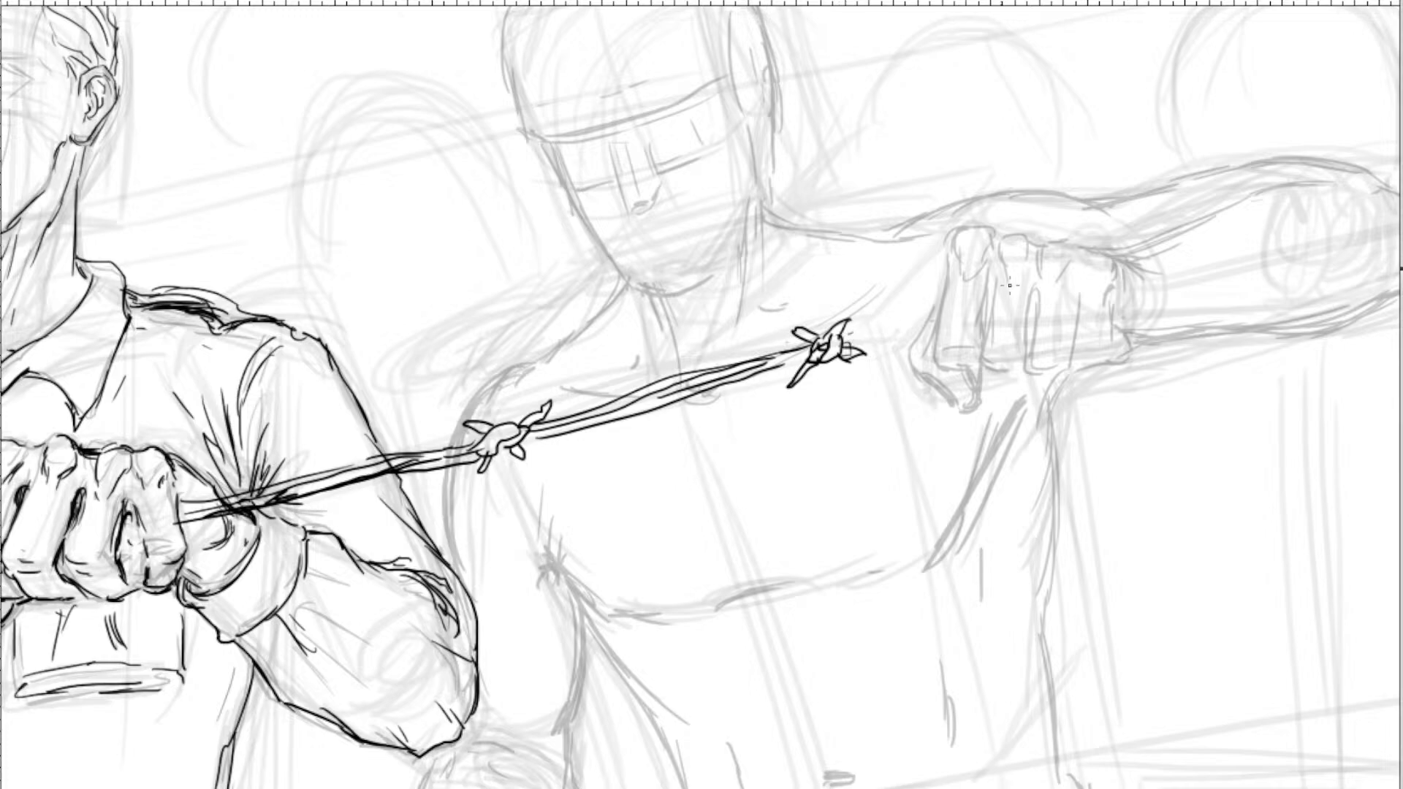
pyautogui.scroll(-8, 983, 286)
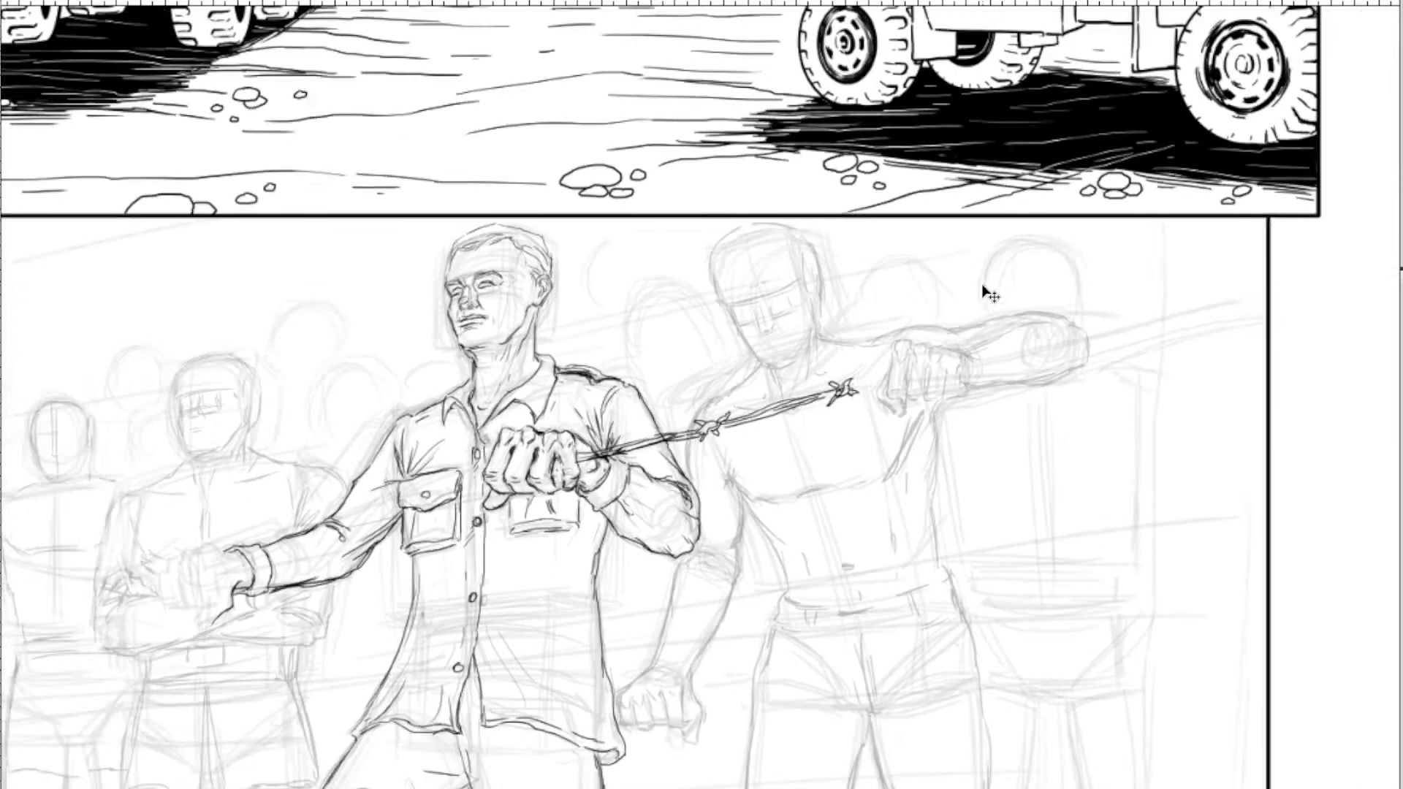
# Continue the barbed wire from the fist across the central man's chest pocket and outstretched forearm to the cuff, adding a barb on the forearm.
pyautogui.scroll(4, 990, 294)
pyautogui.scroll(4, 581, 338)
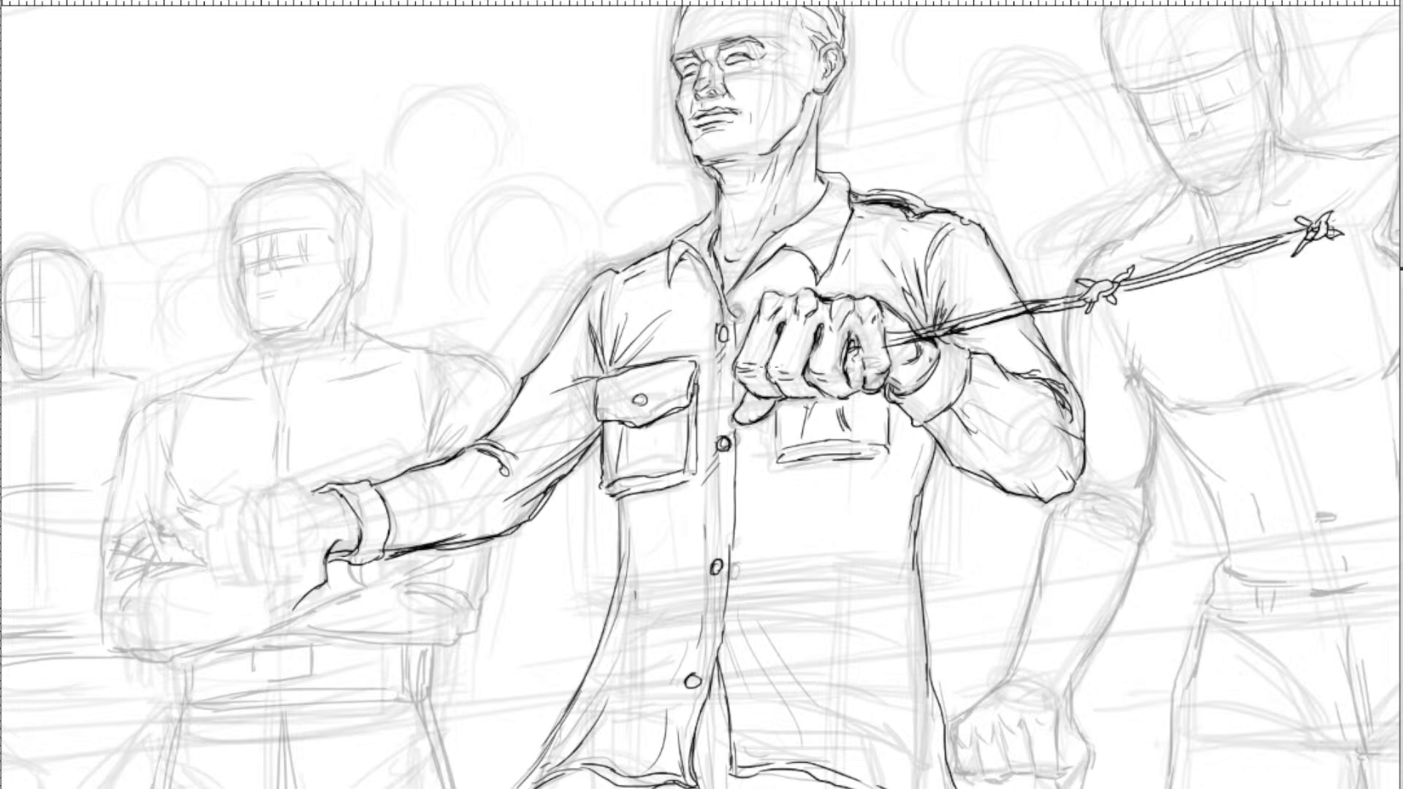
pyautogui.moveTo(735, 358)
pyautogui.mouseDown()
pyautogui.moveTo(604, 402)
pyautogui.moveTo(652, 394)
pyautogui.moveTo(545, 440)
pyautogui.mouseUp()
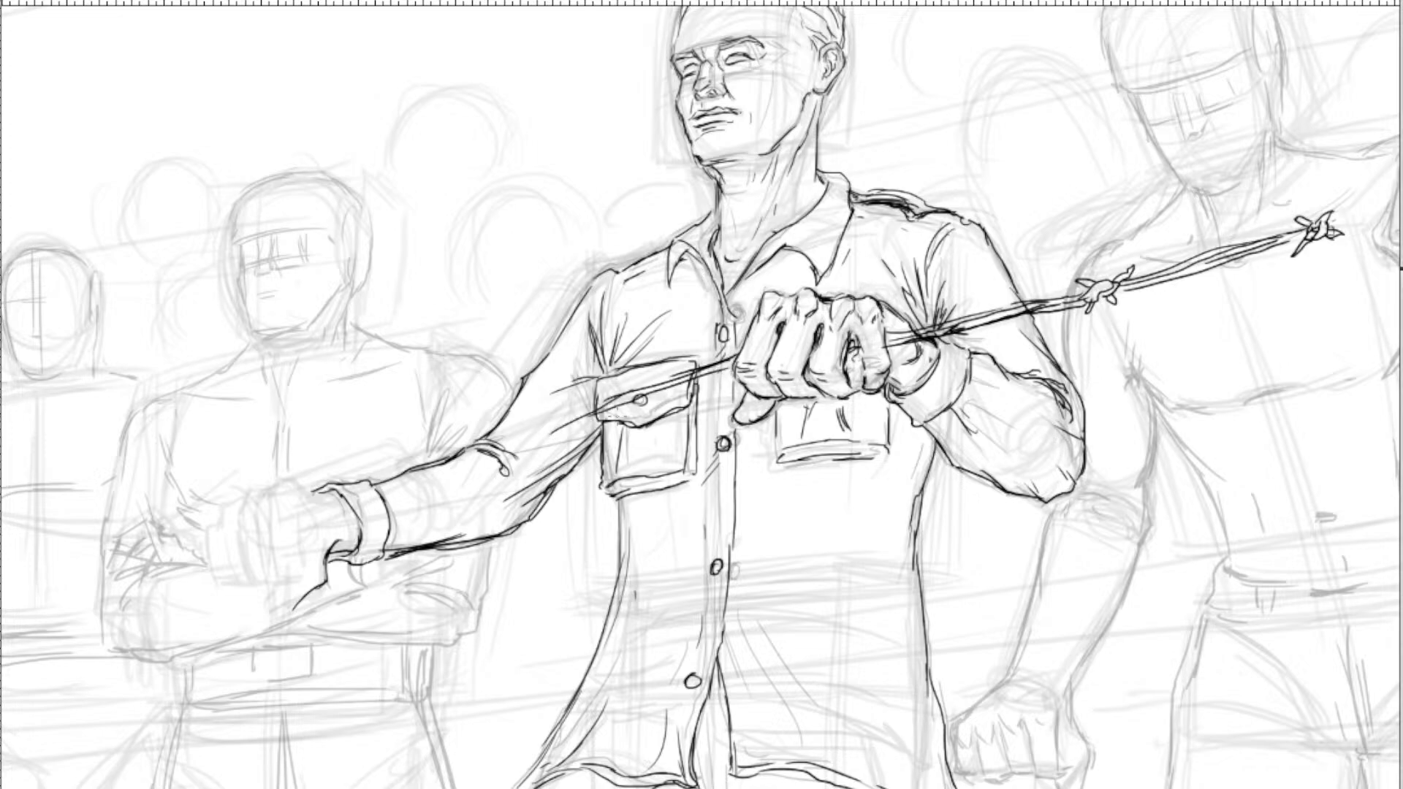
pyautogui.moveTo(703, 384); pyautogui.dragTo(568, 436)
pyautogui.moveTo(739, 371)
pyautogui.mouseDown()
pyautogui.moveTo(516, 459)
pyautogui.moveTo(721, 373)
pyautogui.moveTo(567, 439)
pyautogui.moveTo(687, 400)
pyautogui.mouseUp()
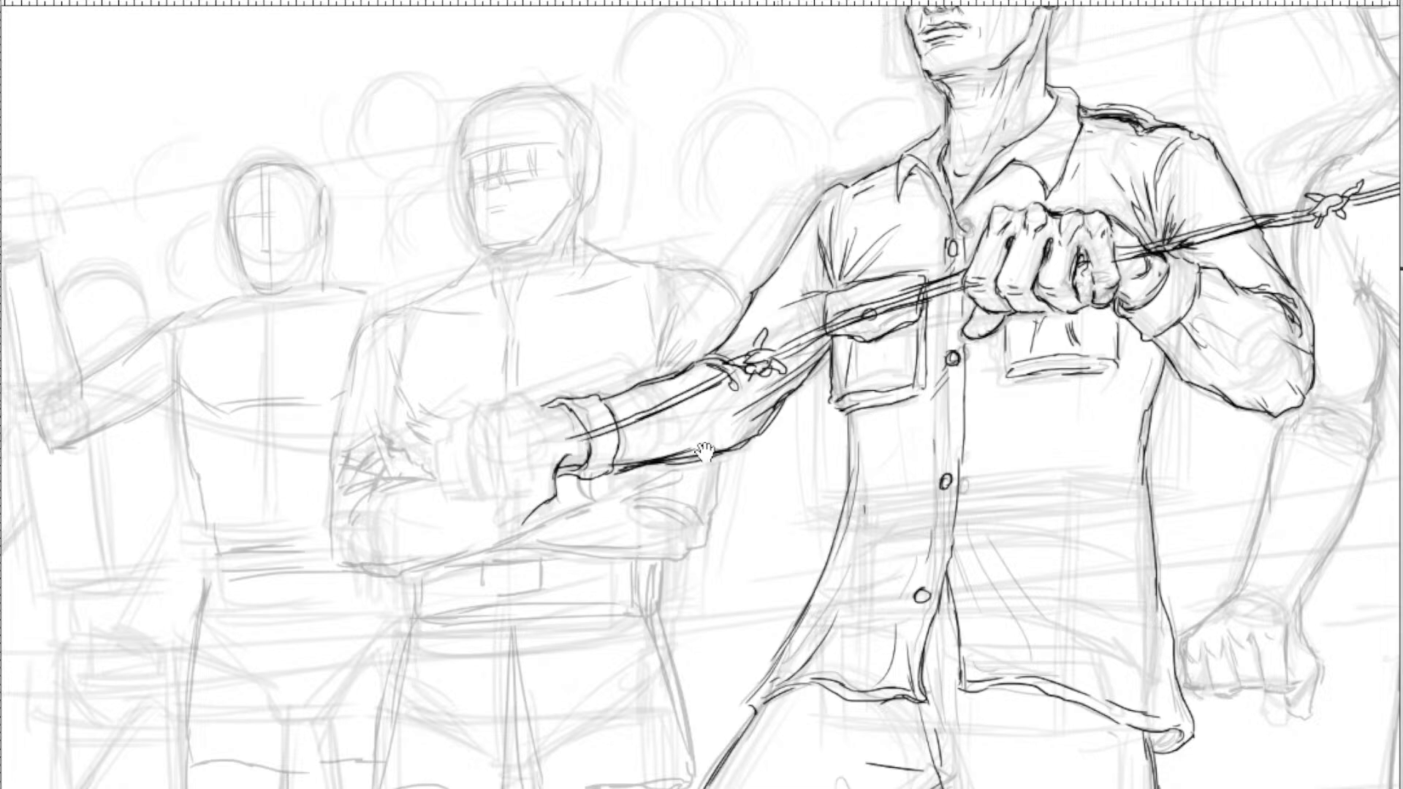
pyautogui.moveTo(705, 452); pyautogui.dragTo(386, 583)
pyautogui.moveTo(847, 423); pyautogui.dragTo(609, 430)
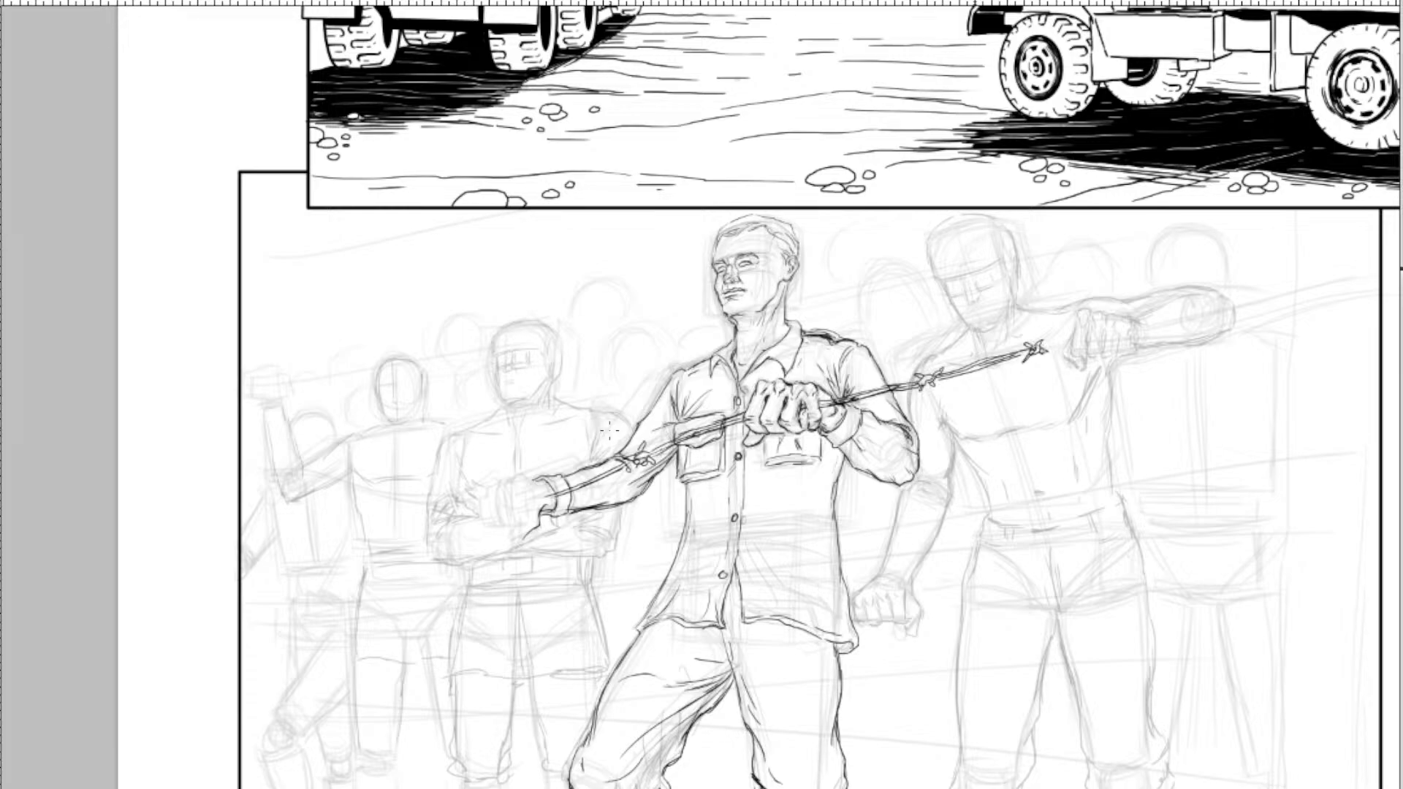
pyautogui.scroll(-2, 610, 437)
pyautogui.scroll(5, 610, 436)
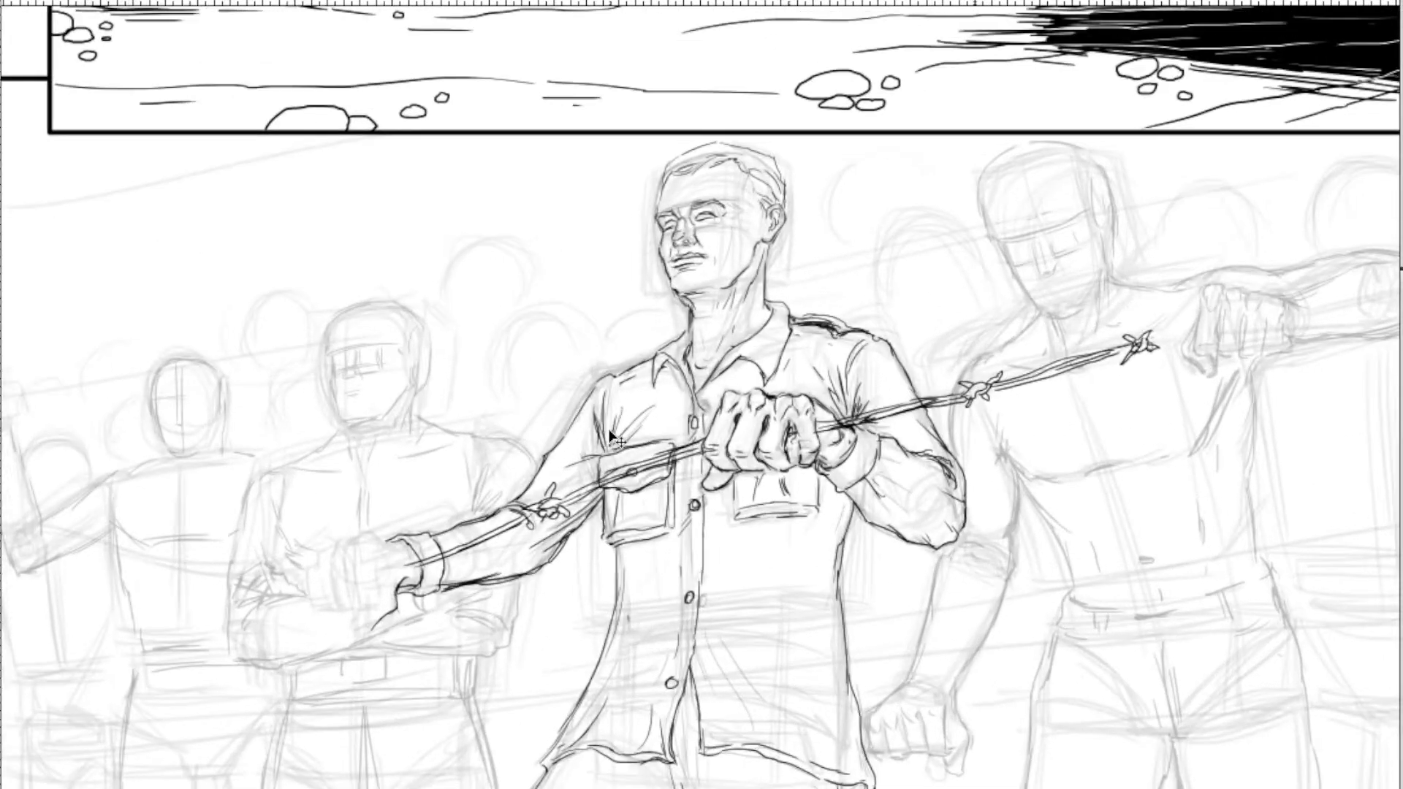
# Start the bare-chested man's face with frown lines between the brows and the outline of the nose.
pyautogui.moveTo(1021, 128); pyautogui.dragTo(890, 133)
pyautogui.moveTo(914, 601)
pyautogui.mouseDown()
pyautogui.moveTo(891, 172)
pyautogui.moveTo(784, 432)
pyautogui.mouseUp()
pyautogui.scroll(4, 783, 432)
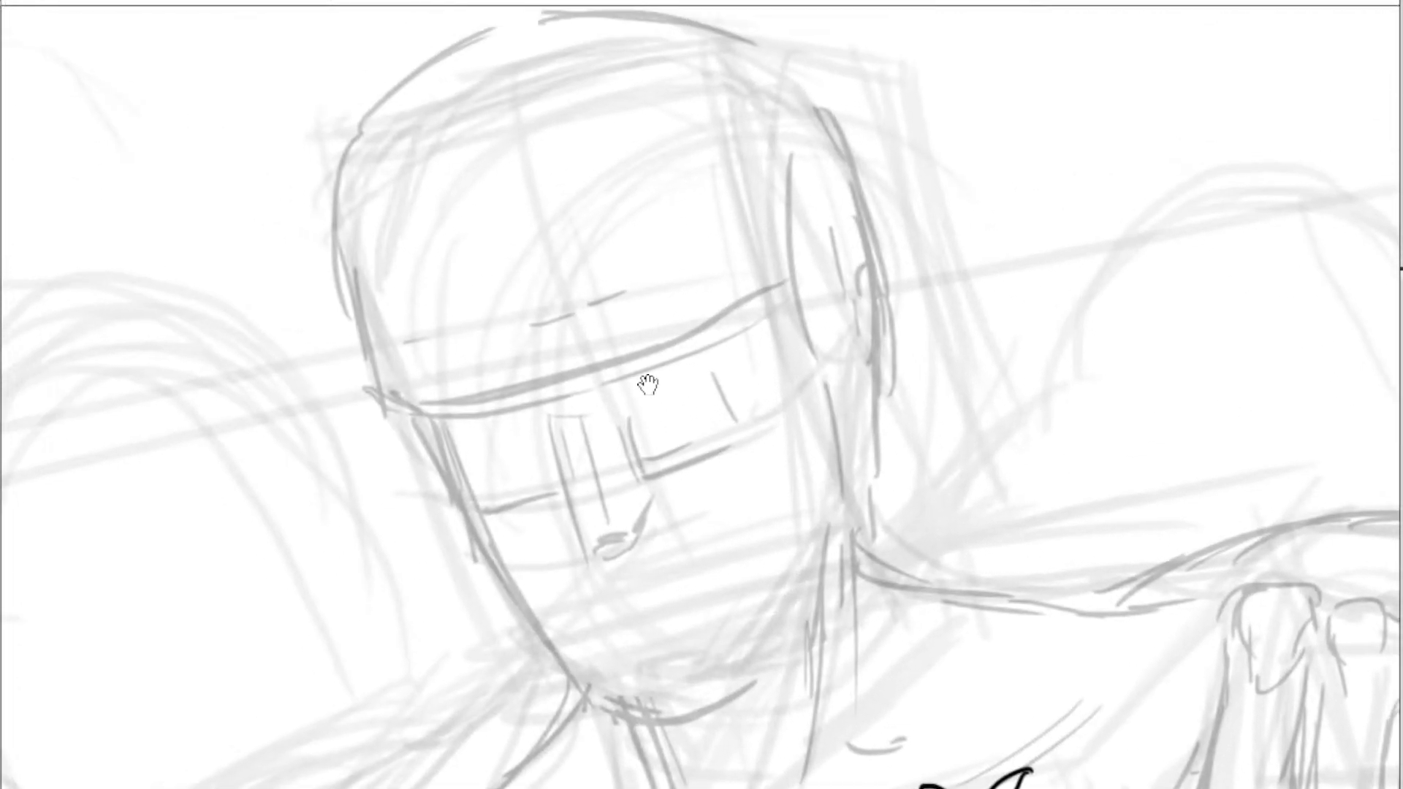
pyautogui.moveTo(647, 385); pyautogui.dragTo(683, 405)
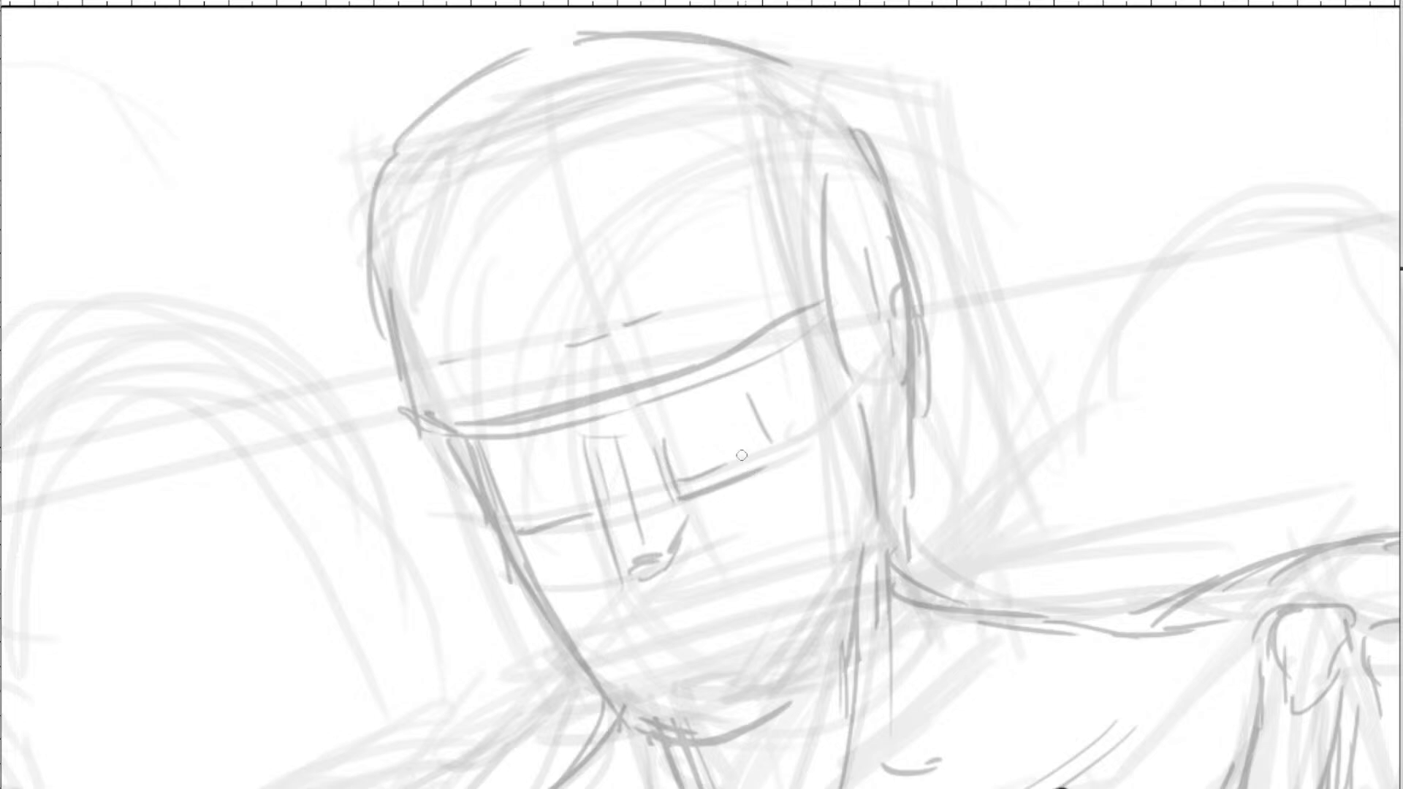
pyautogui.moveTo(552, 464)
pyautogui.mouseDown()
pyautogui.moveTo(903, 410)
pyautogui.moveTo(947, 426)
pyautogui.moveTo(652, 451)
pyautogui.moveTo(303, 430)
pyautogui.mouseUp()
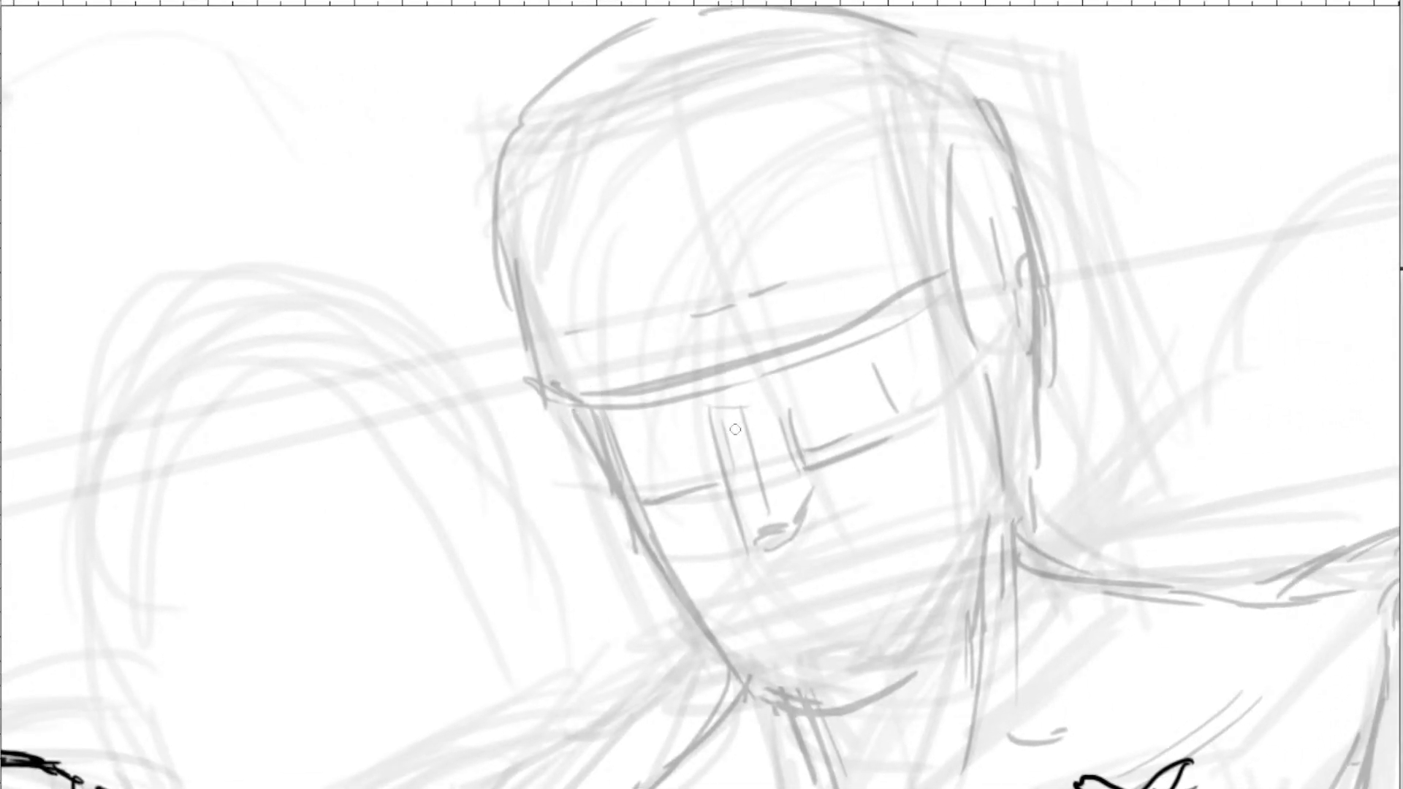
pyautogui.moveTo(682, 386); pyautogui.dragTo(709, 424)
pyautogui.moveTo(753, 368); pyautogui.dragTo(748, 418)
pyautogui.moveTo(669, 398); pyautogui.dragTo(720, 440)
pyautogui.moveTo(758, 381)
pyautogui.mouseDown()
pyautogui.moveTo(745, 427)
pyautogui.moveTo(727, 415)
pyautogui.moveTo(747, 436)
pyautogui.moveTo(728, 425)
pyautogui.moveTo(718, 445)
pyautogui.moveTo(736, 543)
pyautogui.moveTo(766, 580)
pyautogui.moveTo(793, 540)
pyautogui.moveTo(783, 570)
pyautogui.mouseUp()
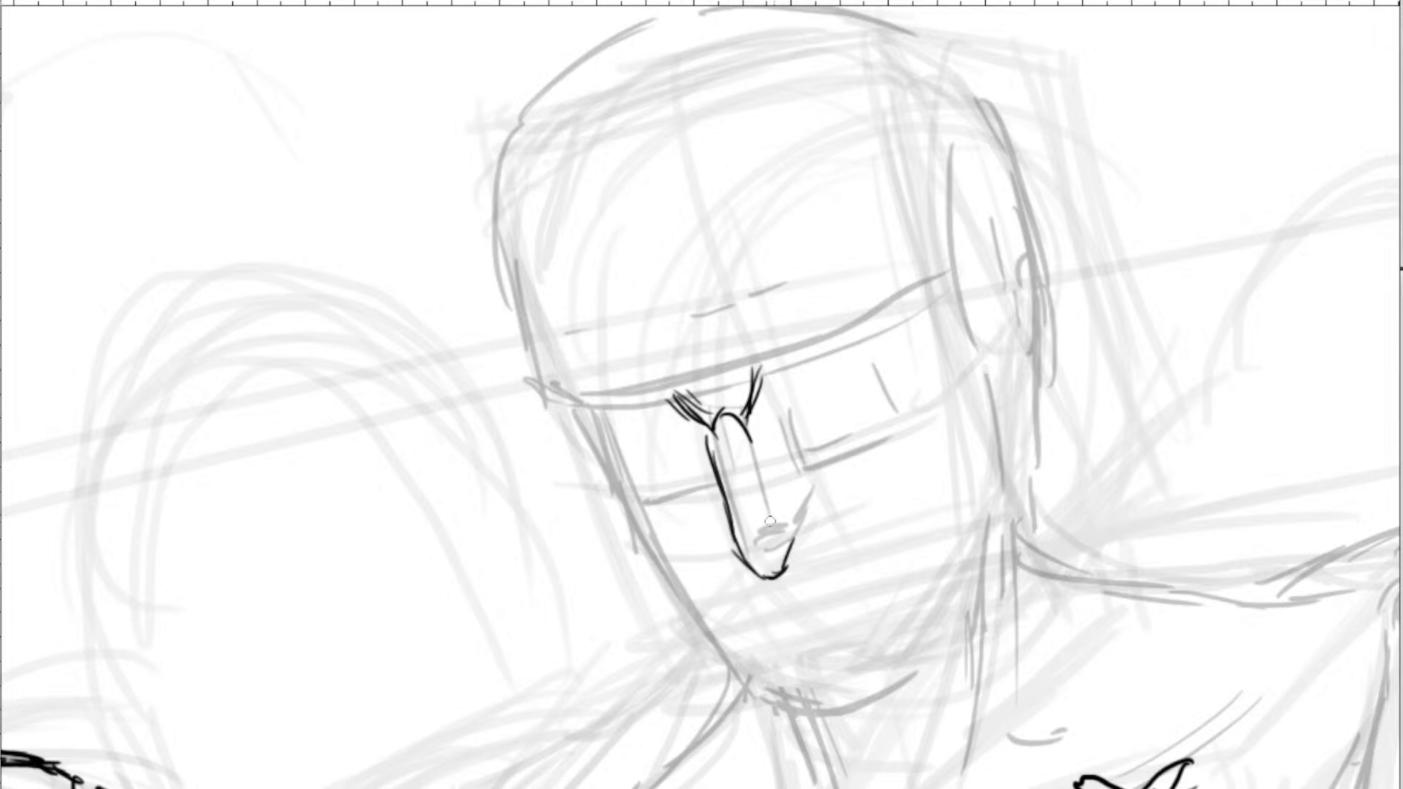
pyautogui.scroll(-3, 817, 431)
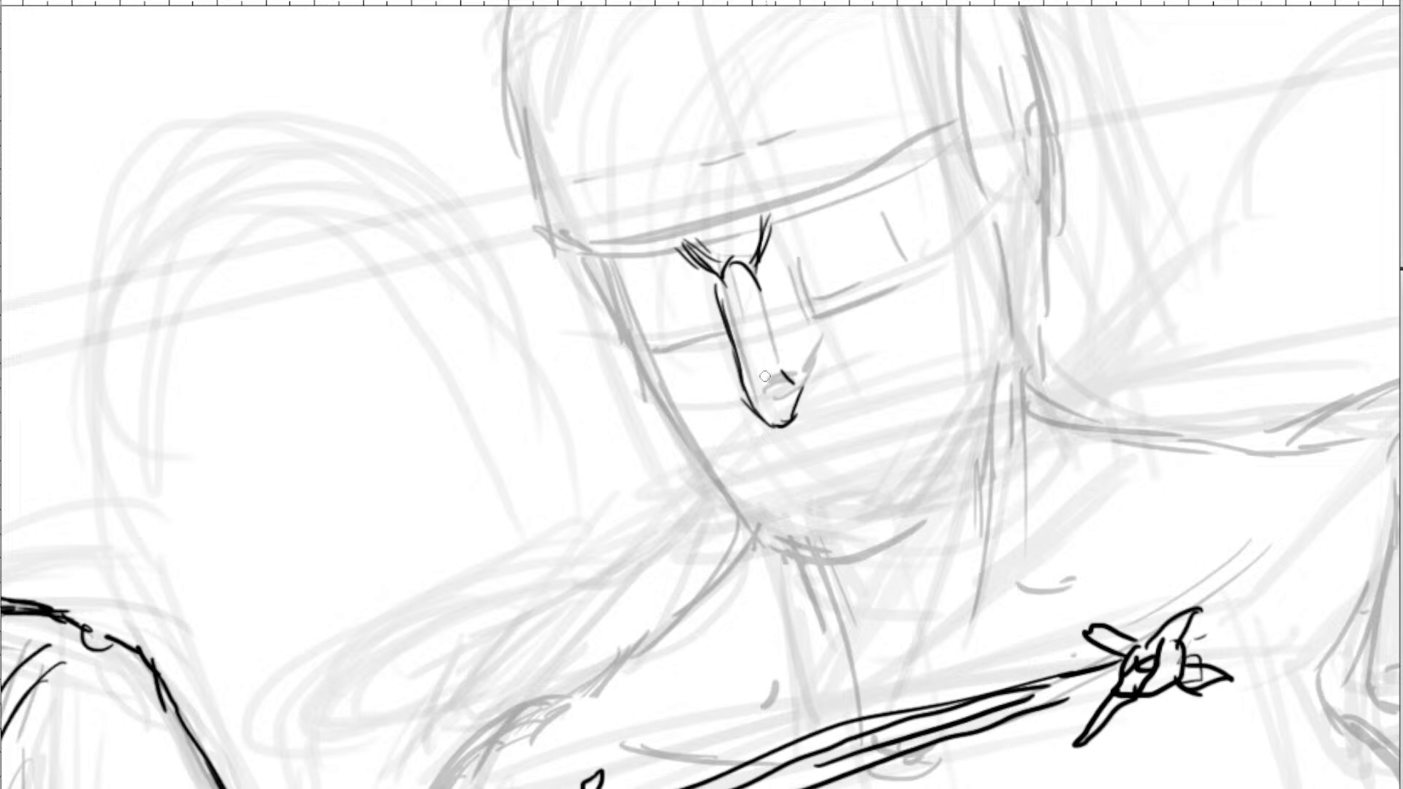
# Draw the bare-chested man's nostrils and both lowered eyebrows.
pyautogui.moveTo(773, 371)
pyautogui.mouseDown()
pyautogui.moveTo(751, 377)
pyautogui.moveTo(764, 424)
pyautogui.moveTo(804, 413)
pyautogui.moveTo(811, 390)
pyautogui.moveTo(760, 422)
pyautogui.mouseUp()
pyautogui.moveTo(765, 220)
pyautogui.mouseDown()
pyautogui.moveTo(855, 167)
pyautogui.moveTo(878, 177)
pyautogui.mouseUp()
pyautogui.moveTo(673, 241)
pyautogui.mouseDown()
pyautogui.moveTo(613, 248)
pyautogui.moveTo(676, 245)
pyautogui.moveTo(710, 283)
pyautogui.moveTo(719, 262)
pyautogui.moveTo(760, 271)
pyautogui.mouseUp()
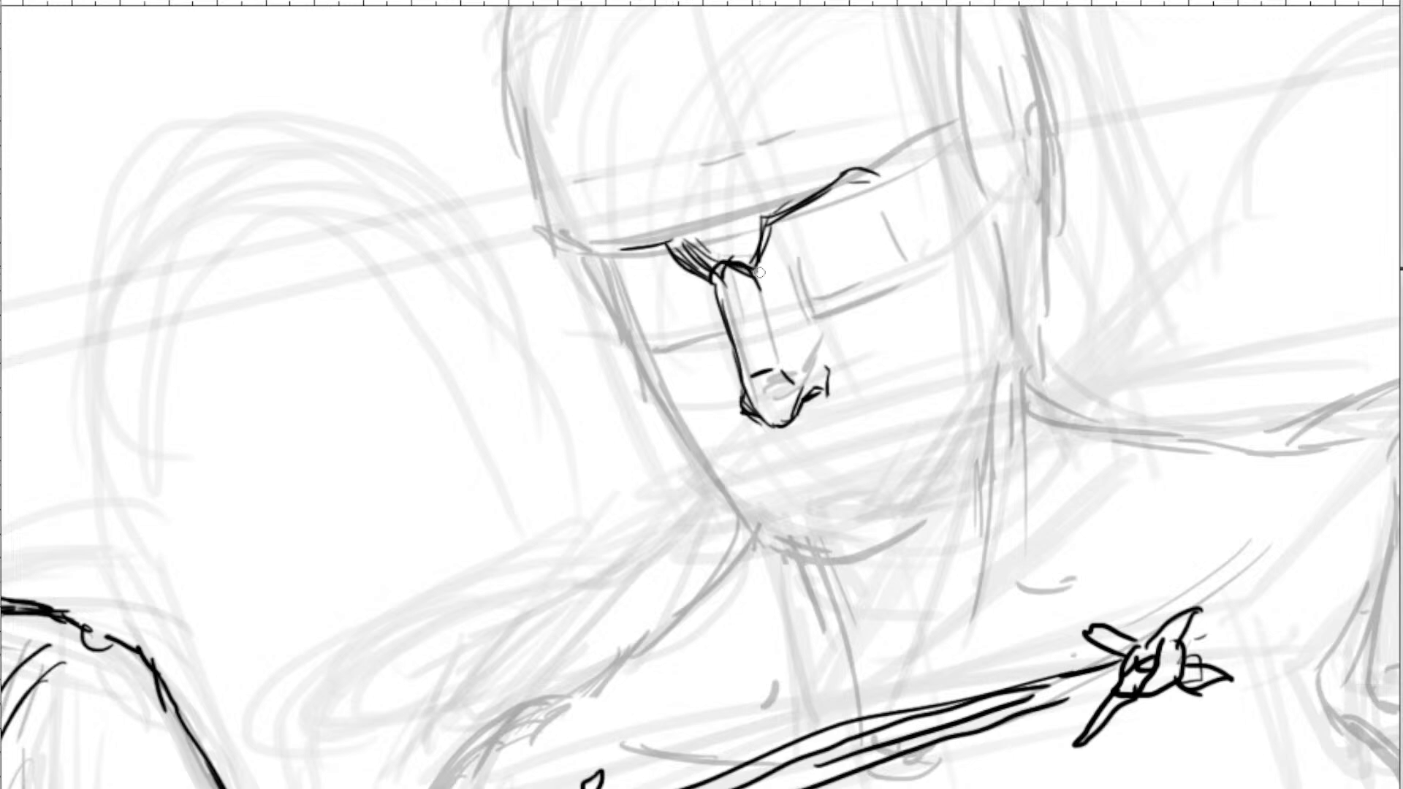
pyautogui.moveTo(669, 249)
pyautogui.mouseDown()
pyautogui.moveTo(645, 264)
pyautogui.moveTo(652, 250)
pyautogui.moveTo(574, 247)
pyautogui.moveTo(589, 285)
pyautogui.moveTo(629, 263)
pyautogui.mouseUp()
pyautogui.moveTo(760, 233)
pyautogui.mouseDown()
pyautogui.moveTo(876, 184)
pyautogui.moveTo(846, 178)
pyautogui.moveTo(882, 186)
pyautogui.mouseUp()
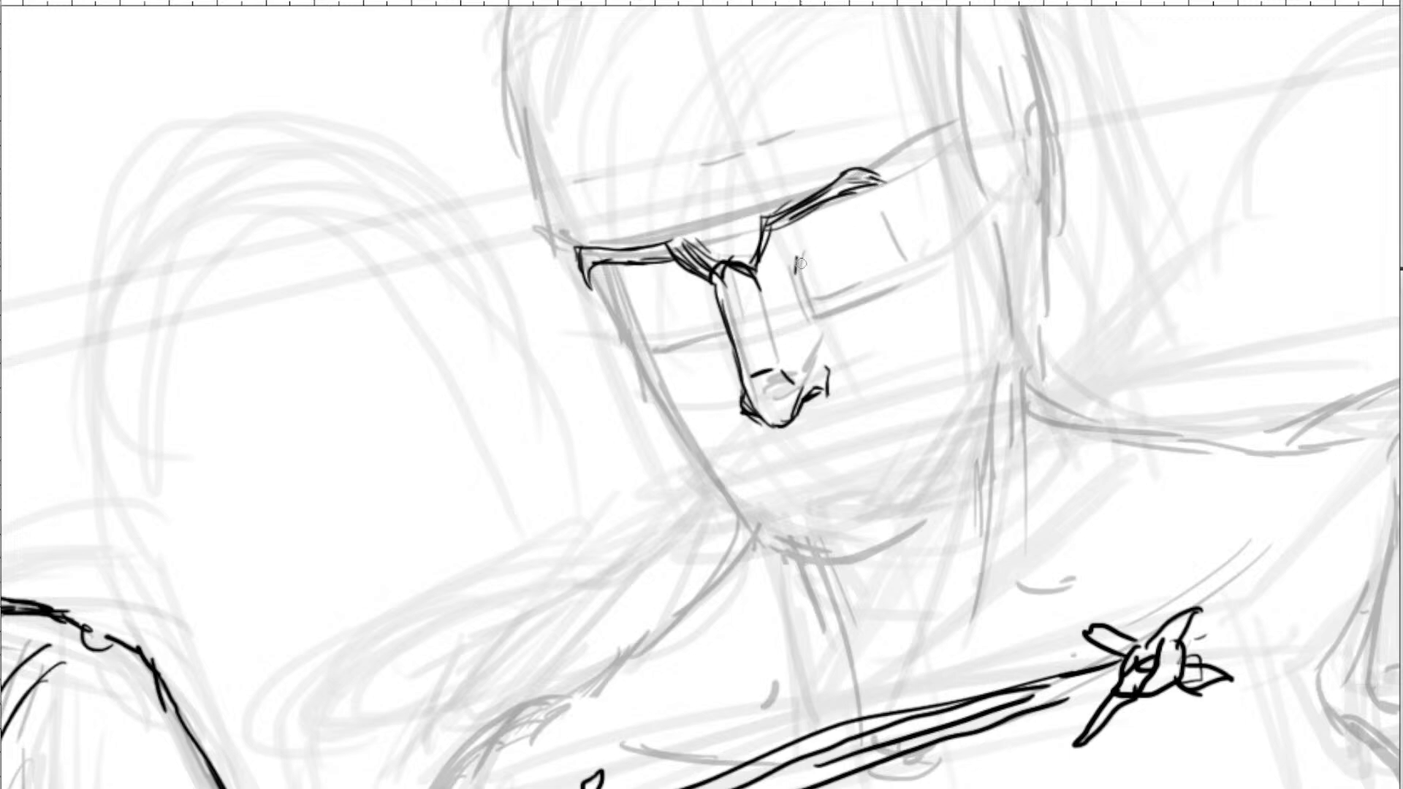
# Draw both of the bare-chested man's downcast eyes and darken their lash lines.
pyautogui.moveTo(798, 242)
pyautogui.mouseDown()
pyautogui.moveTo(795, 272)
pyautogui.moveTo(866, 228)
pyautogui.moveTo(837, 228)
pyautogui.mouseUp()
pyautogui.moveTo(802, 272)
pyautogui.mouseDown()
pyautogui.moveTo(863, 249)
pyautogui.moveTo(847, 257)
pyautogui.mouseUp()
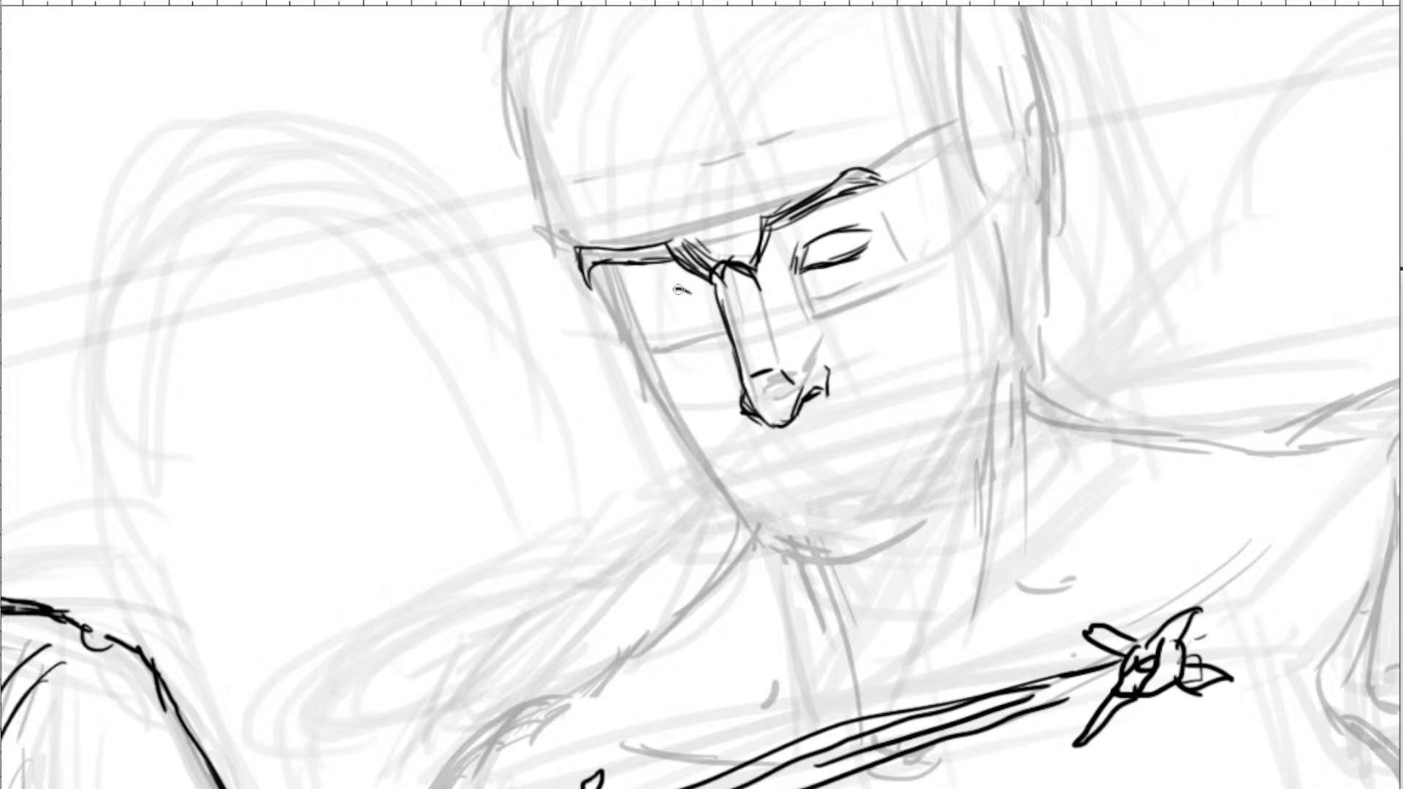
pyautogui.moveTo(678, 289)
pyautogui.mouseDown()
pyautogui.moveTo(706, 299)
pyautogui.moveTo(642, 295)
pyautogui.moveTo(667, 285)
pyautogui.moveTo(625, 297)
pyautogui.moveTo(670, 314)
pyautogui.moveTo(689, 304)
pyautogui.mouseUp()
pyautogui.moveTo(662, 313)
pyautogui.mouseDown()
pyautogui.moveTo(720, 292)
pyautogui.moveTo(671, 282)
pyautogui.moveTo(708, 293)
pyautogui.mouseUp()
pyautogui.moveTo(813, 270); pyautogui.dragTo(885, 227)
pyautogui.moveTo(639, 316); pyautogui.dragTo(717, 291)
pyautogui.moveTo(808, 243); pyautogui.dragTo(871, 225)
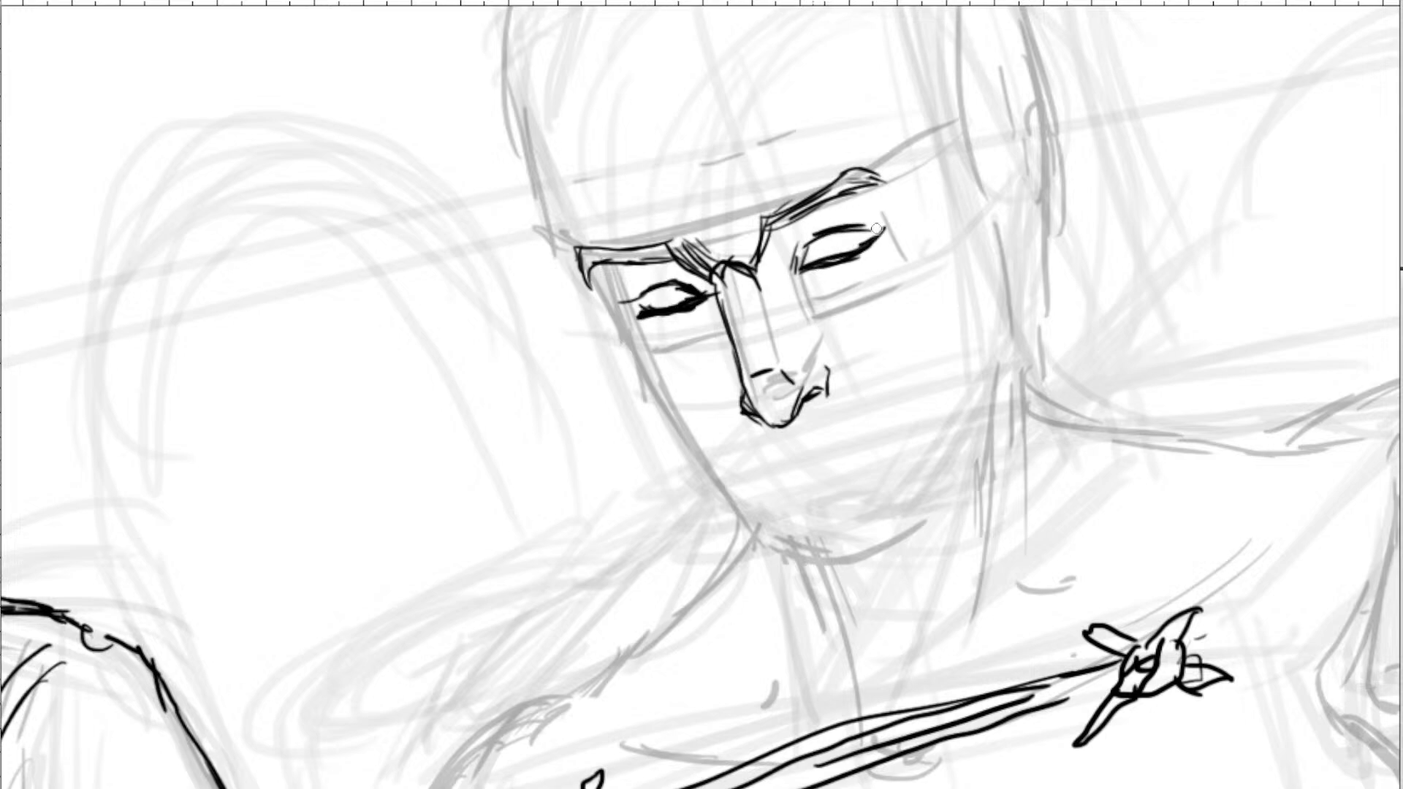
# Define the near side of the bare-chested man's nose and draw the far cheek contour down toward the chin.
pyautogui.moveTo(800, 290); pyautogui.dragTo(816, 329)
pyautogui.moveTo(794, 229); pyautogui.dragTo(793, 269)
pyautogui.moveTo(589, 291)
pyautogui.mouseDown()
pyautogui.moveTo(643, 339)
pyautogui.moveTo(583, 287)
pyautogui.moveTo(650, 334)
pyautogui.moveTo(626, 335)
pyautogui.moveTo(653, 393)
pyautogui.moveTo(695, 457)
pyautogui.moveTo(743, 473)
pyautogui.moveTo(722, 472)
pyautogui.moveTo(764, 530)
pyautogui.mouseUp()
pyautogui.moveTo(716, 459); pyautogui.dragTo(742, 488)
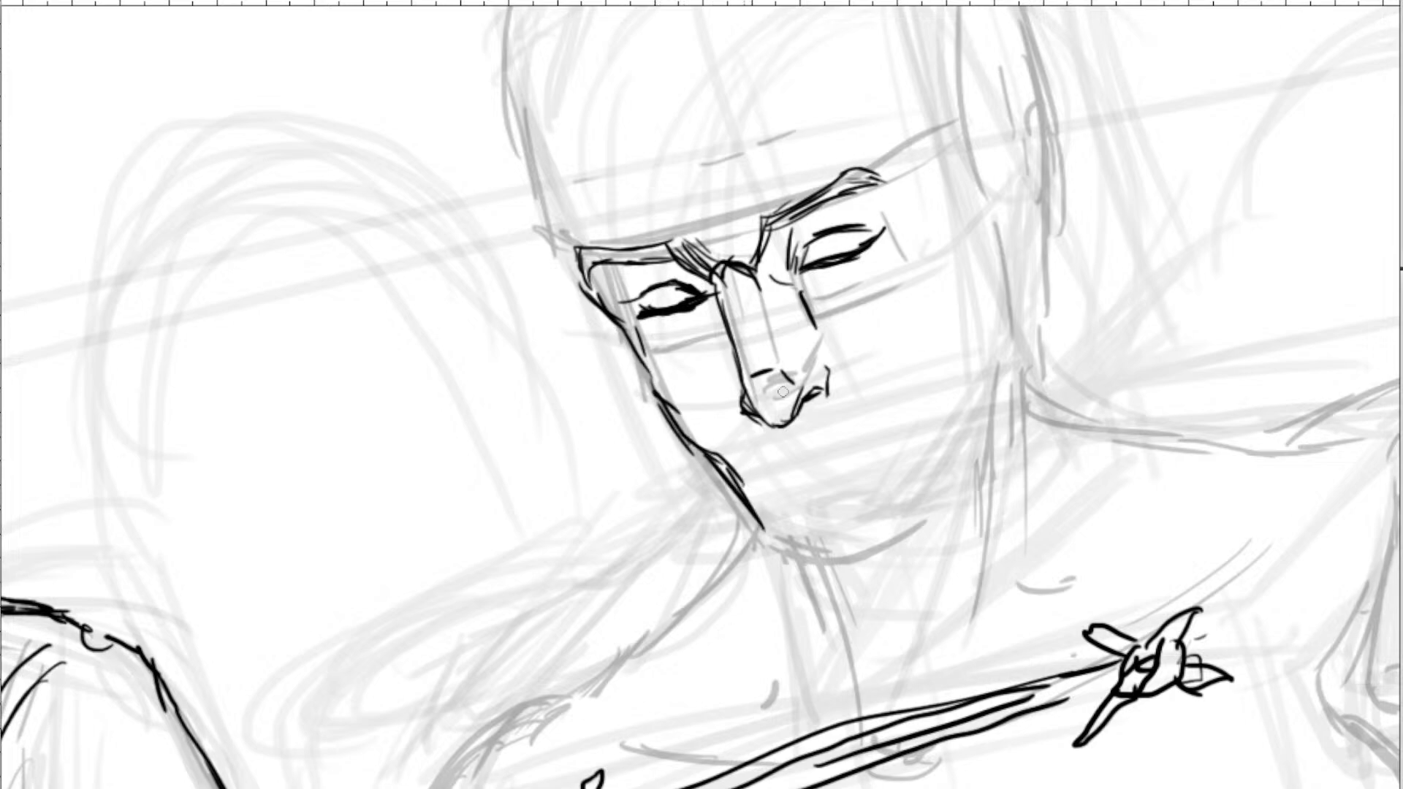
# Add the crease beside the bare-chested man's nose and draw the mouth line with the lower lip's shadow.
pyautogui.moveTo(855, 409); pyautogui.dragTo(750, 273)
pyautogui.moveTo(733, 214); pyautogui.dragTo(763, 220)
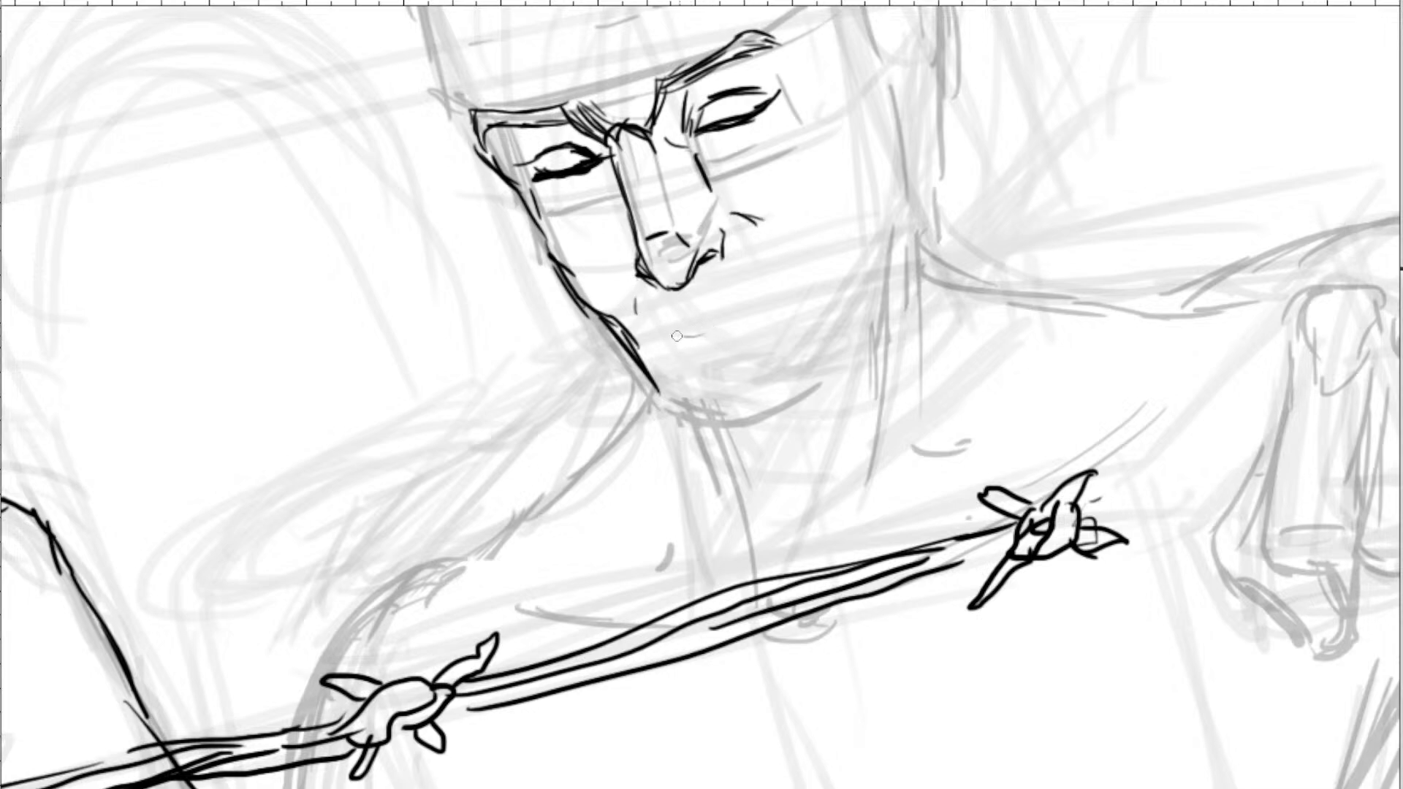
pyautogui.moveTo(674, 336); pyautogui.dragTo(789, 292)
pyautogui.moveTo(676, 332)
pyautogui.mouseDown()
pyautogui.moveTo(746, 330)
pyautogui.moveTo(704, 350)
pyautogui.moveTo(758, 321)
pyautogui.mouseUp()
pyautogui.hotkey('ctrl', 'z')
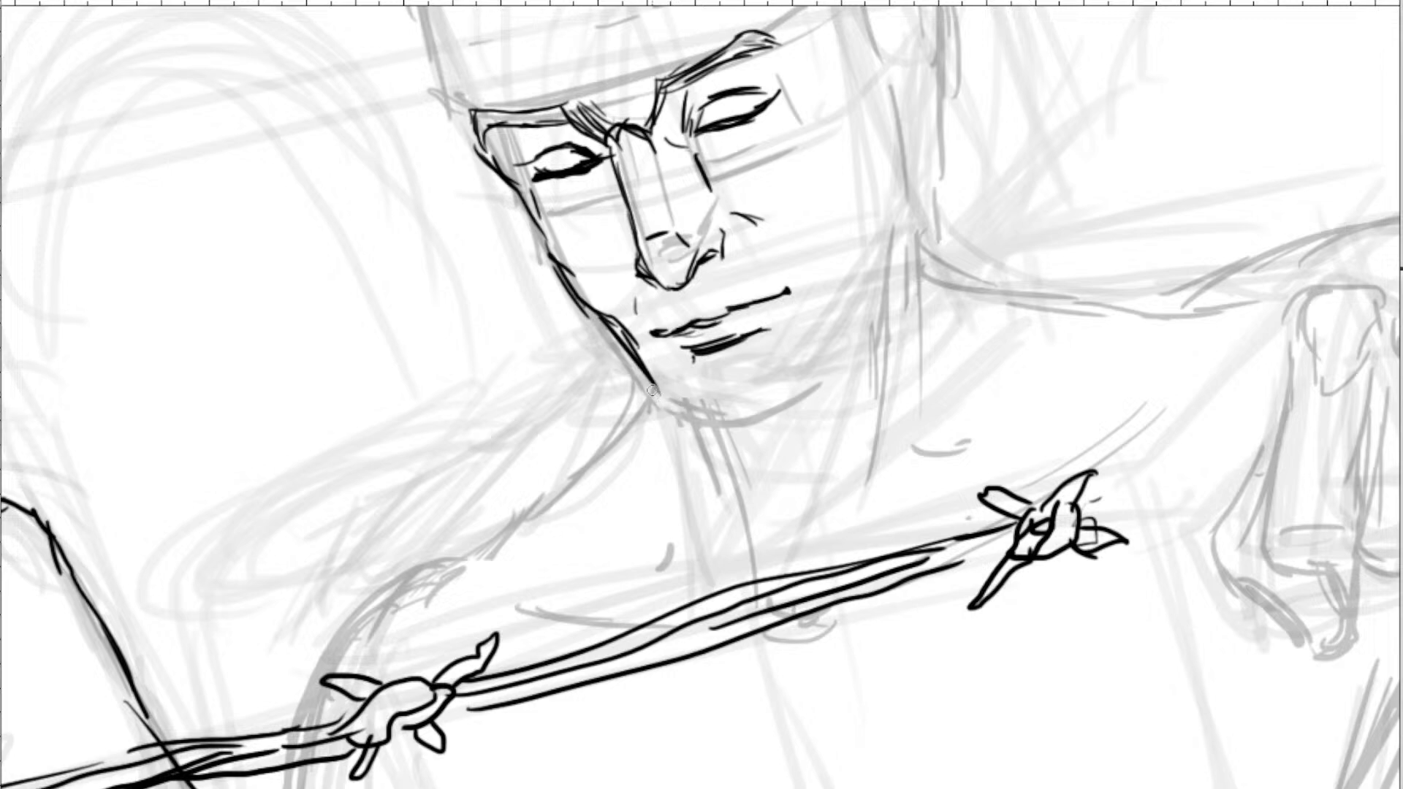
# Draw the bare-chested man's chin and begin the near side of his jaw.
pyautogui.moveTo(651, 391)
pyautogui.mouseDown()
pyautogui.moveTo(682, 416)
pyautogui.moveTo(656, 376)
pyautogui.moveTo(707, 422)
pyautogui.moveTo(772, 417)
pyautogui.moveTo(785, 385)
pyautogui.moveTo(819, 386)
pyautogui.mouseUp()
pyautogui.moveTo(691, 423)
pyautogui.mouseDown()
pyautogui.moveTo(716, 445)
pyautogui.moveTo(753, 438)
pyautogui.moveTo(714, 439)
pyautogui.moveTo(768, 394)
pyautogui.moveTo(770, 428)
pyautogui.moveTo(834, 372)
pyautogui.moveTo(782, 417)
pyautogui.moveTo(831, 384)
pyautogui.moveTo(876, 284)
pyautogui.mouseUp()
pyautogui.moveTo(848, 372); pyautogui.dragTo(906, 215)
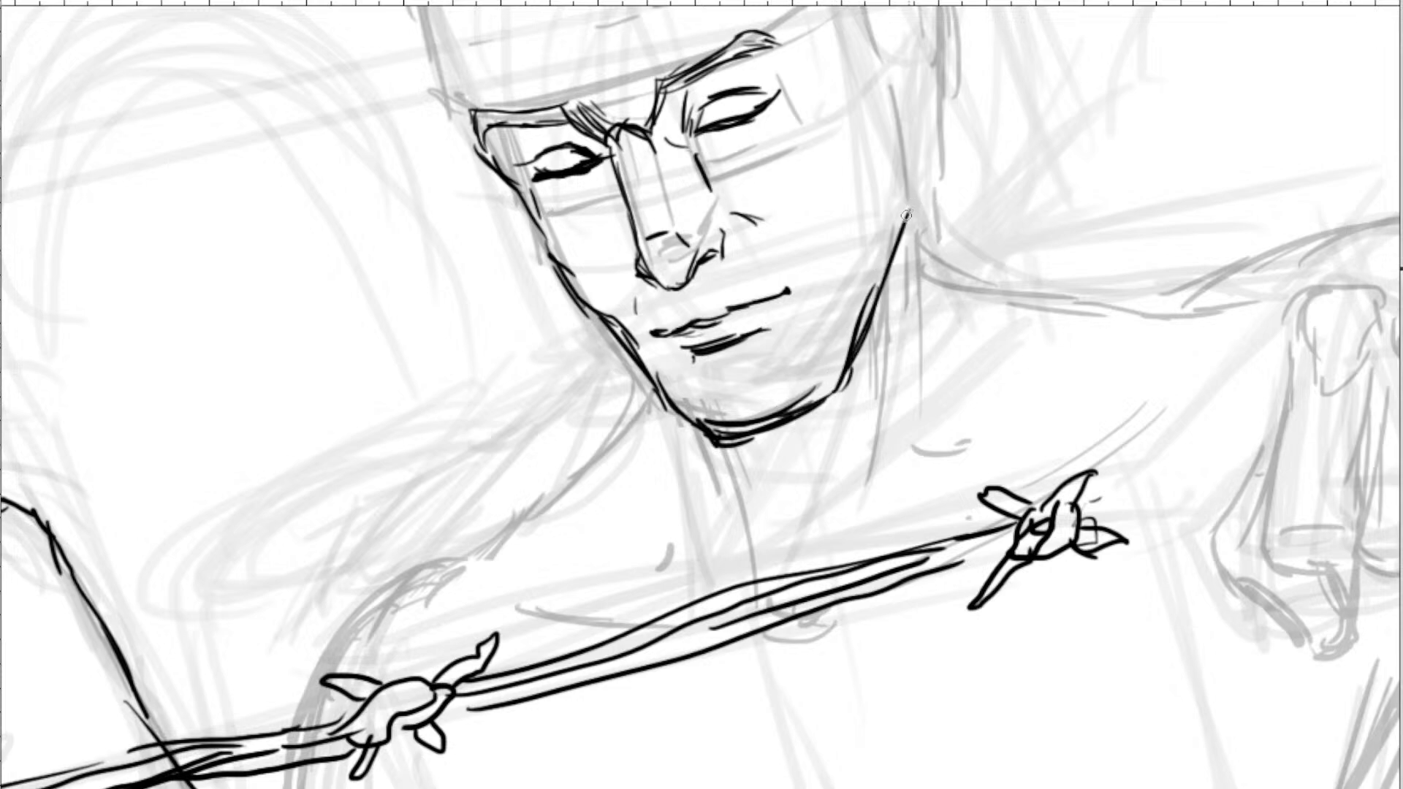
# Redraw the near side of the bare-chested man's jaw up toward the ear and add the back of the neck.
pyautogui.moveTo(905, 89)
pyautogui.mouseDown()
pyautogui.moveTo(913, 179)
pyautogui.moveTo(903, 223)
pyautogui.mouseUp()
pyautogui.hotkey('ctrl', 'z')
pyautogui.hotkey('ctrl', 'z')
pyautogui.hotkey('ctrl', 'z')
pyautogui.hotkey('ctrl', 'z')
pyautogui.moveTo(854, 360); pyautogui.dragTo(905, 220)
pyautogui.moveTo(891, 267)
pyautogui.mouseDown()
pyautogui.moveTo(908, 140)
pyautogui.moveTo(903, 246)
pyautogui.mouseUp()
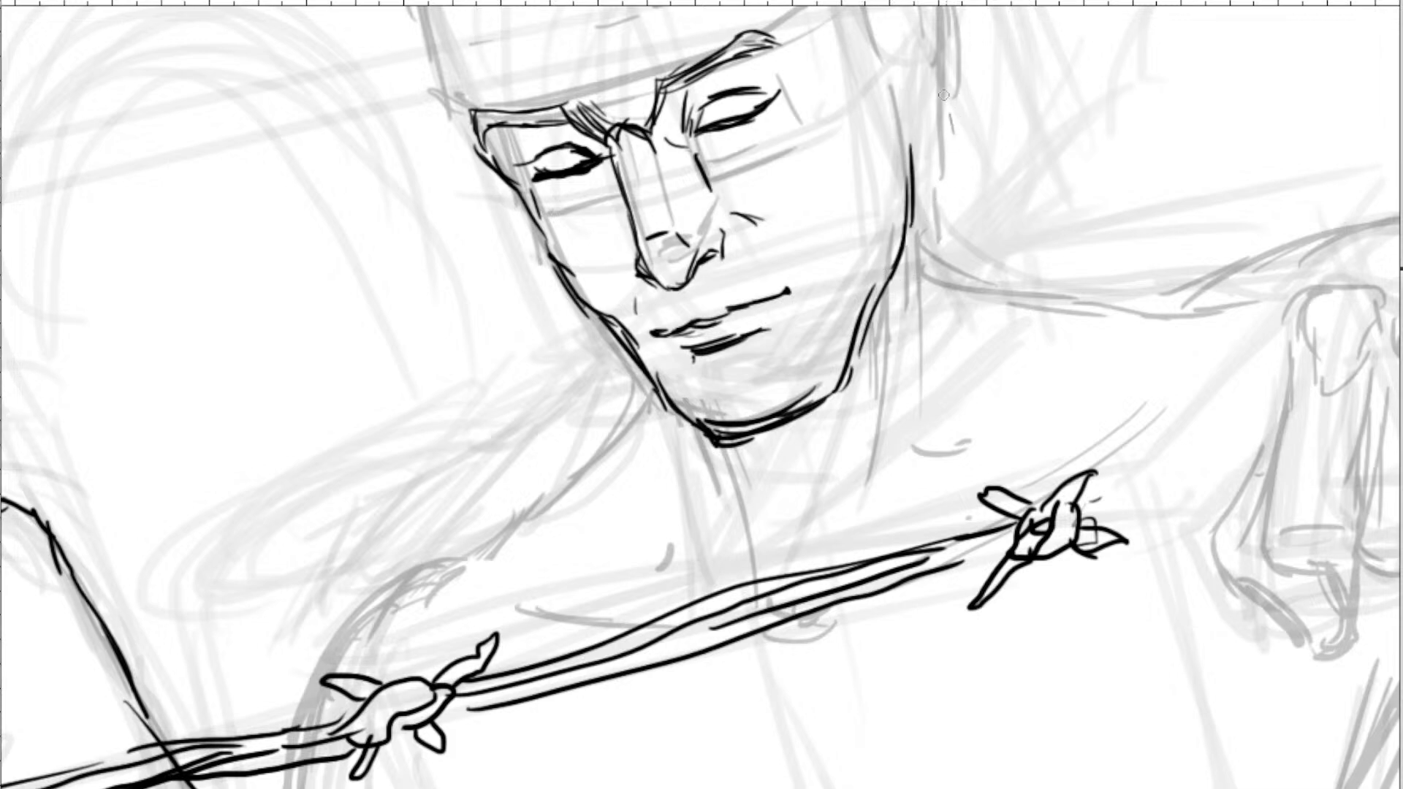
pyautogui.moveTo(920, 79); pyautogui.dragTo(961, 281)
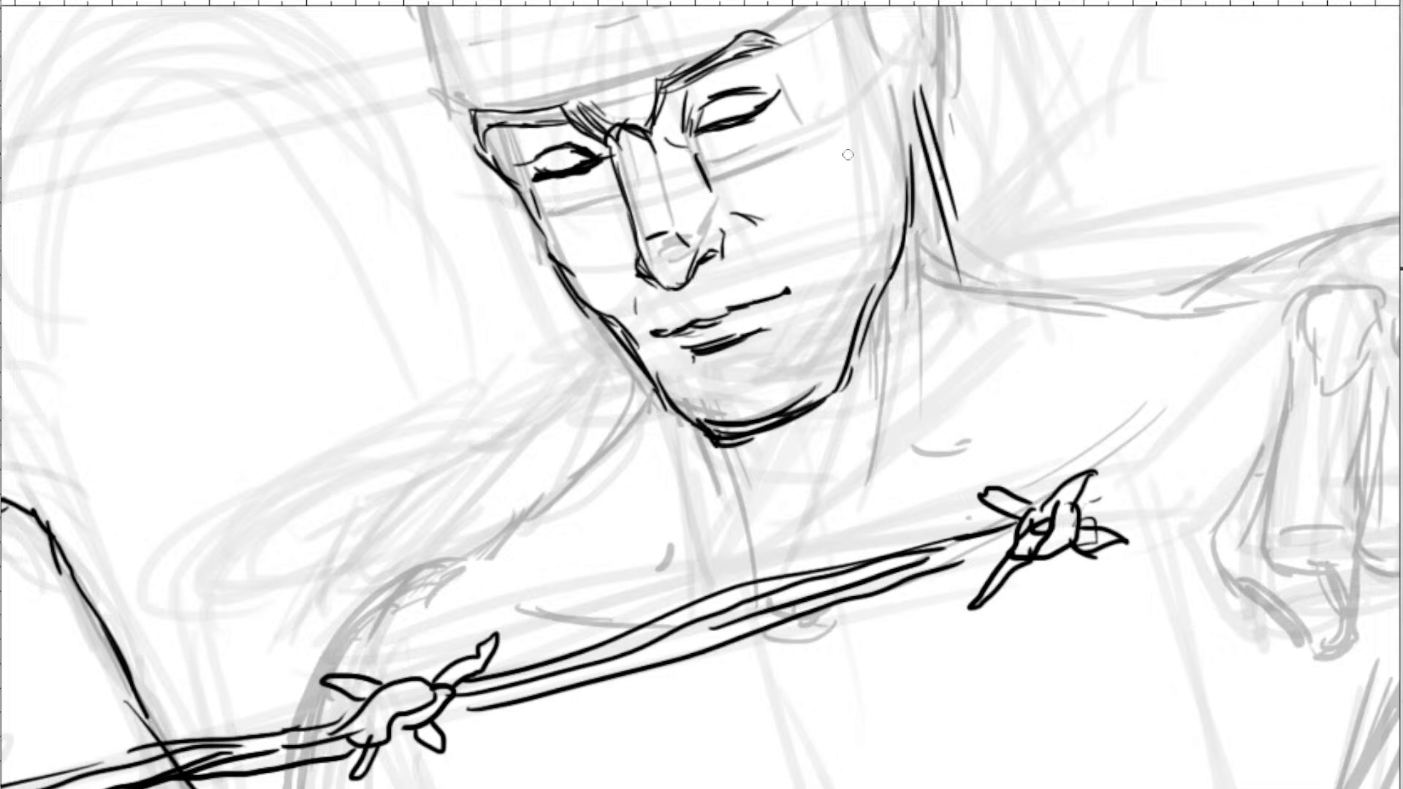
# Draw the bare-chested man's ear with its outer rim, inner folds and lobe.
pyautogui.hotkey('ctrl', '-')
pyautogui.hotkey('ctrl', '-')
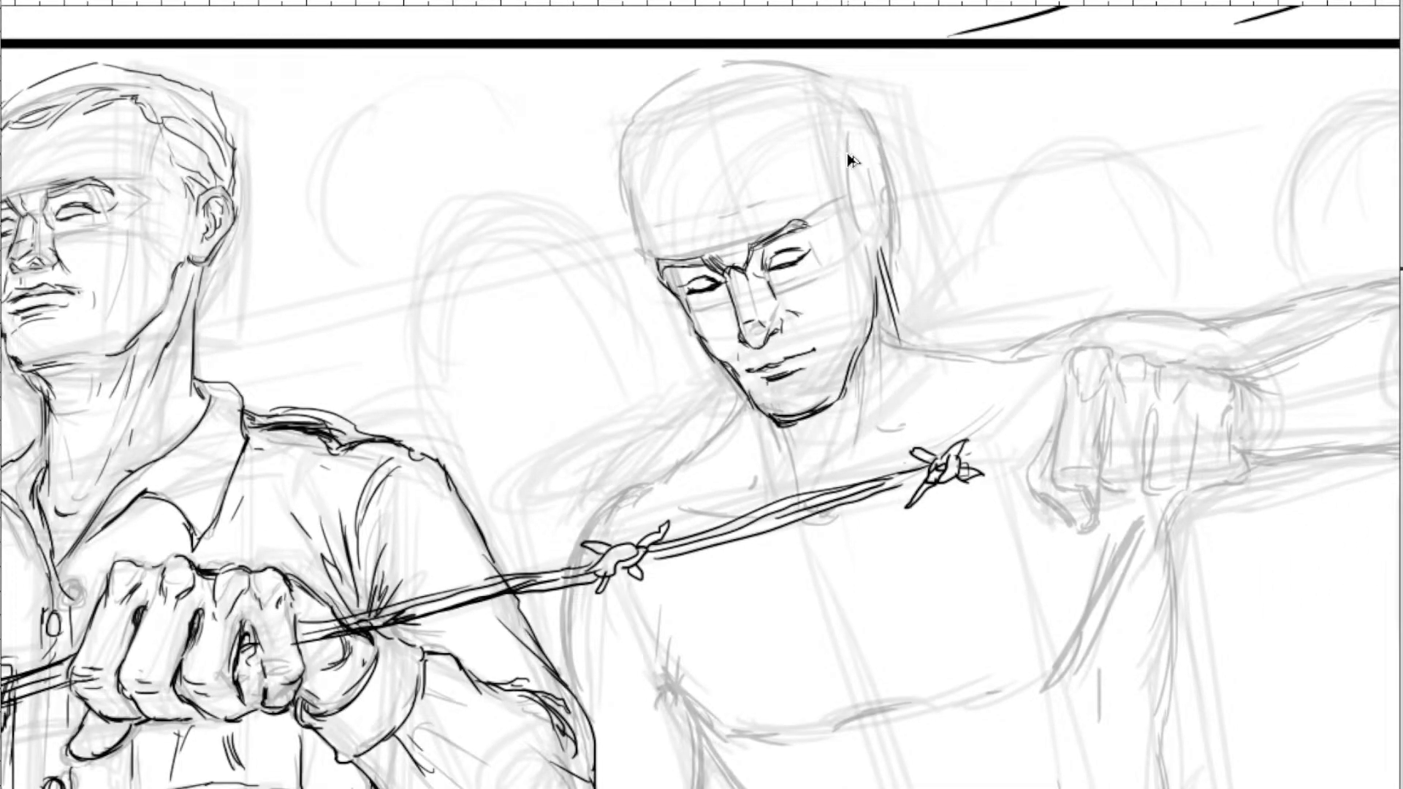
pyautogui.hotkey('ctrl', '+')
pyautogui.hotkey('ctrl', '+')
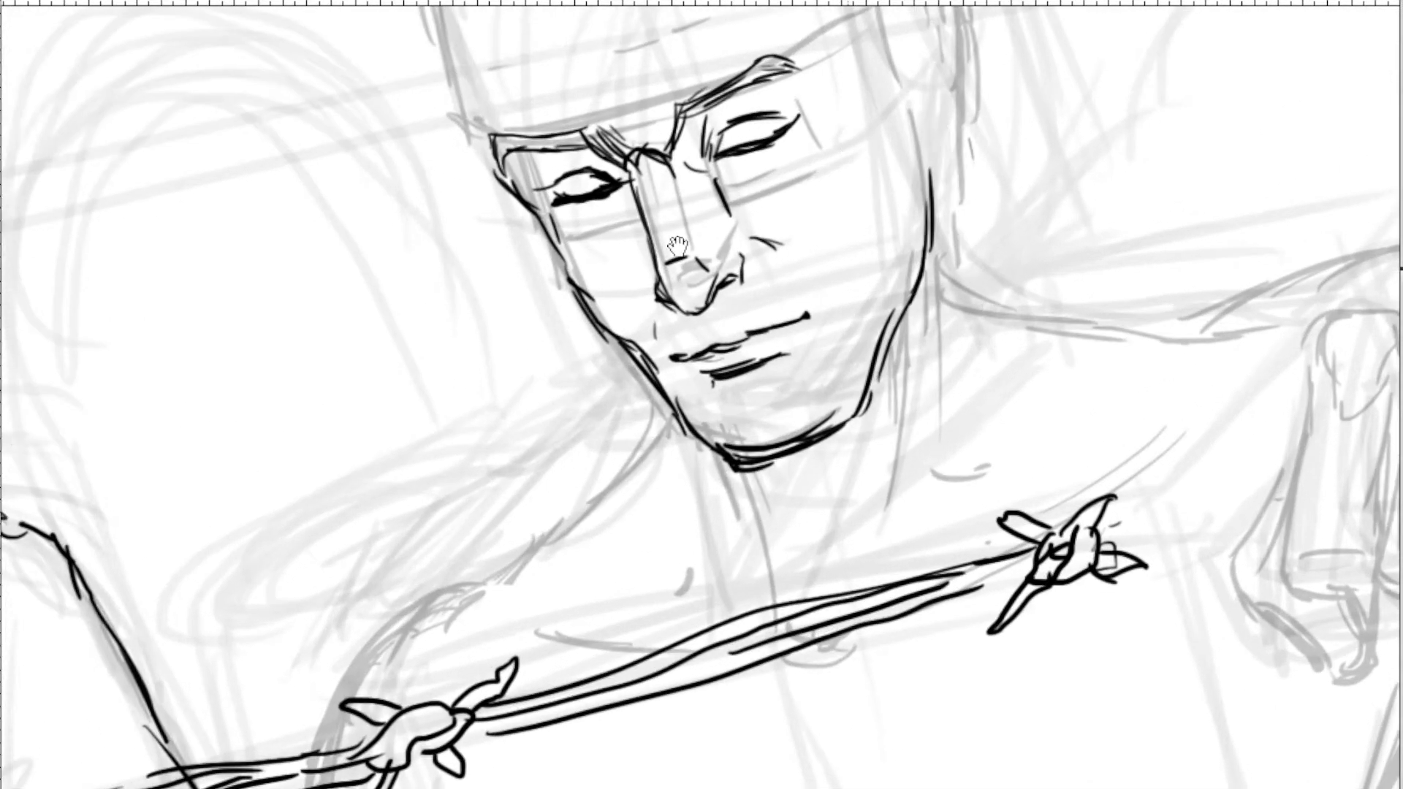
pyautogui.moveTo(677, 246); pyautogui.dragTo(559, 338)
pyautogui.moveTo(837, 241); pyautogui.dragTo(861, 356)
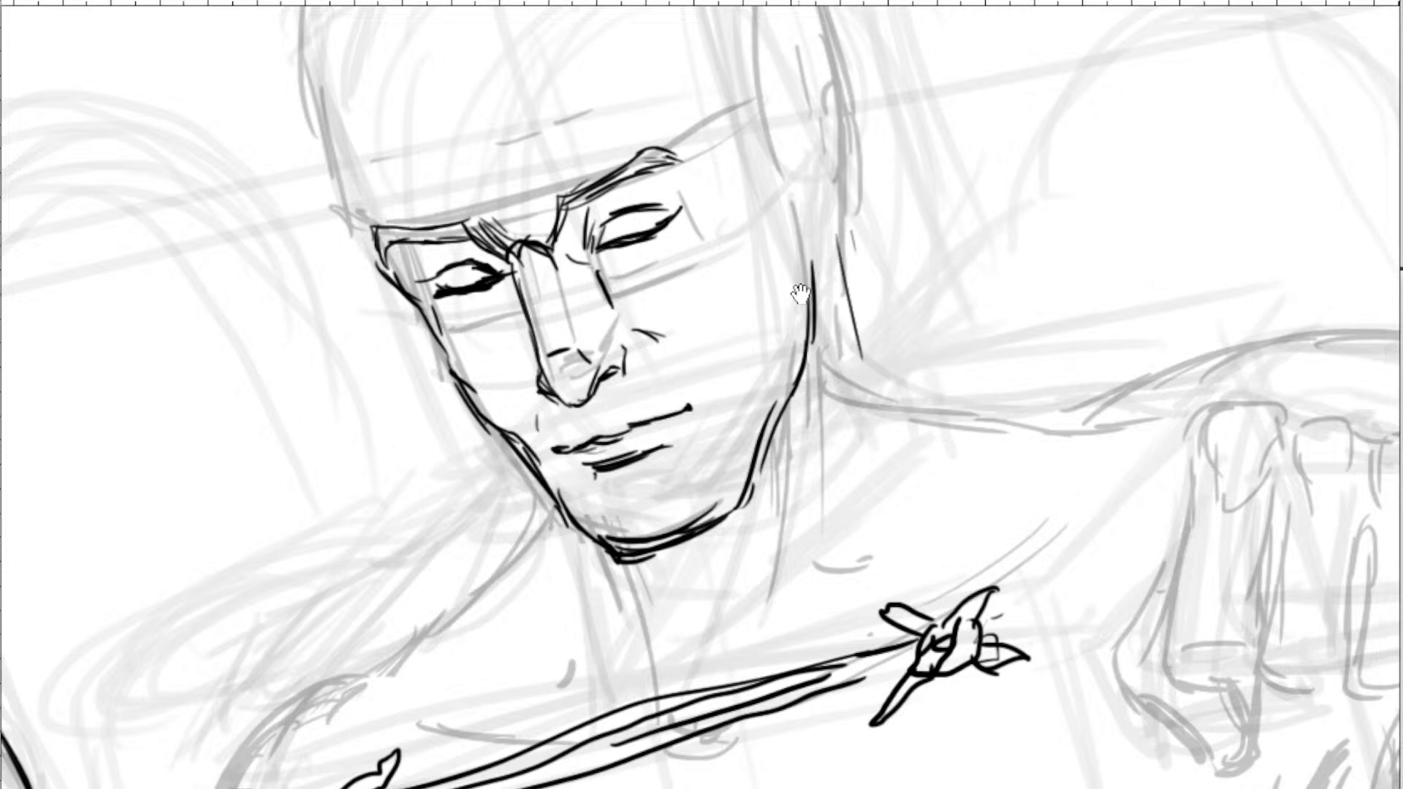
pyautogui.moveTo(748, 122)
pyautogui.mouseDown()
pyautogui.moveTo(725, 193)
pyautogui.moveTo(779, 211)
pyautogui.moveTo(807, 125)
pyautogui.moveTo(828, 153)
pyautogui.moveTo(812, 149)
pyautogui.moveTo(835, 180)
pyautogui.moveTo(804, 226)
pyautogui.moveTo(817, 290)
pyautogui.mouseUp()
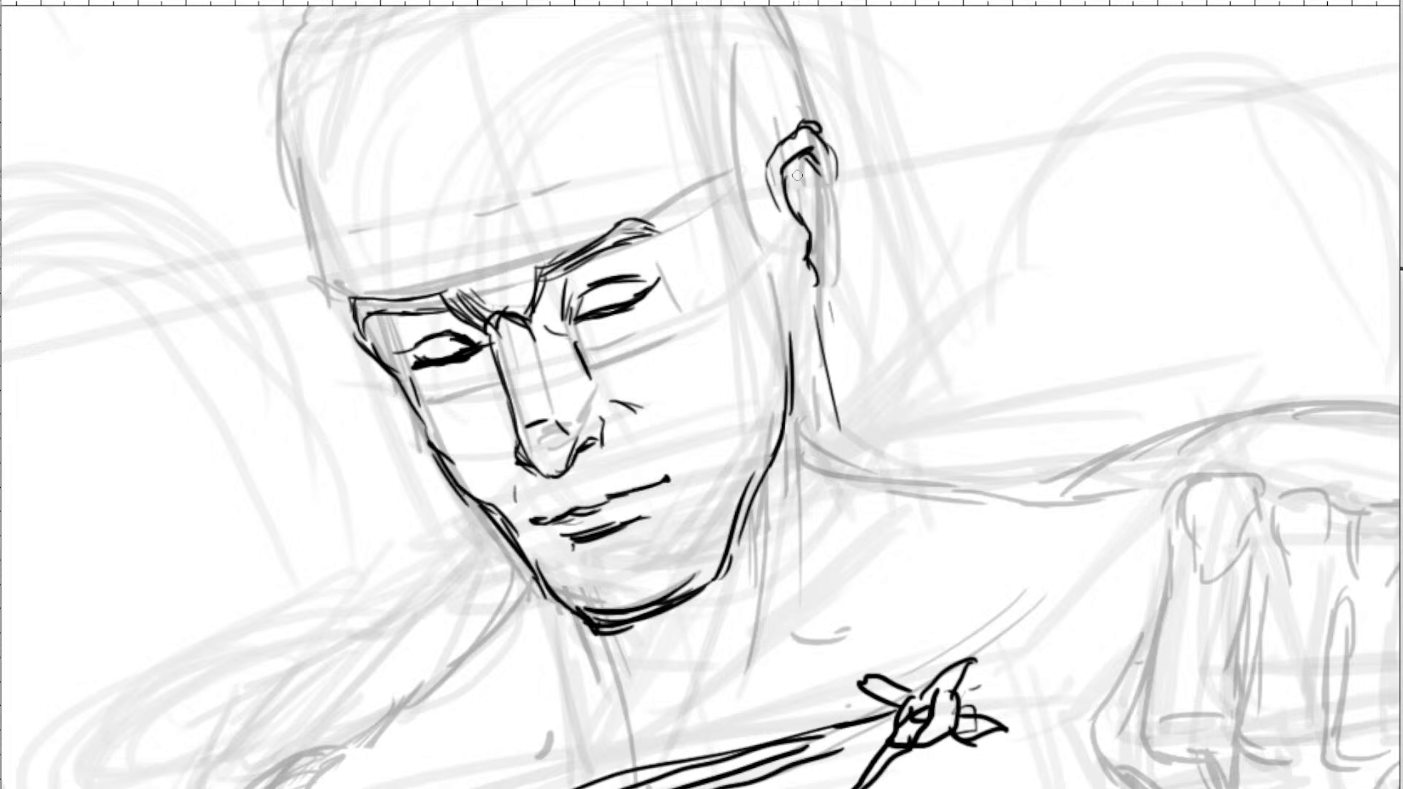
pyautogui.moveTo(793, 174)
pyautogui.mouseDown()
pyautogui.moveTo(813, 191)
pyautogui.moveTo(812, 264)
pyautogui.moveTo(837, 219)
pyautogui.moveTo(822, 307)
pyautogui.moveTo(800, 272)
pyautogui.mouseUp()
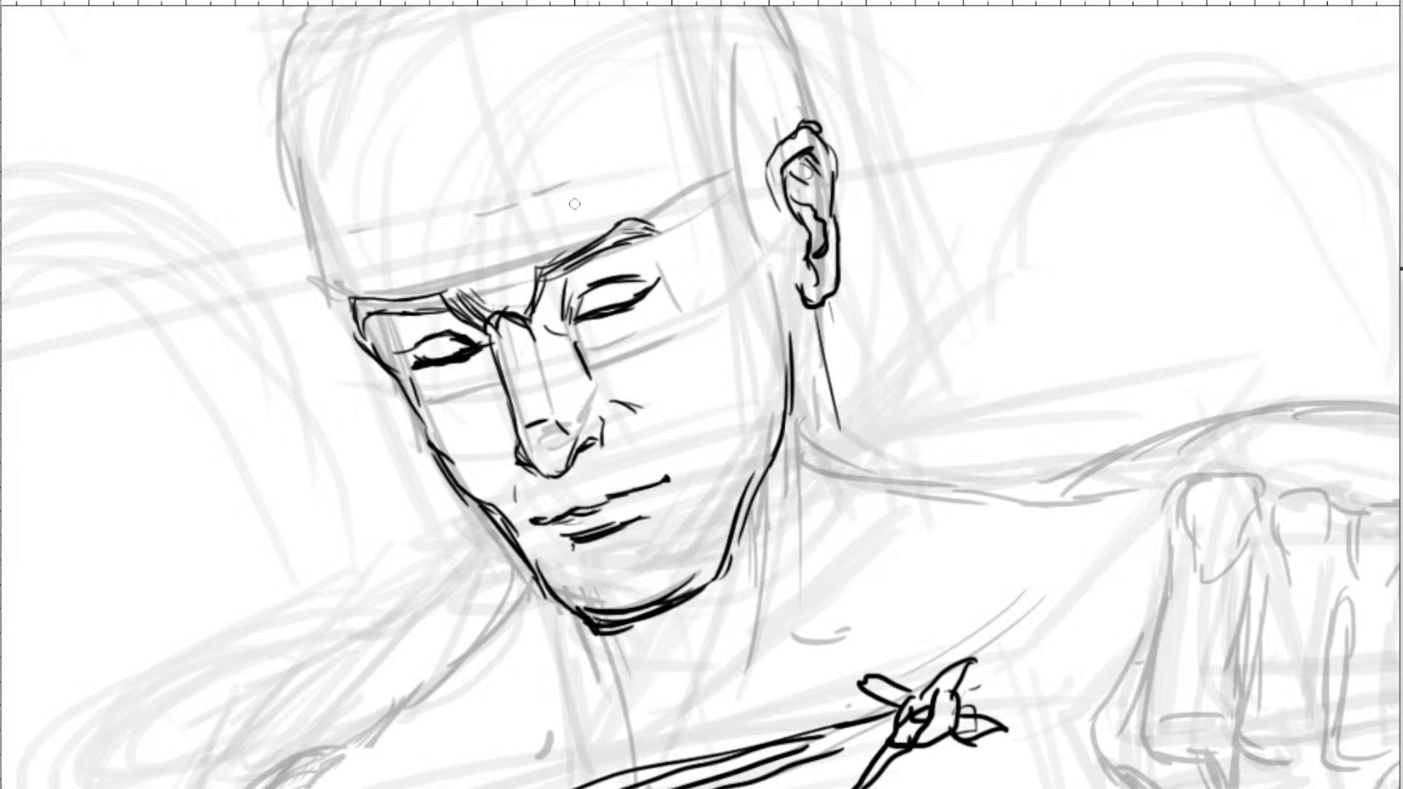
# Draw the far contour of the bare-chested man's forehead from the brow up to the temple.
pyautogui.moveTo(352, 314)
pyautogui.mouseDown()
pyautogui.moveTo(344, 249)
pyautogui.moveTo(285, 124)
pyautogui.mouseUp()
pyautogui.moveTo(434, 331); pyautogui.dragTo(471, 437)
pyautogui.hotkey('ctrl', 'z')
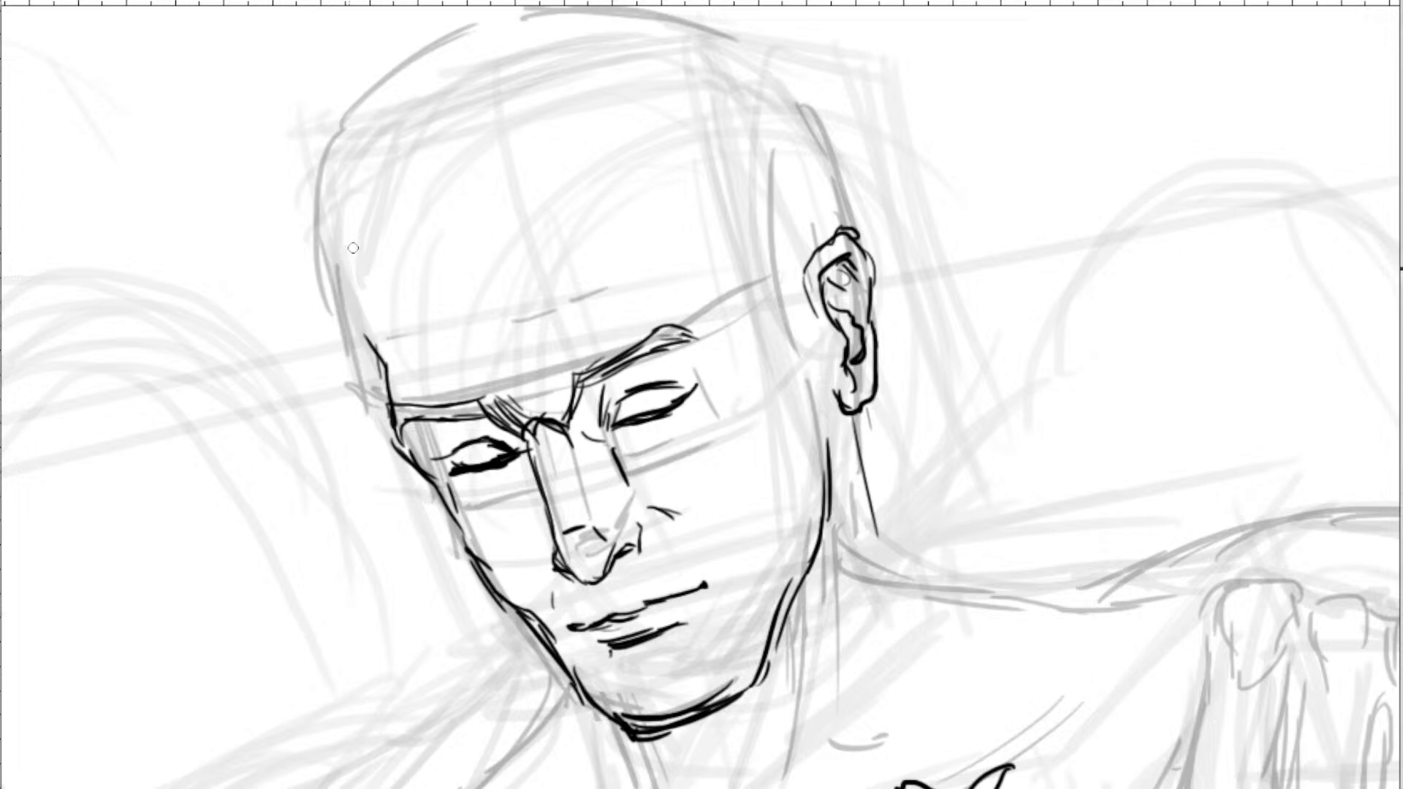
pyautogui.moveTo(352, 263); pyautogui.dragTo(375, 339)
# Draw the bare-chested man's near hairline from the forehead down the temple to the ear, with hair contours above and behind it.
pyautogui.moveTo(439, 181)
pyautogui.mouseDown()
pyautogui.moveTo(468, 242)
pyautogui.moveTo(593, 142)
pyautogui.moveTo(767, 142)
pyautogui.moveTo(857, 184)
pyautogui.mouseUp()
pyautogui.moveTo(630, 199); pyautogui.dragTo(684, 191)
pyautogui.moveTo(567, 189)
pyautogui.mouseDown()
pyautogui.moveTo(656, 155)
pyautogui.moveTo(756, 201)
pyautogui.moveTo(766, 276)
pyautogui.mouseUp()
pyautogui.moveTo(770, 259); pyautogui.dragTo(805, 304)
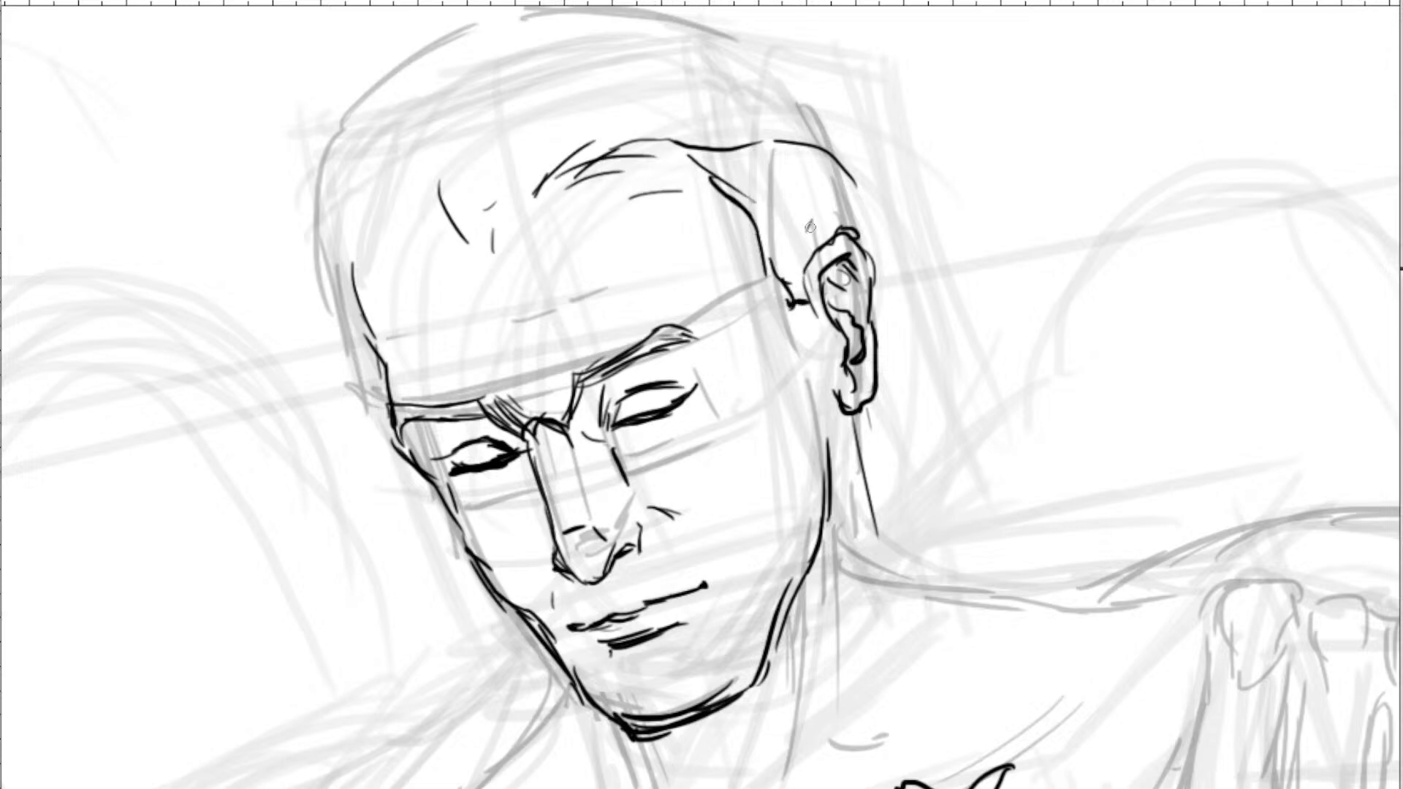
pyautogui.moveTo(743, 187)
pyautogui.mouseDown()
pyautogui.moveTo(855, 226)
pyautogui.moveTo(866, 252)
pyautogui.mouseUp()
pyautogui.moveTo(853, 161); pyautogui.dragTo(865, 230)
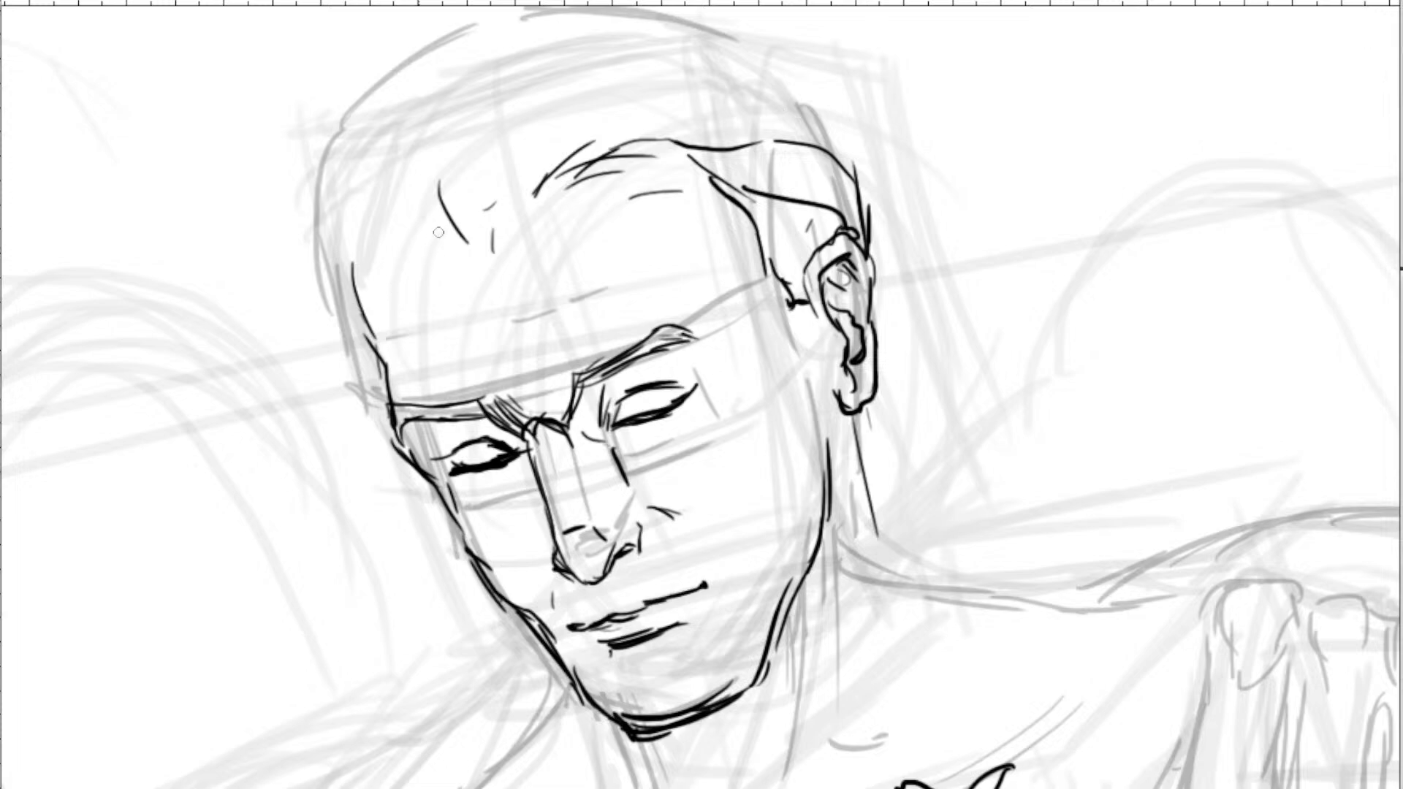
# Draw the bare-chested man's widow's peak and his far hairline curving down to the temple.
pyautogui.moveTo(443, 224)
pyautogui.mouseDown()
pyautogui.moveTo(379, 224)
pyautogui.moveTo(486, 254)
pyautogui.moveTo(520, 217)
pyautogui.mouseUp()
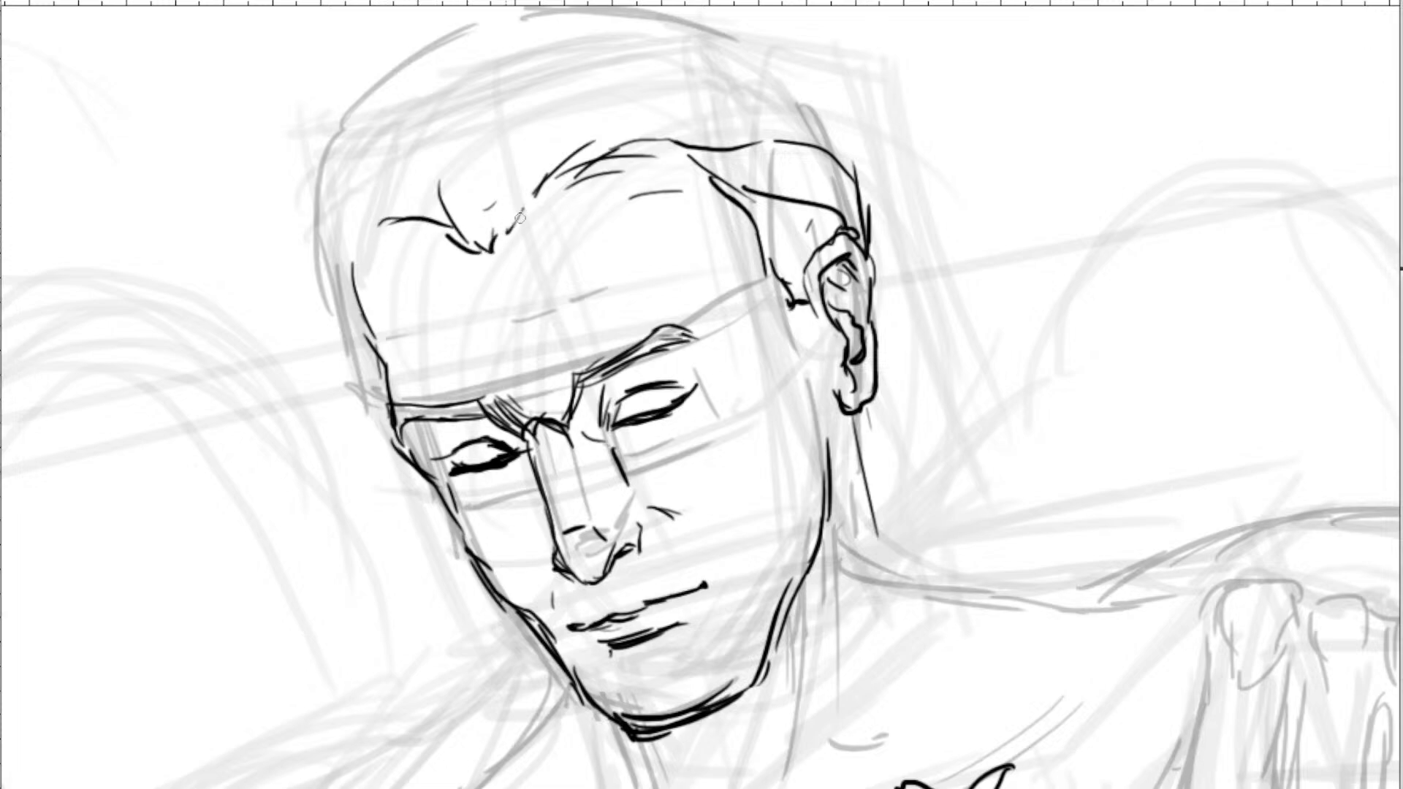
pyautogui.moveTo(385, 233)
pyautogui.mouseDown()
pyautogui.moveTo(364, 274)
pyautogui.moveTo(374, 370)
pyautogui.mouseUp()
pyautogui.moveTo(349, 248); pyautogui.dragTo(342, 316)
pyautogui.moveTo(423, 191); pyautogui.dragTo(381, 195)
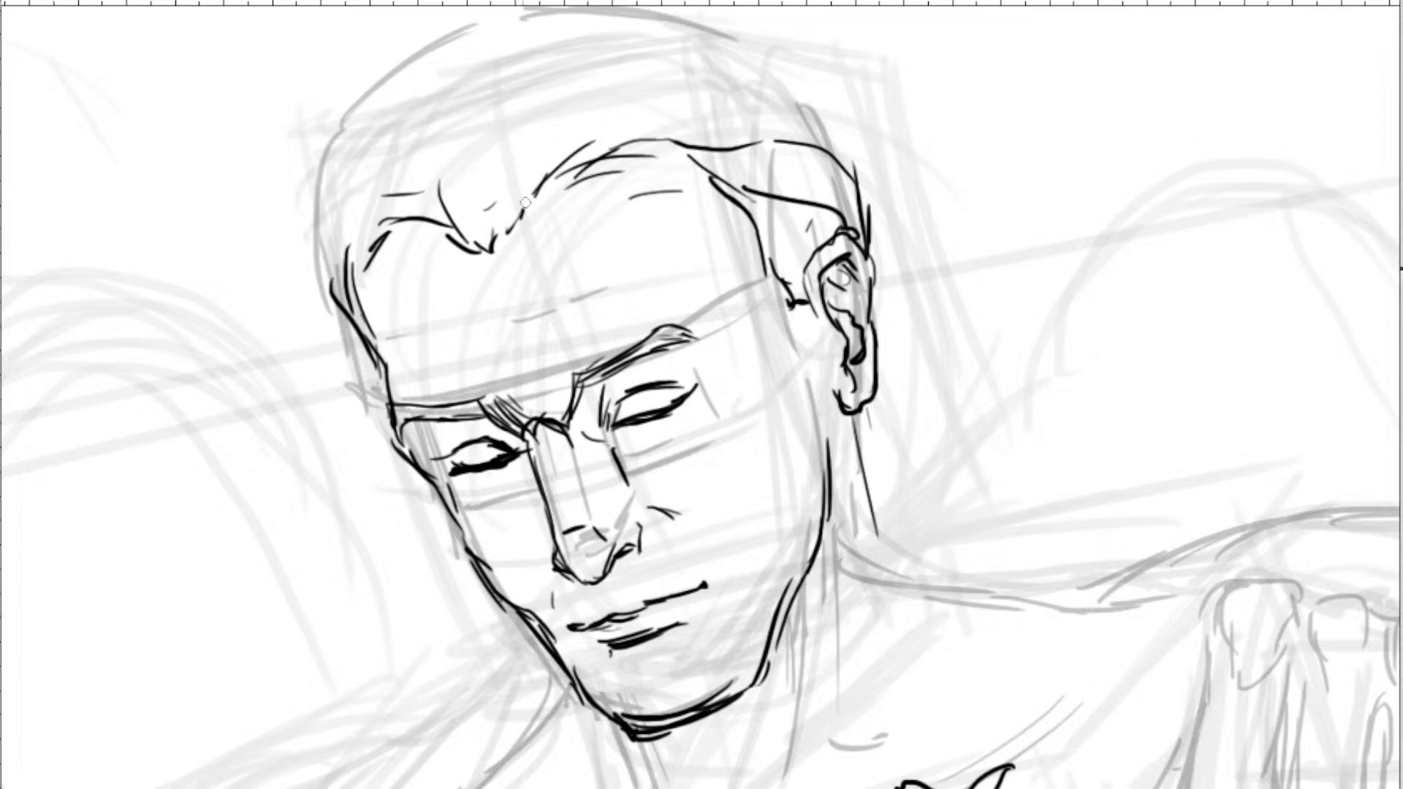
# Draw the top of the bare-chested man's hair with swept-back strands running down the near side of the crown.
pyautogui.scroll(2, 506, 233)
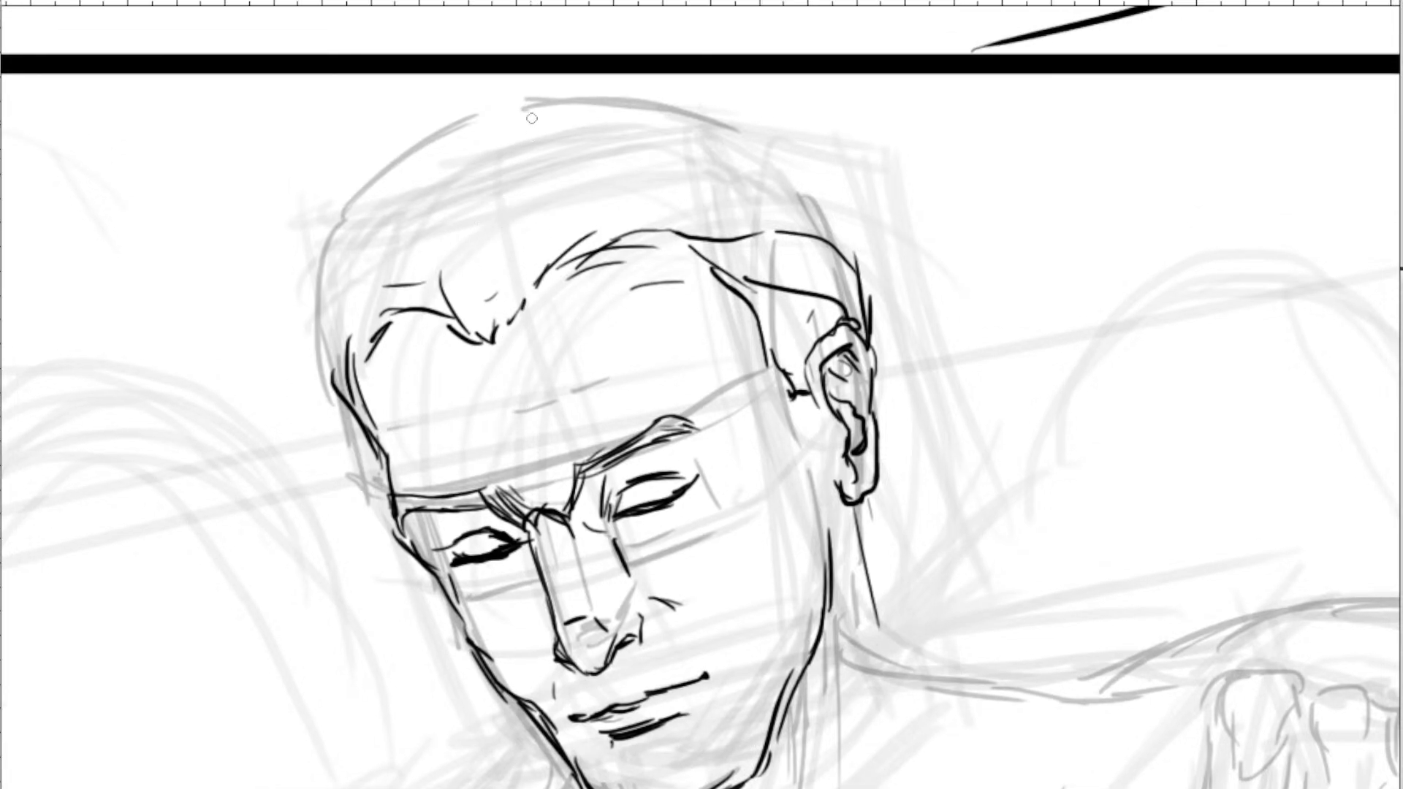
pyautogui.moveTo(532, 118)
pyautogui.mouseDown()
pyautogui.moveTo(475, 237)
pyautogui.moveTo(621, 116)
pyautogui.moveTo(724, 110)
pyautogui.moveTo(760, 132)
pyautogui.moveTo(790, 186)
pyautogui.moveTo(581, 191)
pyautogui.mouseUp()
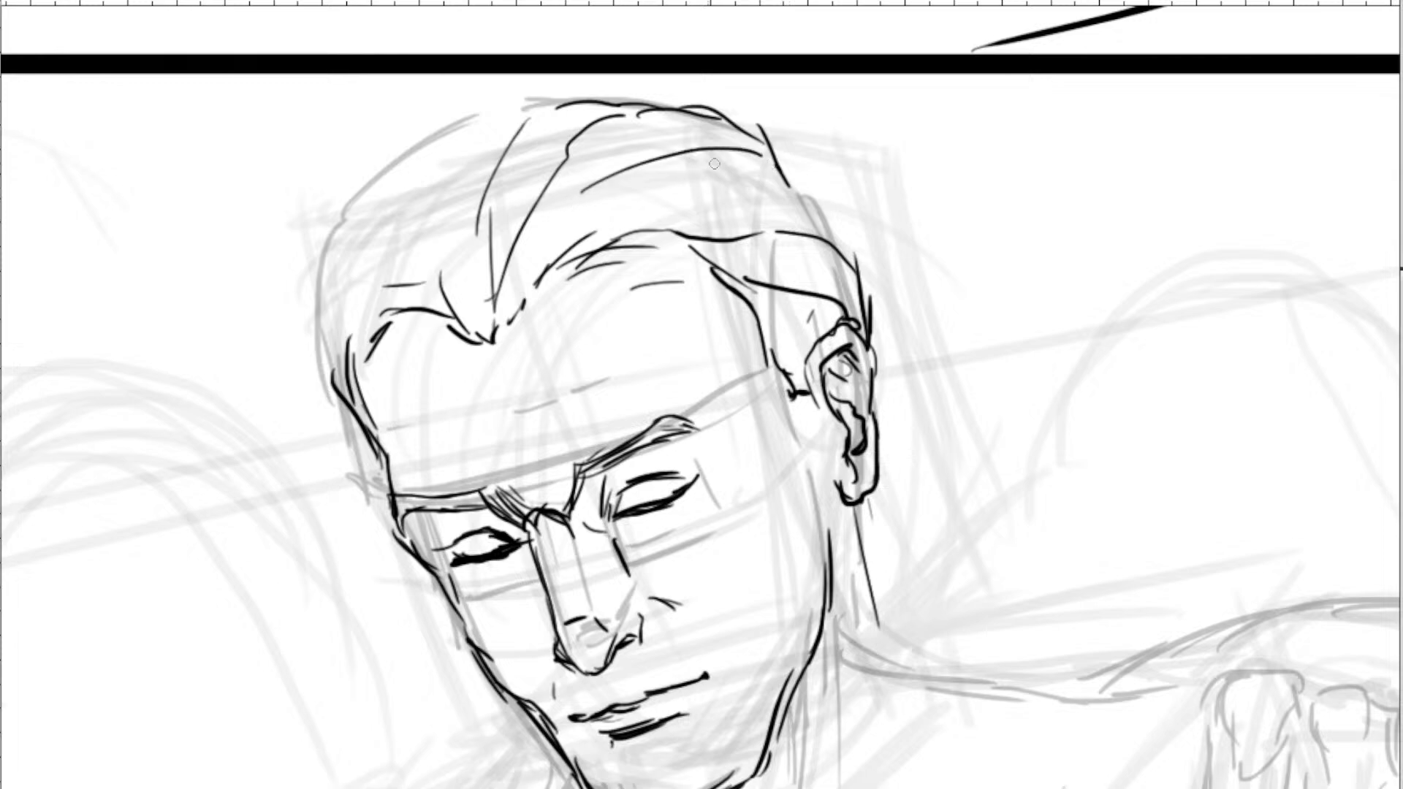
pyautogui.moveTo(741, 169); pyautogui.dragTo(792, 187)
pyautogui.moveTo(785, 183)
pyautogui.mouseDown()
pyautogui.moveTo(818, 207)
pyautogui.moveTo(789, 187)
pyautogui.mouseUp()
pyautogui.moveTo(793, 182)
pyautogui.mouseDown()
pyautogui.moveTo(834, 210)
pyautogui.moveTo(840, 242)
pyautogui.mouseUp()
pyautogui.moveTo(763, 200); pyautogui.dragTo(688, 205)
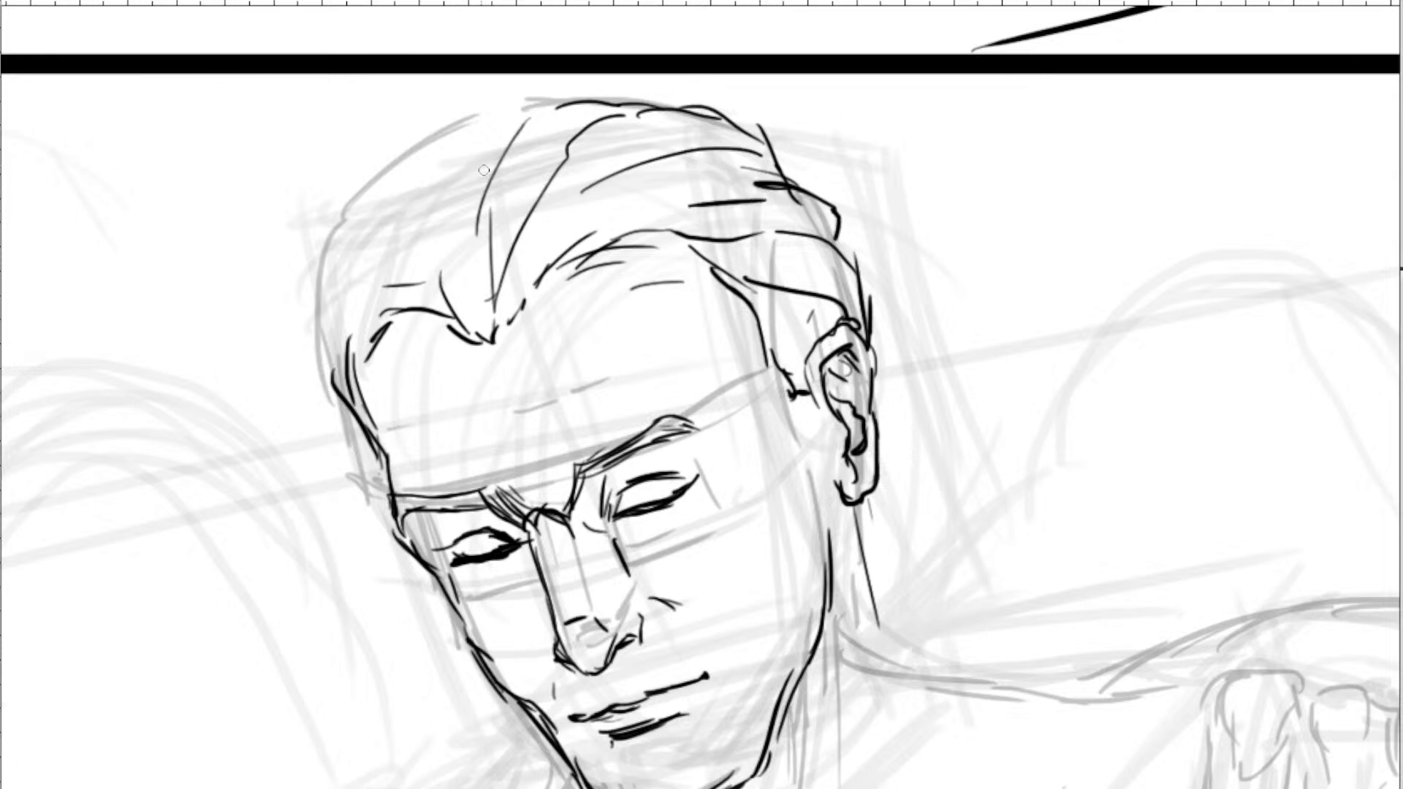
# Add strands rising from the widow's peak and outline the far side of the bare-chested man's hair down to the temple.
pyautogui.moveTo(437, 135)
pyautogui.mouseDown()
pyautogui.moveTo(440, 237)
pyautogui.moveTo(484, 310)
pyautogui.mouseUp()
pyautogui.moveTo(452, 234); pyautogui.dragTo(482, 296)
pyautogui.moveTo(453, 131); pyautogui.dragTo(457, 165)
pyautogui.moveTo(444, 119); pyautogui.dragTo(514, 106)
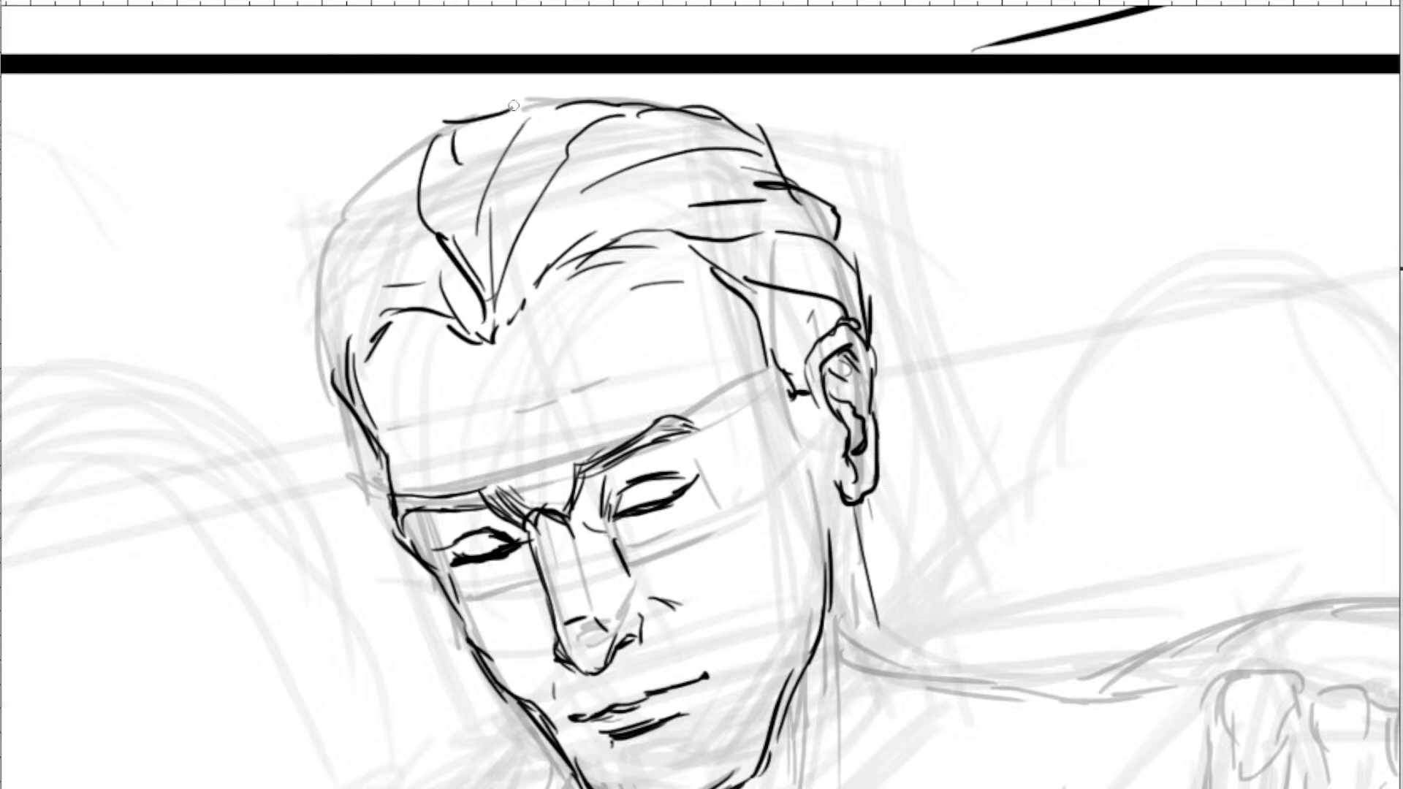
pyautogui.moveTo(420, 157)
pyautogui.mouseDown()
pyautogui.moveTo(399, 221)
pyautogui.moveTo(329, 270)
pyautogui.moveTo(423, 282)
pyautogui.moveTo(321, 332)
pyautogui.moveTo(306, 353)
pyautogui.moveTo(337, 387)
pyautogui.mouseUp()
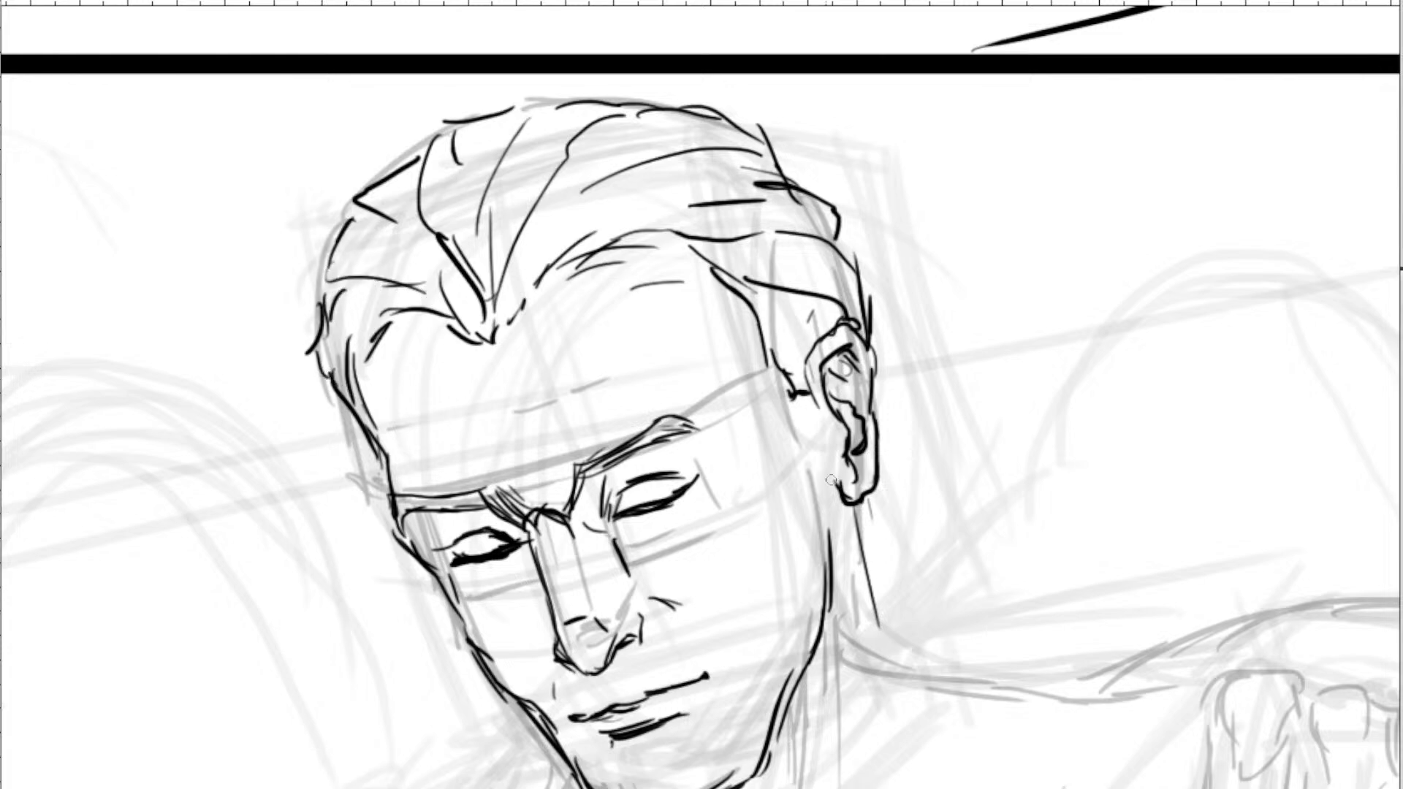
# Add short contour marks to the bare-chested man's cheek, brows and forehead and around his mouth.
pyautogui.scroll(-3, 778, 289)
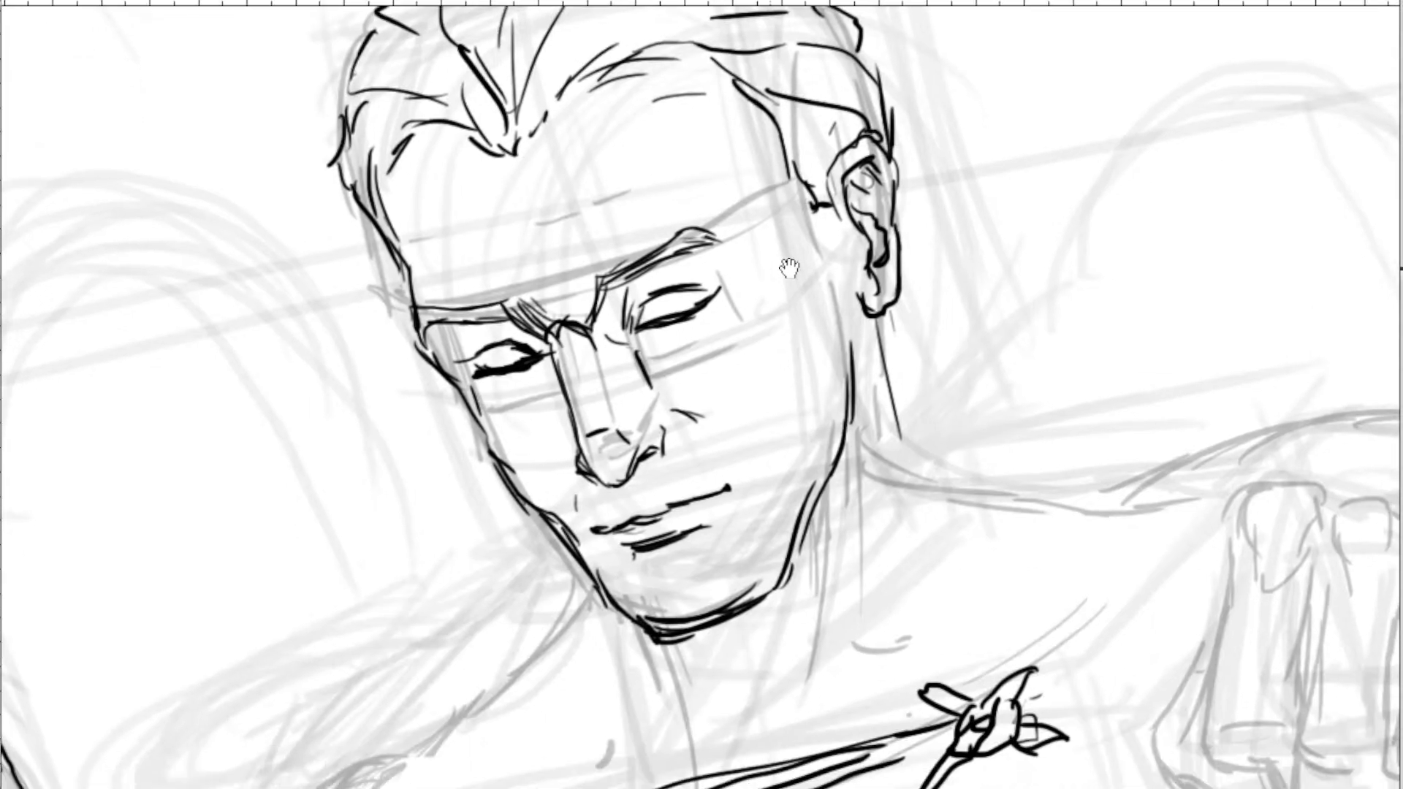
pyautogui.moveTo(835, 267)
pyautogui.mouseDown()
pyautogui.moveTo(791, 381)
pyautogui.moveTo(753, 387)
pyautogui.mouseUp()
pyautogui.moveTo(497, 448); pyautogui.dragTo(523, 458)
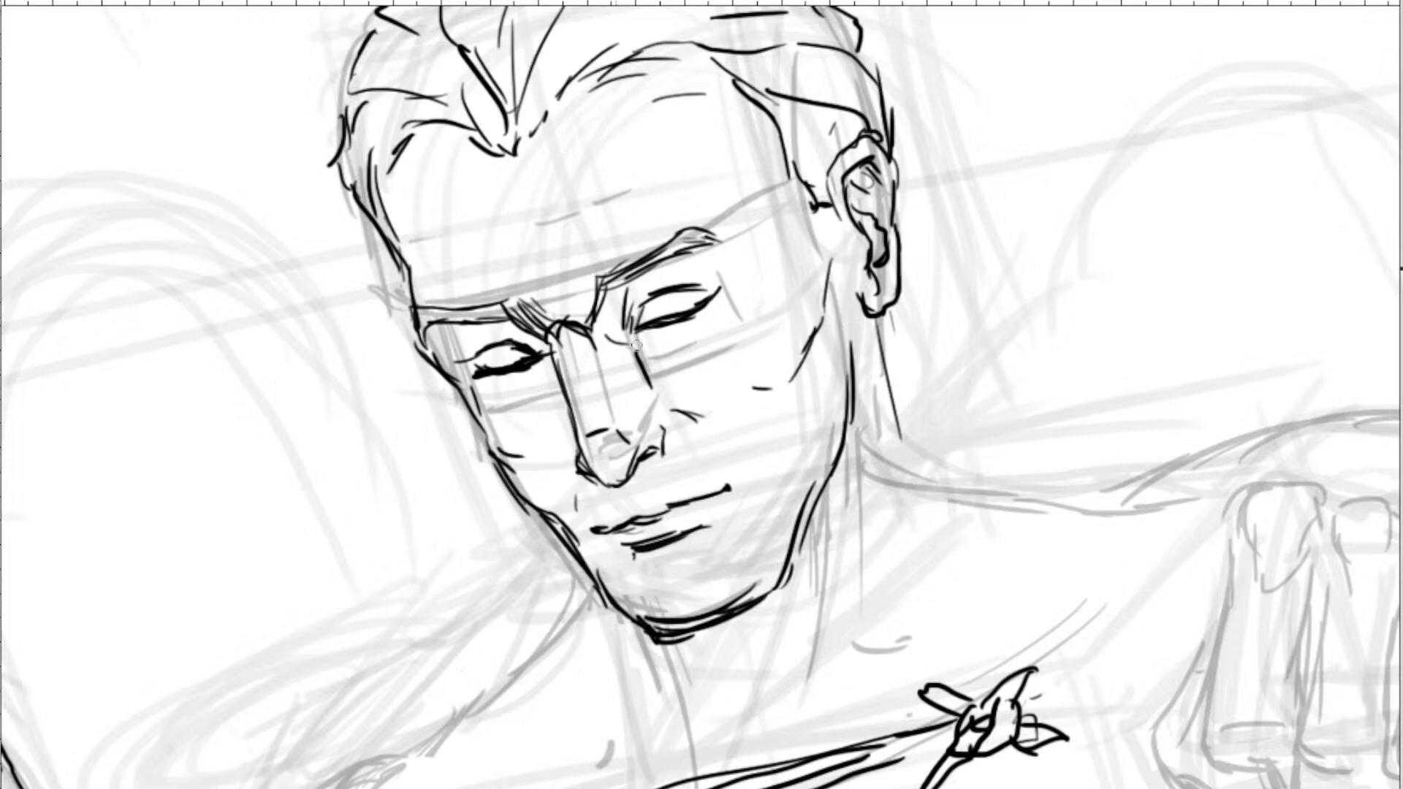
pyautogui.moveTo(720, 228); pyautogui.dragTo(746, 252)
pyautogui.moveTo(698, 184); pyautogui.dragTo(699, 215)
pyautogui.moveTo(450, 292); pyautogui.dragTo(431, 279)
pyautogui.moveTo(524, 243); pyautogui.dragTo(556, 240)
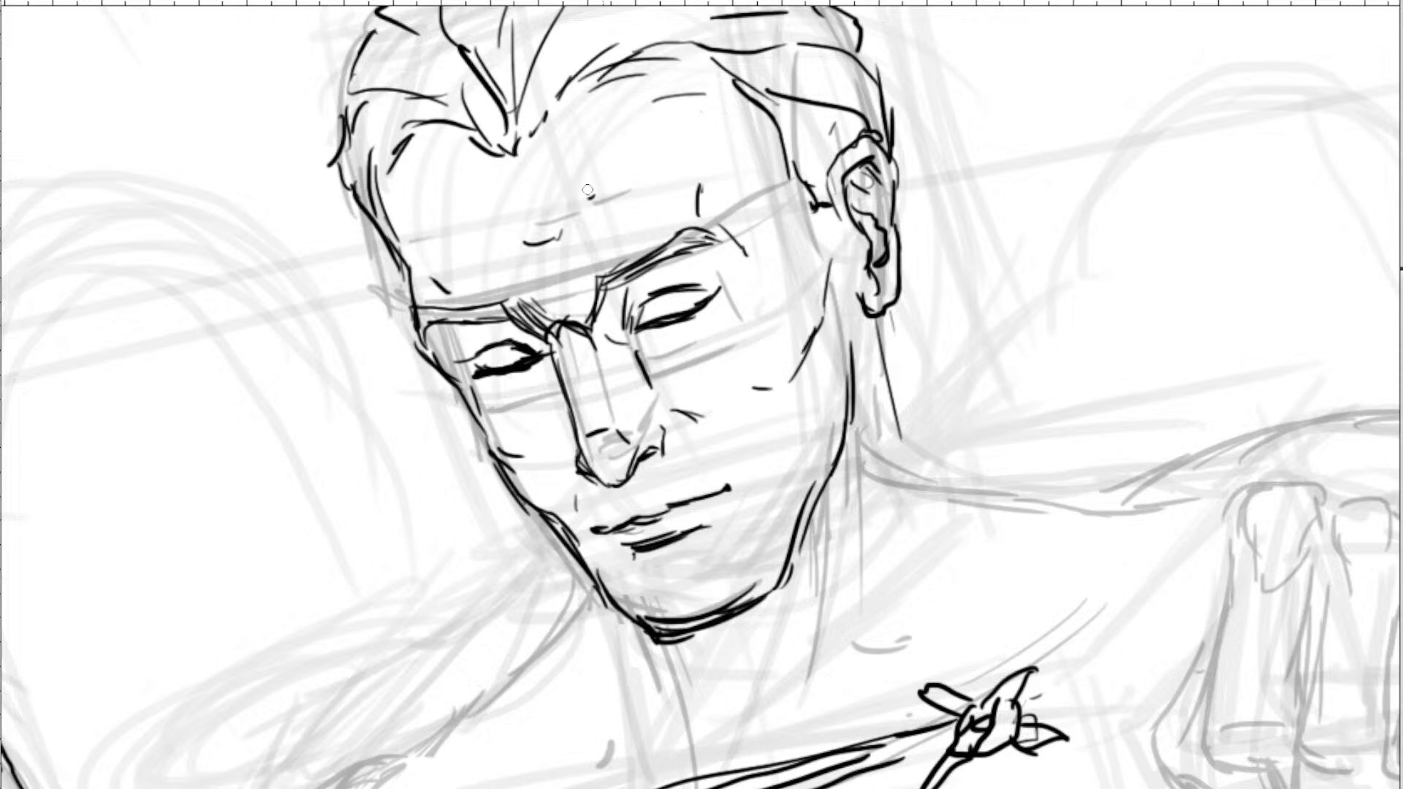
pyautogui.moveTo(666, 432)
pyautogui.mouseDown()
pyautogui.moveTo(672, 342)
pyautogui.moveTo(665, 419)
pyautogui.moveTo(662, 407)
pyautogui.moveTo(627, 414)
pyautogui.mouseUp()
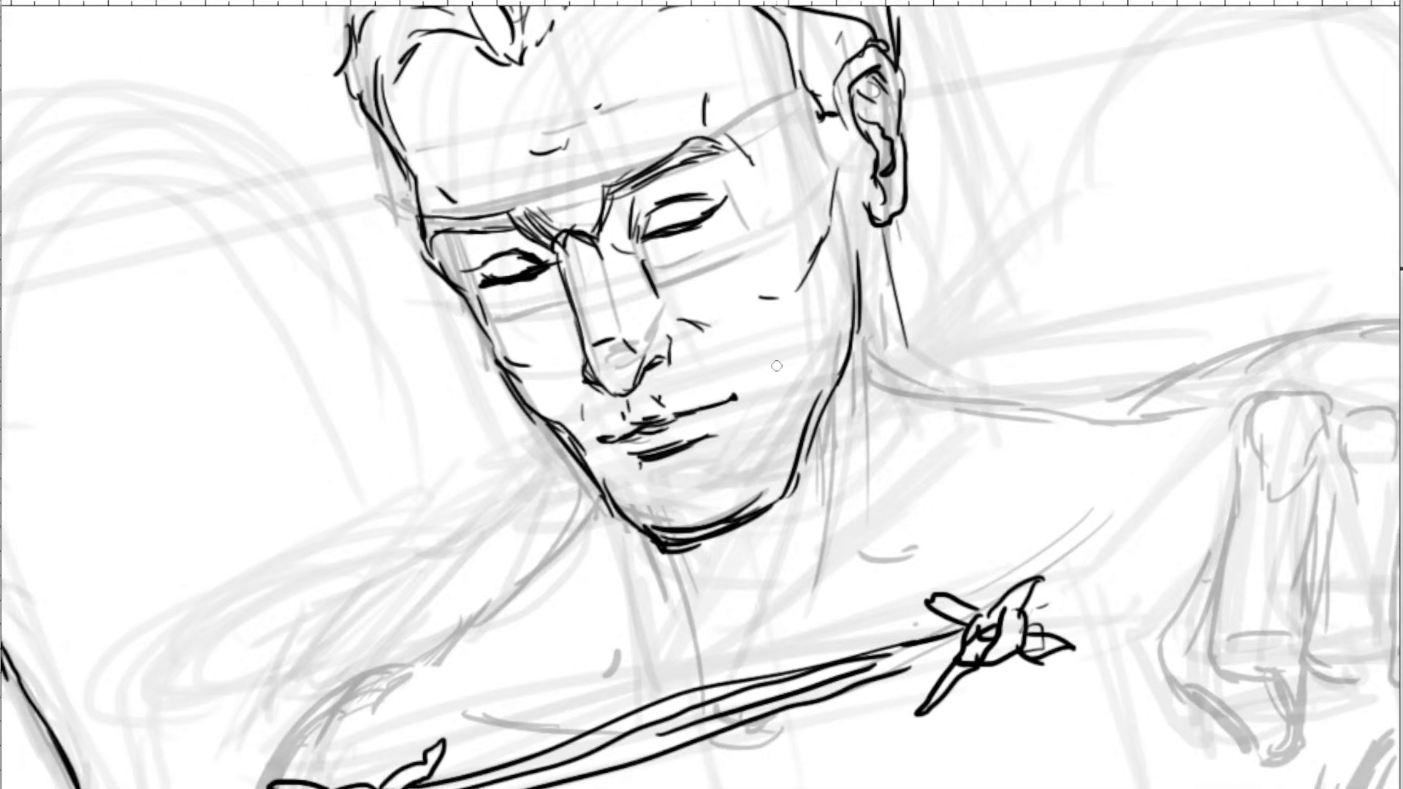
pyautogui.moveTo(789, 357); pyautogui.dragTo(789, 376)
pyautogui.moveTo(717, 453); pyautogui.dragTo(646, 478)
# Draw the bare-chested man's neck with its near contour, muscle lines and the throat lines below the chin.
pyautogui.hotkey('ctrl', '0')
pyautogui.scroll(8, 742, 442)
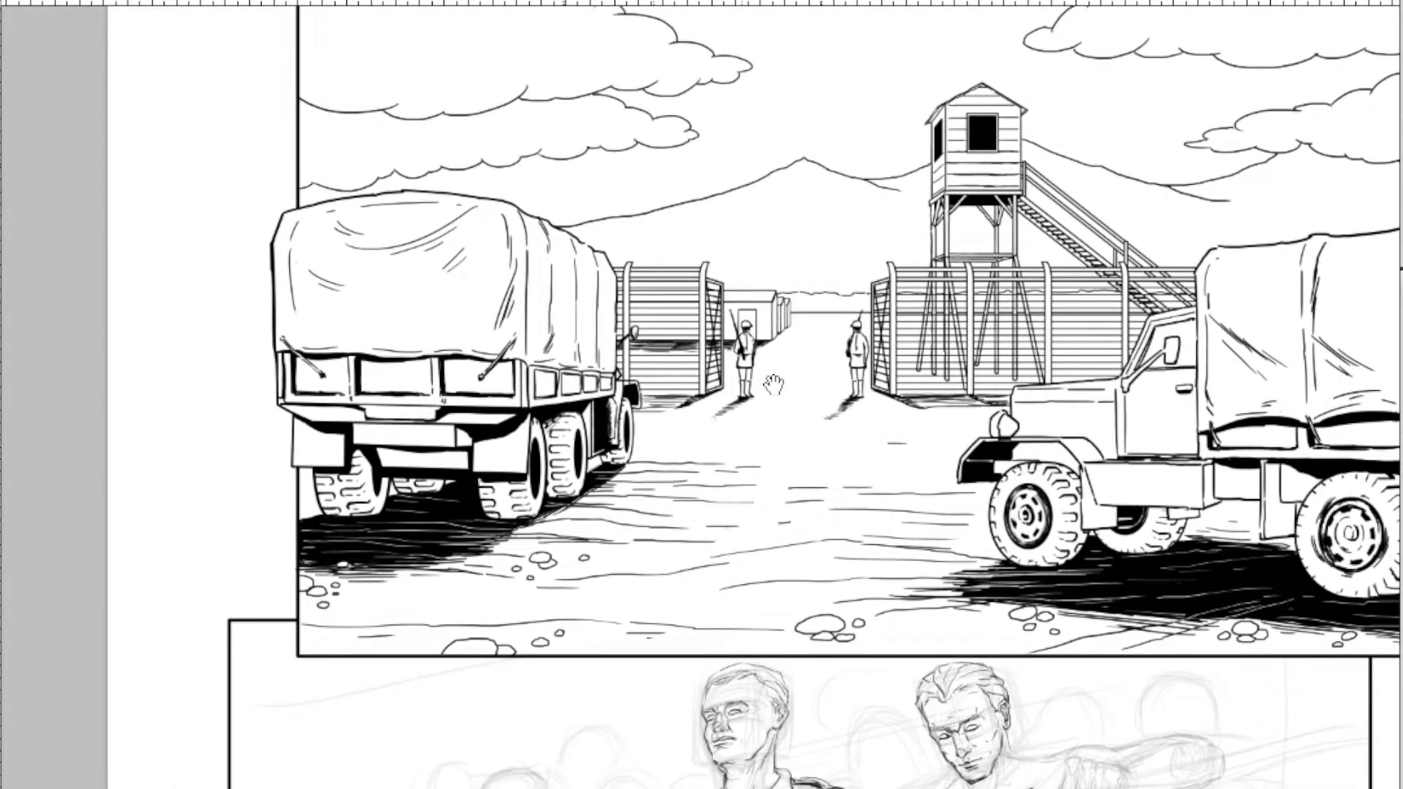
pyautogui.moveTo(774, 384); pyautogui.dragTo(726, 273)
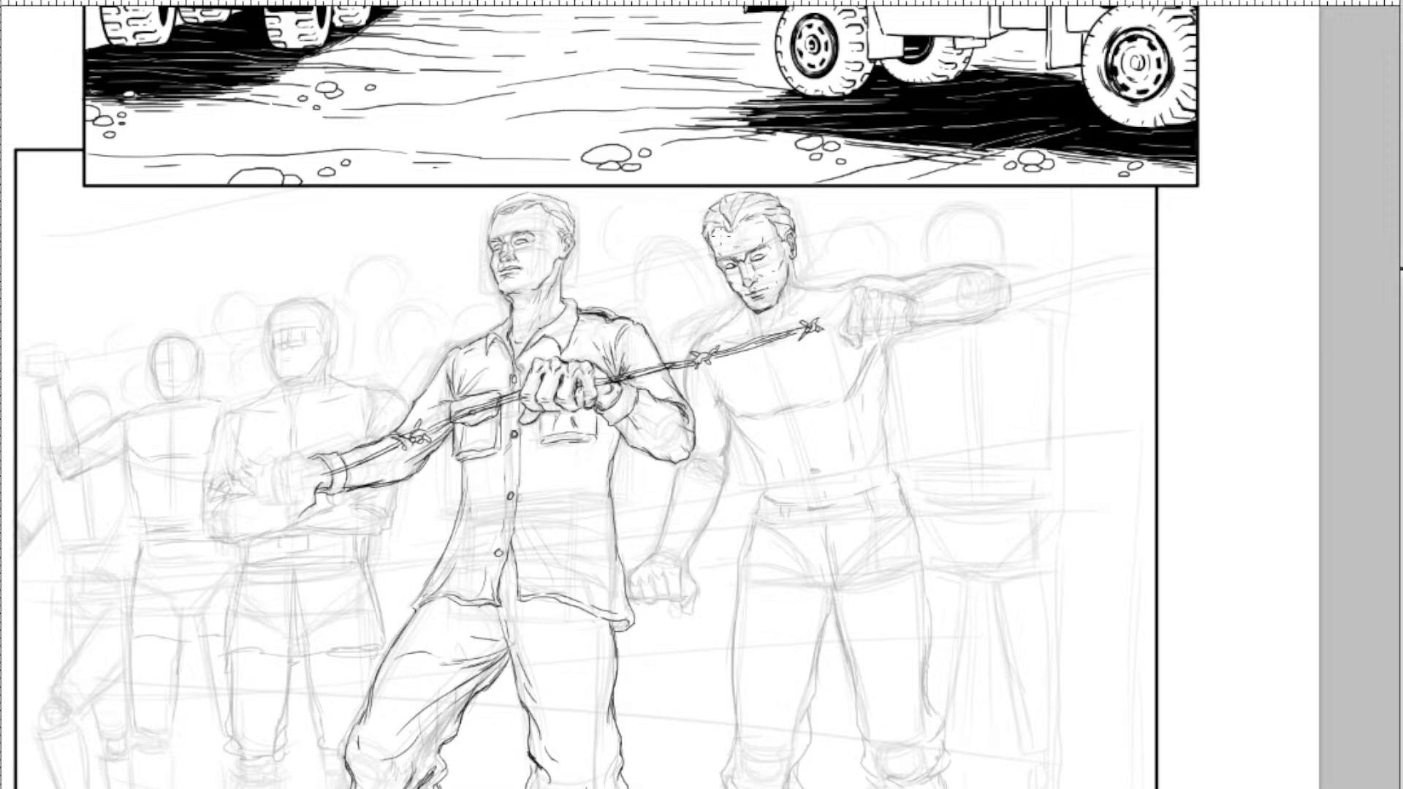
pyautogui.scroll(6, 721, 238)
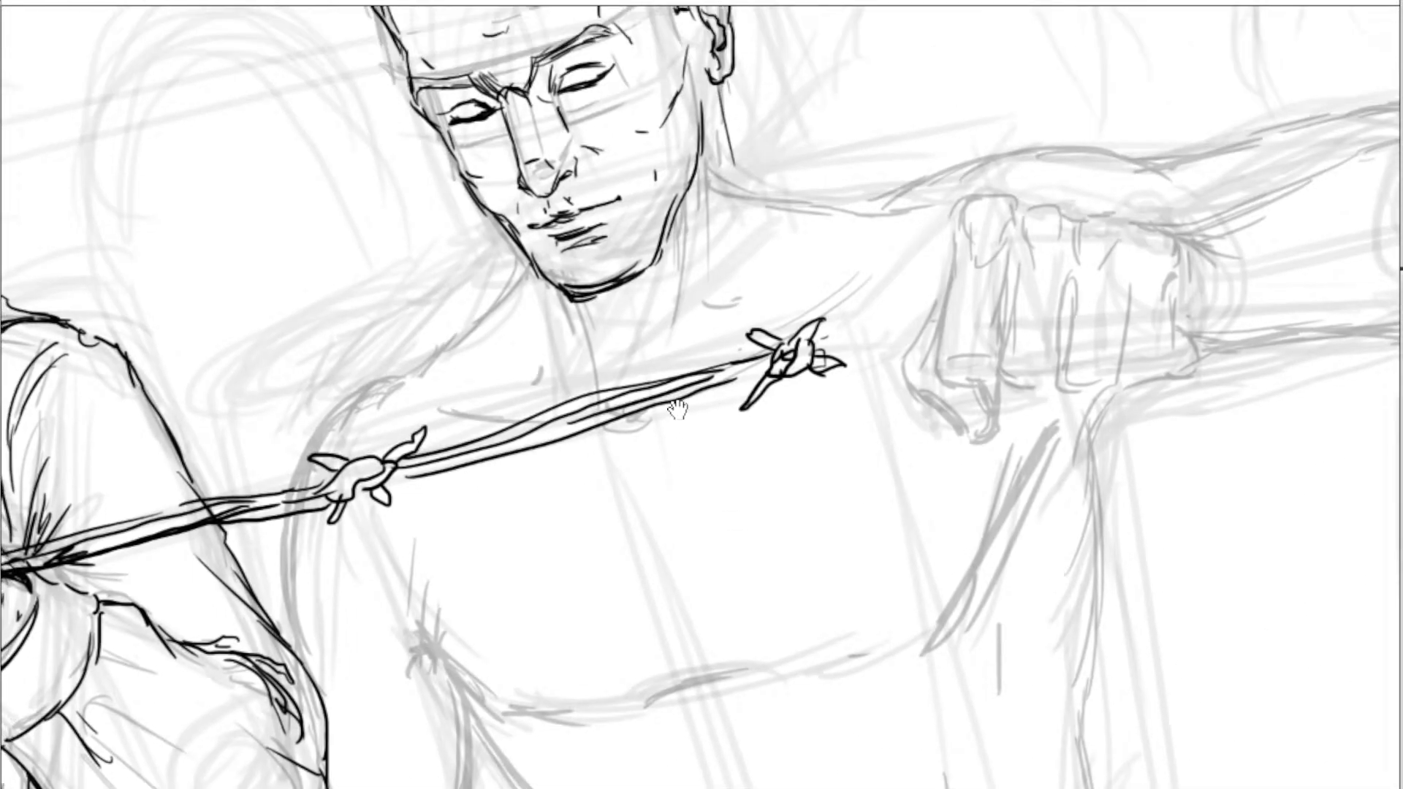
pyautogui.moveTo(677, 409); pyautogui.dragTo(649, 570)
pyautogui.moveTo(683, 448); pyautogui.dragTo(775, 364)
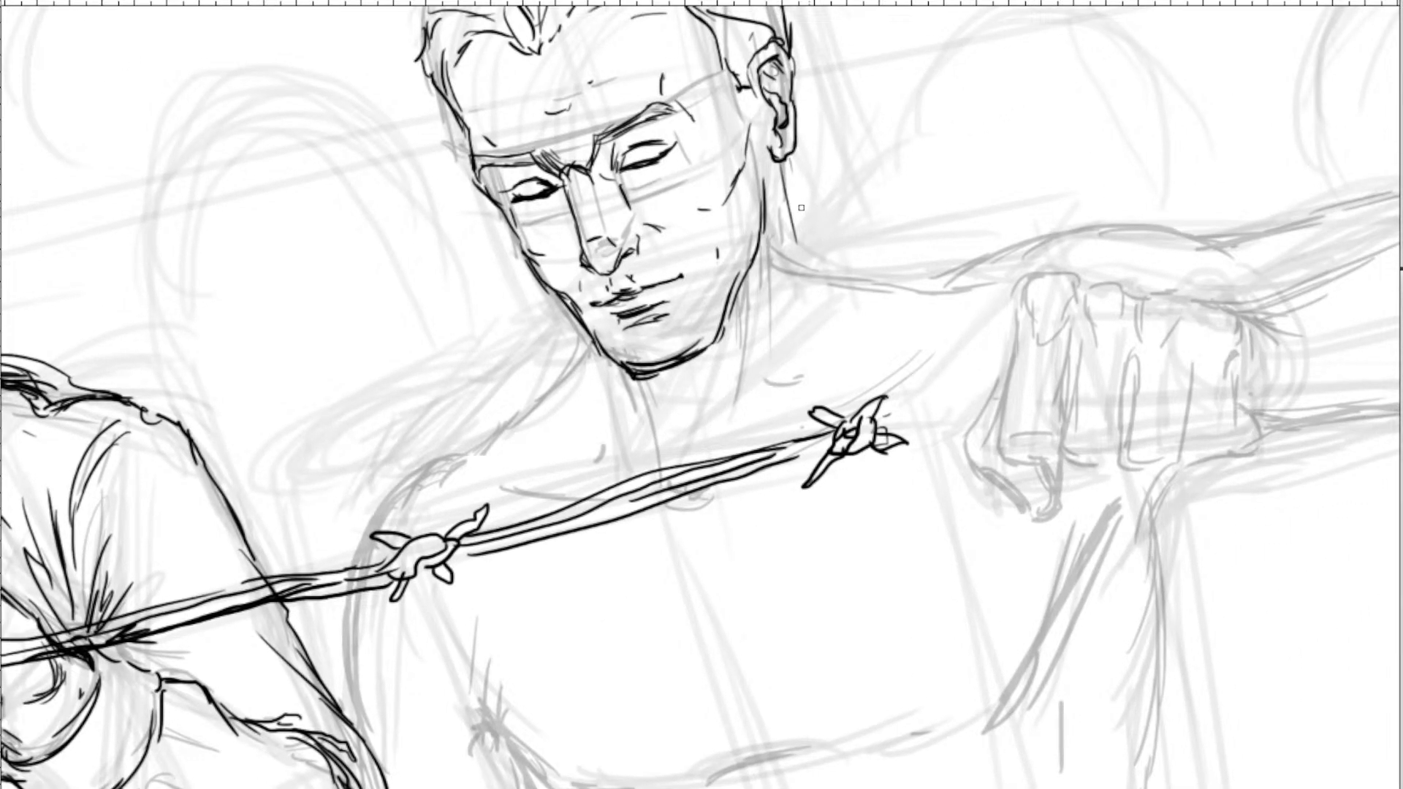
pyautogui.moveTo(776, 162); pyautogui.dragTo(789, 289)
pyautogui.moveTo(787, 213); pyautogui.dragTo(808, 324)
pyautogui.moveTo(793, 248); pyautogui.dragTo(849, 293)
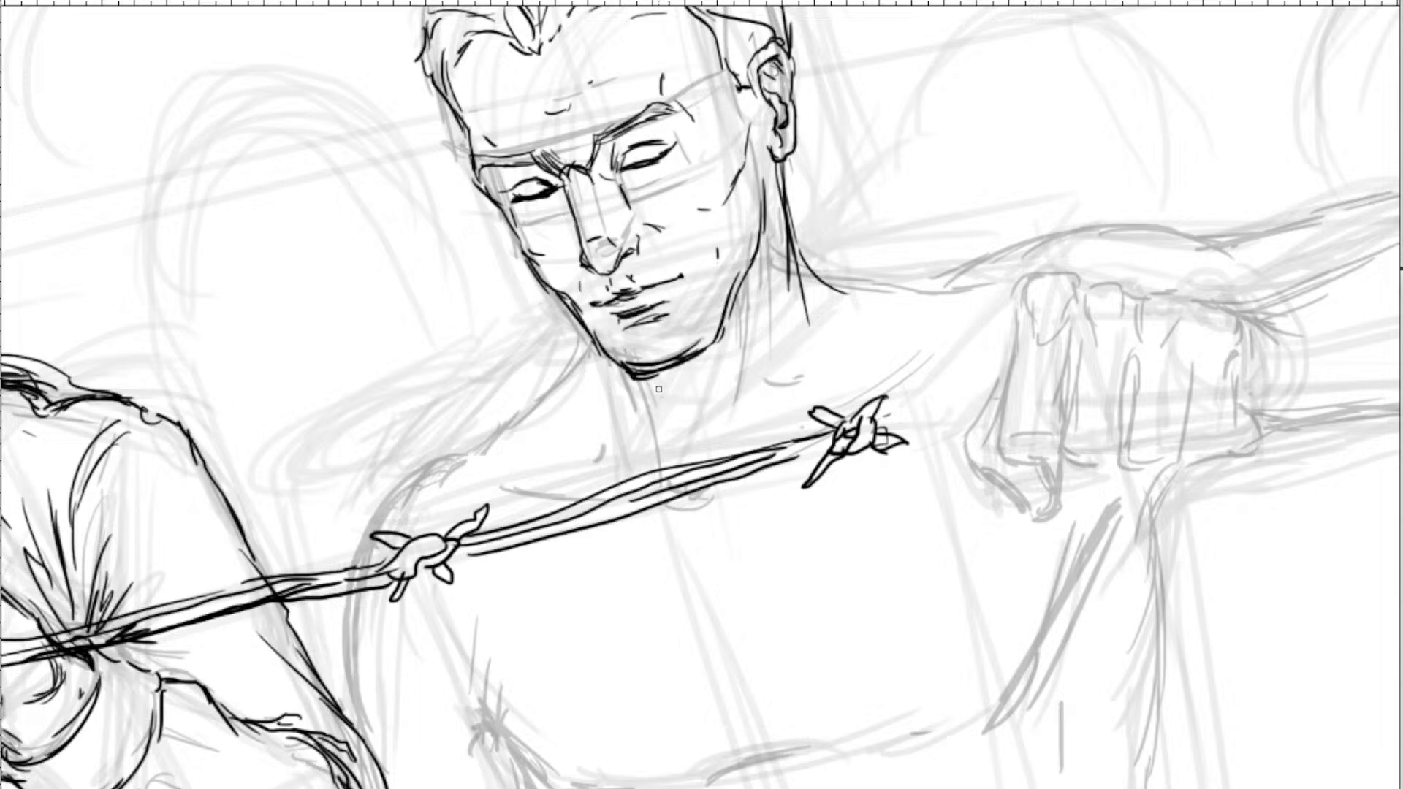
pyautogui.moveTo(642, 373); pyautogui.dragTo(679, 444)
pyautogui.moveTo(751, 275)
pyautogui.mouseDown()
pyautogui.moveTo(743, 349)
pyautogui.moveTo(779, 343)
pyautogui.mouseUp()
# Draw the slopes from the bare-chested man's neck to both shoulders and add another muscle line below the chin.
pyautogui.moveTo(812, 274); pyautogui.dragTo(959, 300)
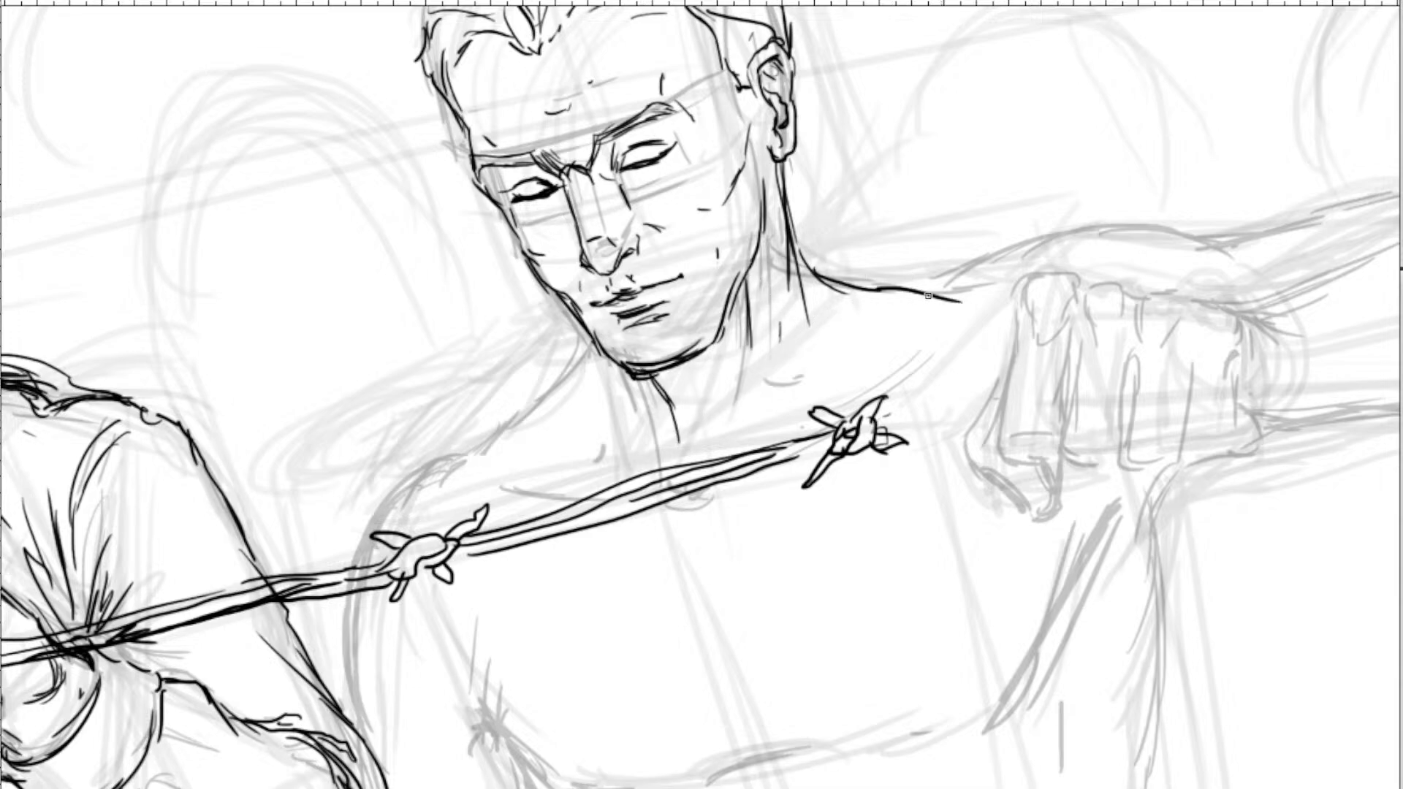
pyautogui.moveTo(591, 352); pyautogui.dragTo(442, 488)
pyautogui.moveTo(933, 294); pyautogui.dragTo(1009, 282)
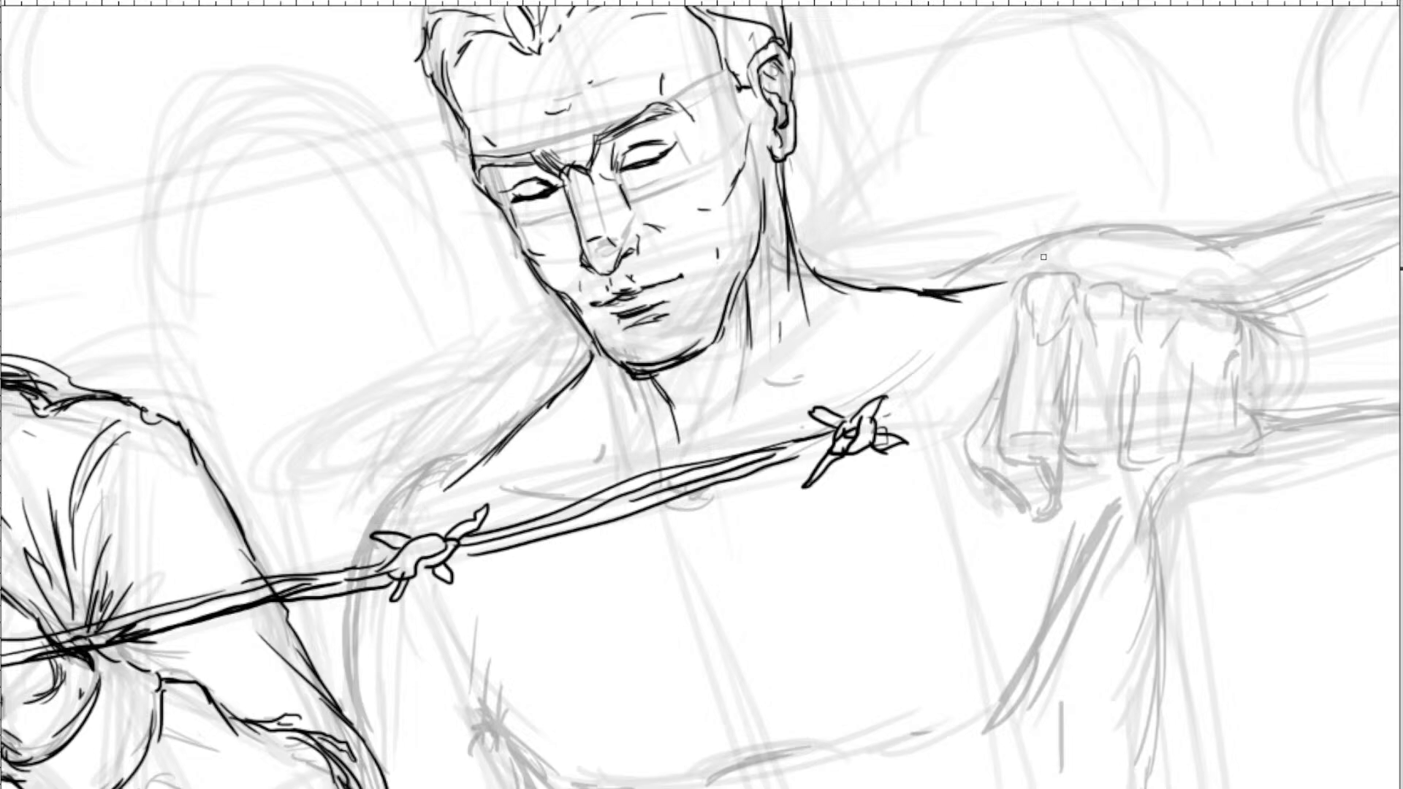
pyautogui.moveTo(492, 449); pyautogui.dragTo(470, 464)
pyautogui.moveTo(647, 387)
pyautogui.mouseDown()
pyautogui.moveTo(663, 465)
pyautogui.moveTo(650, 449)
pyautogui.mouseUp()
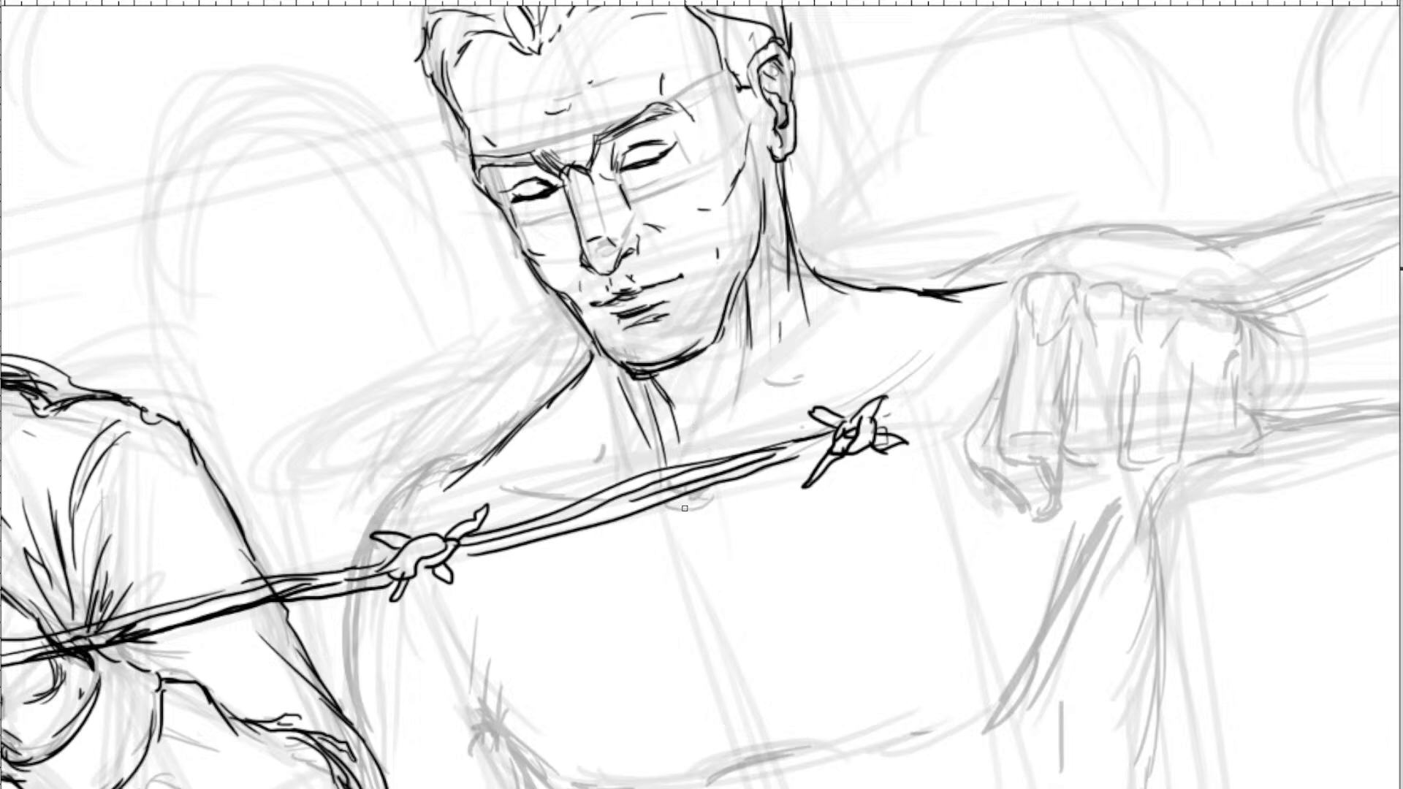
# Mark the bare-chested man's collarbones and the notch at the base of his throat around the barbed wire.
pyautogui.moveTo(790, 407)
pyautogui.mouseDown()
pyautogui.moveTo(789, 329)
pyautogui.moveTo(776, 336)
pyautogui.moveTo(760, 283)
pyautogui.moveTo(864, 260)
pyautogui.moveTo(898, 225)
pyautogui.mouseUp()
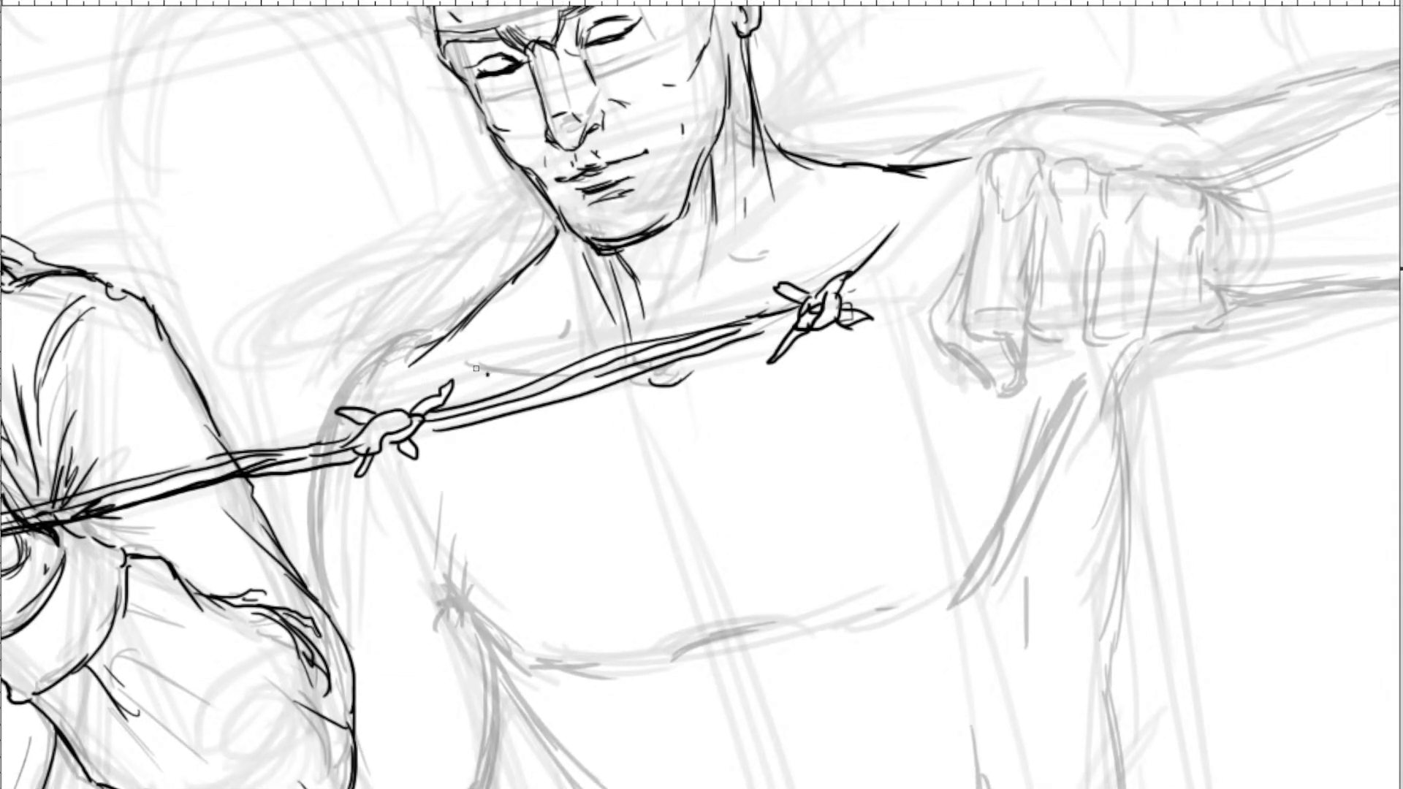
pyautogui.moveTo(475, 368); pyautogui.dragTo(503, 373)
pyautogui.moveTo(616, 402); pyautogui.dragTo(562, 355)
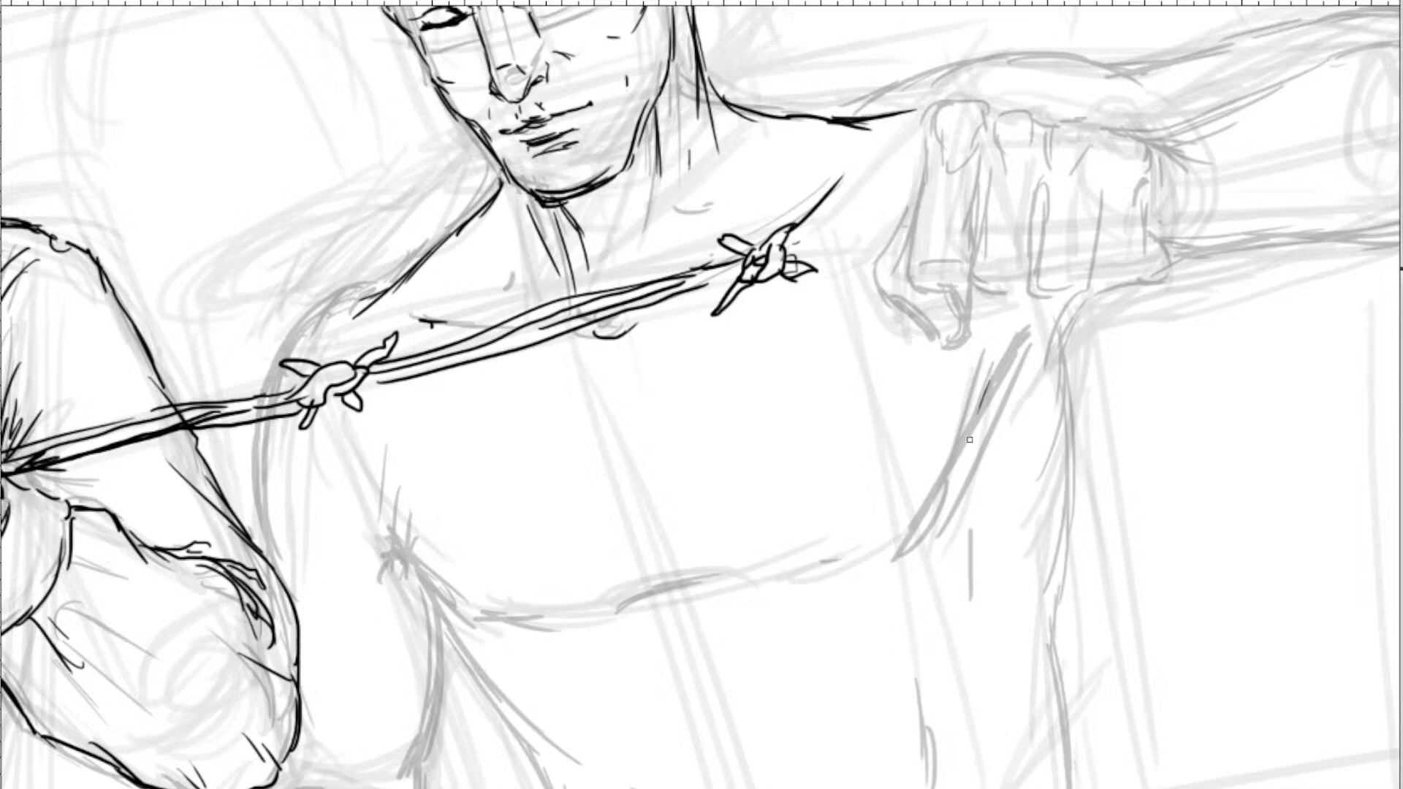
# Draw the outer curves of the bare-chested man's chest muscles and the short crease at their lower centre.
pyautogui.moveTo(959, 460)
pyautogui.mouseDown()
pyautogui.moveTo(981, 375)
pyautogui.moveTo(980, 412)
pyautogui.mouseUp()
pyautogui.moveTo(927, 528); pyautogui.dragTo(976, 406)
pyautogui.moveTo(971, 341); pyautogui.dragTo(1025, 187)
pyautogui.moveTo(679, 454); pyautogui.dragTo(761, 429)
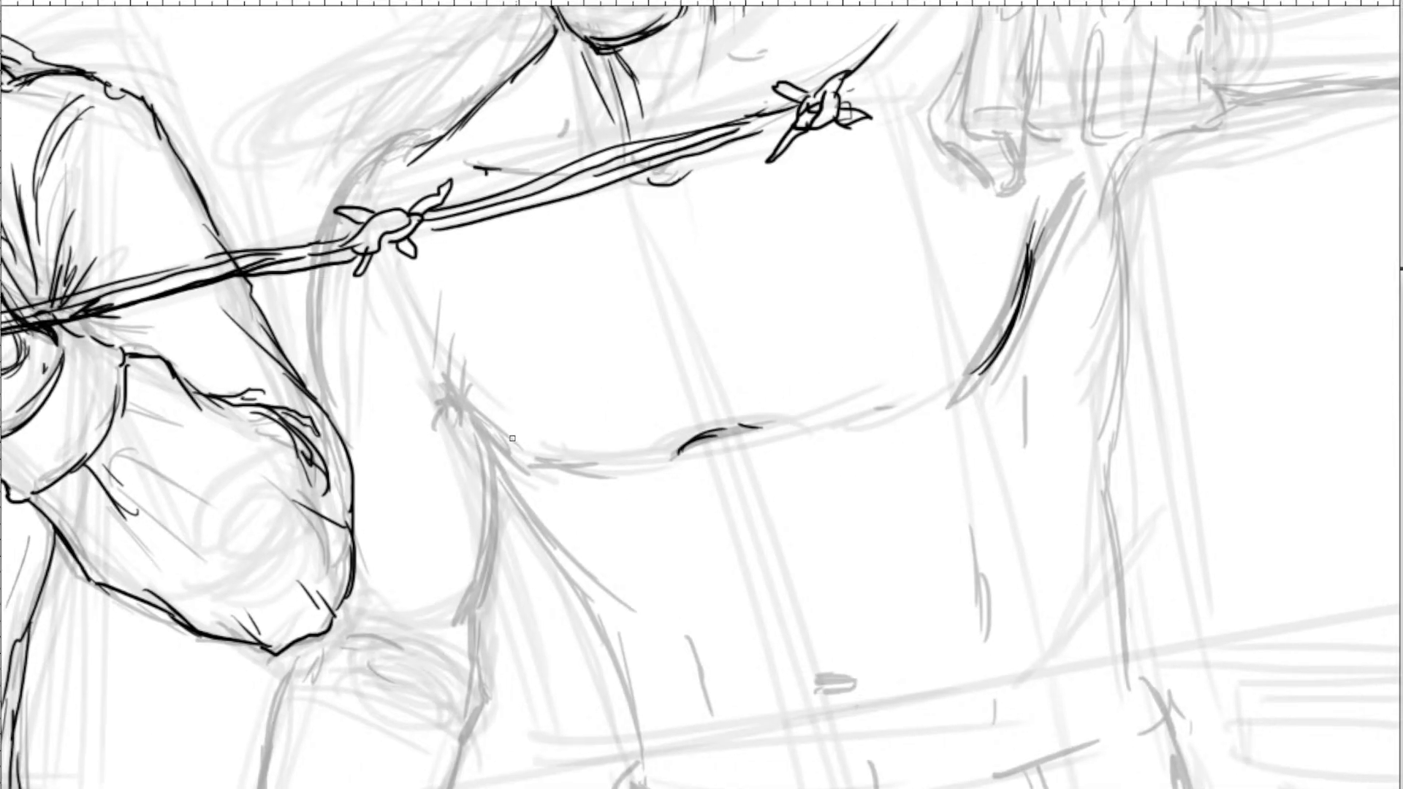
pyautogui.moveTo(431, 369)
pyautogui.mouseDown()
pyautogui.moveTo(494, 440)
pyautogui.moveTo(437, 372)
pyautogui.moveTo(539, 477)
pyautogui.mouseUp()
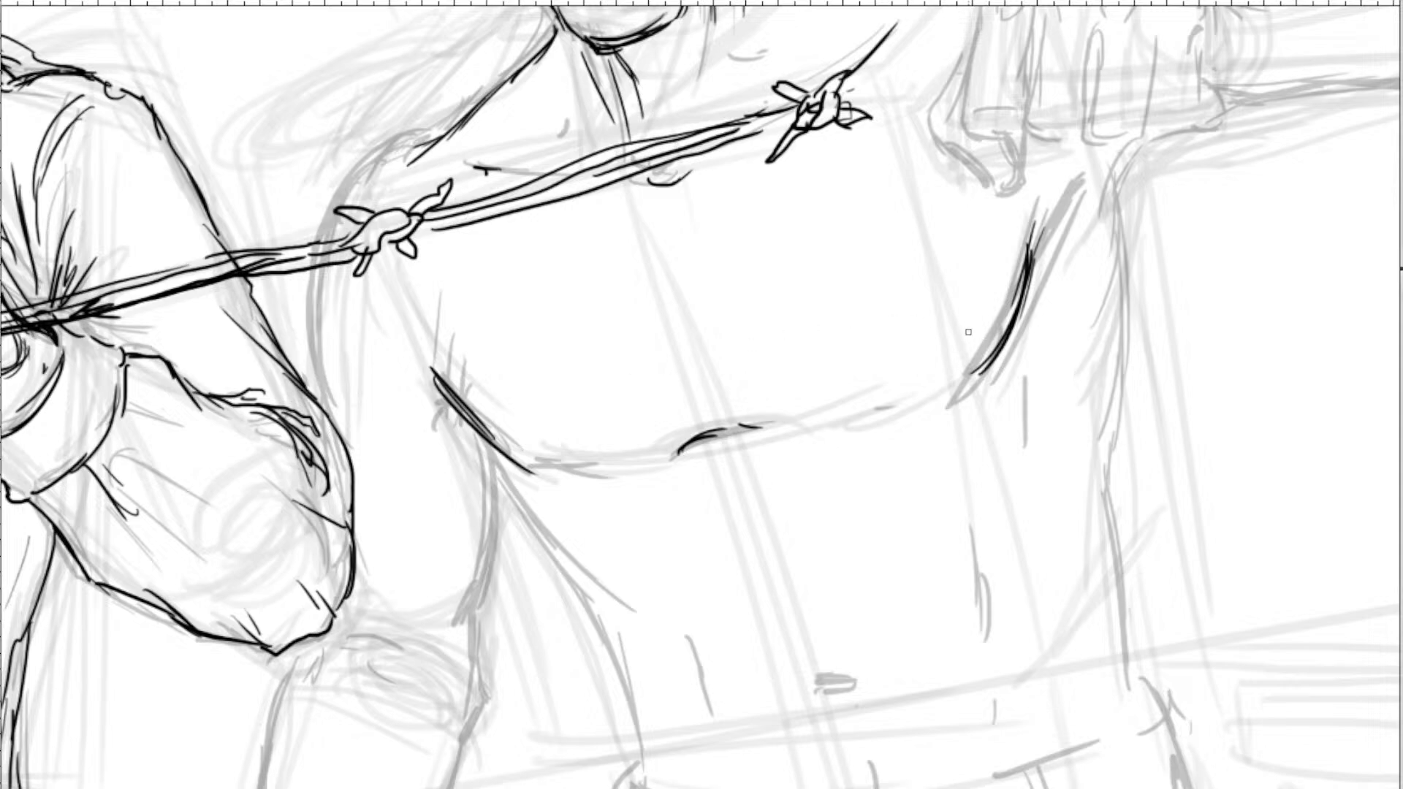
# Draw the rounded shoulder of the bare-chested man's raised arm and extend the upper contour toward the elbow.
pyautogui.scroll(-5, 968, 332)
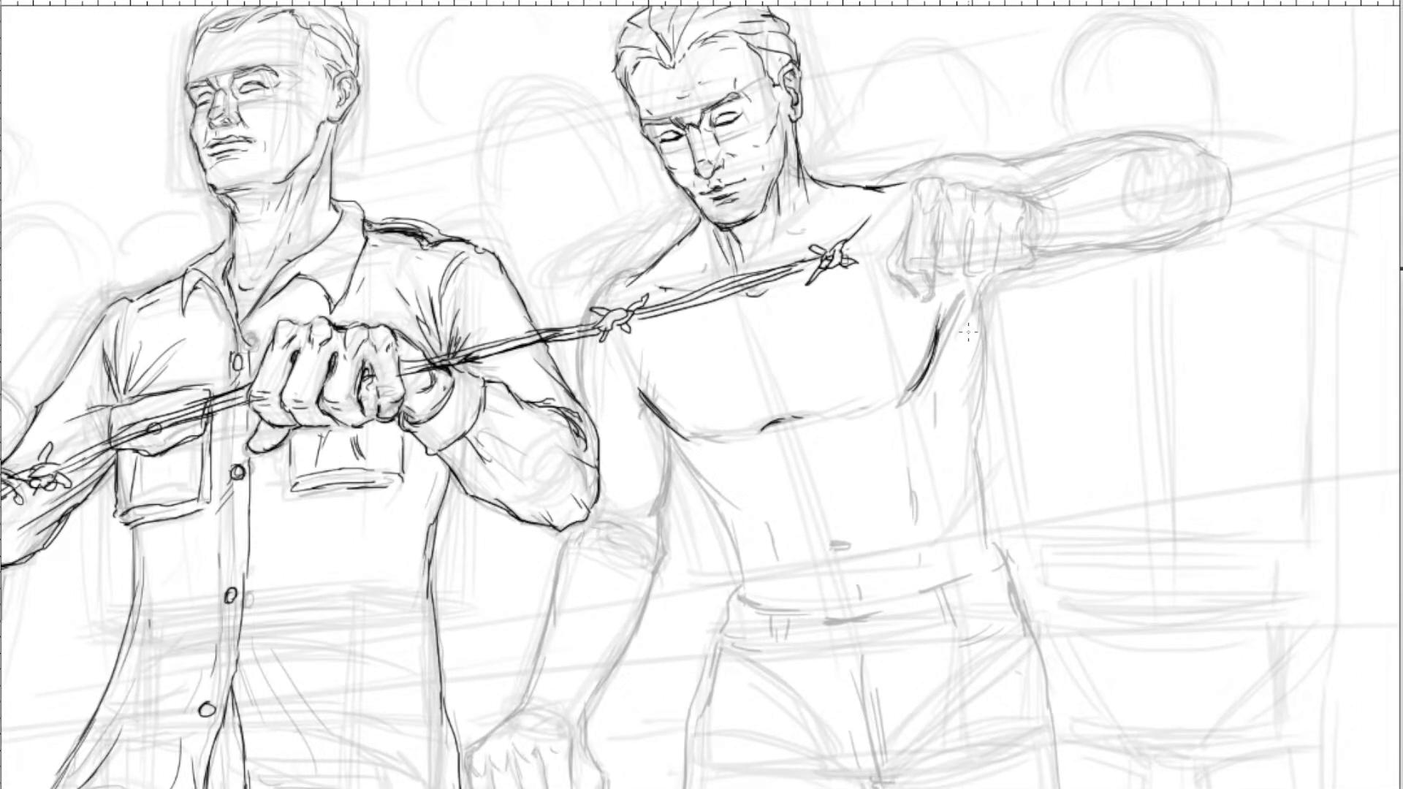
pyautogui.scroll(5, 969, 332)
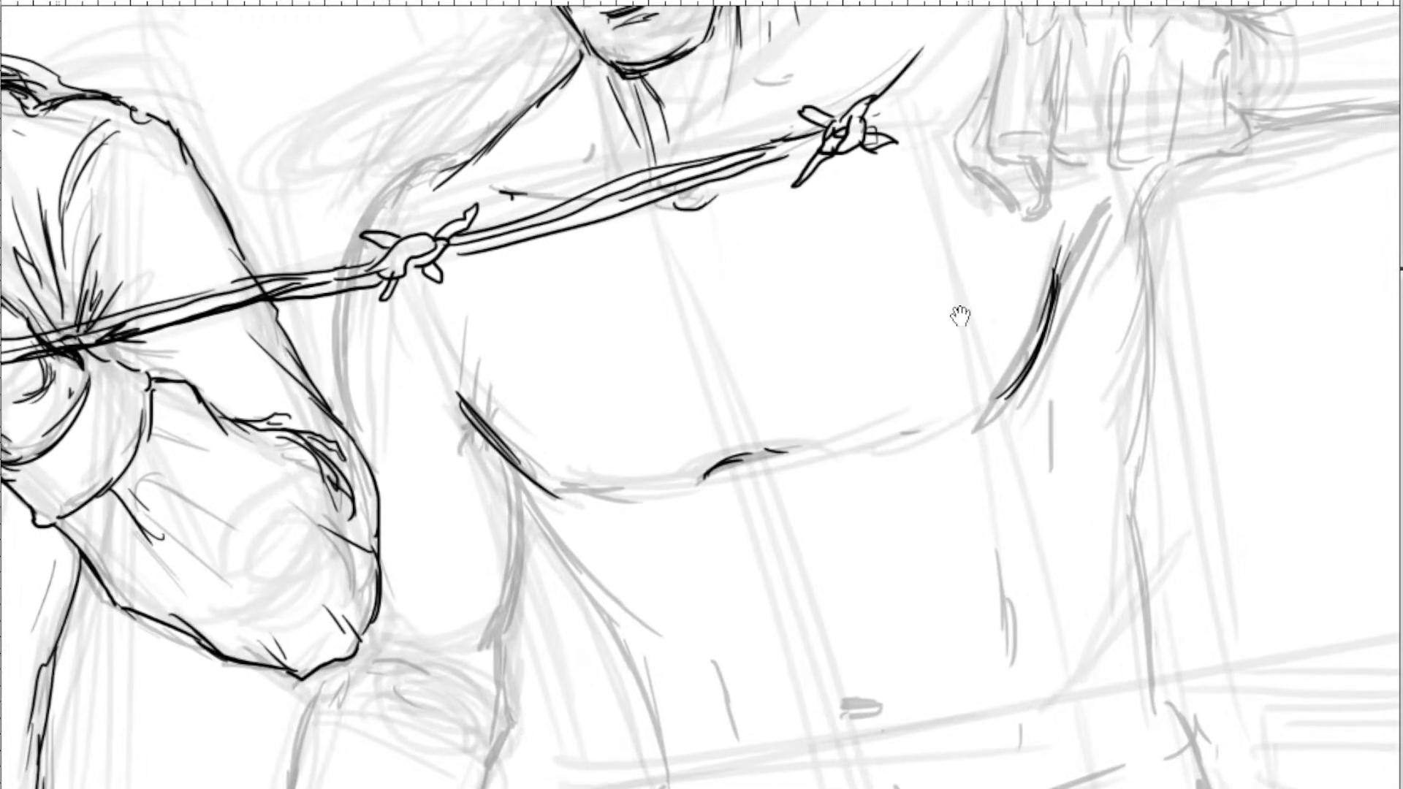
pyautogui.moveTo(955, 313); pyautogui.dragTo(809, 441)
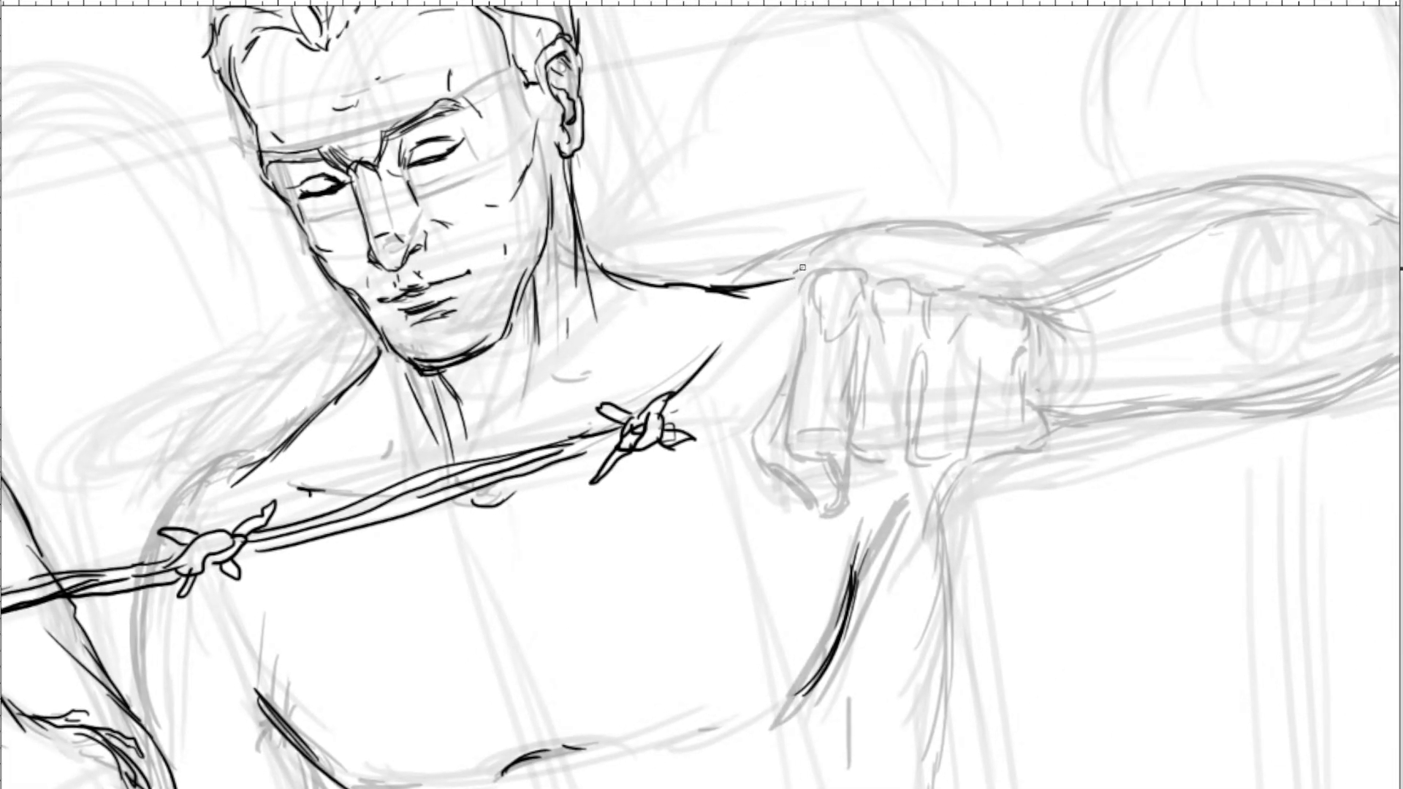
pyautogui.moveTo(786, 281)
pyautogui.mouseDown()
pyautogui.moveTo(840, 246)
pyautogui.moveTo(890, 224)
pyautogui.mouseUp()
pyautogui.moveTo(813, 255)
pyautogui.mouseDown()
pyautogui.moveTo(924, 232)
pyautogui.moveTo(1013, 239)
pyautogui.moveTo(1121, 199)
pyautogui.mouseUp()
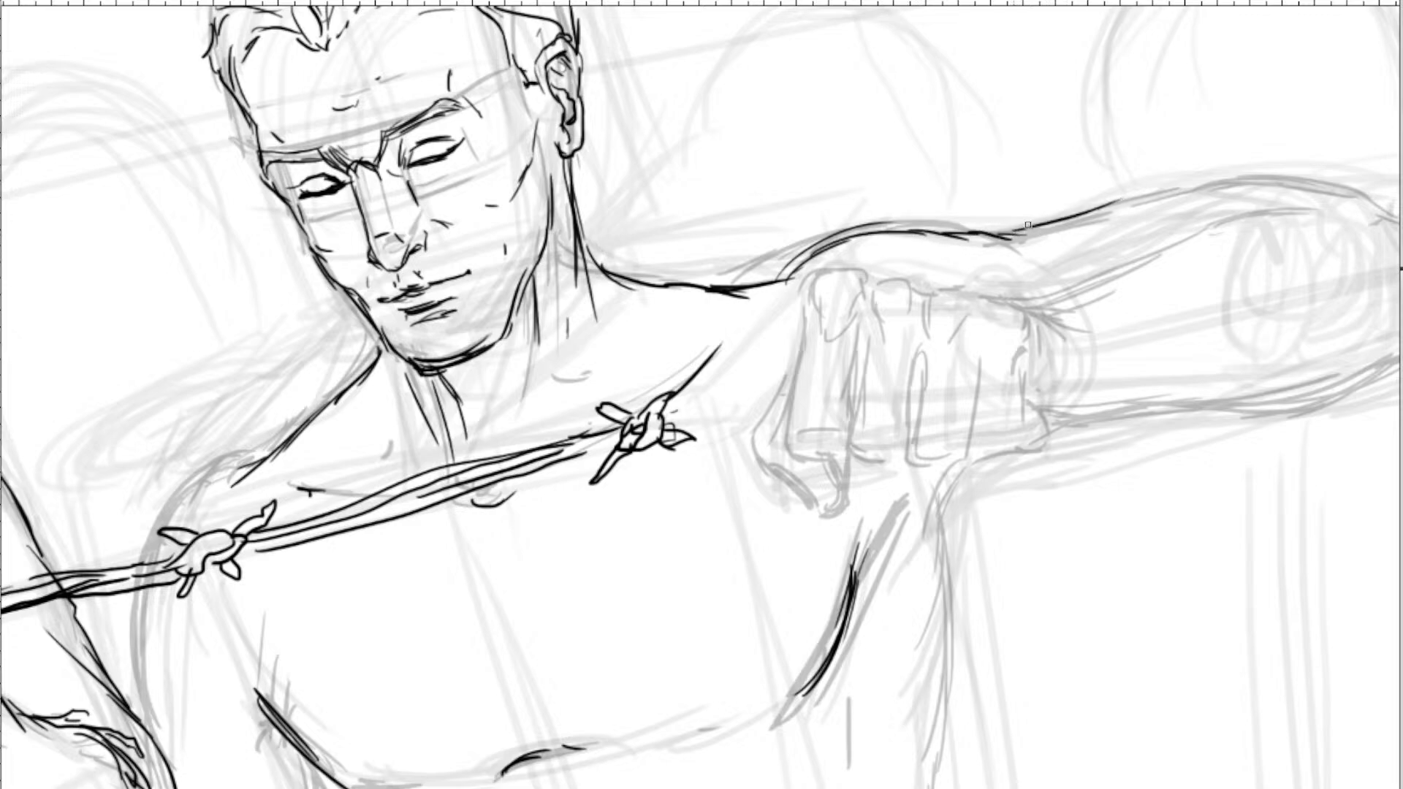
pyautogui.moveTo(1017, 234)
pyautogui.mouseDown()
pyautogui.moveTo(1134, 192)
pyautogui.moveTo(1209, 186)
pyautogui.mouseUp()
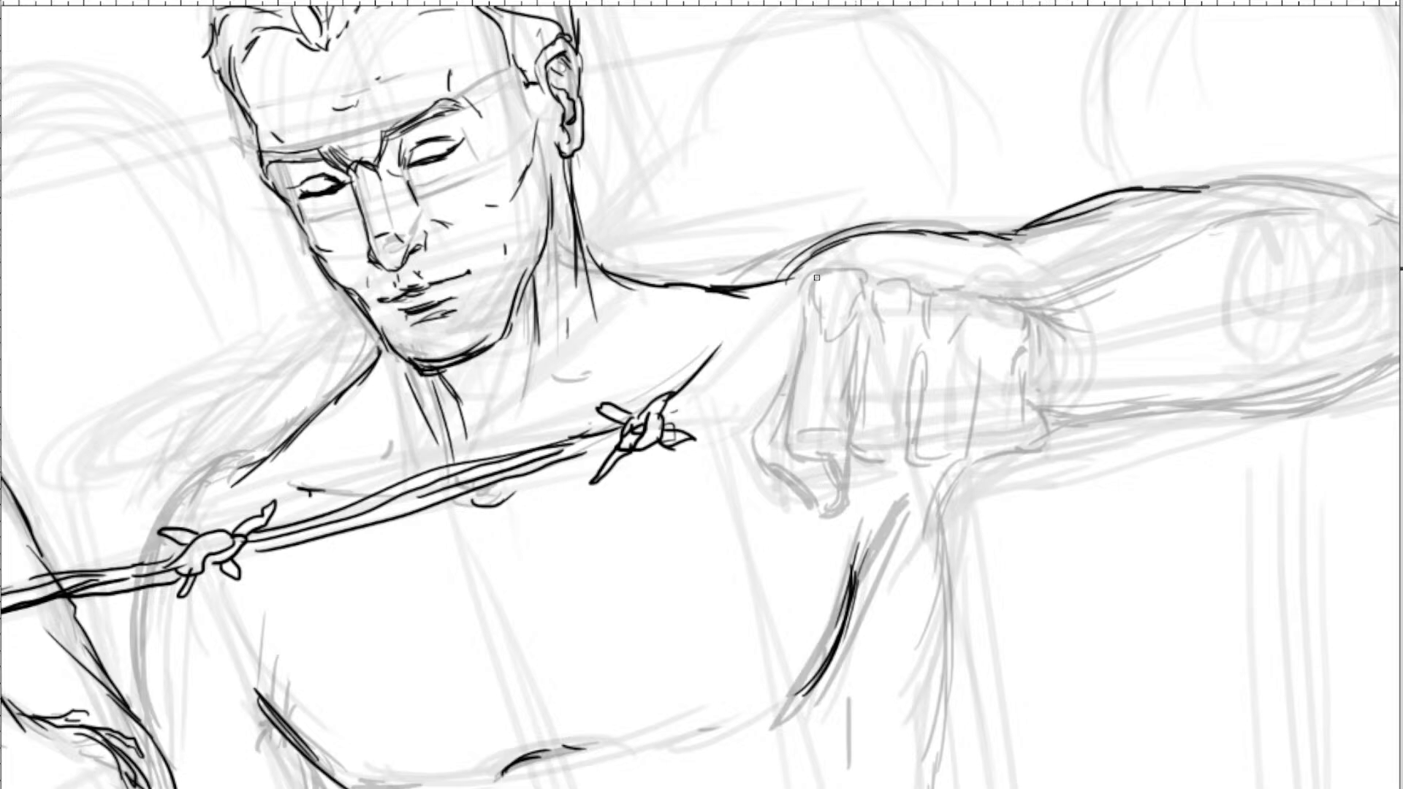
# Outline the knuckles of the bare-chested man's raised fist and draw the divisions between the fingers.
pyautogui.moveTo(767, 282)
pyautogui.mouseDown()
pyautogui.moveTo(780, 279)
pyautogui.moveTo(826, 337)
pyautogui.moveTo(845, 320)
pyautogui.mouseUp()
pyautogui.moveTo(825, 268)
pyautogui.mouseDown()
pyautogui.moveTo(899, 273)
pyautogui.moveTo(931, 295)
pyautogui.moveTo(955, 283)
pyautogui.moveTo(1015, 316)
pyautogui.mouseUp()
pyautogui.moveTo(818, 302)
pyautogui.mouseDown()
pyautogui.moveTo(784, 417)
pyautogui.moveTo(792, 447)
pyautogui.moveTo(826, 456)
pyautogui.moveTo(810, 442)
pyautogui.moveTo(853, 433)
pyautogui.moveTo(799, 426)
pyautogui.moveTo(842, 436)
pyautogui.moveTo(794, 441)
pyautogui.moveTo(850, 460)
pyautogui.moveTo(853, 430)
pyautogui.moveTo(864, 457)
pyautogui.mouseUp()
pyautogui.moveTo(856, 344)
pyautogui.mouseDown()
pyautogui.moveTo(851, 440)
pyautogui.moveTo(903, 463)
pyautogui.moveTo(932, 347)
pyautogui.moveTo(913, 426)
pyautogui.mouseUp()
pyautogui.moveTo(928, 349); pyautogui.dragTo(919, 415)
pyautogui.moveTo(978, 360)
pyautogui.mouseDown()
pyautogui.moveTo(987, 387)
pyautogui.moveTo(1025, 364)
pyautogui.moveTo(1021, 424)
pyautogui.moveTo(1044, 422)
pyautogui.moveTo(1027, 448)
pyautogui.moveTo(1040, 443)
pyautogui.moveTo(1030, 420)
pyautogui.moveTo(1046, 446)
pyautogui.mouseUp()
# Finish the raised fist with the lower finger edges, the little finger's folds and the crease at the wrist.
pyautogui.moveTo(1042, 444); pyautogui.dragTo(1016, 448)
pyautogui.moveTo(983, 377); pyautogui.dragTo(998, 447)
pyautogui.moveTo(970, 392)
pyautogui.mouseDown()
pyautogui.moveTo(973, 450)
pyautogui.moveTo(987, 442)
pyautogui.mouseUp()
pyautogui.moveTo(937, 456)
pyautogui.mouseDown()
pyautogui.moveTo(982, 457)
pyautogui.moveTo(950, 461)
pyautogui.mouseUp()
pyautogui.moveTo(946, 459); pyautogui.dragTo(989, 454)
pyautogui.moveTo(1038, 367); pyautogui.dragTo(1025, 396)
pyautogui.moveTo(1050, 379); pyautogui.dragTo(1032, 405)
pyautogui.moveTo(1038, 320)
pyautogui.mouseDown()
pyautogui.moveTo(1057, 337)
pyautogui.moveTo(1085, 299)
pyautogui.mouseUp()
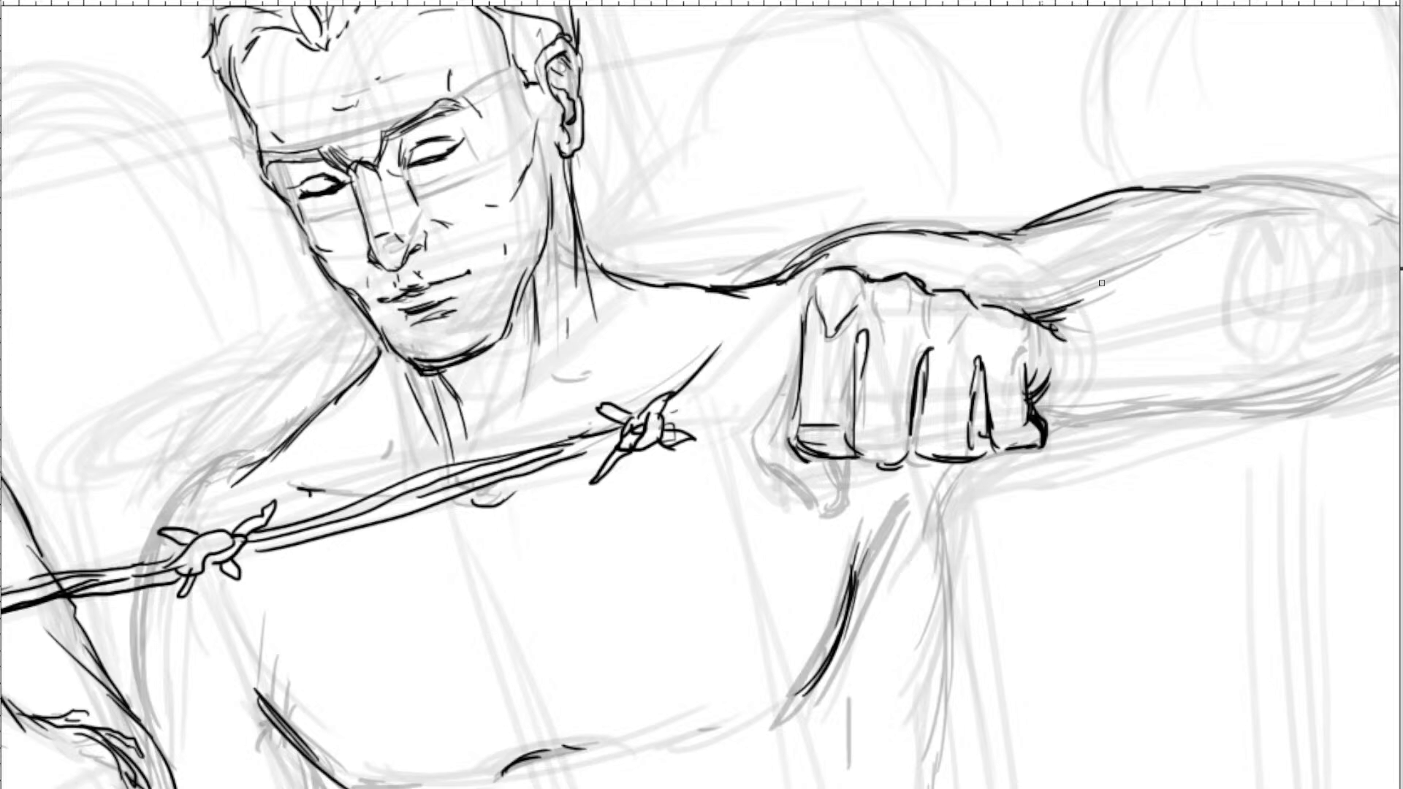
# Draw the raised arm's forearm with its upper and lower contours, wrist marks and rounded elbow.
pyautogui.moveTo(1109, 351); pyautogui.dragTo(1096, 370)
pyautogui.moveTo(1109, 336)
pyautogui.mouseDown()
pyautogui.moveTo(1100, 365)
pyautogui.moveTo(1105, 352)
pyautogui.moveTo(984, 384)
pyautogui.mouseUp()
pyautogui.moveTo(885, 369)
pyautogui.mouseDown()
pyautogui.moveTo(999, 342)
pyautogui.moveTo(983, 341)
pyautogui.moveTo(1103, 272)
pyautogui.moveTo(1173, 260)
pyautogui.moveTo(1186, 279)
pyautogui.moveTo(1157, 262)
pyautogui.moveTo(1217, 276)
pyautogui.mouseUp()
pyautogui.moveTo(1005, 334); pyautogui.dragTo(1079, 288)
pyautogui.moveTo(947, 469)
pyautogui.mouseDown()
pyautogui.moveTo(897, 464)
pyautogui.moveTo(1108, 454)
pyautogui.mouseUp()
pyautogui.moveTo(1012, 467); pyautogui.dragTo(1155, 450)
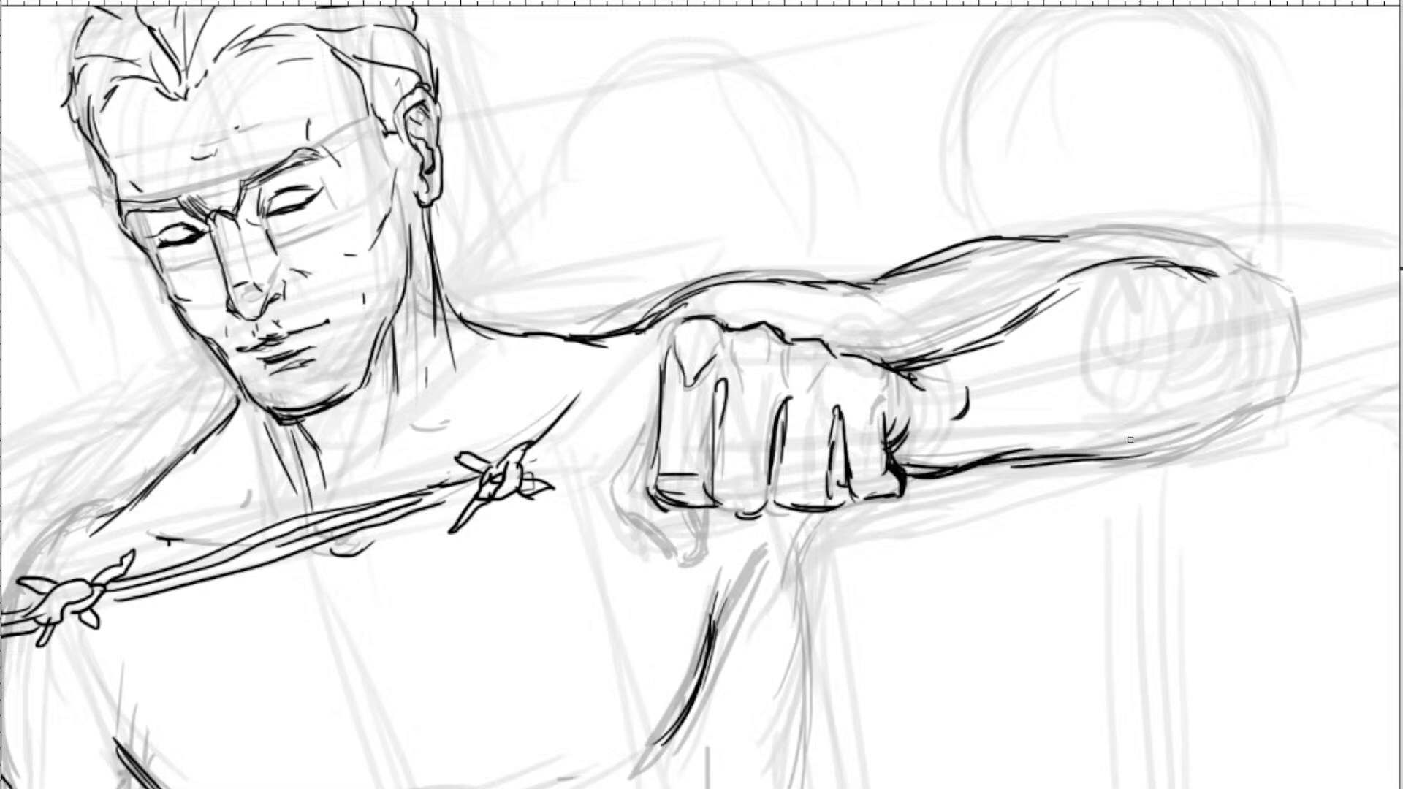
pyautogui.moveTo(1067, 454)
pyautogui.mouseDown()
pyautogui.moveTo(1206, 431)
pyautogui.moveTo(1280, 395)
pyautogui.moveTo(1301, 359)
pyautogui.moveTo(1300, 308)
pyautogui.mouseUp()
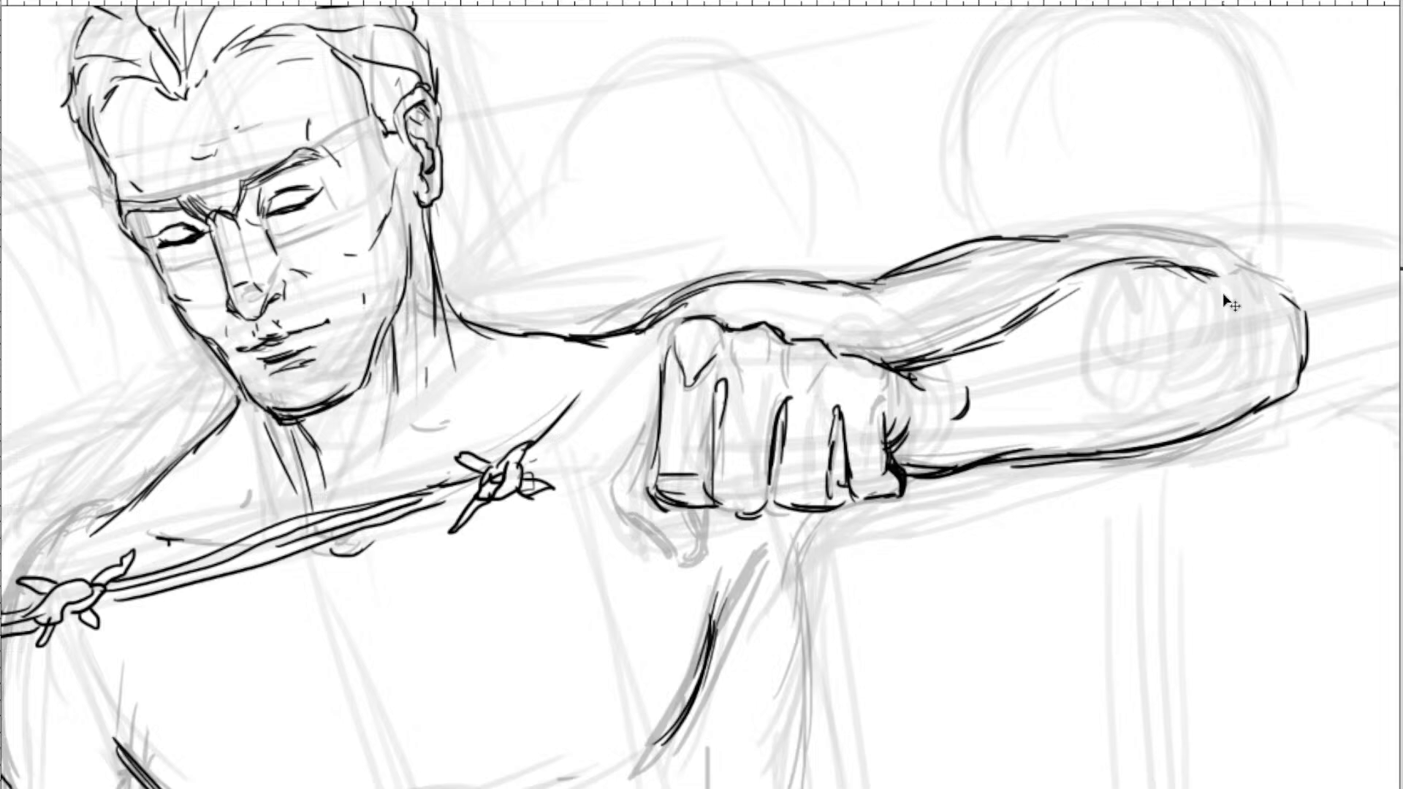
# Draw the centre line of the bare-chested man's chest and short strokes under the chest muscle beside the raised fist.
pyautogui.hotkey('ctrl', '+')
pyautogui.hotkey('ctrl', '-')
pyautogui.hotkey('ctrl', '-')
pyautogui.hotkey('ctrl', '-')
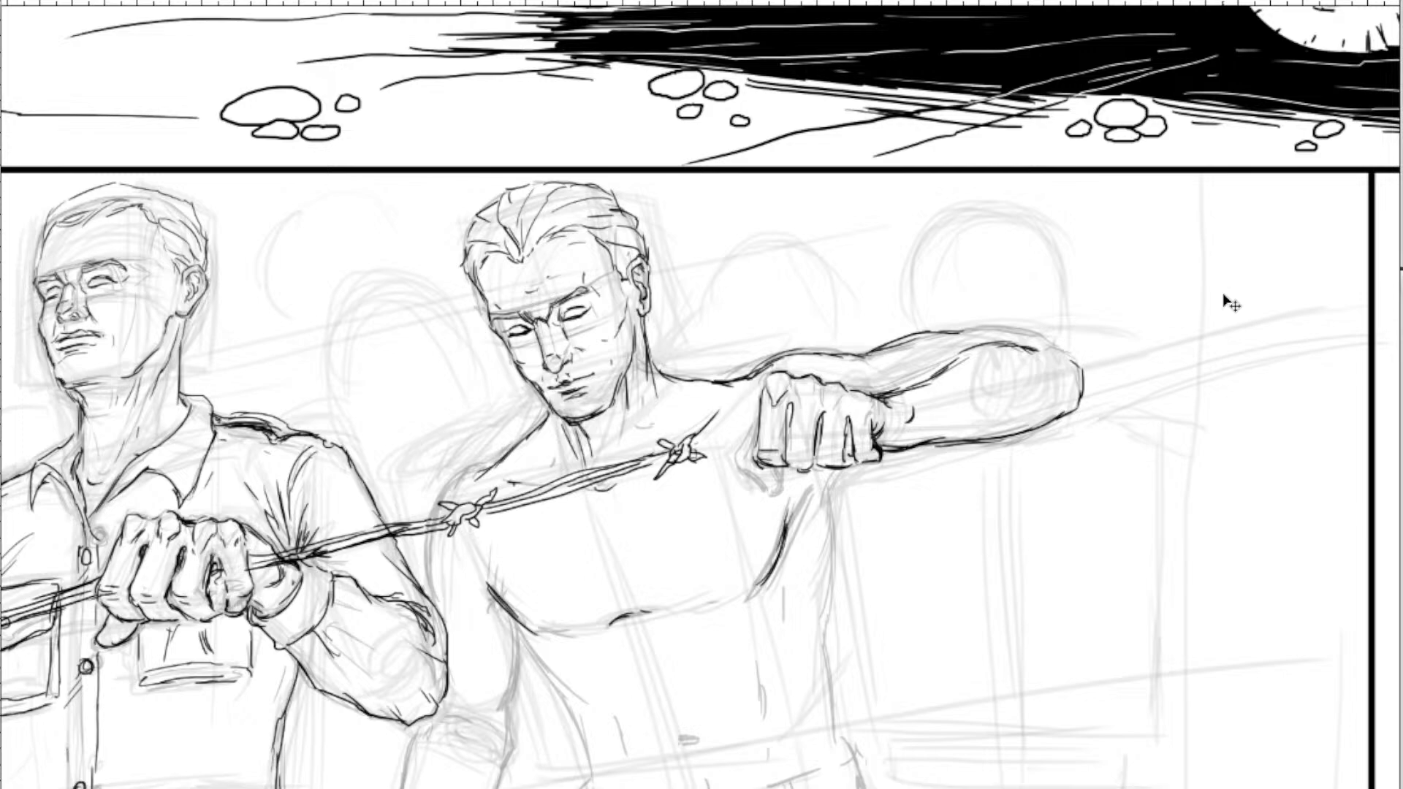
pyautogui.hotkey('ctrl', '+')
pyautogui.hotkey('ctrl', '+')
pyautogui.moveTo(455, 593)
pyautogui.mouseDown()
pyautogui.moveTo(683, 256)
pyautogui.moveTo(676, 268)
pyautogui.mouseUp()
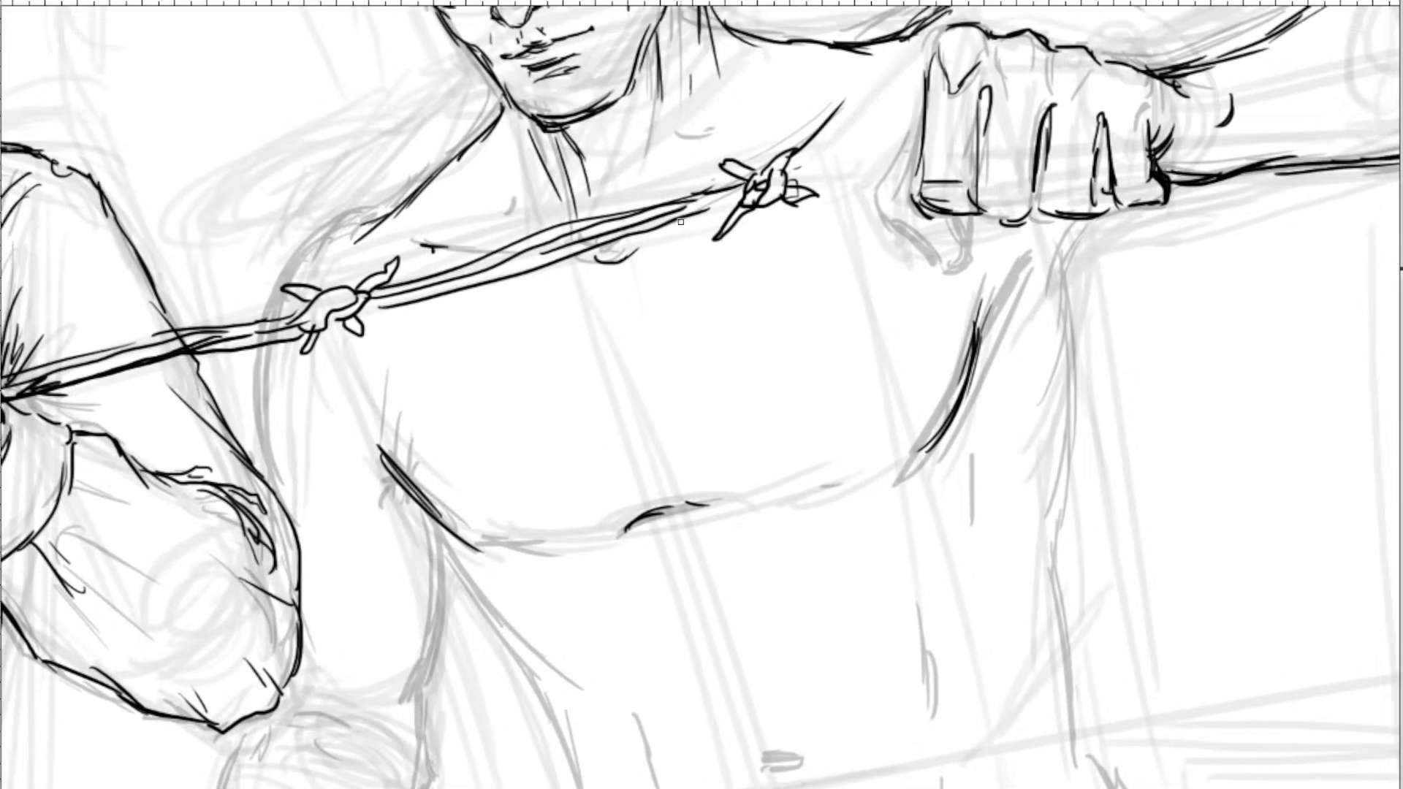
pyautogui.moveTo(615, 330); pyautogui.dragTo(676, 503)
pyautogui.moveTo(815, 494); pyautogui.dragTo(855, 484)
pyautogui.moveTo(786, 504); pyautogui.dragTo(804, 502)
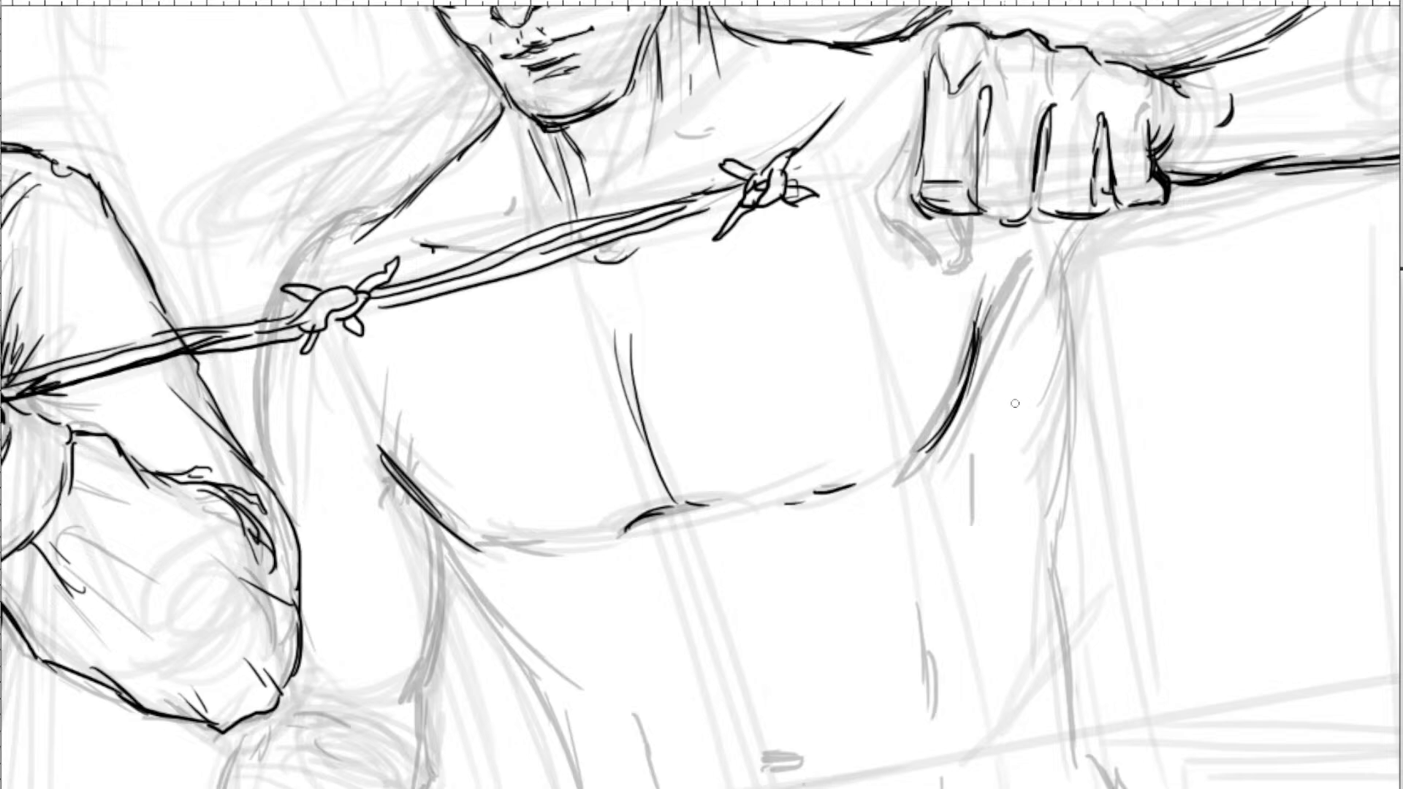
# Ink the shirtless man's side contour from the armpit below his raised fist down to the waist.
pyautogui.moveTo(1085, 177)
pyautogui.mouseDown()
pyautogui.moveTo(1052, 154)
pyautogui.moveTo(962, 367)
pyautogui.moveTo(939, 540)
pyautogui.mouseUp()
pyautogui.moveTo(968, 410)
pyautogui.mouseDown()
pyautogui.moveTo(927, 577)
pyautogui.moveTo(939, 376)
pyautogui.moveTo(968, 236)
pyautogui.moveTo(965, 320)
pyautogui.moveTo(952, 330)
pyautogui.moveTo(963, 405)
pyautogui.mouseUp()
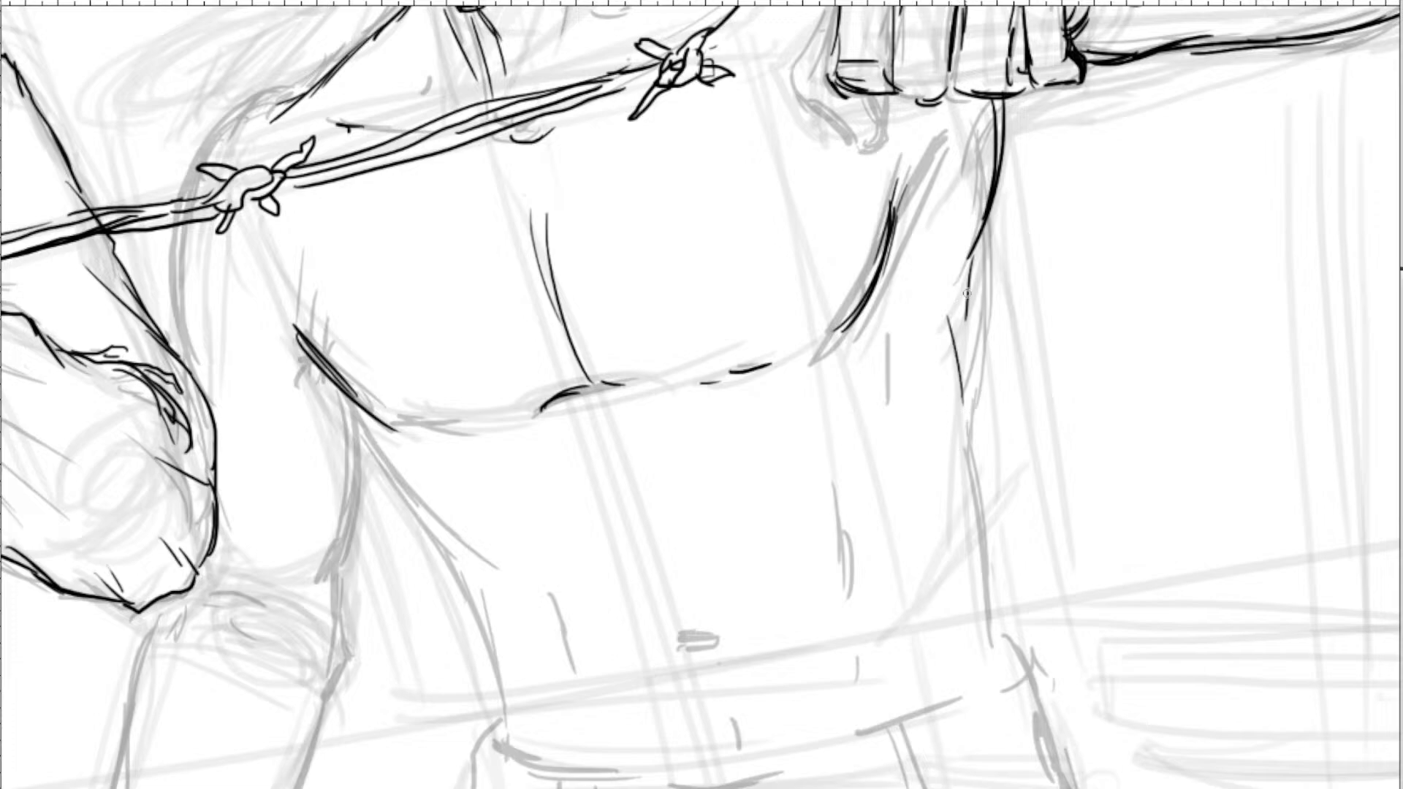
pyautogui.moveTo(968, 294); pyautogui.dragTo(974, 517)
pyautogui.moveTo(976, 448); pyautogui.dragTo(975, 555)
pyautogui.moveTo(971, 507); pyautogui.dragTo(981, 600)
pyautogui.moveTo(871, 437); pyautogui.dragTo(892, 374)
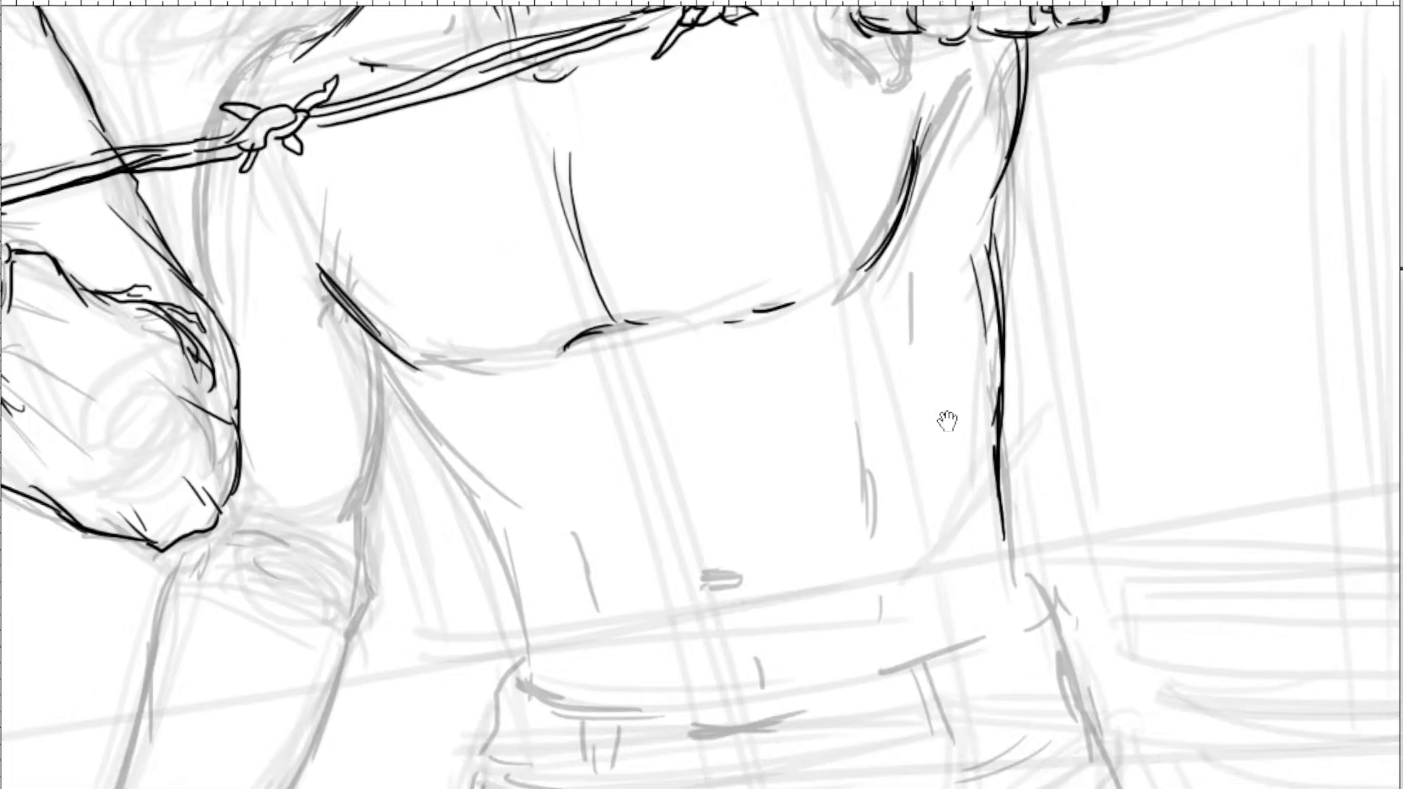
pyautogui.moveTo(1013, 461)
pyautogui.mouseDown()
pyautogui.moveTo(1008, 361)
pyautogui.moveTo(1007, 479)
pyautogui.mouseUp()
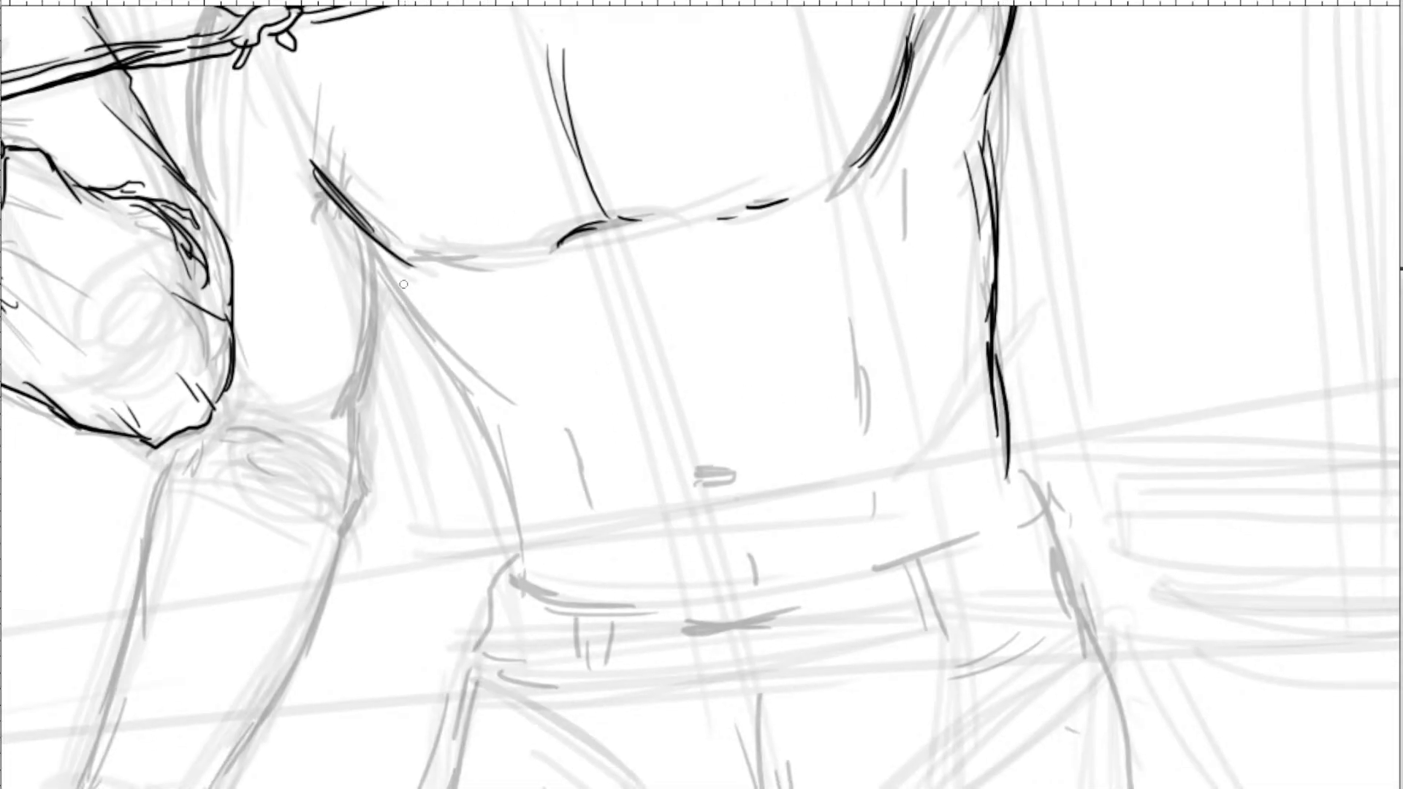
# Ink the opposite side of the shirtless man's torso, from the lower chest in to the waist.
pyautogui.moveTo(365, 235); pyautogui.dragTo(438, 365)
pyautogui.moveTo(381, 257)
pyautogui.mouseDown()
pyautogui.moveTo(479, 410)
pyautogui.moveTo(526, 556)
pyautogui.mouseUp()
pyautogui.moveTo(652, 450); pyautogui.dragTo(647, 524)
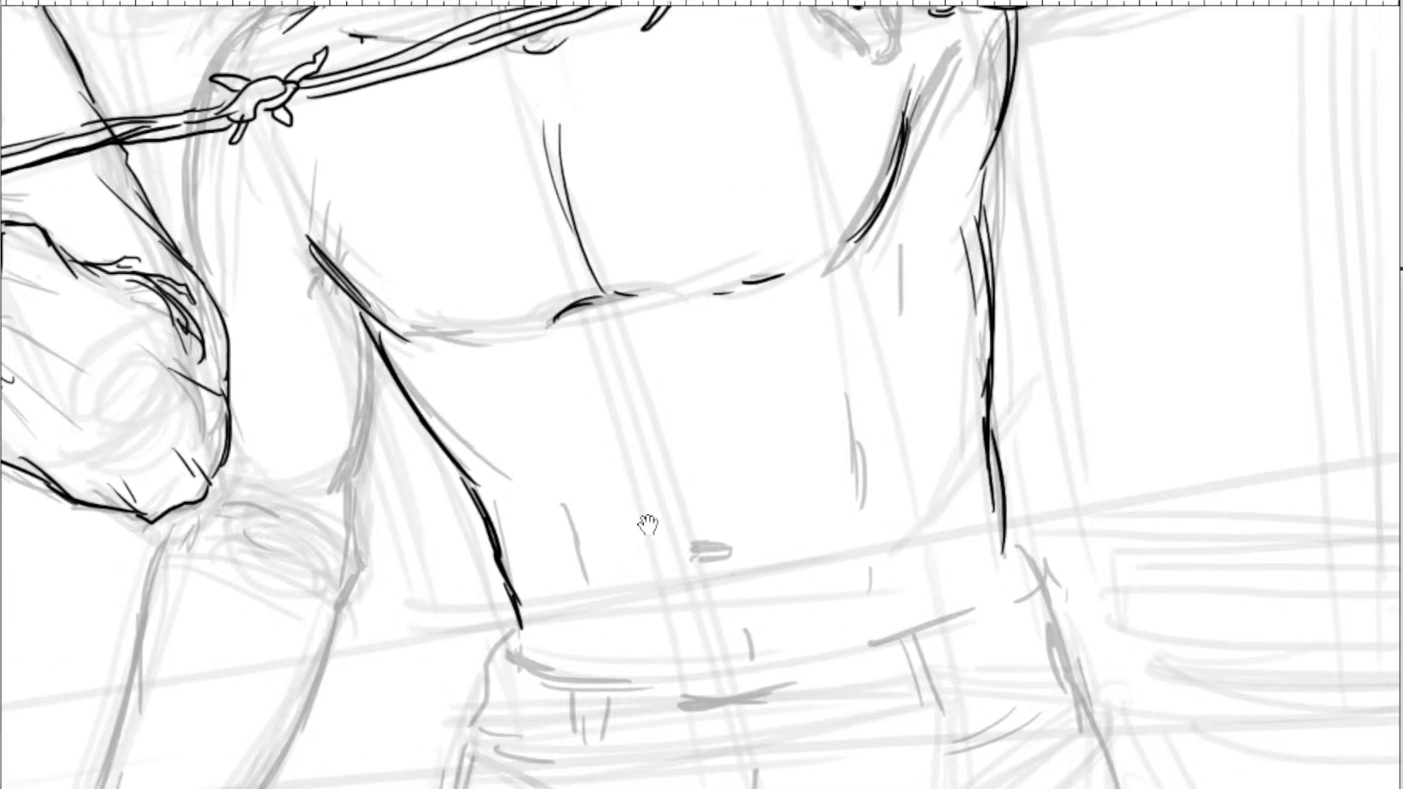
pyautogui.scroll(-6, 647, 524)
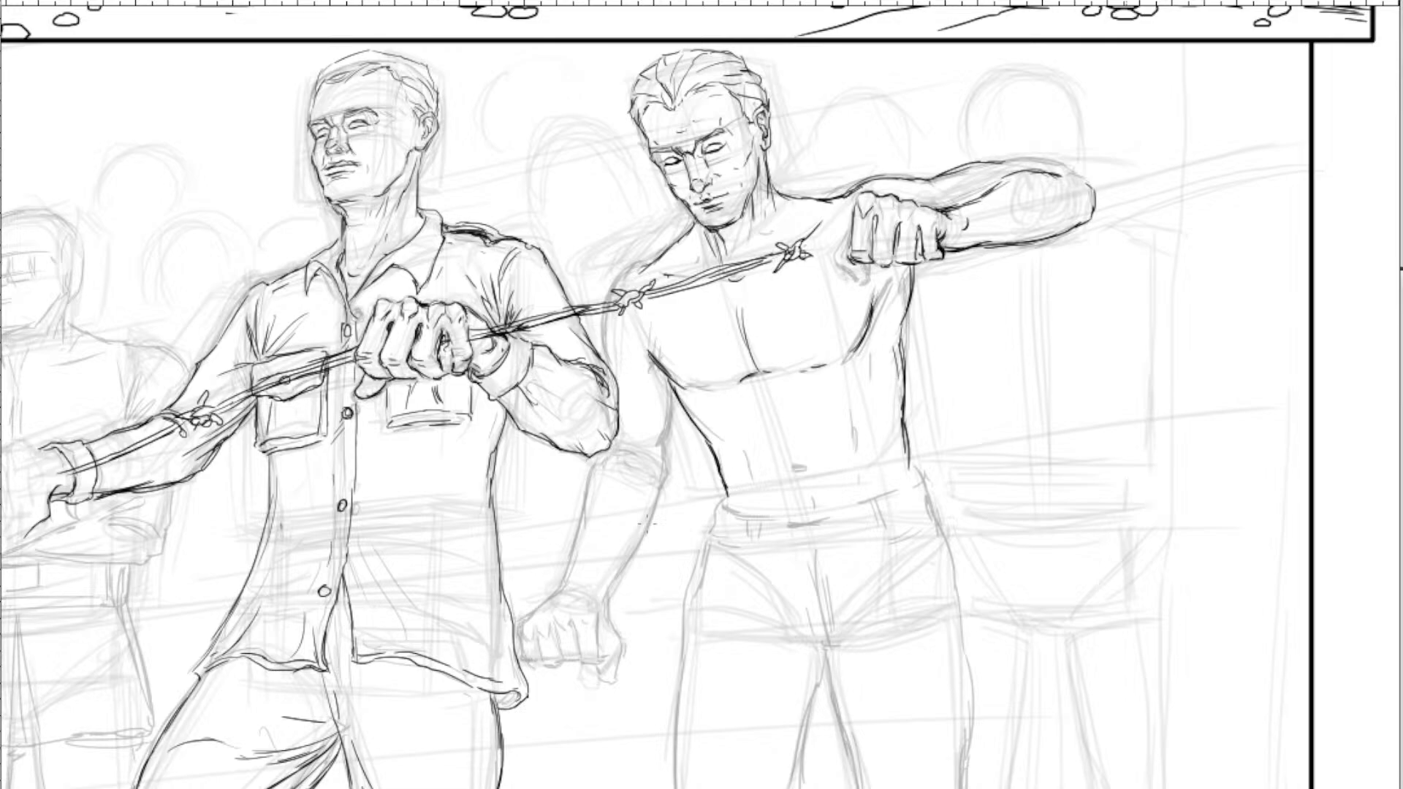
# Ink the shoulder, both upper-arm contours and the armpit crease of the shirtless man's lowered arm.
pyautogui.scroll(6, 648, 524)
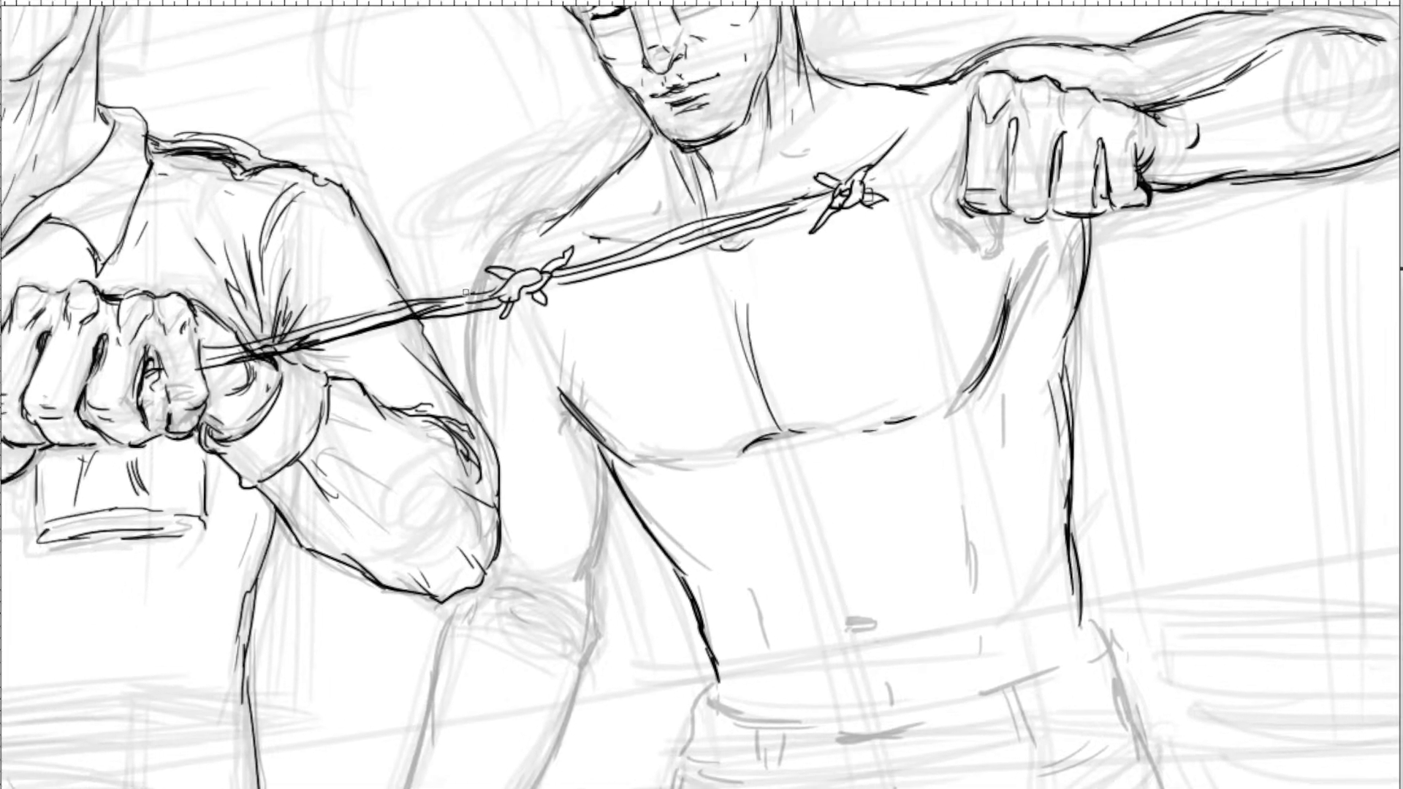
pyautogui.moveTo(546, 228)
pyautogui.mouseDown()
pyautogui.moveTo(493, 258)
pyautogui.moveTo(472, 307)
pyautogui.moveTo(483, 442)
pyautogui.mouseUp()
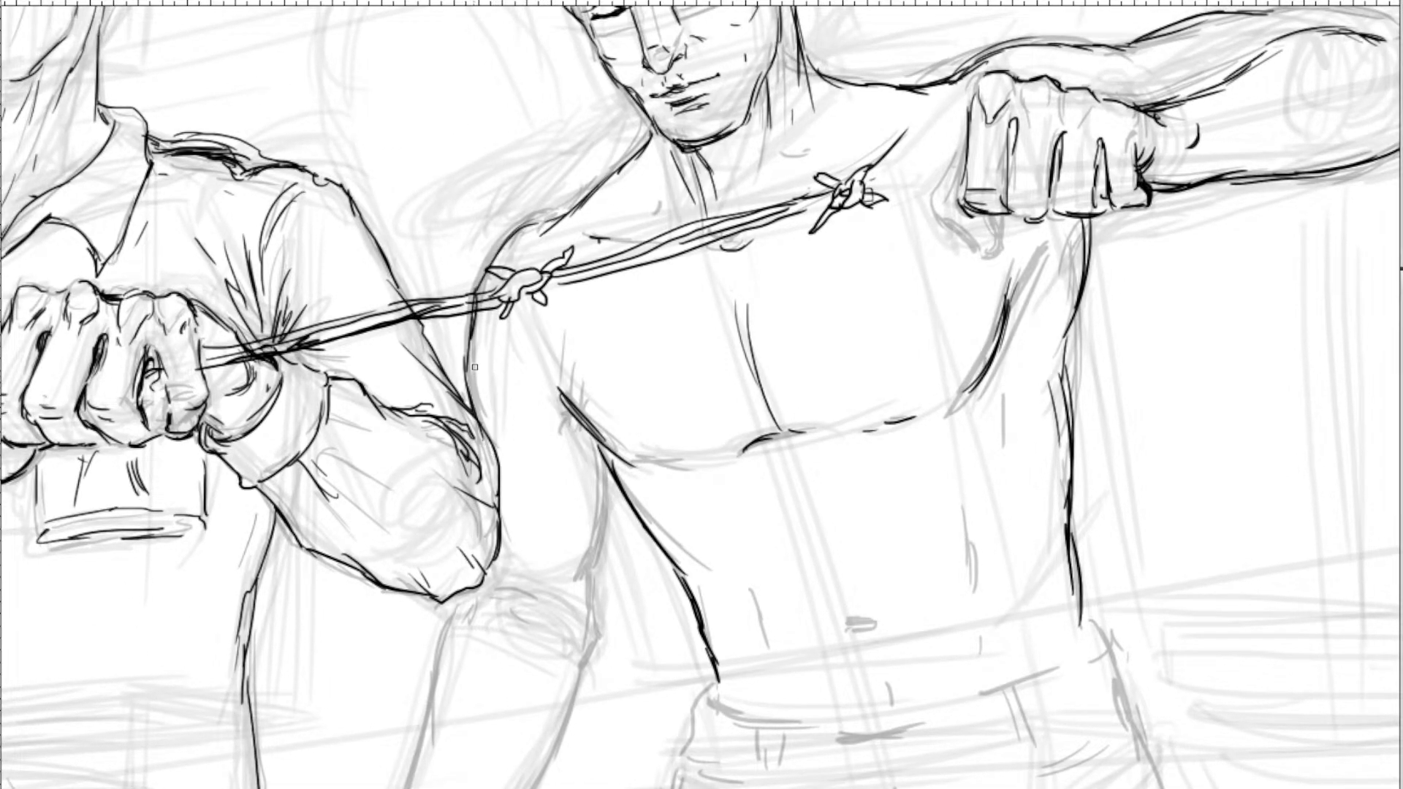
pyautogui.moveTo(475, 366); pyautogui.dragTo(488, 428)
pyautogui.moveTo(597, 439); pyautogui.dragTo(591, 531)
pyautogui.moveTo(595, 491); pyautogui.dragTo(582, 612)
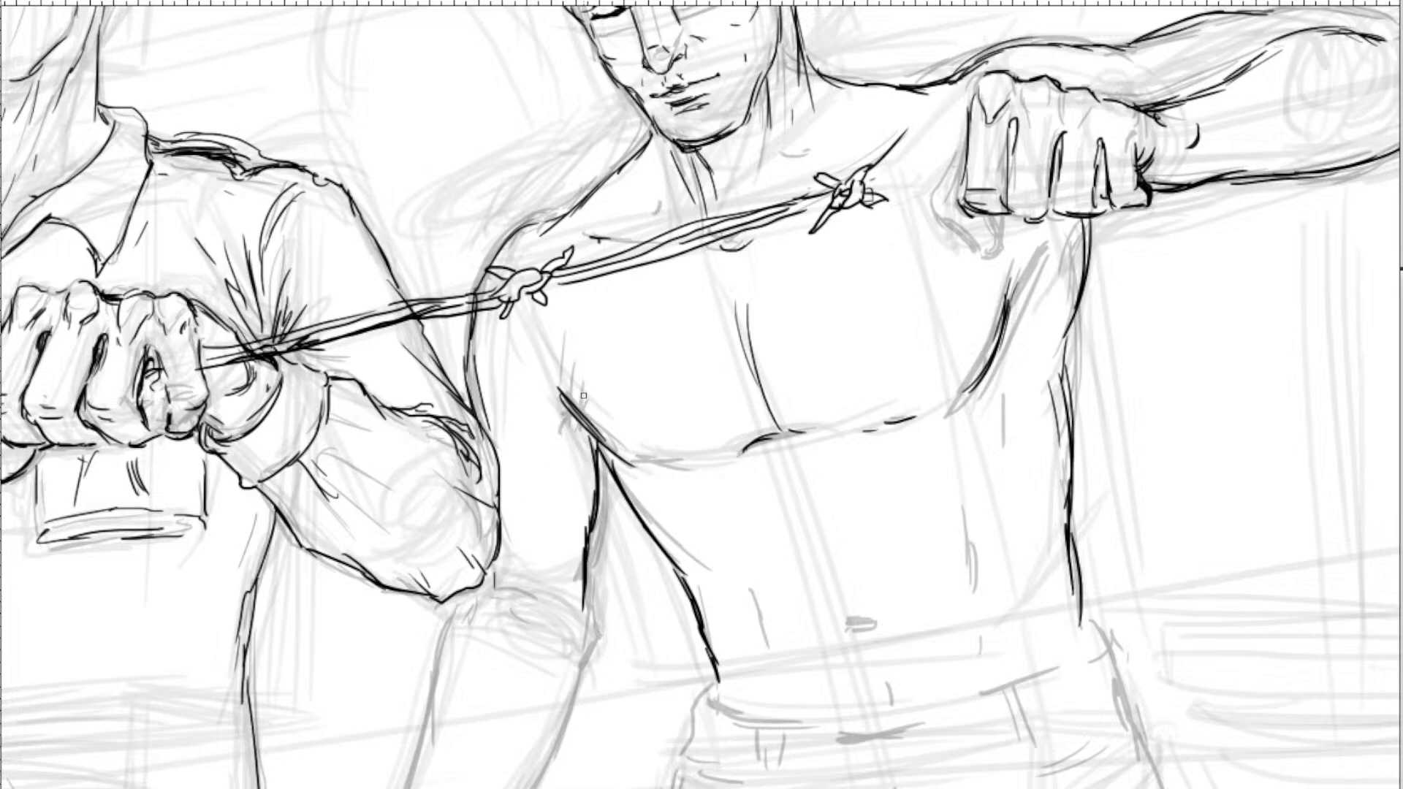
pyautogui.moveTo(545, 380)
pyautogui.mouseDown()
pyautogui.moveTo(563, 392)
pyautogui.moveTo(551, 342)
pyautogui.mouseUp()
pyautogui.scroll(-4, 651, 405)
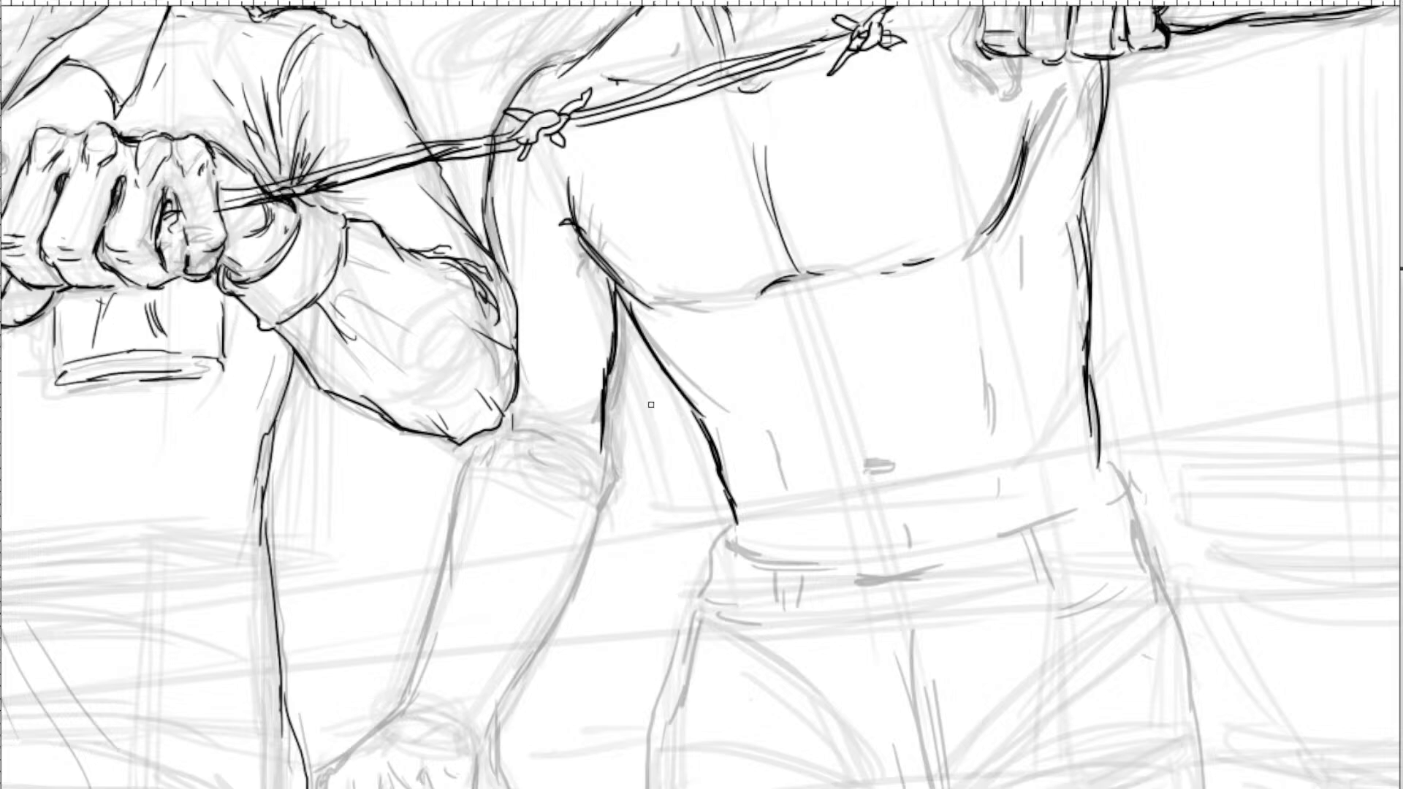
# Ink the elbow and both forearm contours of the lowered arm down to the wrist.
pyautogui.moveTo(599, 435); pyautogui.dragTo(599, 508)
pyautogui.moveTo(500, 421); pyautogui.dragTo(454, 533)
pyautogui.moveTo(468, 479); pyautogui.dragTo(449, 591)
pyautogui.moveTo(569, 483)
pyautogui.mouseDown()
pyautogui.moveTo(642, 323)
pyautogui.moveTo(656, 391)
pyautogui.mouseUp()
pyautogui.moveTo(674, 340); pyautogui.dragTo(637, 454)
pyautogui.moveTo(661, 383); pyautogui.dragTo(560, 577)
pyautogui.moveTo(515, 406); pyautogui.dragTo(470, 543)
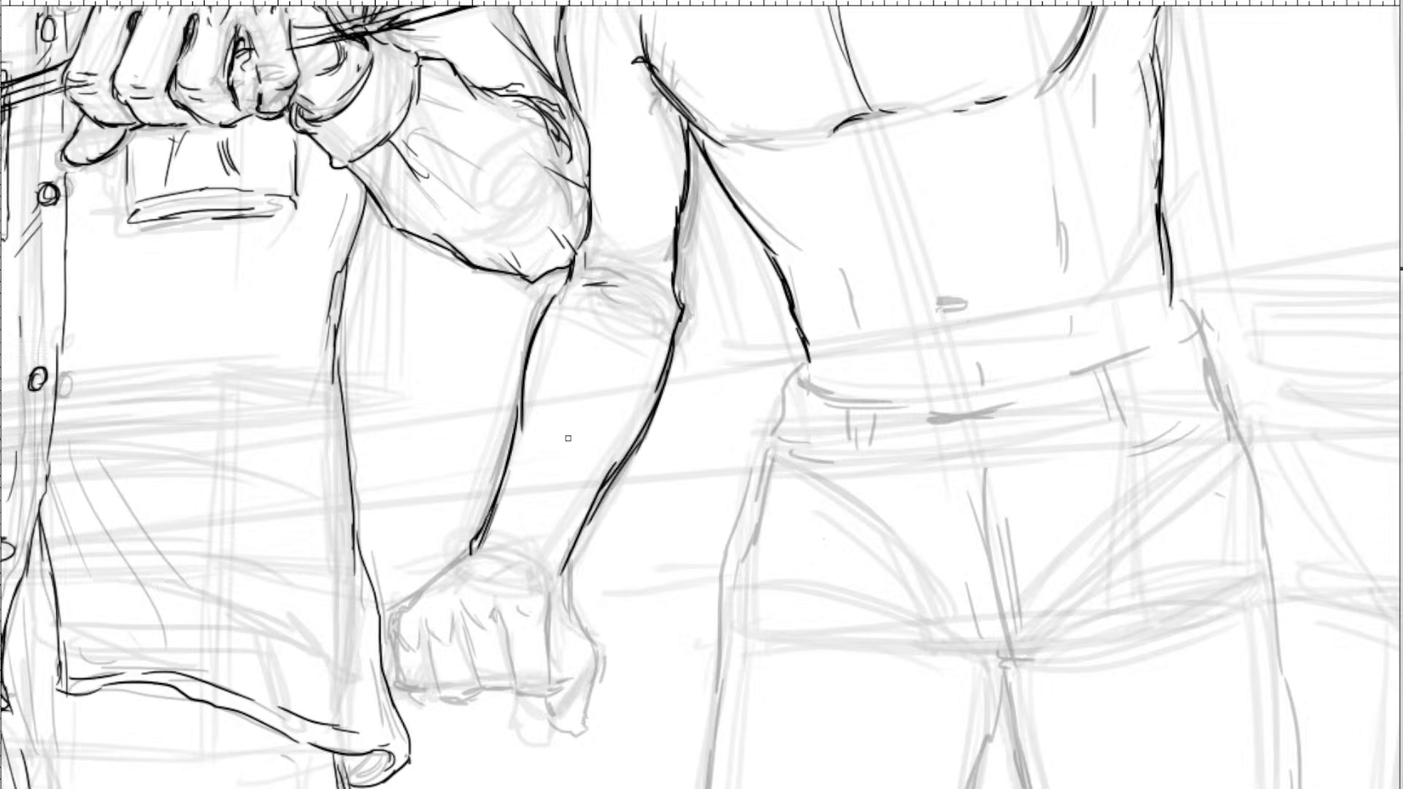
# Ink the thumb-side outline of the lowered fist, from the wrist around to the thumb tip.
pyautogui.hotkey('ctrl', '-')
pyautogui.hotkey('ctrl', '-')
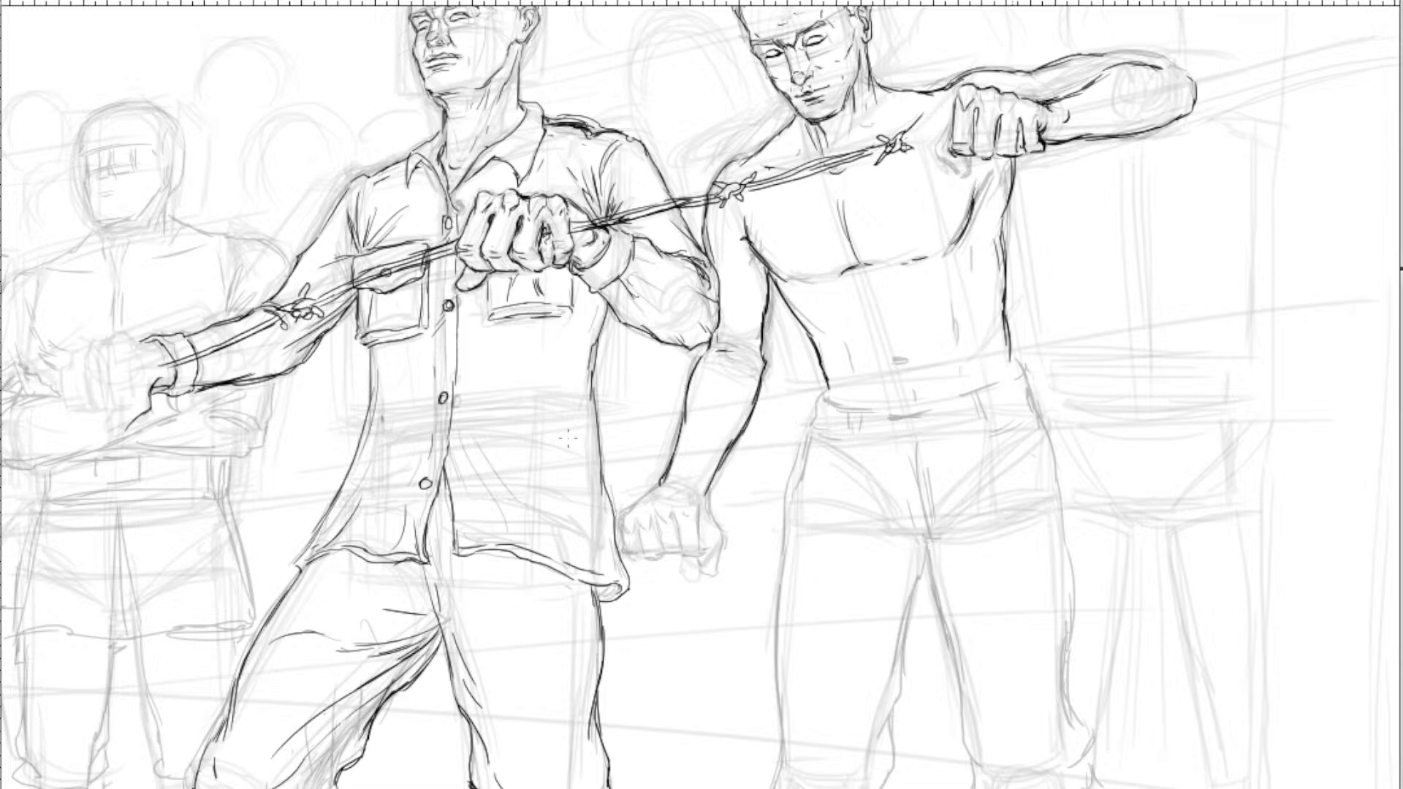
pyautogui.hotkey('ctrl', '+')
pyautogui.hotkey('ctrl', '+')
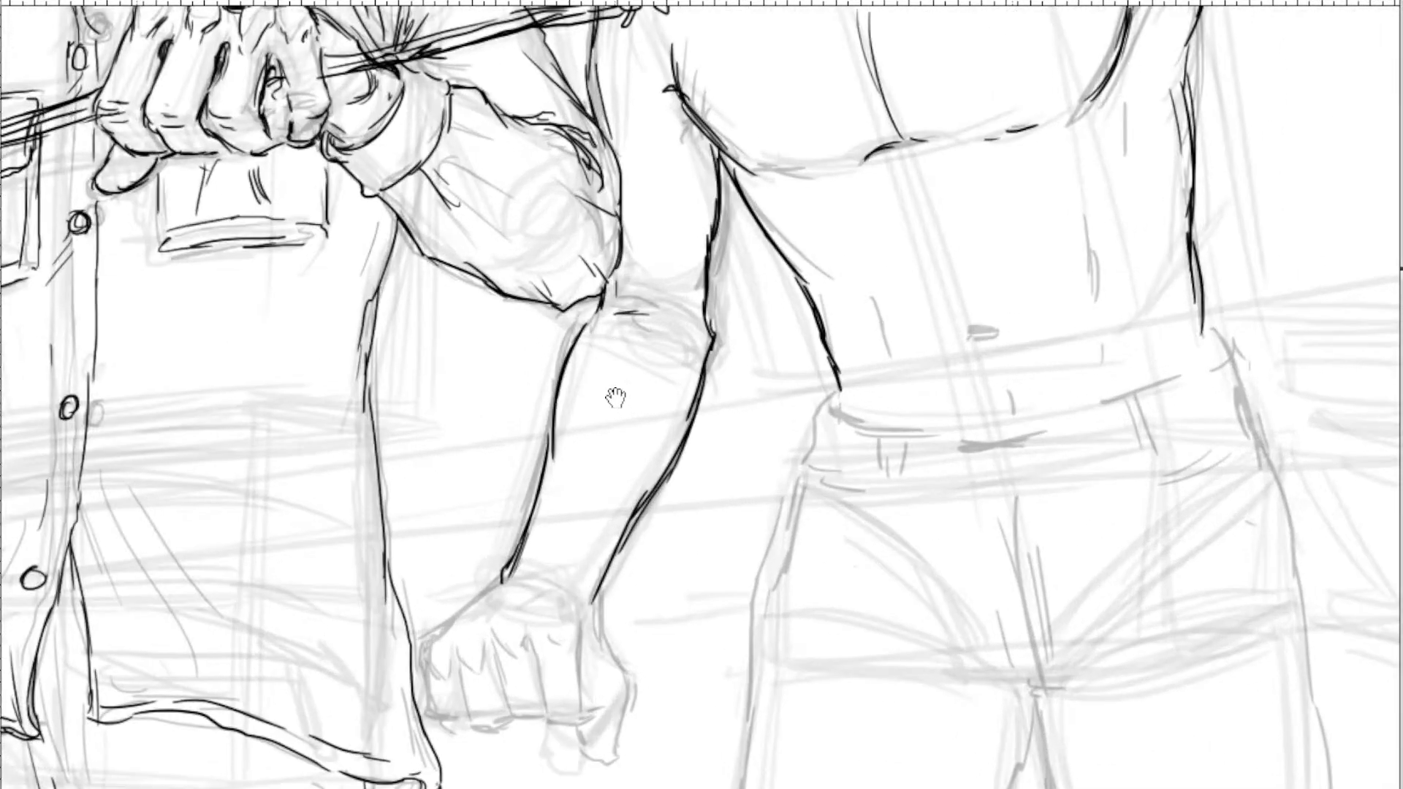
pyautogui.moveTo(616, 398); pyautogui.dragTo(625, 494)
pyautogui.moveTo(730, 264); pyautogui.dragTo(732, 361)
pyautogui.moveTo(687, 445); pyautogui.dragTo(773, 290)
pyautogui.moveTo(715, 381); pyautogui.dragTo(772, 266)
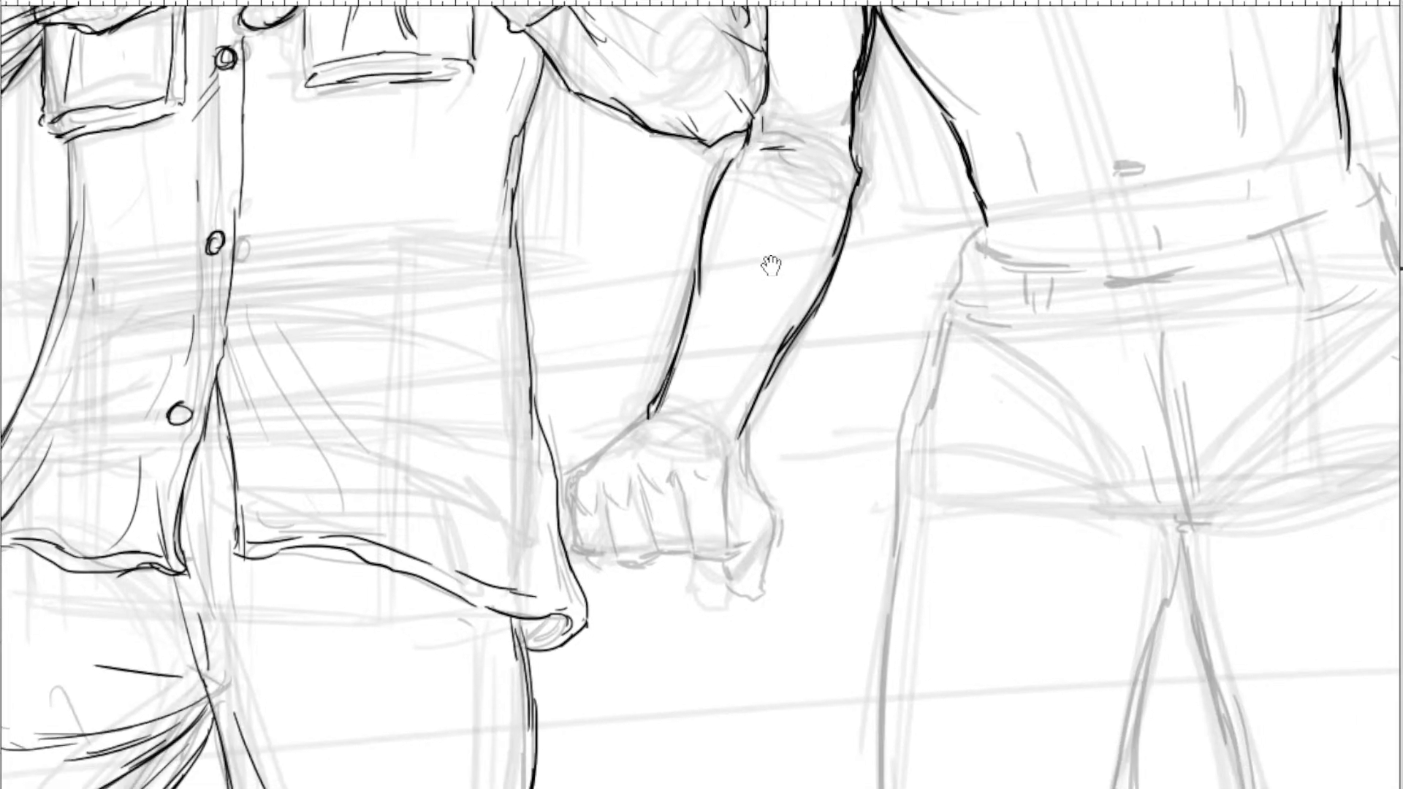
pyautogui.hotkey('ctrl', '+')
pyautogui.moveTo(634, 442)
pyautogui.mouseDown()
pyautogui.moveTo(614, 392)
pyautogui.moveTo(692, 420)
pyautogui.moveTo(732, 492)
pyautogui.moveTo(826, 357)
pyautogui.moveTo(790, 430)
pyautogui.mouseUp()
pyautogui.moveTo(765, 404); pyautogui.dragTo(775, 427)
pyautogui.moveTo(823, 362)
pyautogui.mouseDown()
pyautogui.moveTo(798, 417)
pyautogui.moveTo(767, 410)
pyautogui.mouseUp()
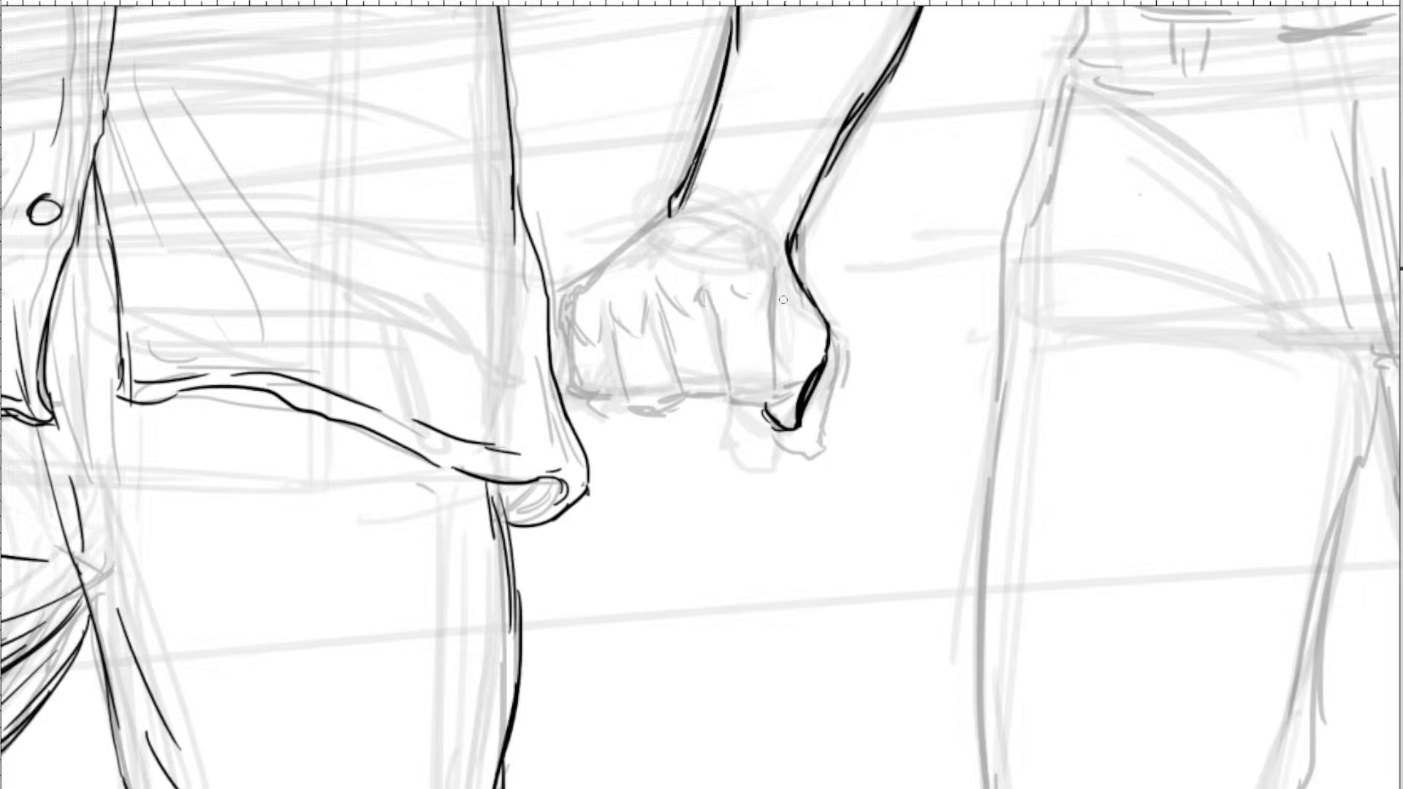
# Ink the knuckles, the lines separating the fingers and the fingertips of the lowered fist.
pyautogui.moveTo(771, 313)
pyautogui.mouseDown()
pyautogui.moveTo(779, 283)
pyautogui.moveTo(773, 382)
pyautogui.moveTo(760, 408)
pyautogui.moveTo(730, 406)
pyautogui.moveTo(713, 304)
pyautogui.moveTo(753, 313)
pyautogui.moveTo(753, 273)
pyautogui.mouseUp()
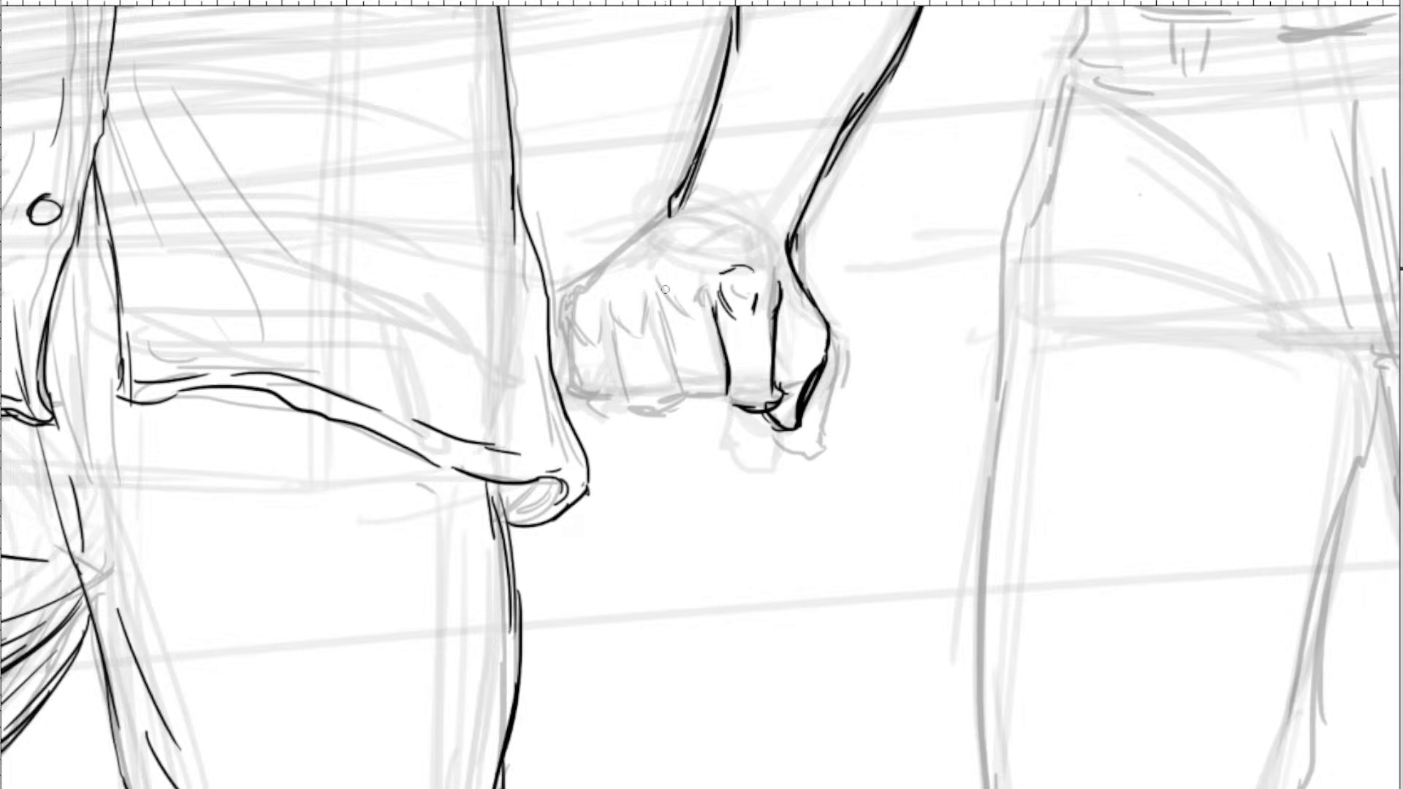
pyautogui.moveTo(664, 286)
pyautogui.mouseDown()
pyautogui.moveTo(696, 309)
pyautogui.moveTo(674, 340)
pyautogui.moveTo(687, 402)
pyautogui.moveTo(734, 400)
pyautogui.mouseUp()
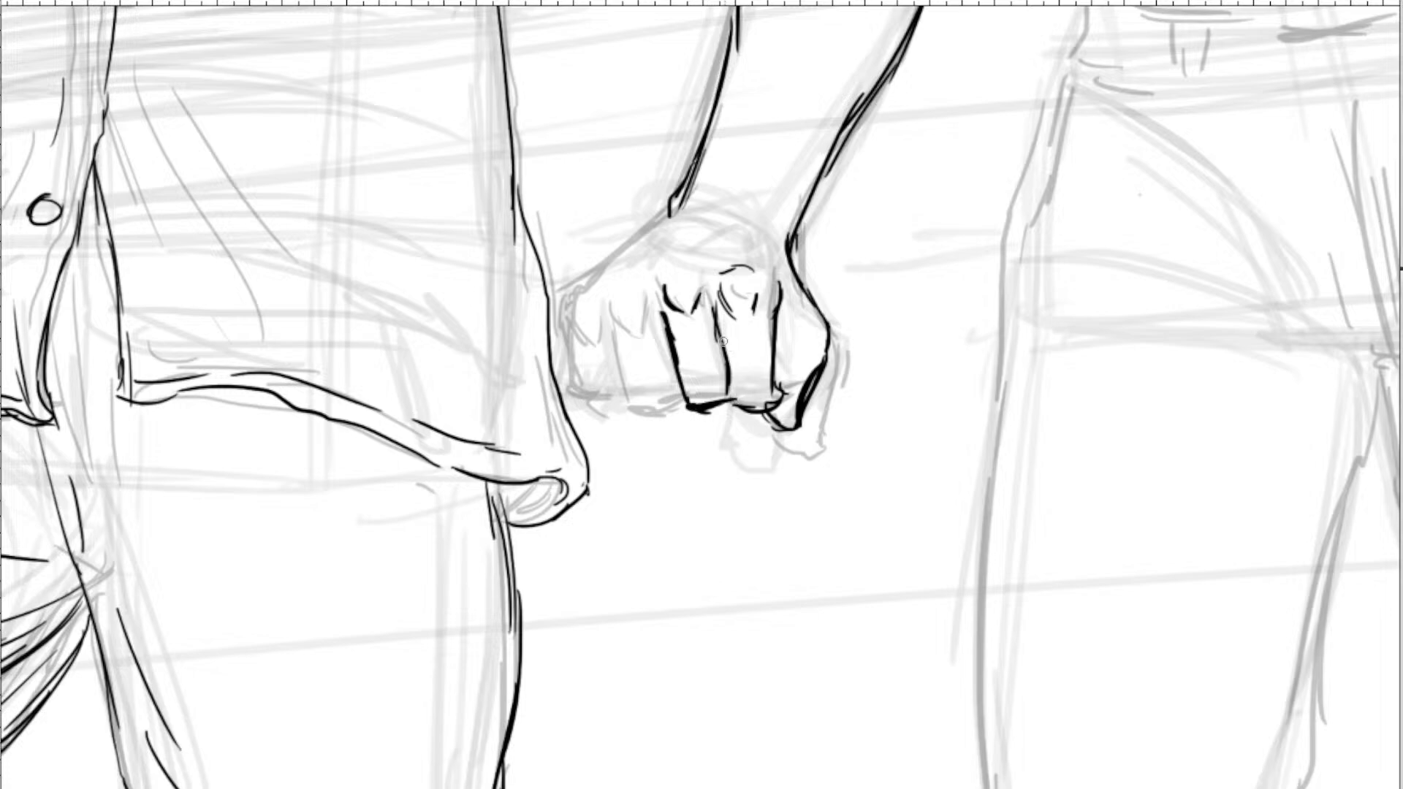
pyautogui.moveTo(722, 342); pyautogui.dragTo(730, 402)
pyautogui.moveTo(600, 333)
pyautogui.mouseDown()
pyautogui.moveTo(651, 413)
pyautogui.moveTo(678, 418)
pyautogui.mouseUp()
pyautogui.moveTo(650, 290); pyautogui.dragTo(653, 319)
pyautogui.moveTo(622, 313); pyautogui.dragTo(609, 334)
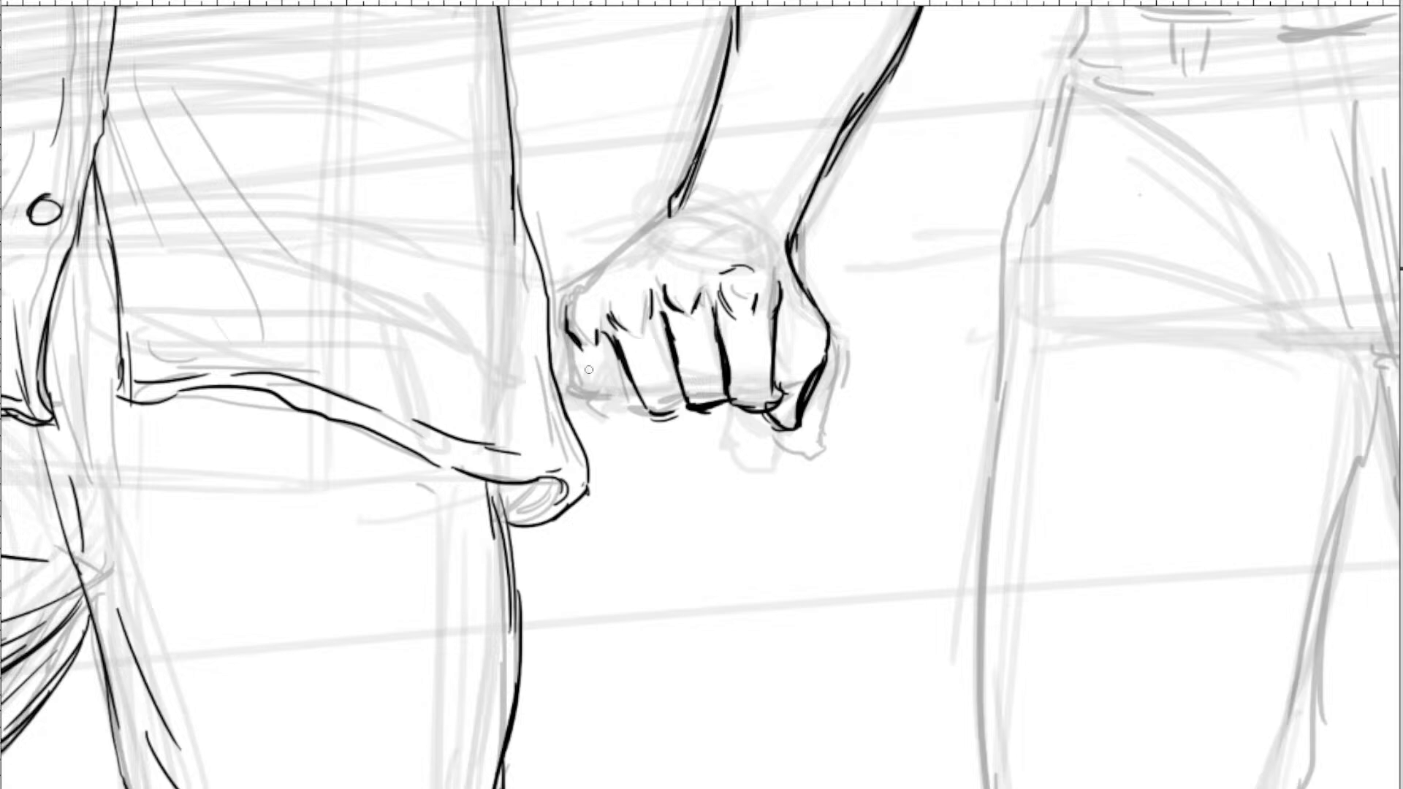
# Complete the lowered fist with the little finger, the back of the hand and a wrist crease.
pyautogui.moveTo(569, 343); pyautogui.dragTo(614, 422)
pyautogui.moveTo(598, 273); pyautogui.dragTo(671, 218)
pyautogui.moveTo(793, 215); pyautogui.dragTo(781, 255)
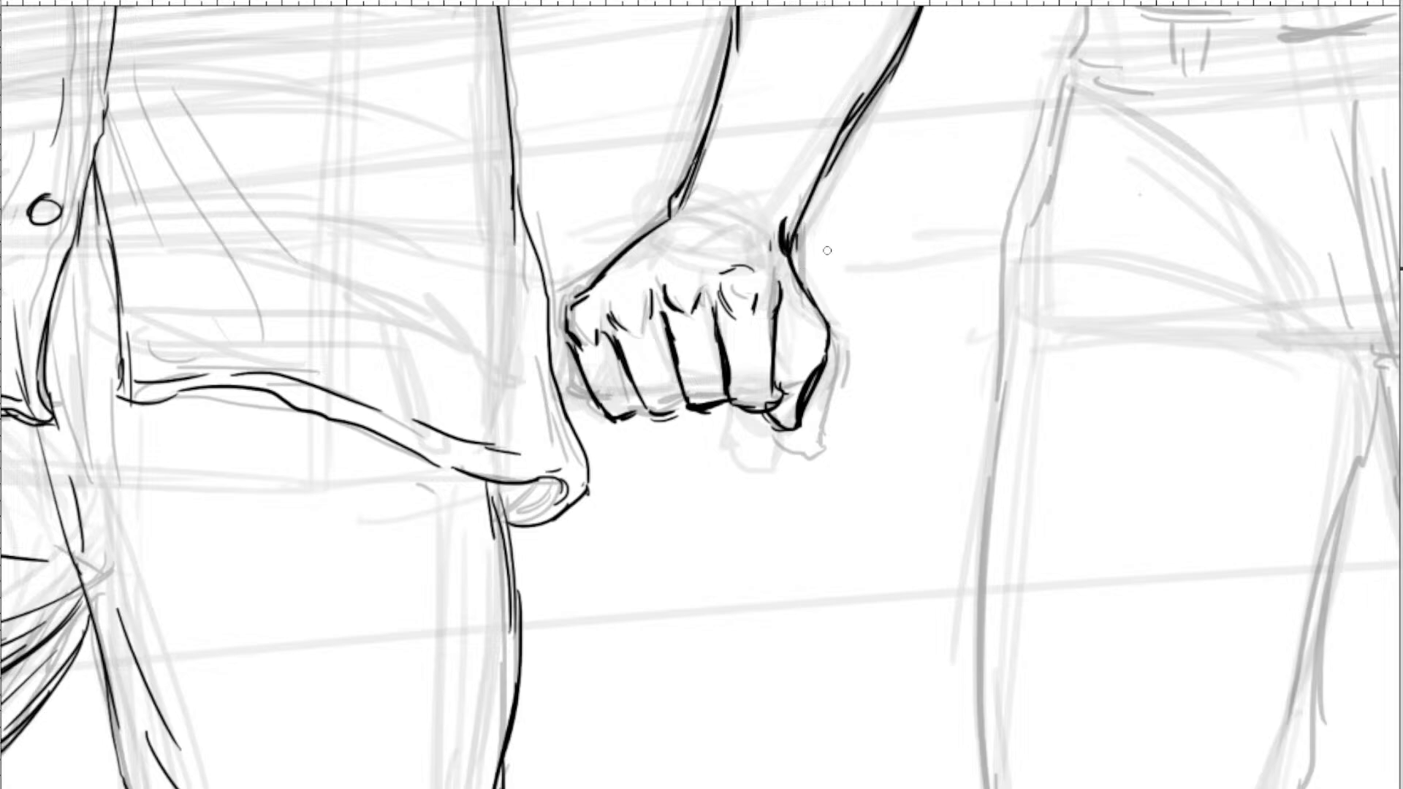
# Ink the upper edge of the shirtless man's belt from the hip beside the lowered arm to the centre of the waist.
pyautogui.scroll(-1, 814, 338)
pyautogui.scroll(-3, 802, 323)
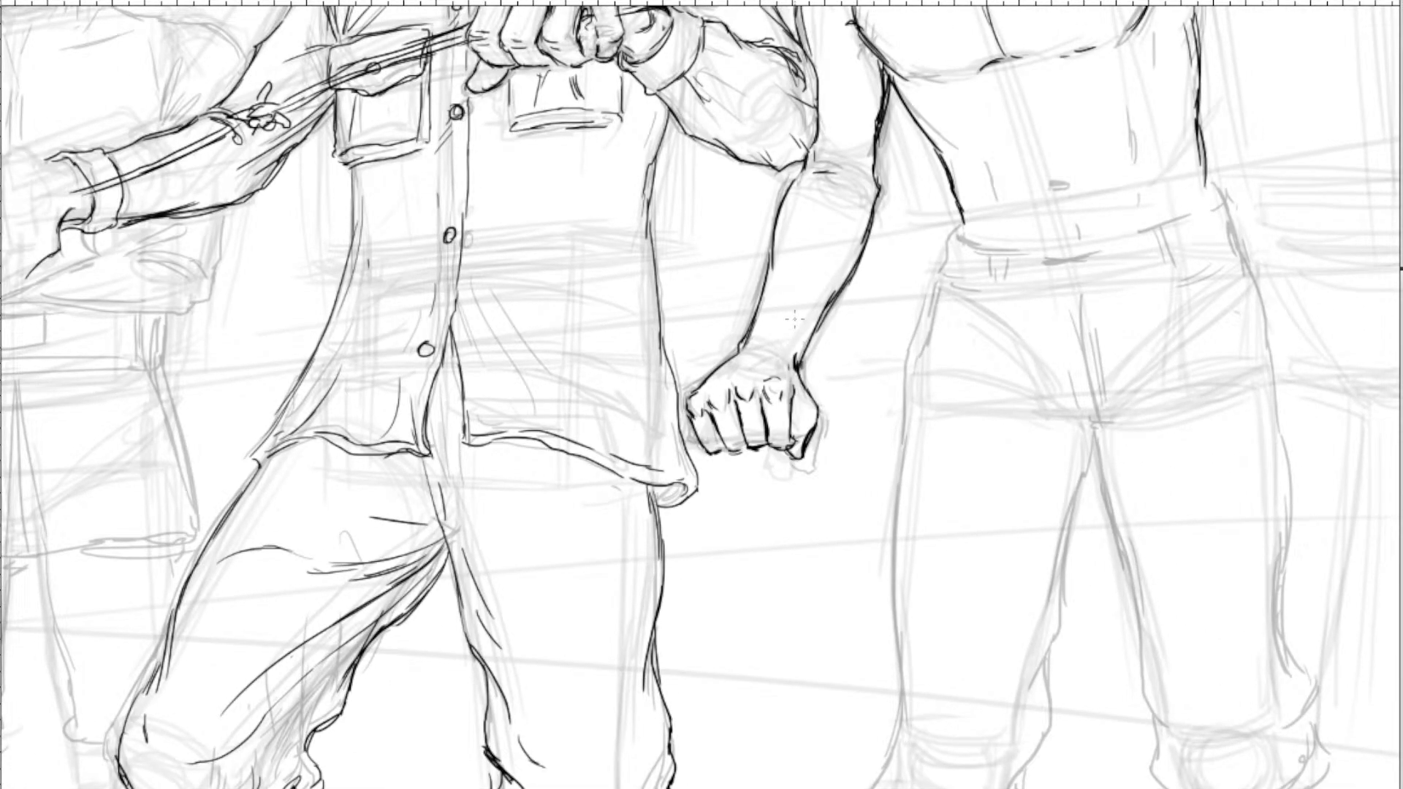
pyautogui.scroll(-2, 802, 327)
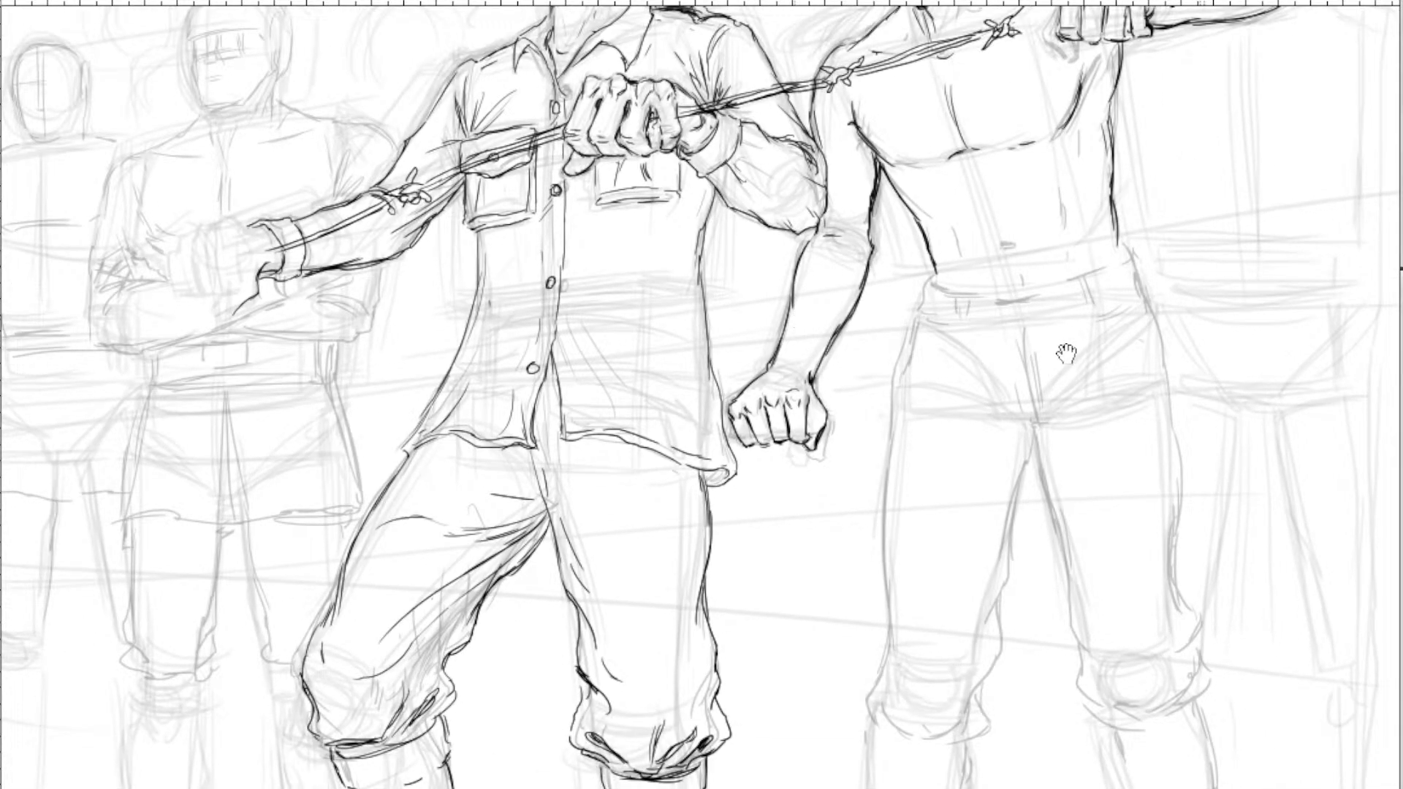
pyautogui.moveTo(1067, 354); pyautogui.dragTo(910, 515)
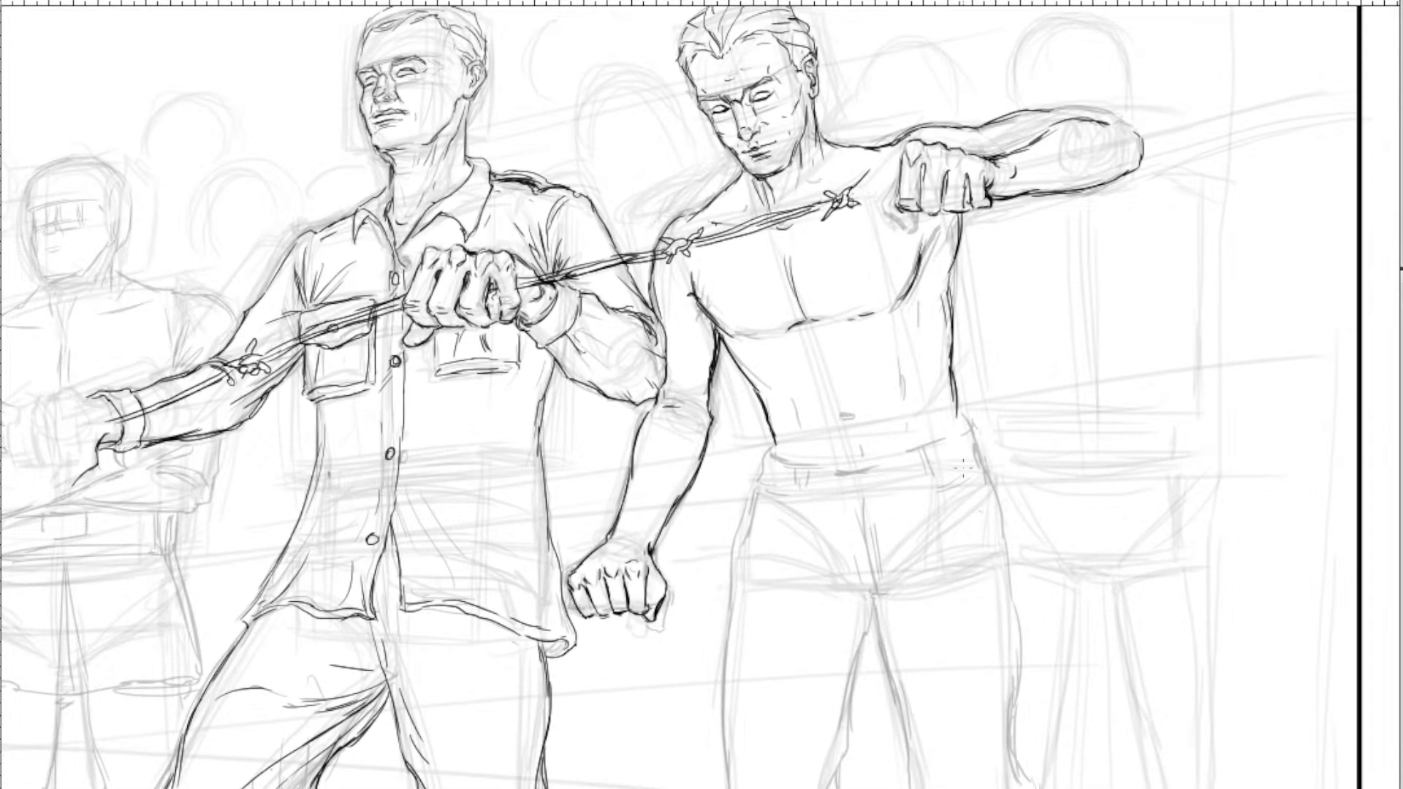
pyautogui.hotkey('ctrl', '+')
pyautogui.hotkey('ctrl', '+')
pyautogui.hotkey('ctrl', '+')
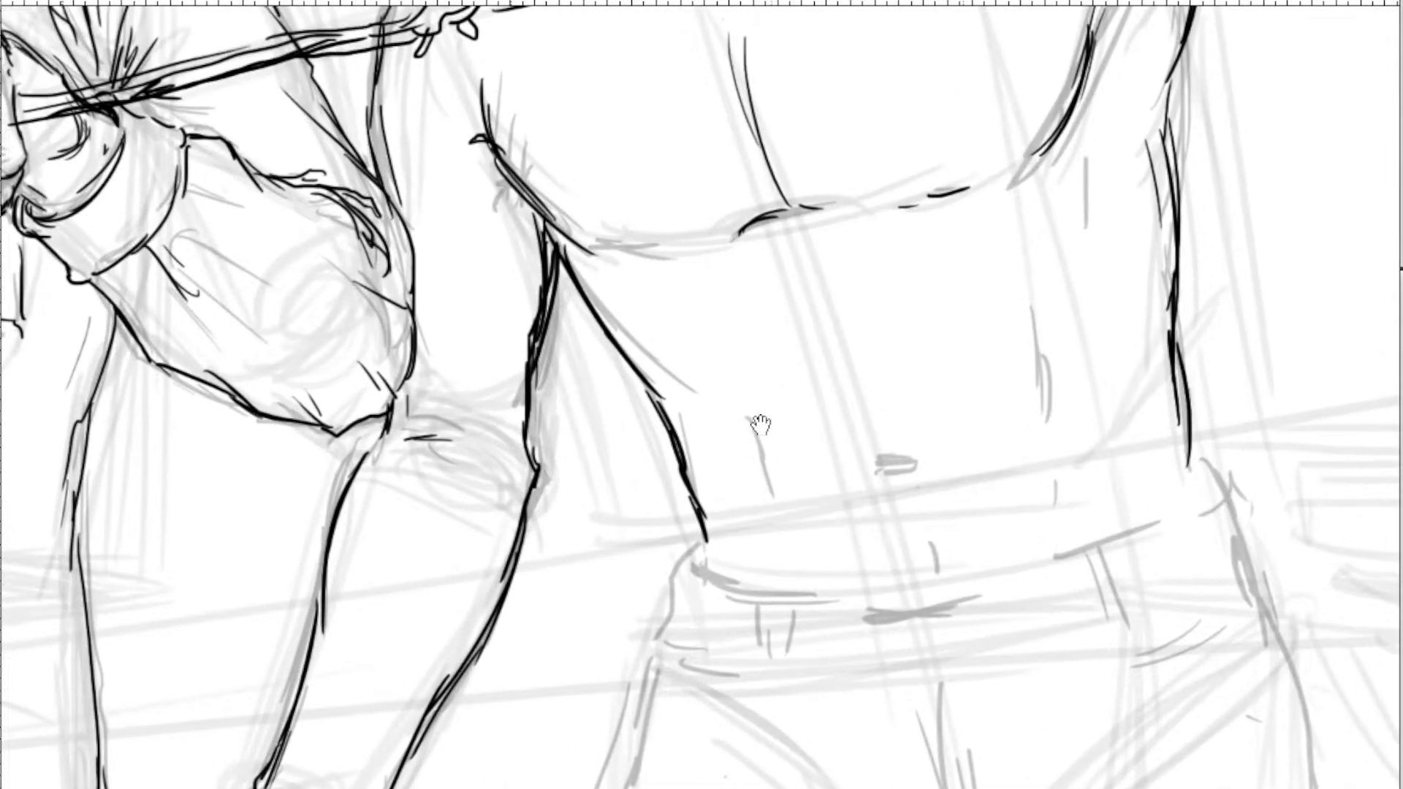
pyautogui.moveTo(841, 523); pyautogui.dragTo(686, 291)
pyautogui.moveTo(547, 311)
pyautogui.mouseDown()
pyautogui.moveTo(548, 346)
pyautogui.moveTo(731, 355)
pyautogui.mouseUp()
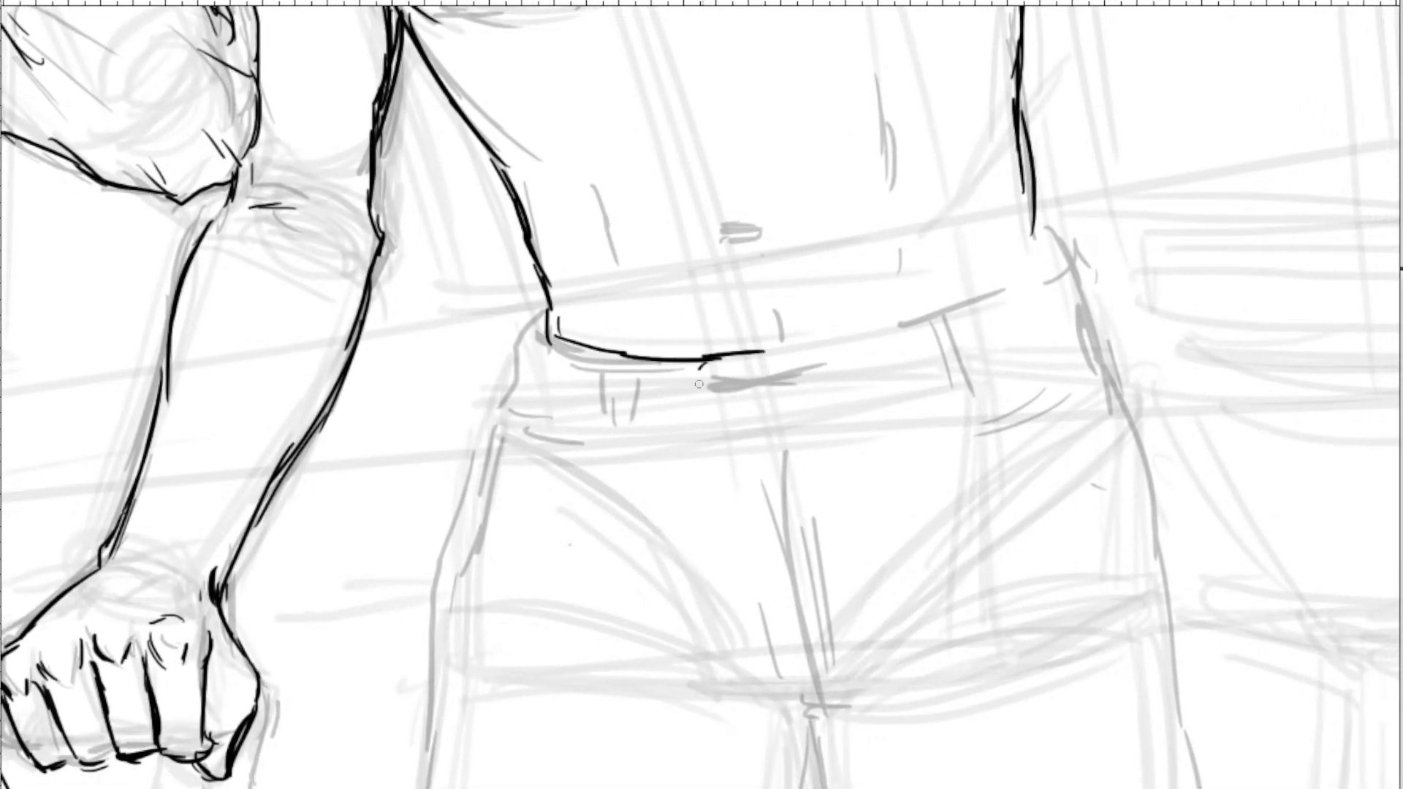
# Clean up the belt line at the centre, ink the rectangular buckle with its prong, and extend the belt's upper edge past it.
pyautogui.press('e')
pyautogui.moveTo(792, 349)
pyautogui.mouseDown()
pyautogui.moveTo(728, 360)
pyautogui.moveTo(700, 420)
pyautogui.mouseUp()
pyautogui.press('b')
pyautogui.moveTo(704, 358); pyautogui.dragTo(804, 341)
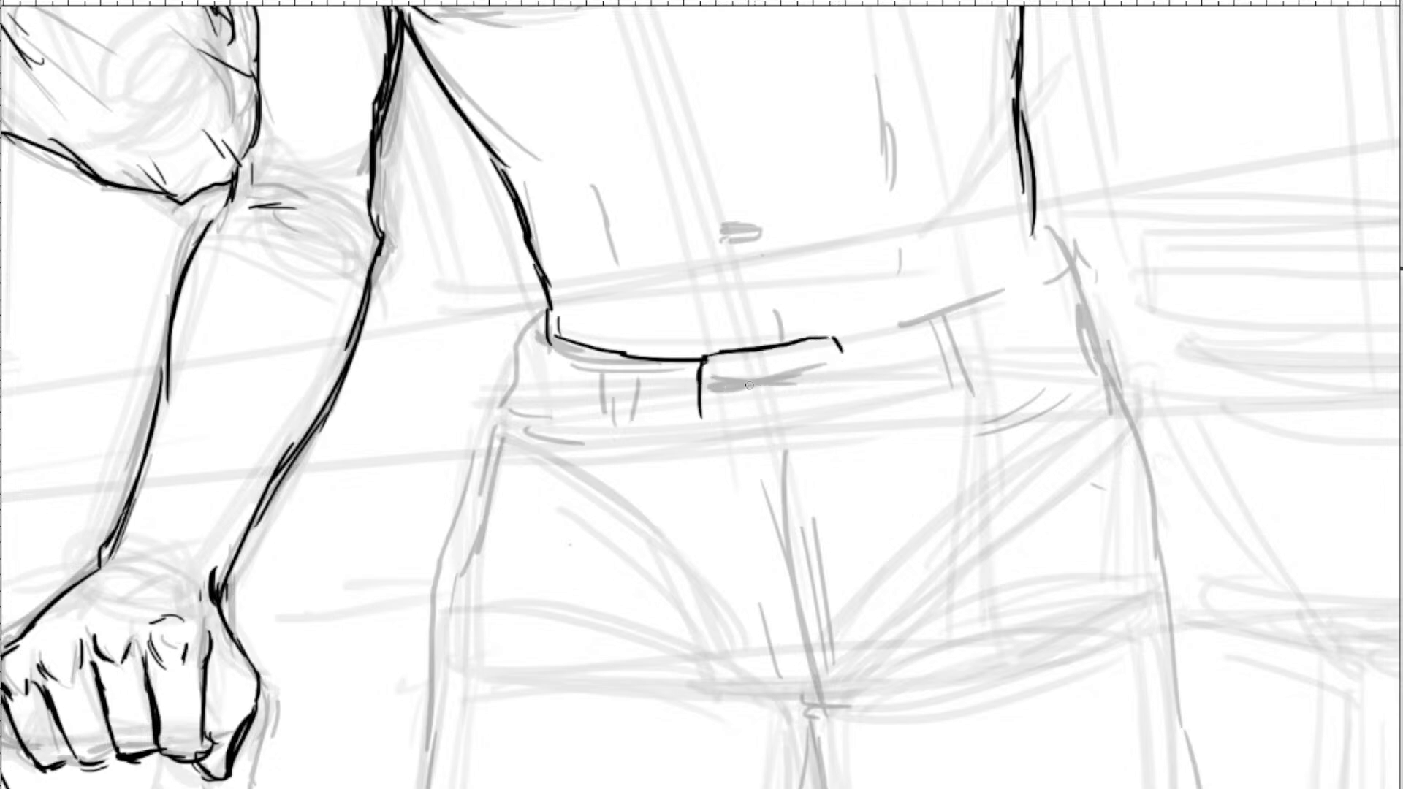
pyautogui.moveTo(720, 373); pyautogui.dragTo(820, 353)
pyautogui.moveTo(733, 424); pyautogui.dragTo(835, 411)
pyautogui.moveTo(784, 417); pyautogui.dragTo(835, 407)
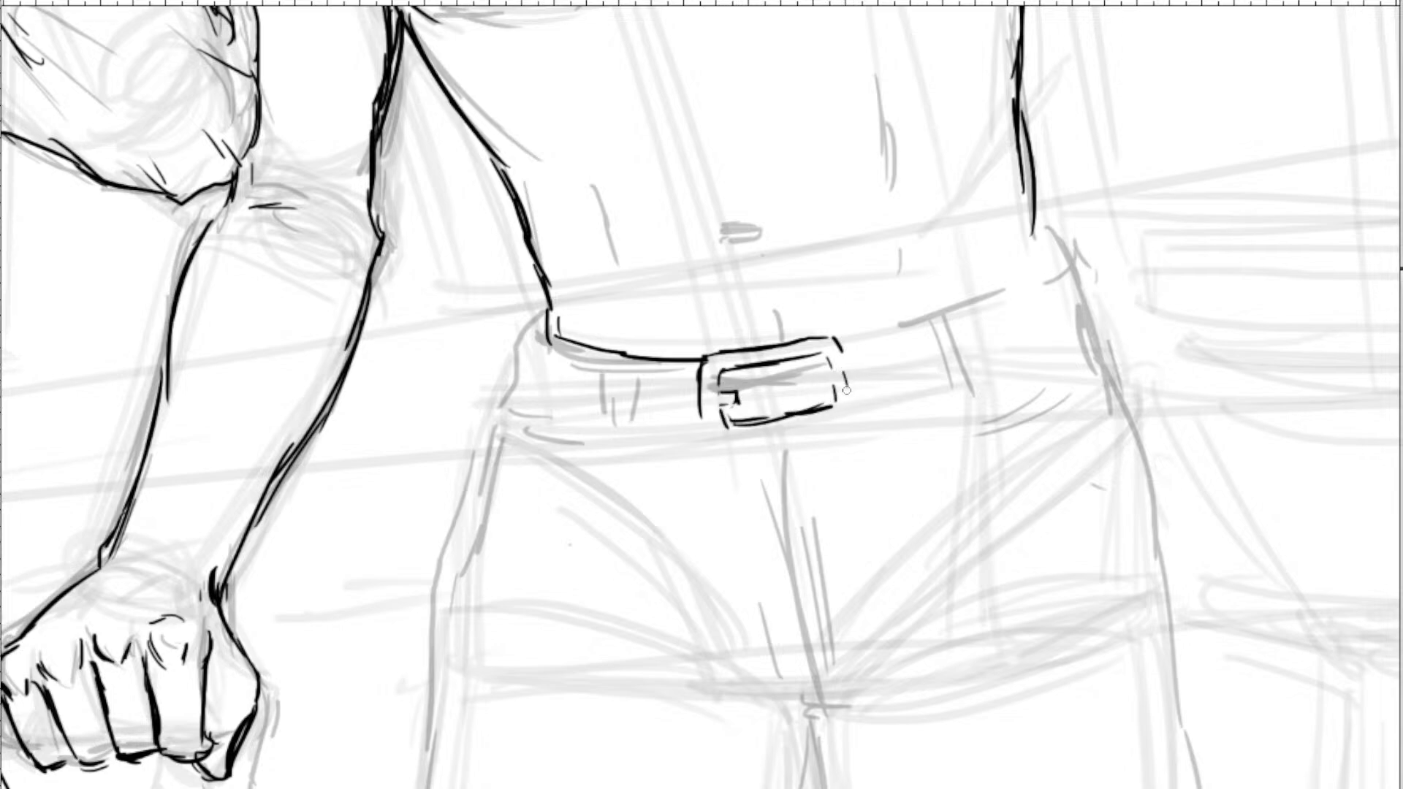
pyautogui.moveTo(727, 446); pyautogui.dragTo(848, 410)
pyautogui.moveTo(844, 342); pyautogui.dragTo(893, 328)
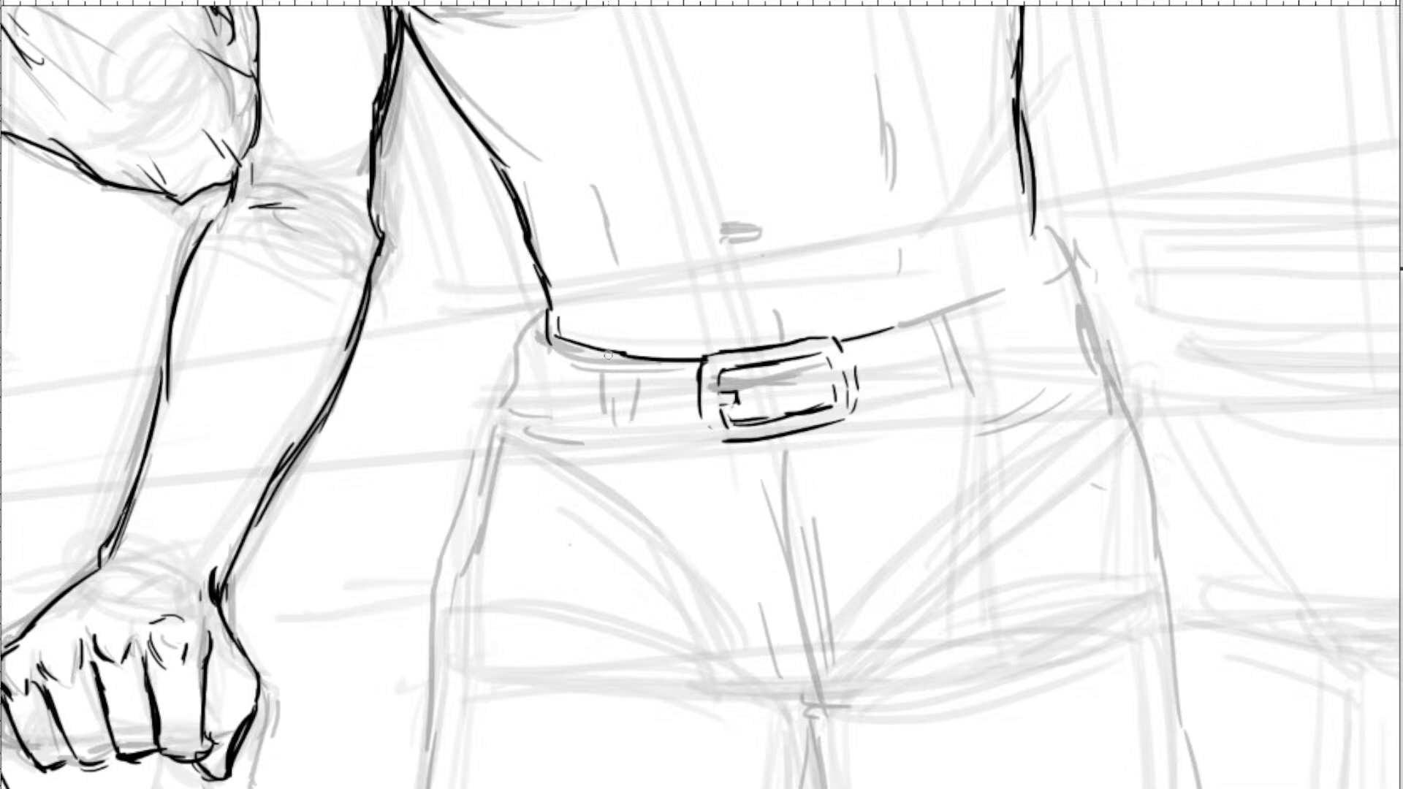
# Ink the belt loop, inner belt edges and hip end of the belt between the buckle and the lowered arm.
pyautogui.moveTo(605, 351)
pyautogui.mouseDown()
pyautogui.moveTo(608, 447)
pyautogui.moveTo(638, 402)
pyautogui.moveTo(631, 429)
pyautogui.mouseUp()
pyautogui.moveTo(600, 376); pyautogui.dragTo(598, 439)
pyautogui.press('e')
pyautogui.moveTo(626, 345)
pyautogui.mouseDown()
pyautogui.moveTo(594, 355)
pyautogui.moveTo(686, 376)
pyautogui.mouseUp()
pyautogui.press('b')
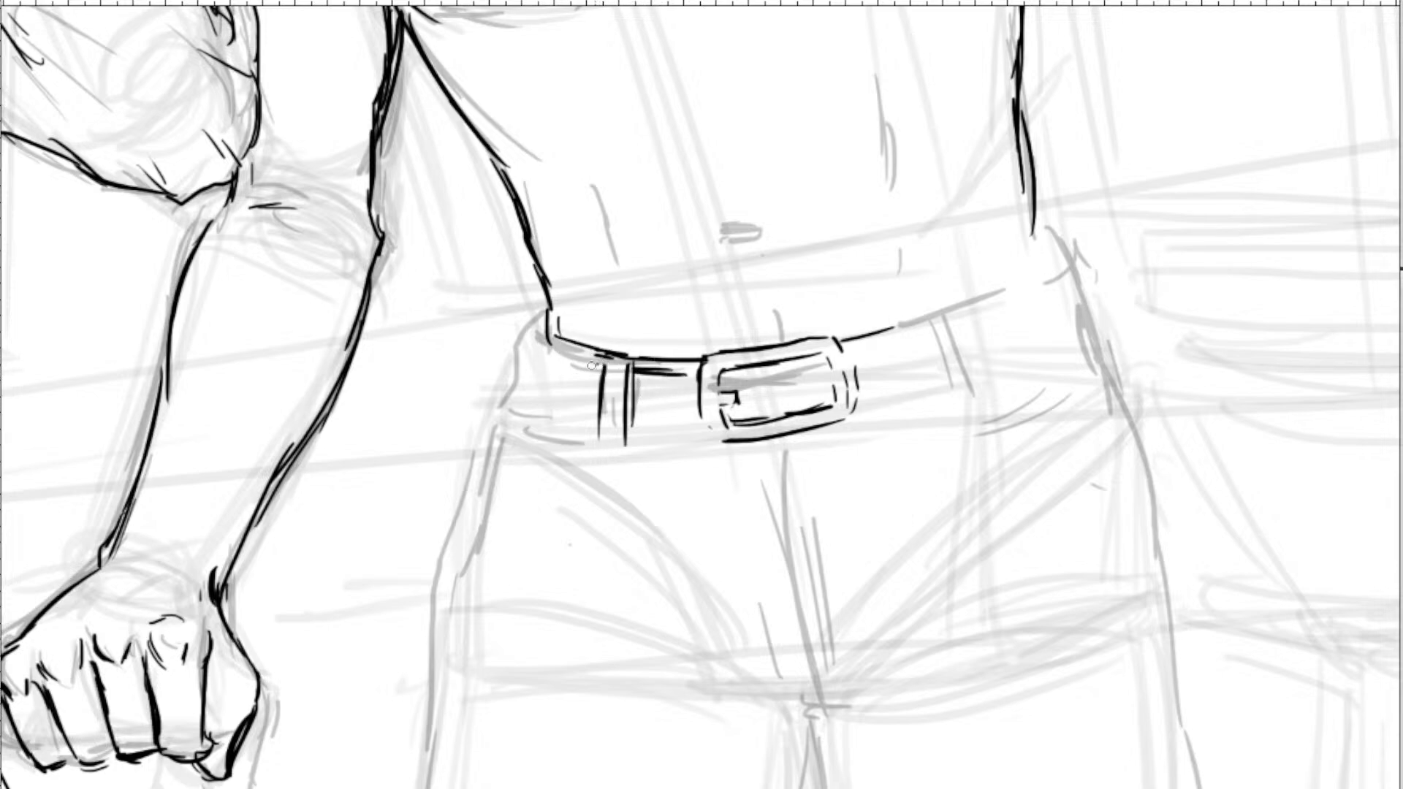
pyautogui.moveTo(592, 366)
pyautogui.mouseDown()
pyautogui.moveTo(535, 345)
pyautogui.moveTo(525, 393)
pyautogui.moveTo(543, 322)
pyautogui.moveTo(524, 415)
pyautogui.moveTo(512, 408)
pyautogui.moveTo(561, 414)
pyautogui.mouseUp()
pyautogui.moveTo(520, 408); pyautogui.dragTo(694, 433)
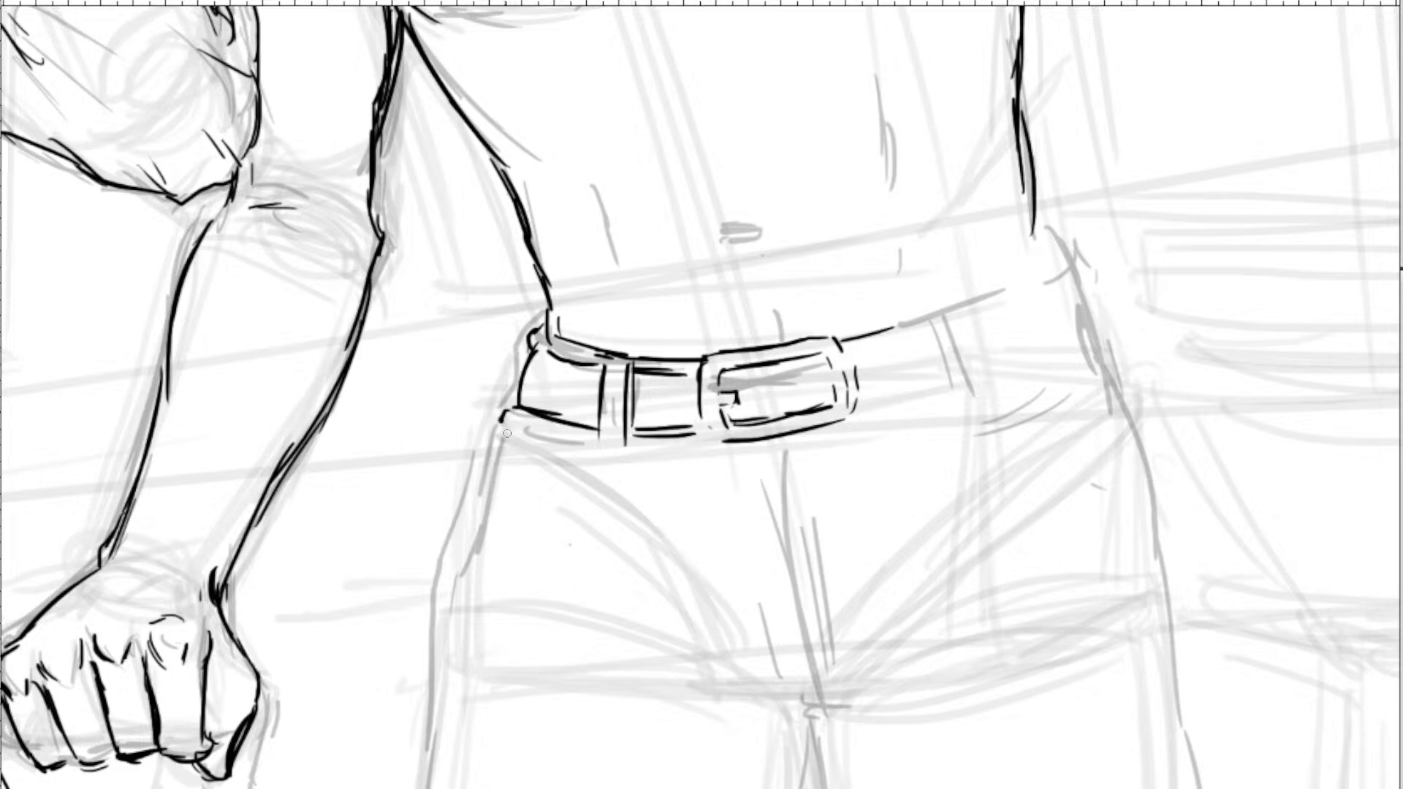
pyautogui.moveTo(507, 432); pyautogui.dragTo(500, 456)
# Ink the belt section and second belt loop on the buckle's other side, below the raised fist.
pyautogui.moveTo(858, 407); pyautogui.dragTo(913, 394)
pyautogui.moveTo(846, 344)
pyautogui.mouseDown()
pyautogui.moveTo(930, 323)
pyautogui.moveTo(841, 351)
pyautogui.moveTo(937, 322)
pyautogui.moveTo(949, 375)
pyautogui.mouseUp()
pyautogui.moveTo(947, 316)
pyautogui.mouseDown()
pyautogui.moveTo(978, 387)
pyautogui.moveTo(951, 391)
pyautogui.moveTo(976, 389)
pyautogui.mouseUp()
pyautogui.moveTo(892, 402); pyautogui.dragTo(936, 391)
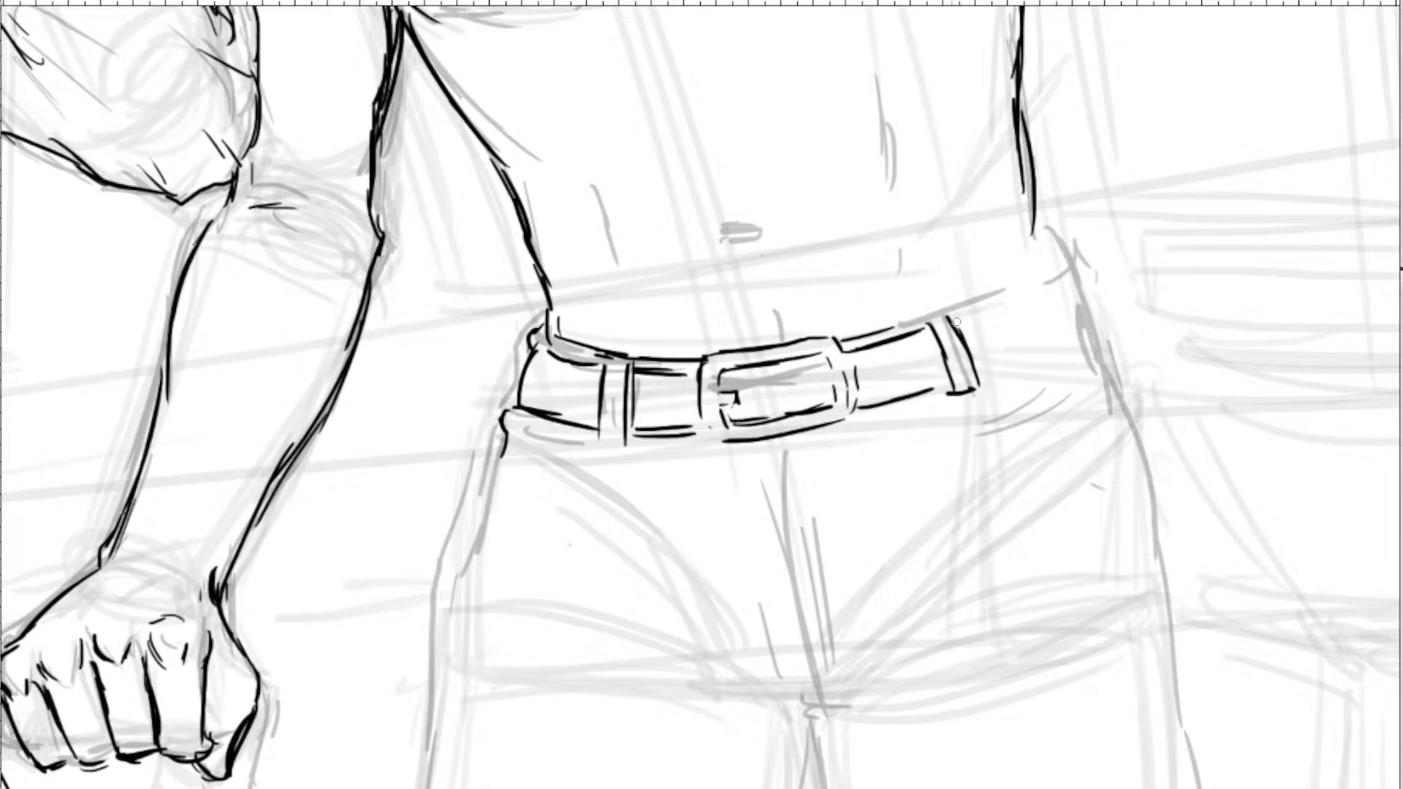
# Extend the belt's upper edge from the second loop to the hip, undoing and redrawing the outer hip contour.
pyautogui.moveTo(954, 326)
pyautogui.mouseDown()
pyautogui.moveTo(1068, 287)
pyautogui.moveTo(1087, 342)
pyautogui.mouseUp()
pyautogui.moveTo(1098, 286); pyautogui.dragTo(1112, 358)
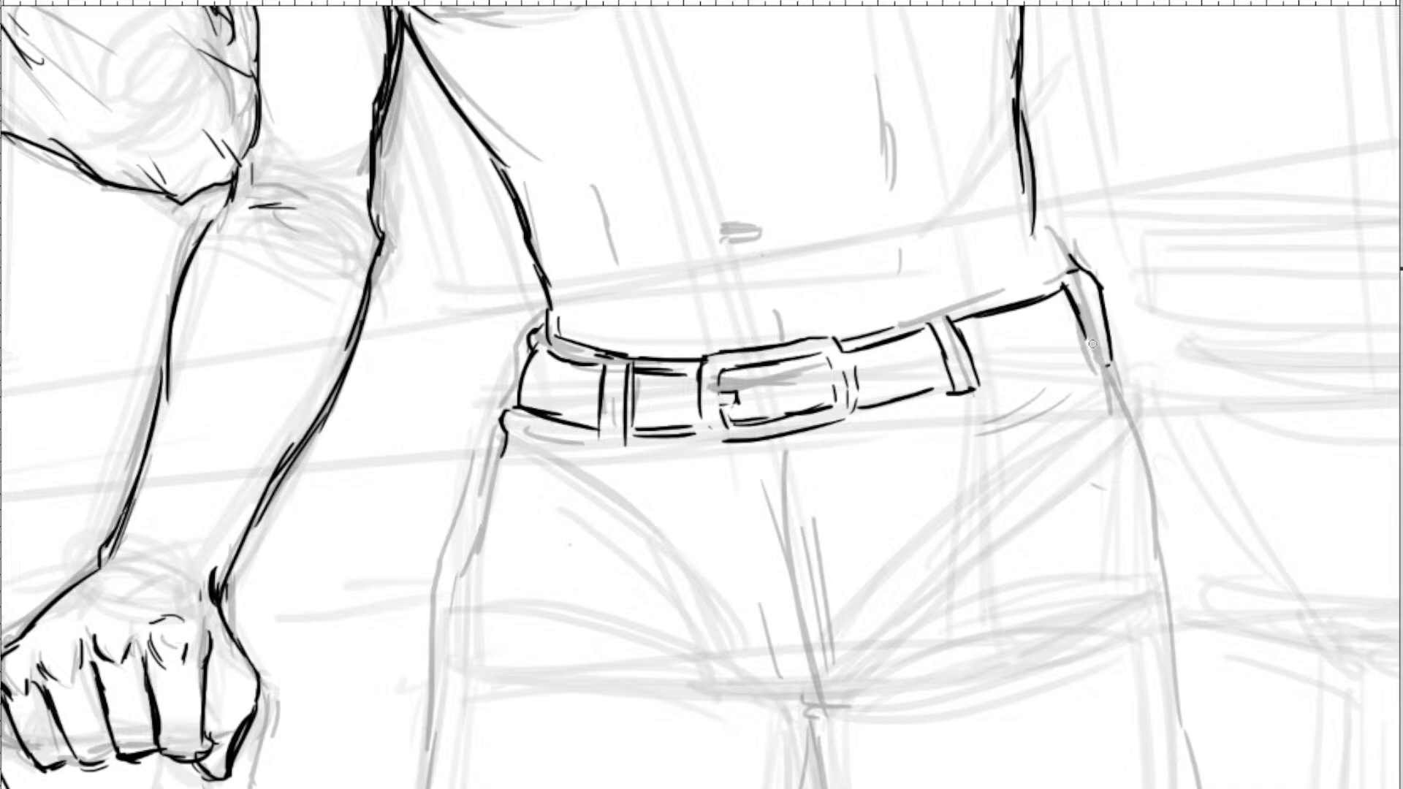
pyautogui.hotkey('ctrl', 'z')
pyautogui.hotkey('ctrl', 'z')
pyautogui.hotkey('ctrl', 'z')
pyautogui.moveTo(1083, 277); pyautogui.dragTo(1113, 359)
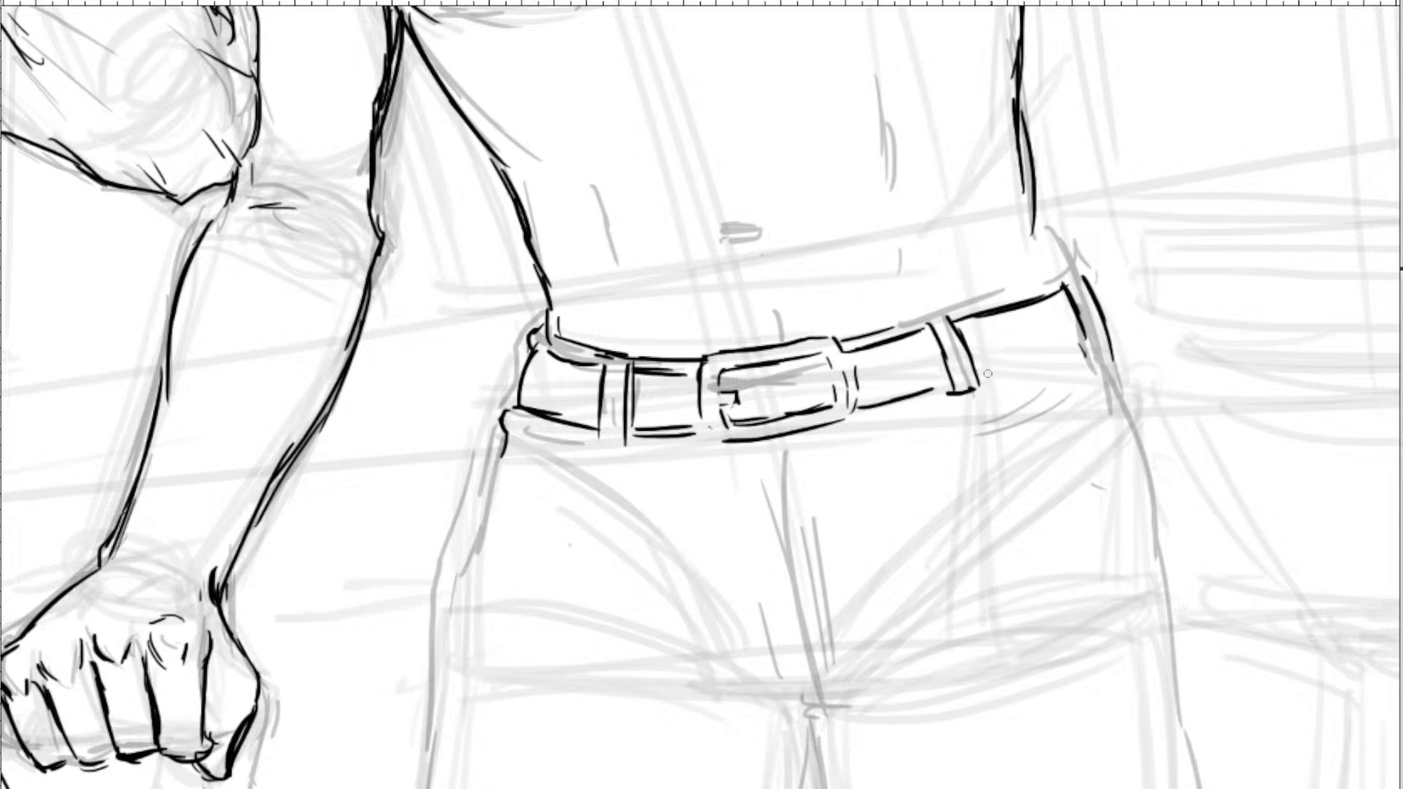
# Ink the belt's lower edge beyond the second loop, reinforce its upper edge, and join the waist contour to the hip.
pyautogui.moveTo(978, 377); pyautogui.dragTo(1083, 356)
pyautogui.moveTo(948, 389)
pyautogui.mouseDown()
pyautogui.moveTo(863, 417)
pyautogui.moveTo(938, 398)
pyautogui.mouseUp()
pyautogui.moveTo(916, 327); pyautogui.dragTo(1049, 278)
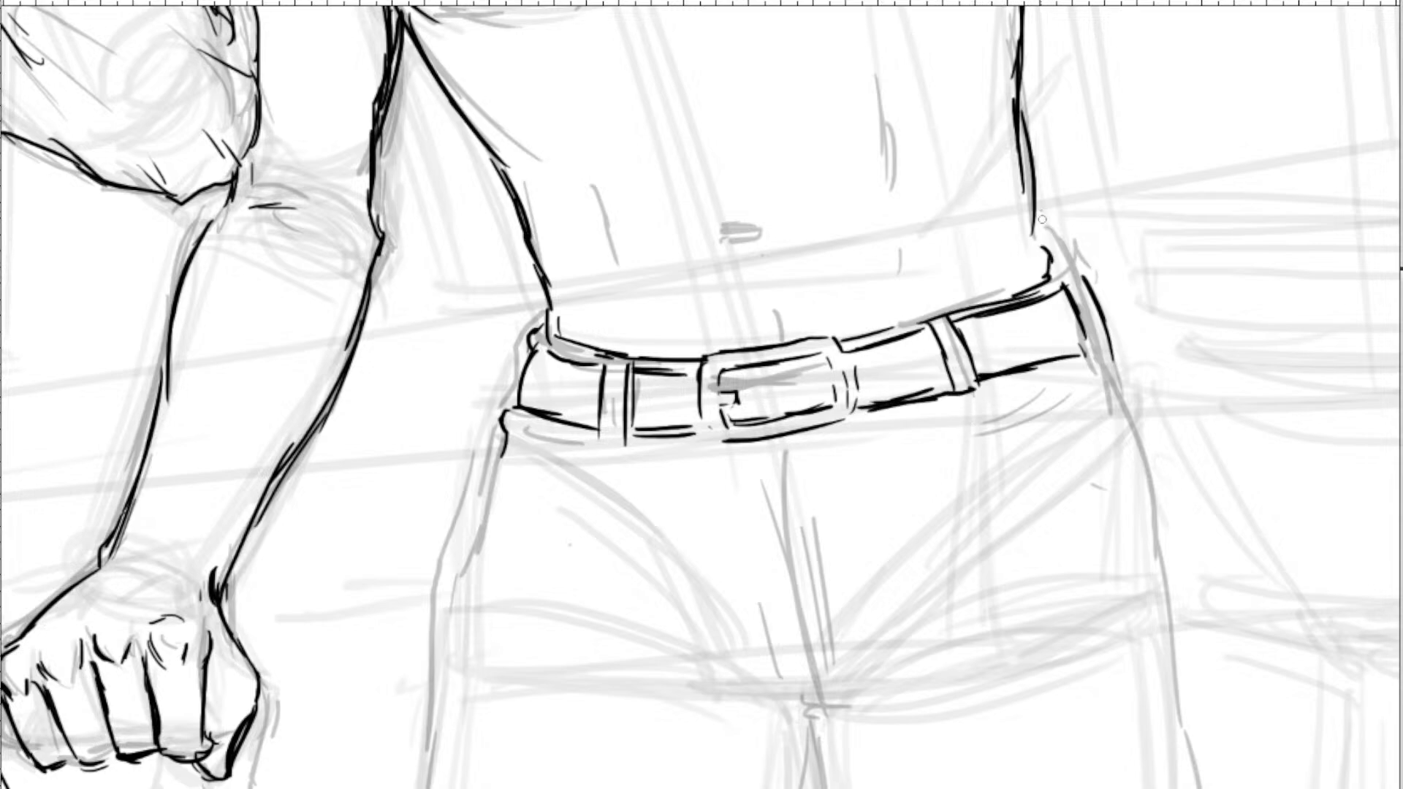
pyautogui.moveTo(1042, 219); pyautogui.dragTo(1072, 279)
# Ink the trouser creases beneath both belt loops and the fly seam below the buckle.
pyautogui.moveTo(602, 446)
pyautogui.mouseDown()
pyautogui.moveTo(594, 535)
pyautogui.moveTo(605, 558)
pyautogui.mouseUp()
pyautogui.moveTo(975, 415); pyautogui.dragTo(1003, 474)
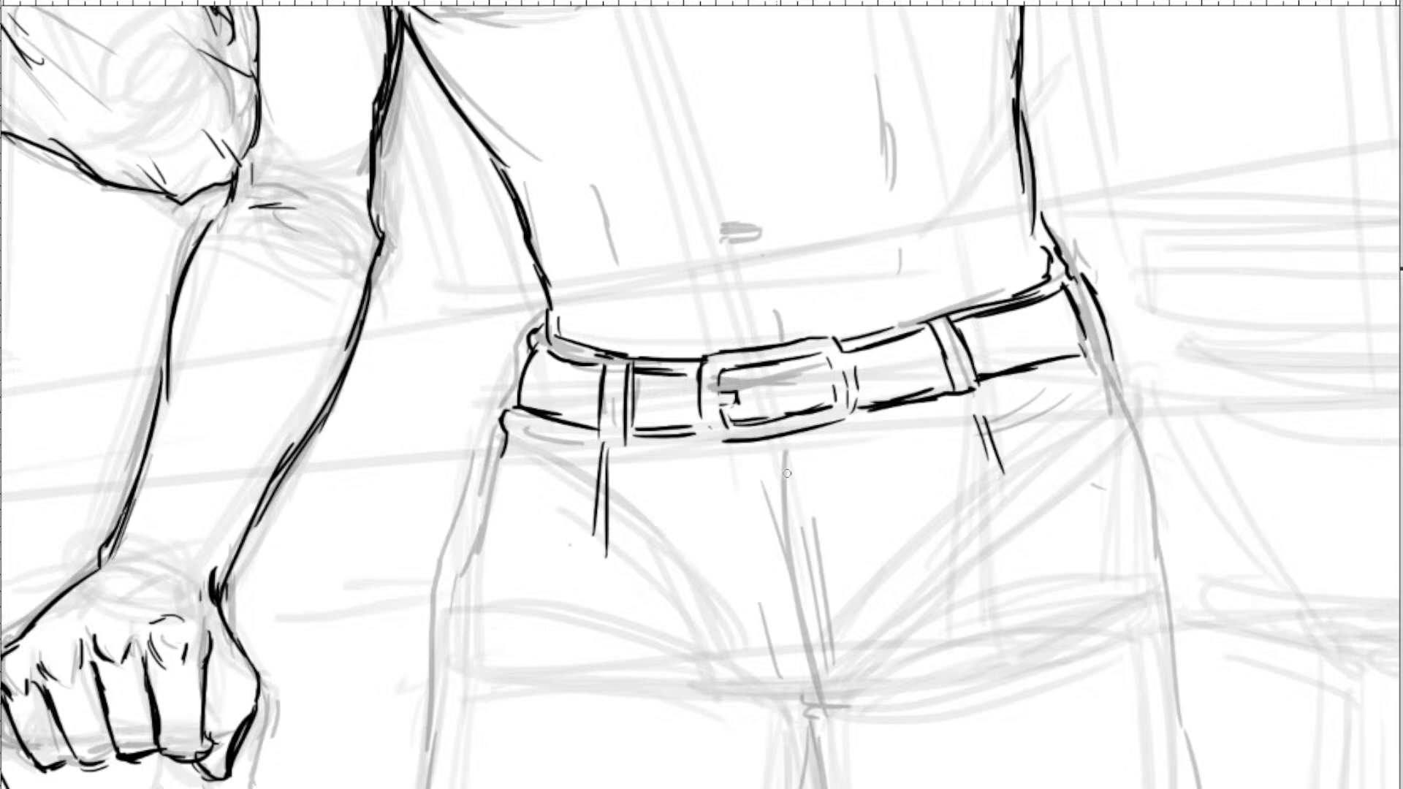
pyautogui.moveTo(780, 448)
pyautogui.mouseDown()
pyautogui.moveTo(768, 287)
pyautogui.moveTo(786, 423)
pyautogui.mouseUp()
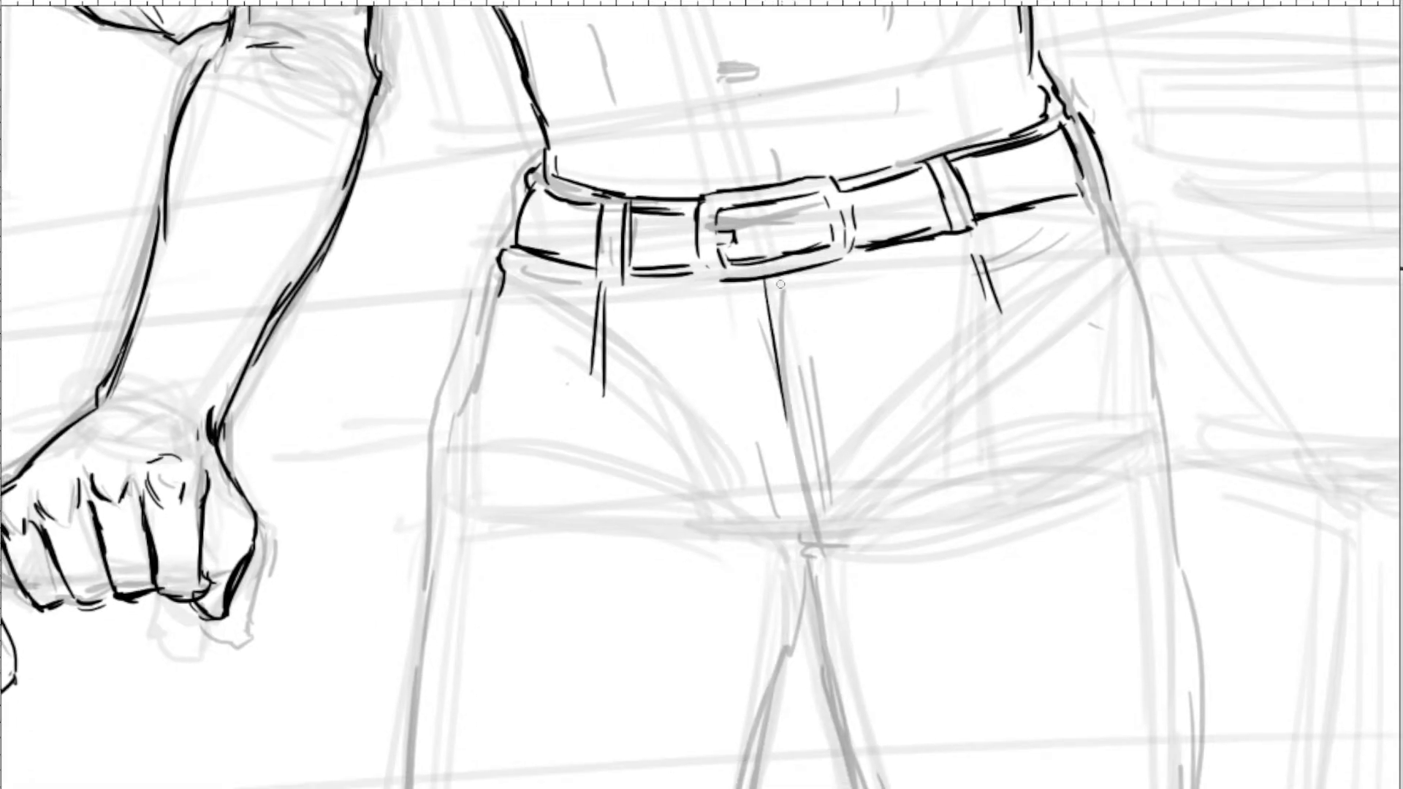
pyautogui.moveTo(779, 284); pyautogui.dragTo(811, 475)
pyautogui.moveTo(787, 428); pyautogui.dragTo(803, 475)
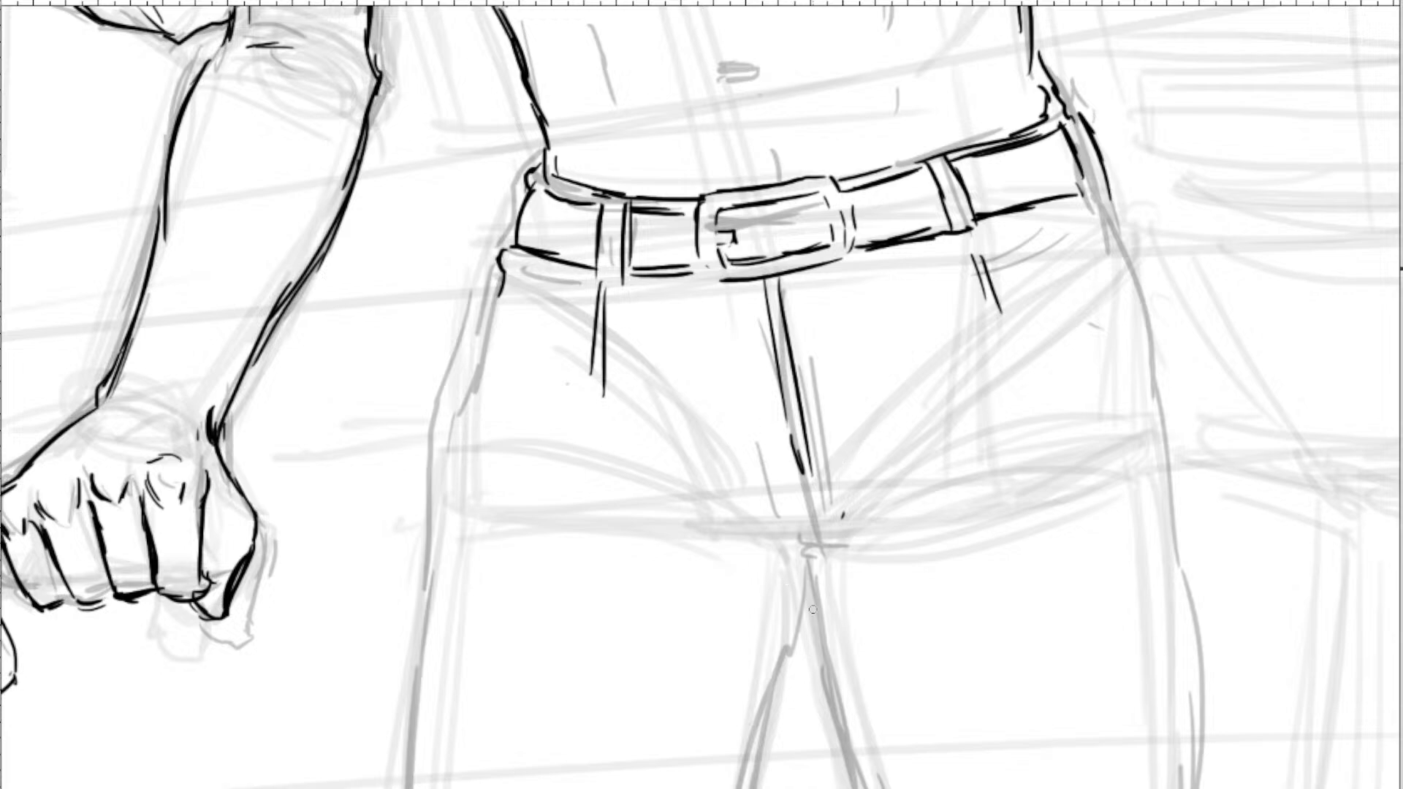
# Ink the first trouser leg's inner contour from the crotch to the rolled cuff, with two creases above the knee.
pyautogui.moveTo(838, 567)
pyautogui.mouseDown()
pyautogui.moveTo(839, 392)
pyautogui.moveTo(793, 578)
pyautogui.moveTo(847, 375)
pyautogui.moveTo(830, 394)
pyautogui.moveTo(824, 504)
pyautogui.moveTo(760, 635)
pyautogui.moveTo(806, 435)
pyautogui.moveTo(702, 506)
pyautogui.mouseUp()
pyautogui.hotkey('ctrl', 'z')
pyautogui.moveTo(811, 438); pyautogui.dragTo(695, 556)
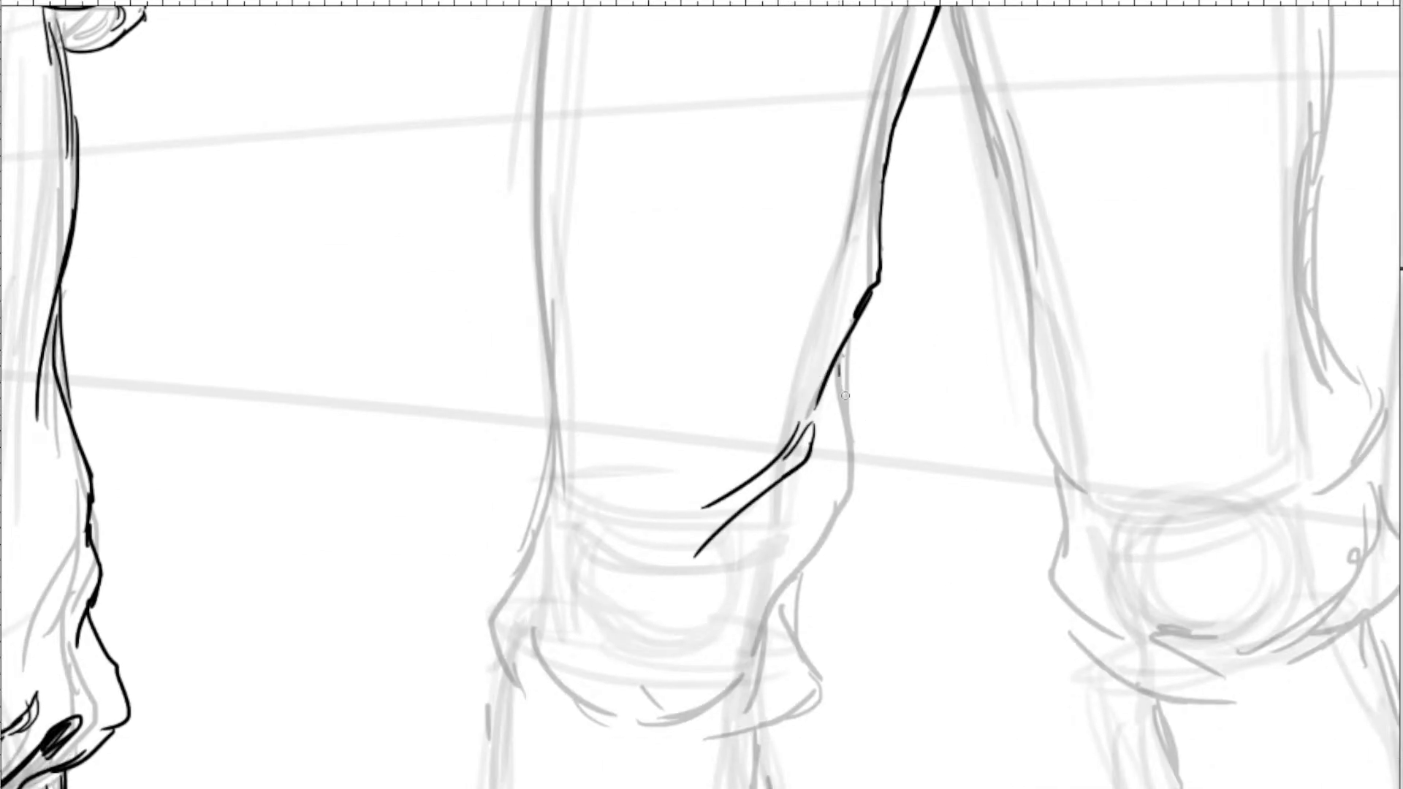
pyautogui.moveTo(840, 373)
pyautogui.mouseDown()
pyautogui.moveTo(859, 493)
pyautogui.moveTo(738, 668)
pyautogui.mouseUp()
pyautogui.moveTo(804, 566)
pyautogui.mouseDown()
pyautogui.moveTo(821, 674)
pyautogui.moveTo(791, 700)
pyautogui.mouseUp()
# Ink the same leg's outer knee contour, redrawing its lower part, and add the rolled cuff's lower edge and folds.
pyautogui.moveTo(547, 402)
pyautogui.mouseDown()
pyautogui.moveTo(578, 557)
pyautogui.moveTo(501, 596)
pyautogui.moveTo(511, 639)
pyautogui.mouseUp()
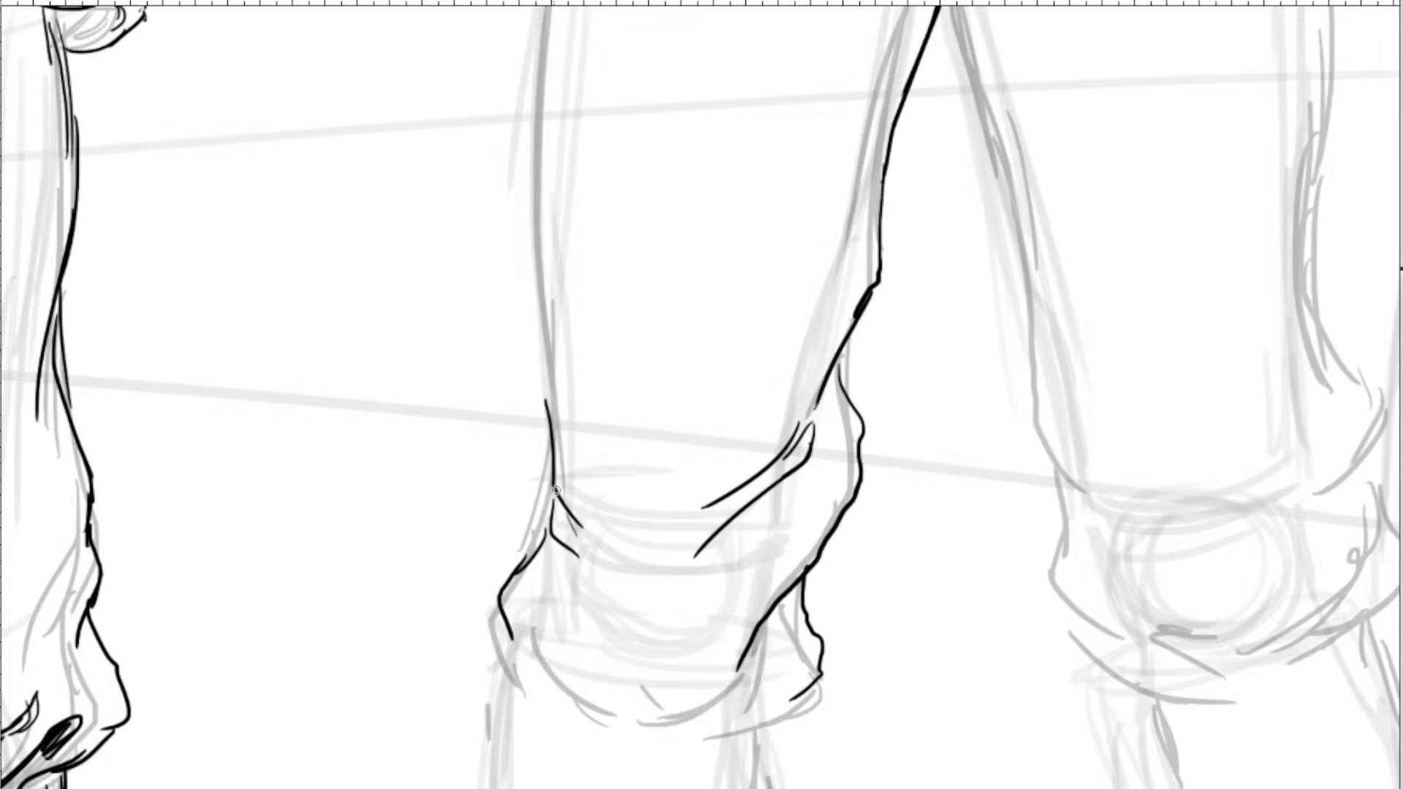
pyautogui.hotkey('ctrl', 'z')
pyautogui.hotkey('ctrl', 'z')
pyautogui.hotkey('ctrl', 'z')
pyautogui.moveTo(544, 444)
pyautogui.mouseDown()
pyautogui.moveTo(499, 585)
pyautogui.moveTo(513, 621)
pyautogui.moveTo(482, 640)
pyautogui.moveTo(589, 702)
pyautogui.moveTo(683, 710)
pyautogui.moveTo(779, 672)
pyautogui.moveTo(720, 706)
pyautogui.mouseUp()
pyautogui.moveTo(746, 695)
pyautogui.mouseDown()
pyautogui.moveTo(689, 703)
pyautogui.moveTo(667, 572)
pyautogui.moveTo(637, 576)
pyautogui.moveTo(671, 595)
pyautogui.mouseUp()
pyautogui.moveTo(674, 602); pyautogui.dragTo(681, 601)
# Ink the fabric creases radiating from the crotch across the upper and inner thigh of the first trouser leg.
pyautogui.scroll(10, 667, 604)
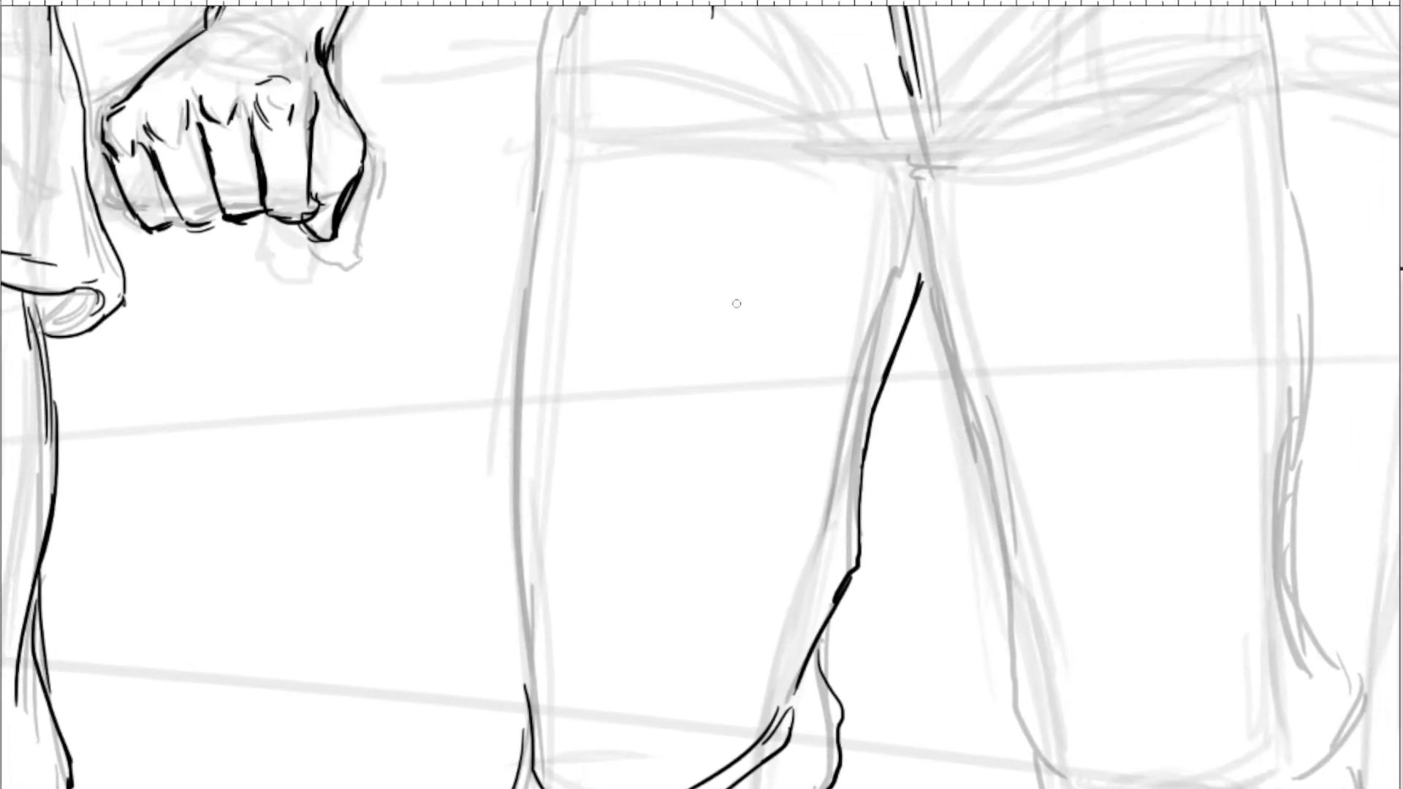
pyautogui.moveTo(829, 349)
pyautogui.mouseDown()
pyautogui.moveTo(856, 374)
pyautogui.moveTo(851, 416)
pyautogui.mouseUp()
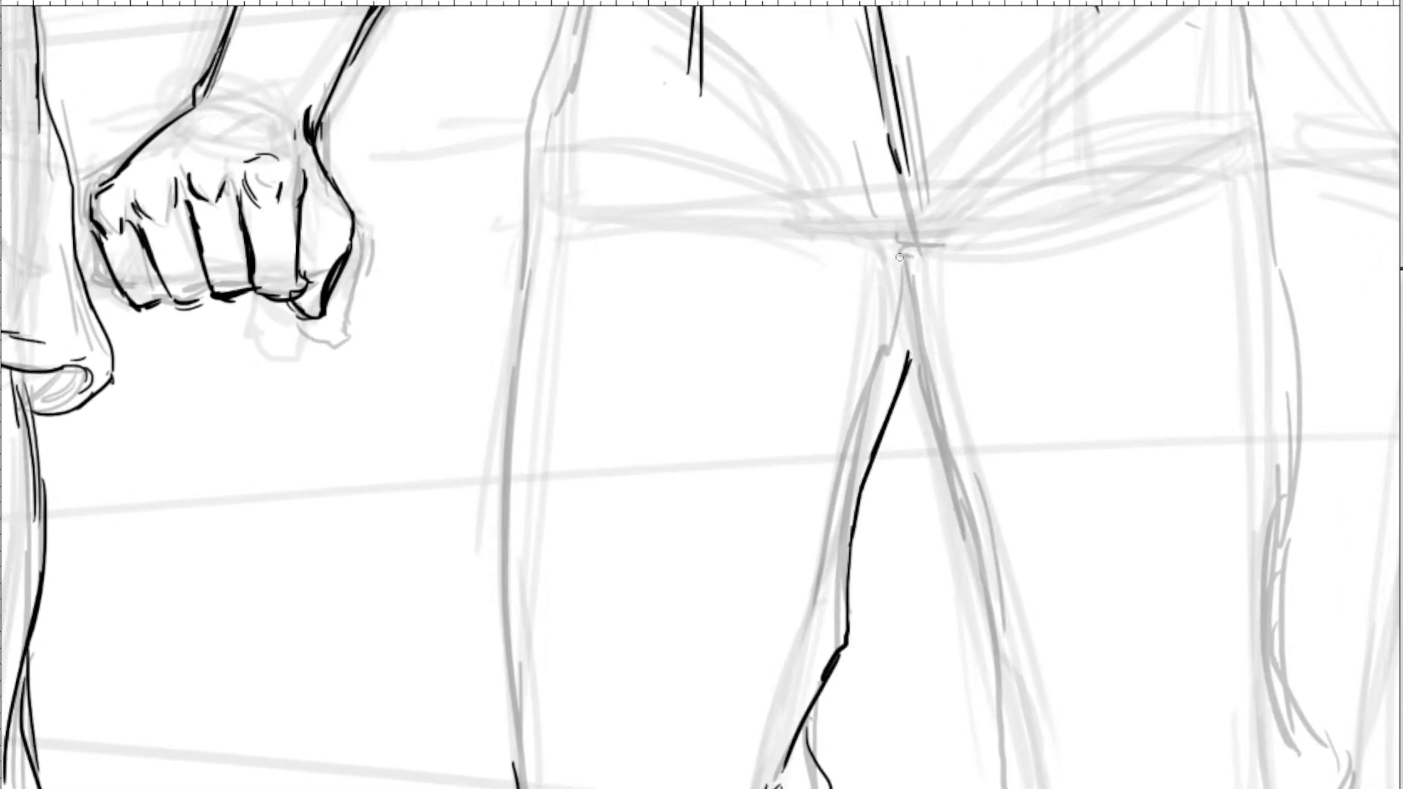
pyautogui.moveTo(903, 281)
pyautogui.mouseDown()
pyautogui.moveTo(822, 427)
pyautogui.moveTo(671, 627)
pyautogui.moveTo(837, 477)
pyautogui.mouseUp()
pyautogui.moveTo(883, 363); pyautogui.dragTo(831, 527)
pyautogui.moveTo(830, 517)
pyautogui.mouseDown()
pyautogui.moveTo(865, 318)
pyautogui.moveTo(752, 543)
pyautogui.mouseUp()
pyautogui.moveTo(896, 191)
pyautogui.mouseDown()
pyautogui.moveTo(880, 342)
pyautogui.moveTo(786, 307)
pyautogui.mouseUp()
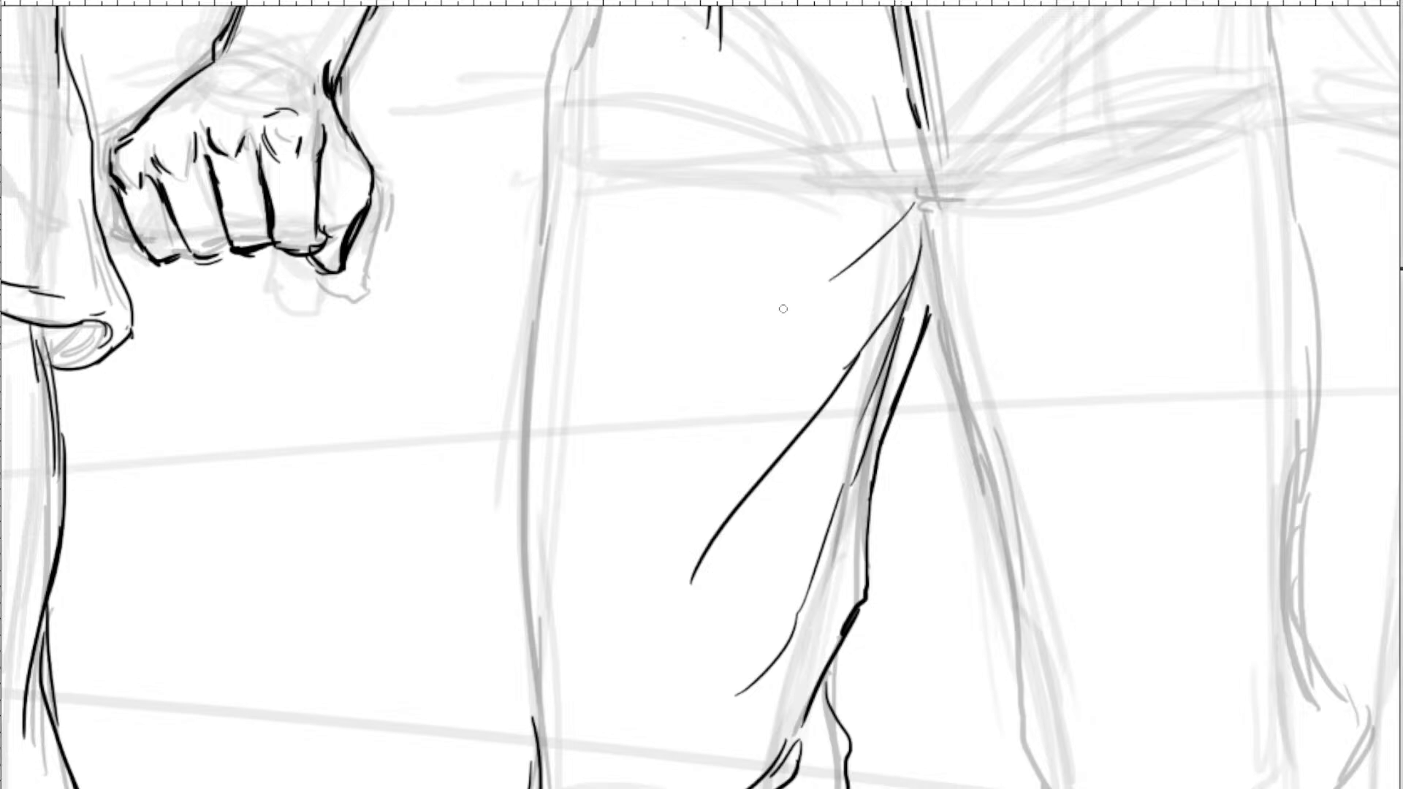
pyautogui.moveTo(866, 251); pyautogui.dragTo(781, 319)
pyautogui.scroll(4, 804, 329)
pyautogui.moveTo(882, 372)
pyautogui.mouseDown()
pyautogui.moveTo(801, 386)
pyautogui.moveTo(813, 319)
pyautogui.moveTo(827, 317)
pyautogui.moveTo(727, 284)
pyautogui.mouseUp()
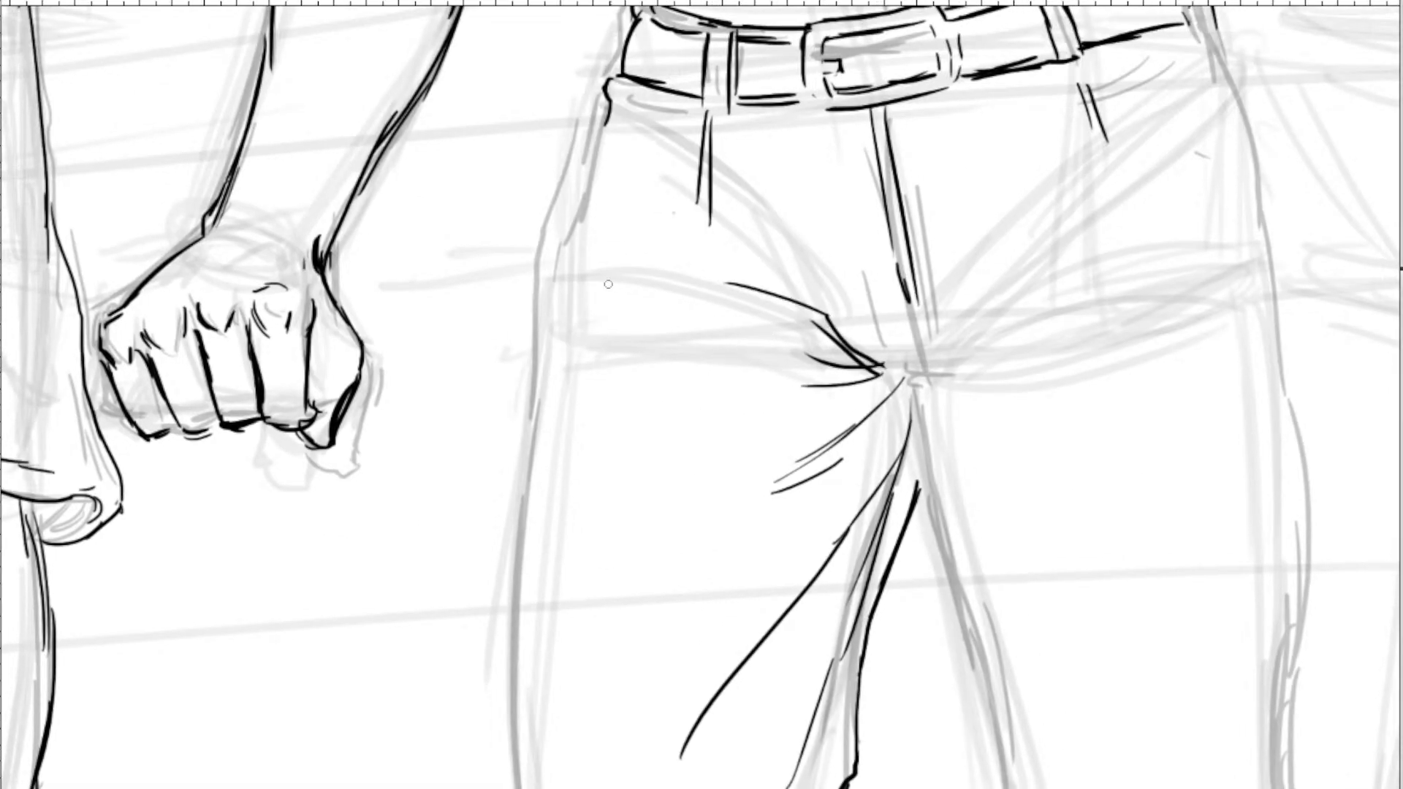
# Ink short creases at the hip and the outer contour of the same leg from below the belt towards the knee.
pyautogui.moveTo(603, 286)
pyautogui.mouseDown()
pyautogui.moveTo(529, 321)
pyautogui.moveTo(623, 330)
pyautogui.mouseUp()
pyautogui.moveTo(589, 155)
pyautogui.mouseDown()
pyautogui.moveTo(542, 298)
pyautogui.moveTo(536, 394)
pyautogui.mouseUp()
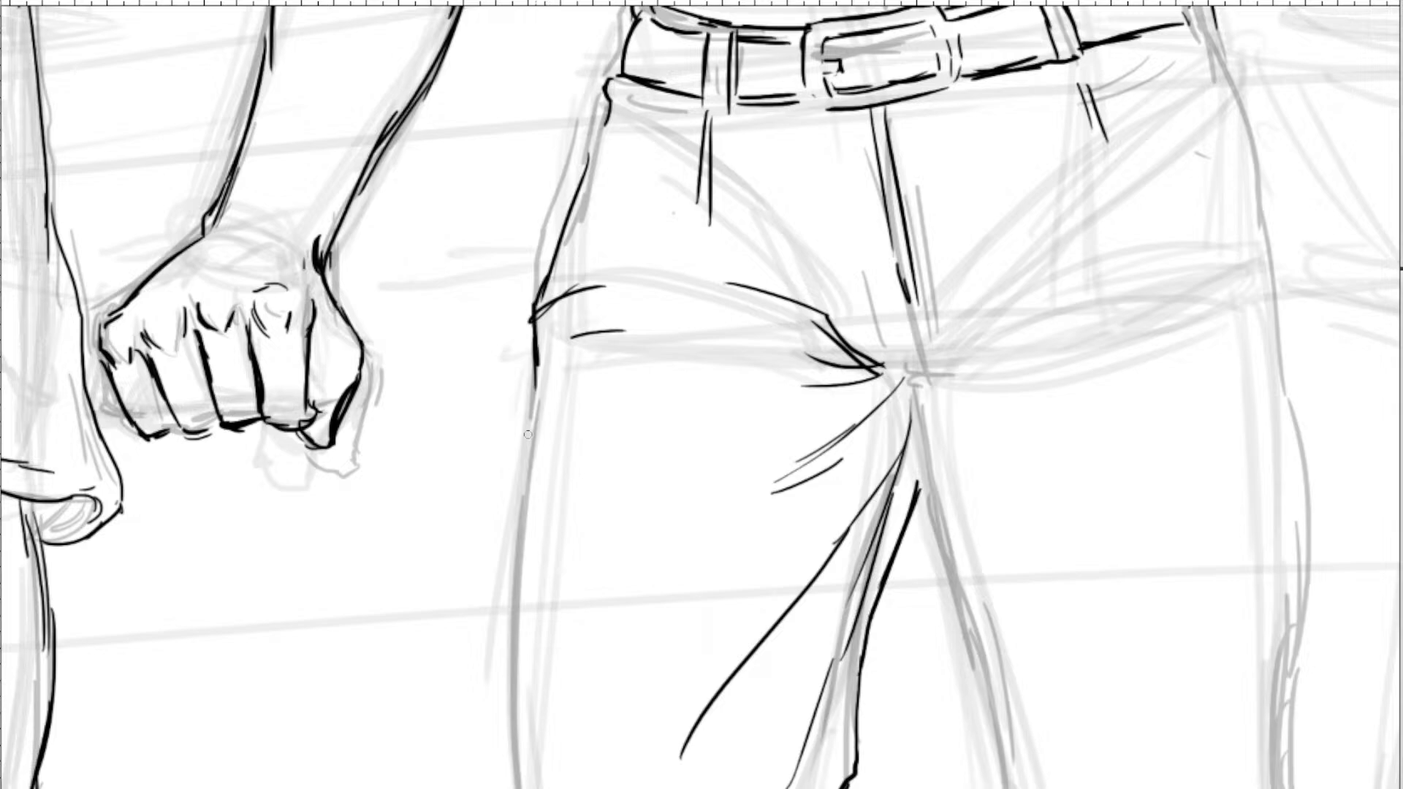
pyautogui.scroll(-3, 563, 350)
pyautogui.moveTo(557, 263); pyautogui.dragTo(552, 666)
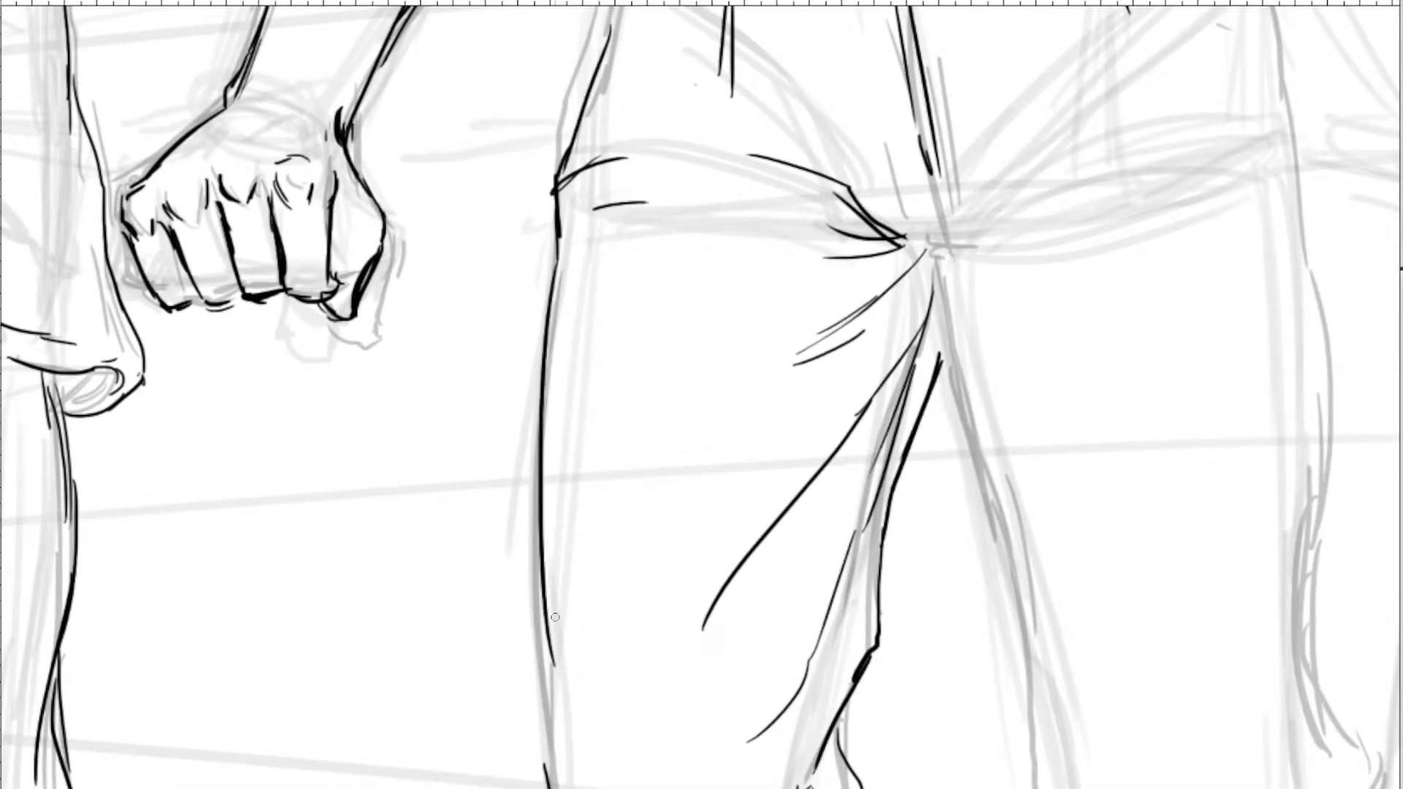
# Close the long inner-thigh fold with a rounded end and add shorter creases down to the knee.
pyautogui.scroll(-4, 767, 424)
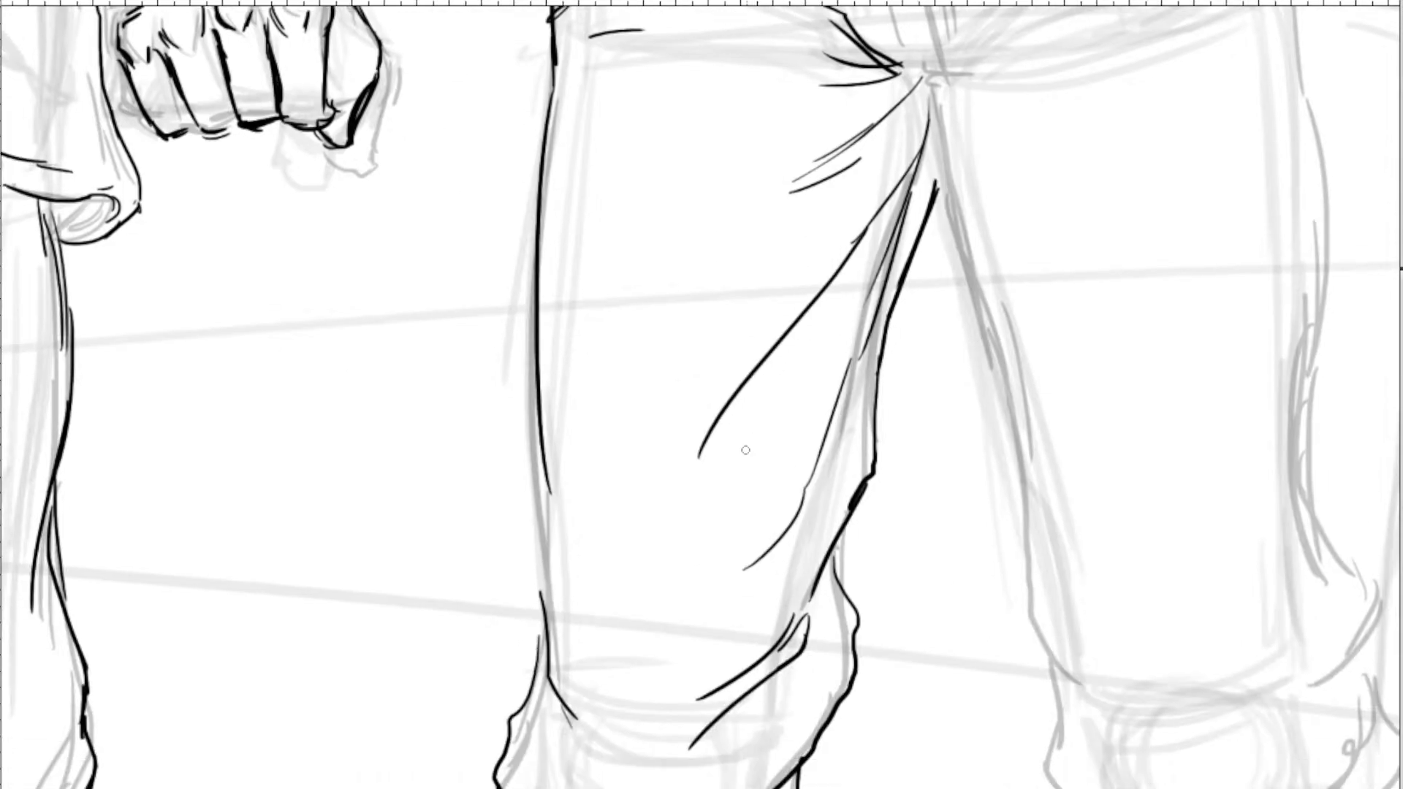
pyautogui.moveTo(700, 461)
pyautogui.mouseDown()
pyautogui.moveTo(745, 446)
pyautogui.moveTo(815, 347)
pyautogui.mouseUp()
pyautogui.moveTo(891, 214); pyautogui.dragTo(827, 319)
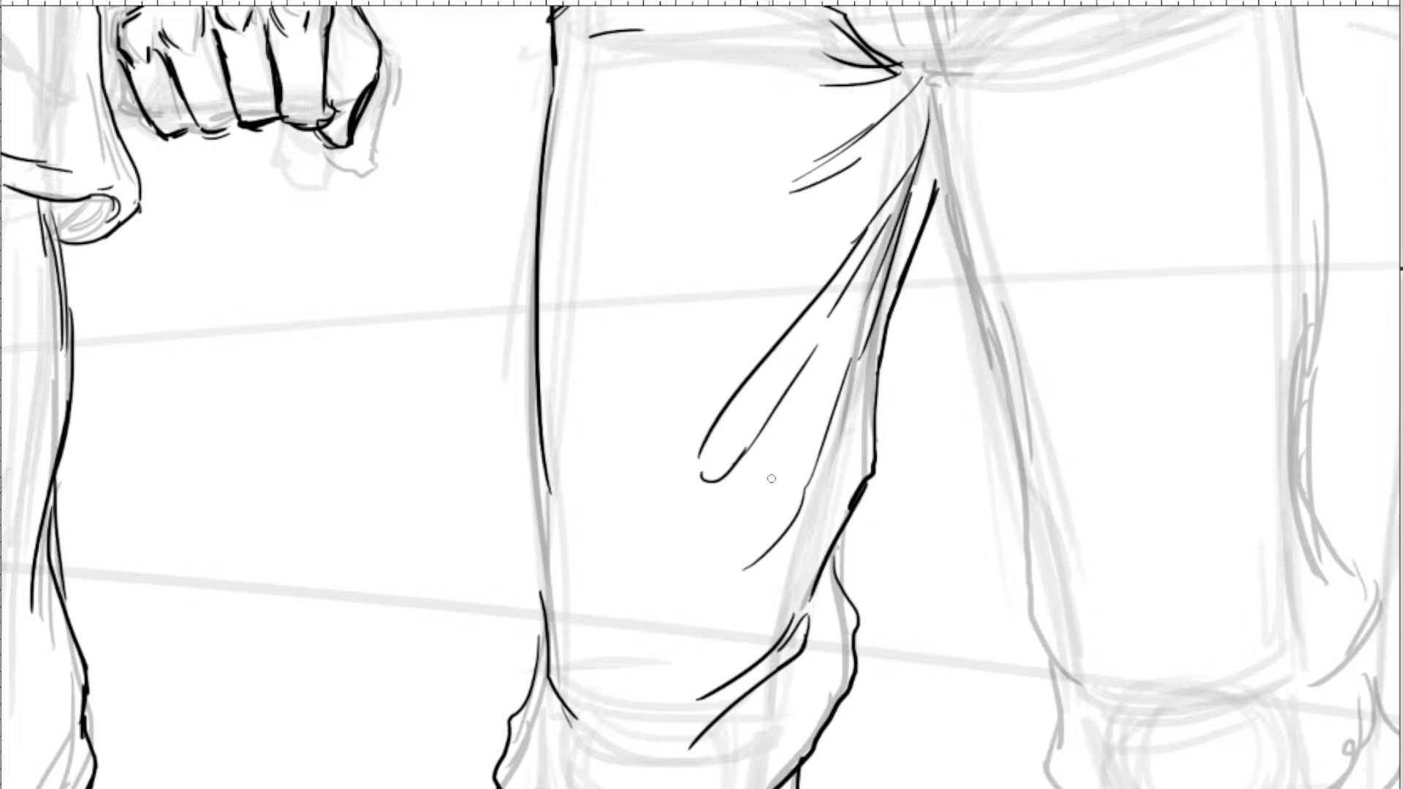
pyautogui.moveTo(790, 434)
pyautogui.mouseDown()
pyautogui.moveTo(745, 532)
pyautogui.moveTo(833, 351)
pyautogui.mouseUp()
pyautogui.moveTo(754, 411); pyautogui.dragTo(708, 419)
pyautogui.moveTo(606, 319); pyautogui.dragTo(641, 424)
pyautogui.moveTo(710, 502); pyautogui.dragTo(798, 450)
pyautogui.moveTo(893, 282); pyautogui.dragTo(808, 427)
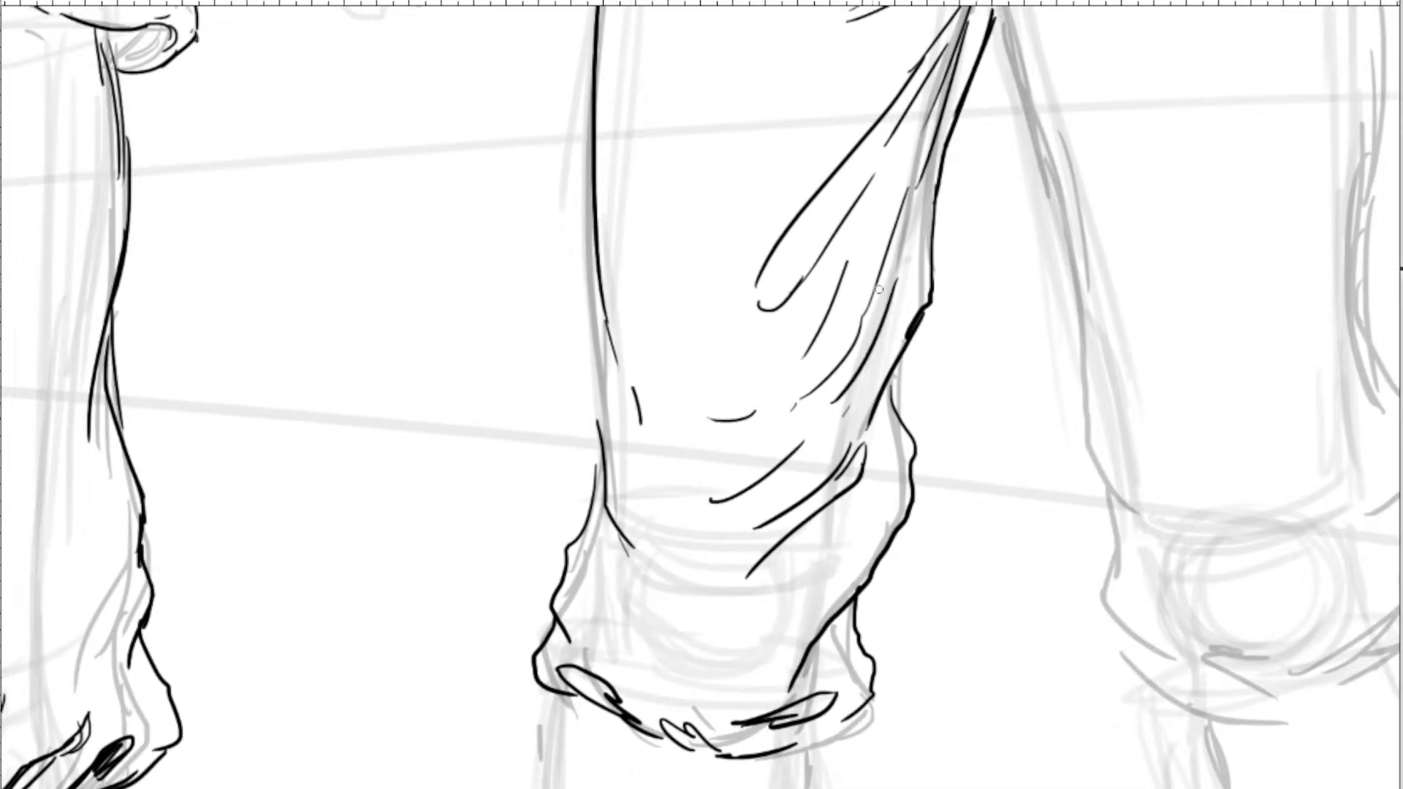
# Examine the inked figures within the whole panel and compare the finished trouser leg with the uninked one.
pyautogui.scroll(-6, 674, 459)
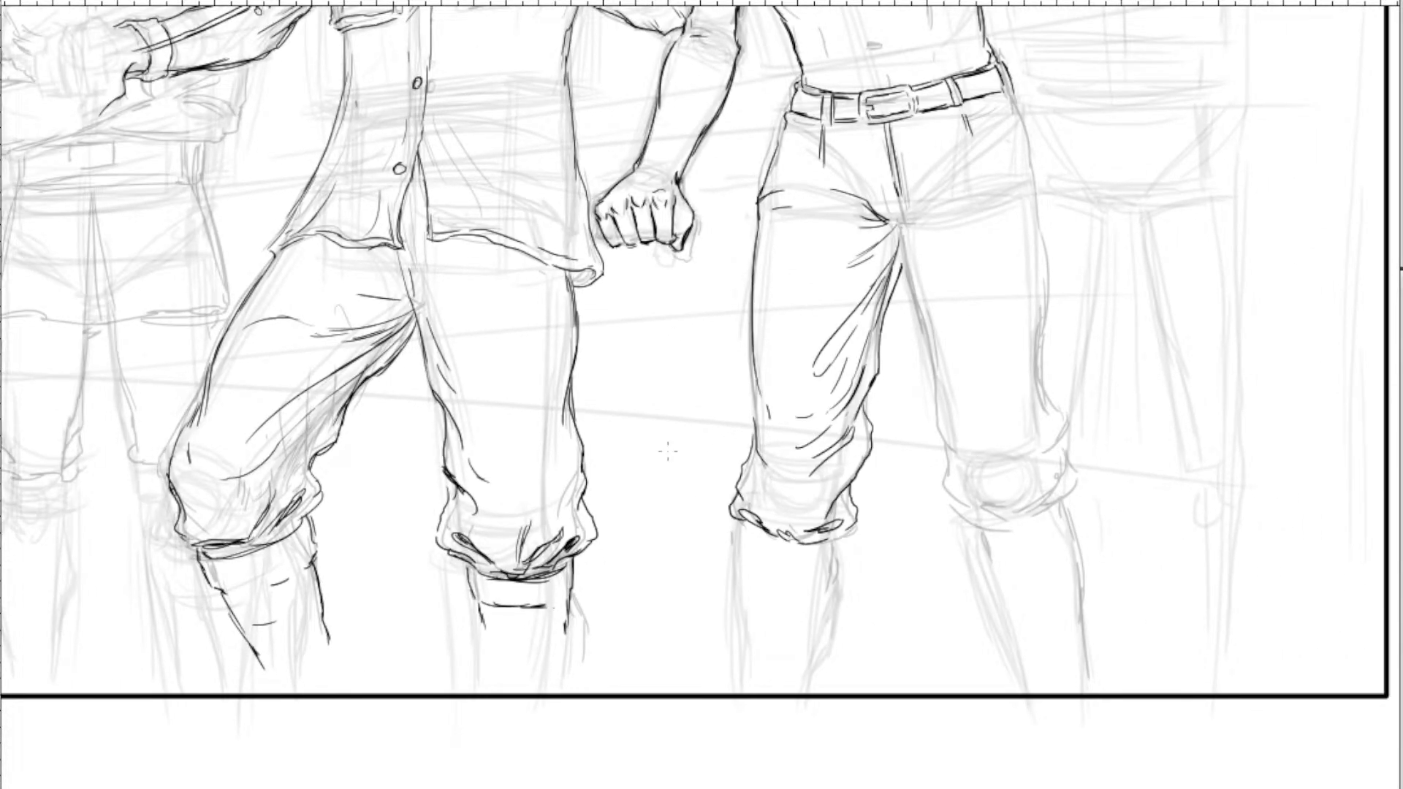
pyautogui.moveTo(912, 263); pyautogui.dragTo(852, 367)
pyautogui.scroll(-3, 840, 359)
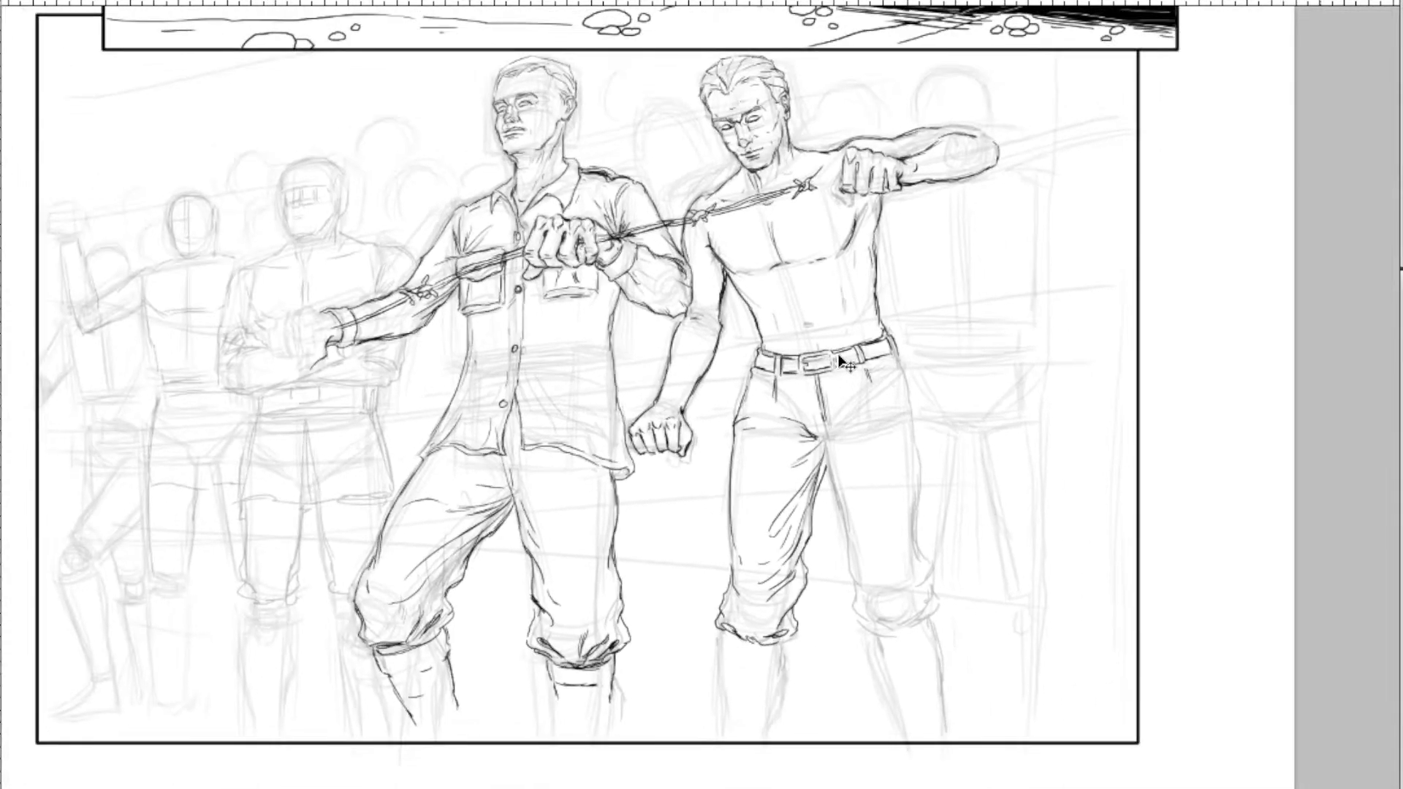
pyautogui.scroll(-2, 845, 363)
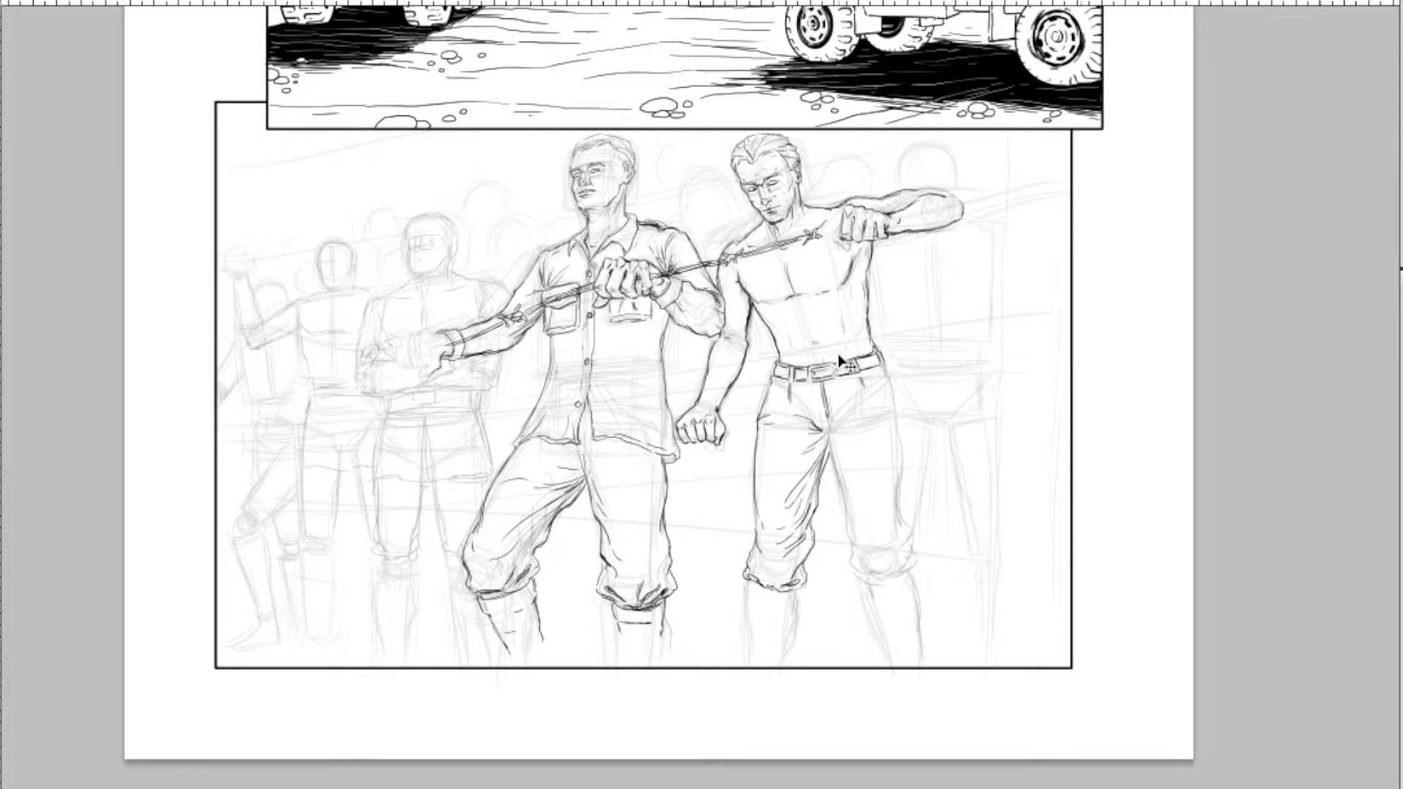
pyautogui.scroll(5, 835, 382)
pyautogui.moveTo(706, 489); pyautogui.dragTo(553, 278)
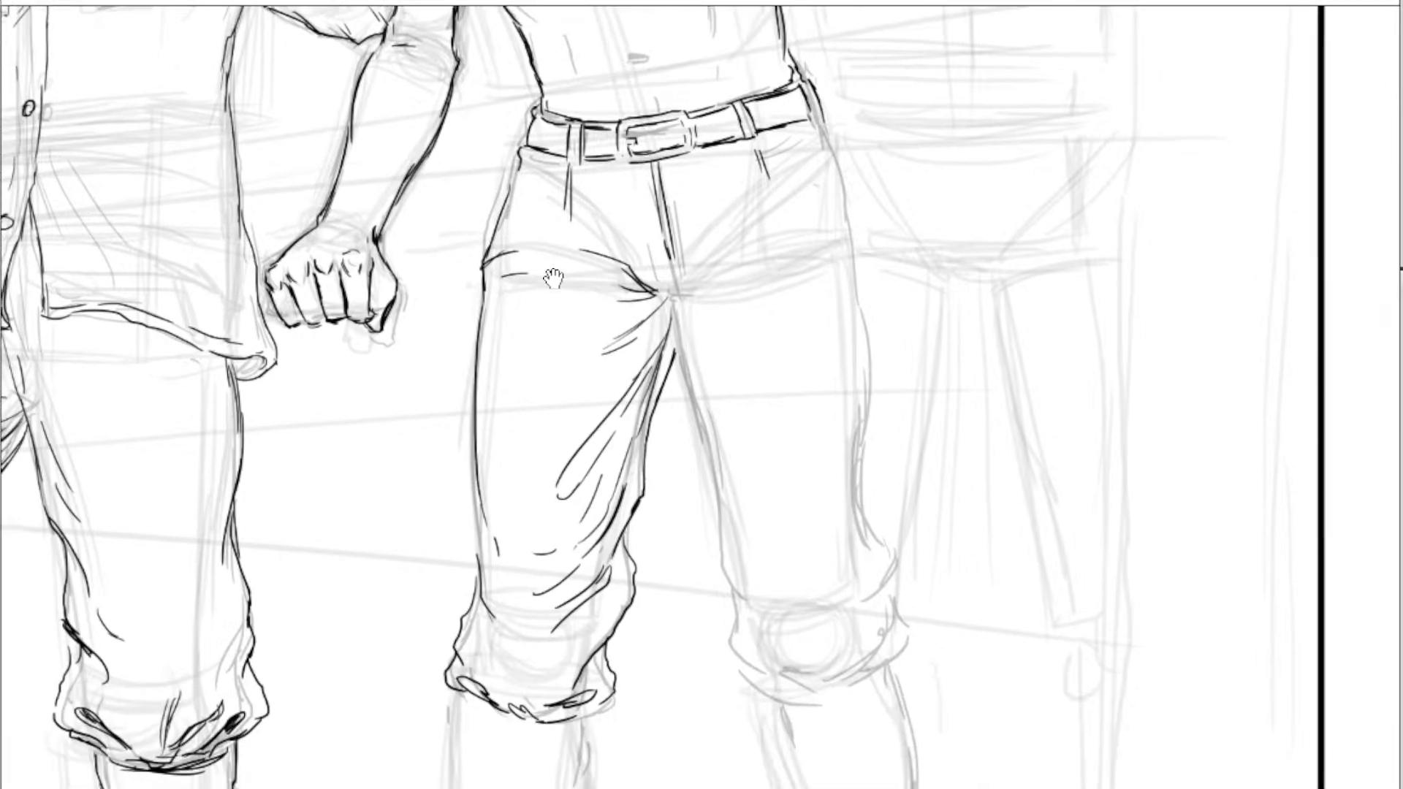
pyautogui.scroll(-1, 554, 278)
# Ink a short curved line from the crotch down the inner thigh of the second trouser leg.
pyautogui.scroll(4, 553, 277)
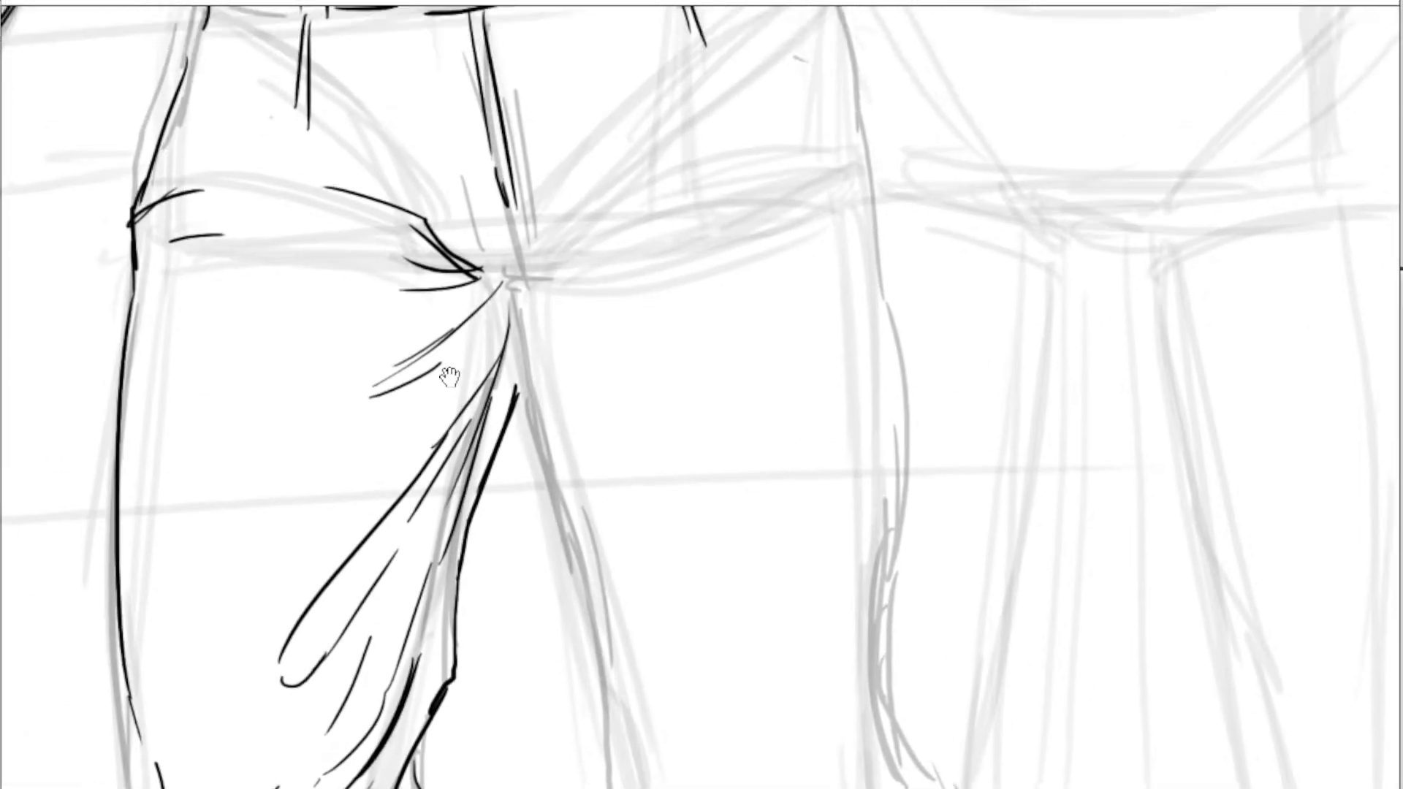
pyautogui.moveTo(449, 376); pyautogui.dragTo(446, 454)
pyautogui.moveTo(548, 373)
pyautogui.mouseDown()
pyautogui.moveTo(552, 231)
pyautogui.moveTo(559, 377)
pyautogui.mouseUp()
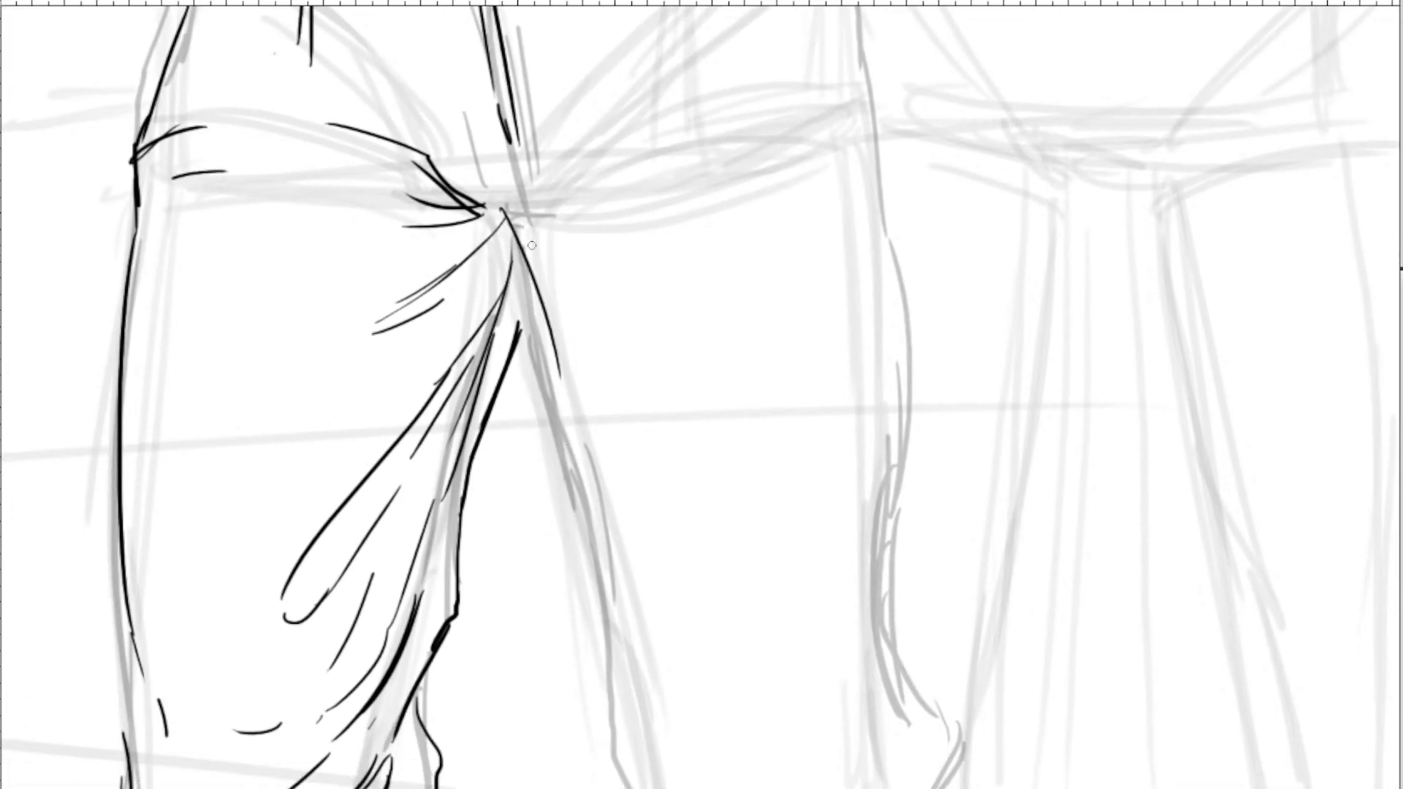
pyautogui.moveTo(524, 218); pyautogui.dragTo(591, 561)
pyautogui.moveTo(576, 505)
pyautogui.mouseDown()
pyautogui.moveTo(607, 581)
pyautogui.moveTo(562, 307)
pyautogui.mouseUp()
pyautogui.hotkey('ctrl', 'z')
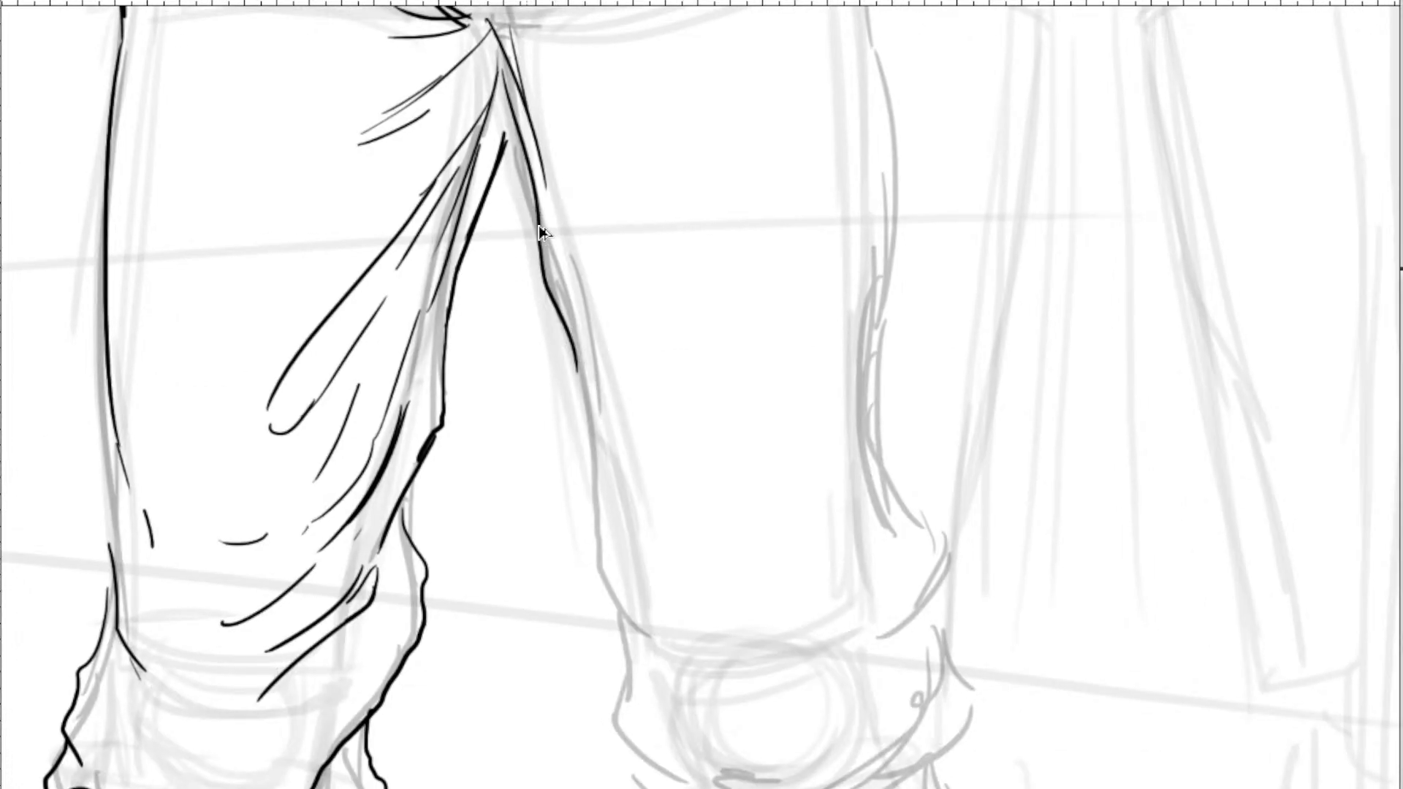
pyautogui.hotkey('ctrl', 'z')
# Ink the second leg's inner contour down to the knee, with the inner knee fold and the rolled cuff's lower edge and folds.
pyautogui.moveTo(522, 186); pyautogui.dragTo(604, 475)
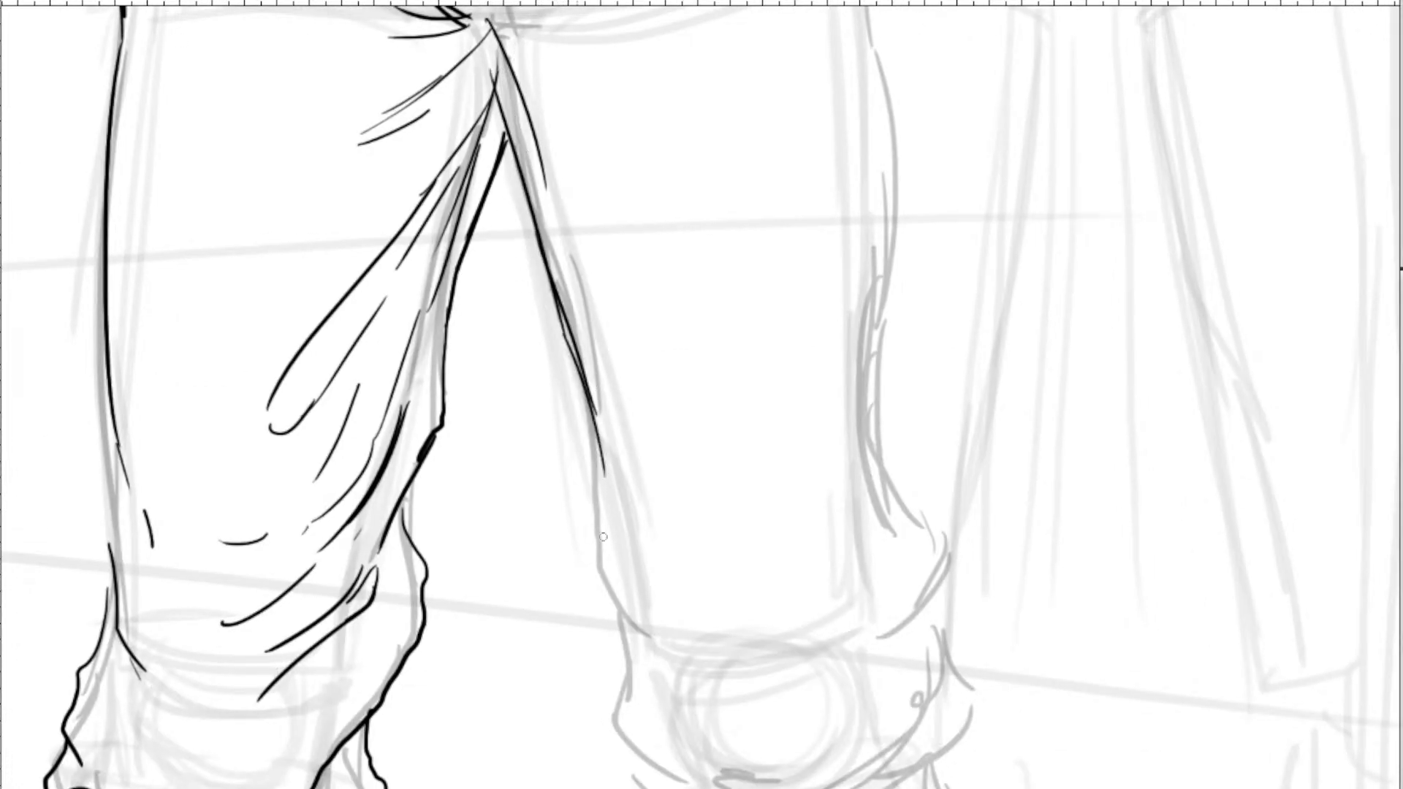
pyautogui.moveTo(590, 428)
pyautogui.mouseDown()
pyautogui.moveTo(575, 252)
pyautogui.moveTo(610, 467)
pyautogui.mouseUp()
pyautogui.moveTo(618, 479)
pyautogui.mouseDown()
pyautogui.moveTo(658, 506)
pyautogui.moveTo(640, 511)
pyautogui.moveTo(622, 491)
pyautogui.moveTo(534, 293)
pyautogui.moveTo(506, 366)
pyautogui.moveTo(643, 471)
pyautogui.moveTo(603, 451)
pyautogui.moveTo(672, 459)
pyautogui.moveTo(837, 363)
pyautogui.moveTo(756, 431)
pyautogui.moveTo(680, 454)
pyautogui.mouseUp()
pyautogui.moveTo(747, 387); pyautogui.dragTo(700, 442)
pyautogui.moveTo(808, 408)
pyautogui.mouseDown()
pyautogui.moveTo(853, 294)
pyautogui.moveTo(808, 268)
pyautogui.moveTo(835, 238)
pyautogui.mouseUp()
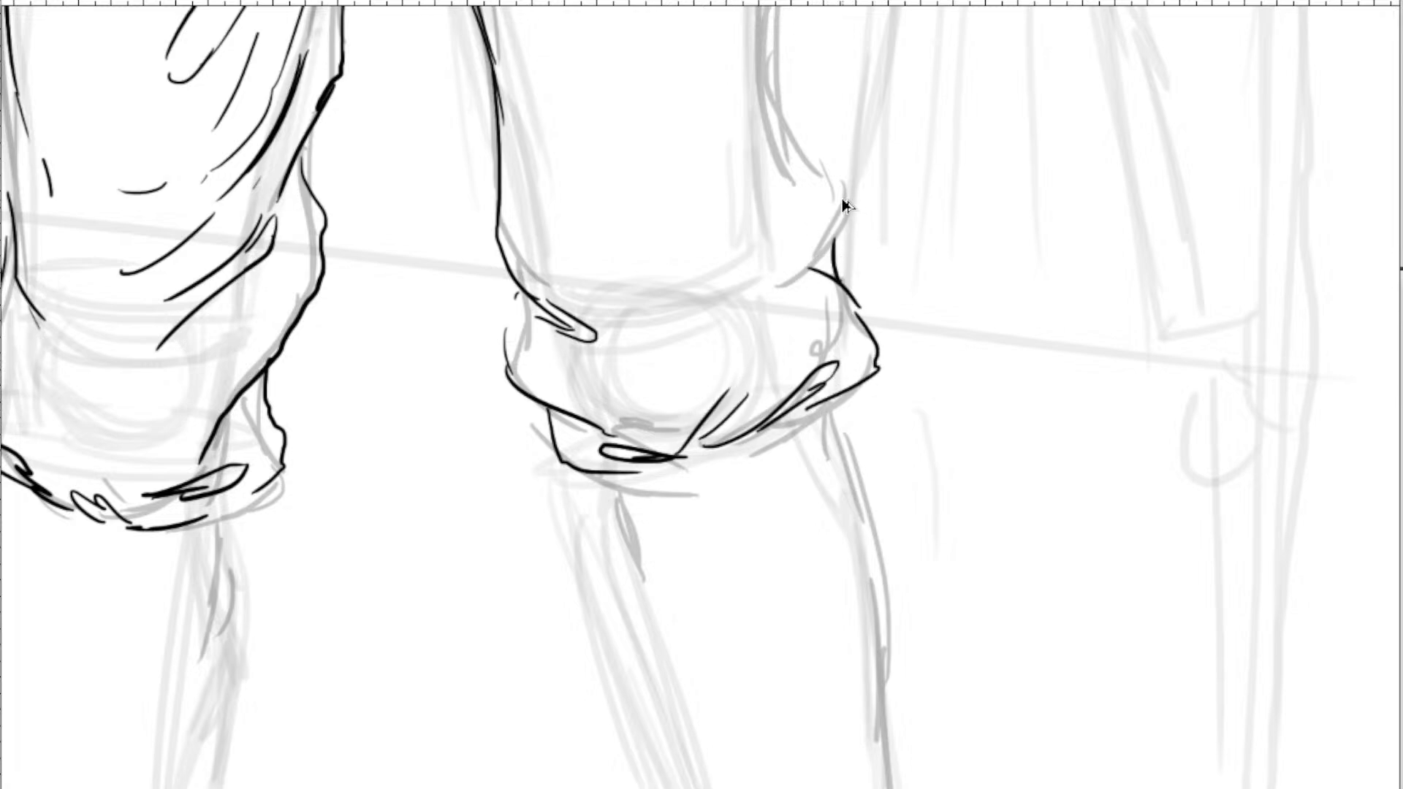
# Undo the second cuff's outer contour and redraw the outer knee bulge, its crease and the cuff's outer edge.
pyautogui.hotkey('ctrl', 'z')
pyautogui.hotkey('ctrl', 'z')
pyautogui.hotkey('ctrl', 'z')
pyautogui.moveTo(825, 174); pyautogui.dragTo(775, 341)
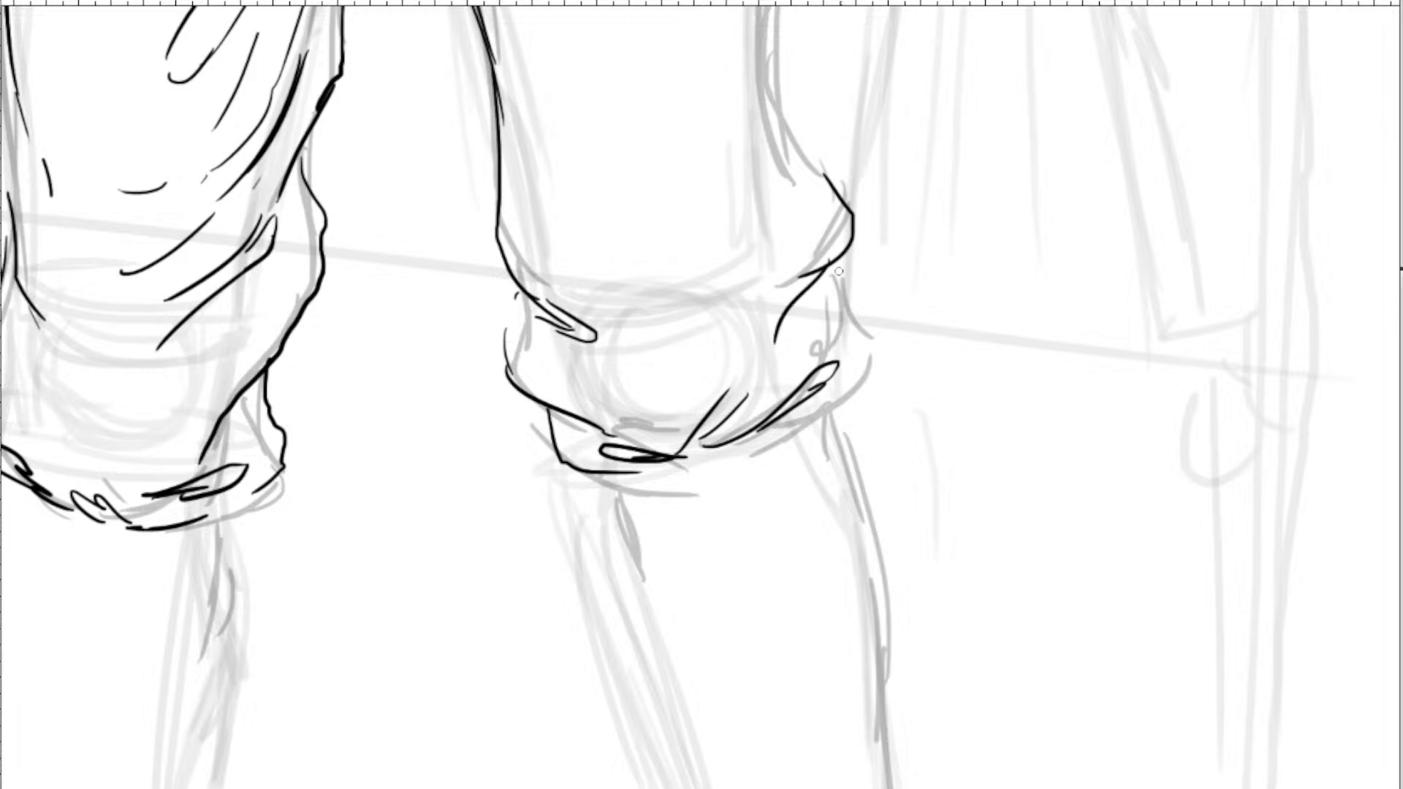
pyautogui.moveTo(836, 272)
pyautogui.mouseDown()
pyautogui.moveTo(867, 356)
pyautogui.moveTo(857, 379)
pyautogui.mouseUp()
pyautogui.moveTo(862, 387); pyautogui.dragTo(847, 400)
# Ink the second leg's outer contour just above the knee bulge, joining it to the bulge.
pyautogui.moveTo(784, 79); pyautogui.dragTo(756, 294)
pyautogui.moveTo(753, 235); pyautogui.dragTo(751, 250)
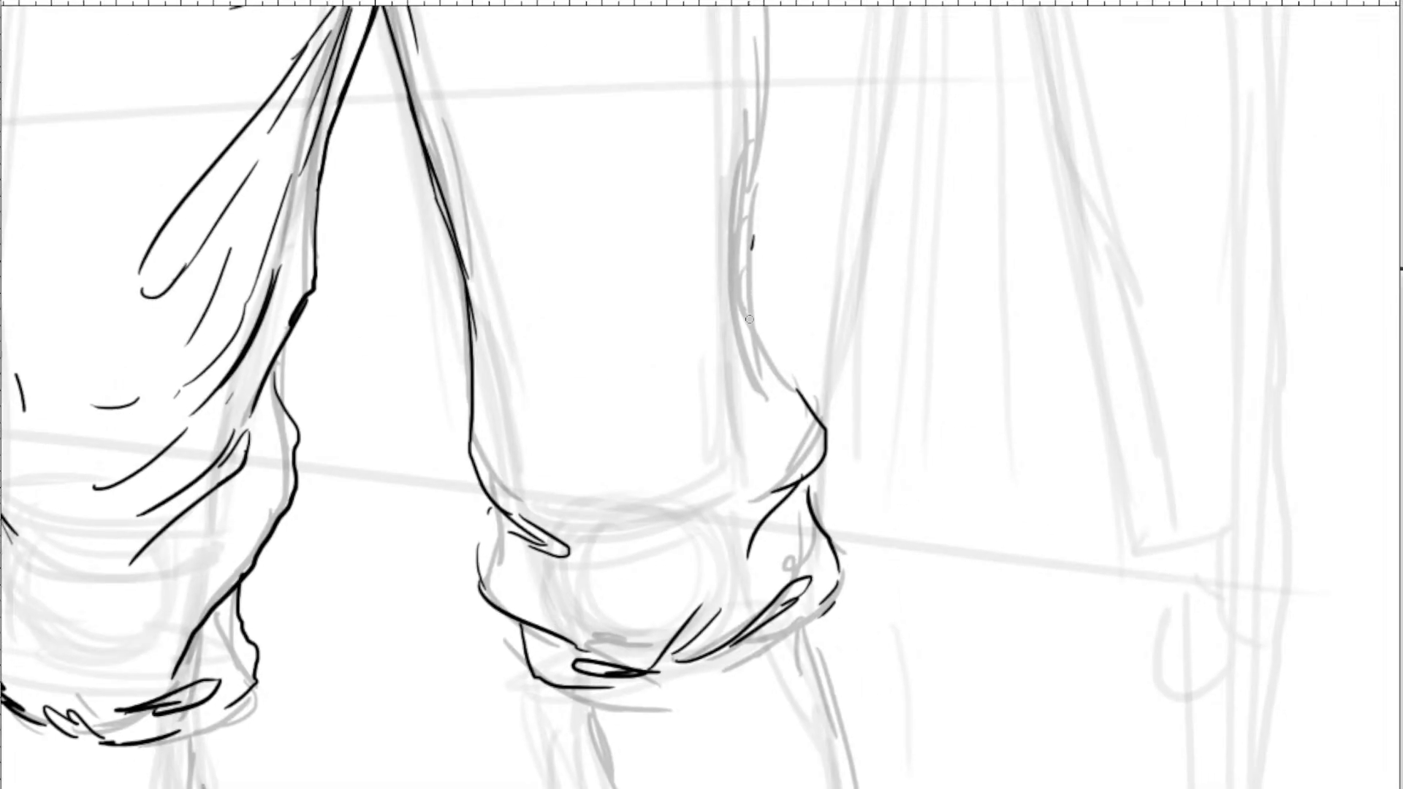
pyautogui.moveTo(750, 319)
pyautogui.mouseDown()
pyautogui.moveTo(778, 413)
pyautogui.moveTo(764, 358)
pyautogui.mouseUp()
pyautogui.moveTo(759, 146); pyautogui.dragTo(770, 314)
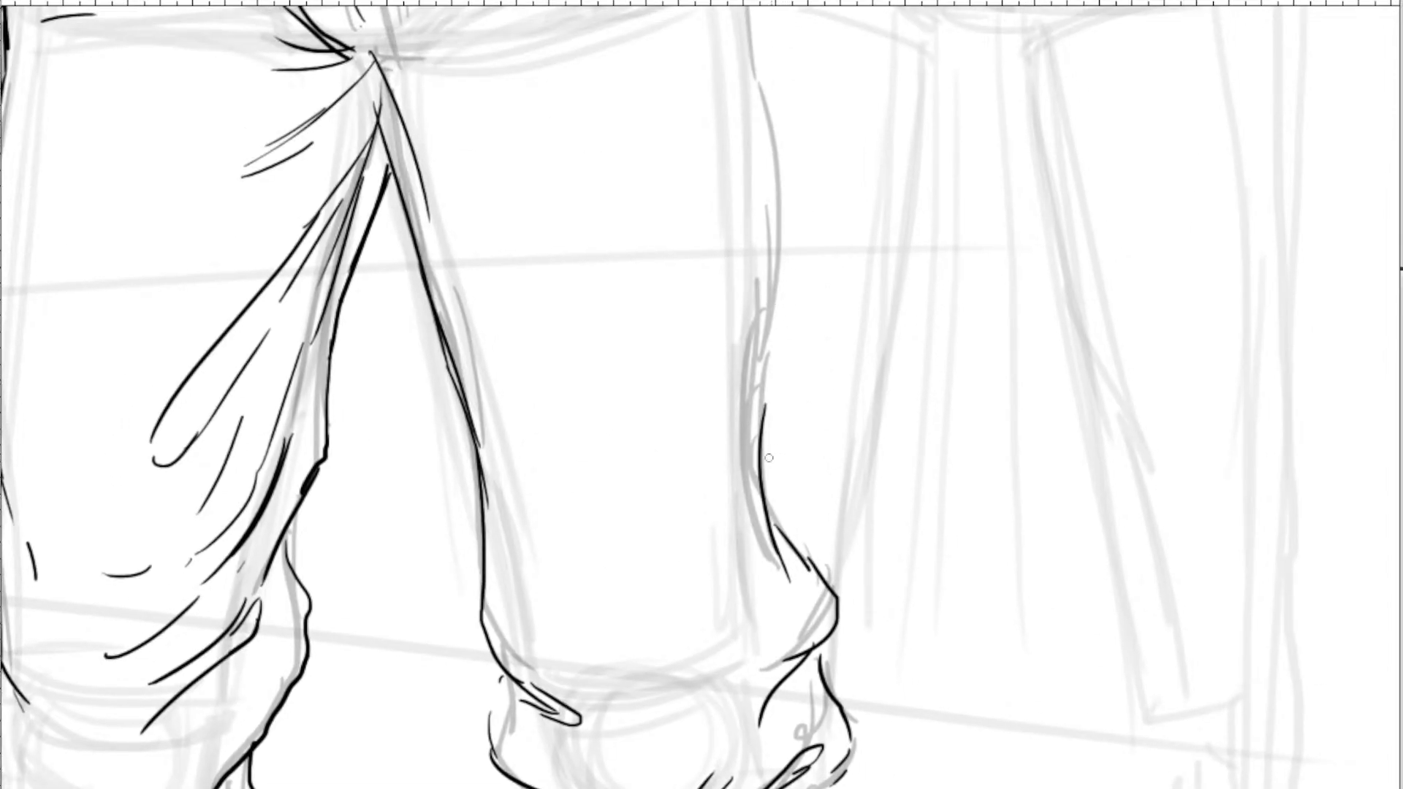
pyautogui.moveTo(769, 457); pyautogui.dragTo(787, 169)
pyautogui.scroll(3, 767, 234)
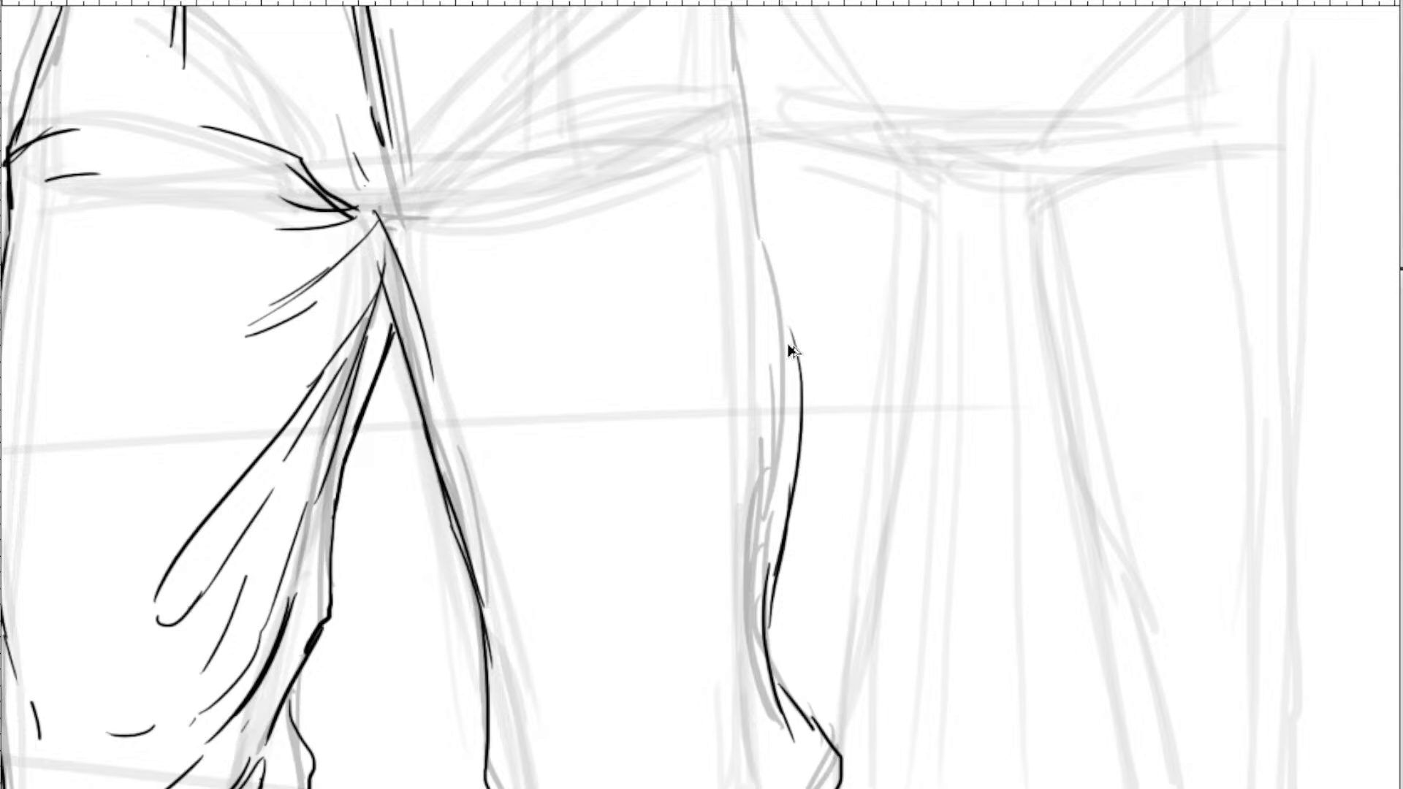
pyautogui.hotkey('ctrl', 'z')
pyautogui.hotkey('ctrl', 'z')
# Ink the second leg's outer thigh contour and continue it up to the hip beneath the belt.
pyautogui.moveTo(766, 247); pyautogui.dragTo(787, 542)
pyautogui.moveTo(790, 483); pyautogui.dragTo(776, 630)
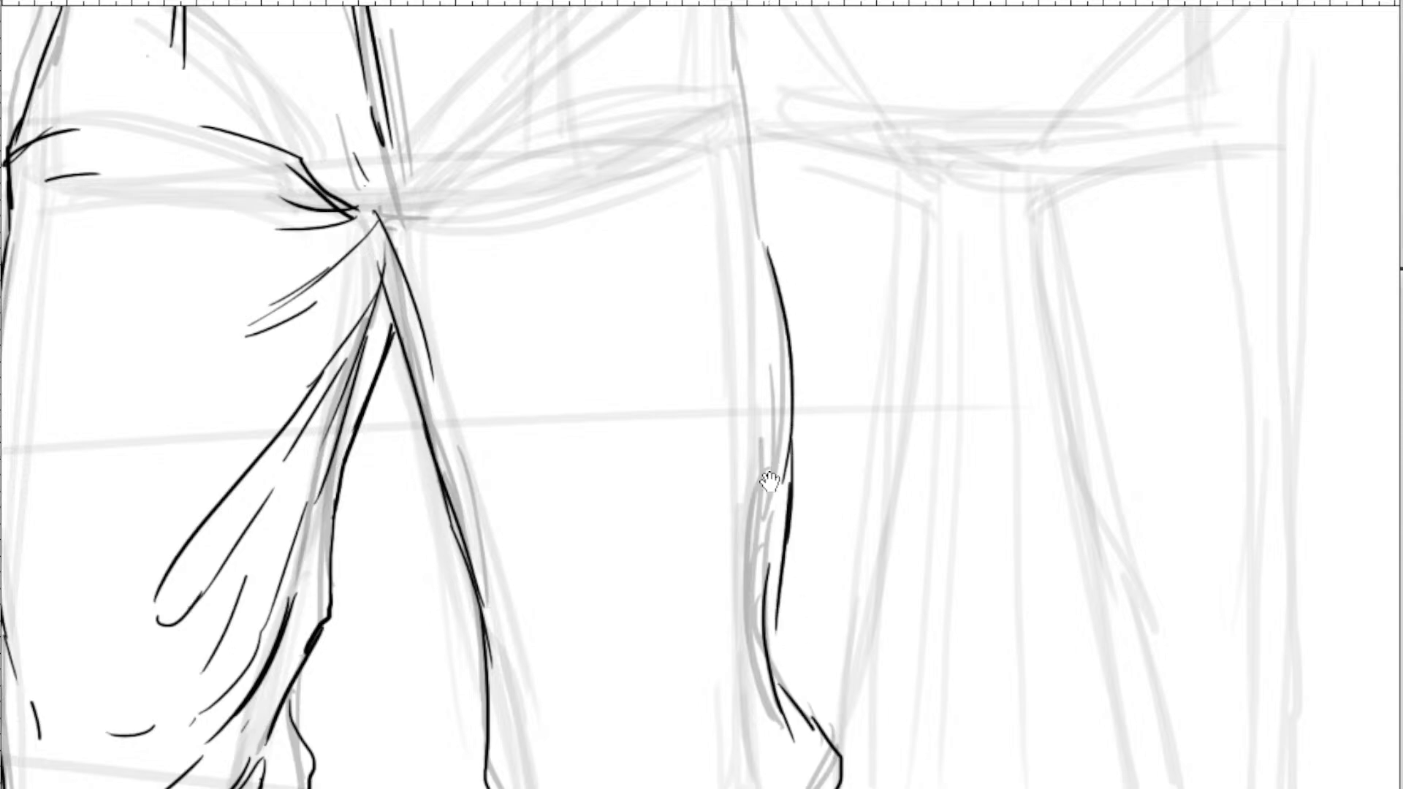
pyautogui.scroll(4, 770, 480)
pyautogui.moveTo(769, 468)
pyautogui.mouseDown()
pyautogui.moveTo(703, 160)
pyautogui.moveTo(708, 180)
pyautogui.mouseUp()
pyautogui.moveTo(693, 119)
pyautogui.mouseDown()
pyautogui.moveTo(715, 156)
pyautogui.moveTo(725, 241)
pyautogui.mouseUp()
# Ink the creases spreading from the crotch onto the second thigh and a short curved crease at its outer edge.
pyautogui.scroll(-5, 757, 314)
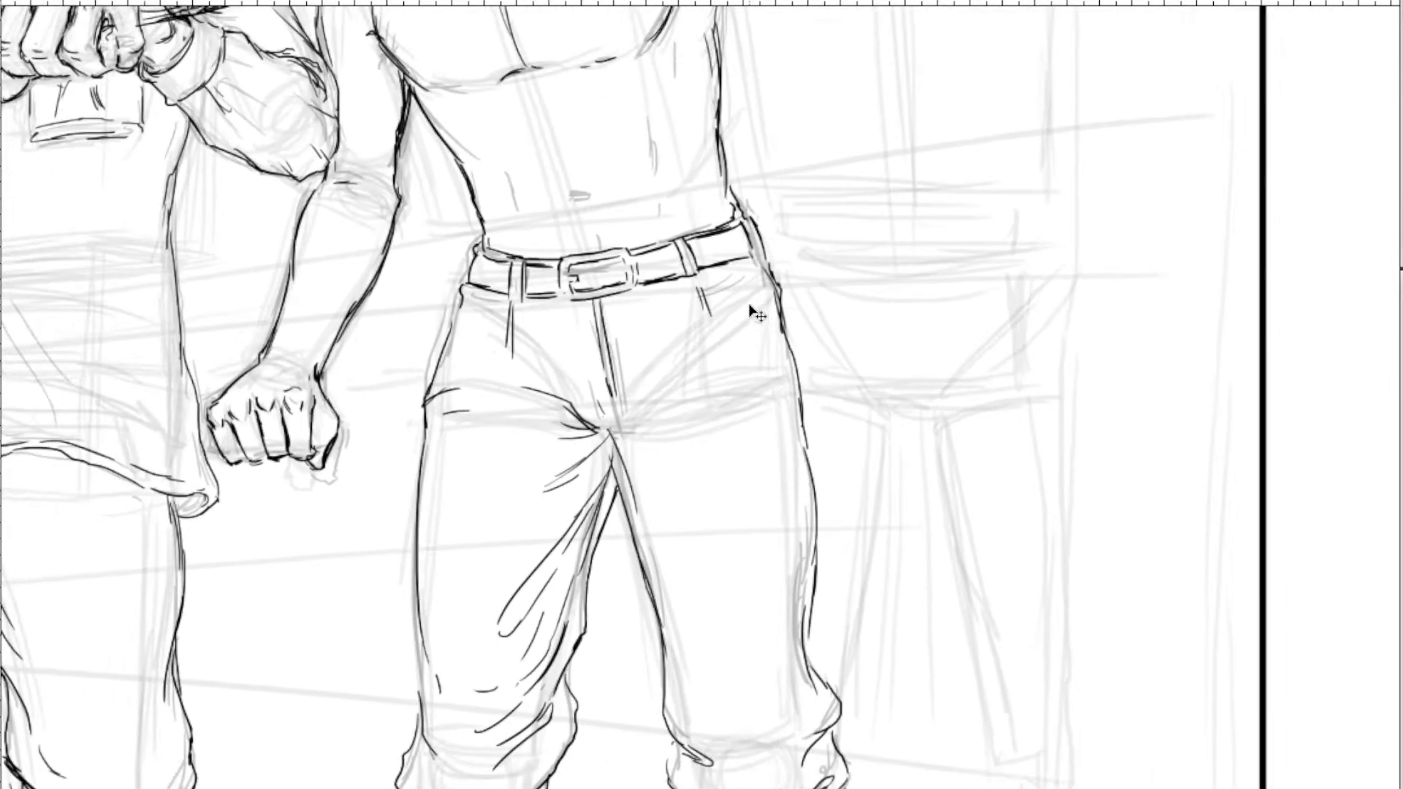
pyautogui.scroll(5, 757, 314)
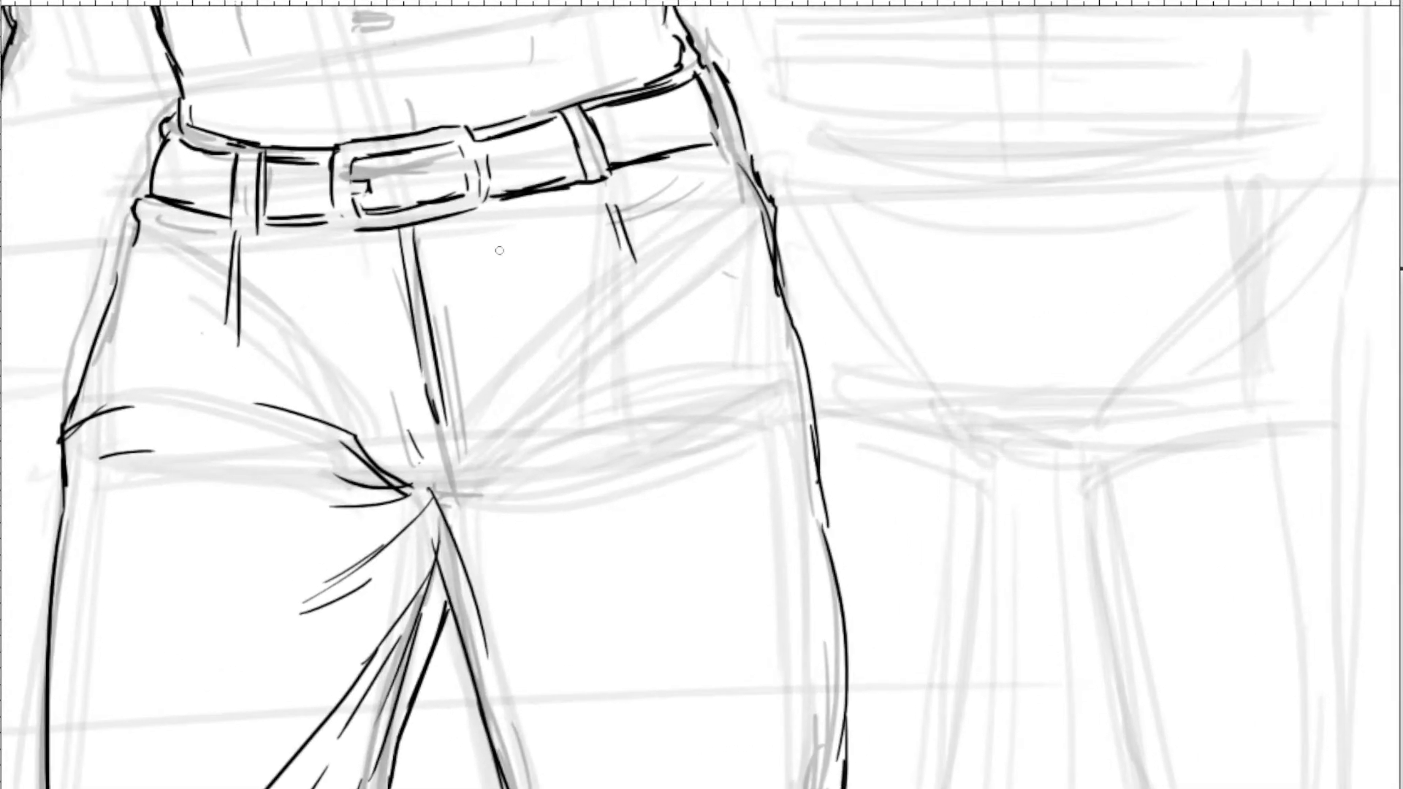
pyautogui.moveTo(529, 418)
pyautogui.mouseDown()
pyautogui.moveTo(595, 374)
pyautogui.moveTo(556, 408)
pyautogui.mouseUp()
pyautogui.moveTo(573, 404)
pyautogui.mouseDown()
pyautogui.moveTo(525, 438)
pyautogui.moveTo(623, 335)
pyautogui.mouseUp()
pyautogui.moveTo(530, 381); pyautogui.dragTo(577, 344)
pyautogui.moveTo(520, 408); pyautogui.dragTo(554, 382)
pyautogui.moveTo(850, 391); pyautogui.dragTo(810, 360)
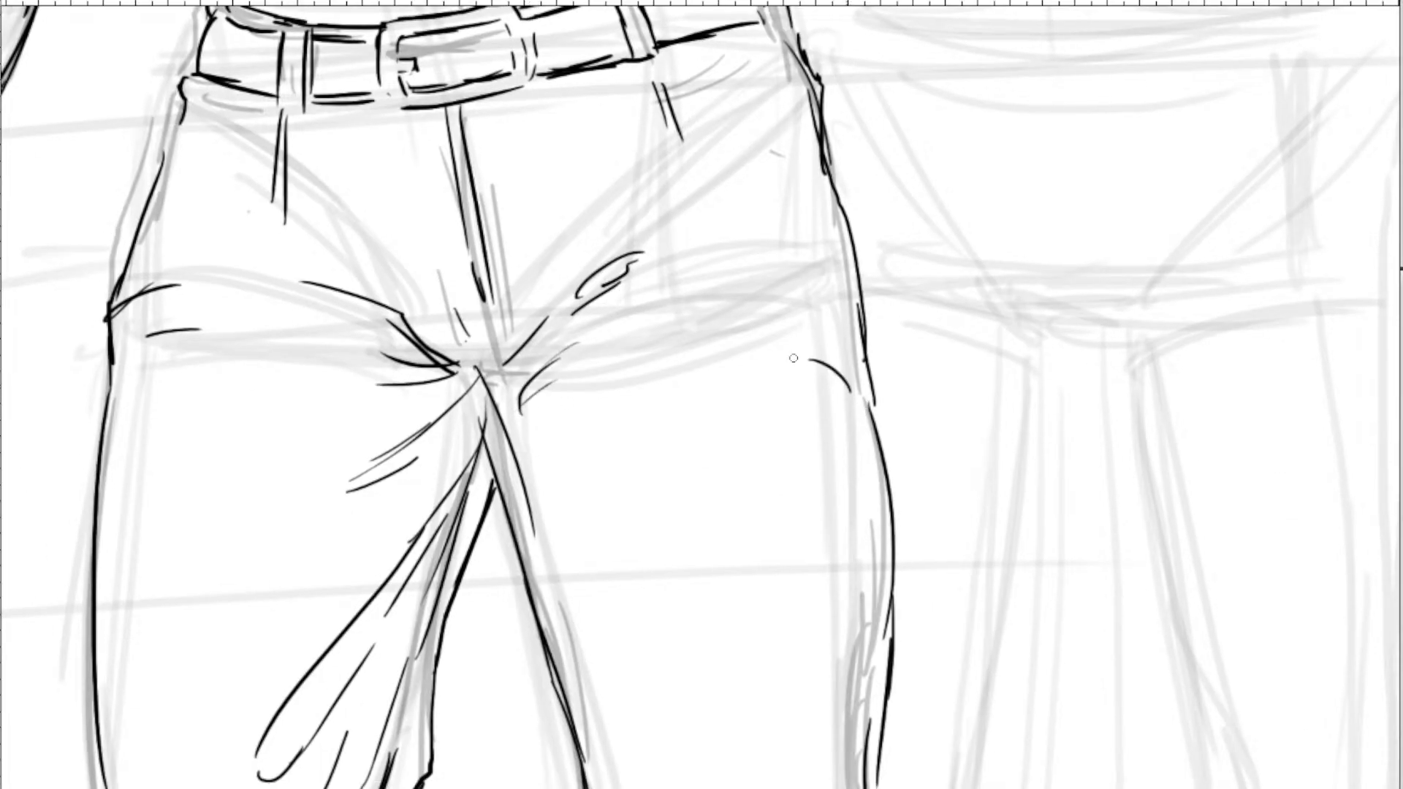
# Ink creases along the second leg's inner contour above the knee and inside its outer contour.
pyautogui.moveTo(741, 404); pyautogui.dragTo(728, 274)
pyautogui.moveTo(622, 465); pyautogui.dragTo(583, 342)
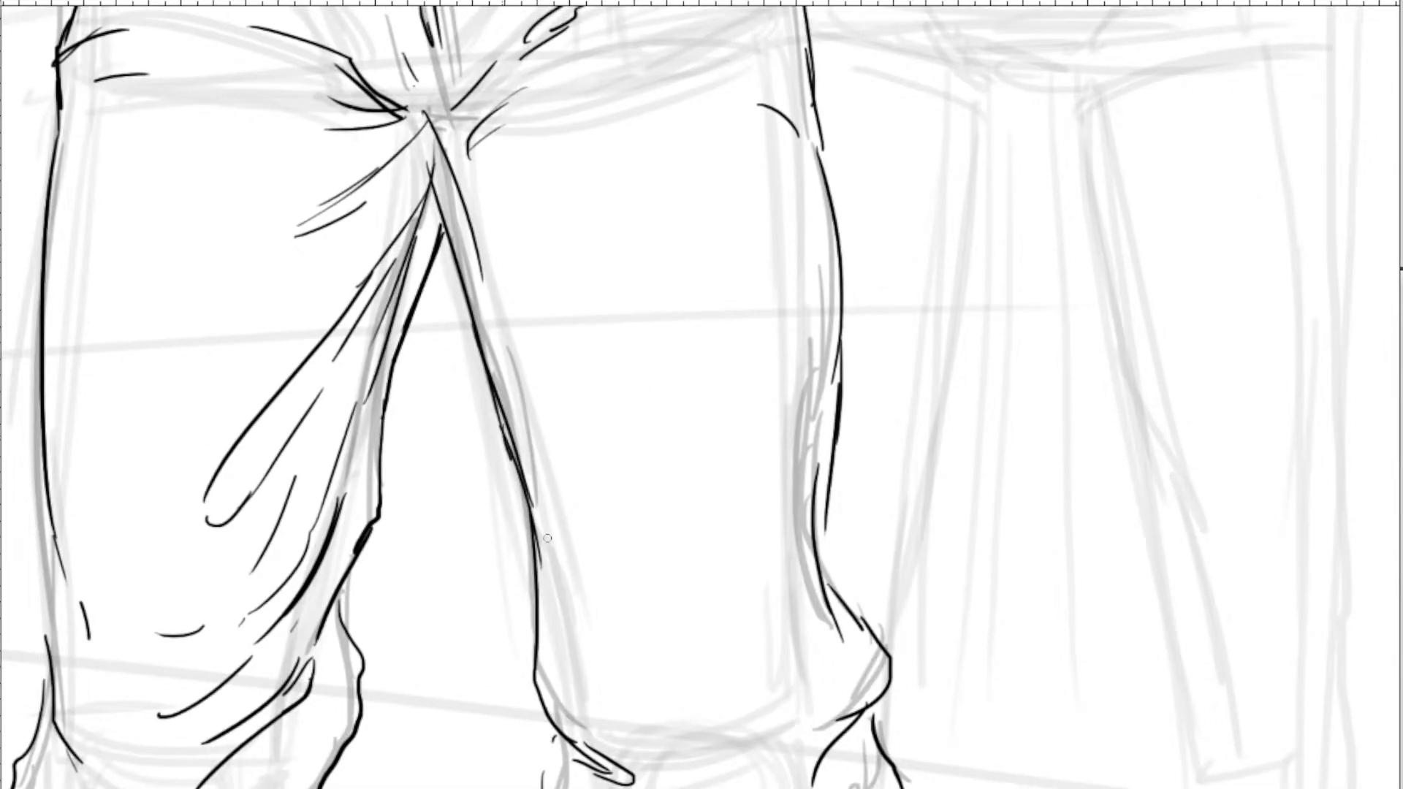
pyautogui.moveTo(508, 456); pyautogui.dragTo(581, 606)
pyautogui.moveTo(821, 365); pyautogui.dragTo(807, 507)
pyautogui.moveTo(818, 442); pyautogui.dragTo(792, 563)
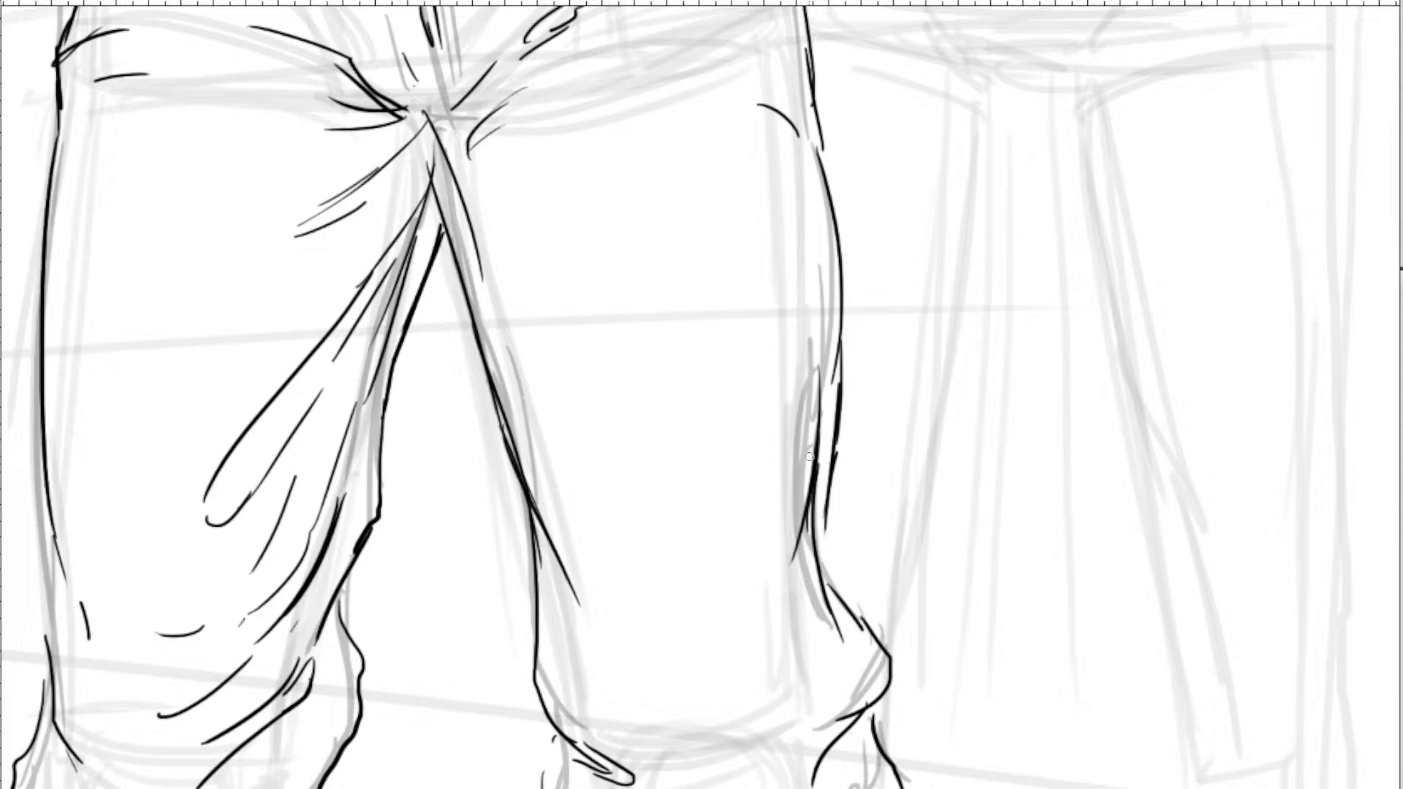
pyautogui.moveTo(805, 275); pyautogui.dragTo(813, 363)
# Ink the barbed wire leading into the shirtless man's raised fist and along his forearm to a barb near the elbow.
pyautogui.scroll(-4, 741, 349)
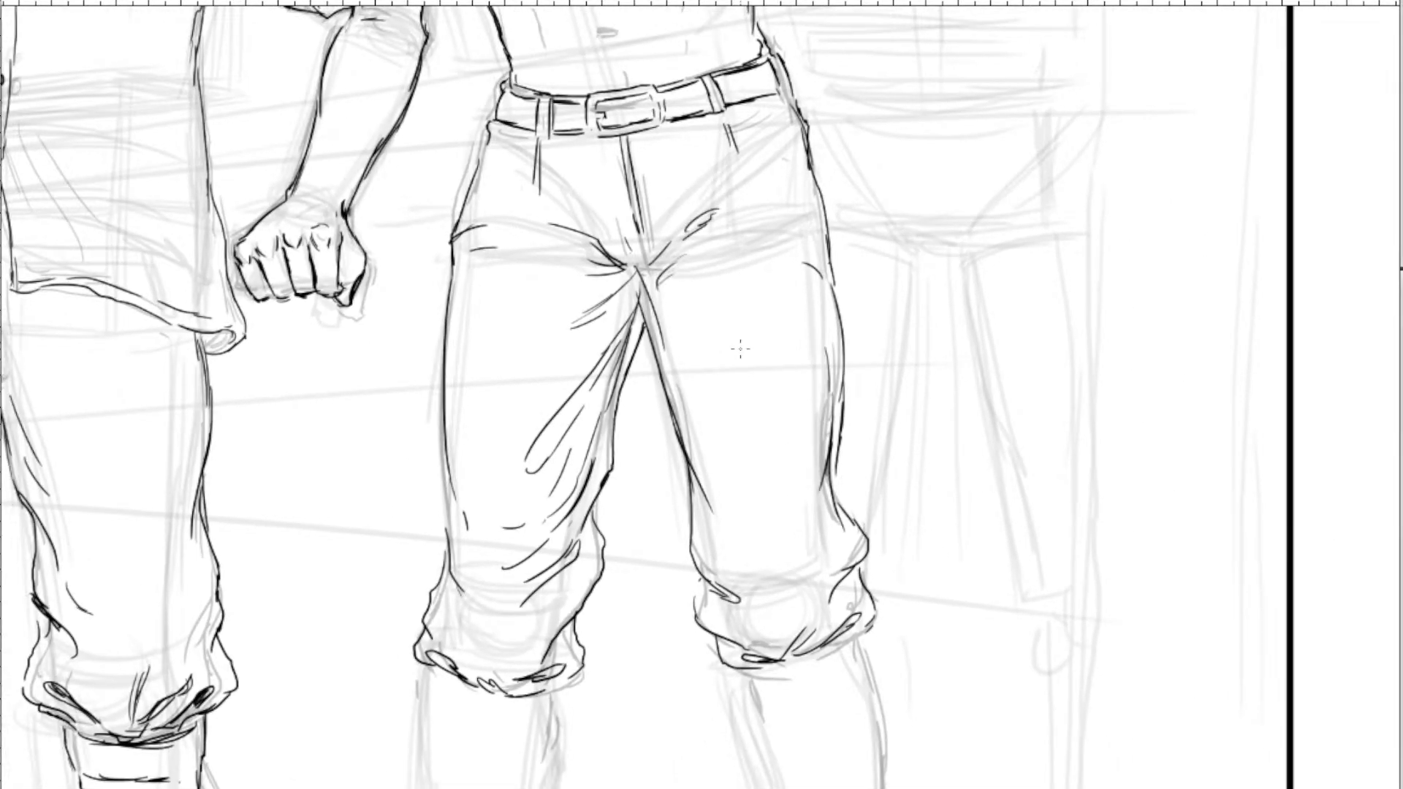
pyautogui.moveTo(852, 378); pyautogui.dragTo(804, 431)
pyautogui.scroll(2, 803, 427)
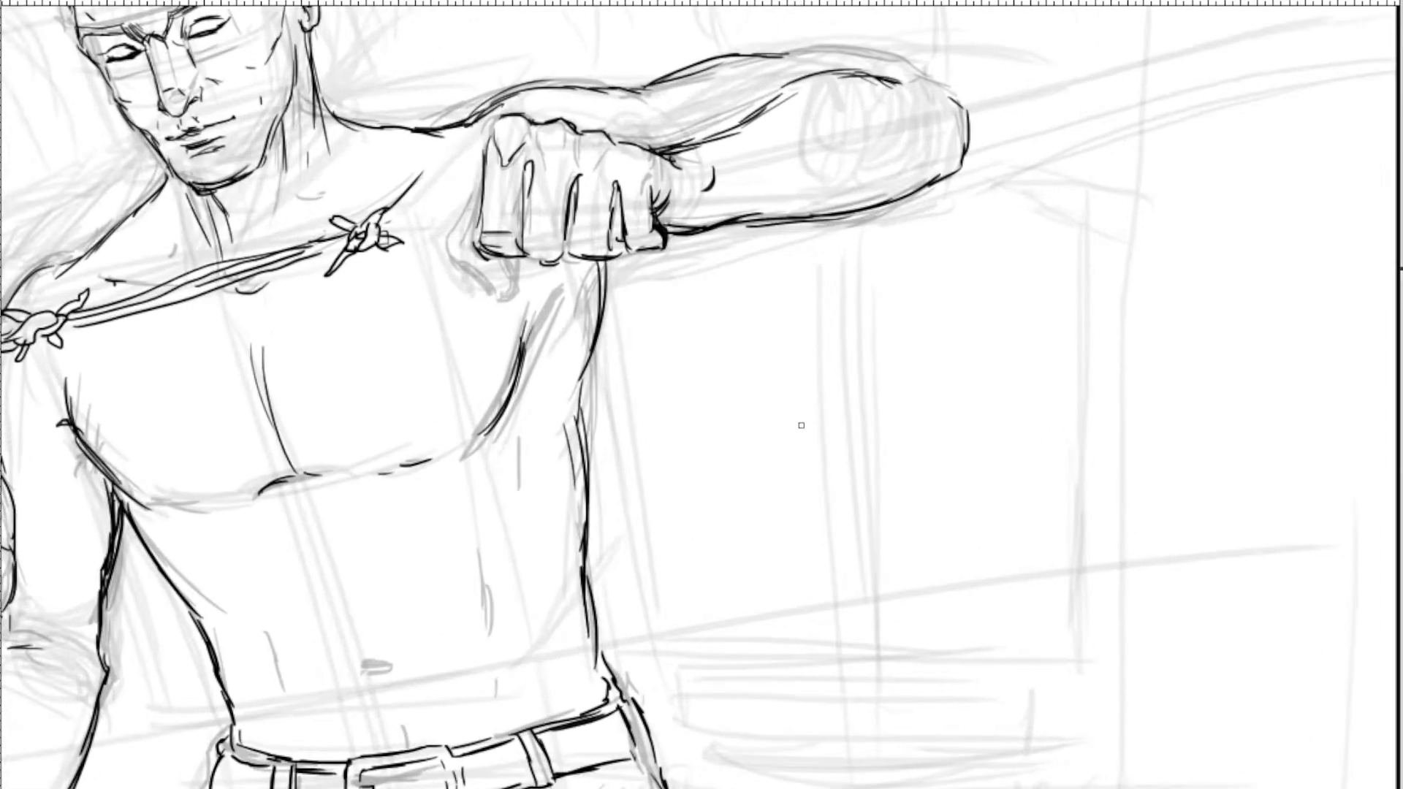
pyautogui.moveTo(802, 225)
pyautogui.mouseDown()
pyautogui.moveTo(799, 347)
pyautogui.moveTo(720, 427)
pyautogui.mouseUp()
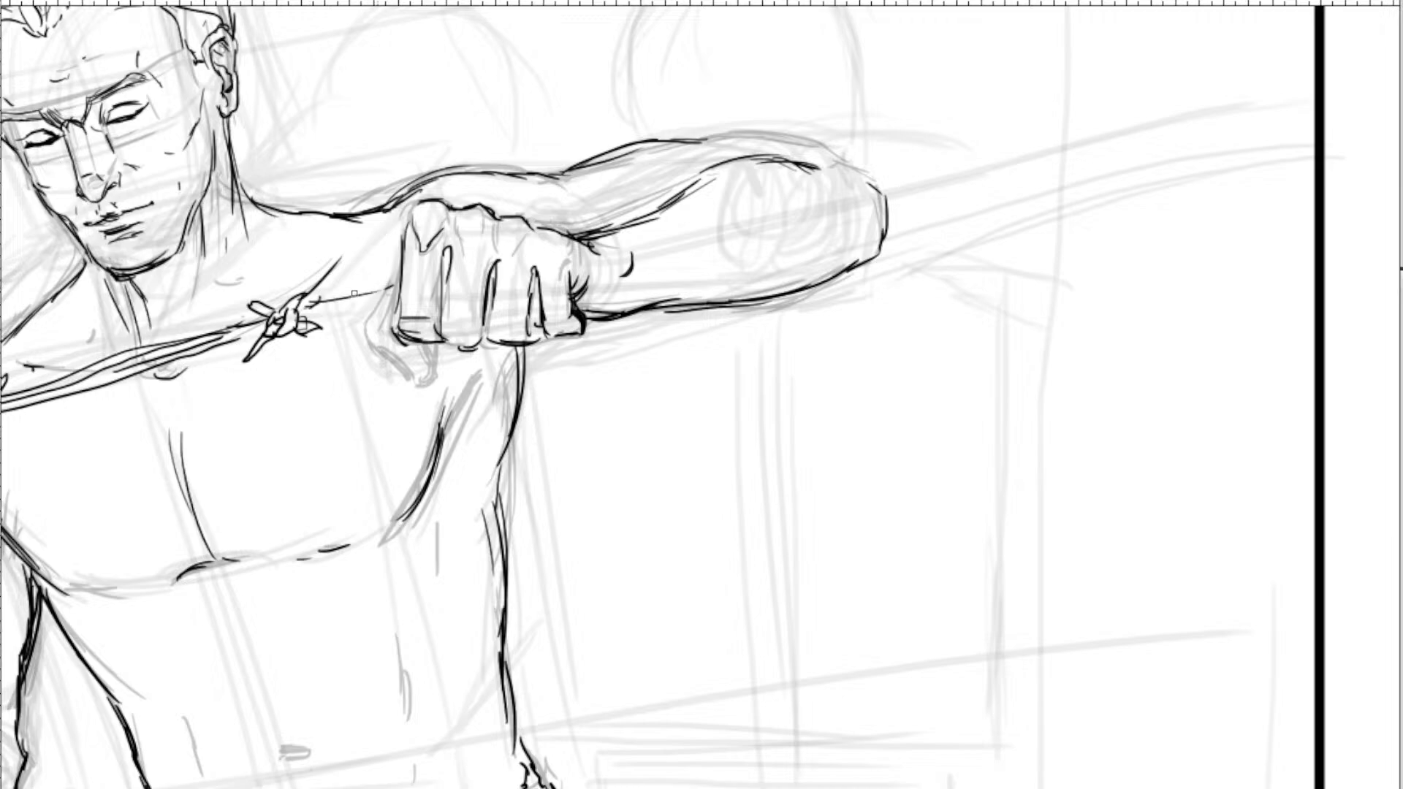
pyautogui.moveTo(319, 300)
pyautogui.mouseDown()
pyautogui.moveTo(375, 290)
pyautogui.moveTo(364, 309)
pyautogui.mouseUp()
pyautogui.moveTo(591, 275); pyautogui.dragTo(812, 207)
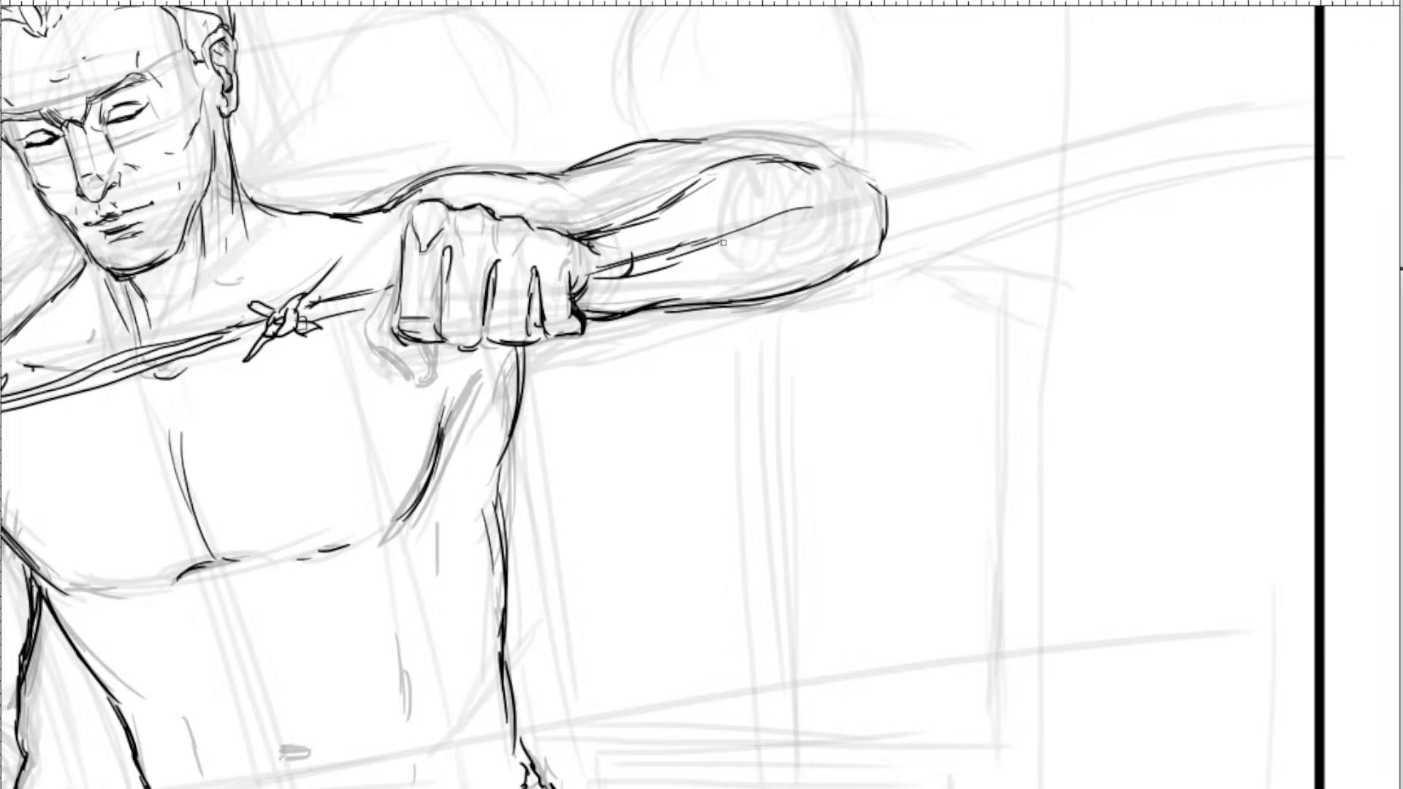
pyautogui.moveTo(721, 245); pyautogui.dragTo(811, 207)
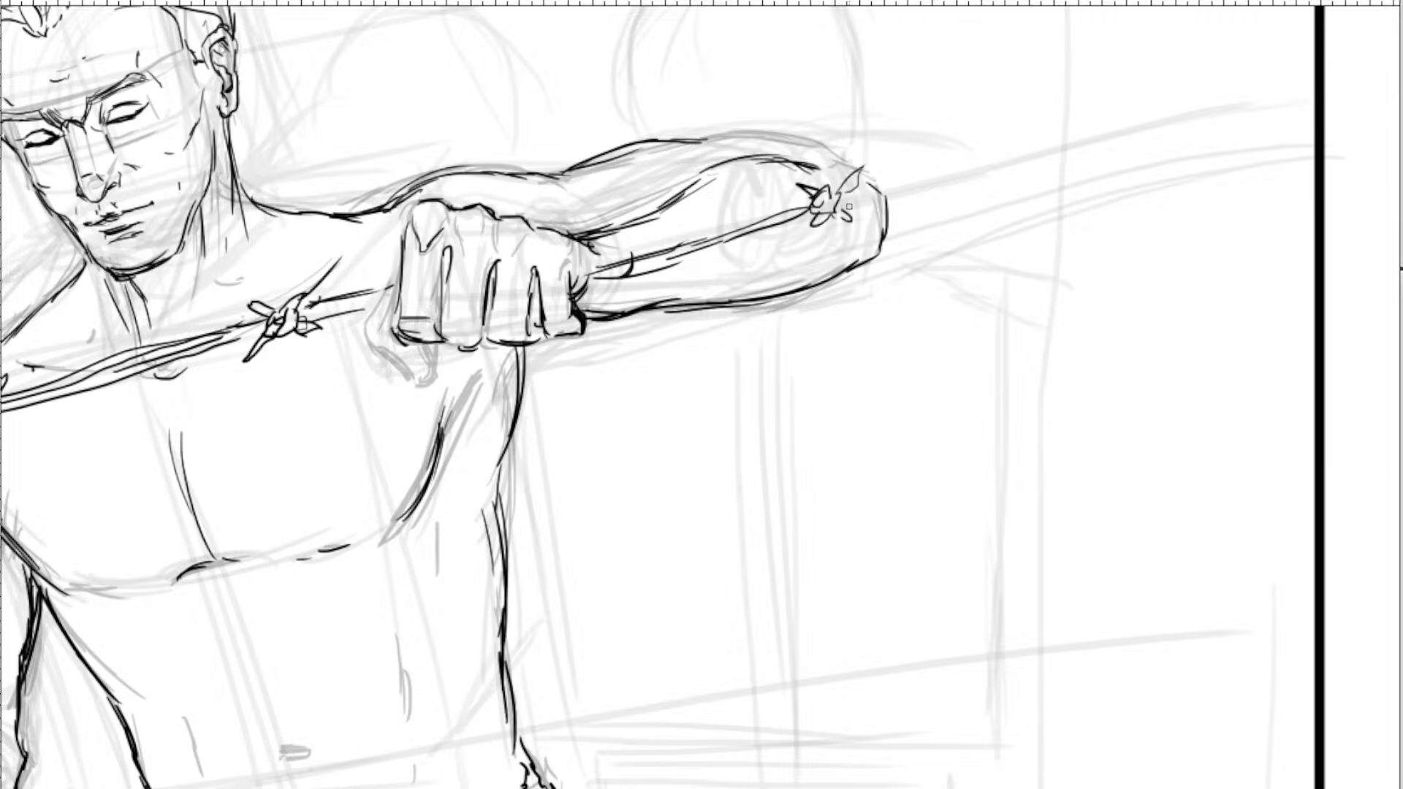
# Ink the twisted wire from the elbow barb to the panel border, with another barb near the border.
pyautogui.moveTo(1017, 196); pyautogui.dragTo(843, 298)
pyautogui.moveTo(686, 285); pyautogui.dragTo(1014, 188)
pyautogui.moveTo(697, 293)
pyautogui.mouseDown()
pyautogui.moveTo(1024, 189)
pyautogui.moveTo(783, 281)
pyautogui.moveTo(673, 307)
pyautogui.moveTo(1051, 192)
pyautogui.moveTo(1046, 175)
pyautogui.moveTo(1080, 149)
pyautogui.moveTo(1068, 176)
pyautogui.moveTo(1087, 186)
pyautogui.moveTo(1034, 181)
pyautogui.moveTo(1125, 162)
pyautogui.mouseUp()
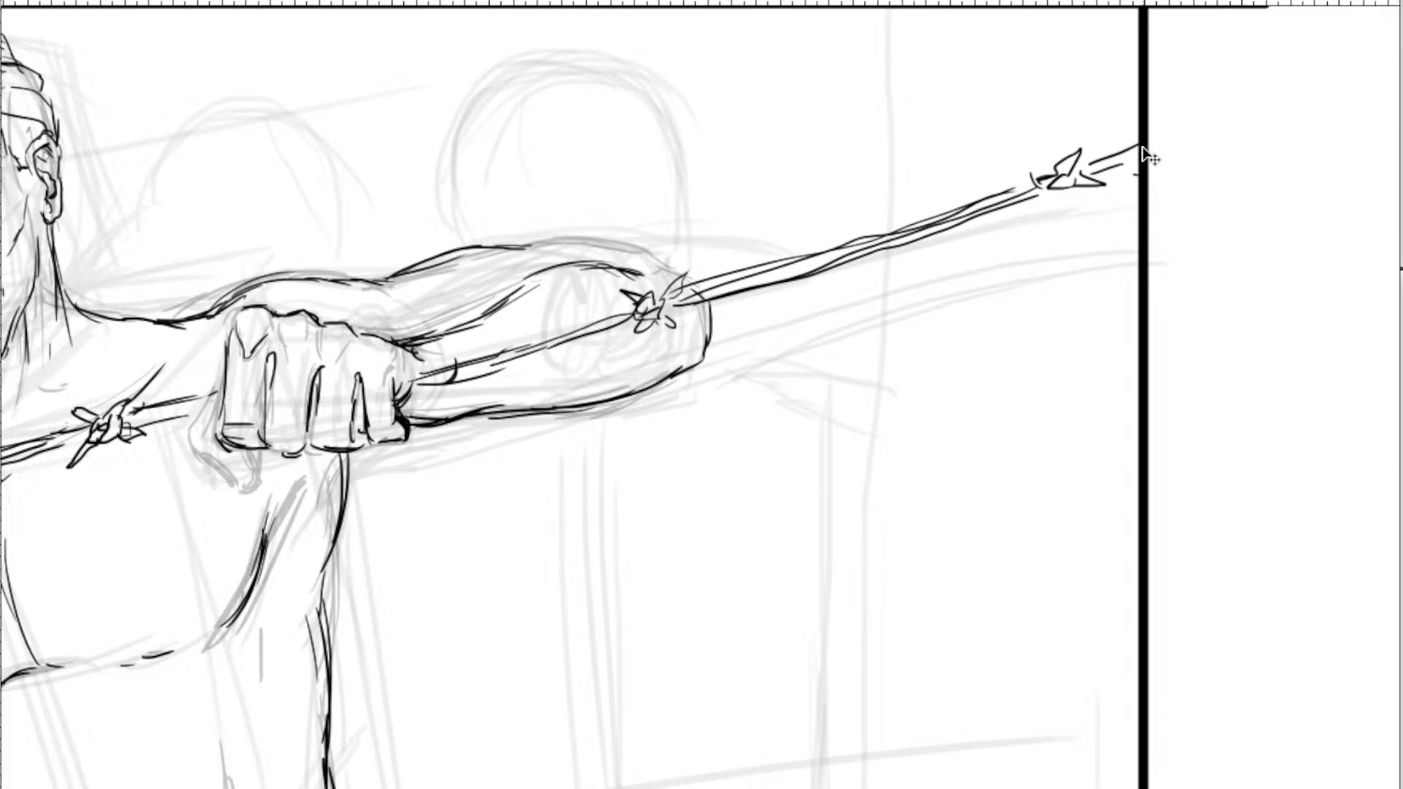
# Ink the shirtless man's navel and the short muscle lines across his abdomen and ribs.
pyautogui.hotkey('ctrl', '-')
pyautogui.hotkey('ctrl', '-')
pyautogui.hotkey('ctrl', '-')
pyautogui.hotkey('ctrl', '-')
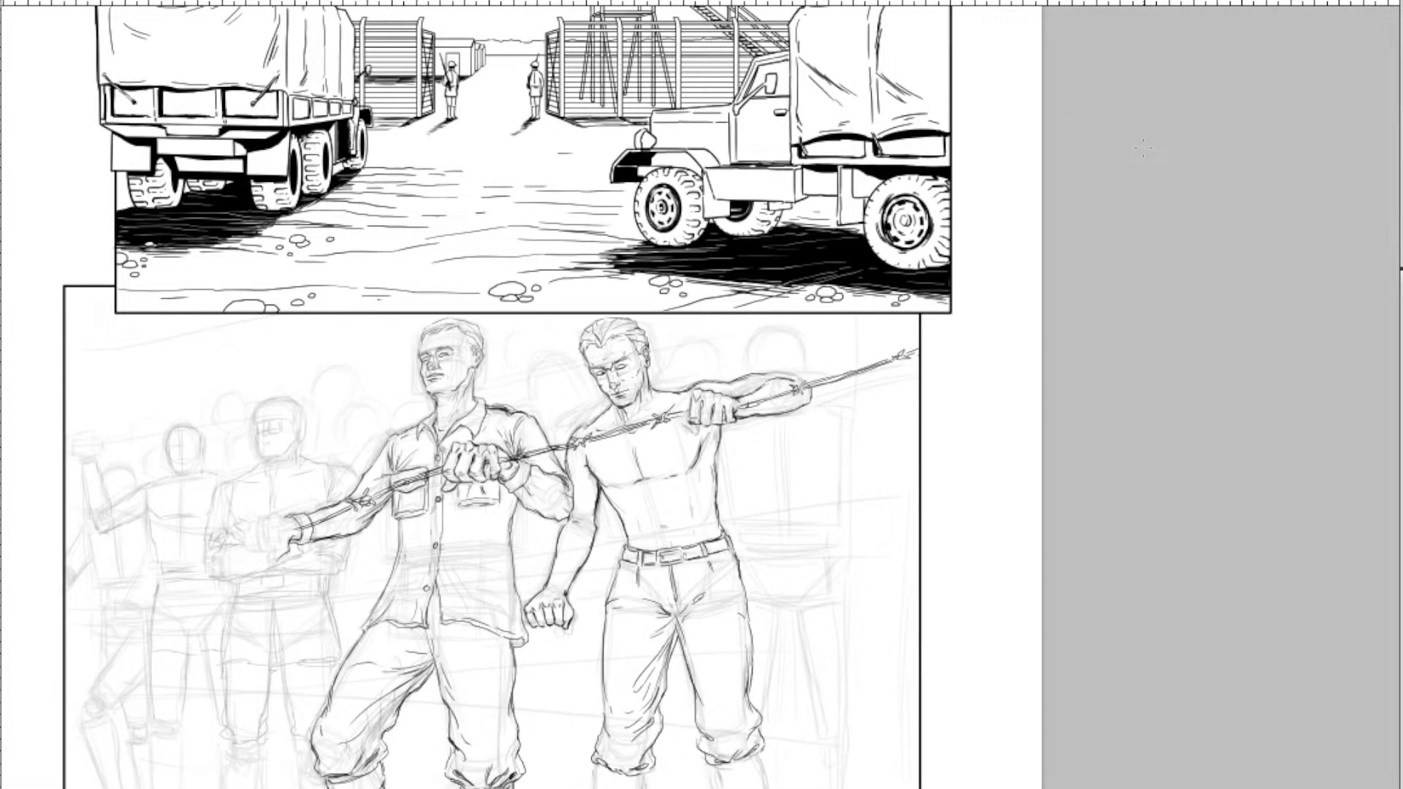
pyautogui.moveTo(745, 358); pyautogui.dragTo(798, 462)
pyautogui.moveTo(665, 529)
pyautogui.mouseDown()
pyautogui.moveTo(841, 349)
pyautogui.moveTo(836, 326)
pyautogui.moveTo(826, 341)
pyautogui.mouseUp()
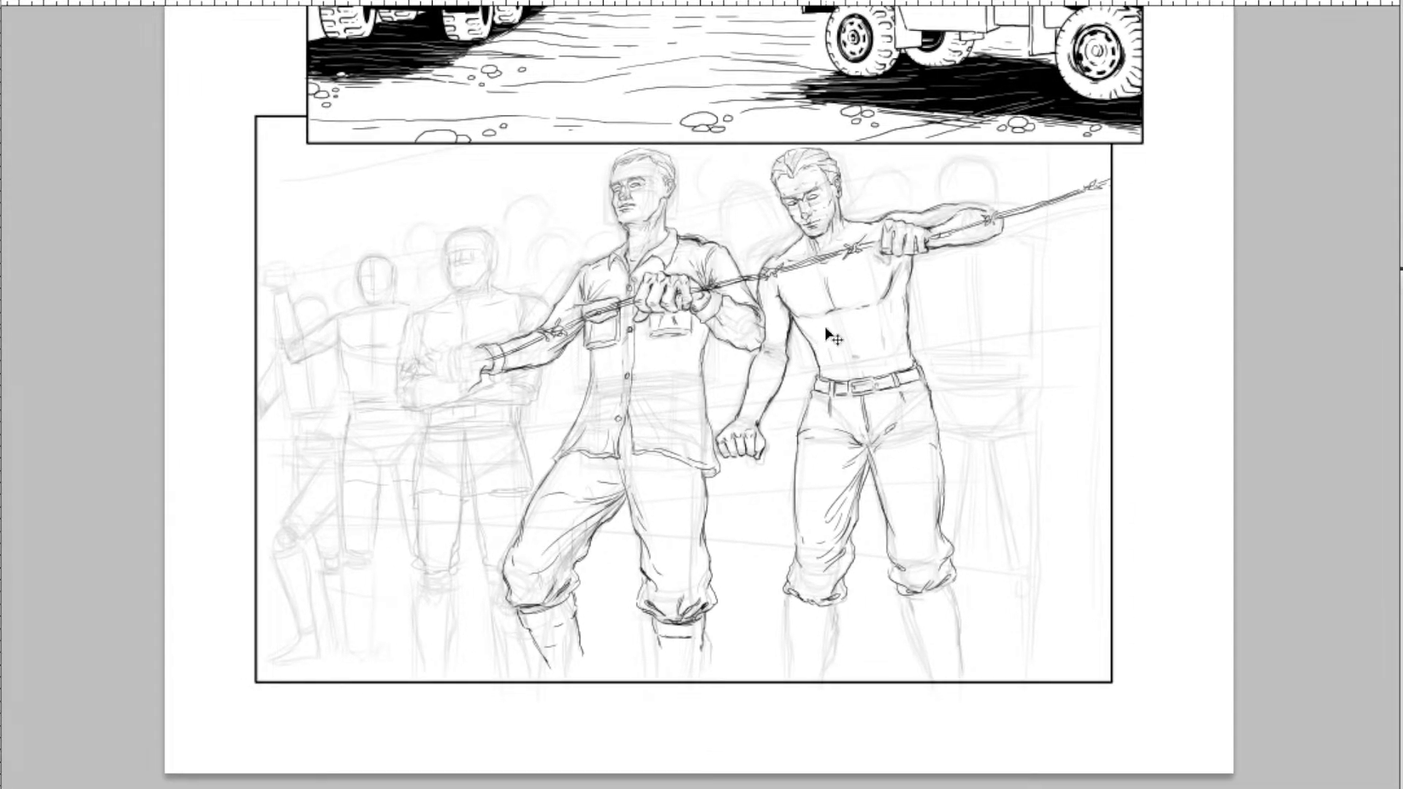
pyautogui.scroll(8, 827, 335)
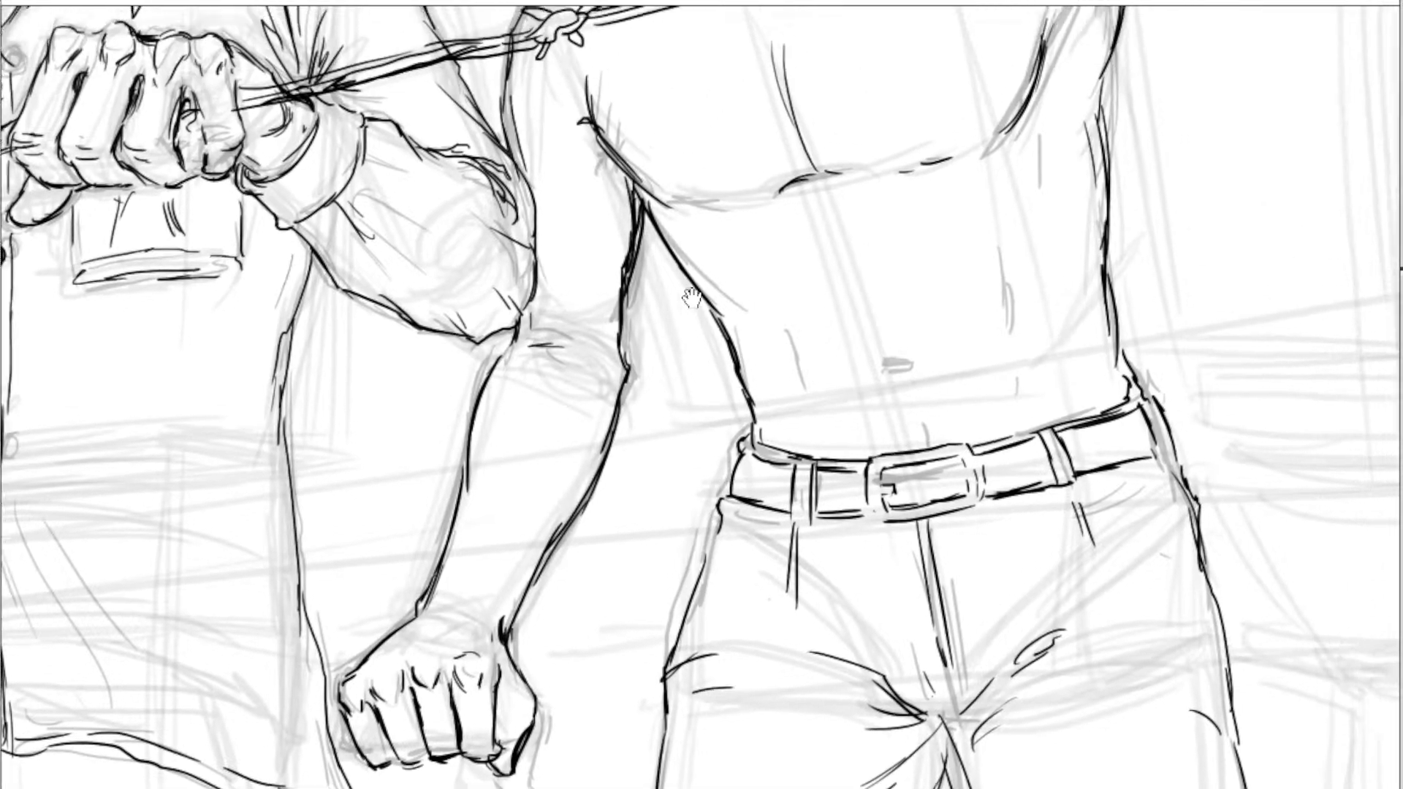
pyautogui.moveTo(779, 322); pyautogui.dragTo(802, 383)
pyautogui.moveTo(995, 285); pyautogui.dragTo(1017, 352)
pyautogui.moveTo(1024, 406); pyautogui.dragTo(1026, 421)
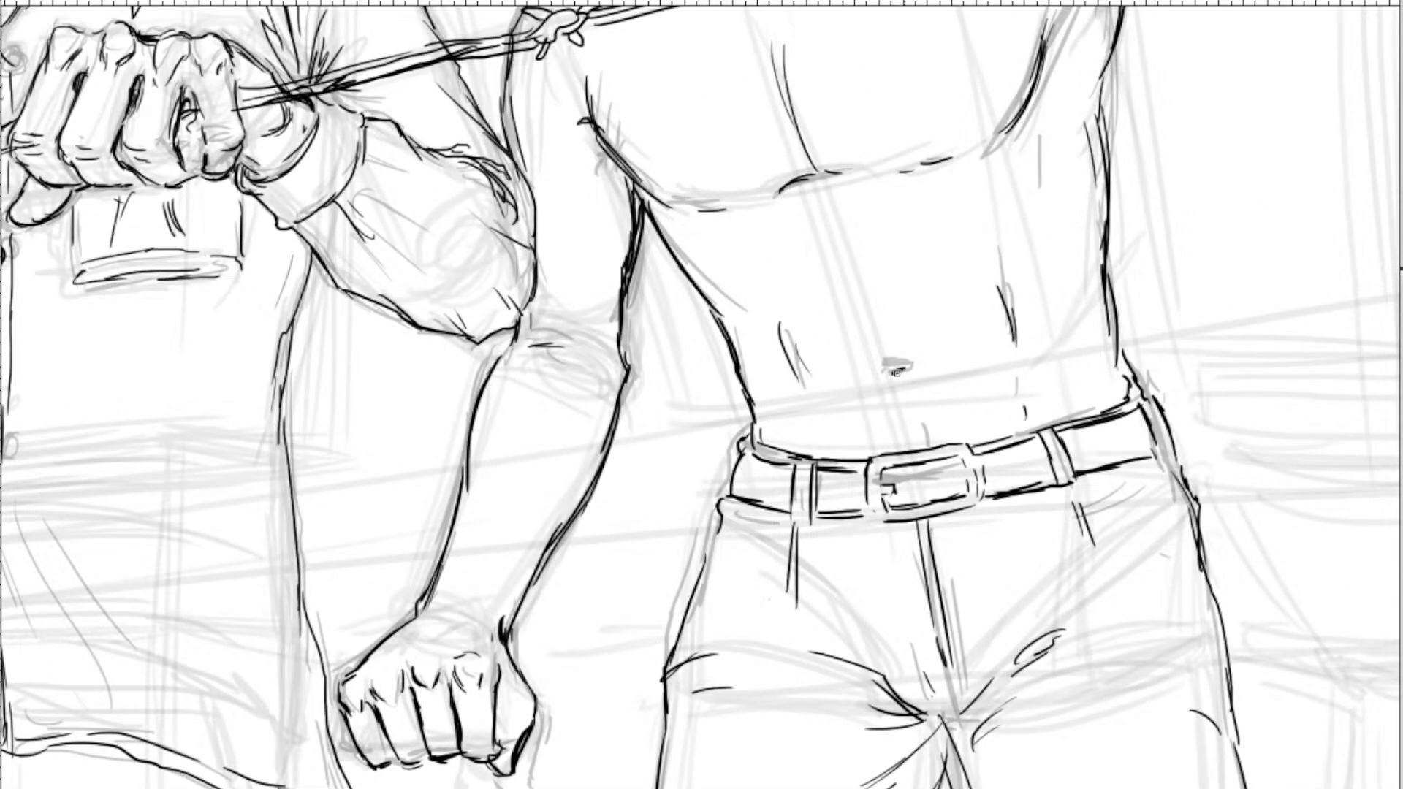
pyautogui.moveTo(811, 407); pyautogui.dragTo(822, 442)
pyautogui.moveTo(1030, 165); pyautogui.dragTo(1032, 205)
# Ink the nose bridge on the sketched face of the man standing behind the shirted man's outstretched arm.
pyautogui.moveTo(583, 431); pyautogui.dragTo(868, 451)
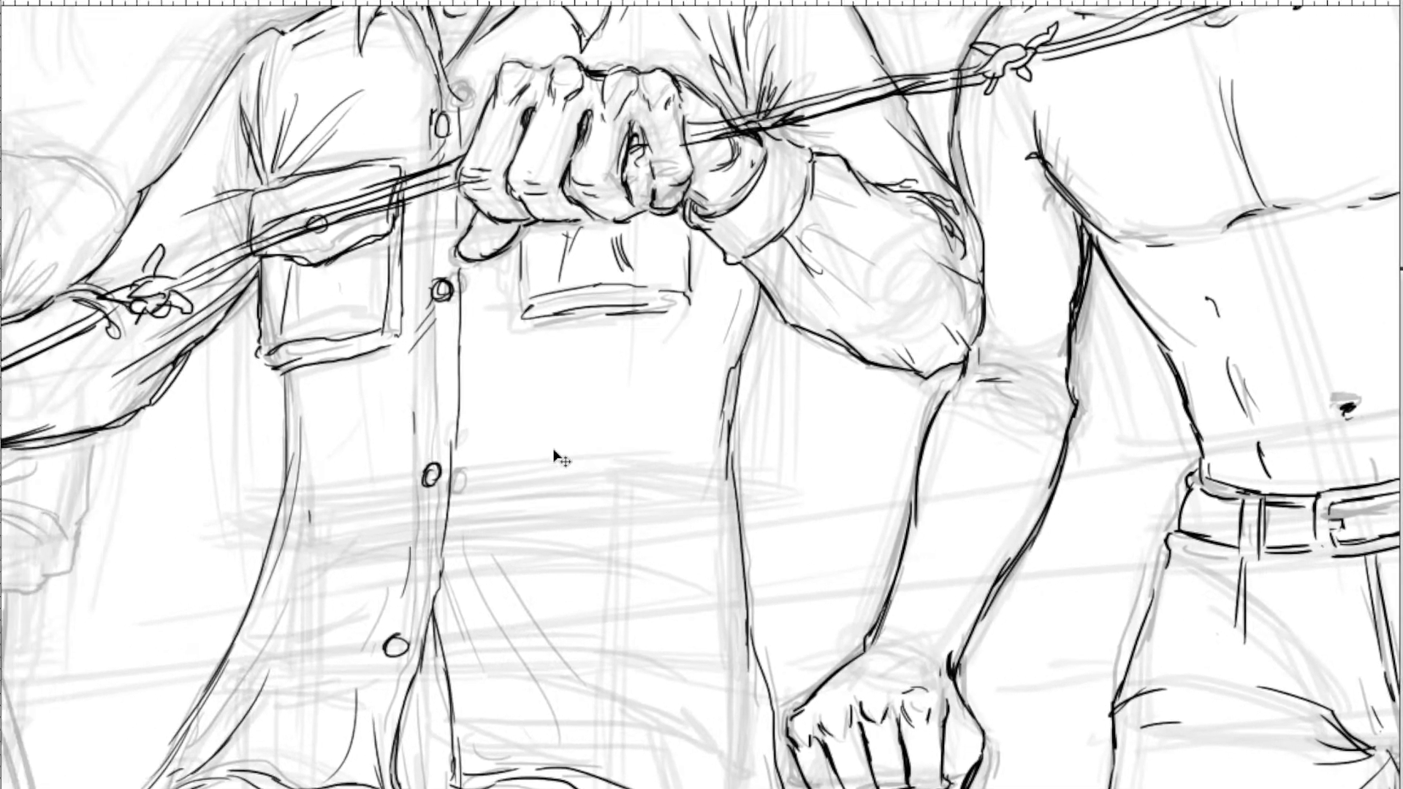
pyautogui.hotkey('ctrl', '-')
pyautogui.hotkey('ctrl', '-')
pyautogui.scroll(-2, 556, 457)
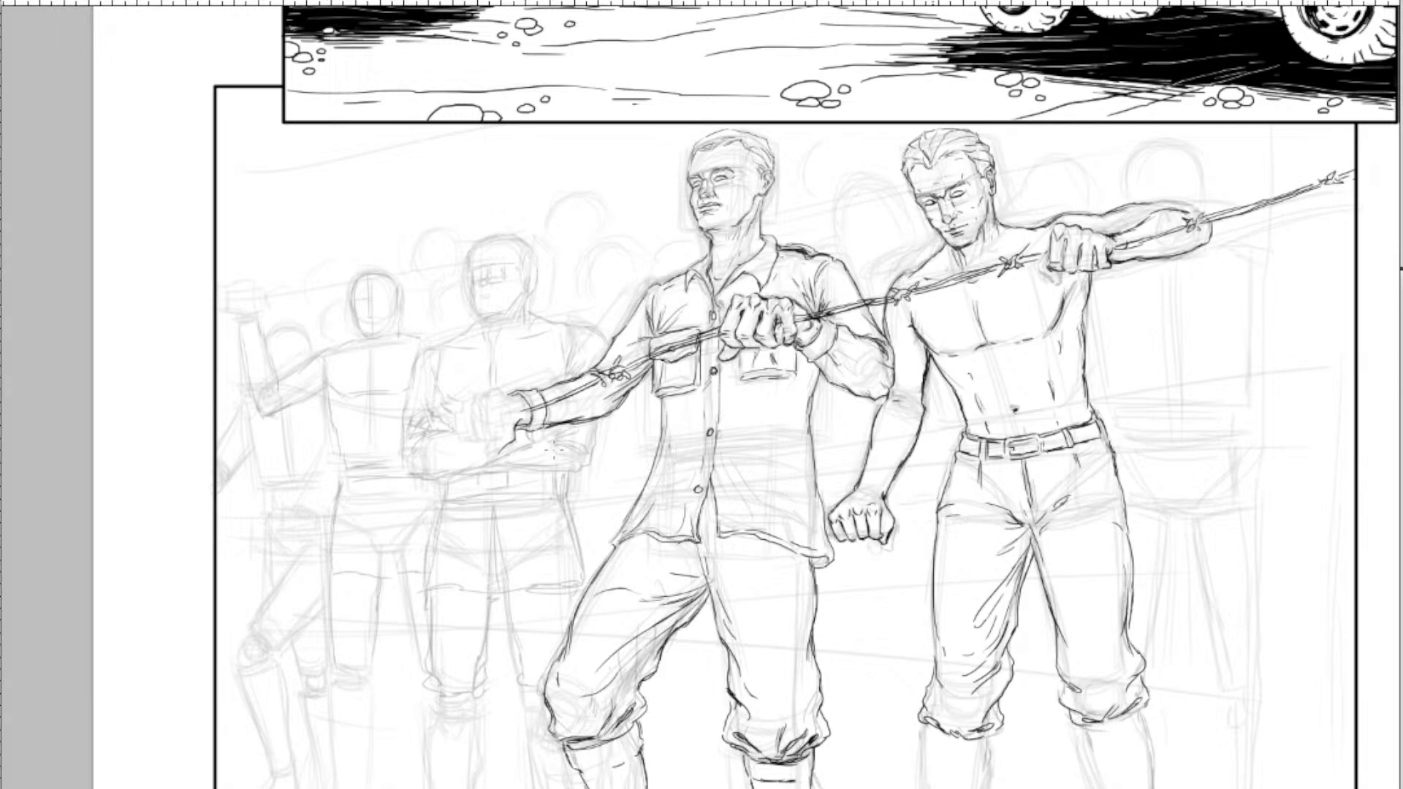
pyautogui.scroll(5, 555, 453)
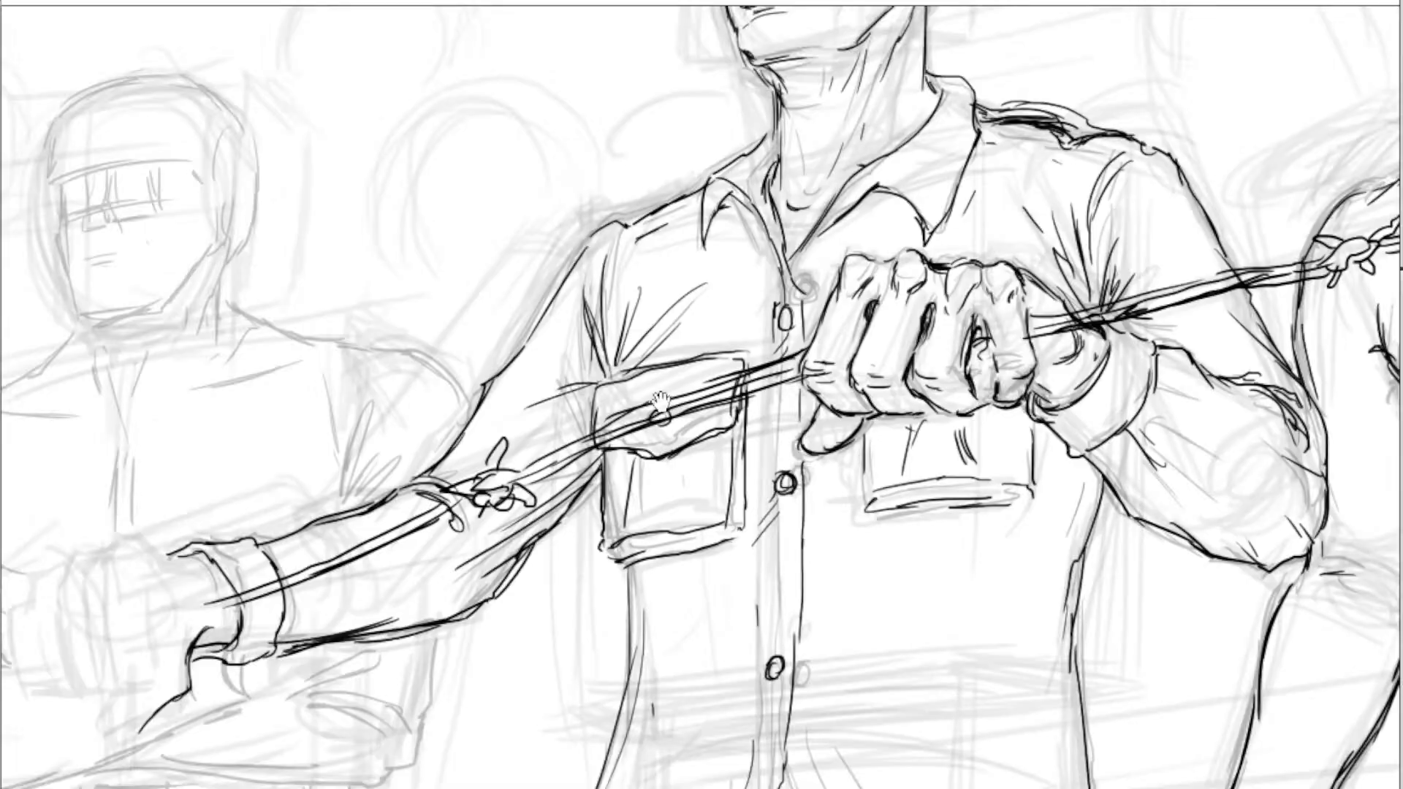
pyautogui.moveTo(453, 242); pyautogui.dragTo(795, 281)
pyautogui.hotkey('ctrl', '+')
pyautogui.moveTo(416, 180); pyautogui.dragTo(595, 333)
pyautogui.hotkey('ctrl', '+')
pyautogui.hscroll(-3, 593, 333)
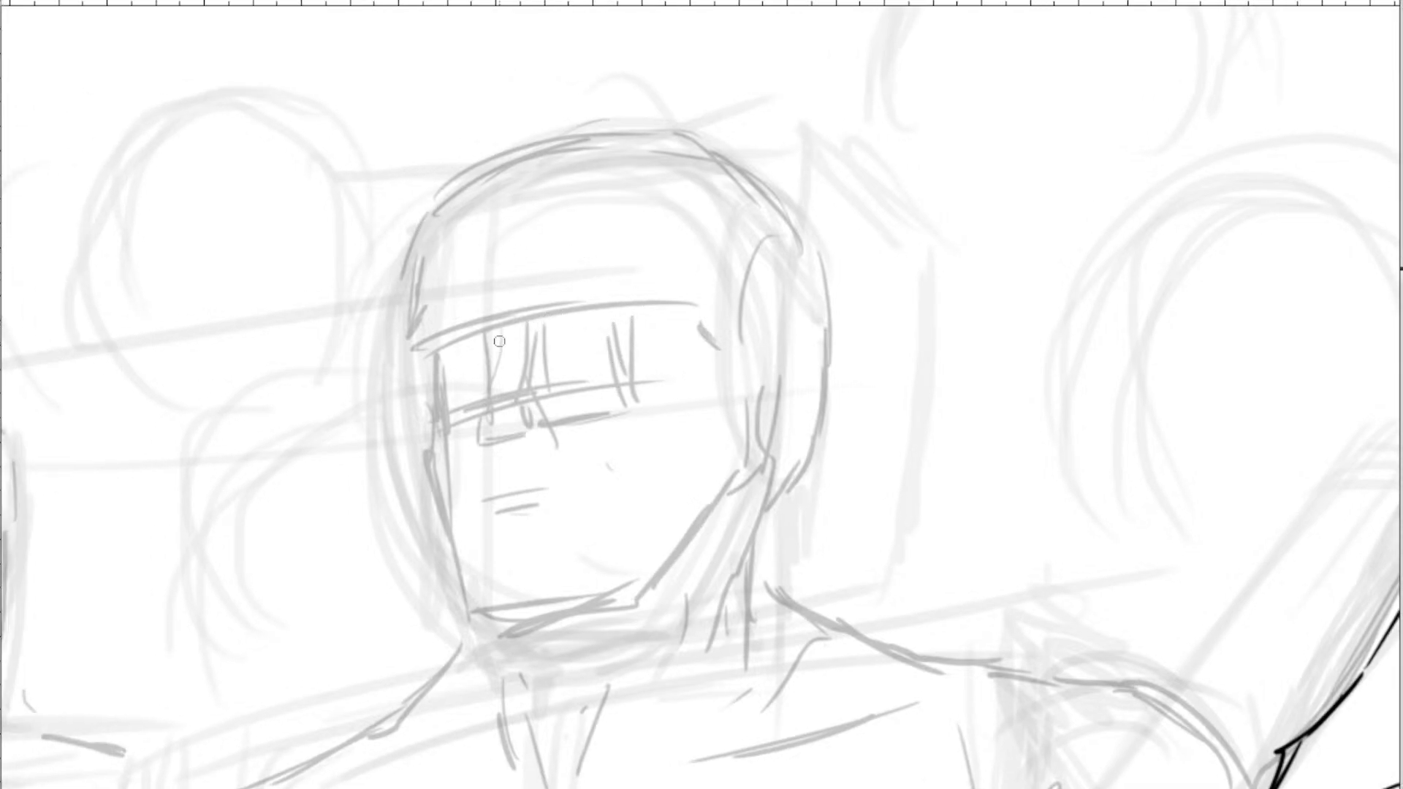
pyautogui.moveTo(509, 330); pyautogui.dragTo(478, 415)
pyautogui.hotkey('ctrl', '+')
pyautogui.moveTo(548, 329); pyautogui.dragTo(892, 313)
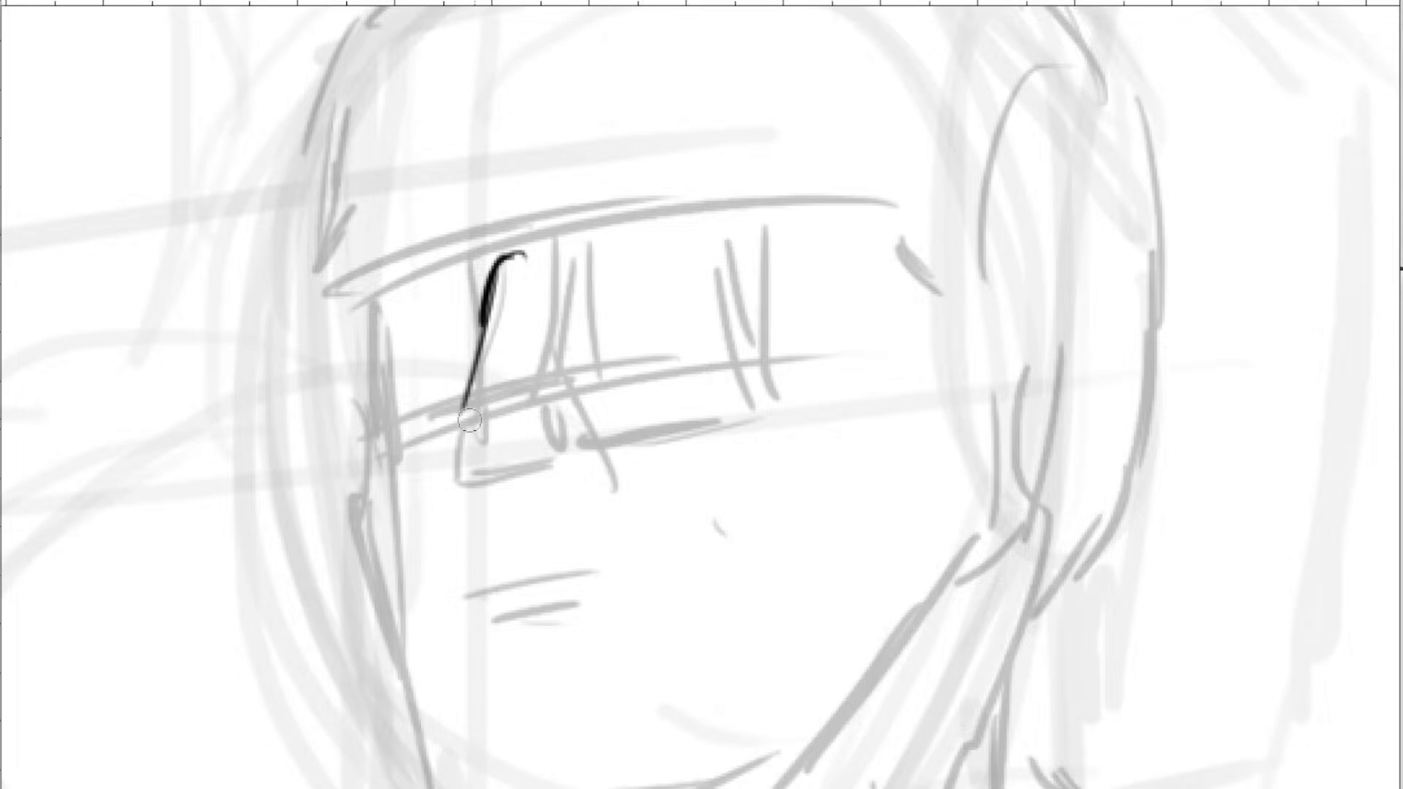
# Ink the tip and nostril of the nose, undoing the misplaced strokes at the tip.
pyautogui.moveTo(458, 417)
pyautogui.mouseDown()
pyautogui.moveTo(522, 398)
pyautogui.moveTo(568, 462)
pyautogui.mouseUp()
pyautogui.hotkey('ctrl', 'z')
pyautogui.hotkey('ctrl', 'z')
pyautogui.hotkey('ctrl', 'z')
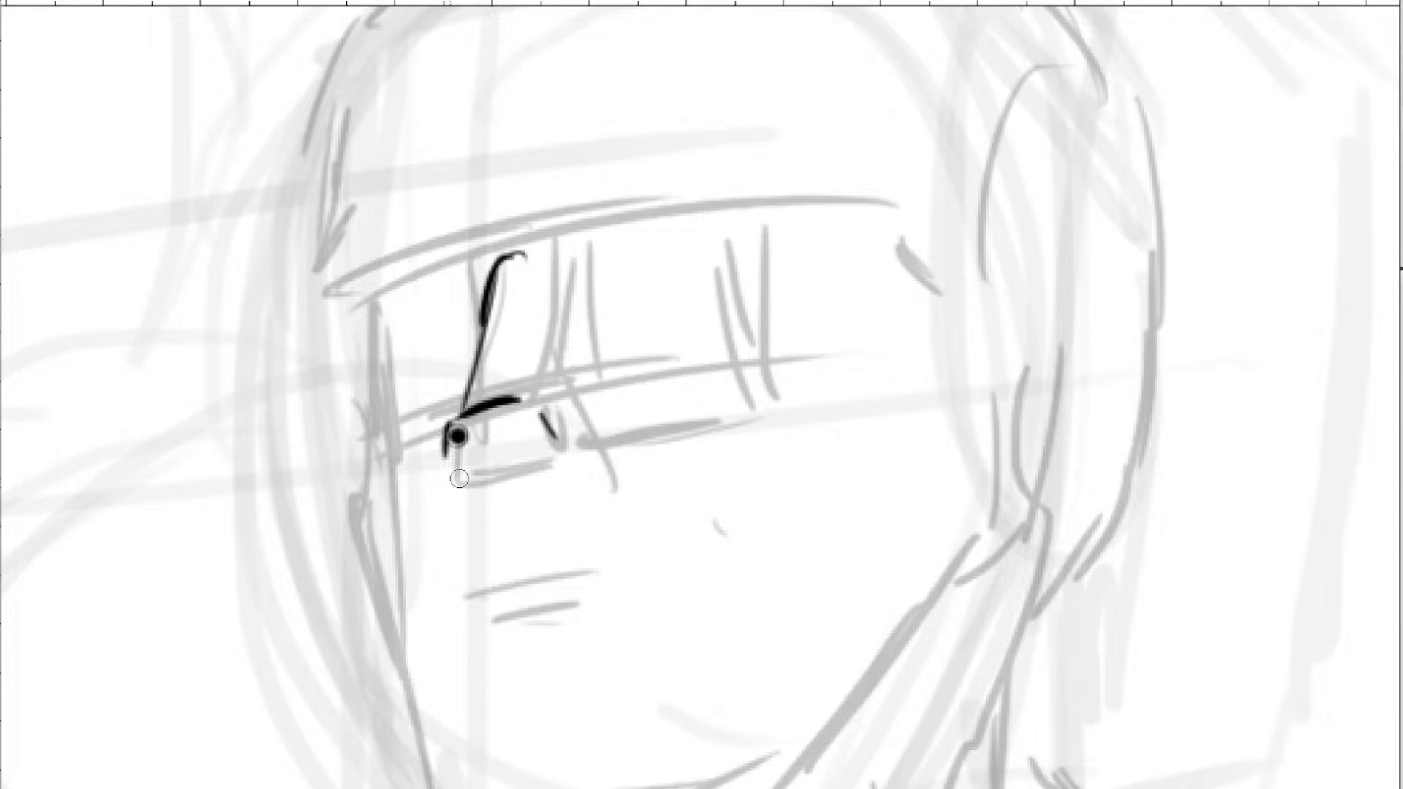
pyautogui.hotkey('ctrl', 'z')
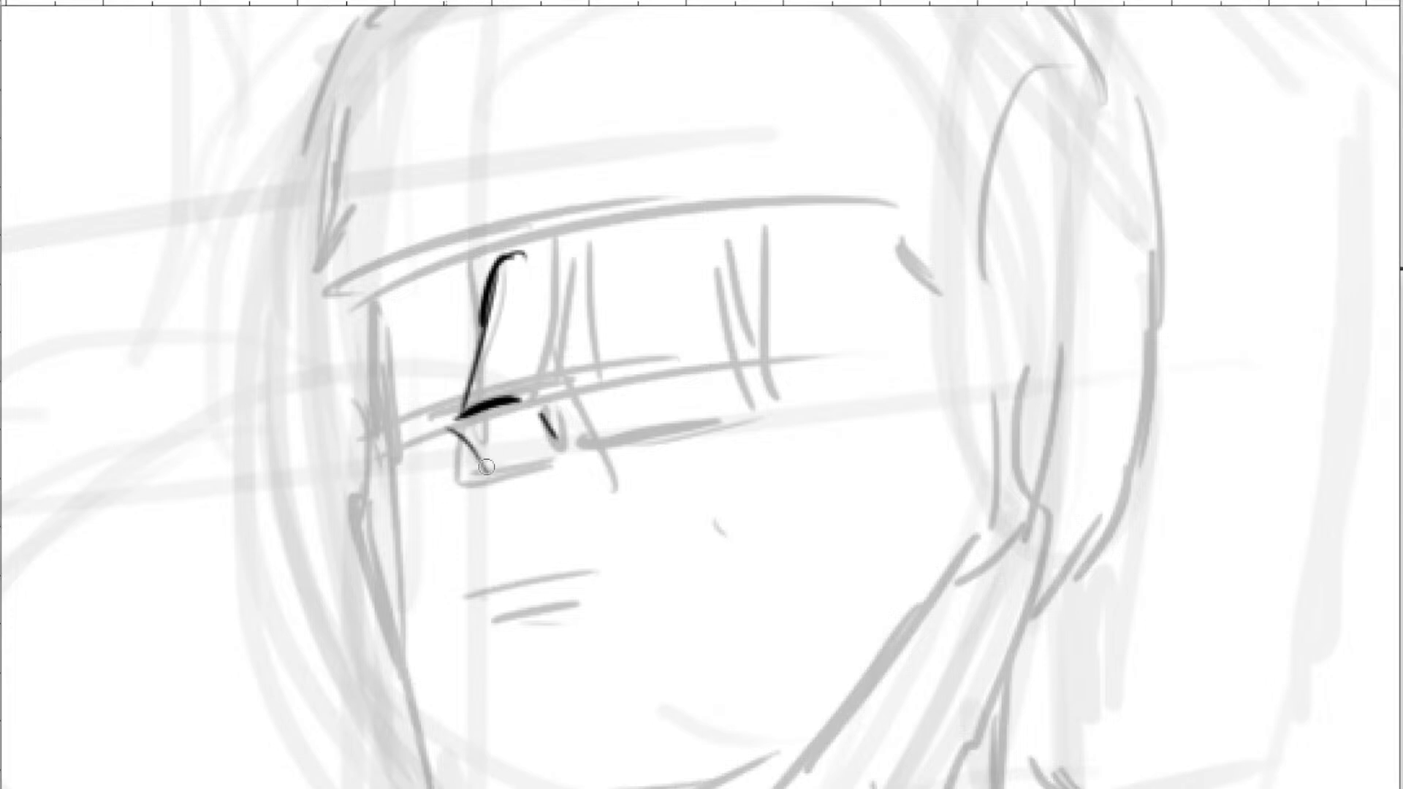
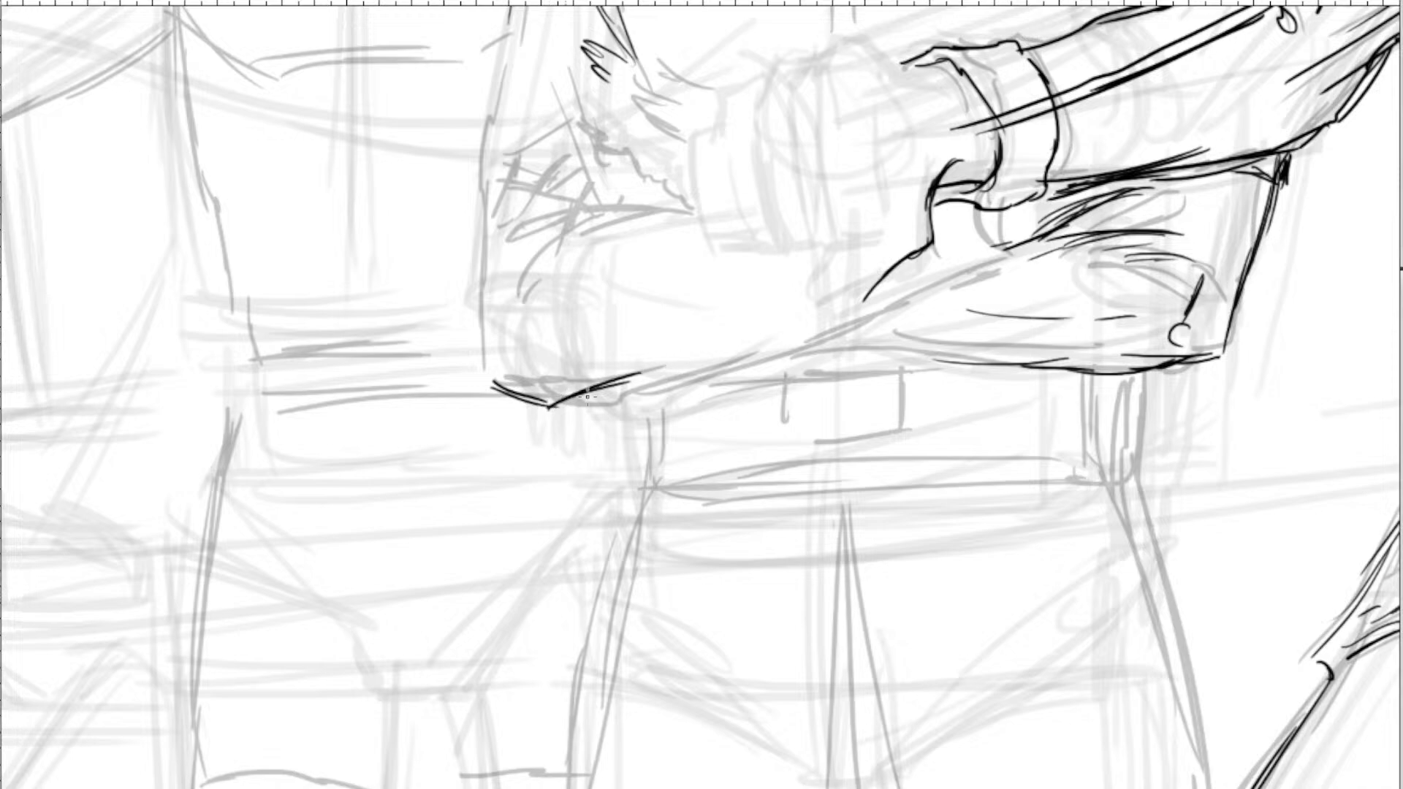
# Ink the lower contour of the front crossed forearm from the elbow toward the wrist and the crease above it.
pyautogui.moveTo(579, 398)
pyautogui.mouseDown()
pyautogui.moveTo(720, 381)
pyautogui.moveTo(755, 353)
pyautogui.mouseUp()
pyautogui.moveTo(687, 383); pyautogui.dragTo(833, 303)
pyautogui.moveTo(738, 363); pyautogui.dragTo(860, 292)
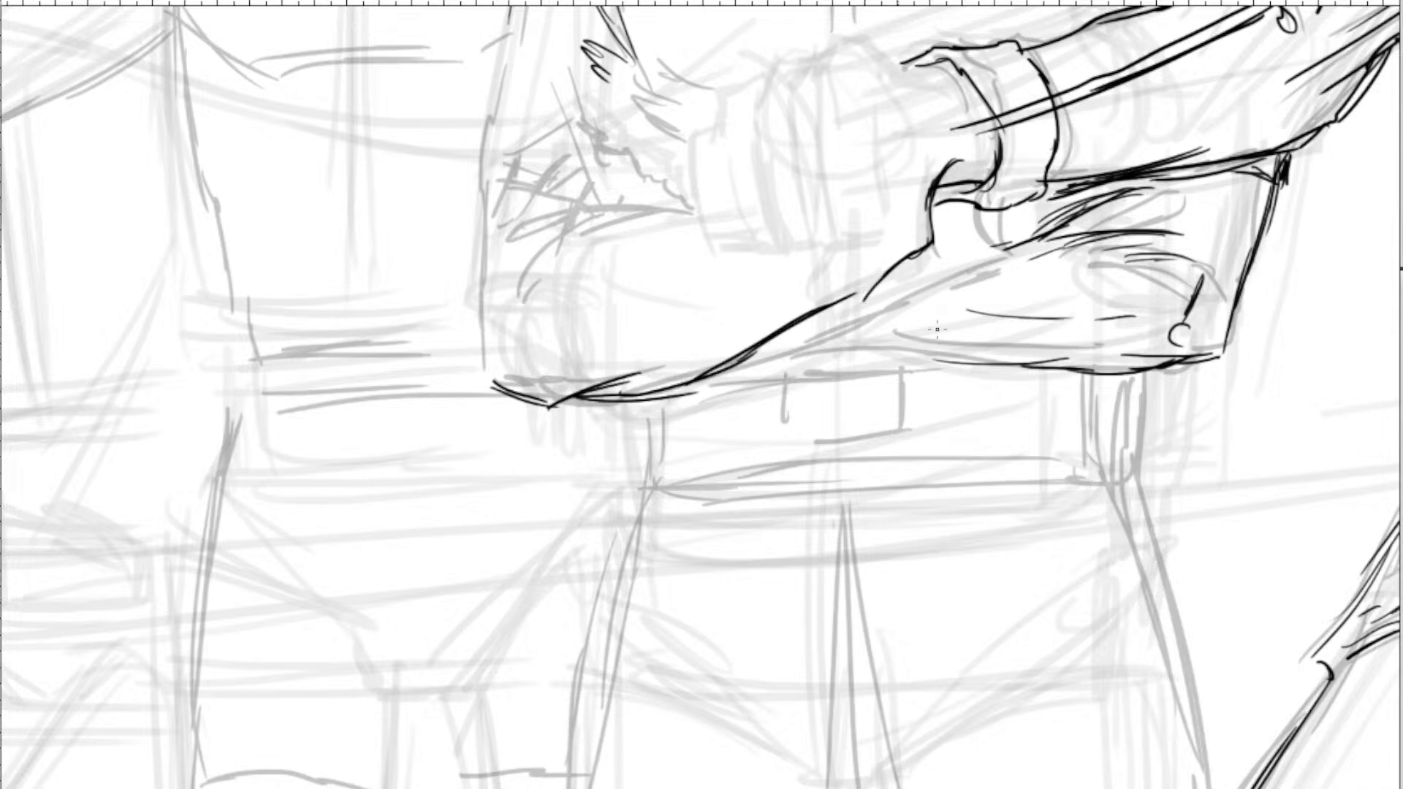
pyautogui.moveTo(1006, 343); pyautogui.dragTo(945, 358)
pyautogui.moveTo(544, 222)
pyautogui.mouseDown()
pyautogui.moveTo(686, 205)
pyautogui.moveTo(557, 253)
pyautogui.moveTo(654, 214)
pyautogui.moveTo(549, 237)
pyautogui.mouseUp()
pyautogui.moveTo(656, 214); pyautogui.dragTo(583, 241)
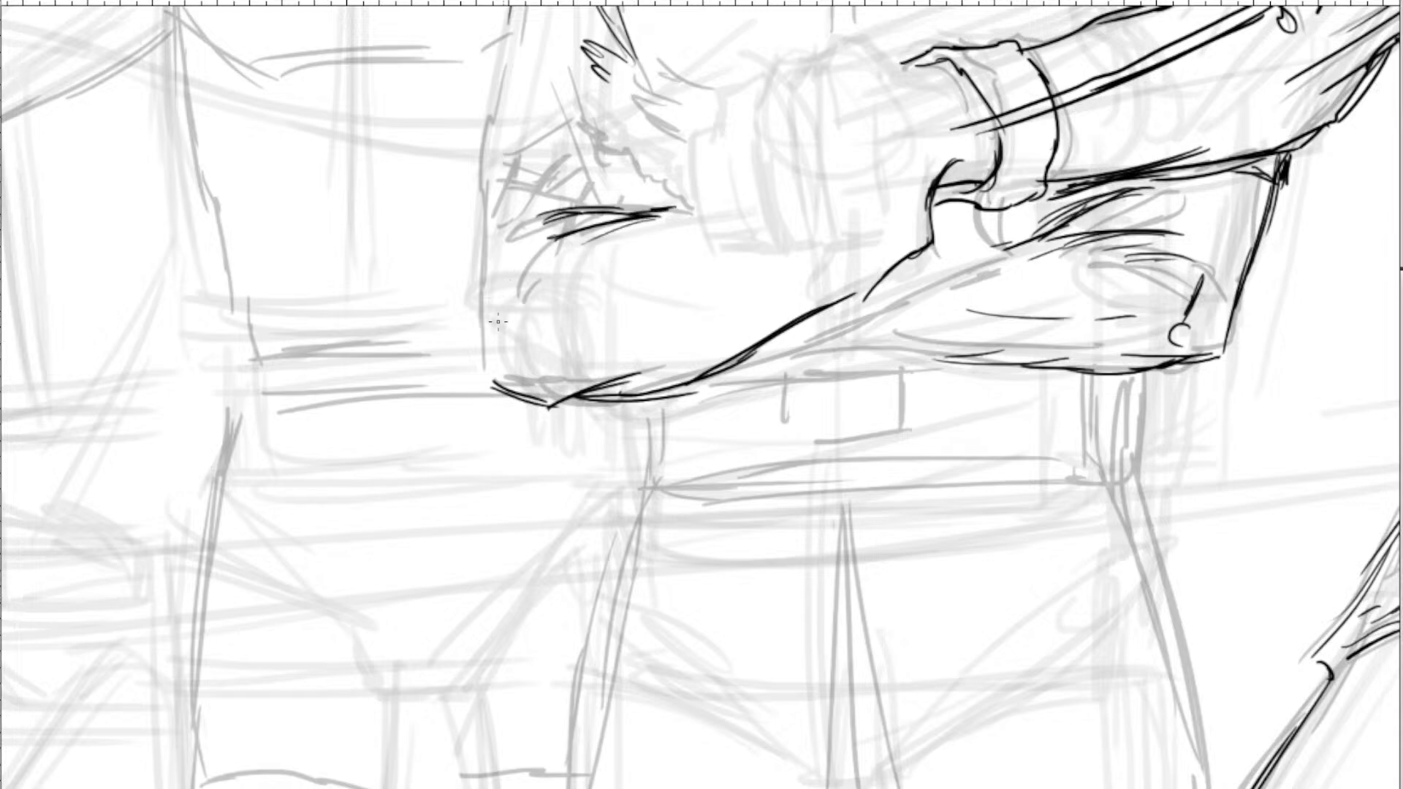
# Ink the outer contour of the upper arm above the front elbow and a short mark beside the tucked hand.
pyautogui.moveTo(485, 291); pyautogui.dragTo(487, 380)
pyautogui.moveTo(482, 320)
pyautogui.mouseDown()
pyautogui.moveTo(489, 383)
pyautogui.moveTo(507, 391)
pyautogui.moveTo(485, 227)
pyautogui.mouseUp()
pyautogui.moveTo(494, 180)
pyautogui.mouseDown()
pyautogui.moveTo(489, 220)
pyautogui.moveTo(492, 120)
pyautogui.moveTo(478, 329)
pyautogui.mouseUp()
pyautogui.moveTo(657, 182); pyautogui.dragTo(658, 206)
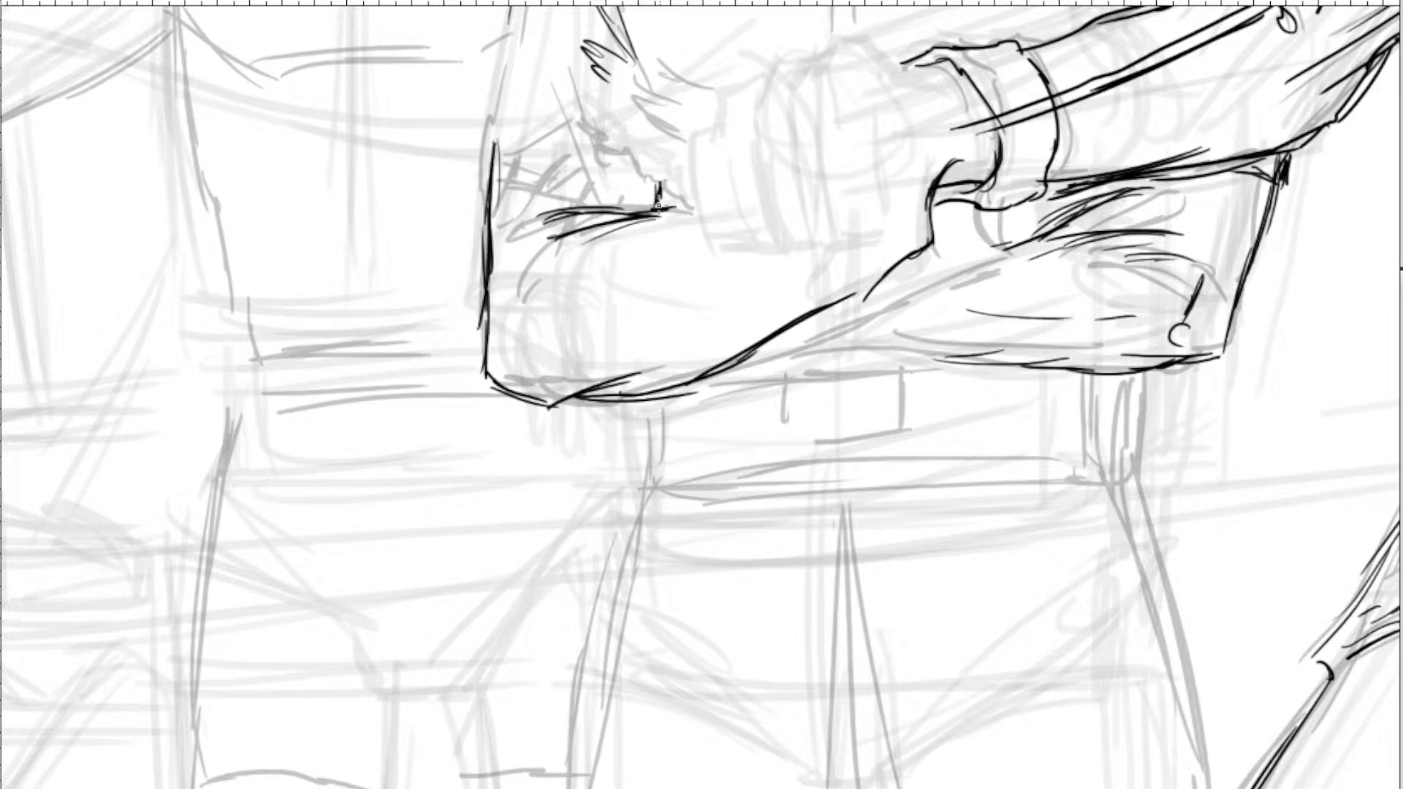
# Ink the outer contour of the T-shirt sleeve from the shoulder down to the bare arm.
pyautogui.moveTo(646, 272); pyautogui.dragTo(546, 580)
pyautogui.moveTo(617, 388); pyautogui.dragTo(641, 300)
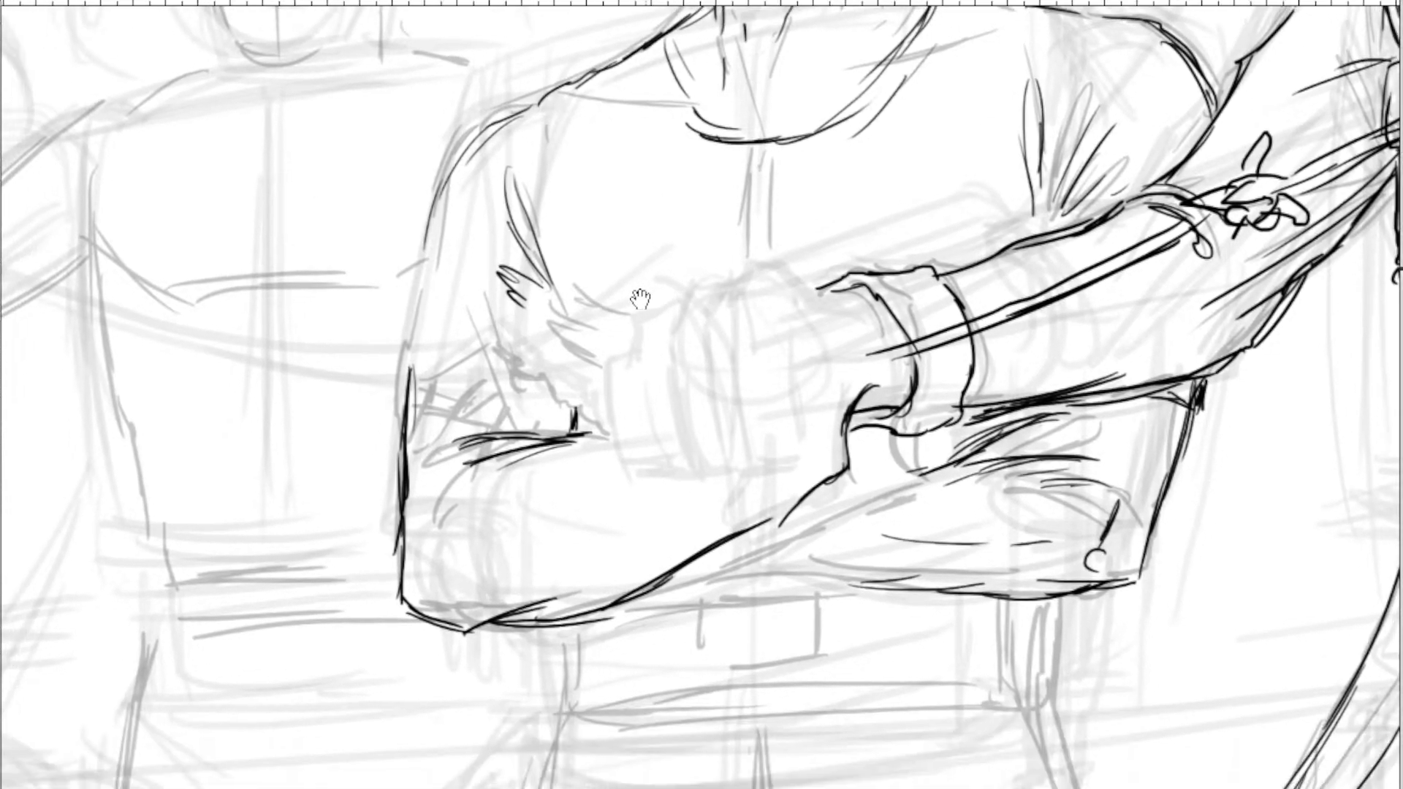
pyautogui.moveTo(497, 126)
pyautogui.mouseDown()
pyautogui.moveTo(489, 187)
pyautogui.moveTo(438, 198)
pyautogui.moveTo(476, 168)
pyautogui.moveTo(424, 274)
pyautogui.mouseUp()
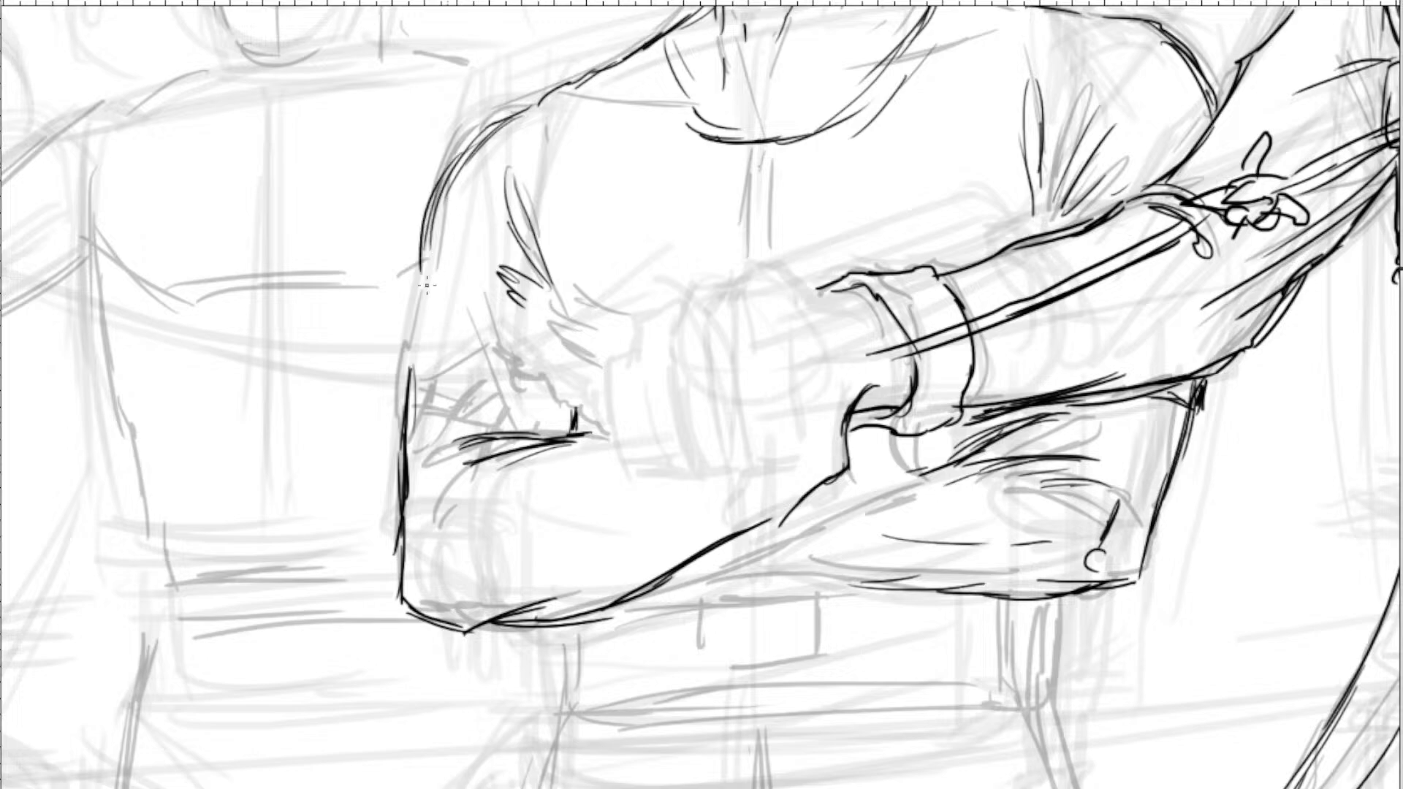
pyautogui.moveTo(442, 175); pyautogui.dragTo(413, 356)
pyautogui.moveTo(421, 299); pyautogui.dragTo(411, 407)
pyautogui.moveTo(411, 360); pyautogui.dragTo(404, 428)
# Ink the sleeve's hem lines and the folds running down the sleeve toward the armpit.
pyautogui.moveTo(468, 393); pyautogui.dragTo(429, 406)
pyautogui.moveTo(504, 374); pyautogui.dragTo(411, 399)
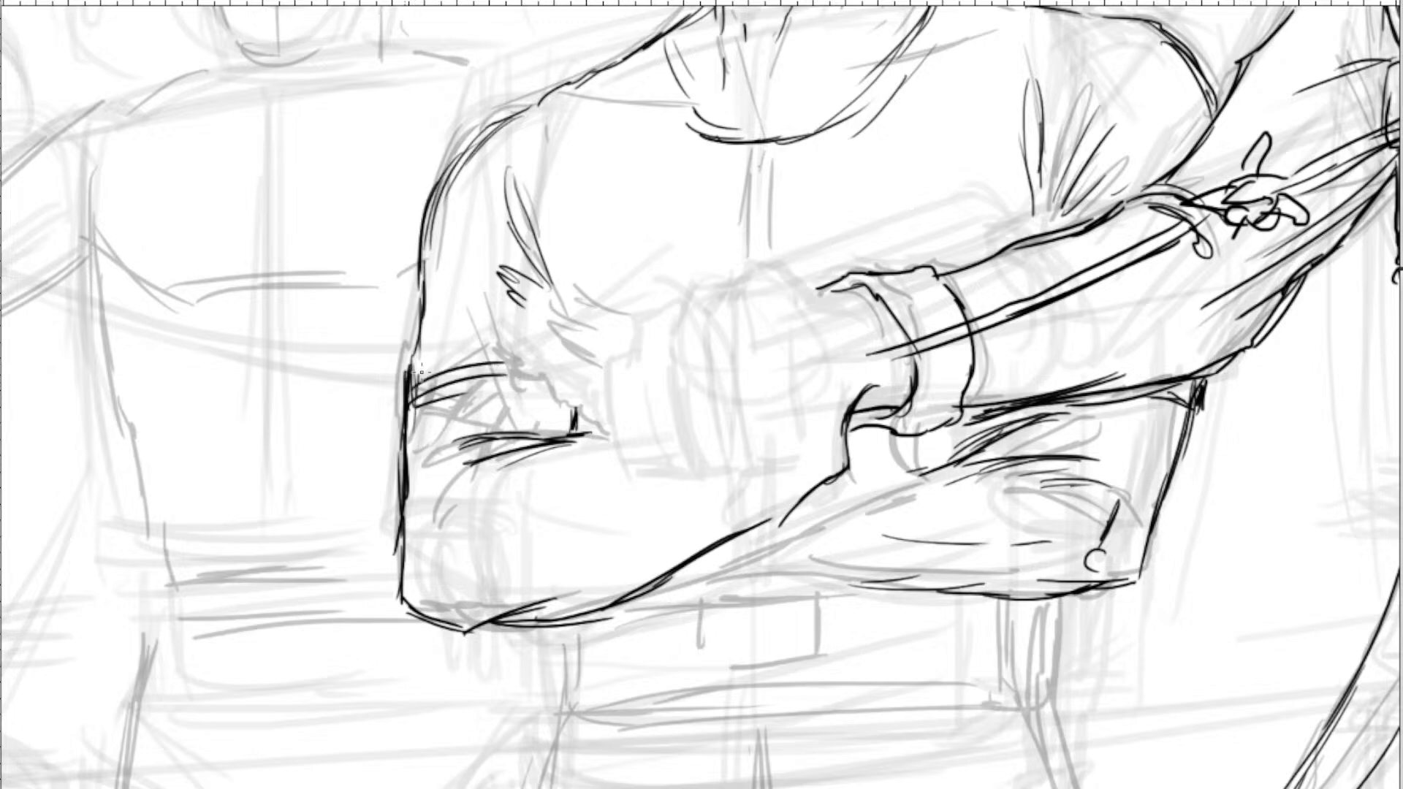
pyautogui.moveTo(486, 351)
pyautogui.mouseDown()
pyautogui.moveTo(413, 382)
pyautogui.moveTo(399, 396)
pyautogui.moveTo(410, 406)
pyautogui.mouseUp()
pyautogui.moveTo(472, 202)
pyautogui.mouseDown()
pyautogui.moveTo(507, 256)
pyautogui.moveTo(479, 241)
pyautogui.mouseUp()
pyautogui.moveTo(505, 212)
pyautogui.mouseDown()
pyautogui.moveTo(466, 254)
pyautogui.moveTo(485, 276)
pyautogui.mouseUp()
pyautogui.moveTo(447, 267); pyautogui.dragTo(494, 316)
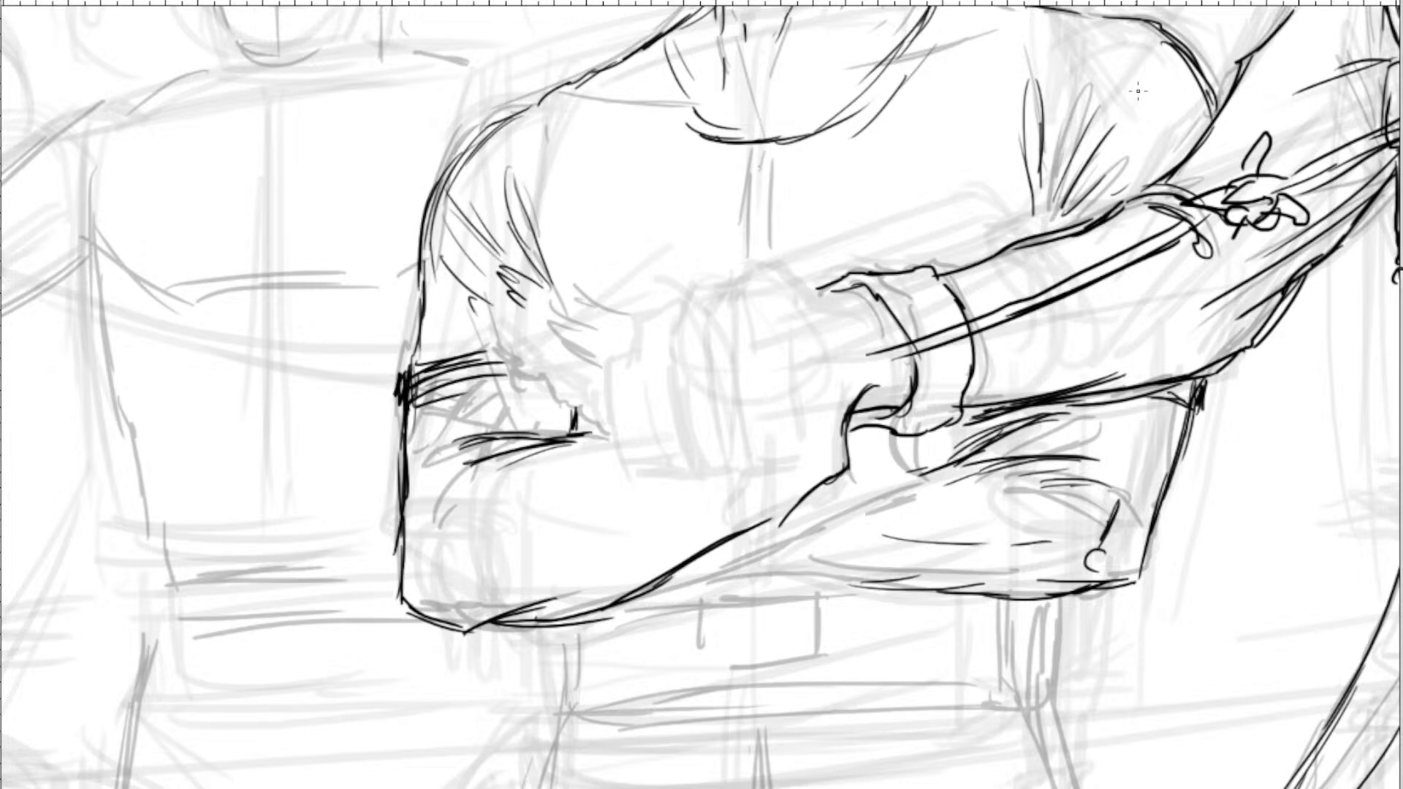
# Ink short fold lines on the T-shirt's opposite shoulder.
pyautogui.moveTo(1112, 127); pyautogui.dragTo(1105, 140)
pyautogui.moveTo(1149, 77); pyautogui.dragTo(1107, 125)
pyautogui.moveTo(1151, 104); pyautogui.dragTo(1134, 127)
# Ink the lower edge of the other crossed arm where it emerges from behind the front forearm.
pyautogui.moveTo(808, 463); pyautogui.dragTo(795, 301)
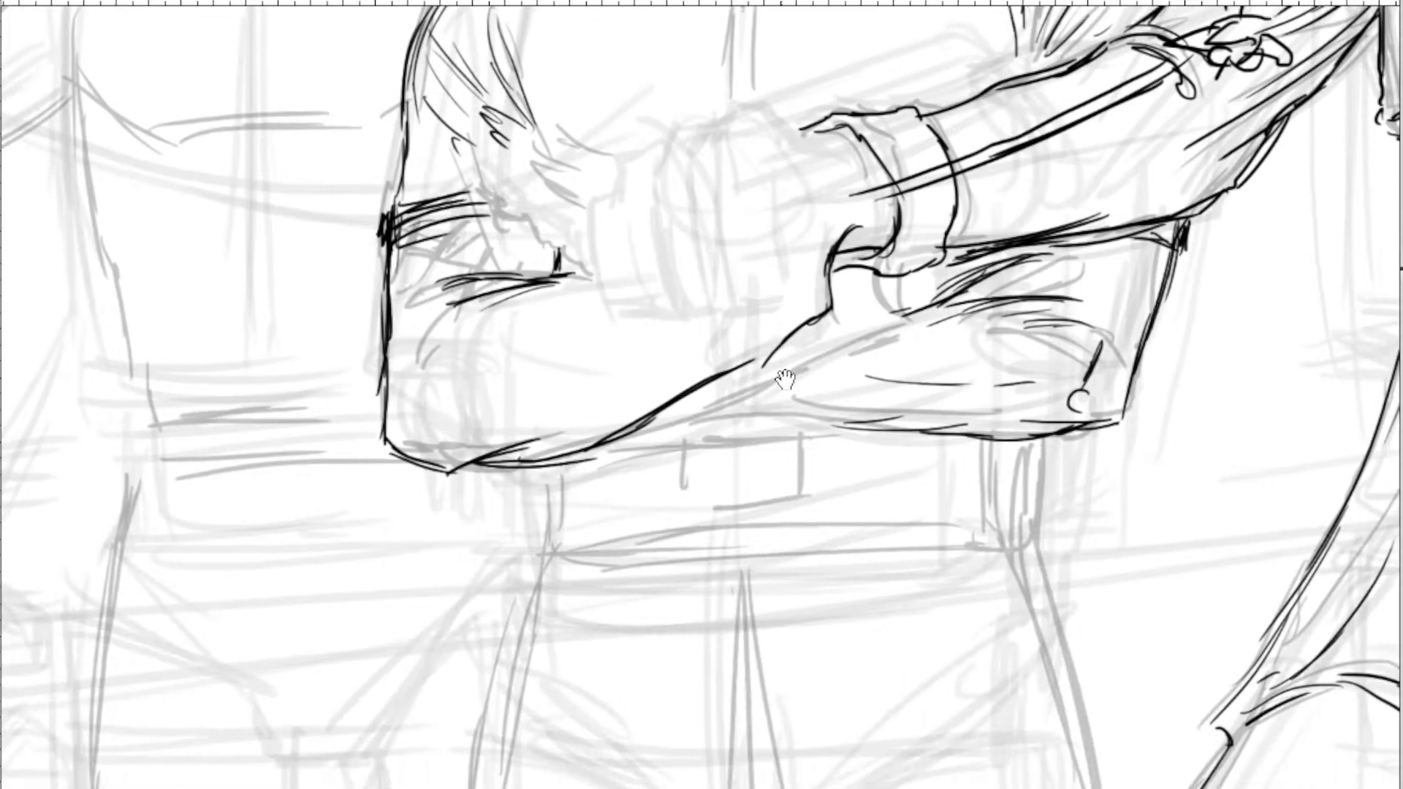
pyautogui.moveTo(786, 417); pyautogui.dragTo(839, 418)
pyautogui.moveTo(716, 402); pyautogui.dragTo(828, 413)
# Erase the stray end of the crease beside the tucked hand and darken the remaining line.
pyautogui.moveTo(542, 275); pyautogui.dragTo(628, 376)
pyautogui.press('e')
pyautogui.moveTo(540, 377); pyautogui.dragTo(559, 372)
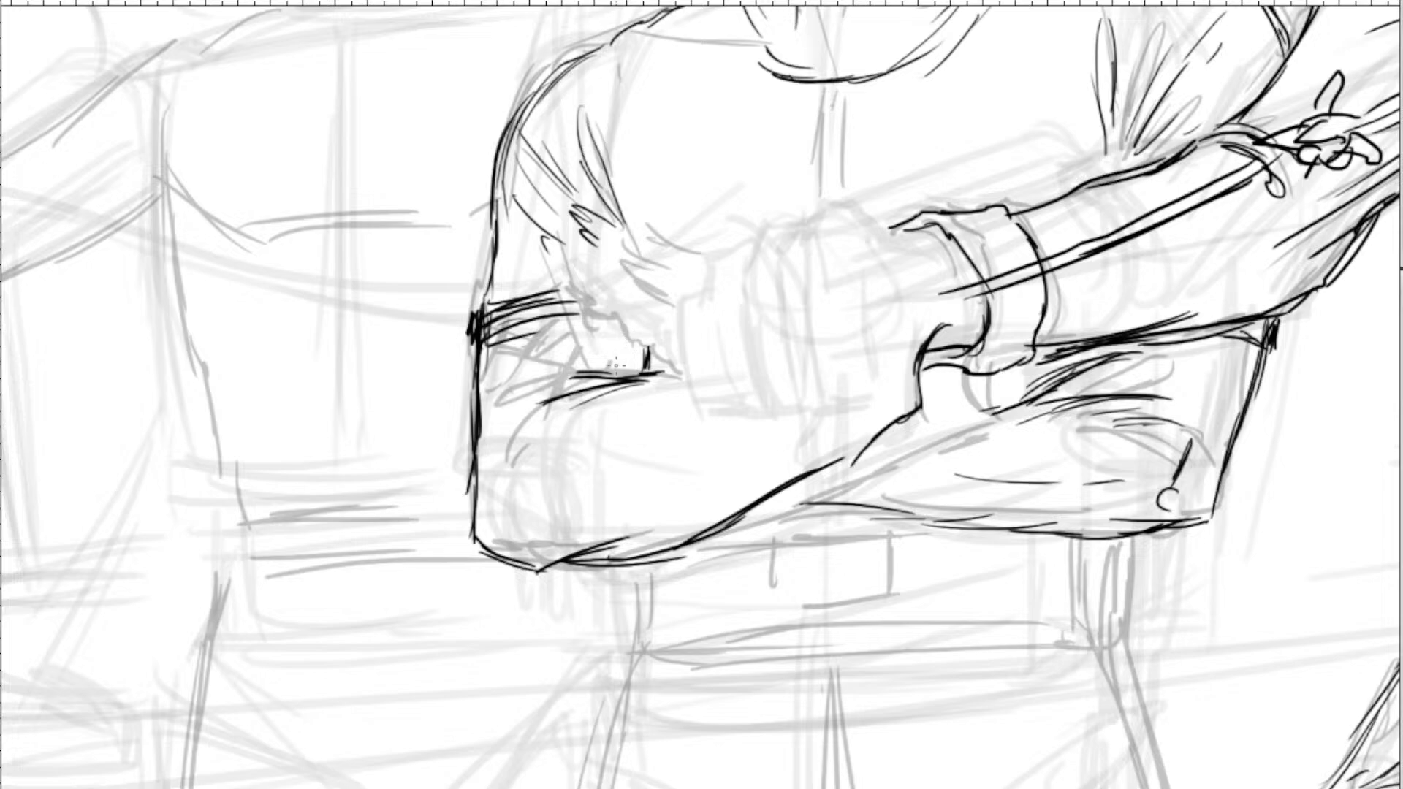
pyautogui.moveTo(575, 369); pyautogui.dragTo(673, 370)
# Ink the upper contour of the rear forearm and the sleeve folds beneath the shirted man's cuff and arm.
pyautogui.moveTo(978, 405)
pyautogui.mouseDown()
pyautogui.moveTo(993, 367)
pyautogui.moveTo(1016, 356)
pyautogui.mouseUp()
pyautogui.moveTo(931, 375); pyautogui.dragTo(1023, 357)
pyautogui.moveTo(996, 365); pyautogui.dragTo(1059, 354)
pyautogui.moveTo(1195, 325)
pyautogui.mouseDown()
pyautogui.moveTo(1243, 350)
pyautogui.moveTo(1254, 332)
pyautogui.moveTo(1235, 302)
pyautogui.moveTo(1265, 316)
pyautogui.mouseUp()
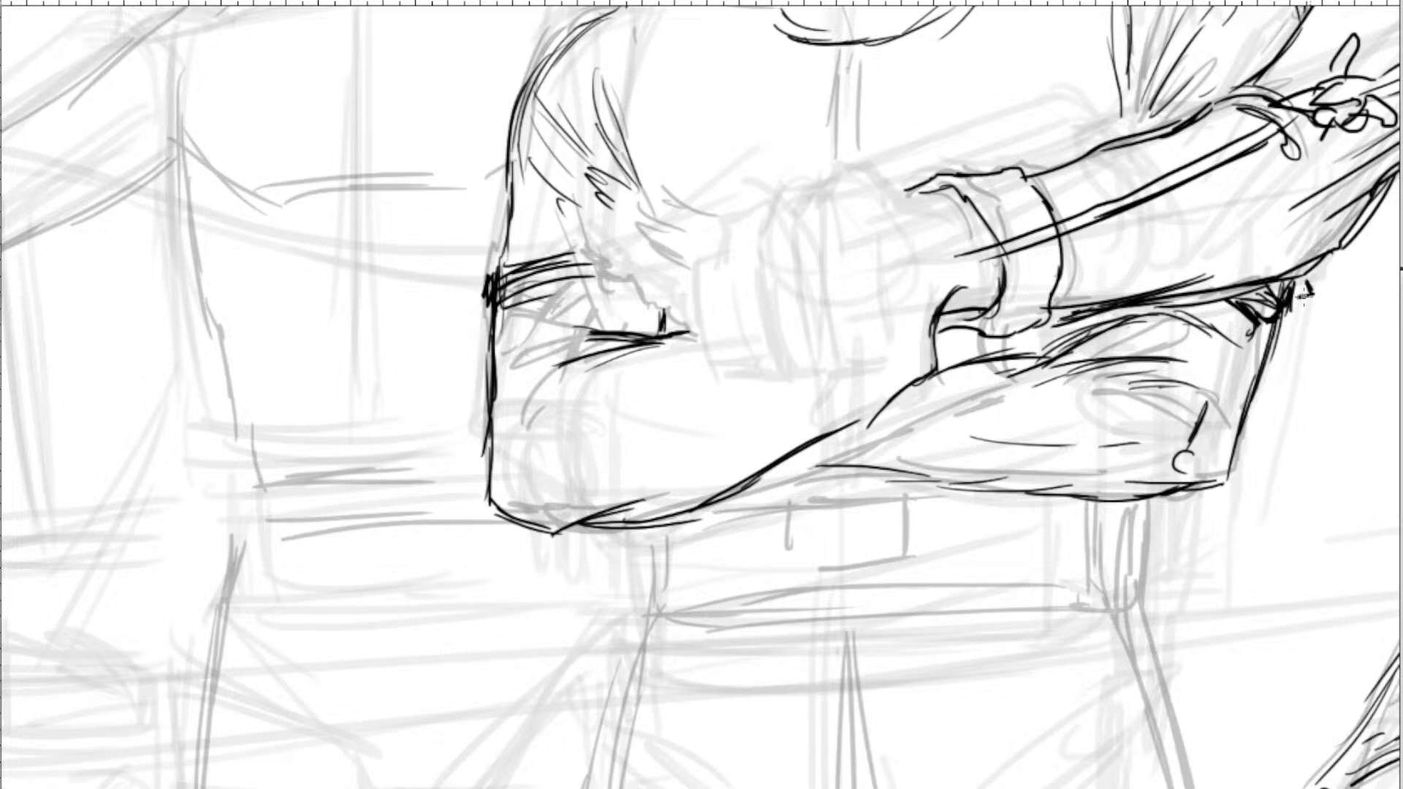
# Thicken the lower contour of the rear crossed forearm with overlapping strokes out to its elbow.
pyautogui.moveTo(1169, 354)
pyautogui.mouseDown()
pyautogui.moveTo(854, 384)
pyautogui.moveTo(1106, 321)
pyautogui.mouseUp()
pyautogui.moveTo(811, 445); pyautogui.dragTo(651, 458)
pyautogui.moveTo(739, 459); pyautogui.dragTo(646, 458)
pyautogui.moveTo(842, 473); pyautogui.dragTo(720, 463)
pyautogui.moveTo(948, 483); pyautogui.dragTo(745, 467)
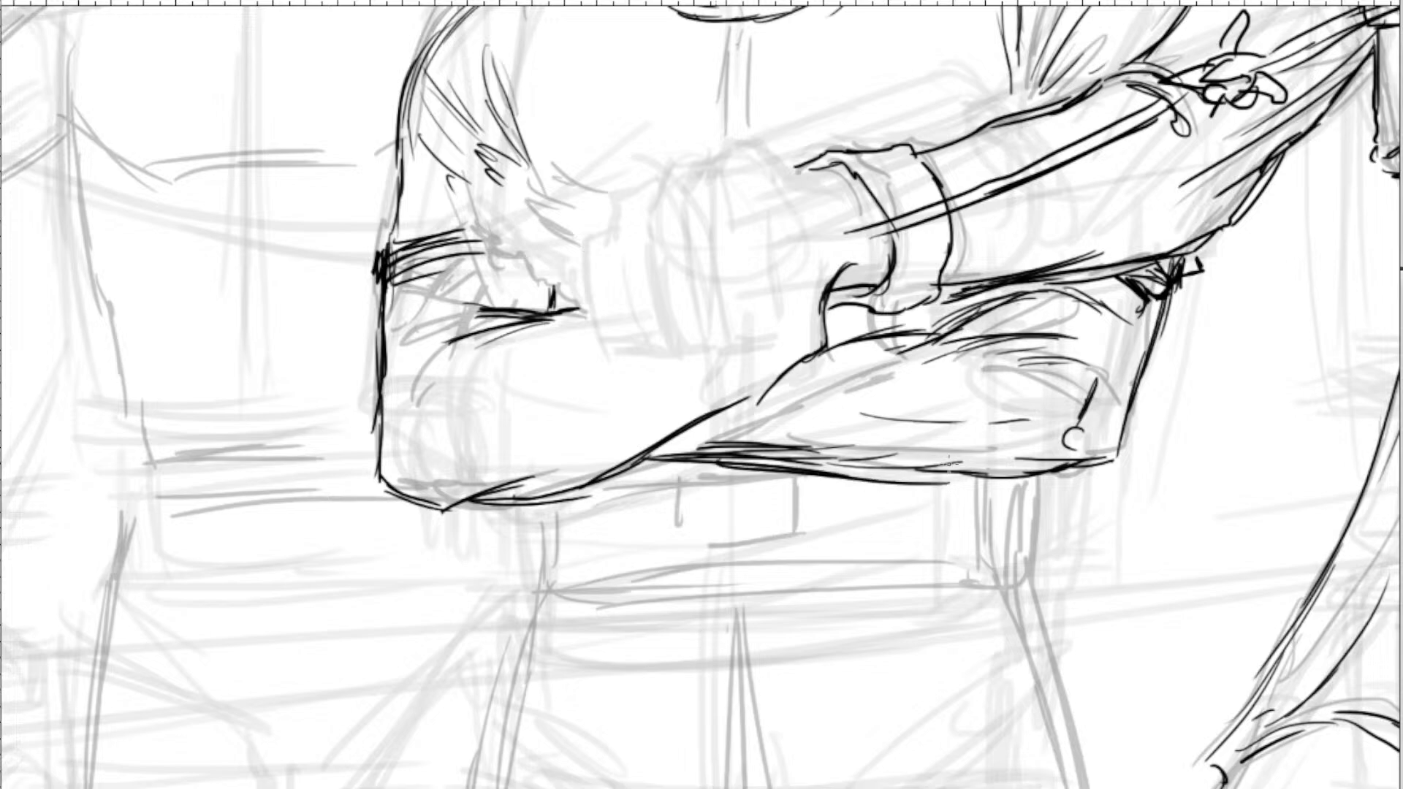
pyautogui.moveTo(1035, 470); pyautogui.dragTo(825, 473)
pyautogui.moveTo(1112, 459); pyautogui.dragTo(919, 464)
# Hatch a dark shadow in the gap between the shirted man's cuff and the crossed forearm.
pyautogui.moveTo(940, 315)
pyautogui.mouseDown()
pyautogui.moveTo(841, 334)
pyautogui.moveTo(916, 323)
pyautogui.moveTo(837, 341)
pyautogui.mouseUp()
pyautogui.moveTo(901, 319); pyautogui.dragTo(840, 330)
pyautogui.moveTo(884, 319); pyautogui.dragTo(833, 317)
pyautogui.moveTo(879, 304); pyautogui.dragTo(833, 310)
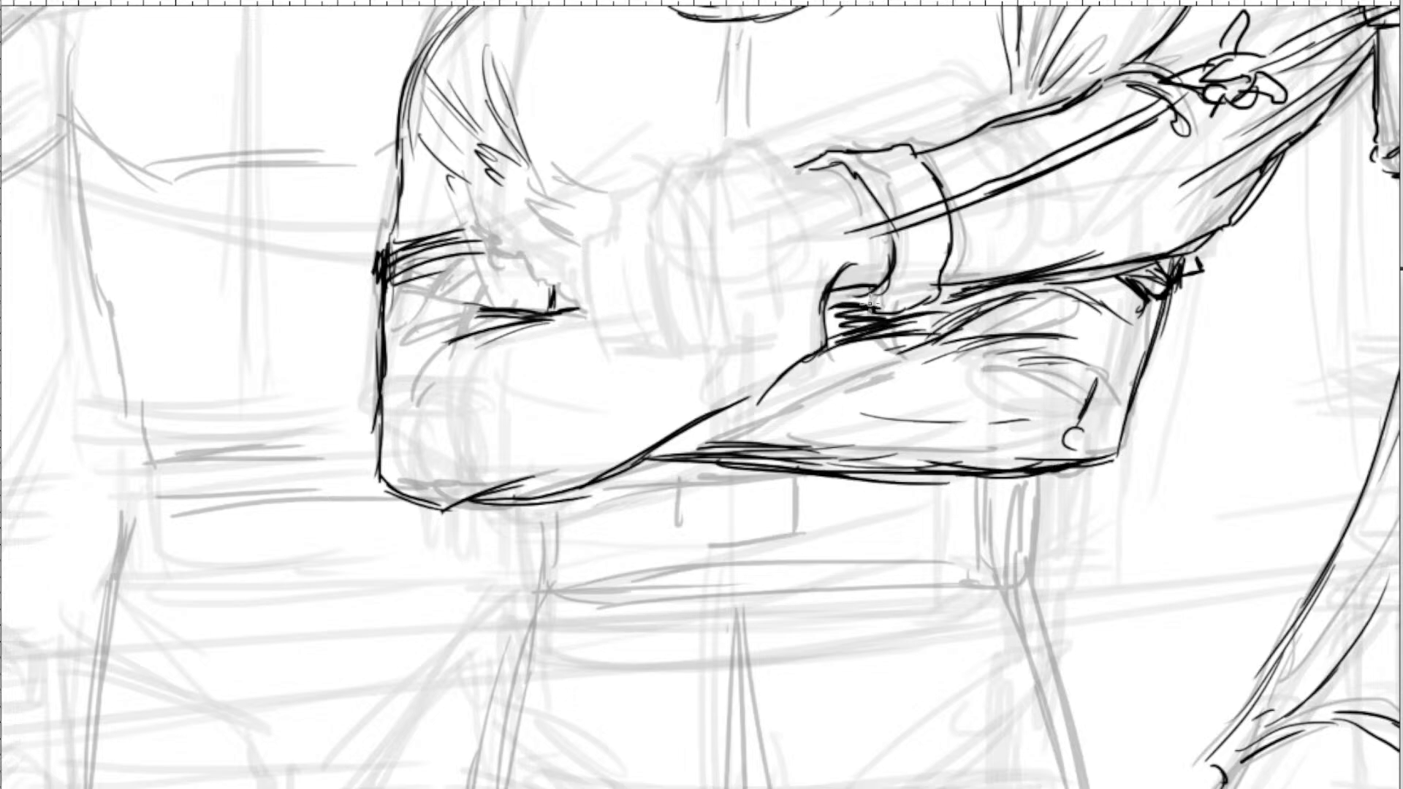
# Ink both sides of the T-shirt's waist below the crossed arms.
pyautogui.hotkey('ctrl', '-')
pyautogui.scroll(-3, 869, 301)
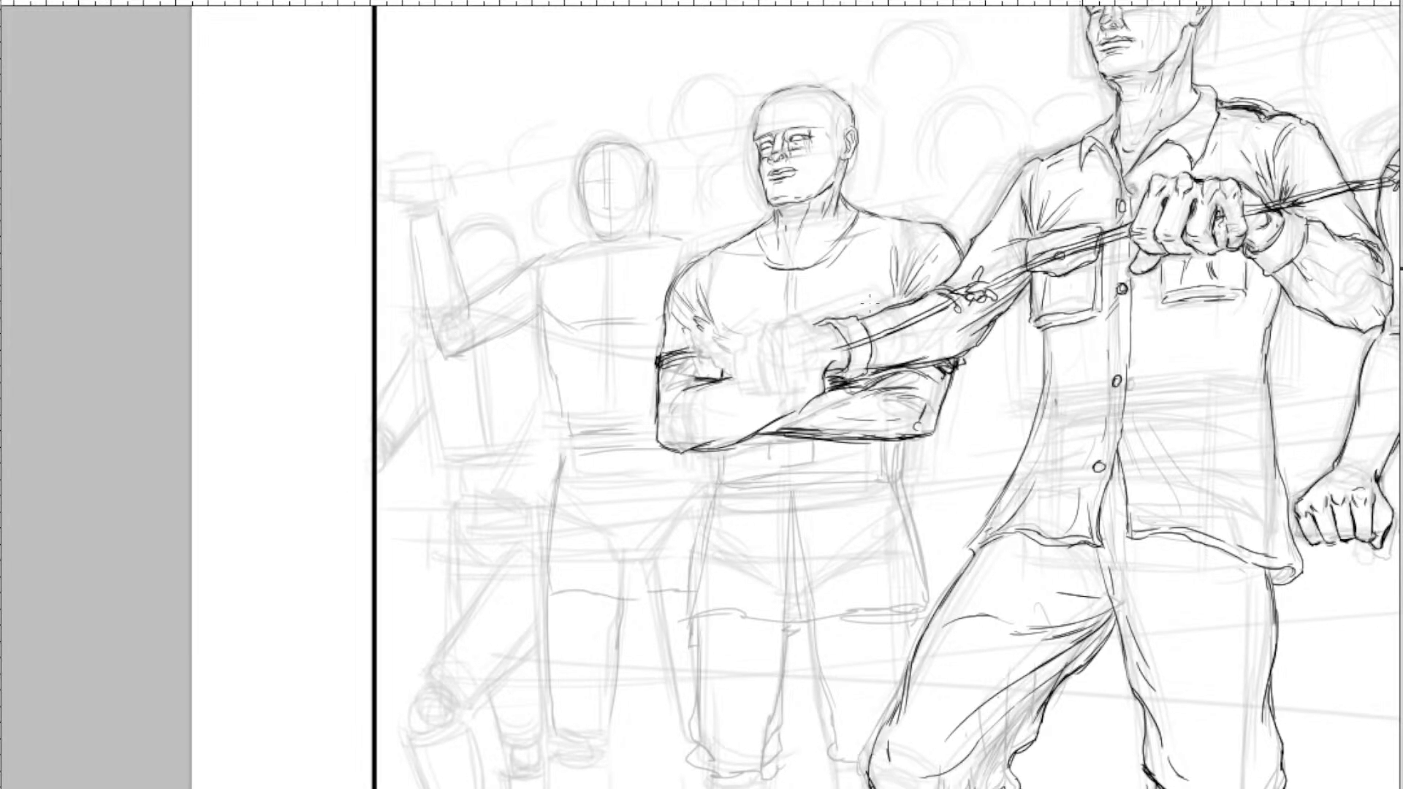
pyautogui.scroll(5, 870, 301)
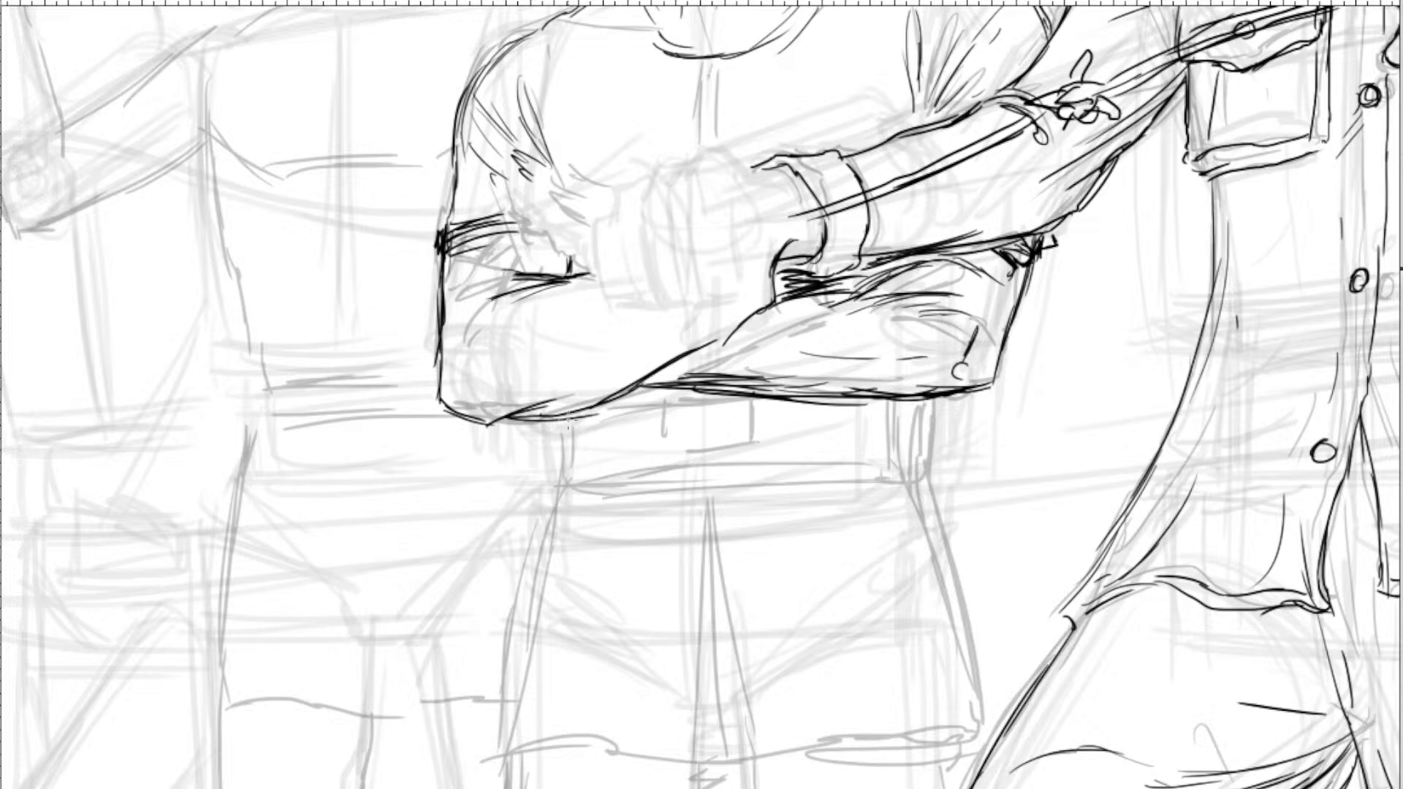
pyautogui.moveTo(568, 423); pyautogui.dragTo(570, 483)
pyautogui.moveTo(560, 426); pyautogui.dragTo(550, 486)
pyautogui.moveTo(913, 399); pyautogui.dragTo(922, 456)
# Ink the wavy waistline below the crossed arms with overlapping strokes from side to side.
pyautogui.moveTo(552, 503)
pyautogui.mouseDown()
pyautogui.moveTo(621, 482)
pyautogui.moveTo(662, 497)
pyautogui.moveTo(937, 499)
pyautogui.moveTo(931, 466)
pyautogui.mouseUp()
pyautogui.moveTo(560, 469)
pyautogui.mouseDown()
pyautogui.moveTo(537, 532)
pyautogui.moveTo(610, 505)
pyautogui.mouseUp()
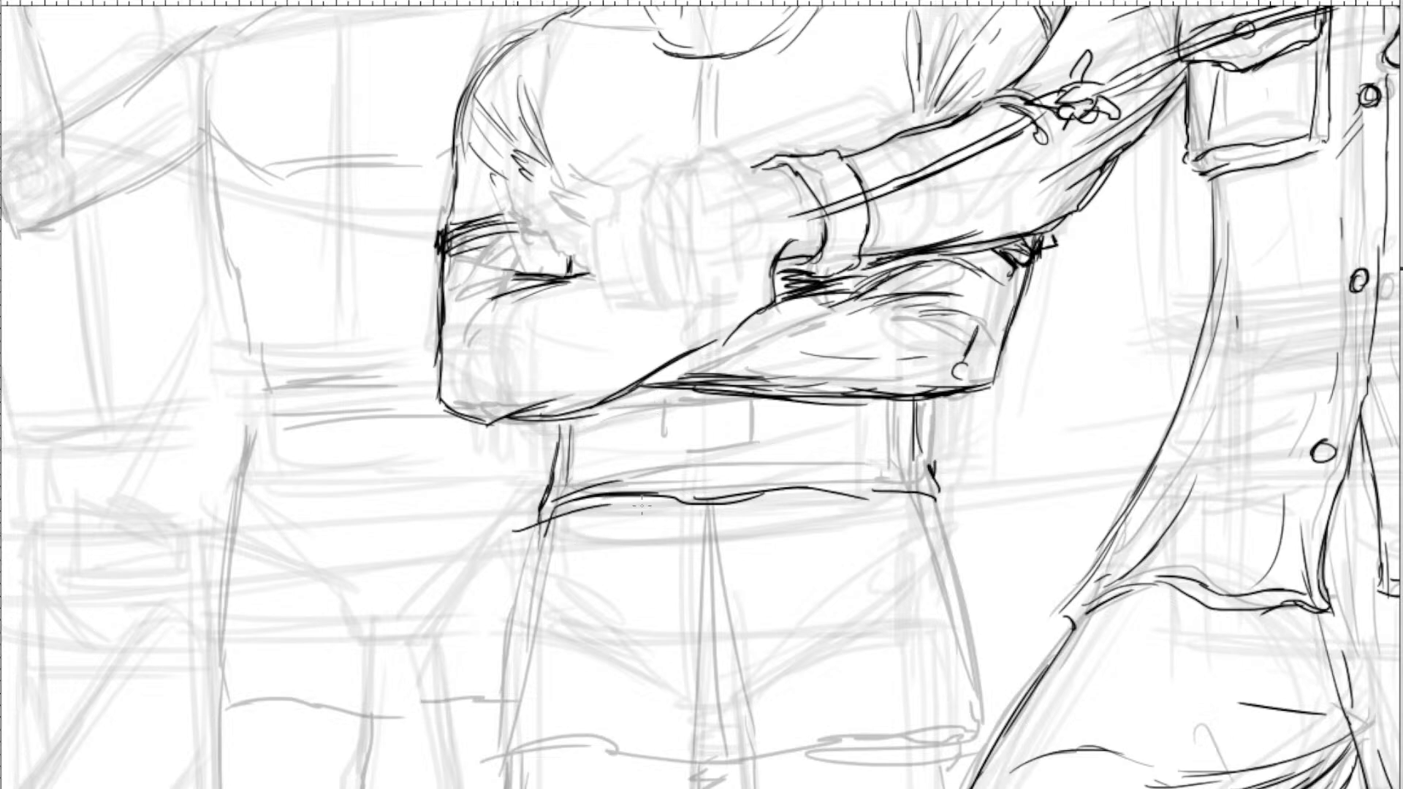
pyautogui.moveTo(646, 444); pyautogui.dragTo(678, 283)
pyautogui.moveTo(579, 365)
pyautogui.mouseDown()
pyautogui.moveTo(987, 332)
pyautogui.moveTo(984, 320)
pyautogui.moveTo(977, 358)
pyautogui.mouseUp()
# Ink the outer thigh contour and the inner contour down to the knee on the crossed-arms man's right trouser leg.
pyautogui.moveTo(575, 376); pyautogui.dragTo(540, 636)
pyautogui.moveTo(616, 469); pyautogui.dragTo(592, 249)
pyautogui.moveTo(732, 173); pyautogui.dragTo(729, 269)
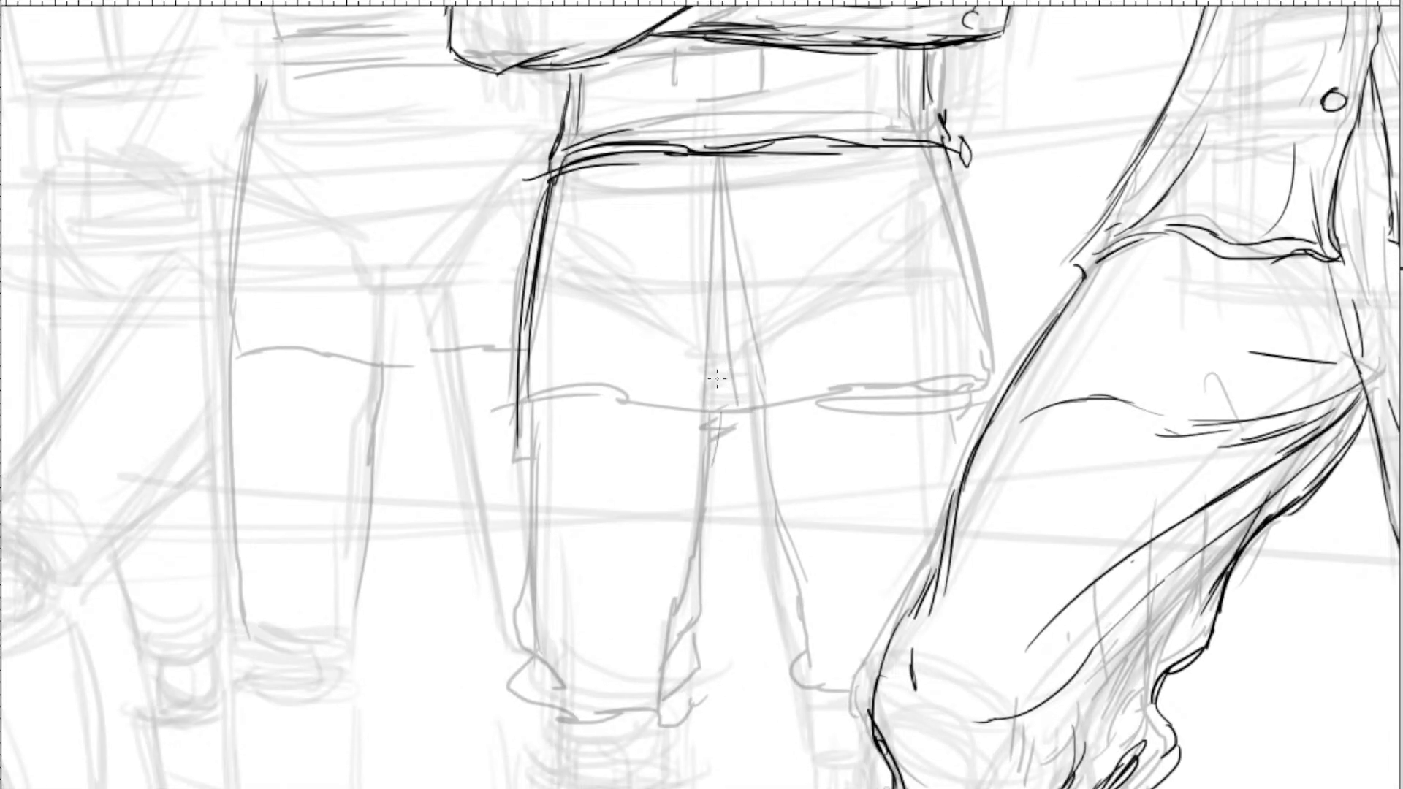
pyautogui.moveTo(722, 390); pyautogui.dragTo(706, 566)
pyautogui.moveTo(736, 392); pyautogui.dragTo(700, 571)
pyautogui.scroll(-3, 736, 276)
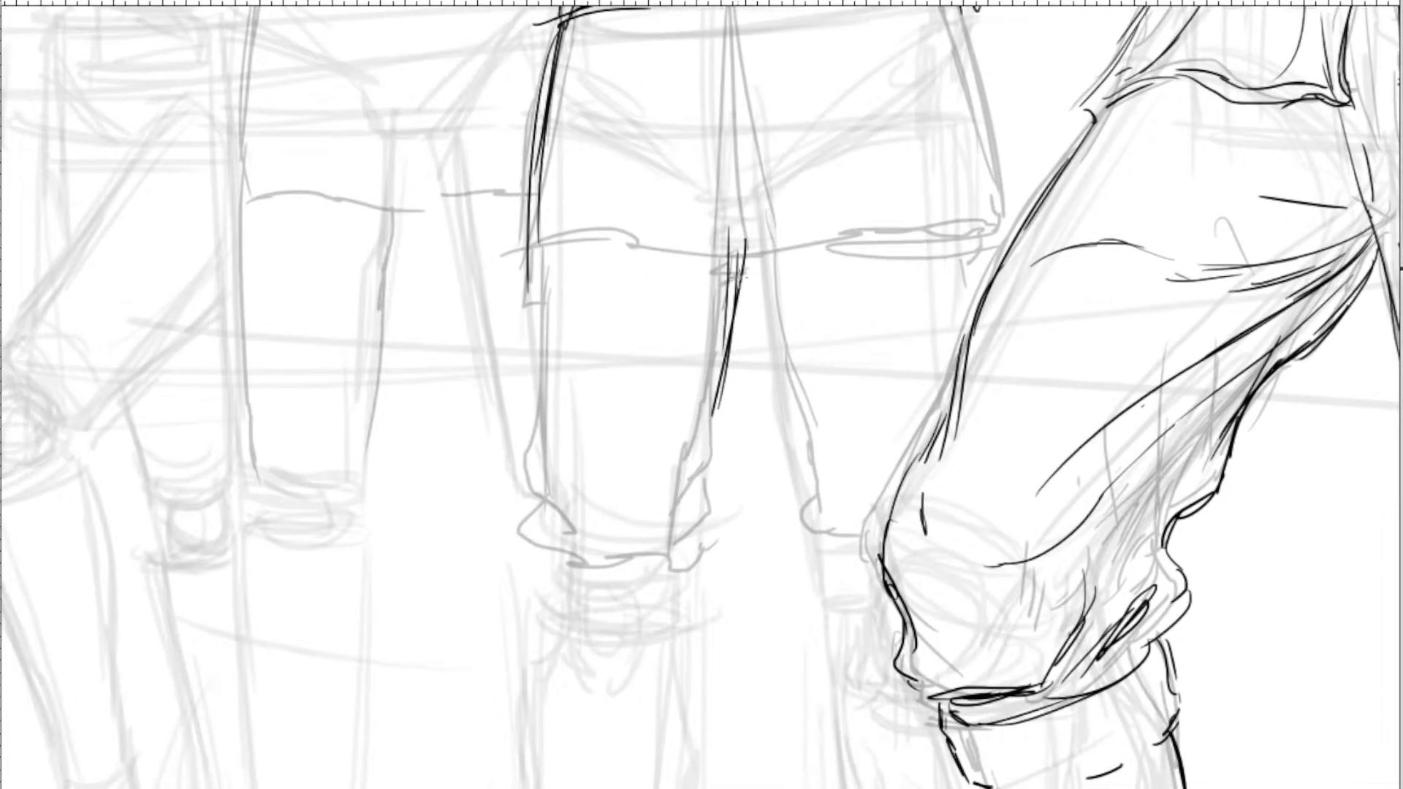
pyautogui.moveTo(736, 261); pyautogui.dragTo(710, 434)
pyautogui.moveTo(724, 352)
pyautogui.mouseDown()
pyautogui.moveTo(714, 462)
pyautogui.moveTo(682, 523)
pyautogui.mouseUp()
pyautogui.moveTo(706, 470); pyautogui.dragTo(695, 552)
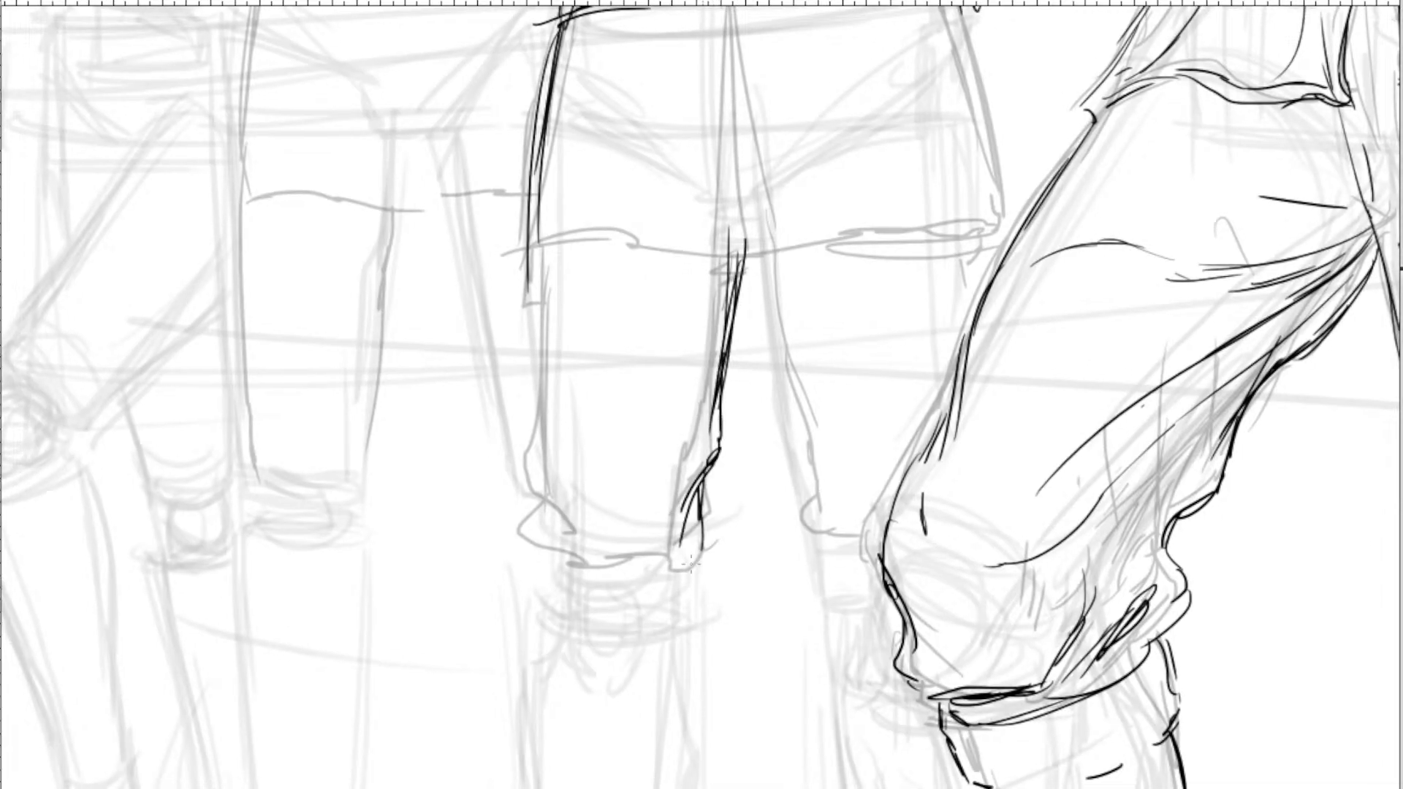
# Ink the outer contour of the same trouser leg from mid-thigh down into the gathered fabric at the knee.
pyautogui.moveTo(537, 238); pyautogui.dragTo(538, 483)
pyautogui.moveTo(541, 353); pyautogui.dragTo(556, 531)
pyautogui.moveTo(538, 405)
pyautogui.mouseDown()
pyautogui.moveTo(532, 483)
pyautogui.moveTo(556, 544)
pyautogui.moveTo(584, 576)
pyautogui.moveTo(654, 552)
pyautogui.mouseUp()
pyautogui.scroll(-3, 657, 555)
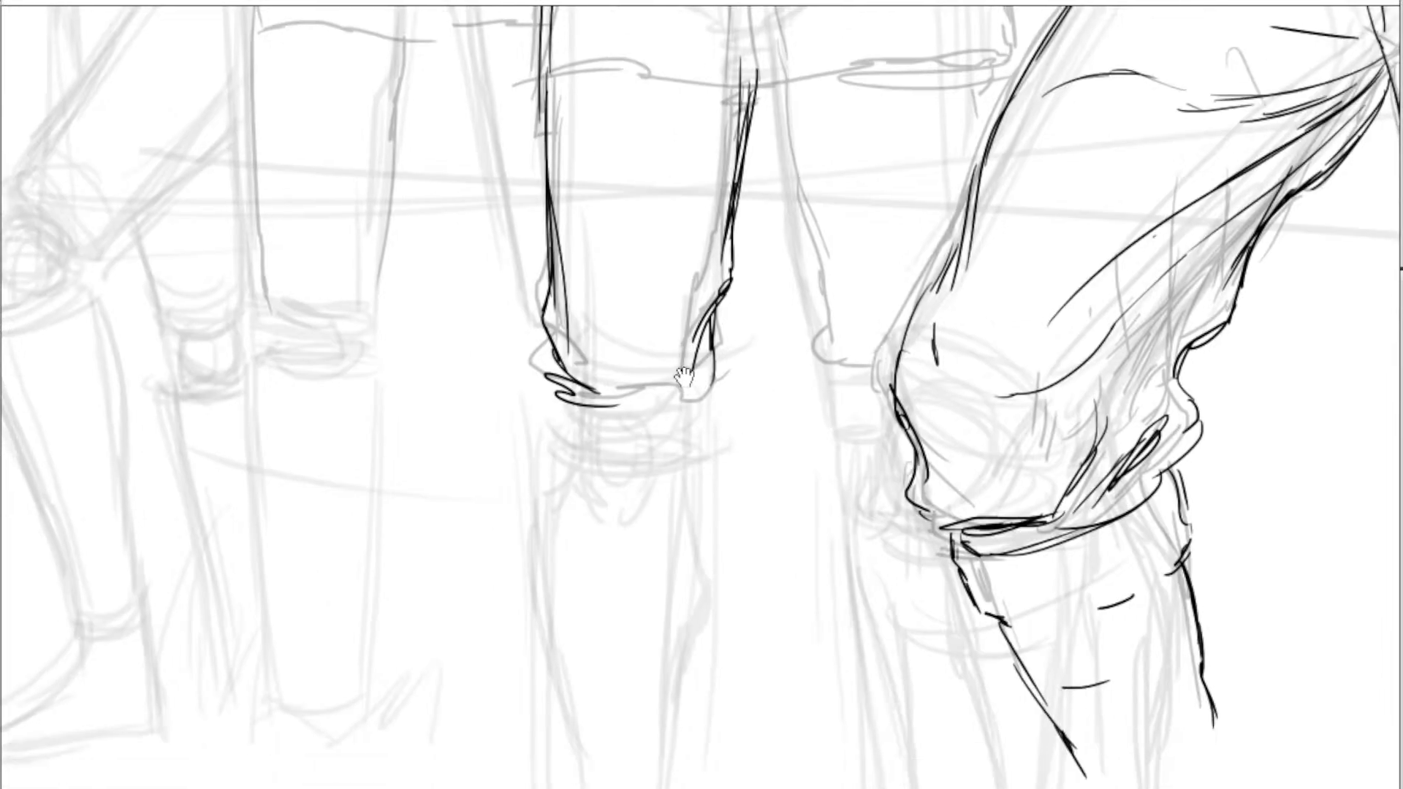
# Ink the rolled cuff below the knee with overlapping curved folds and rounded ends.
pyautogui.moveTo(691, 385)
pyautogui.mouseDown()
pyautogui.moveTo(745, 383)
pyautogui.moveTo(632, 415)
pyautogui.mouseUp()
pyautogui.moveTo(603, 392)
pyautogui.mouseDown()
pyautogui.moveTo(577, 395)
pyautogui.moveTo(621, 400)
pyautogui.mouseUp()
pyautogui.moveTo(731, 351)
pyautogui.mouseDown()
pyautogui.moveTo(766, 384)
pyautogui.moveTo(708, 418)
pyautogui.mouseUp()
pyautogui.moveTo(580, 343)
pyautogui.mouseDown()
pyautogui.moveTo(551, 383)
pyautogui.moveTo(584, 426)
pyautogui.mouseUp()
# Ink the centre seam of the crossed-arms man's trousers from the waistband down toward the crotch.
pyautogui.hotkey('ctrl', '-')
pyautogui.hotkey('ctrl', '-')
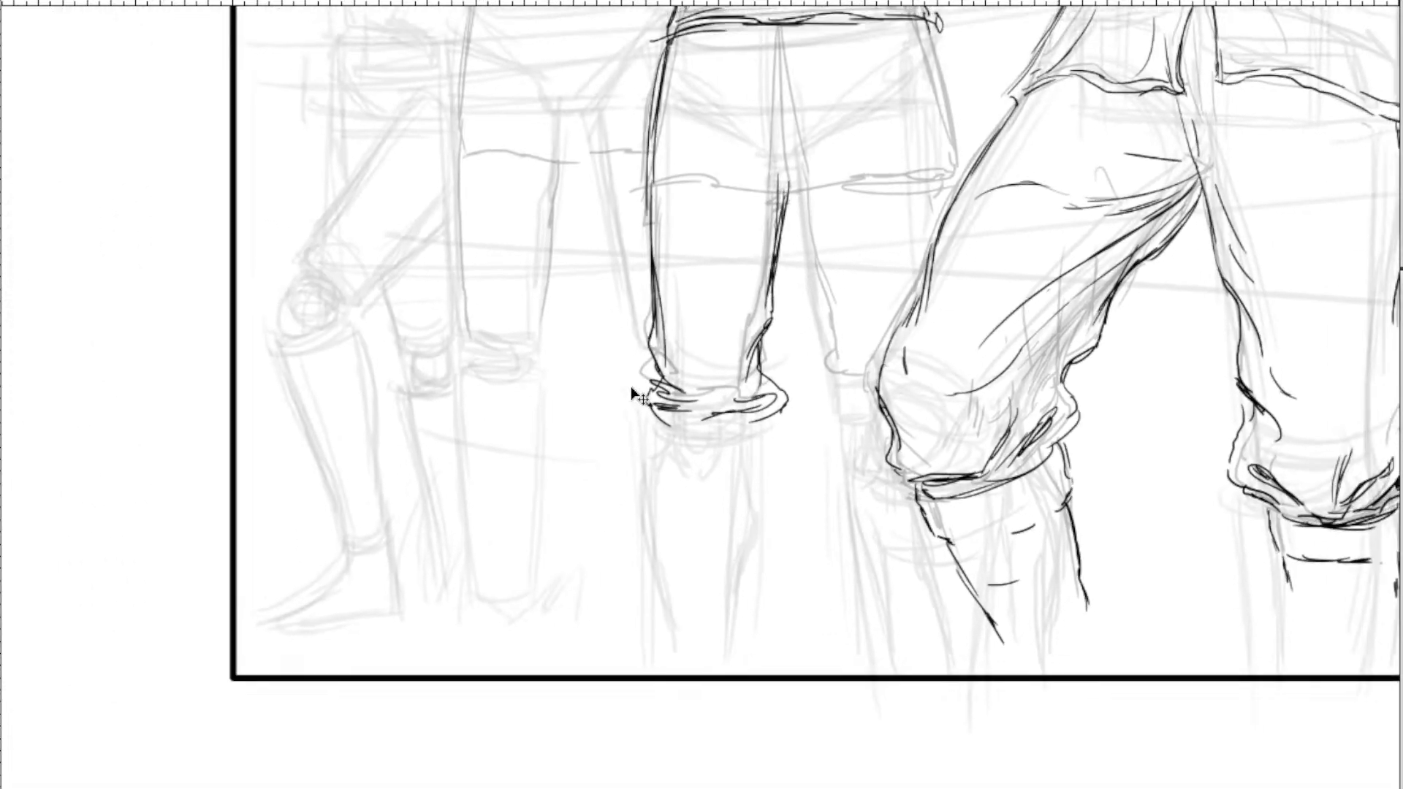
pyautogui.moveTo(875, 269); pyautogui.dragTo(823, 384)
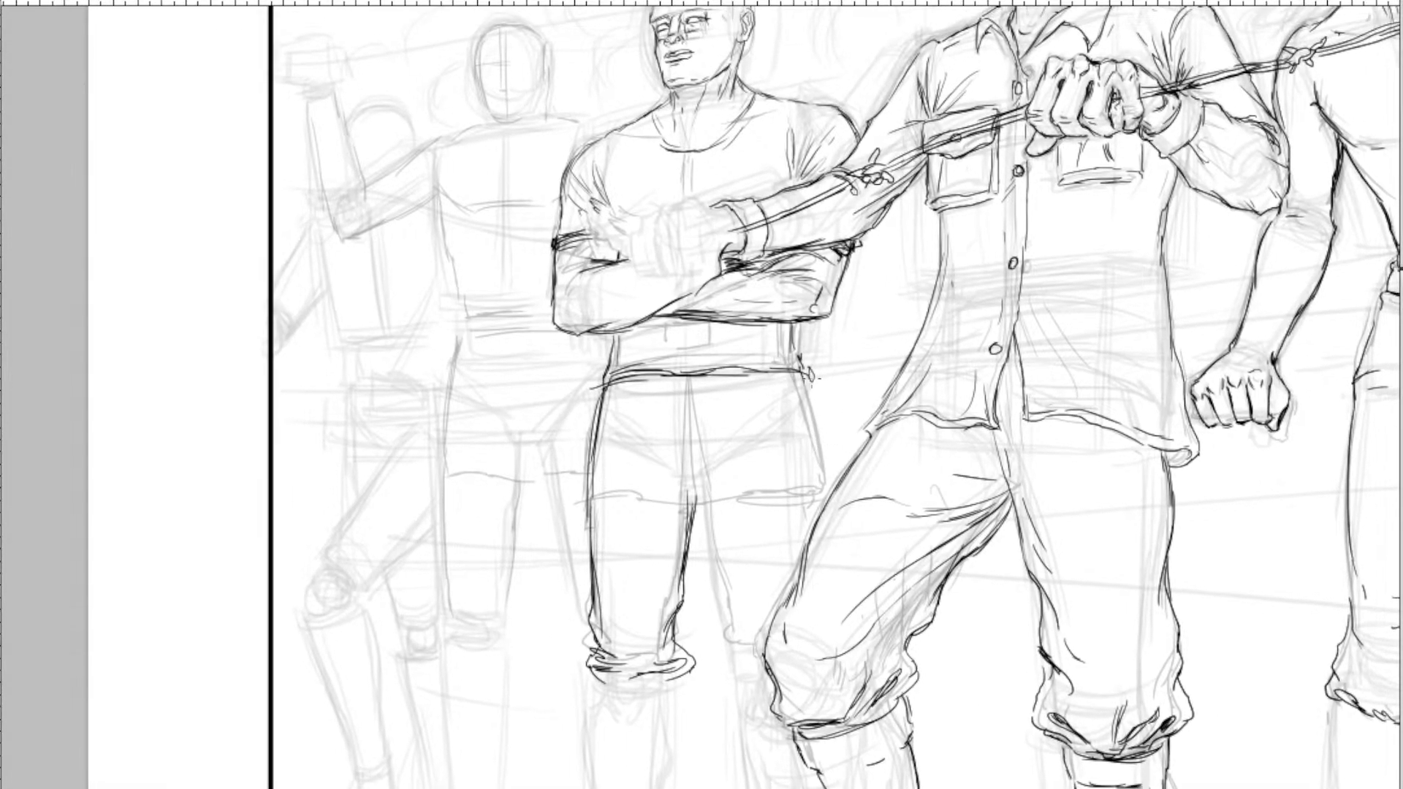
pyautogui.scroll(-2, 815, 380)
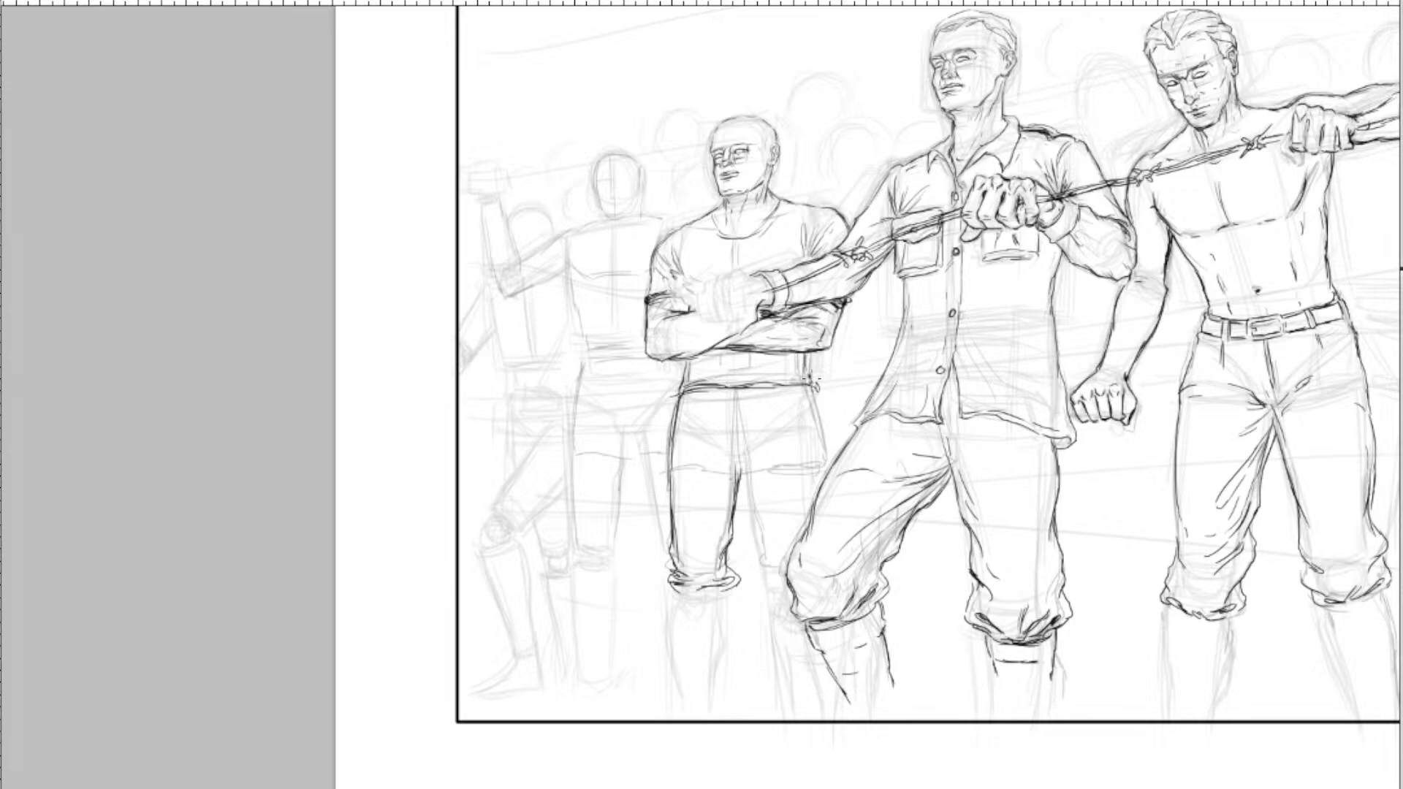
pyautogui.moveTo(1101, 223); pyautogui.dragTo(1014, 328)
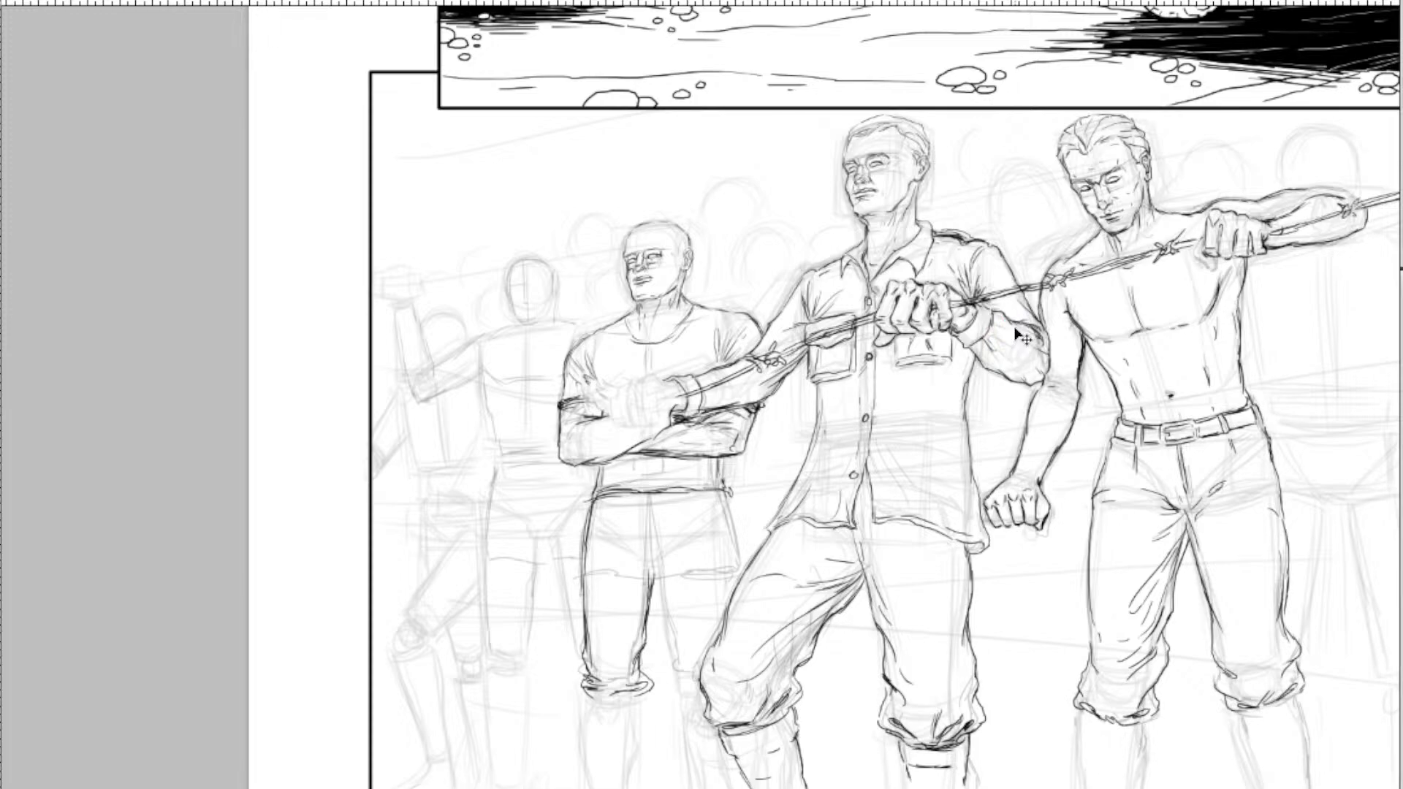
pyautogui.moveTo(841, 390); pyautogui.dragTo(957, 389)
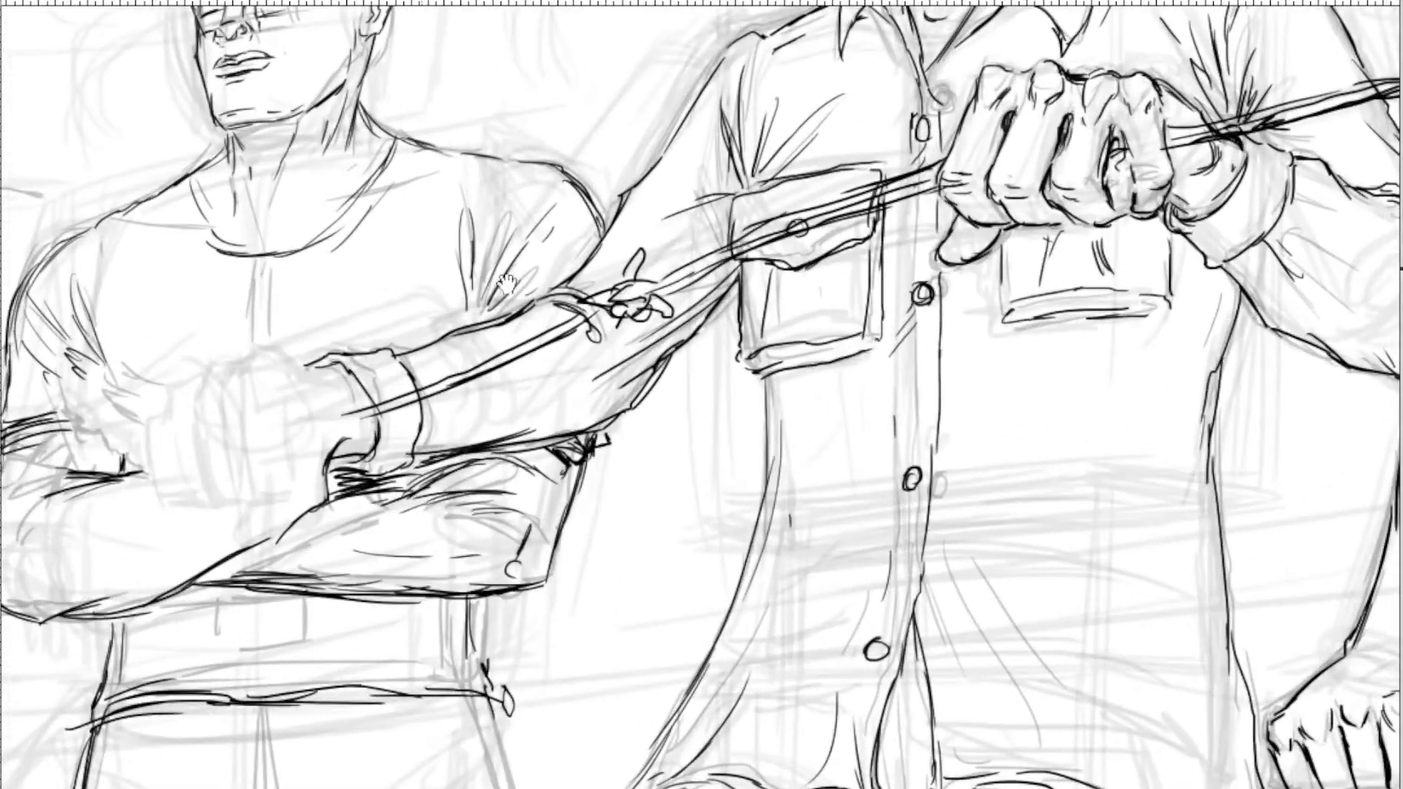
pyautogui.moveTo(558, 504)
pyautogui.mouseDown()
pyautogui.moveTo(616, 221)
pyautogui.moveTo(675, 69)
pyautogui.moveTo(733, 42)
pyautogui.mouseUp()
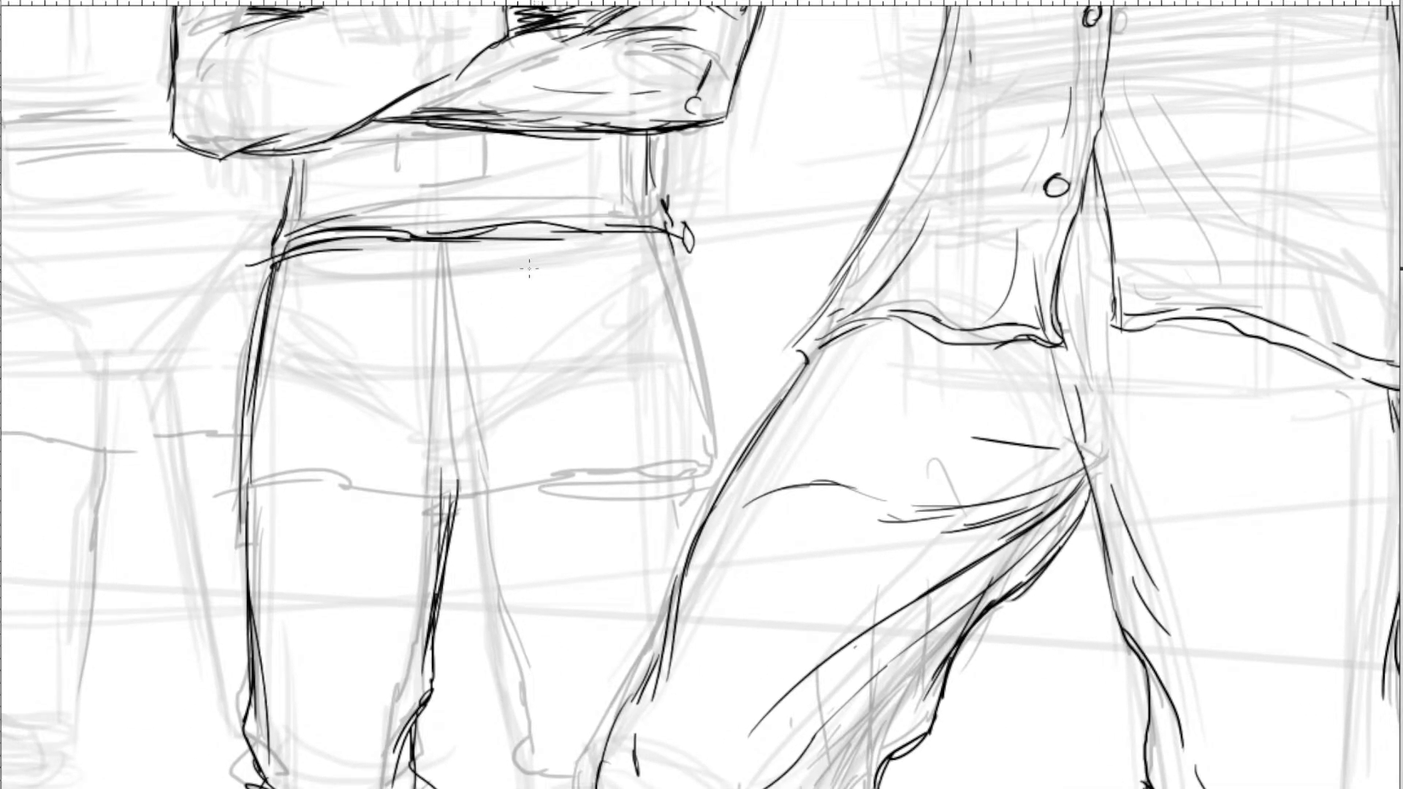
pyautogui.moveTo(436, 272)
pyautogui.mouseDown()
pyautogui.moveTo(428, 414)
pyautogui.moveTo(451, 394)
pyautogui.mouseUp()
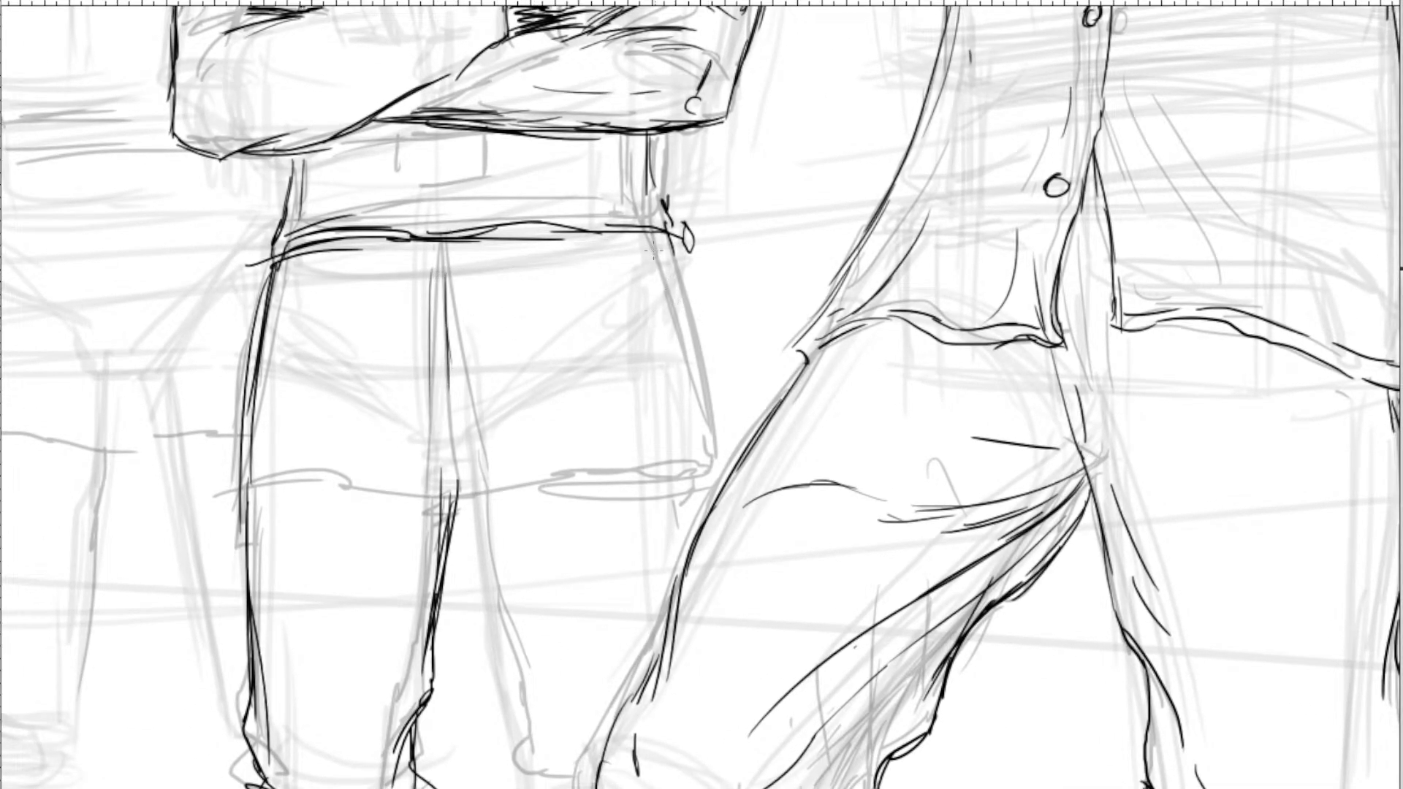
# Ink the outer hip contour and the inner contour from crotch to knee on the crossed-arms man's left trouser leg.
pyautogui.moveTo(611, 466); pyautogui.dragTo(659, 255)
pyautogui.moveTo(515, 243); pyautogui.dragTo(549, 401)
pyautogui.moveTo(523, 267); pyautogui.dragTo(575, 460)
pyautogui.moveTo(544, 366); pyautogui.dragTo(583, 493)
pyautogui.moveTo(553, 394); pyautogui.dragTo(599, 543)
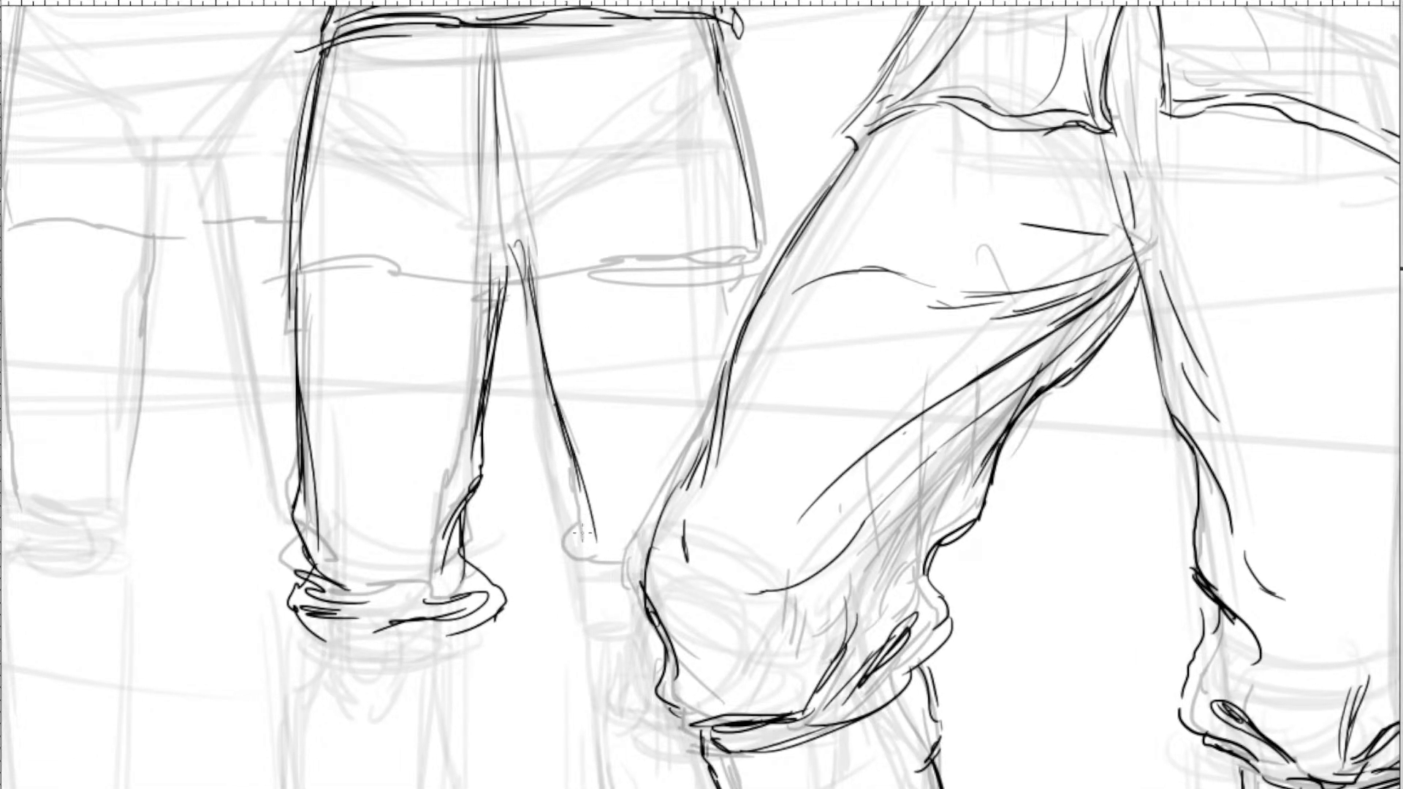
pyautogui.moveTo(576, 474); pyautogui.dragTo(597, 555)
pyautogui.moveTo(586, 506); pyautogui.dragTo(611, 590)
# Add short fold strokes at the hip and double the fly seam of the trousers.
pyautogui.moveTo(678, 44); pyautogui.dragTo(687, 87)
pyautogui.moveTo(508, 47); pyautogui.dragTo(511, 158)
pyautogui.moveTo(514, 61); pyautogui.dragTo(514, 175)
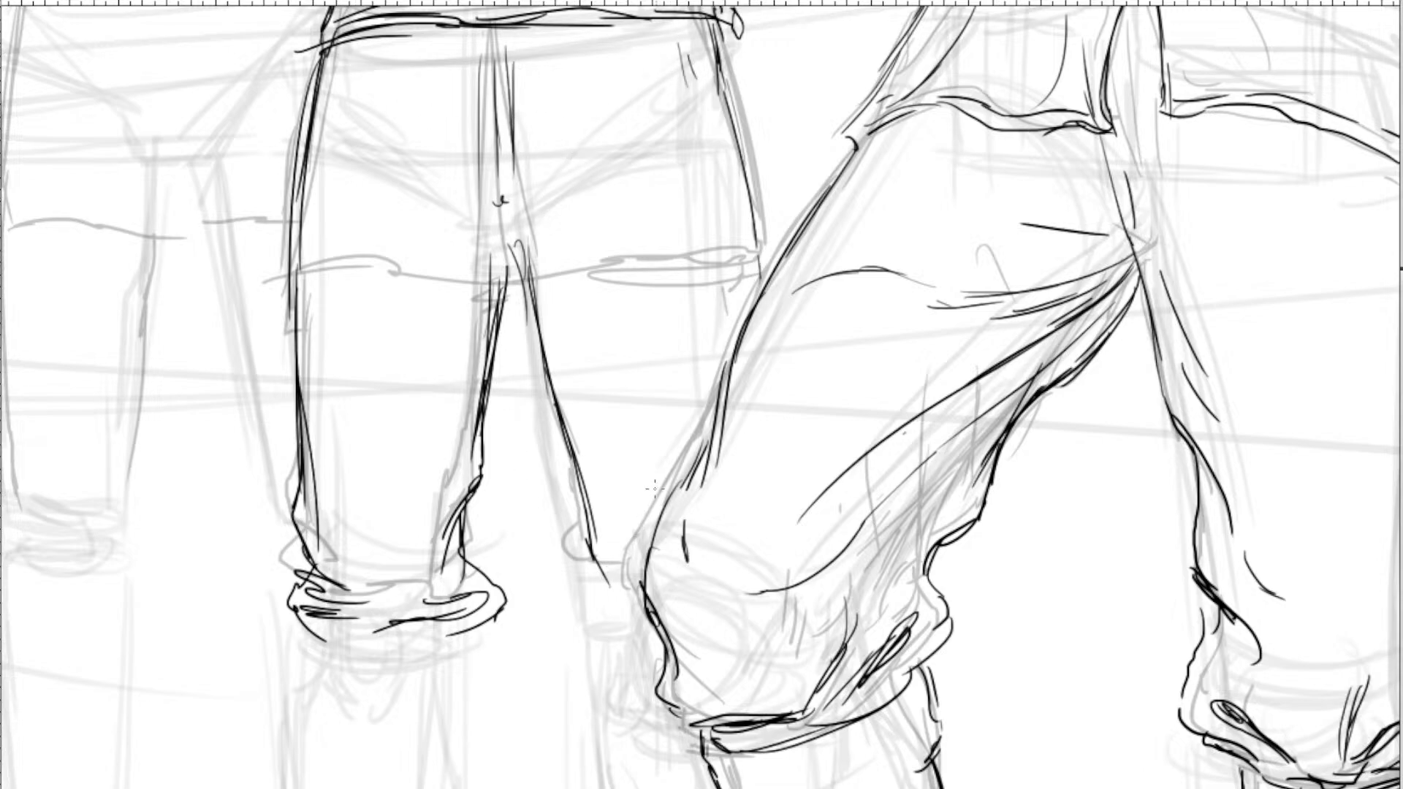
# Ink the knuckles along the upper edge of the shirted man's fist in front of the T-shirt.
pyautogui.moveTo(655, 488); pyautogui.dragTo(632, 636)
pyautogui.moveTo(635, 315); pyautogui.dragTo(607, 519)
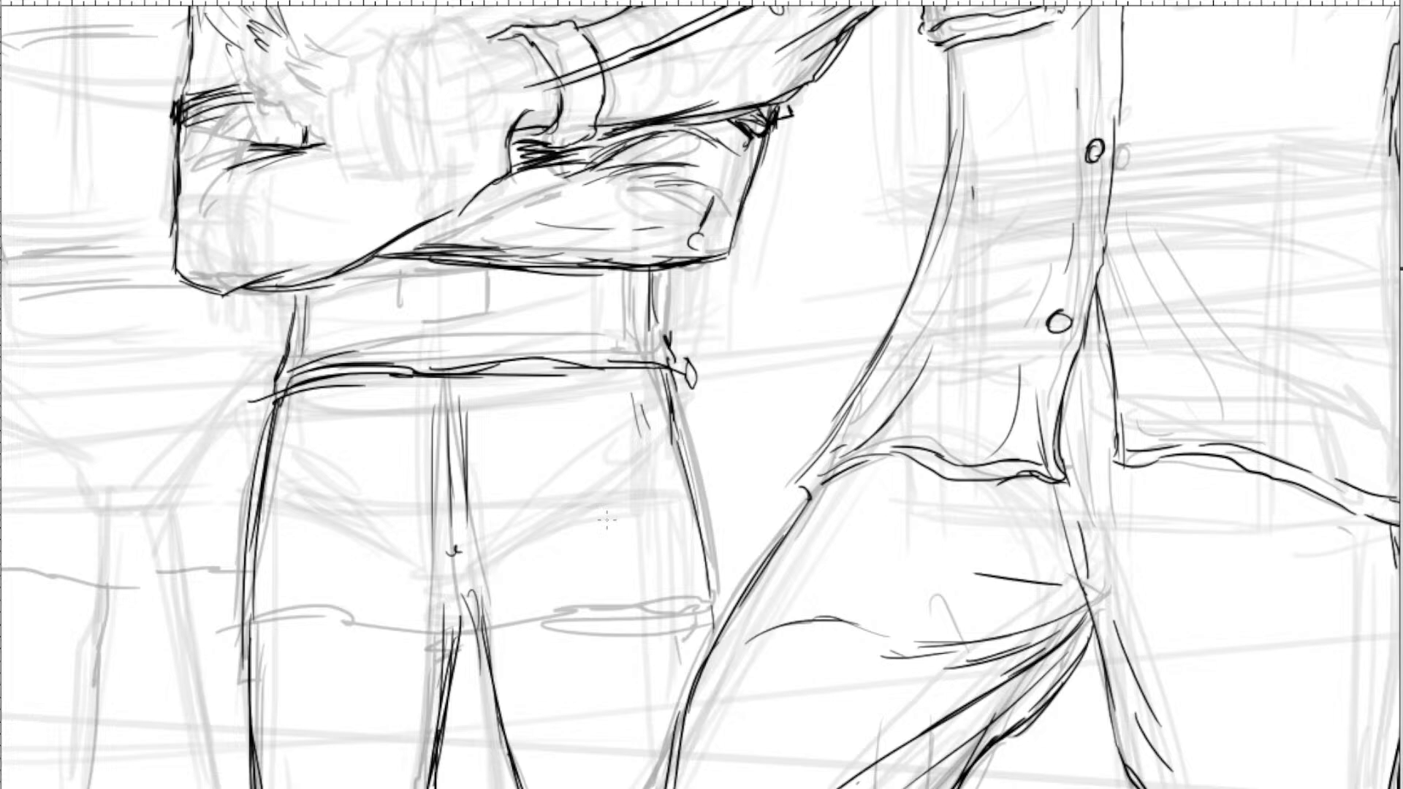
pyautogui.hotkey('ctrl', '+')
pyautogui.moveTo(396, 152); pyautogui.dragTo(572, 544)
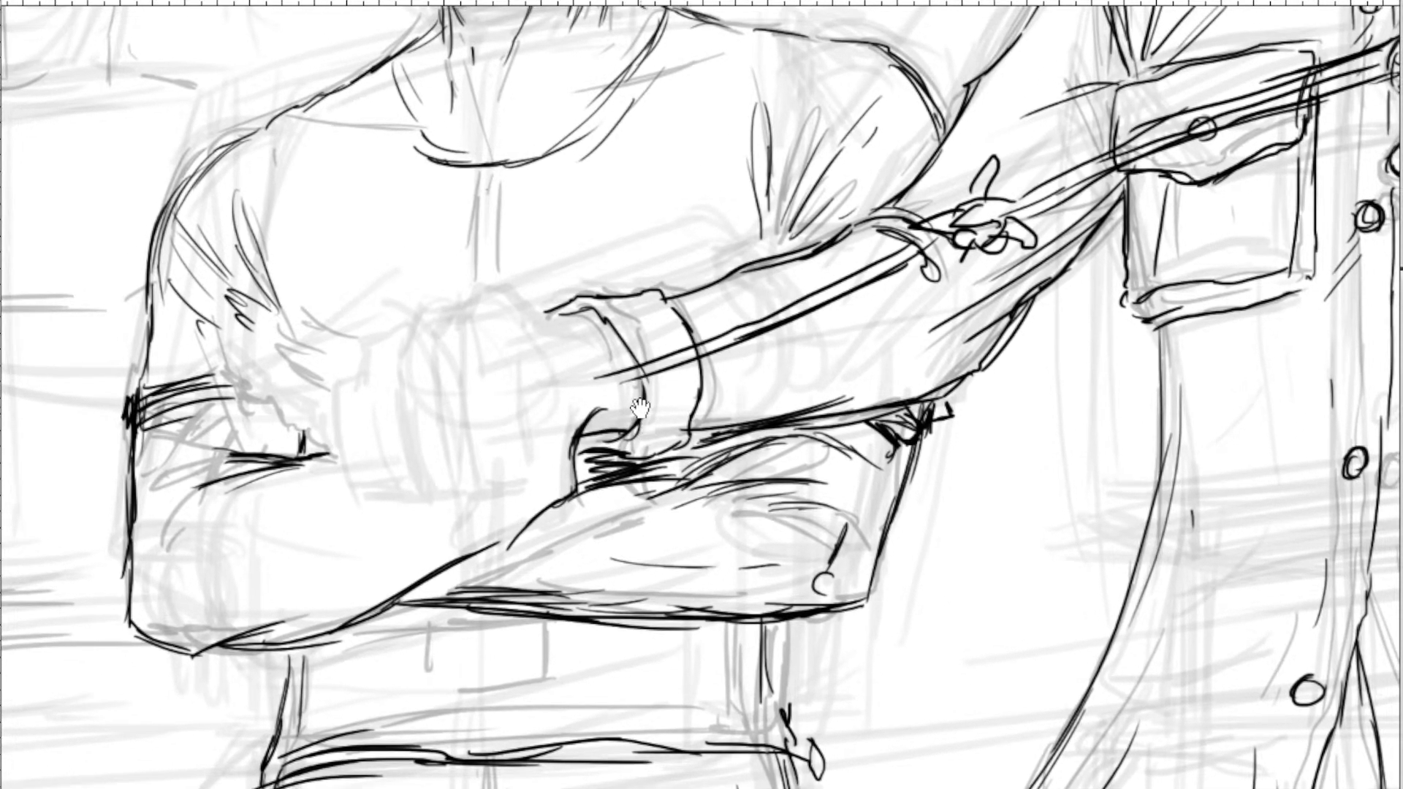
pyautogui.moveTo(612, 345)
pyautogui.mouseDown()
pyautogui.moveTo(711, 327)
pyautogui.moveTo(603, 281)
pyautogui.moveTo(581, 340)
pyautogui.mouseUp()
pyautogui.moveTo(564, 293)
pyautogui.mouseDown()
pyautogui.moveTo(576, 344)
pyautogui.moveTo(599, 316)
pyautogui.moveTo(530, 298)
pyautogui.moveTo(496, 321)
pyautogui.moveTo(512, 354)
pyautogui.moveTo(542, 330)
pyautogui.moveTo(472, 332)
pyautogui.moveTo(482, 404)
pyautogui.mouseUp()
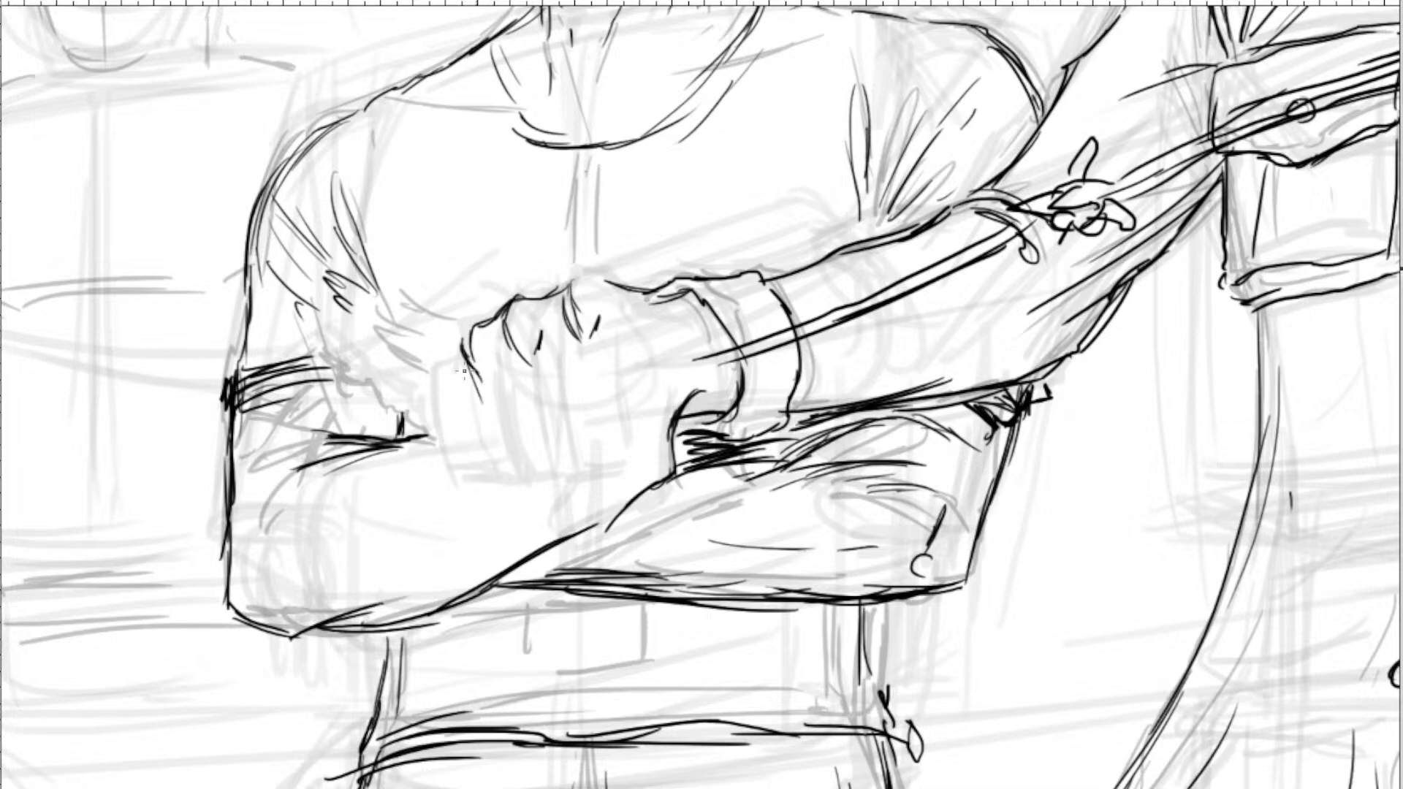
# Ink the outer finger contour and lower edge of the fist, with a line on the back of the hand.
pyautogui.moveTo(461, 351)
pyautogui.mouseDown()
pyautogui.moveTo(443, 395)
pyautogui.moveTo(458, 438)
pyautogui.mouseUp()
pyautogui.moveTo(620, 336); pyautogui.dragTo(627, 422)
pyautogui.moveTo(439, 400)
pyautogui.mouseDown()
pyautogui.moveTo(447, 467)
pyautogui.moveTo(503, 489)
pyautogui.moveTo(484, 475)
pyautogui.moveTo(498, 472)
pyautogui.moveTo(495, 452)
pyautogui.moveTo(501, 484)
pyautogui.moveTo(529, 480)
pyautogui.mouseUp()
pyautogui.moveTo(501, 478); pyautogui.dragTo(517, 484)
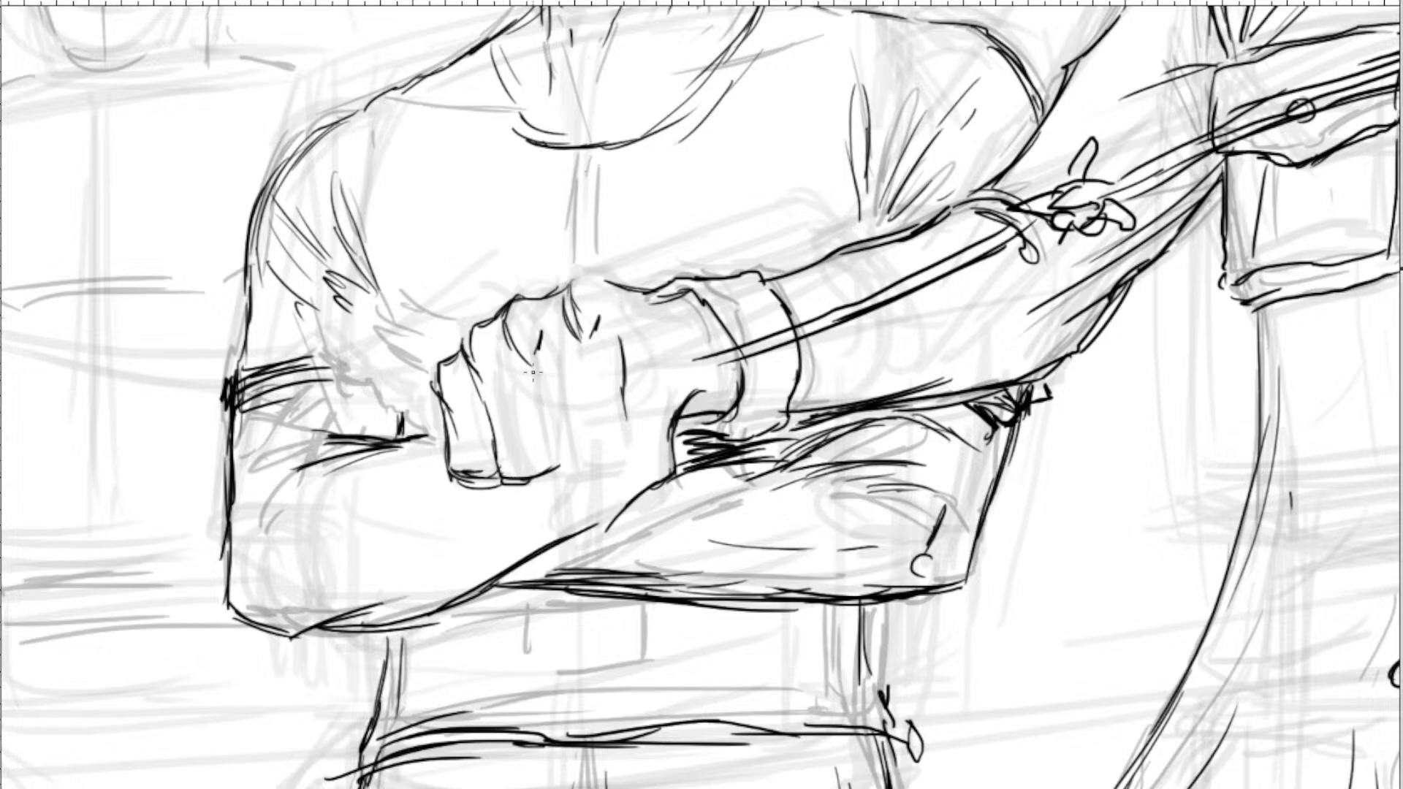
# Ink the separations and creases between the fist's fingers and the upper edge of the crossed forearm behind it.
pyautogui.moveTo(518, 374)
pyautogui.mouseDown()
pyautogui.moveTo(543, 487)
pyautogui.moveTo(644, 439)
pyautogui.moveTo(629, 414)
pyautogui.moveTo(676, 358)
pyautogui.moveTo(680, 371)
pyautogui.mouseUp()
pyautogui.moveTo(438, 434)
pyautogui.mouseDown()
pyautogui.moveTo(376, 443)
pyautogui.moveTo(441, 426)
pyautogui.mouseUp()
pyautogui.moveTo(321, 474); pyautogui.dragTo(429, 427)
pyautogui.moveTo(236, 497); pyautogui.dragTo(364, 466)
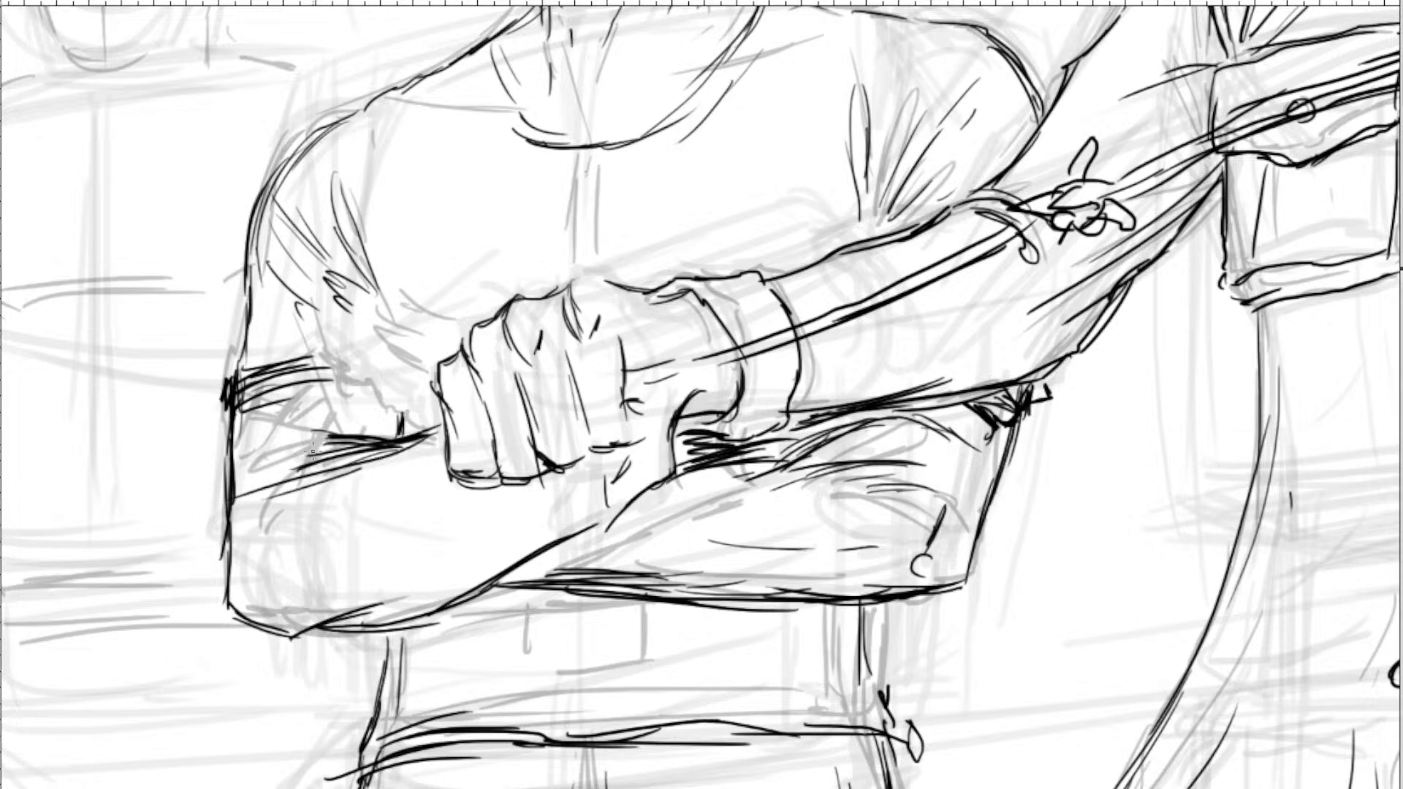
# Extend the barbed wire from the fist to the panel's left border as a sagging double strand with two barbs.
pyautogui.hotkey('ctrl', '-')
pyautogui.hotkey('ctrl', '-')
pyautogui.hotkey('ctrl', '-')
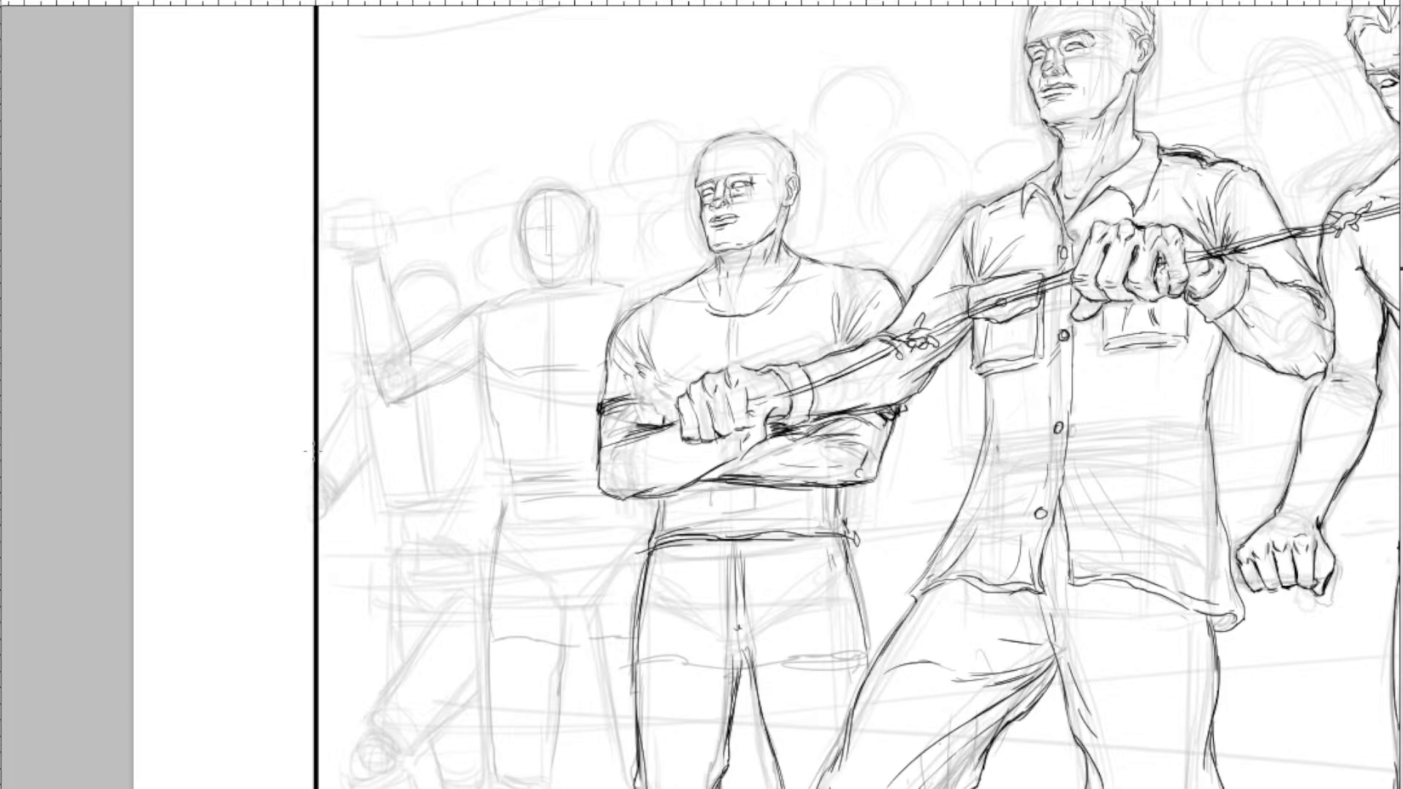
pyautogui.hotkey('ctrl', '-')
pyautogui.hotkey('ctrl', '-')
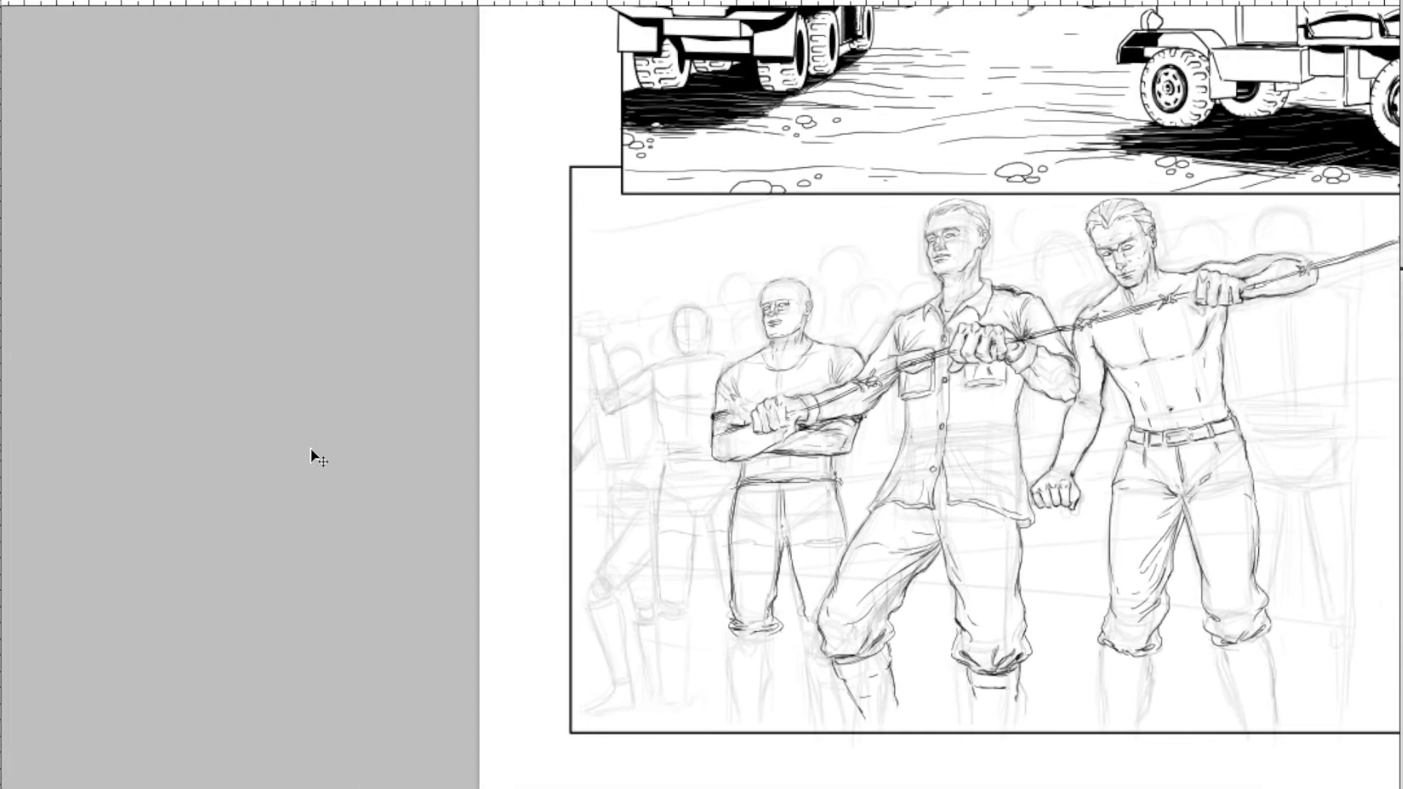
pyautogui.hotkey('ctrl', '+')
pyautogui.hotkey('ctrl', '+')
pyautogui.hotkey('ctrl', '+')
pyautogui.moveTo(467, 353); pyautogui.dragTo(892, 144)
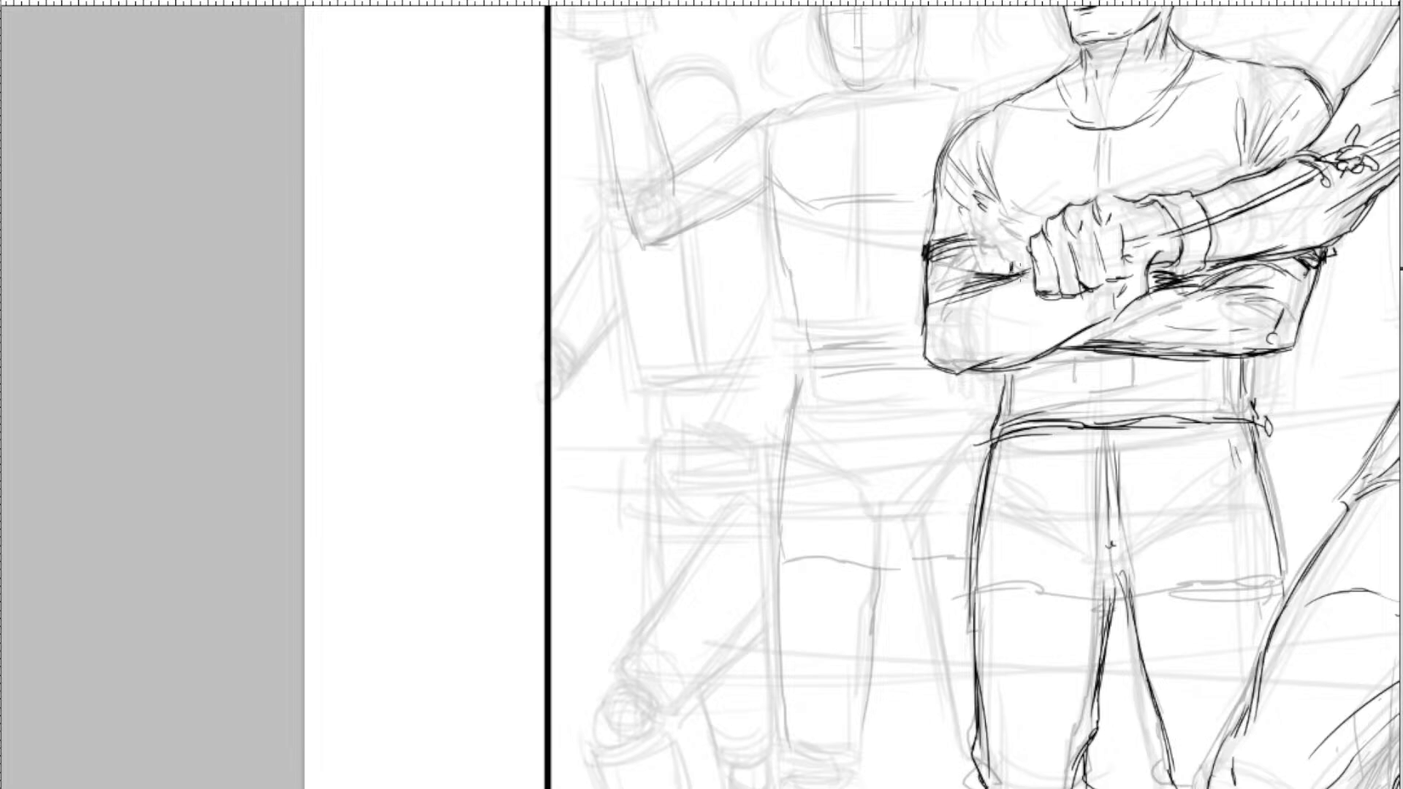
pyautogui.moveTo(1026, 264)
pyautogui.mouseDown()
pyautogui.moveTo(950, 284)
pyautogui.moveTo(835, 277)
pyautogui.moveTo(1026, 287)
pyautogui.moveTo(804, 272)
pyautogui.moveTo(826, 280)
pyautogui.moveTo(662, 224)
pyautogui.mouseUp()
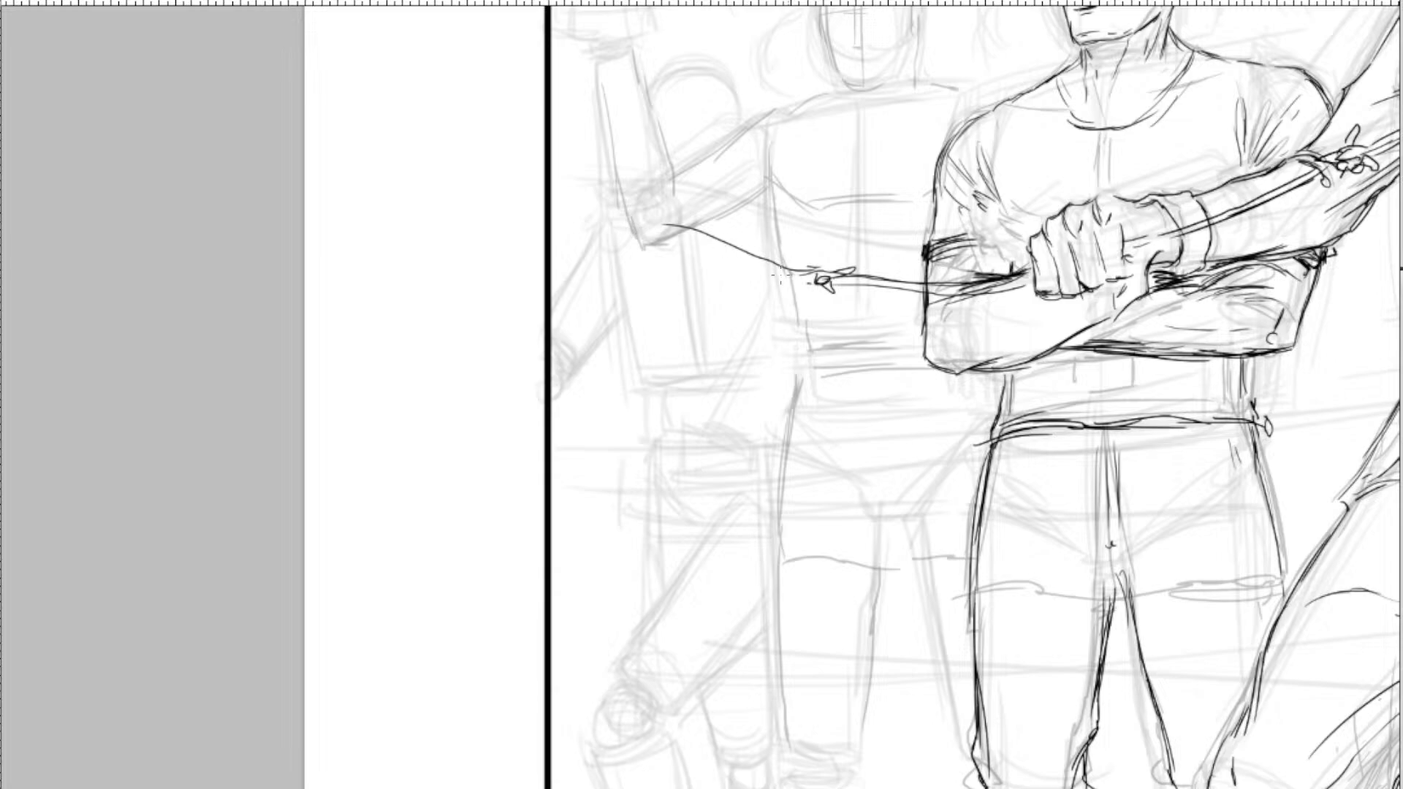
pyautogui.moveTo(790, 274)
pyautogui.mouseDown()
pyautogui.moveTo(554, 193)
pyautogui.moveTo(596, 208)
pyautogui.moveTo(610, 198)
pyautogui.mouseUp()
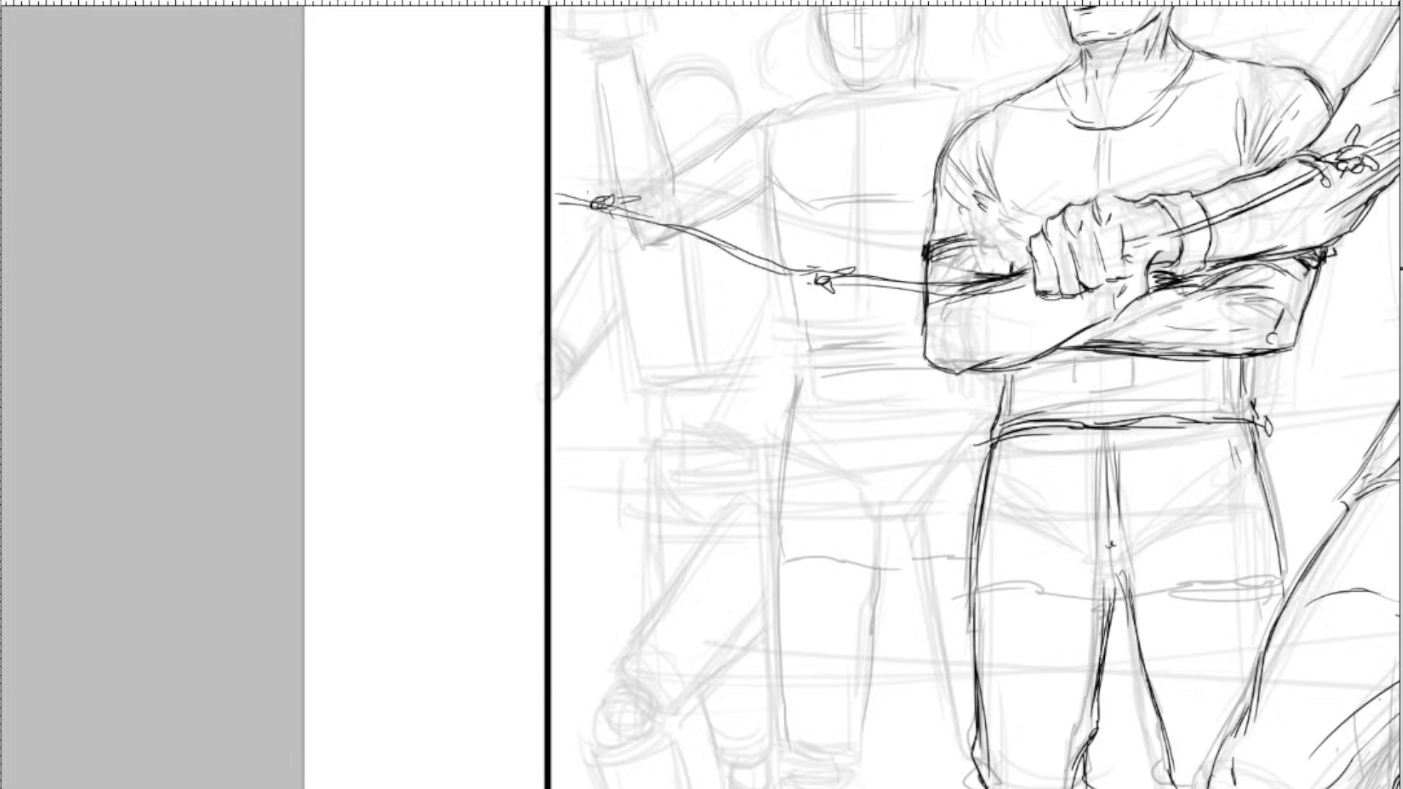
# Ink the crossed-arms man's temple hairline, the sideburn in front of the ear and hair strands above the ear.
pyautogui.hotkey('ctrl', '-')
pyautogui.hotkey('ctrl', '-')
pyautogui.hotkey('ctrl', '-')
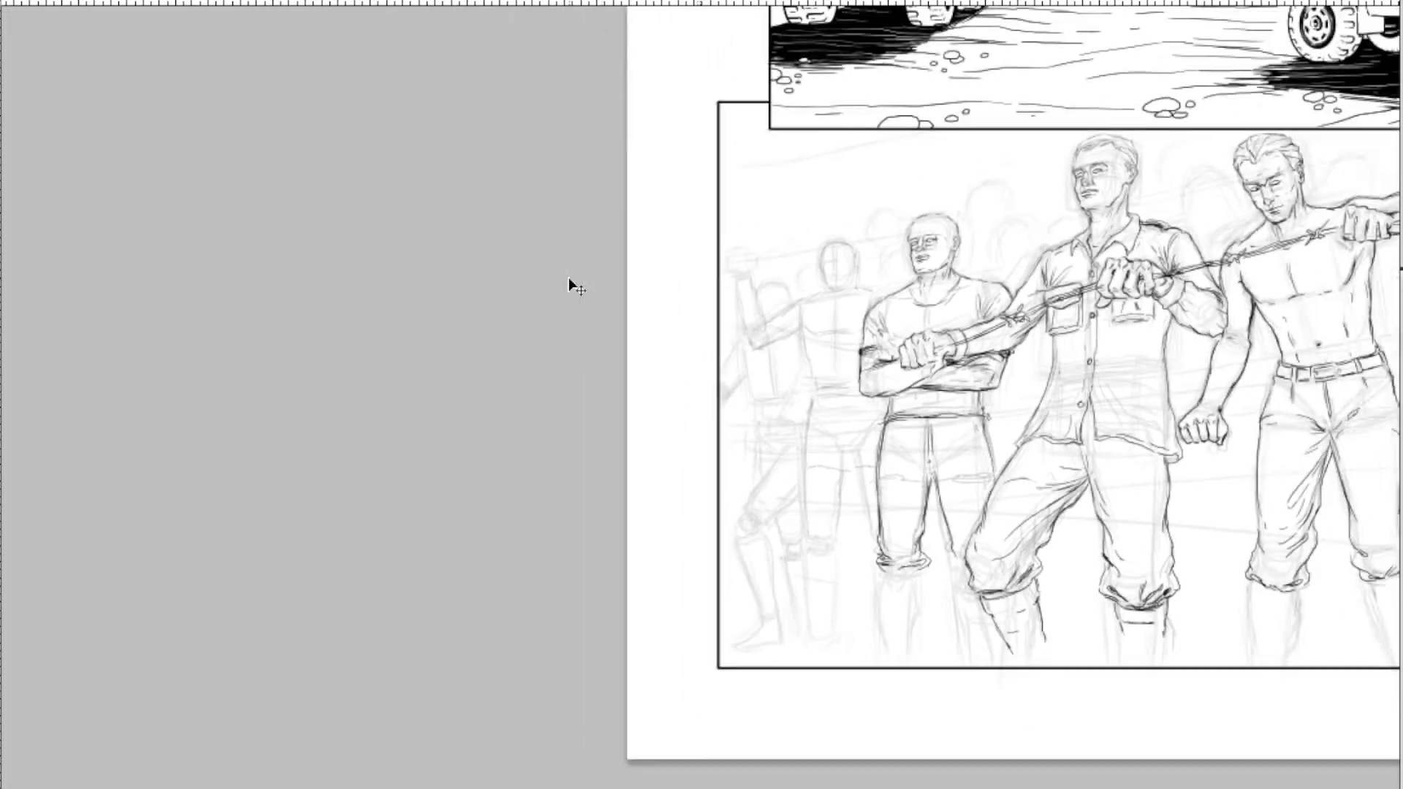
pyautogui.moveTo(980, 442); pyautogui.dragTo(885, 476)
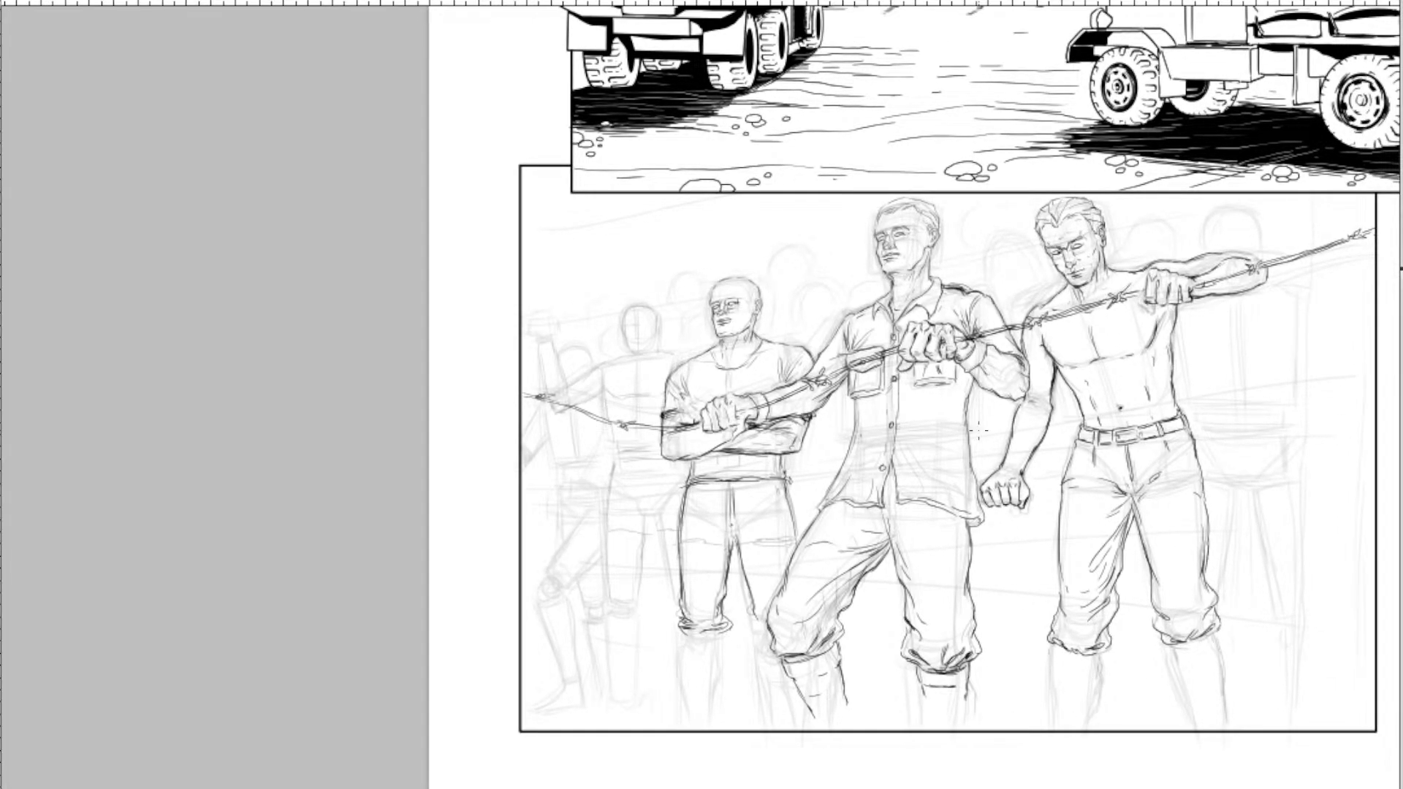
pyautogui.scroll(8, 981, 437)
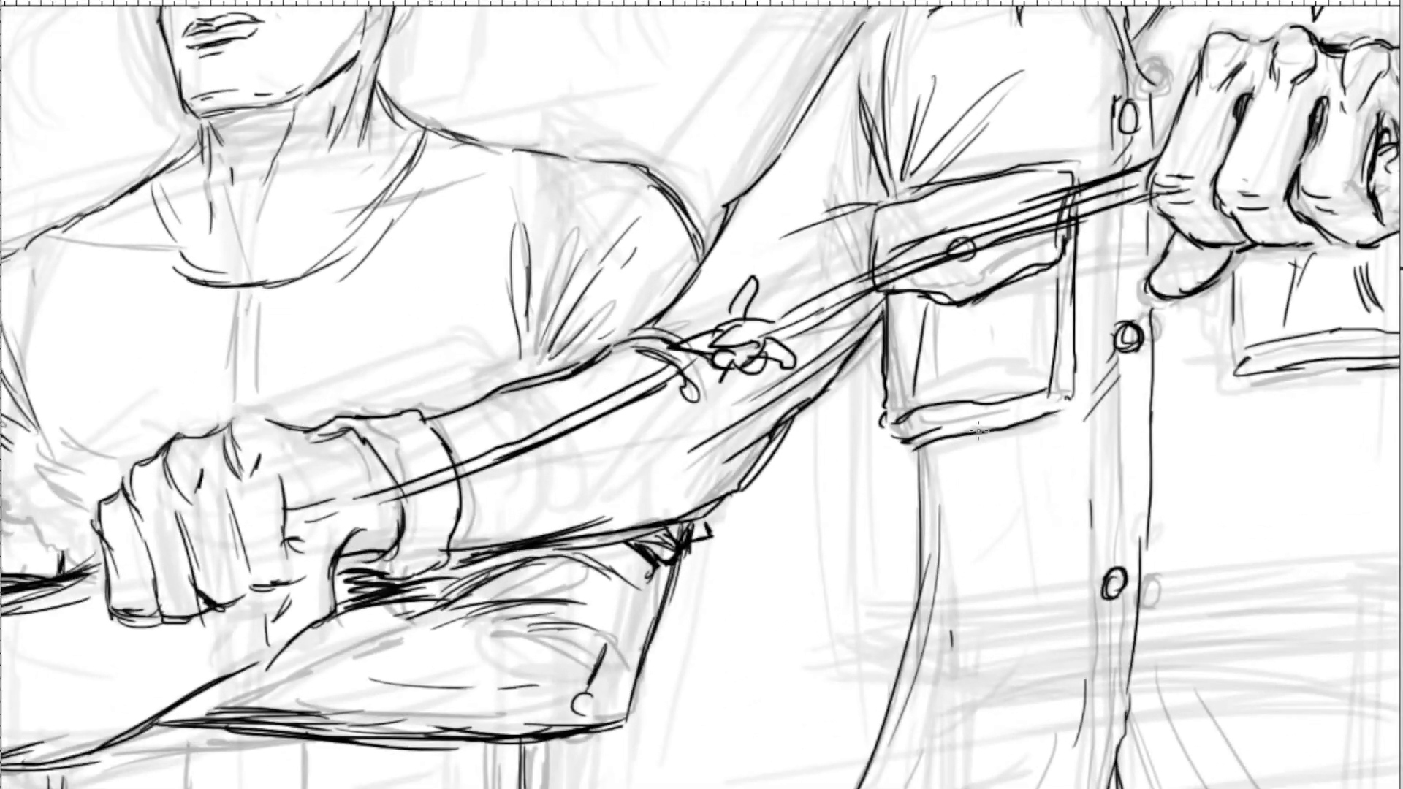
pyautogui.moveTo(295, 33); pyautogui.dragTo(683, 440)
pyautogui.hotkey('ctrl', '+')
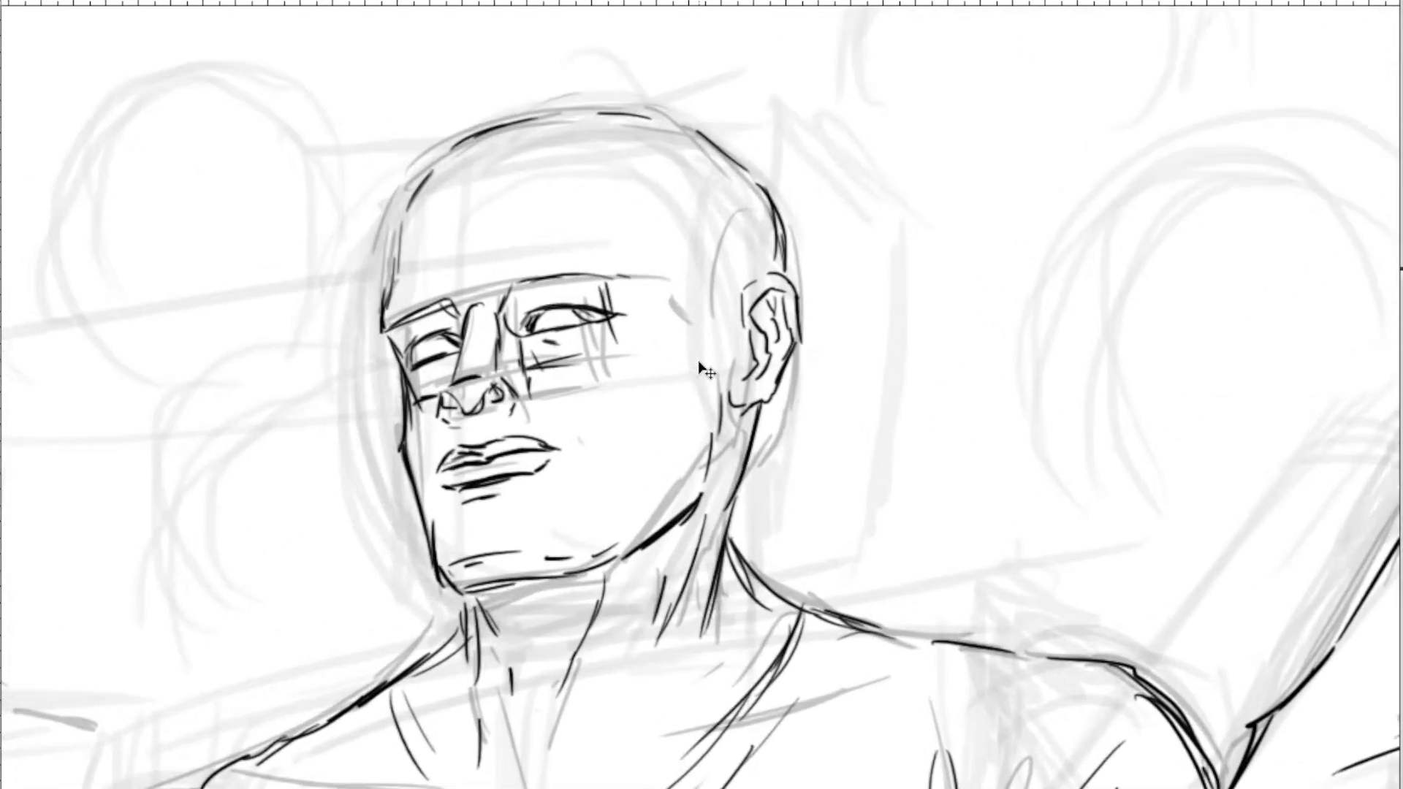
pyautogui.moveTo(494, 307); pyautogui.dragTo(506, 345)
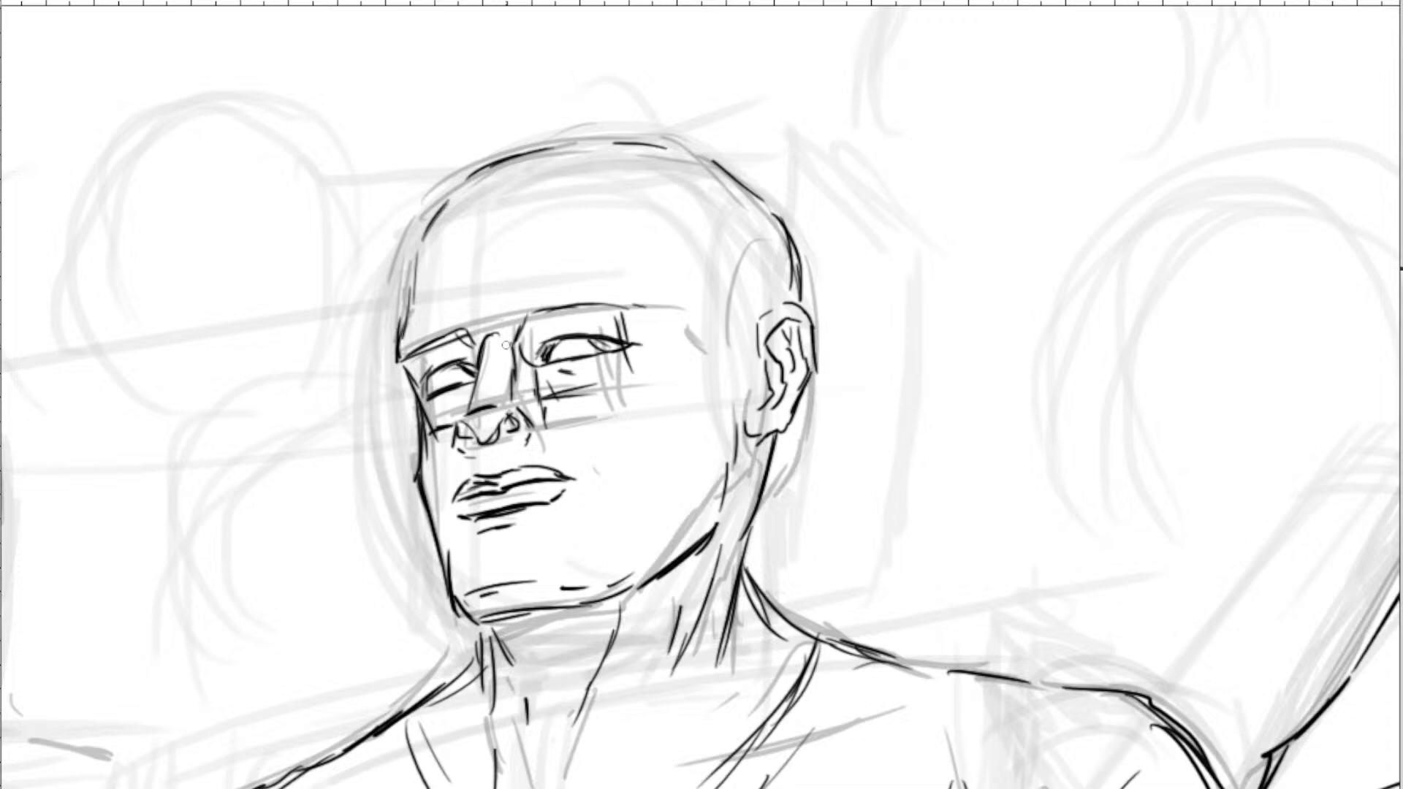
pyautogui.hotkey('ctrl', '+')
pyautogui.hotkey('ctrl', '+')
pyautogui.moveTo(590, 299); pyautogui.dragTo(929, 404)
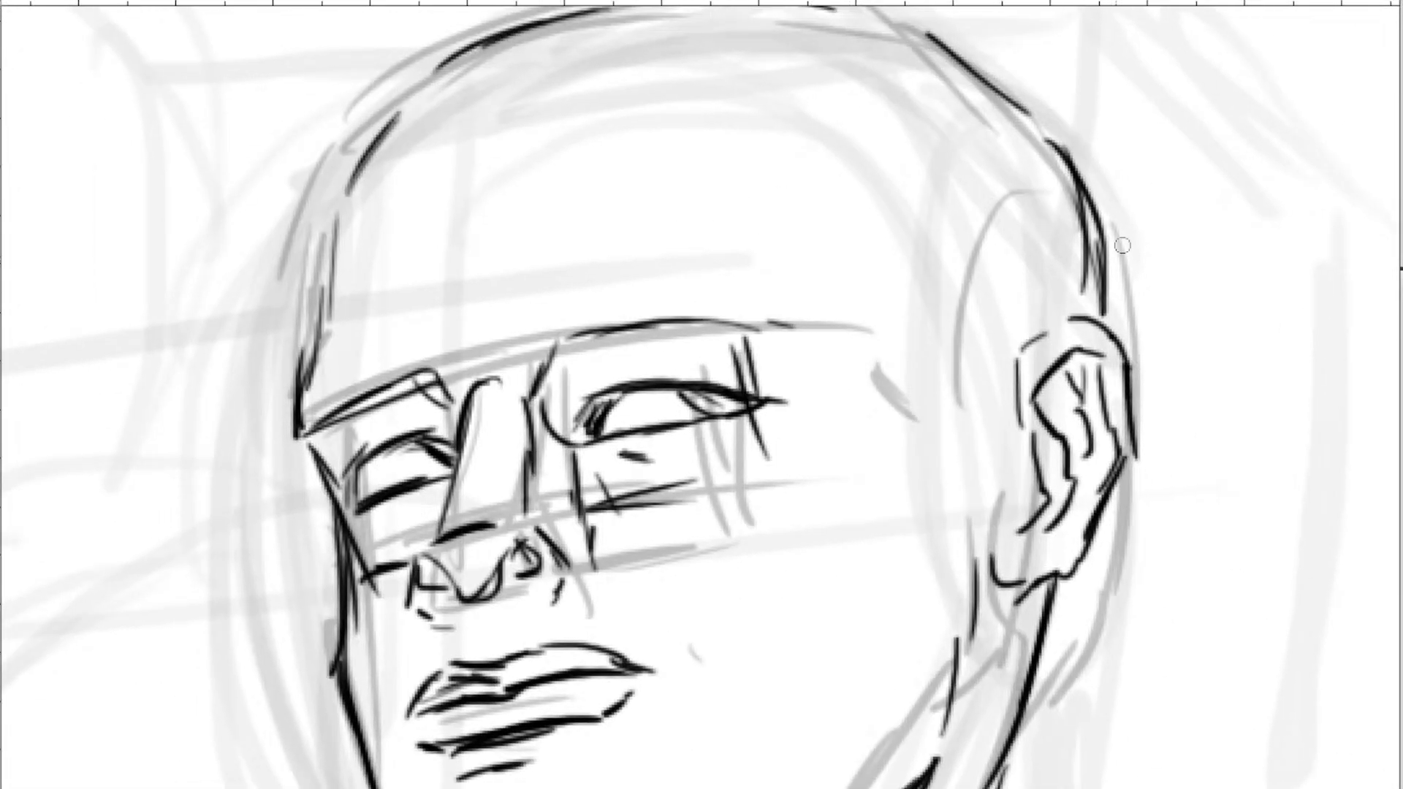
pyautogui.moveTo(916, 210); pyautogui.dragTo(957, 343)
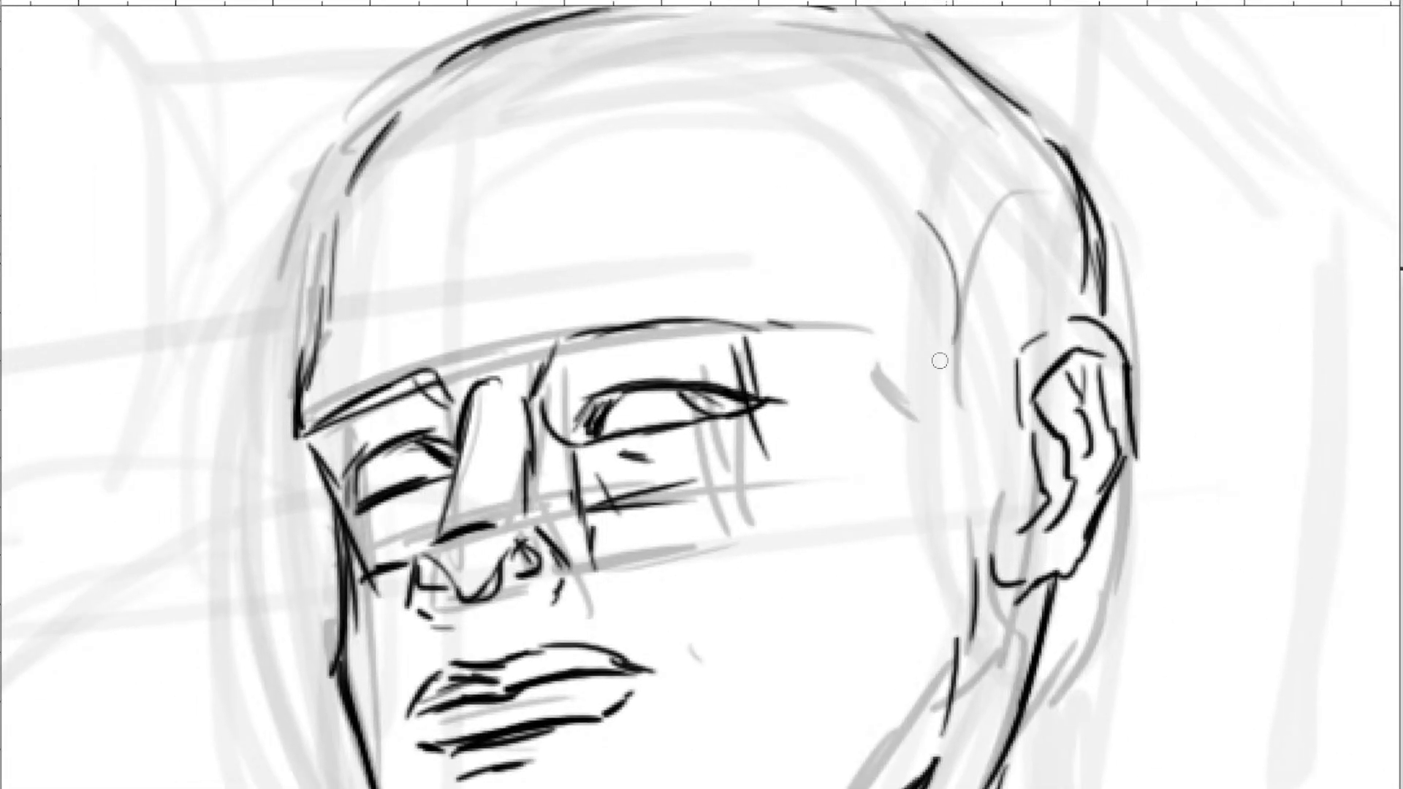
pyautogui.moveTo(959, 399); pyautogui.dragTo(1000, 400)
pyautogui.moveTo(948, 360)
pyautogui.mouseDown()
pyautogui.moveTo(998, 395)
pyautogui.moveTo(1042, 334)
pyautogui.moveTo(1019, 331)
pyautogui.mouseUp()
pyautogui.moveTo(1048, 316); pyautogui.dragTo(1079, 315)
pyautogui.moveTo(887, 173)
pyautogui.mouseDown()
pyautogui.moveTo(1050, 249)
pyautogui.moveTo(1081, 285)
pyautogui.mouseUp()
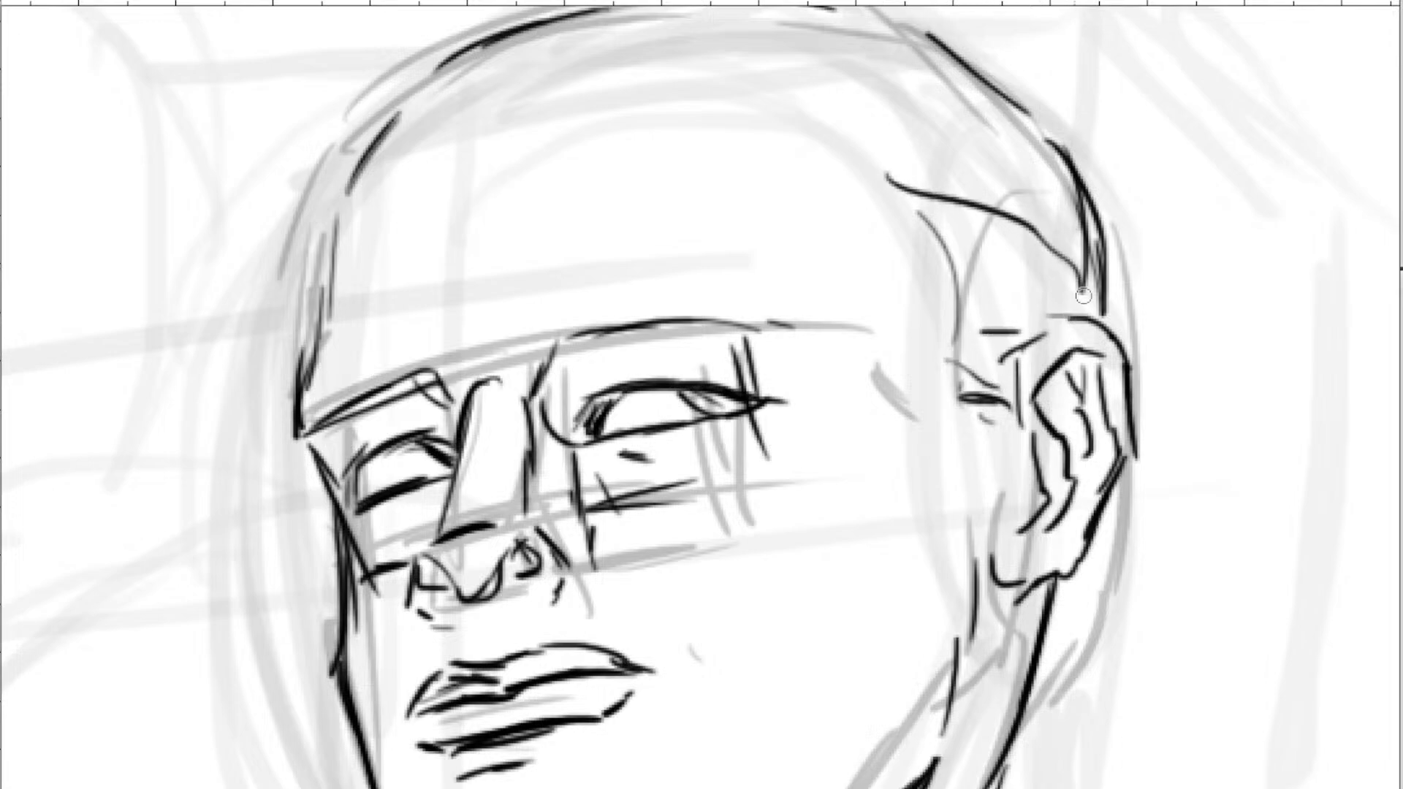
pyautogui.moveTo(972, 241)
pyautogui.mouseDown()
pyautogui.moveTo(1094, 304)
pyautogui.moveTo(1016, 156)
pyautogui.mouseUp()
# Ink the hairline across the forehead with overlapping strokes, continuing it to the temple with strands along the side.
pyautogui.moveTo(402, 123); pyautogui.dragTo(636, 67)
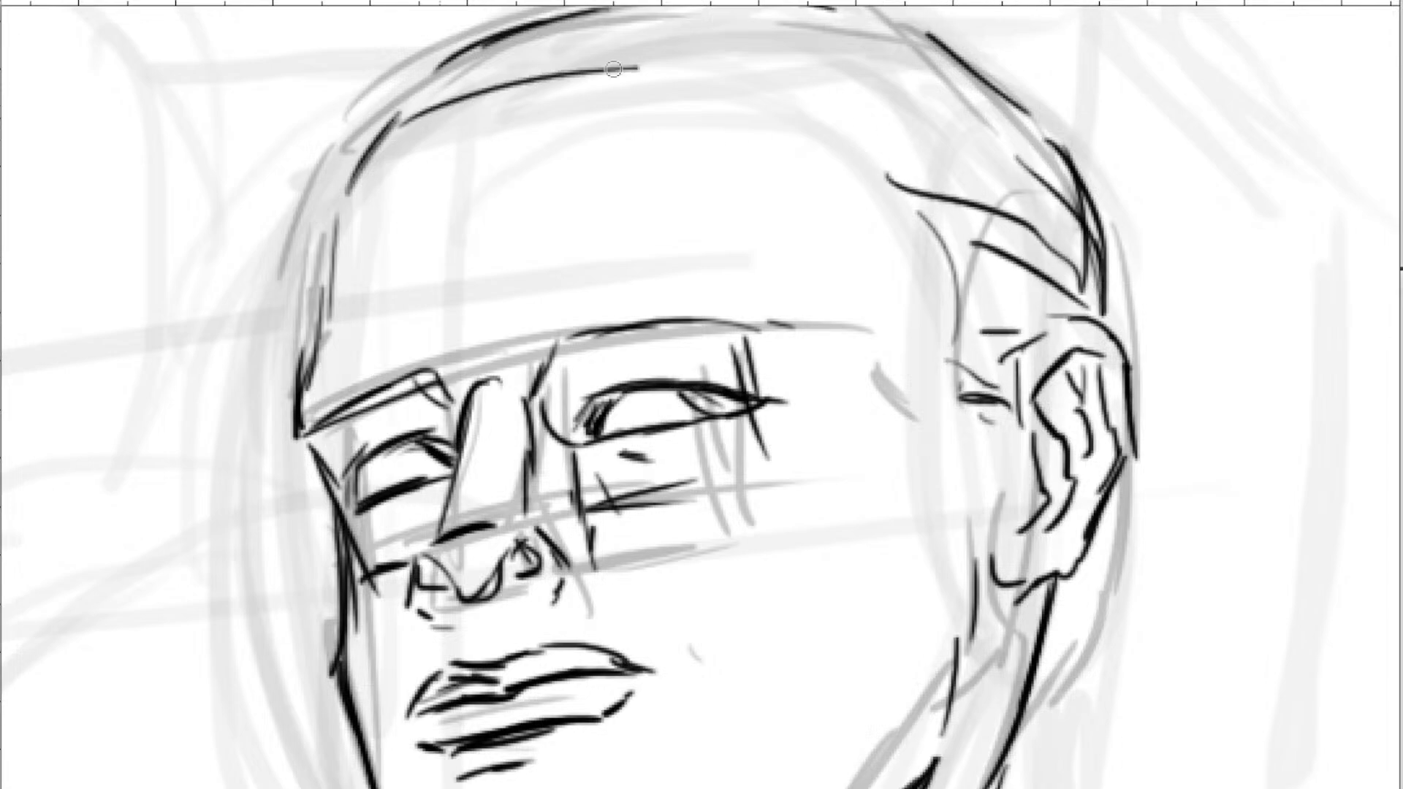
pyautogui.moveTo(376, 158); pyautogui.dragTo(592, 84)
pyautogui.moveTo(431, 126)
pyautogui.mouseDown()
pyautogui.moveTo(491, 134)
pyautogui.moveTo(623, 66)
pyautogui.mouseUp()
pyautogui.moveTo(452, 136); pyautogui.dragTo(643, 64)
pyautogui.moveTo(581, 77)
pyautogui.mouseDown()
pyautogui.moveTo(767, 93)
pyautogui.moveTo(721, 71)
pyautogui.moveTo(870, 144)
pyautogui.mouseUp()
pyautogui.moveTo(899, 189)
pyautogui.mouseDown()
pyautogui.moveTo(906, 203)
pyautogui.moveTo(808, 126)
pyautogui.moveTo(1020, 117)
pyautogui.mouseUp()
pyautogui.moveTo(1061, 164); pyautogui.dragTo(891, 121)
# Ink sweeping hair strands over the top of the head and reinforce the back contour of the hair.
pyautogui.scroll(5, 617, 307)
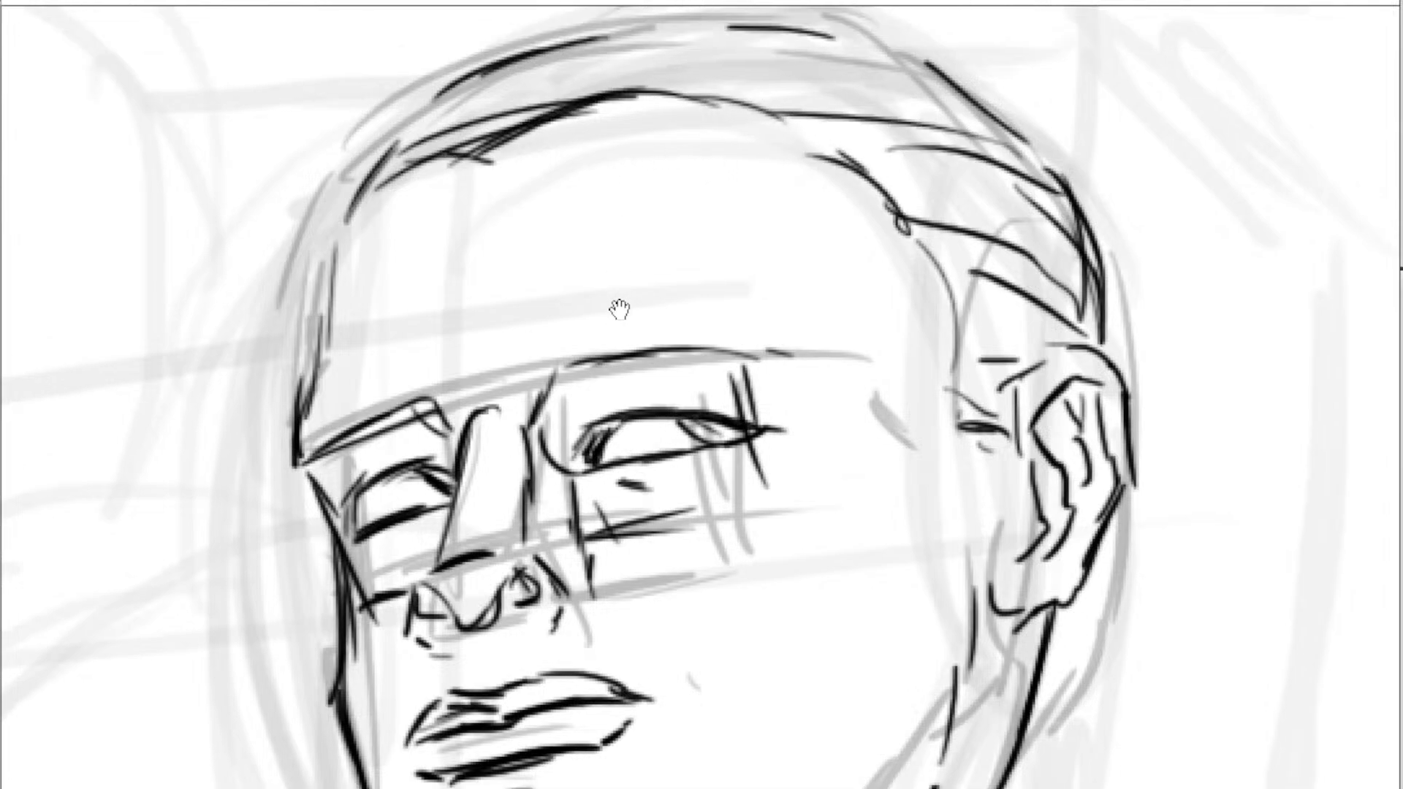
pyautogui.moveTo(462, 284)
pyautogui.mouseDown()
pyautogui.moveTo(550, 182)
pyautogui.moveTo(745, 147)
pyautogui.moveTo(840, 170)
pyautogui.mouseUp()
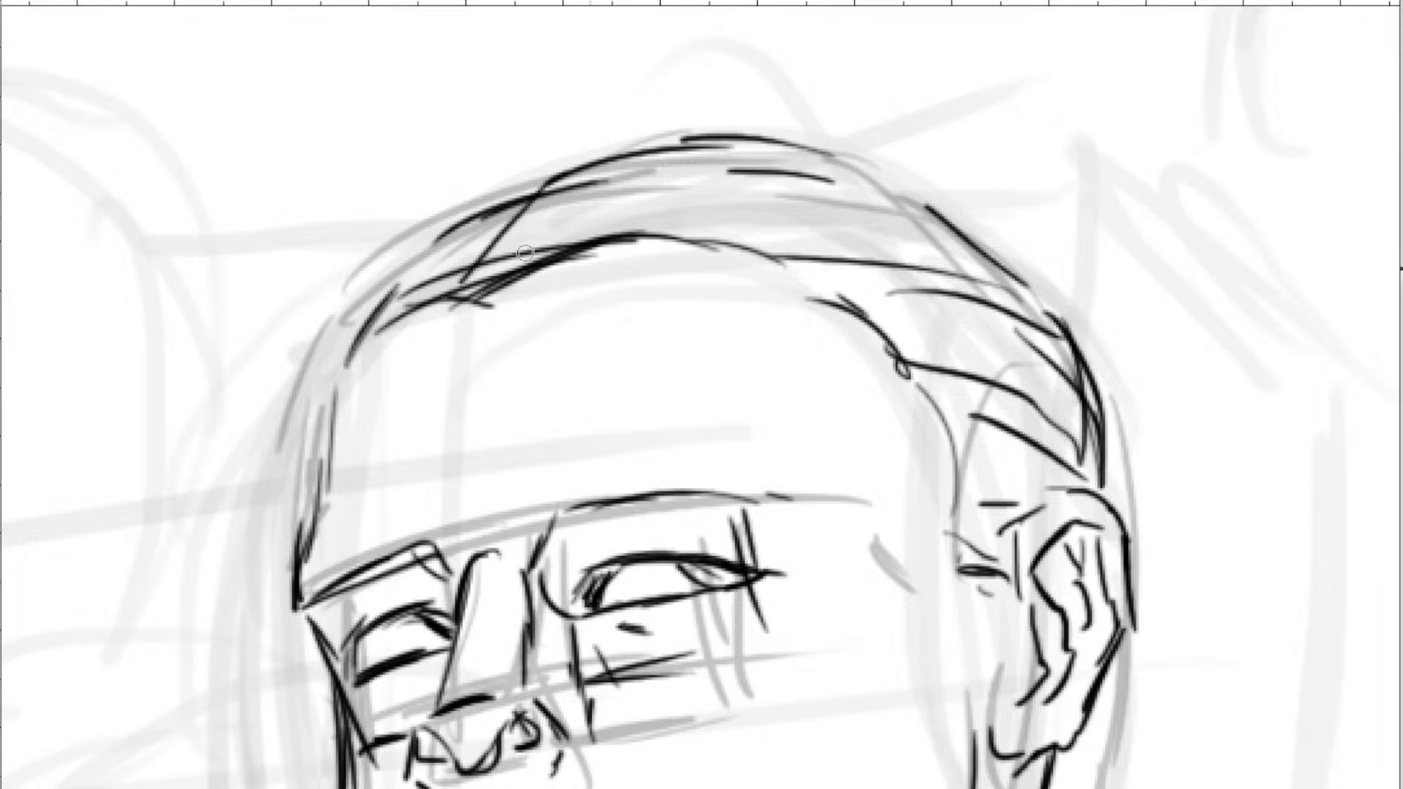
pyautogui.moveTo(511, 248)
pyautogui.mouseDown()
pyautogui.moveTo(797, 169)
pyautogui.moveTo(939, 212)
pyautogui.mouseUp()
pyautogui.moveTo(744, 202); pyautogui.dragTo(892, 207)
pyautogui.moveTo(1007, 237); pyautogui.dragTo(1020, 243)
pyautogui.moveTo(974, 231); pyautogui.dragTo(1076, 311)
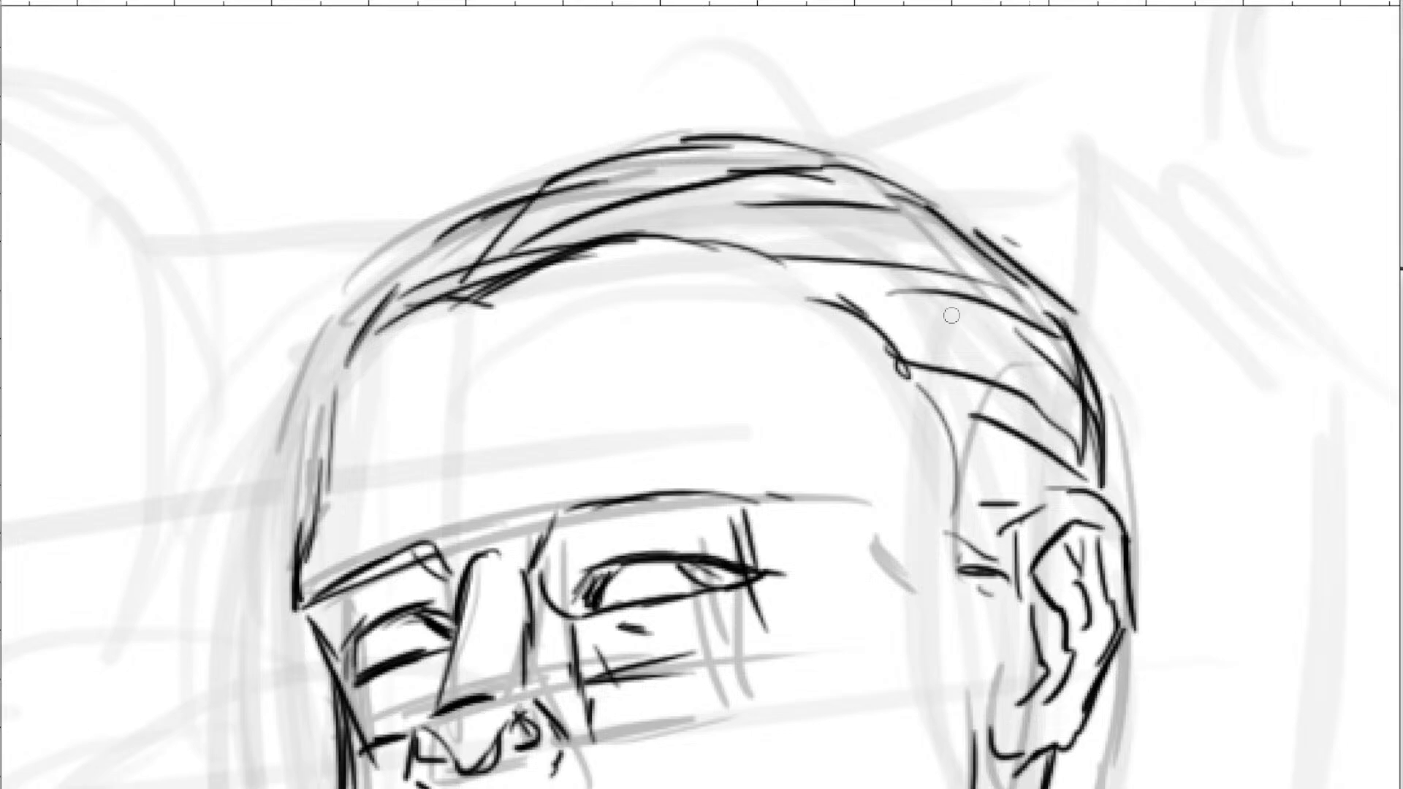
# Ink the crossed-arms man's far-side hairline, running strands from the top of the forehead down to the far temple.
pyautogui.moveTo(440, 220)
pyautogui.mouseDown()
pyautogui.moveTo(401, 268)
pyautogui.moveTo(450, 302)
pyautogui.moveTo(350, 306)
pyautogui.moveTo(380, 268)
pyautogui.moveTo(319, 365)
pyautogui.moveTo(355, 345)
pyautogui.moveTo(306, 399)
pyautogui.moveTo(323, 408)
pyautogui.moveTo(306, 453)
pyautogui.mouseUp()
pyautogui.moveTo(330, 400); pyautogui.dragTo(327, 504)
pyautogui.moveTo(329, 365); pyautogui.dragTo(321, 512)
pyautogui.moveTo(305, 436); pyautogui.dragTo(325, 504)
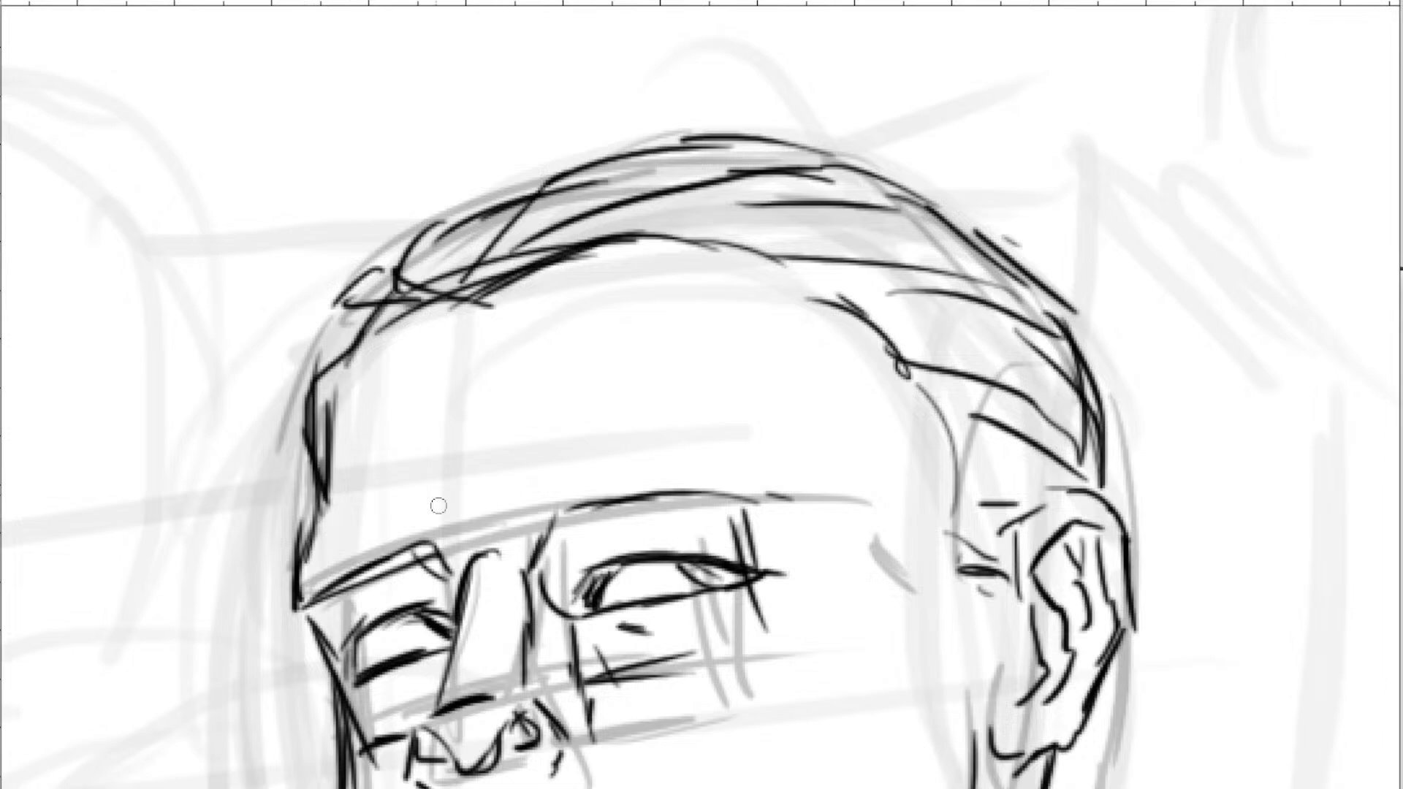
# Examine the crossed-arms man's inked face and hair up close and in the context of the whole panel.
pyautogui.moveTo(438, 504); pyautogui.dragTo(334, 133)
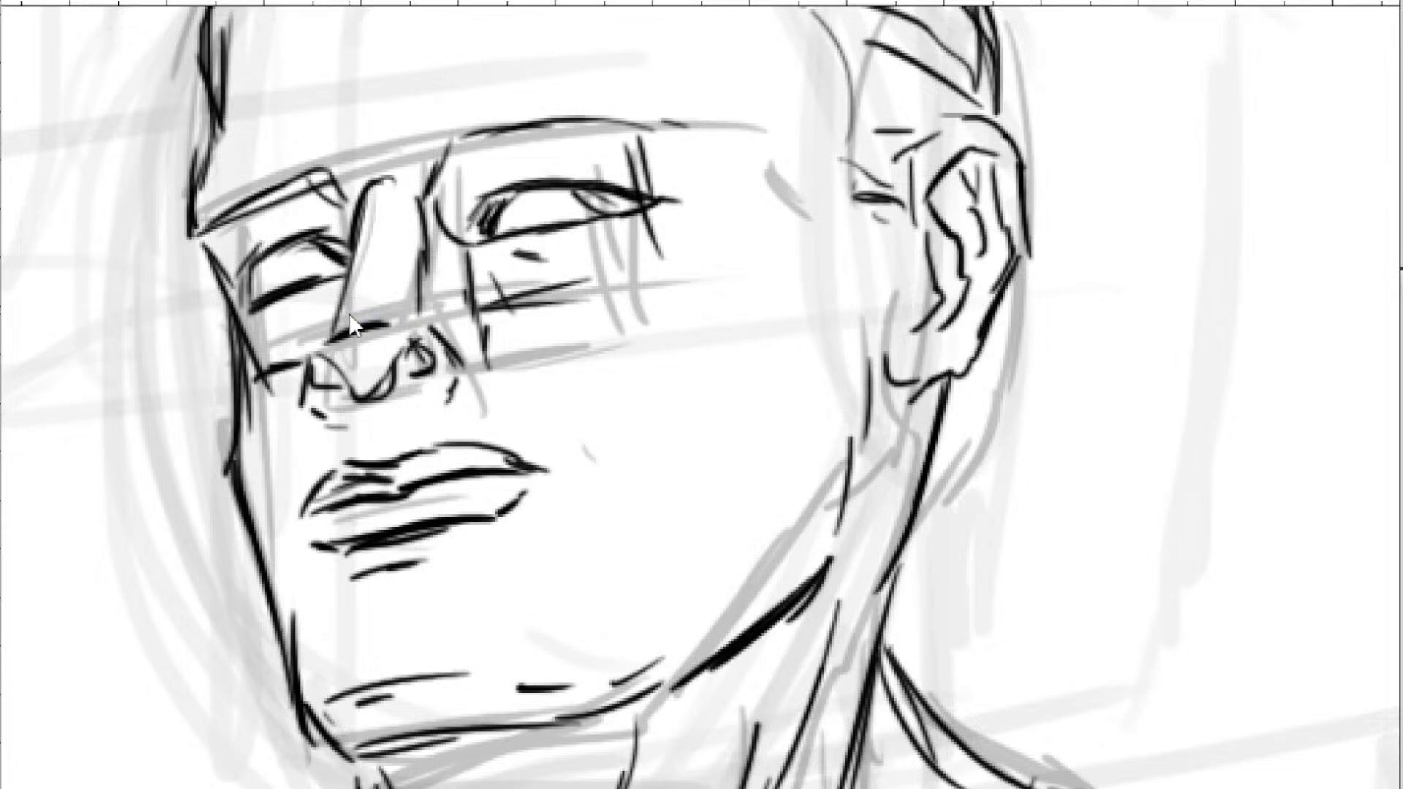
pyautogui.scroll(5, 746, 365)
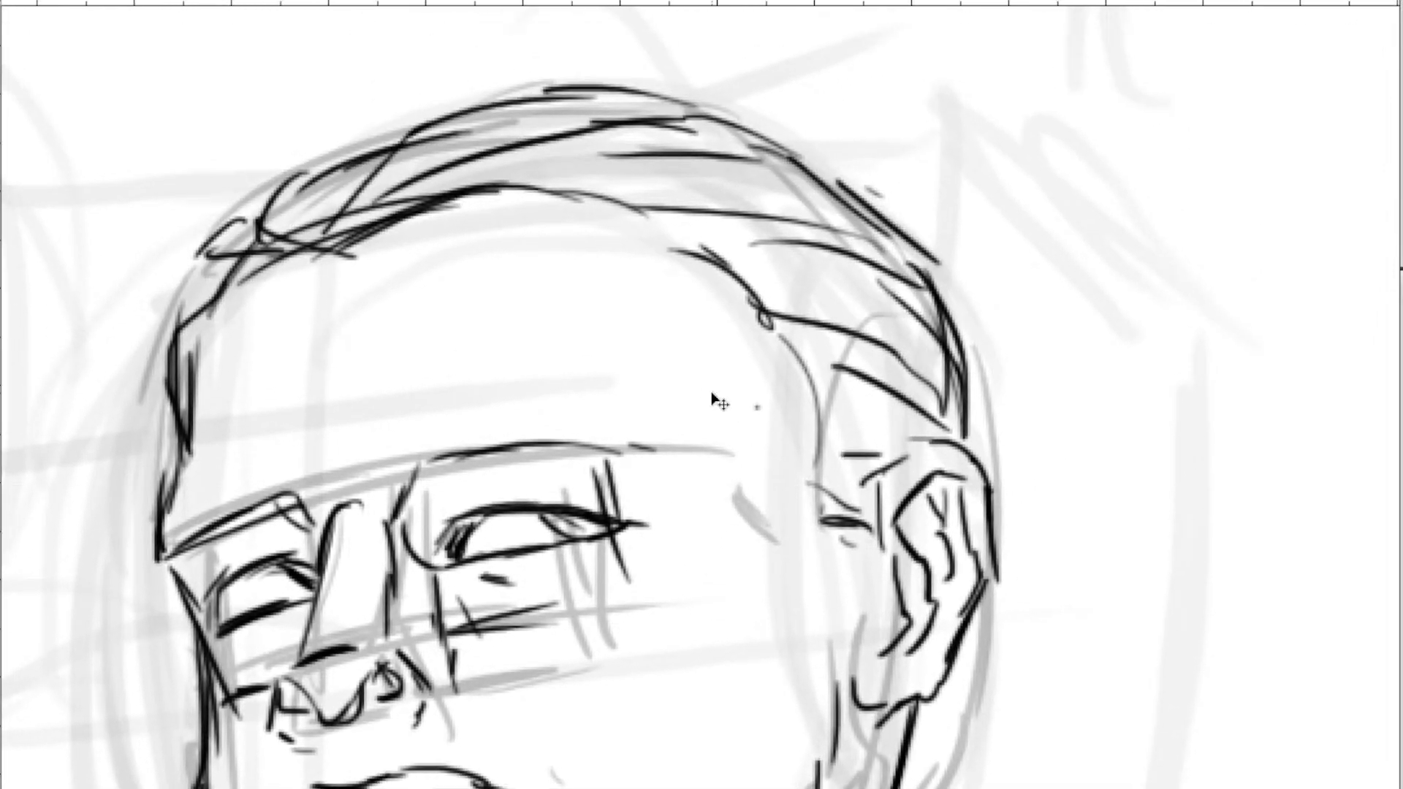
pyautogui.hotkey('ctrl', '-')
pyautogui.hotkey('ctrl', '-')
pyautogui.hotkey('ctrl', '-')
pyautogui.hotkey('ctrl', '-')
pyautogui.hotkey('ctrl', '-')
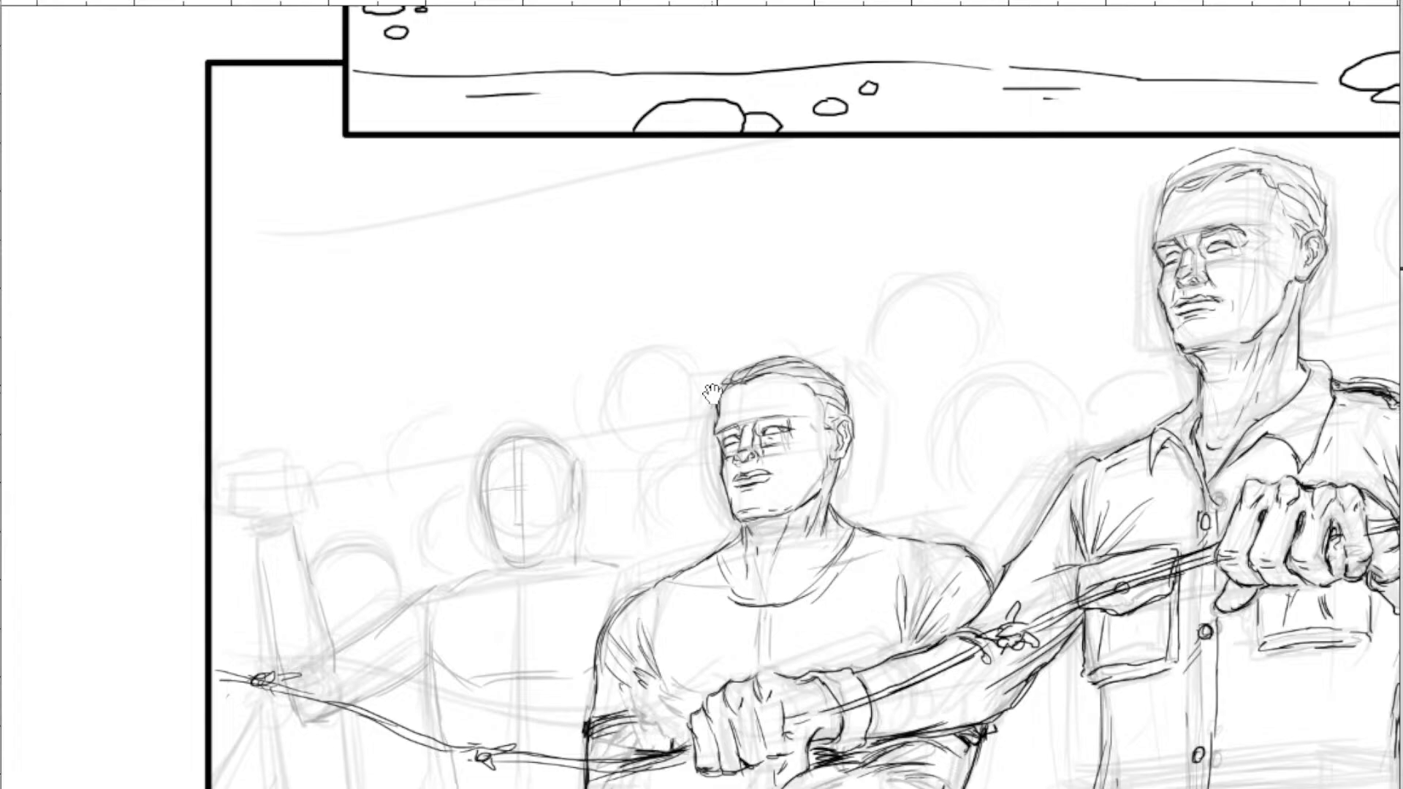
pyautogui.moveTo(902, 435); pyautogui.dragTo(820, 212)
pyautogui.hotkey('ctrl', '-')
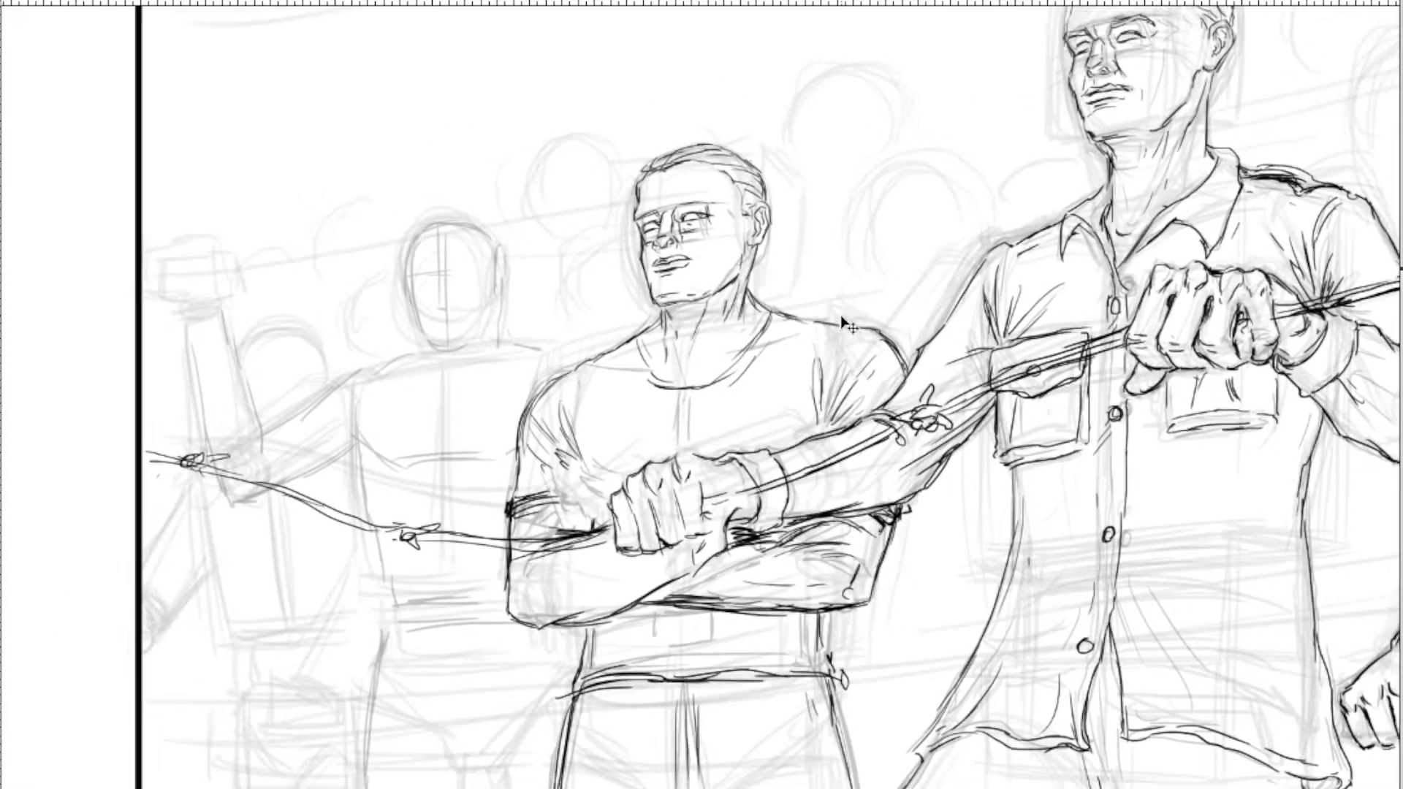
pyautogui.scroll(-5, 848, 325)
pyautogui.scroll(1, 847, 325)
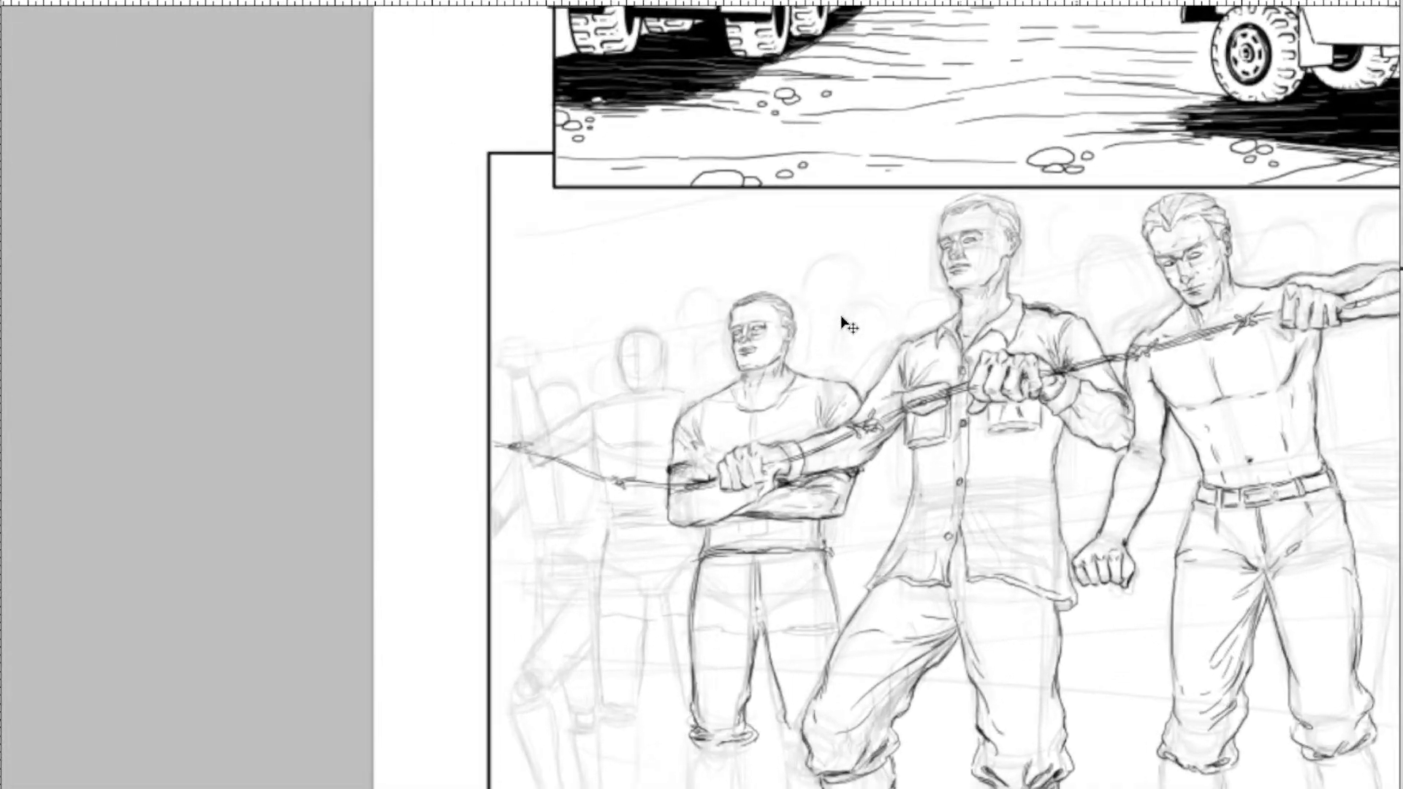
# Draw the skull outline and slanted brow lines on the roughed-in head of the background man behind the crossed-arms man.
pyautogui.scroll(6, 848, 322)
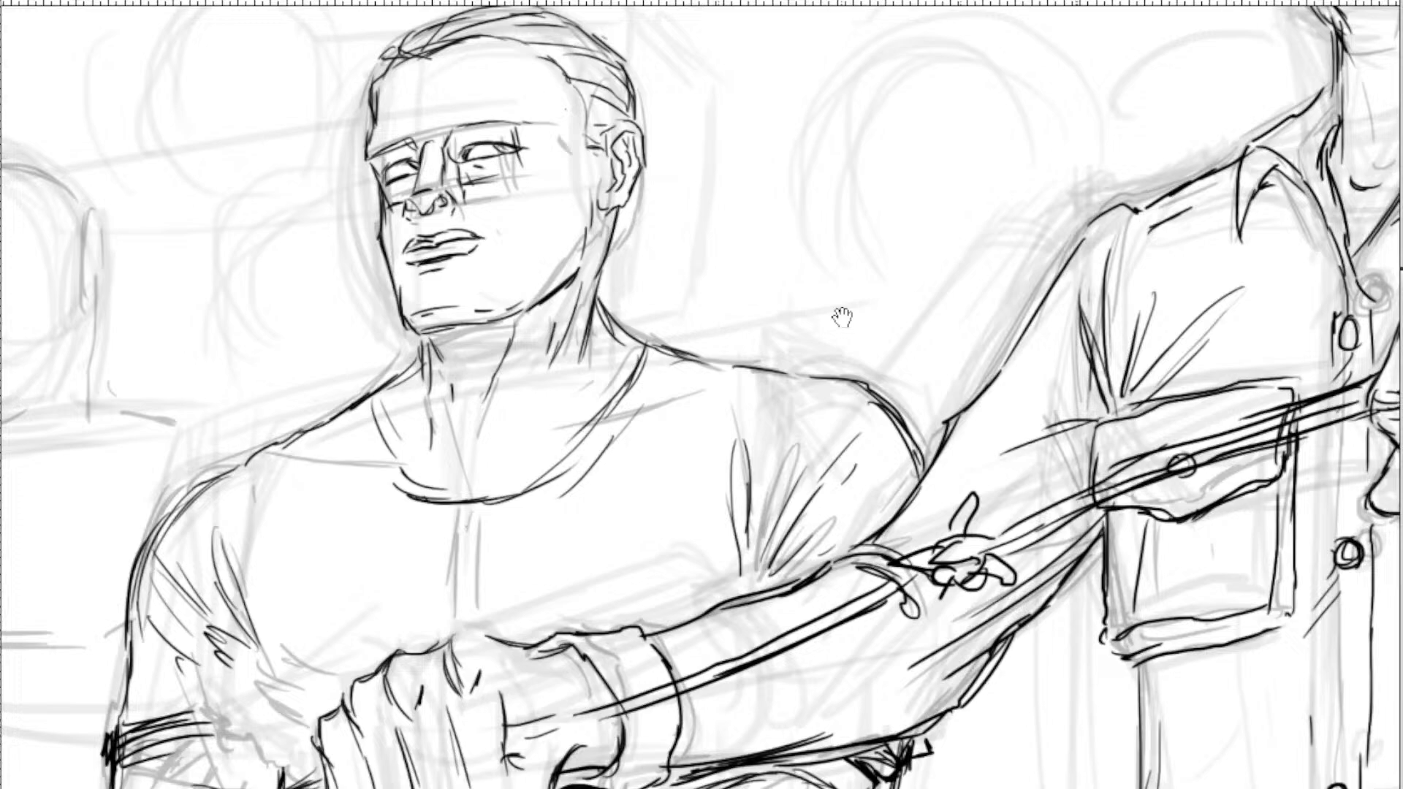
pyautogui.moveTo(839, 313); pyautogui.dragTo(1115, 437)
pyautogui.moveTo(842, 345); pyautogui.dragTo(1000, 321)
pyautogui.scroll(4, 909, 322)
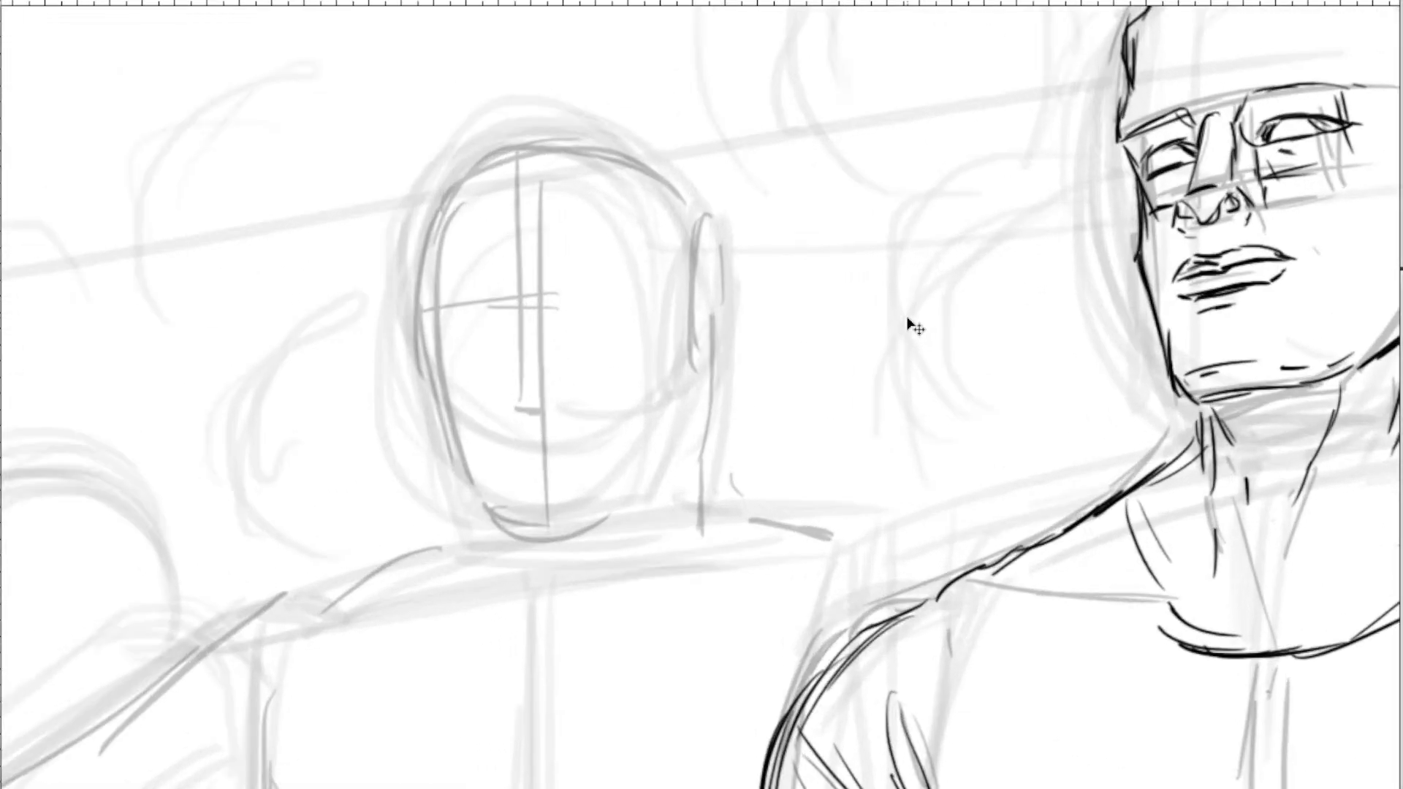
pyautogui.moveTo(486, 264); pyautogui.dragTo(565, 345)
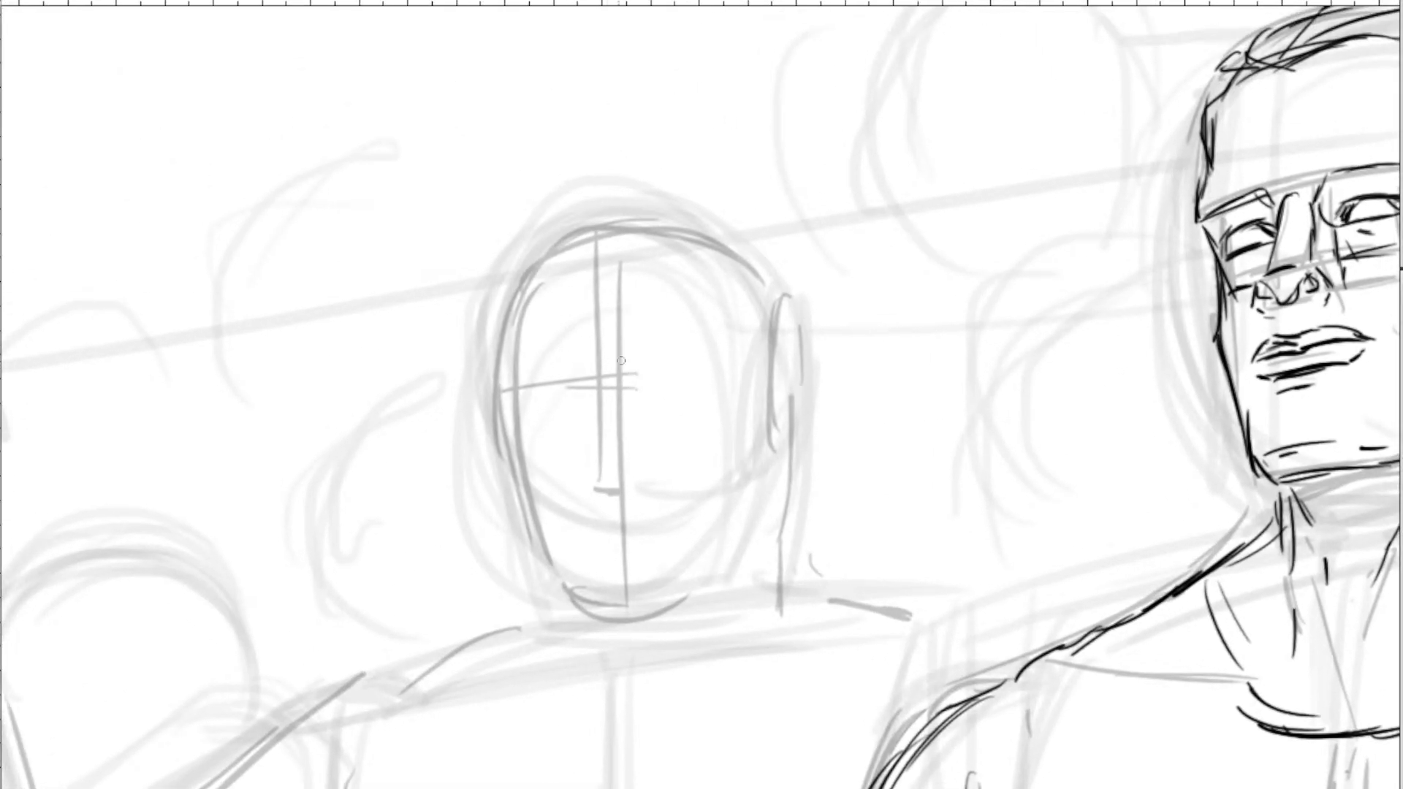
pyautogui.moveTo(541, 259)
pyautogui.mouseDown()
pyautogui.moveTo(608, 238)
pyautogui.moveTo(585, 242)
pyautogui.moveTo(682, 247)
pyautogui.moveTo(682, 231)
pyautogui.moveTo(752, 259)
pyautogui.moveTo(795, 316)
pyautogui.mouseUp()
pyautogui.moveTo(542, 280)
pyautogui.mouseDown()
pyautogui.moveTo(495, 350)
pyautogui.moveTo(526, 280)
pyautogui.moveTo(505, 393)
pyautogui.mouseUp()
pyautogui.moveTo(512, 311)
pyautogui.mouseDown()
pyautogui.moveTo(503, 411)
pyautogui.moveTo(638, 371)
pyautogui.mouseUp()
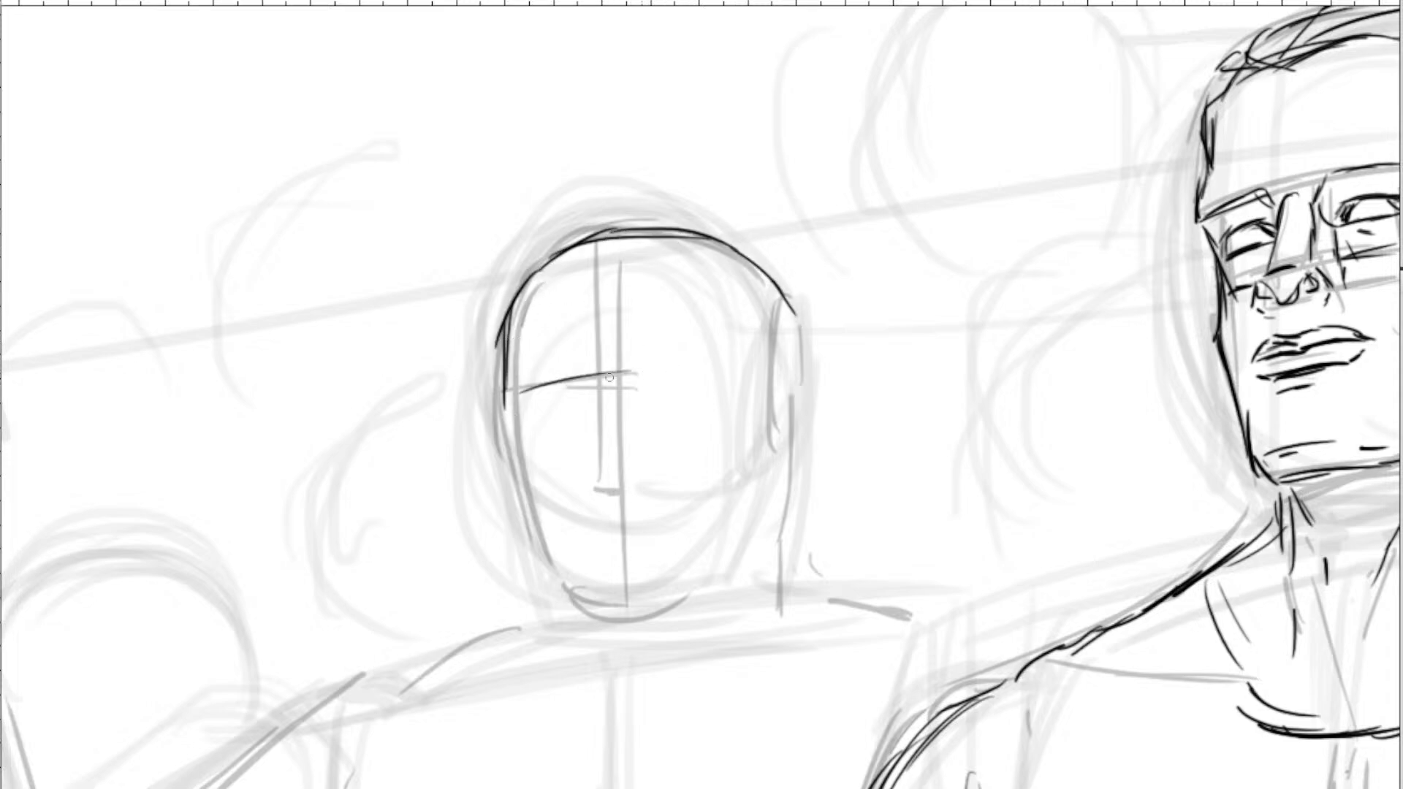
pyautogui.moveTo(521, 399); pyautogui.dragTo(656, 368)
pyautogui.moveTo(532, 380)
pyautogui.mouseDown()
pyautogui.moveTo(711, 342)
pyautogui.moveTo(718, 365)
pyautogui.mouseUp()
pyautogui.moveTo(679, 347); pyautogui.dragTo(706, 368)
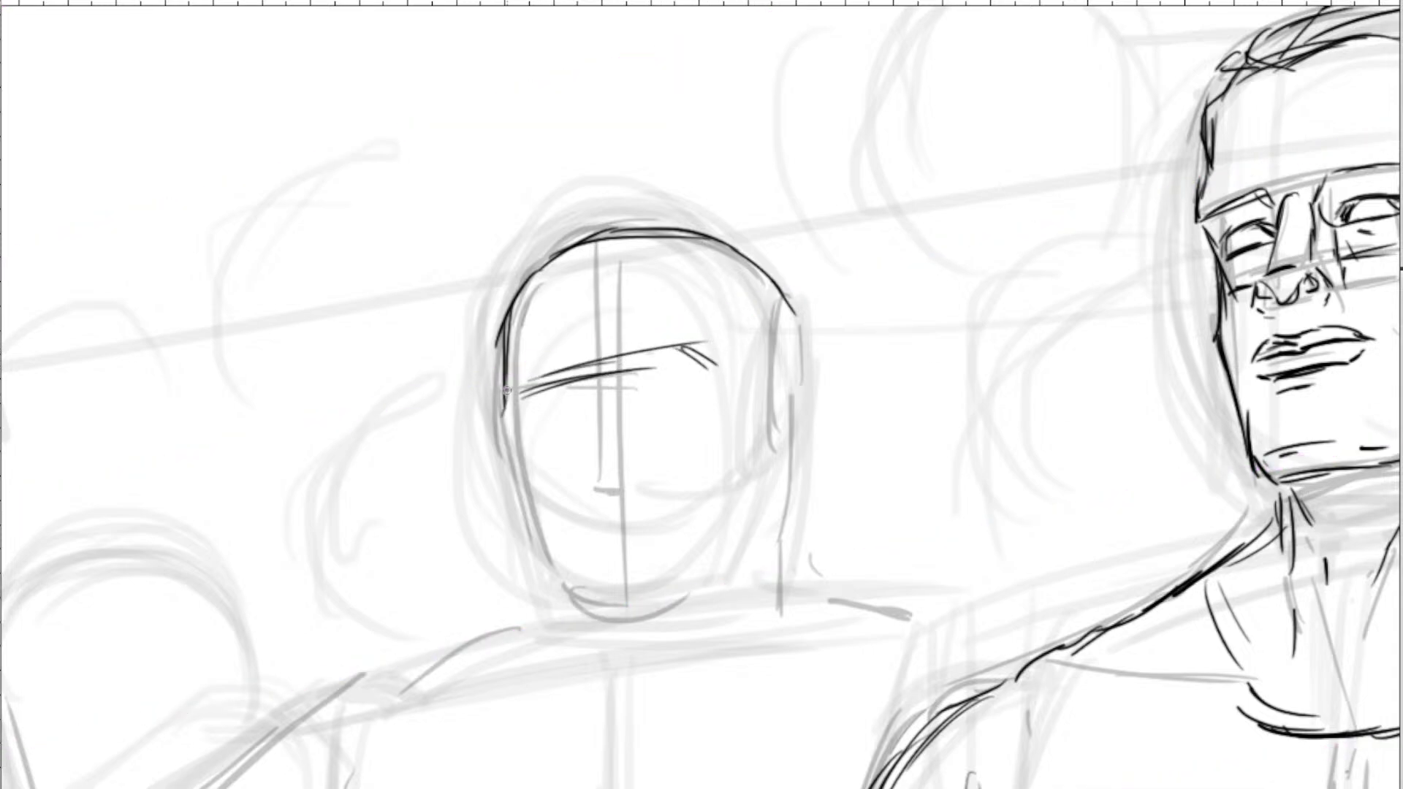
# Draw the background man's wedge-shaped nose with its underside and the guide lines for the eye sockets.
pyautogui.moveTo(516, 436); pyautogui.dragTo(609, 407)
pyautogui.moveTo(583, 392); pyautogui.dragTo(554, 478)
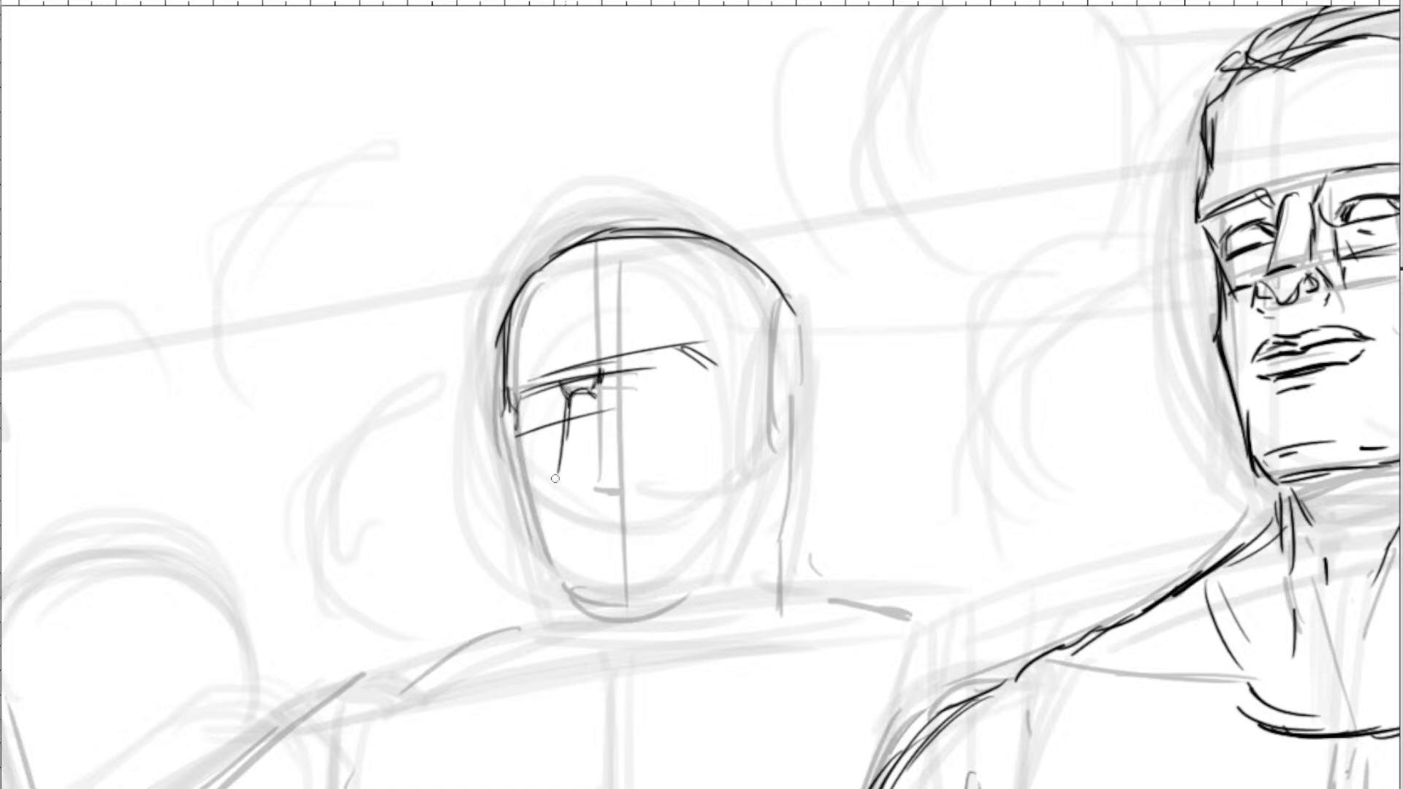
pyautogui.moveTo(583, 399); pyautogui.dragTo(590, 464)
pyautogui.hotkey('ctrl', 'z')
pyautogui.moveTo(585, 457)
pyautogui.mouseDown()
pyautogui.moveTo(567, 452)
pyautogui.moveTo(601, 461)
pyautogui.moveTo(670, 413)
pyautogui.mouseUp()
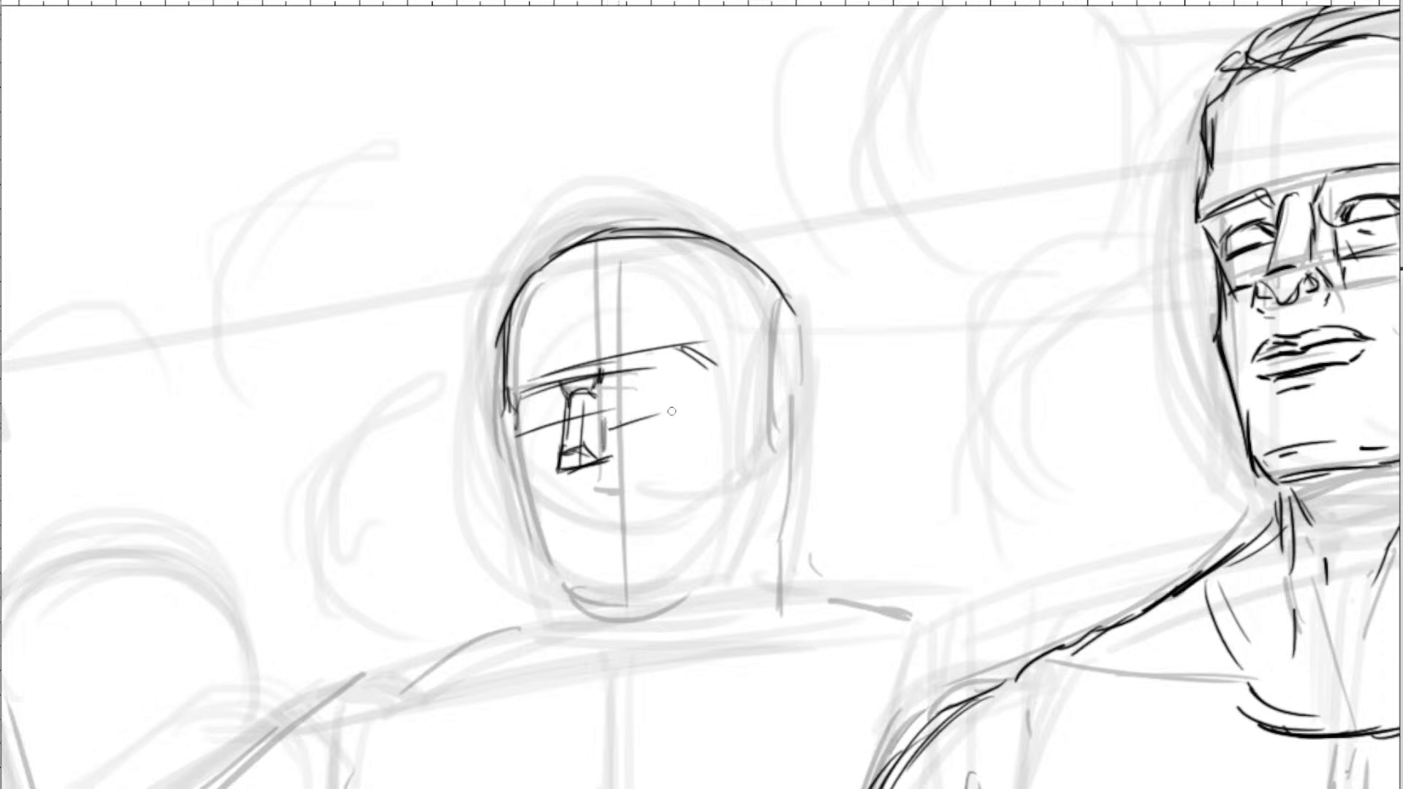
pyautogui.moveTo(659, 355); pyautogui.dragTo(674, 390)
# Draw the background man's far cheekbone and the face contour from the eye down toward the chin.
pyautogui.moveTo(506, 411); pyautogui.dragTo(524, 449)
pyautogui.moveTo(530, 453); pyautogui.dragTo(560, 444)
pyautogui.moveTo(522, 449)
pyautogui.mouseDown()
pyautogui.moveTo(567, 431)
pyautogui.moveTo(545, 549)
pyautogui.mouseUp()
# Draw the background man's ear and the jawline running from below the ear toward the chin.
pyautogui.scroll(-2, 772, 379)
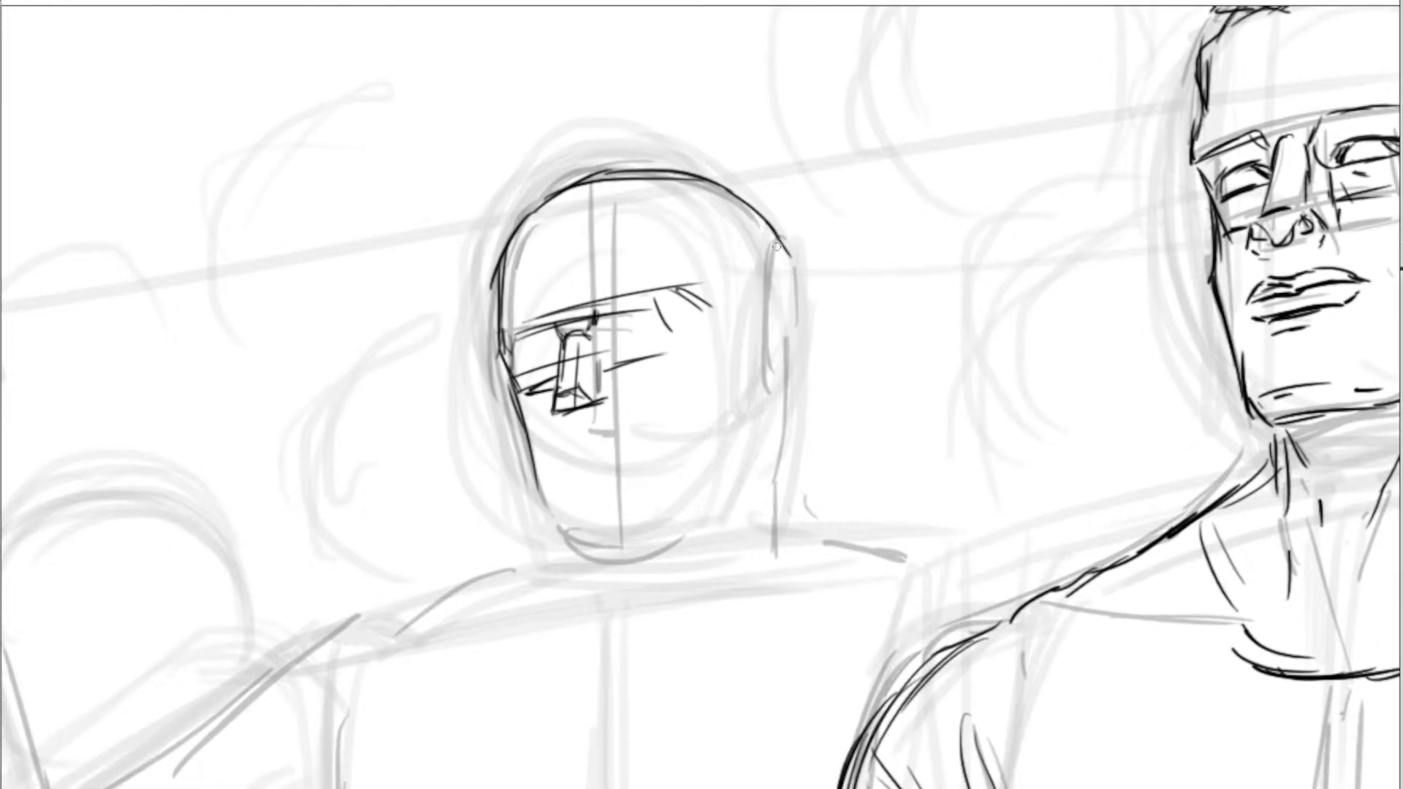
pyautogui.moveTo(748, 233); pyautogui.dragTo(757, 344)
pyautogui.moveTo(786, 277)
pyautogui.mouseDown()
pyautogui.moveTo(793, 377)
pyautogui.moveTo(765, 356)
pyautogui.moveTo(774, 440)
pyautogui.mouseUp()
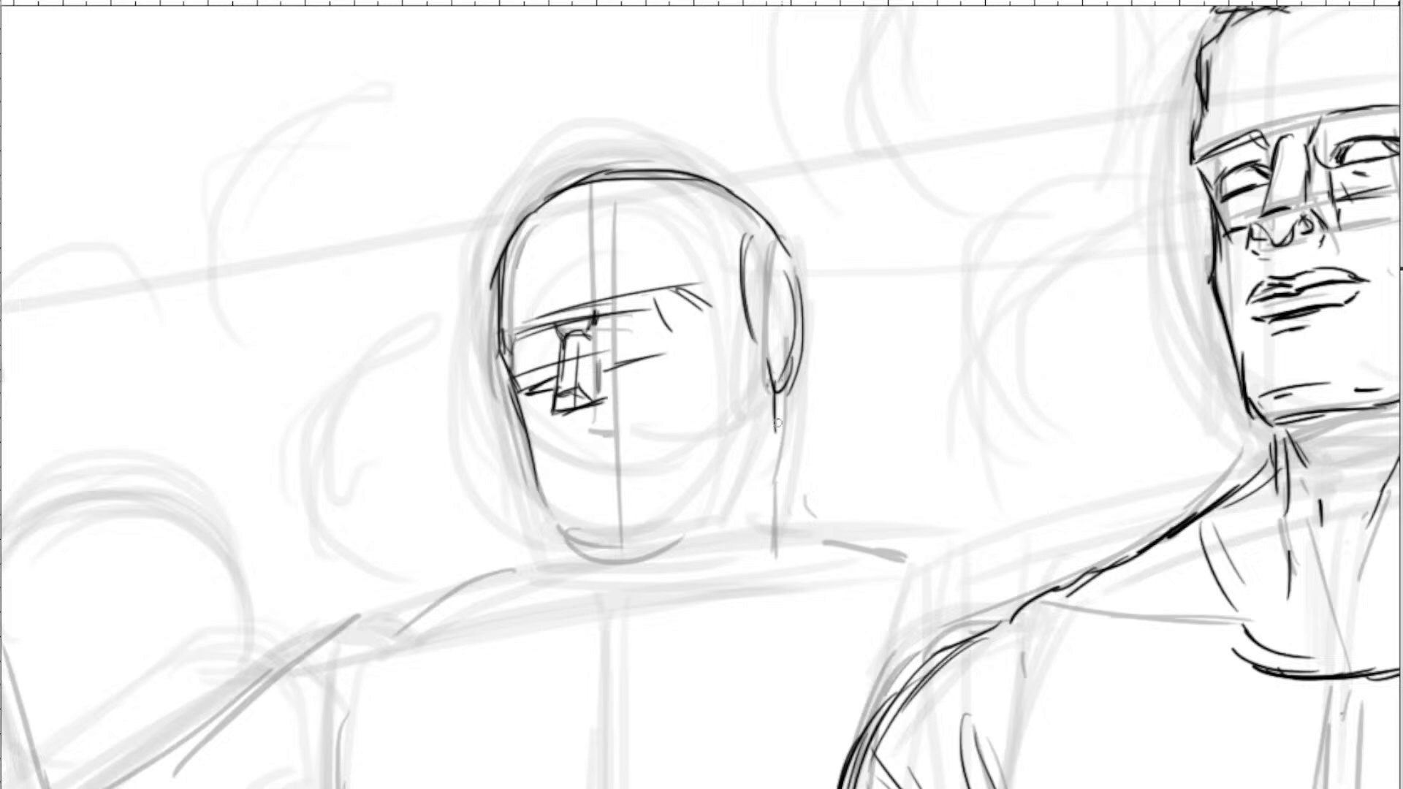
pyautogui.moveTo(779, 379); pyautogui.dragTo(769, 459)
pyautogui.moveTo(769, 374); pyautogui.dragTo(762, 456)
pyautogui.moveTo(761, 372); pyautogui.dragTo(752, 464)
pyautogui.moveTo(714, 354); pyautogui.dragTo(755, 231)
pyautogui.moveTo(803, 299); pyautogui.dragTo(738, 393)
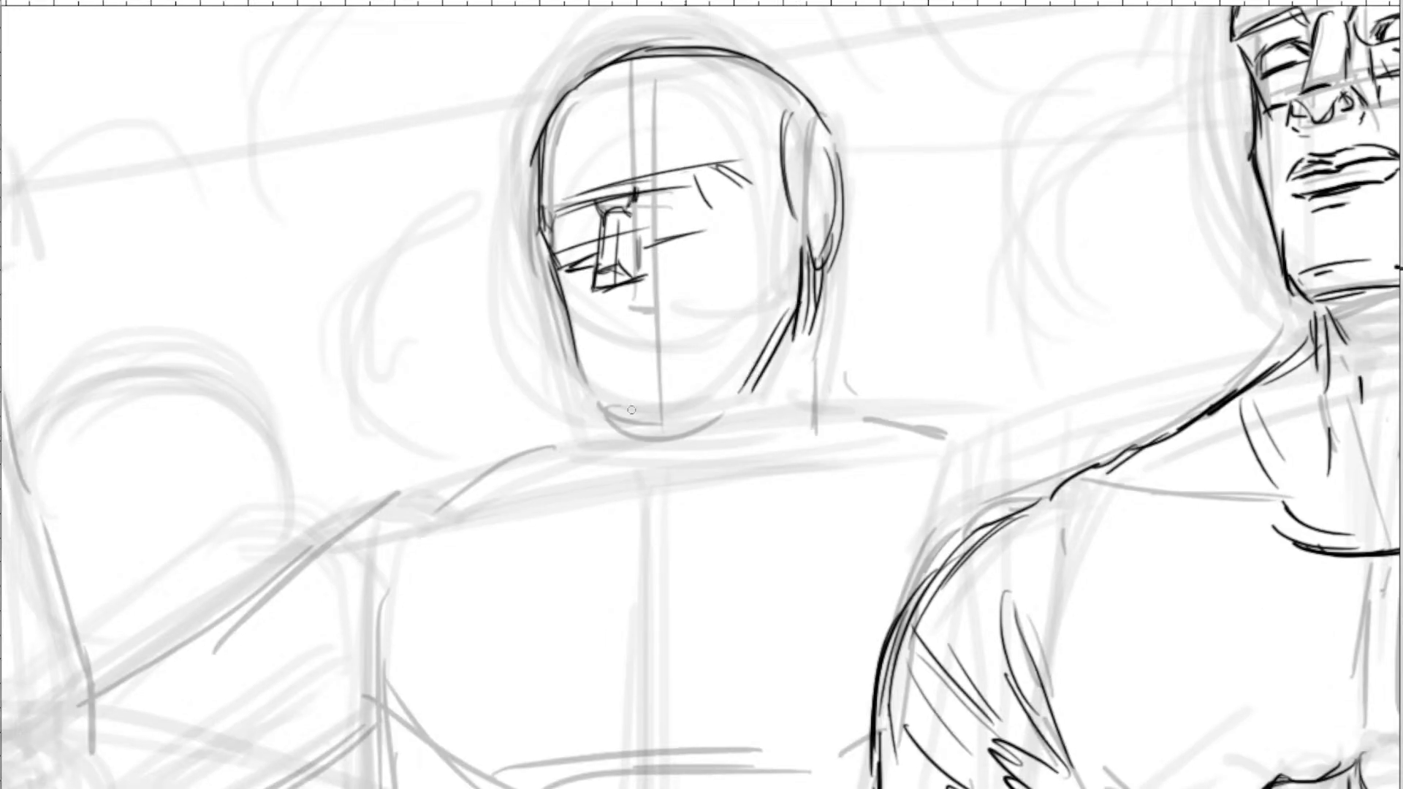
# Complete the background man's head with the chin, lips, narrow eyes, inner ear and a line down the neck.
pyautogui.moveTo(604, 414)
pyautogui.mouseDown()
pyautogui.moveTo(739, 391)
pyautogui.moveTo(713, 408)
pyautogui.mouseUp()
pyautogui.moveTo(595, 333); pyautogui.dragTo(657, 315)
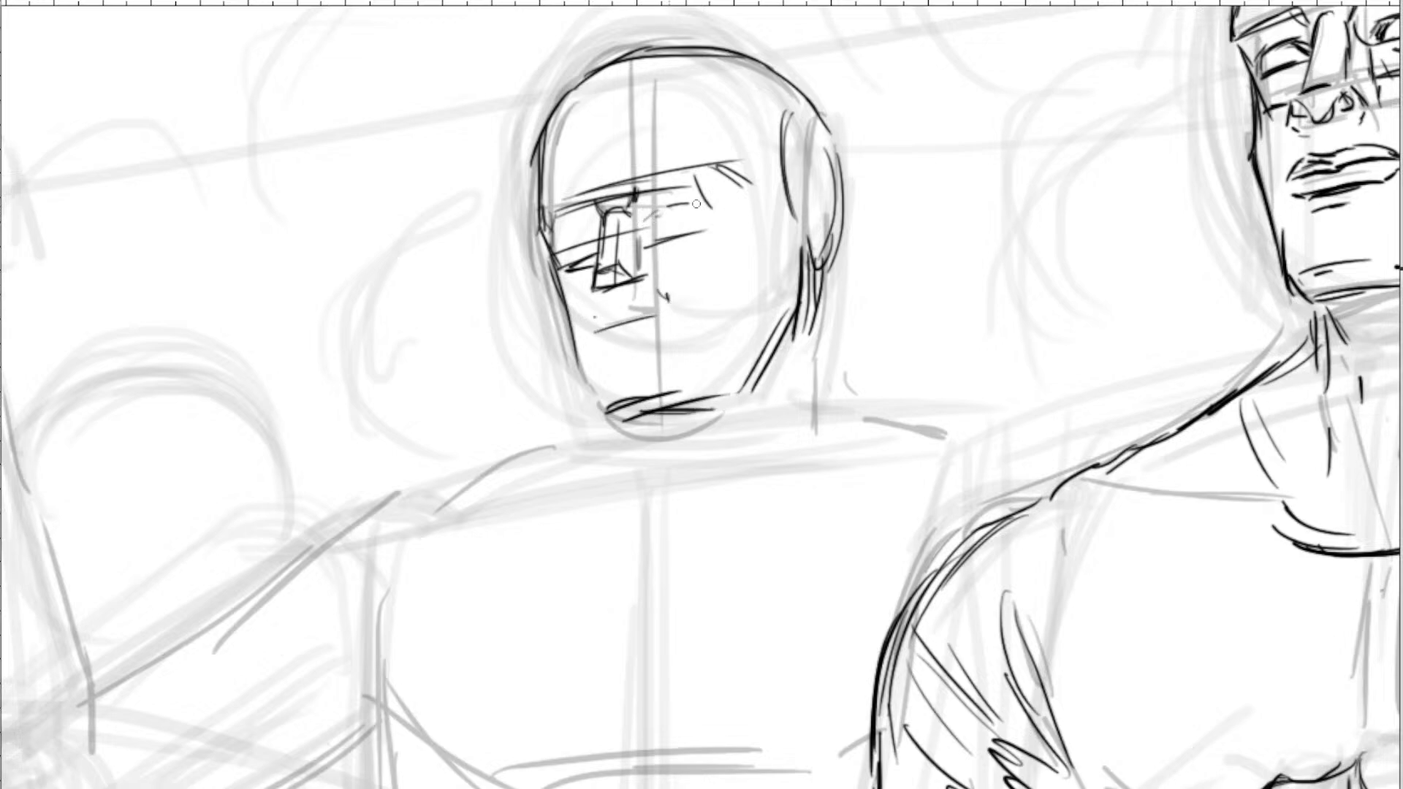
pyautogui.moveTo(688, 211); pyautogui.dragTo(675, 210)
pyautogui.moveTo(592, 224); pyautogui.dragTo(560, 246)
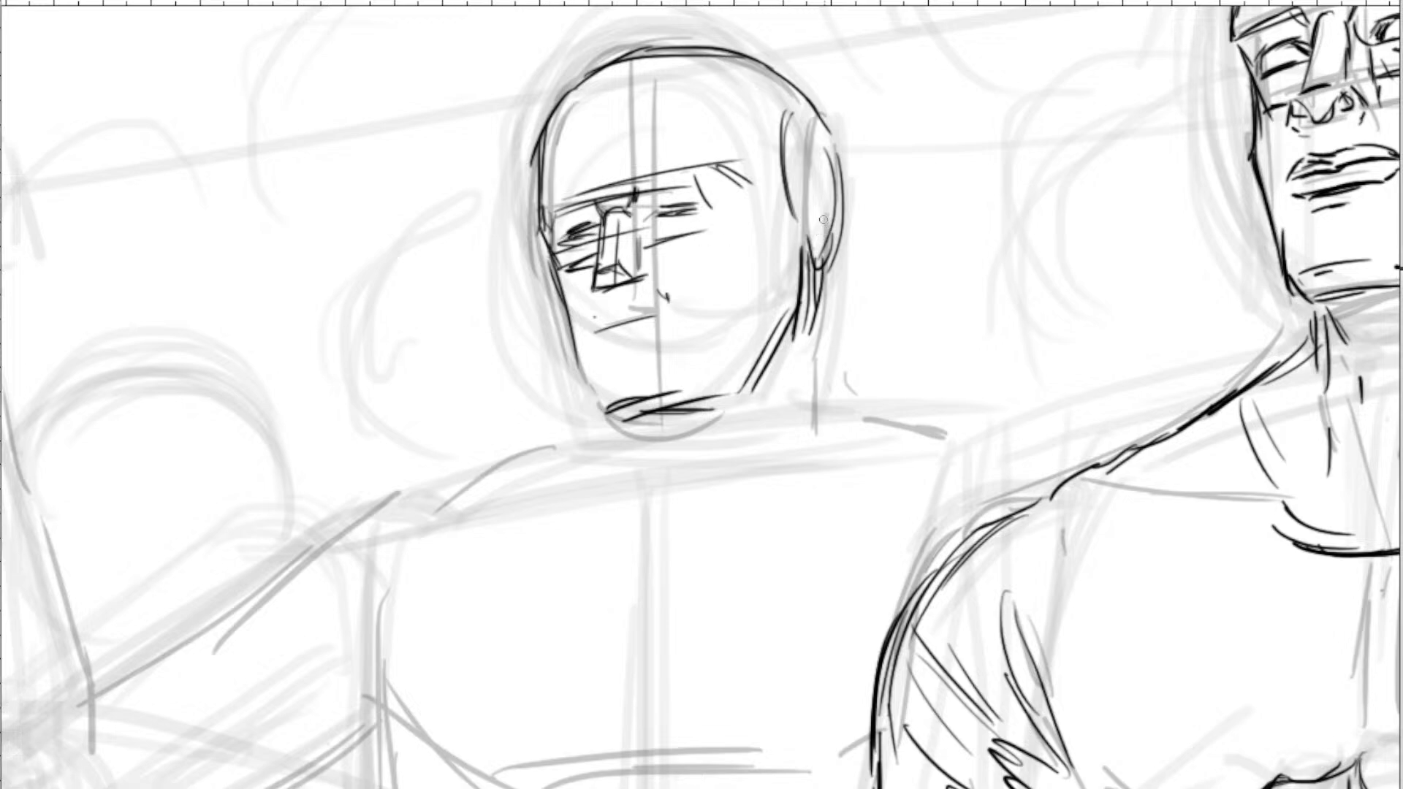
pyautogui.moveTo(820, 189); pyautogui.dragTo(837, 238)
pyautogui.moveTo(671, 301)
pyautogui.mouseDown()
pyautogui.moveTo(617, 329)
pyautogui.moveTo(666, 309)
pyautogui.moveTo(661, 340)
pyautogui.mouseUp()
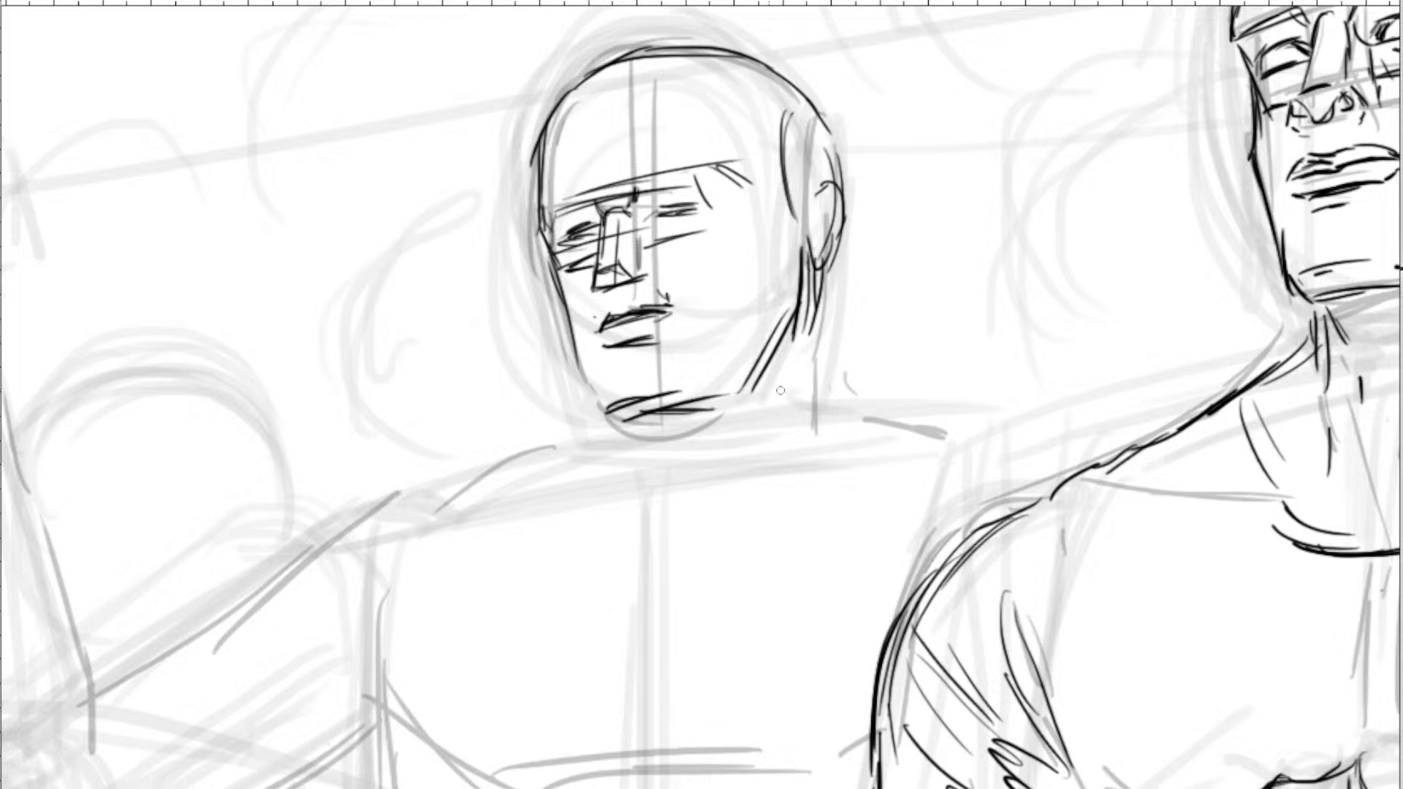
pyautogui.moveTo(798, 339); pyautogui.dragTo(789, 438)
# Compare the background man's new head with the neighbouring figures across the panel.
pyautogui.hotkey('ctrl', '-')
pyautogui.hotkey('ctrl', '-')
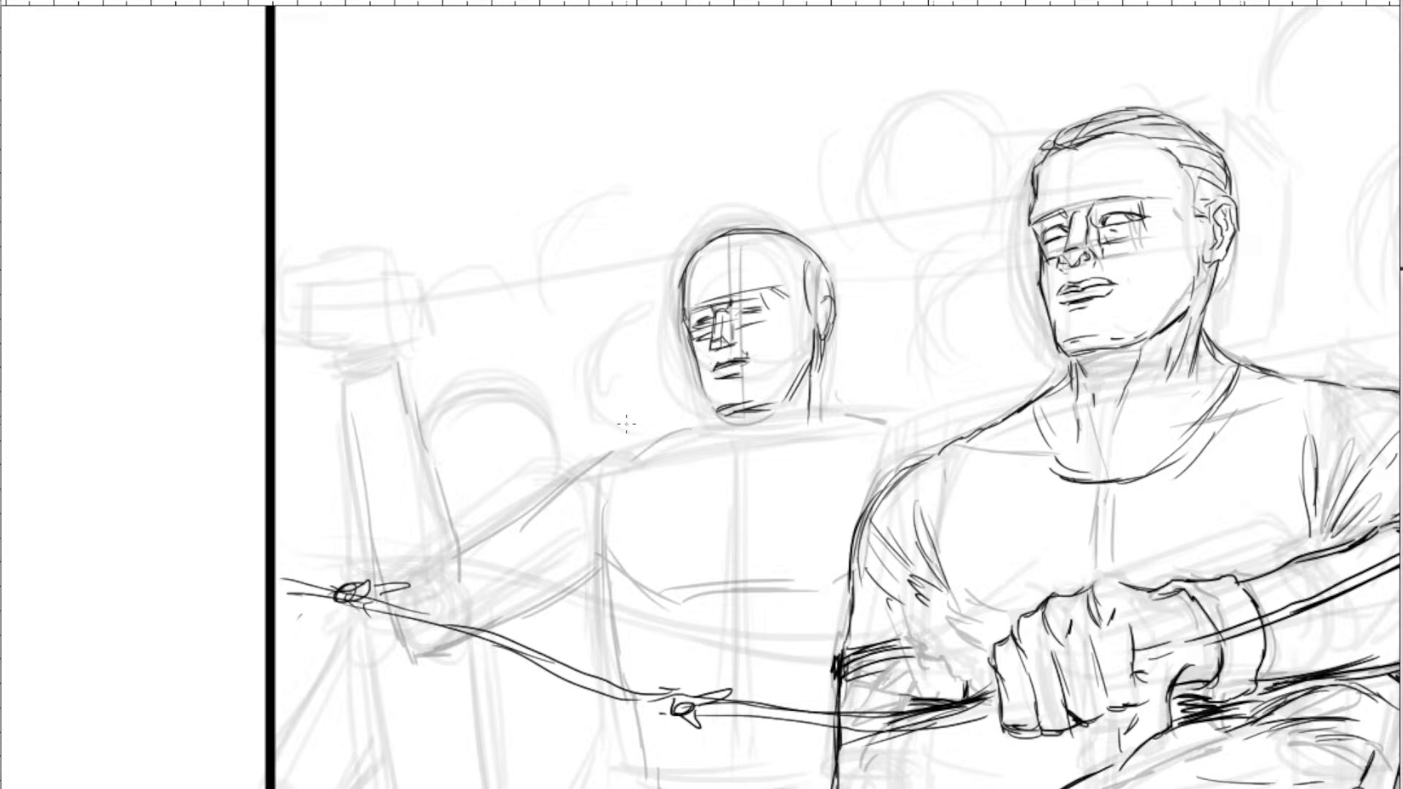
pyautogui.hotkey('ctrl', '-')
pyautogui.hotkey('ctrl', '-')
pyautogui.hotkey('ctrl', '+')
pyautogui.hotkey('ctrl', '+')
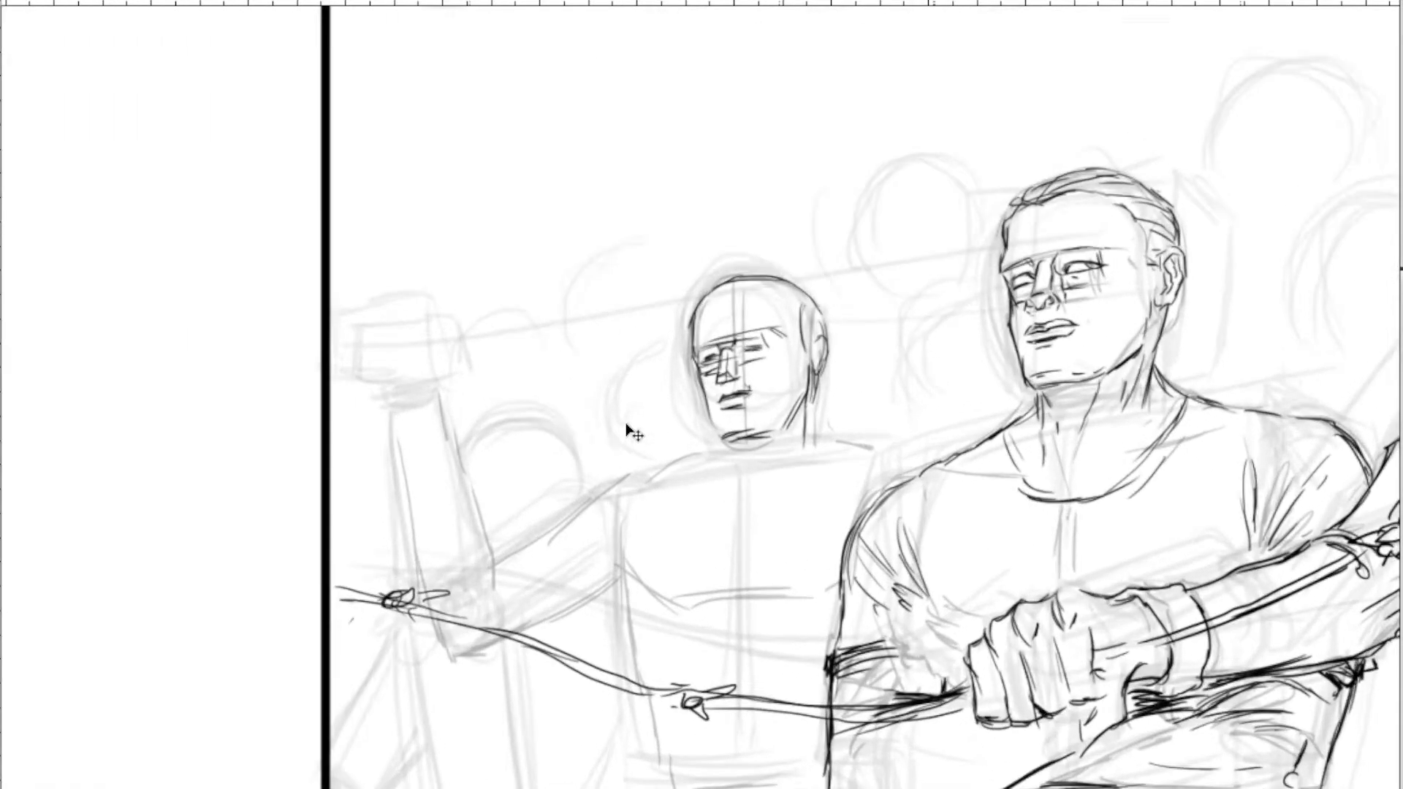
pyautogui.hotkey('ctrl', '-')
pyautogui.hotkey('ctrl', '-')
pyautogui.hotkey('ctrl', '-')
pyautogui.hotkey('ctrl', '-')
pyautogui.hotkey('ctrl', '+')
pyautogui.hotkey('ctrl', '+')
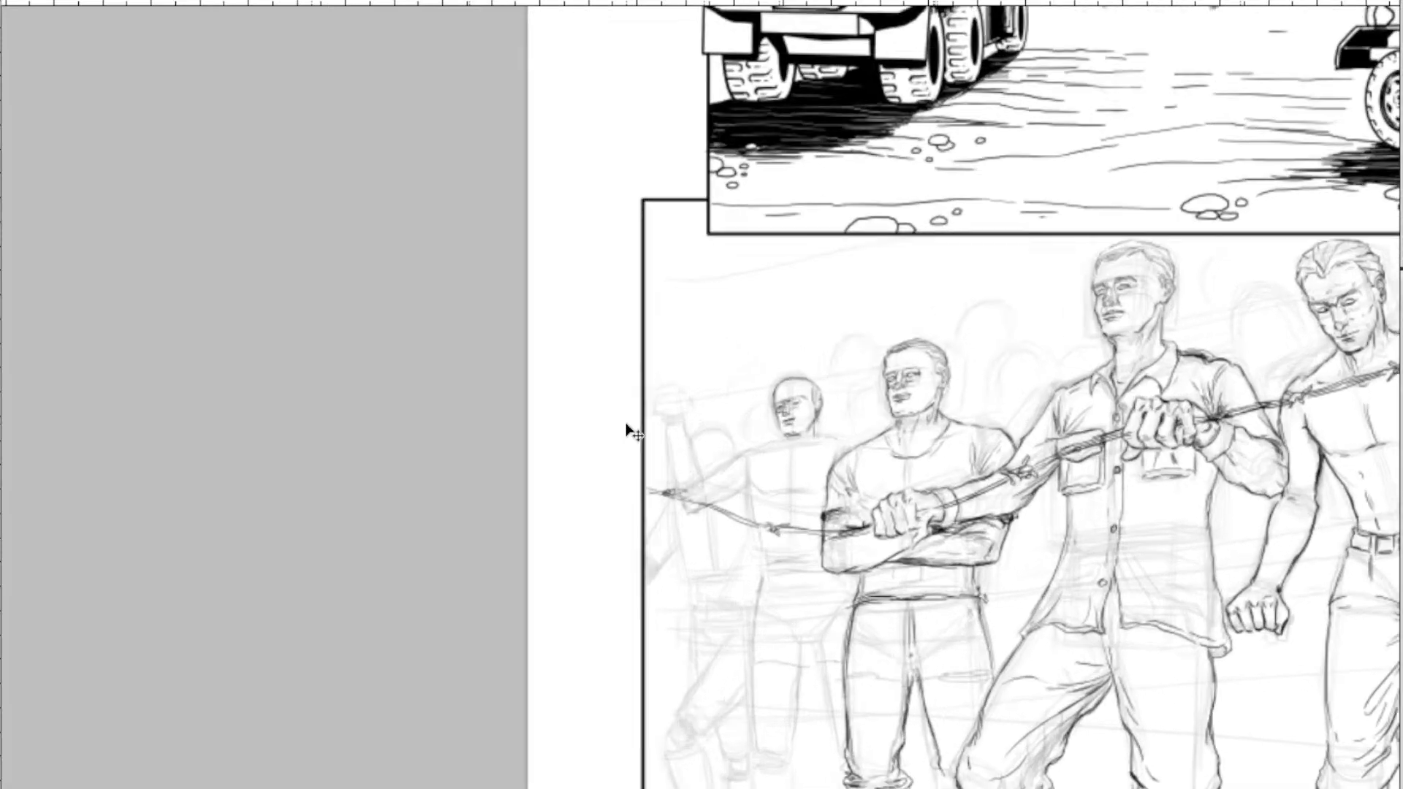
pyautogui.hotkey('ctrl', '+')
pyautogui.hotkey('ctrl', '+')
pyautogui.hotkey('ctrl', '+')
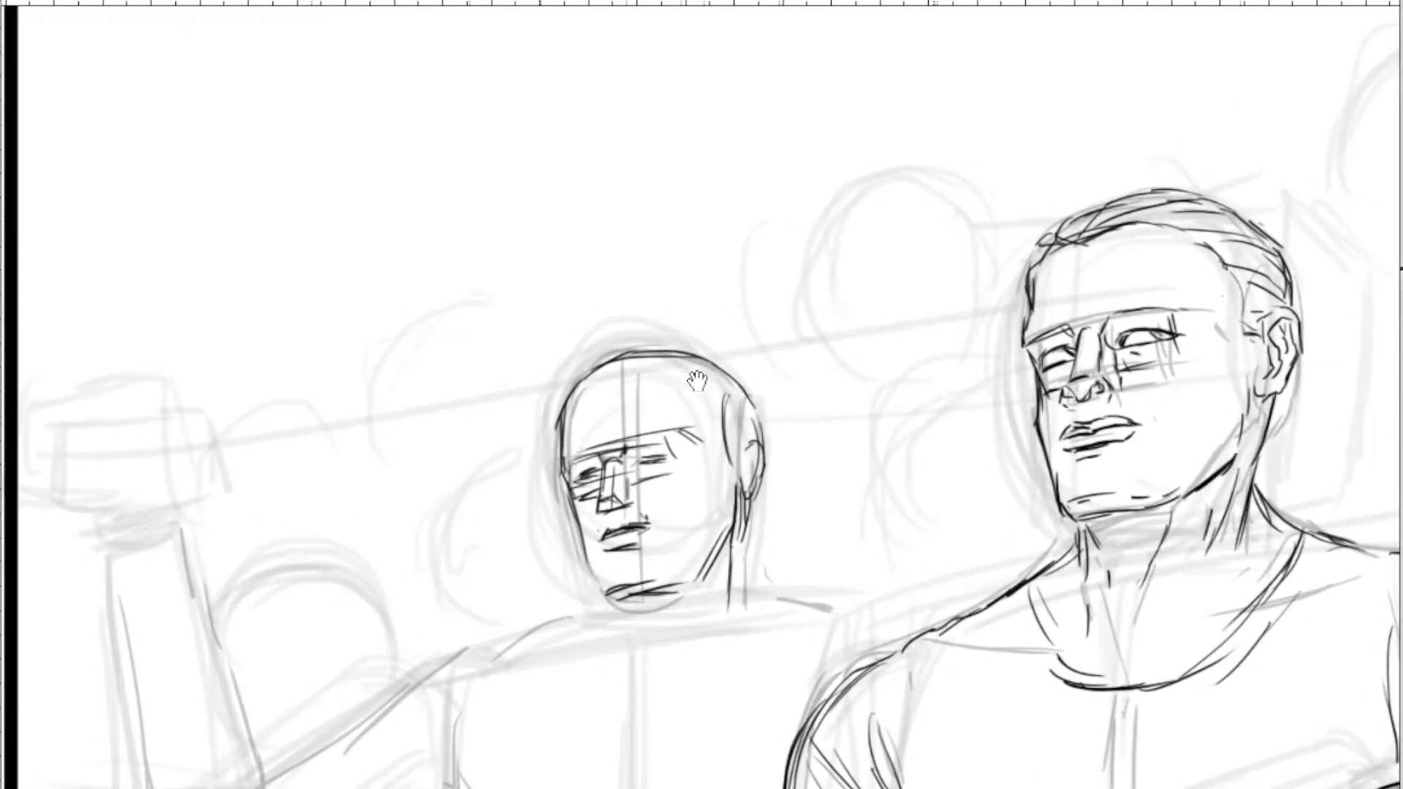
# Draw the background man's neck sides sloping into both shoulders, with short throat and collarbone marks.
pyautogui.moveTo(647, 421); pyautogui.dragTo(697, 266)
pyautogui.hotkey('ctrl', '+')
pyautogui.moveTo(613, 203); pyautogui.dragTo(670, 191)
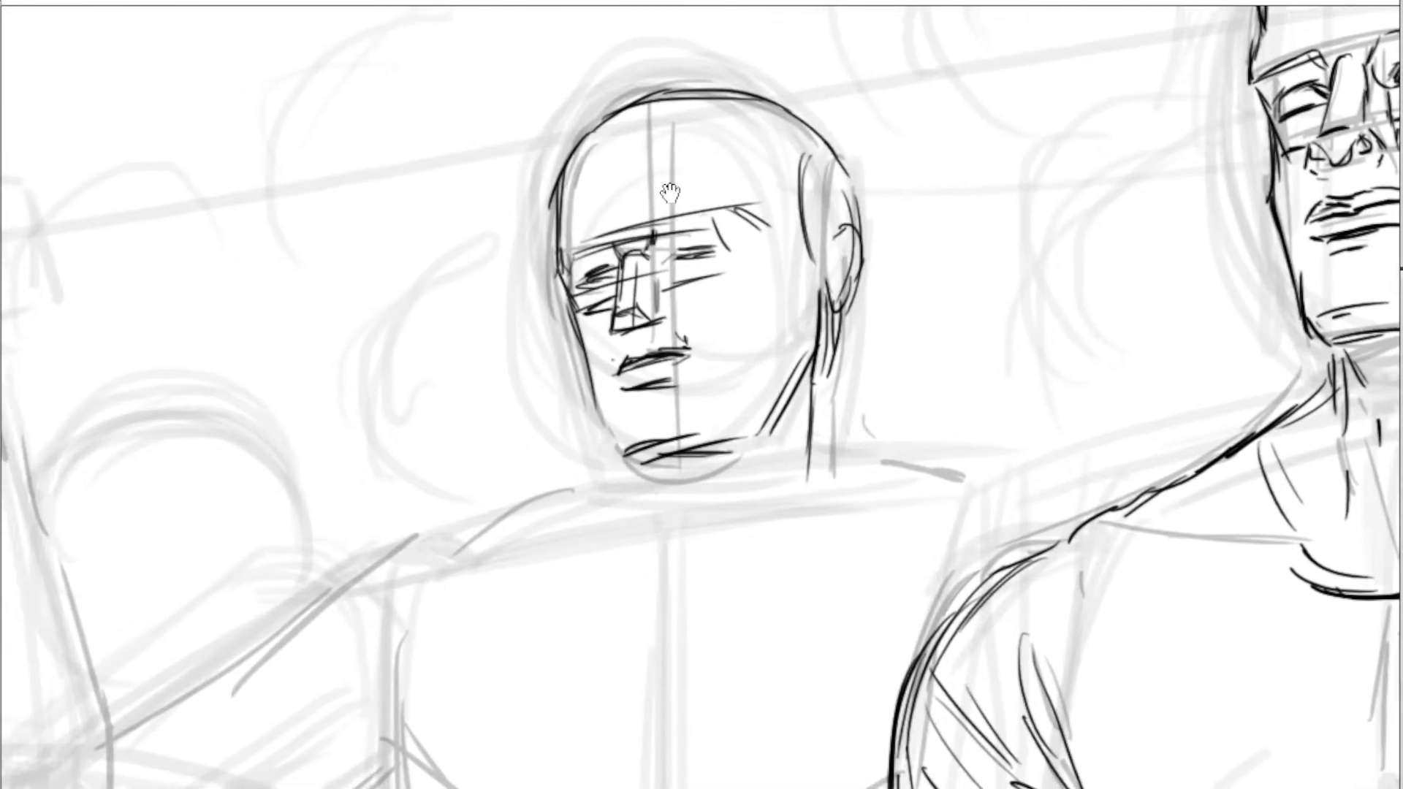
pyautogui.moveTo(861, 445)
pyautogui.mouseDown()
pyautogui.moveTo(845, 287)
pyautogui.moveTo(830, 330)
pyautogui.moveTo(907, 344)
pyautogui.mouseUp()
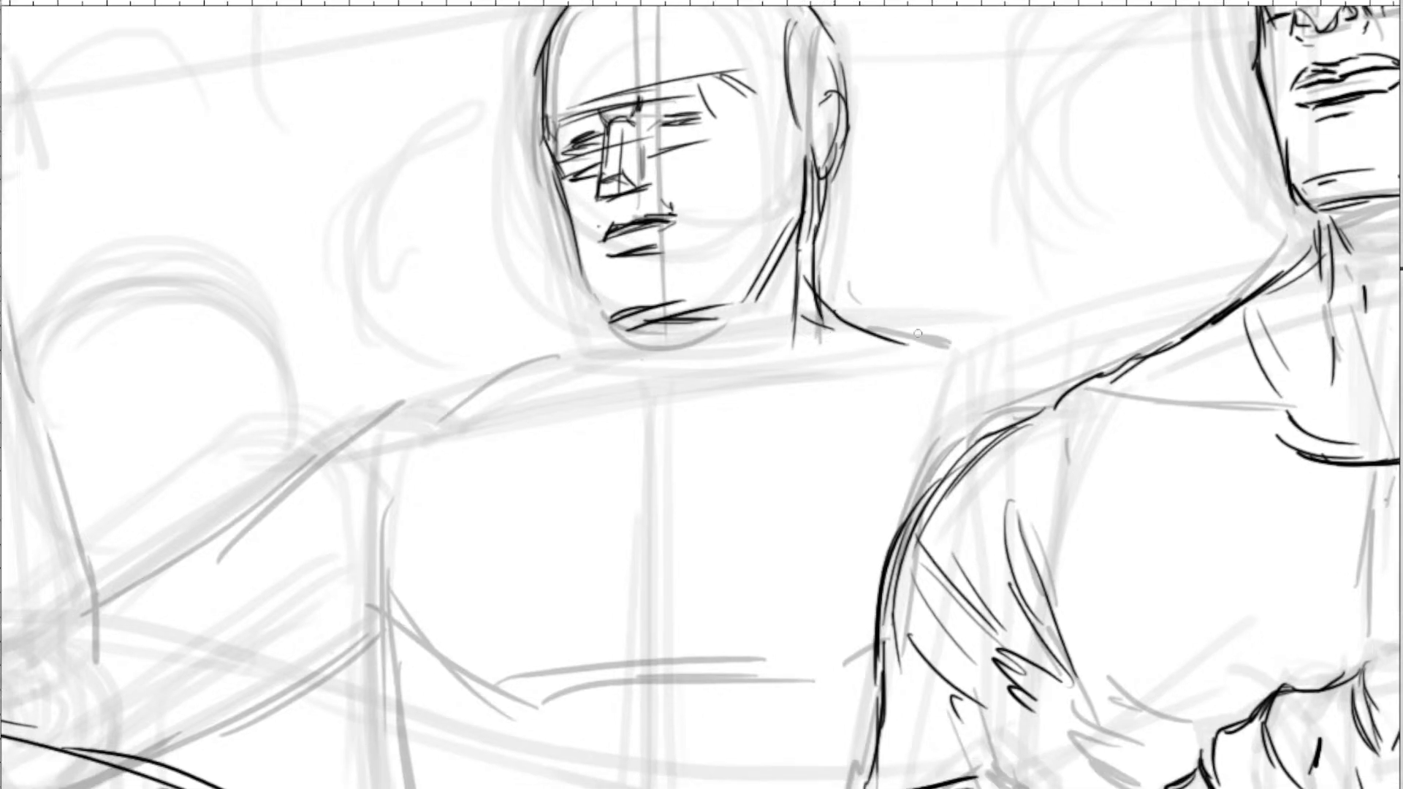
pyautogui.moveTo(596, 349)
pyautogui.mouseDown()
pyautogui.moveTo(608, 357)
pyautogui.moveTo(564, 359)
pyautogui.moveTo(542, 385)
pyautogui.moveTo(477, 401)
pyautogui.mouseUp()
pyautogui.moveTo(745, 344); pyautogui.dragTo(719, 376)
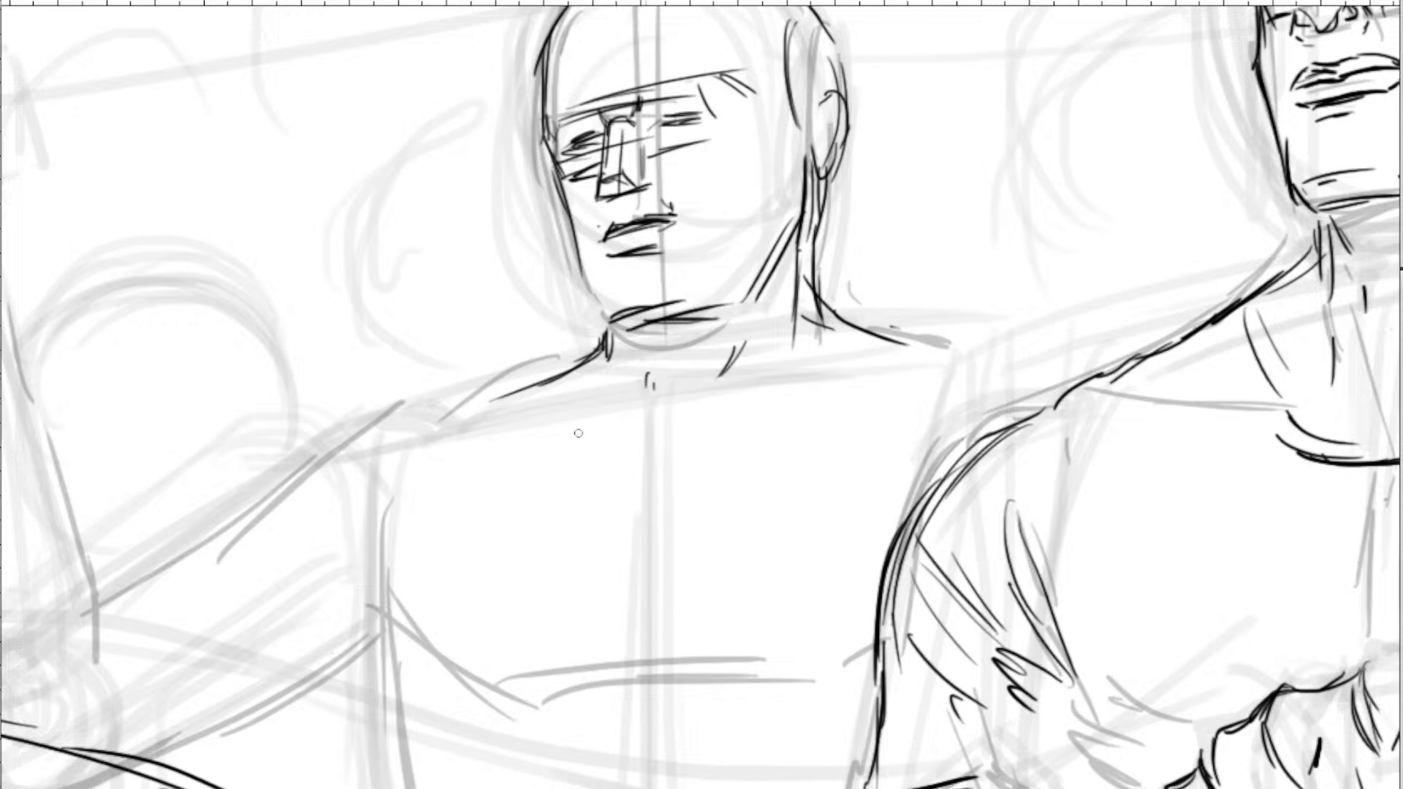
# Draw the background man's chest edge below the armpit and the side of his torso down to the barbed wire.
pyautogui.moveTo(395, 549)
pyautogui.mouseDown()
pyautogui.moveTo(420, 657)
pyautogui.moveTo(449, 697)
pyautogui.mouseUp()
pyautogui.hotkey('ctrl', '-')
pyautogui.hotkey('ctrl', '-')
pyautogui.hotkey('ctrl', '-')
pyautogui.hotkey('ctrl', '+')
pyautogui.hotkey('ctrl', '+')
pyautogui.hotkey('ctrl', '+')
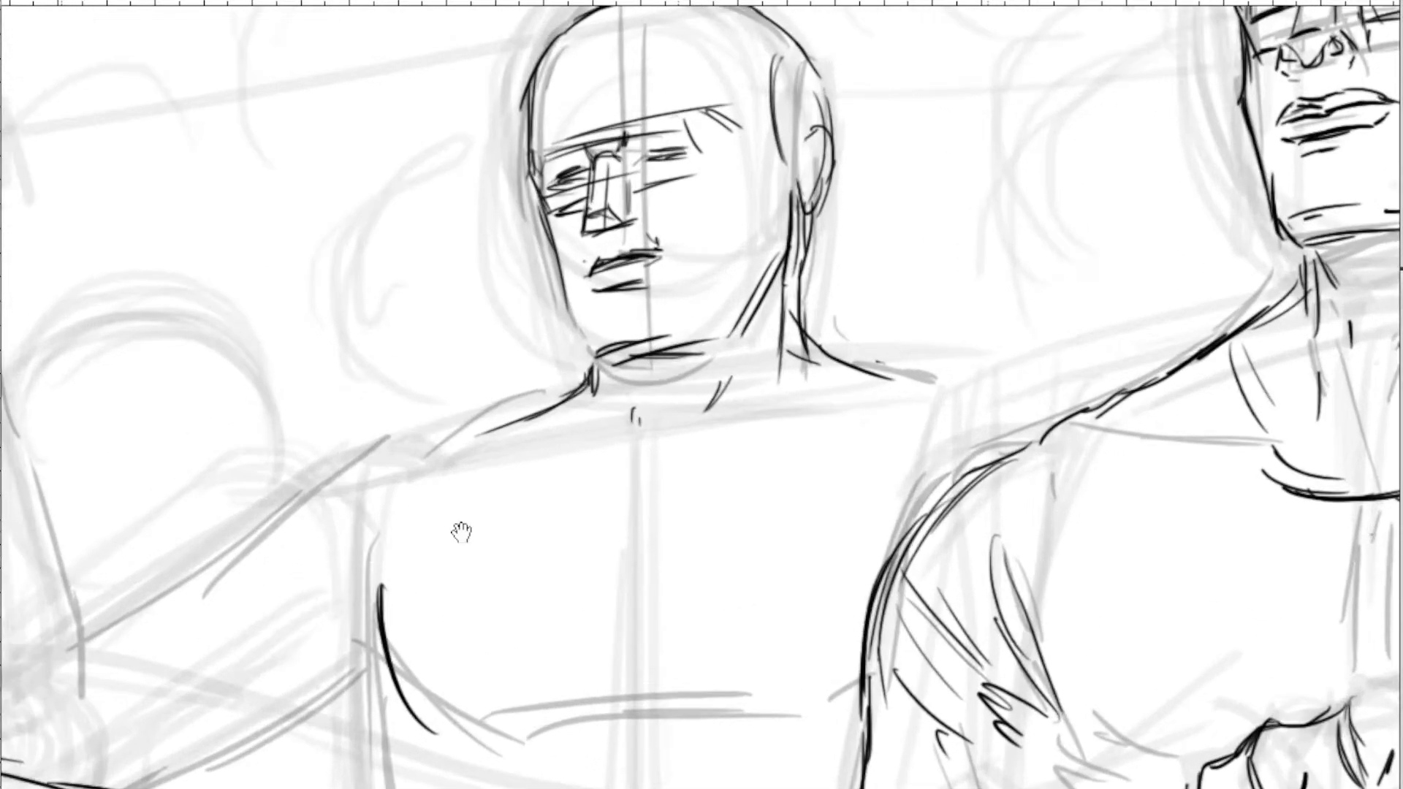
pyautogui.moveTo(455, 759); pyautogui.dragTo(508, 373)
pyautogui.moveTo(452, 296); pyautogui.dragTo(506, 415)
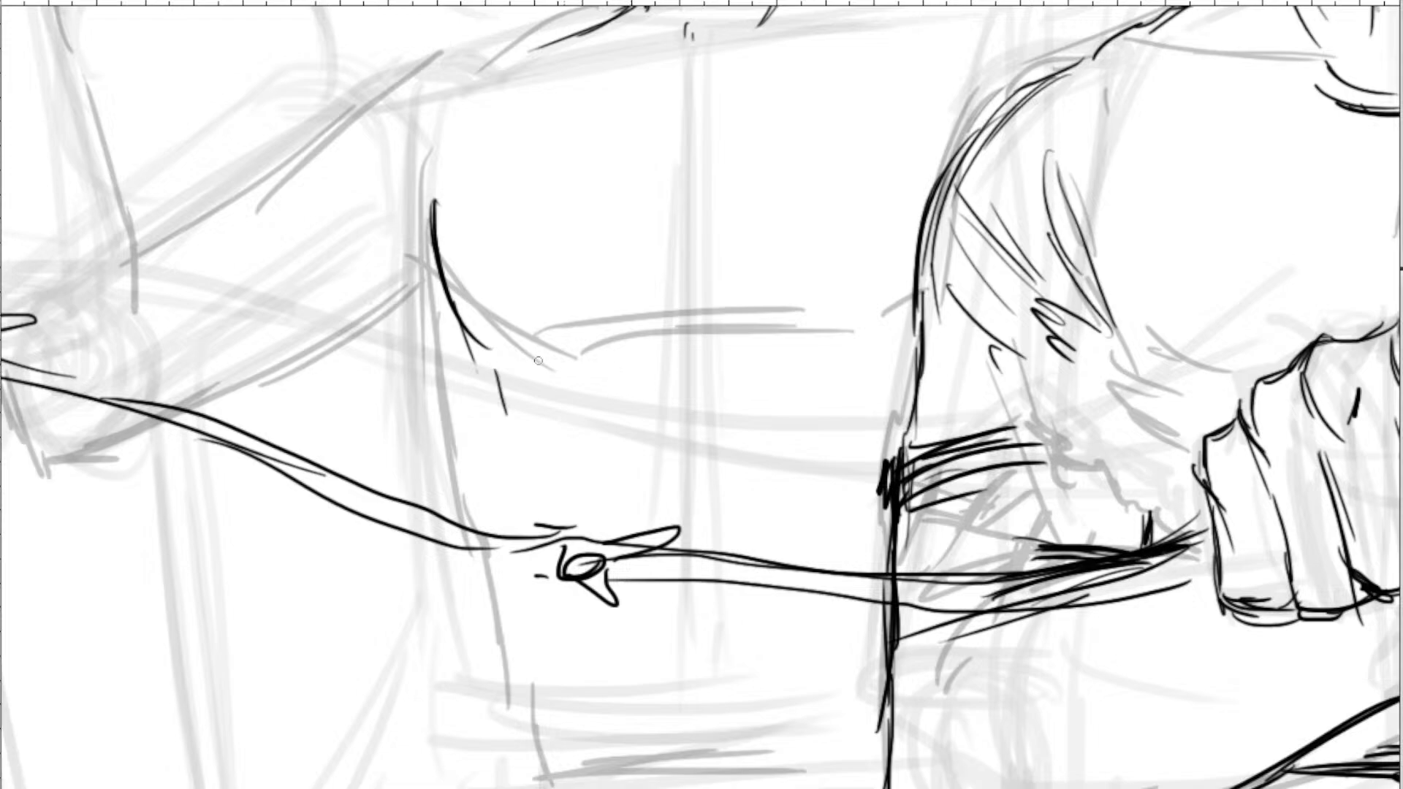
pyautogui.moveTo(517, 366); pyautogui.dragTo(579, 351)
pyautogui.moveTo(557, 358)
pyautogui.mouseDown()
pyautogui.moveTo(580, 351)
pyautogui.moveTo(596, 263)
pyautogui.mouseUp()
pyautogui.moveTo(501, 284); pyautogui.dragTo(532, 424)
pyautogui.moveTo(514, 296); pyautogui.dragTo(535, 438)
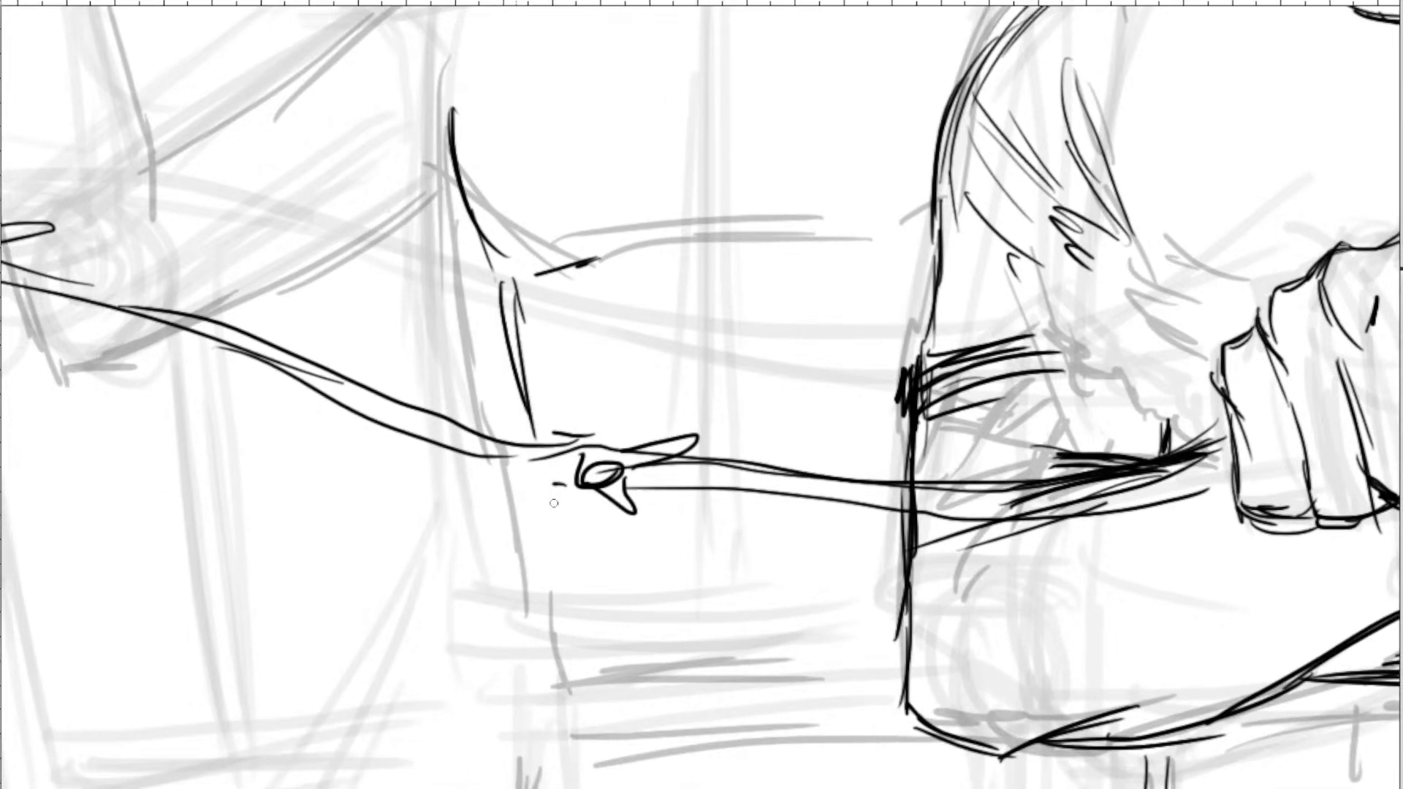
pyautogui.moveTo(580, 650); pyautogui.dragTo(547, 416)
pyautogui.moveTo(514, 272); pyautogui.dragTo(540, 452)
pyautogui.moveTo(539, 358); pyautogui.dragTo(548, 453)
# Draw the background man's shoulder line and the rounded contour of the upper arm on the raised-fist side.
pyautogui.moveTo(555, 67); pyautogui.dragTo(681, 549)
pyautogui.moveTo(695, 436); pyautogui.dragTo(711, 435)
pyautogui.moveTo(685, 284); pyautogui.dragTo(702, 400)
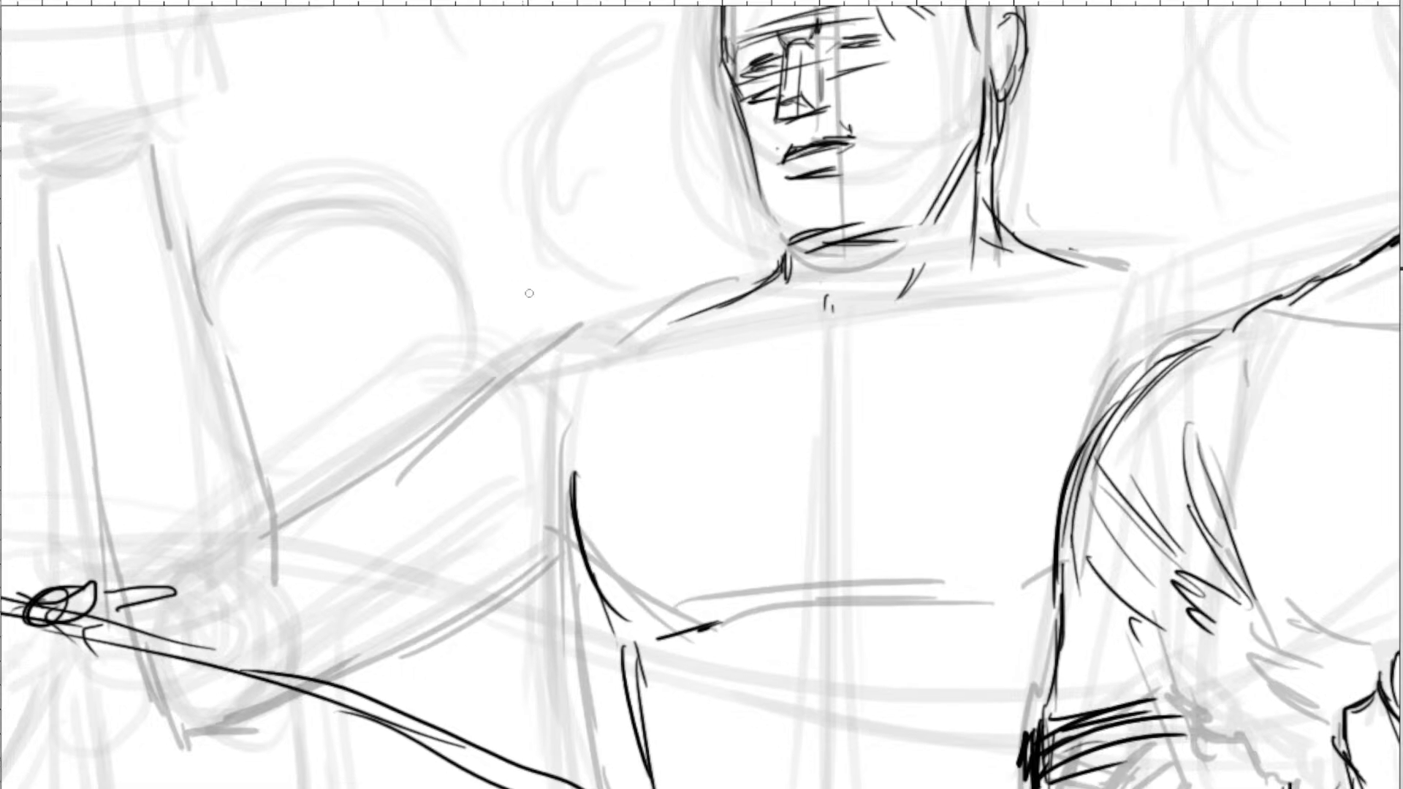
pyautogui.moveTo(733, 291); pyautogui.dragTo(661, 317)
pyautogui.moveTo(636, 321)
pyautogui.mouseDown()
pyautogui.moveTo(517, 392)
pyautogui.moveTo(489, 393)
pyautogui.mouseUp()
pyautogui.moveTo(559, 340); pyautogui.dragTo(441, 458)
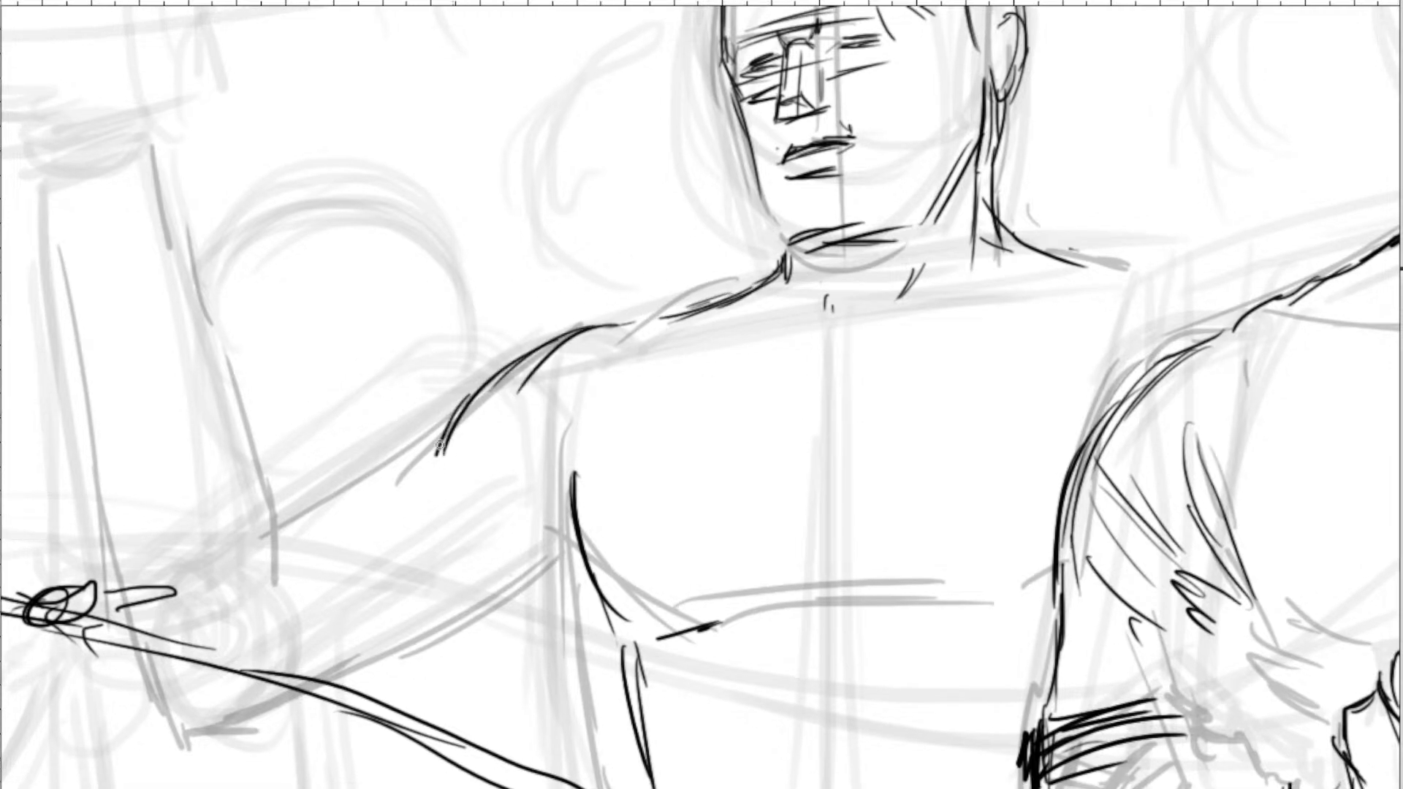
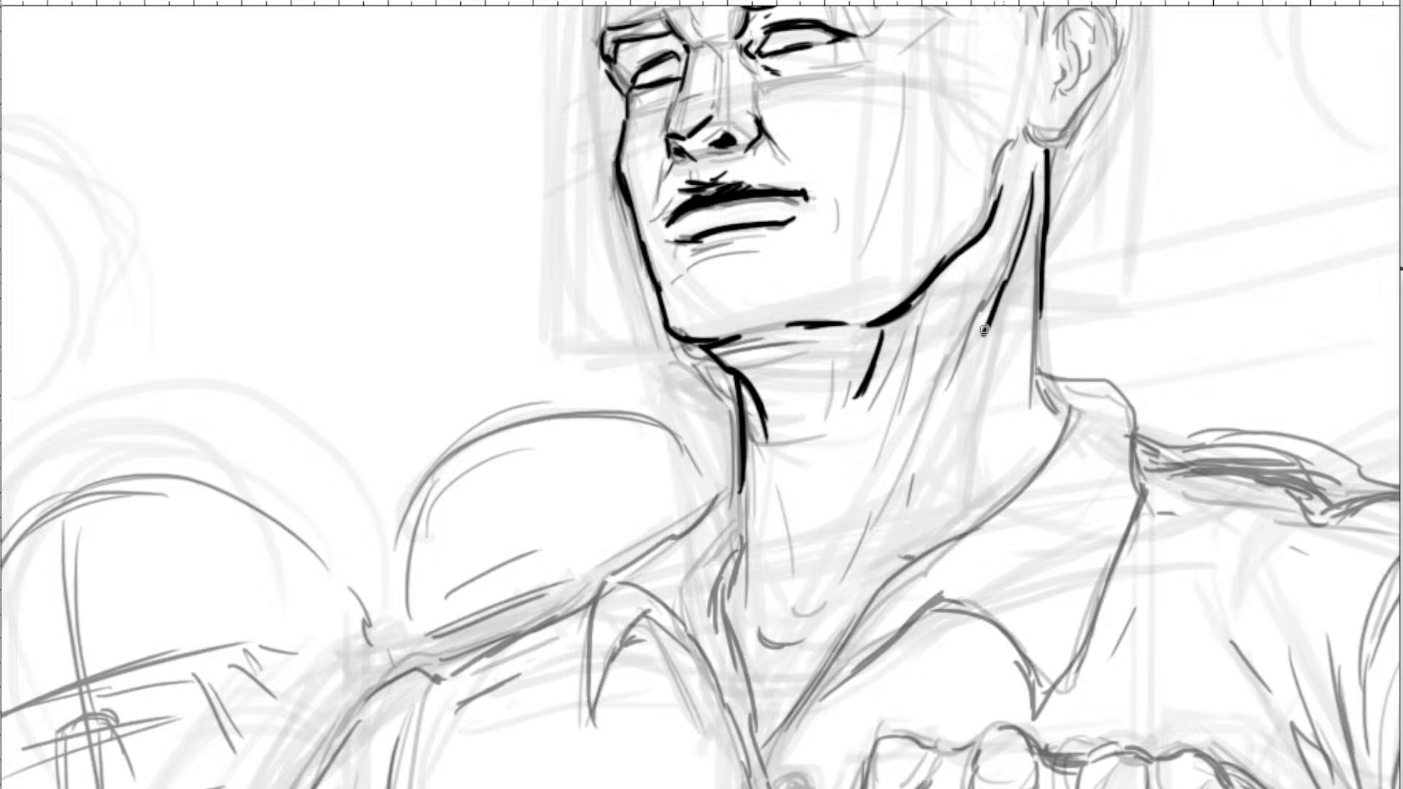
# Ink bold neck muscle lines and the back-of-neck contour down to the collar on the central man in the shirt.
pyautogui.moveTo(984, 331); pyautogui.dragTo(928, 478)
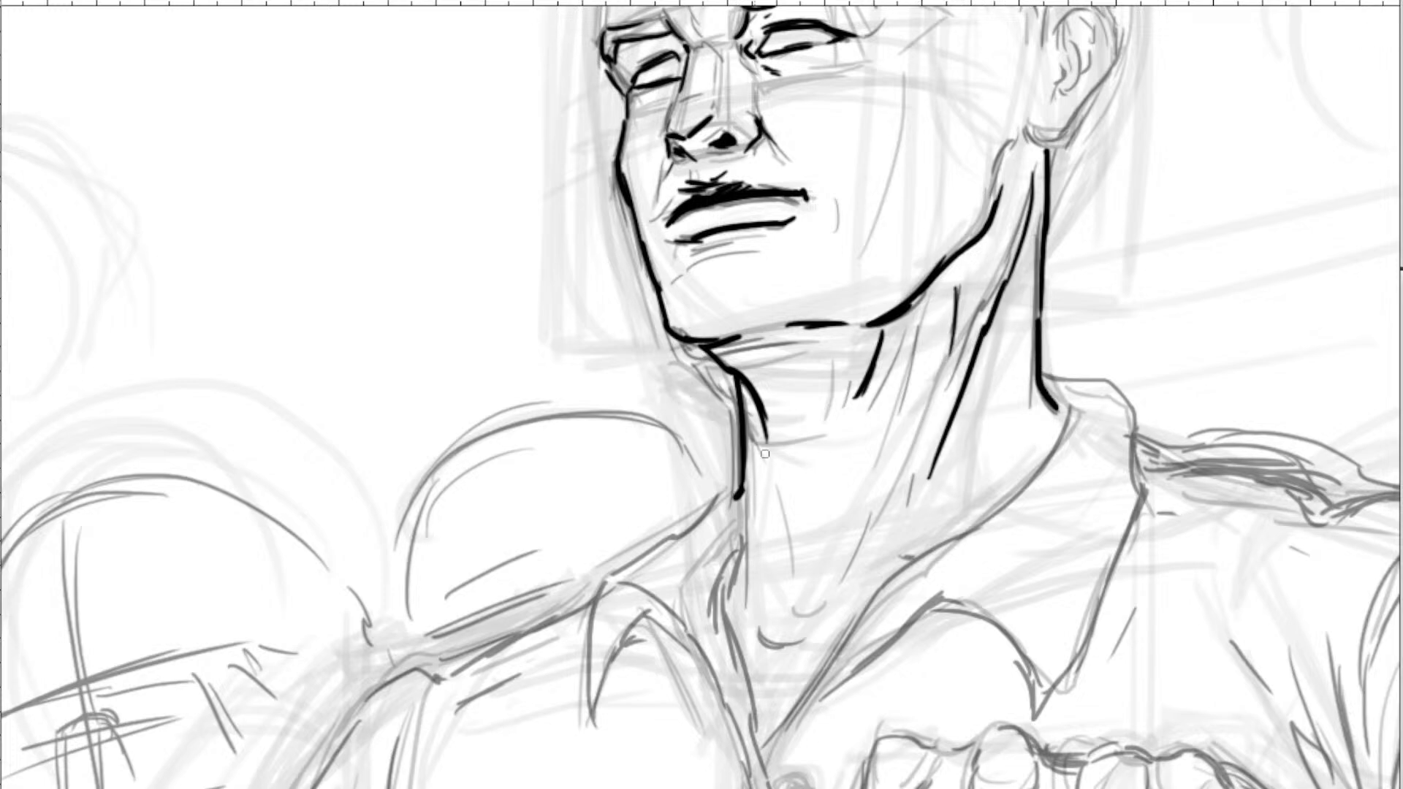
pyautogui.scroll(-8, 768, 461)
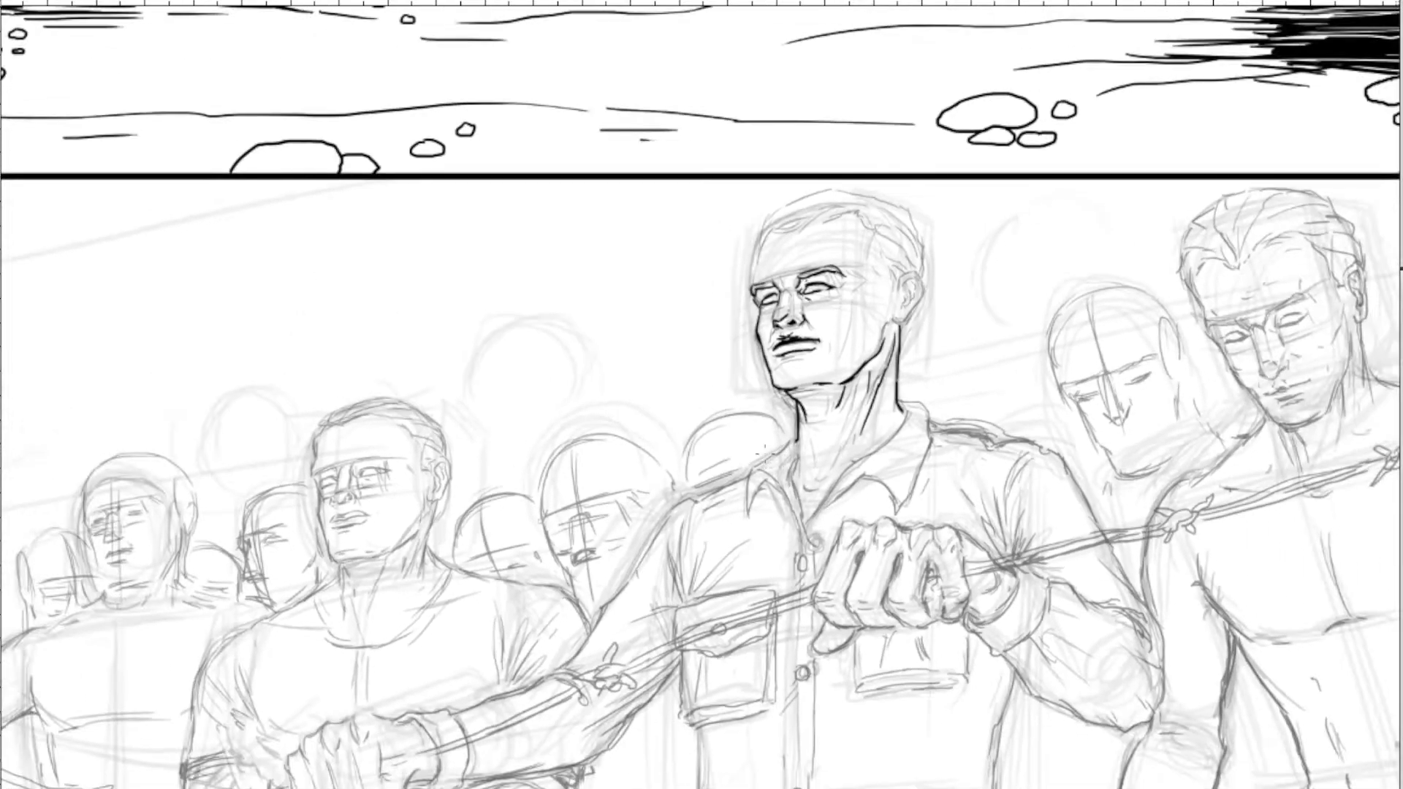
pyautogui.scroll(2, 767, 461)
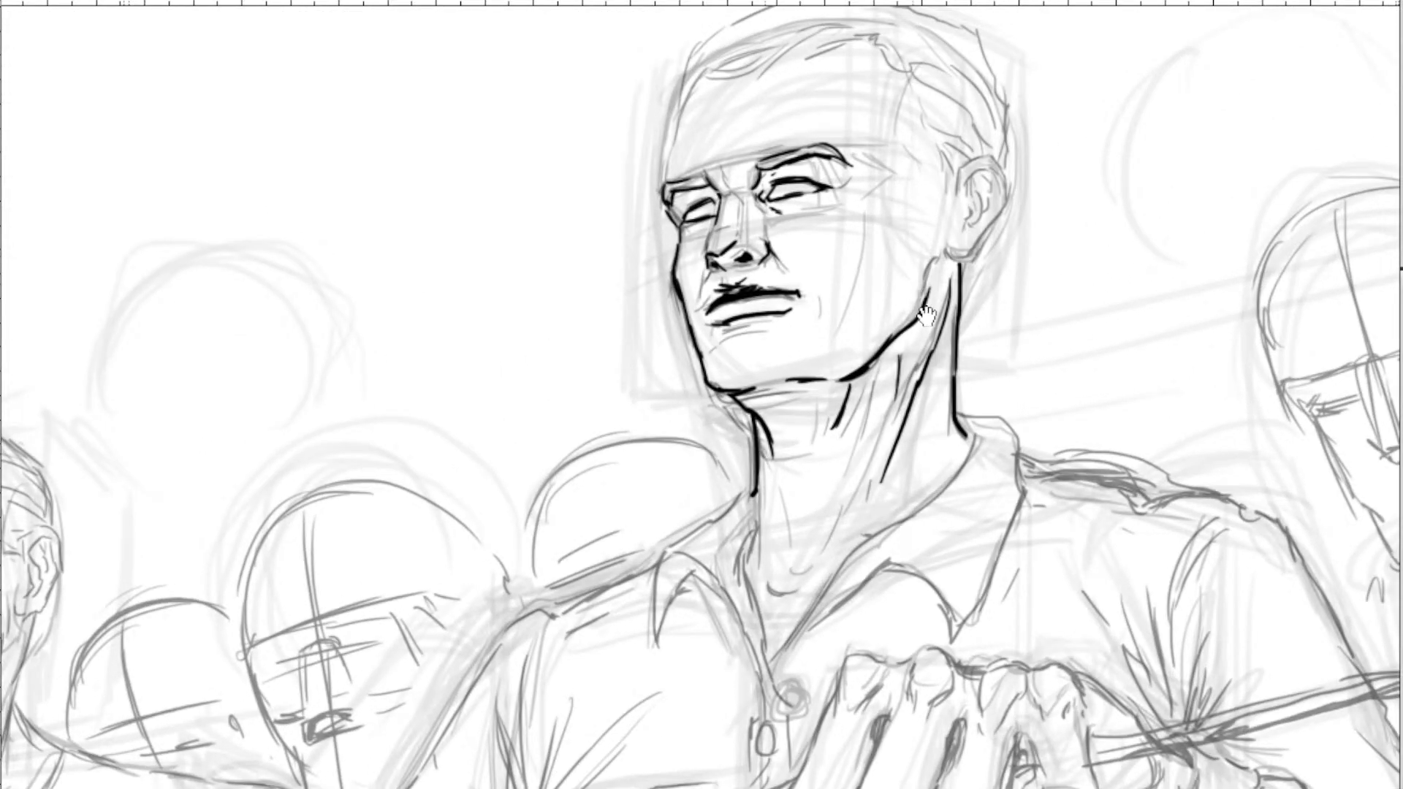
# Ink the central man's inner ear fold and the back rim of the ear with bold strokes.
pyautogui.moveTo(925, 314)
pyautogui.mouseDown()
pyautogui.moveTo(830, 507)
pyautogui.moveTo(794, 549)
pyautogui.mouseUp()
pyautogui.moveTo(815, 381); pyautogui.dragTo(835, 303)
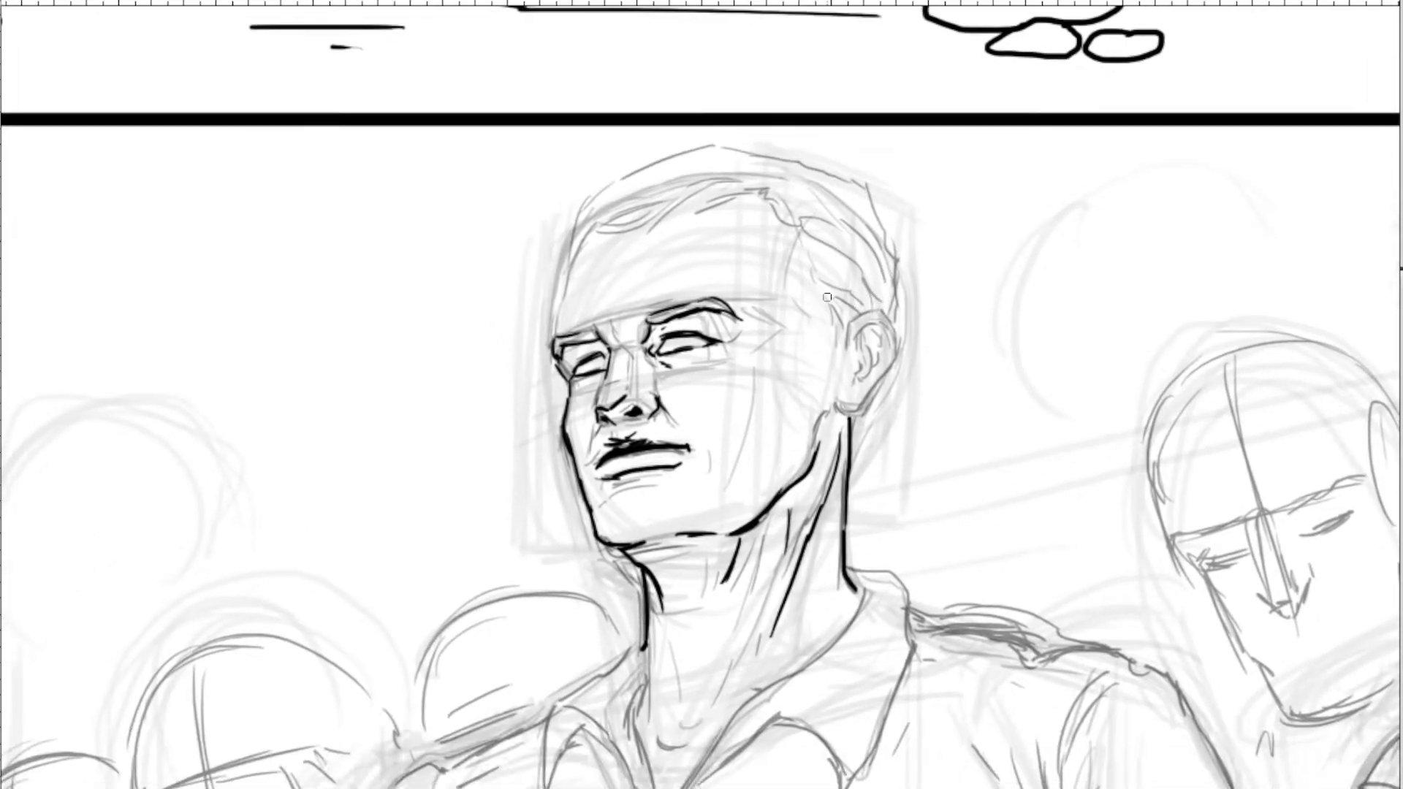
pyautogui.hotkey('ctrl', '+')
pyautogui.moveTo(751, 254); pyautogui.dragTo(743, 344)
pyautogui.scroll(2, 710, 316)
pyautogui.moveTo(840, 353); pyautogui.dragTo(820, 418)
pyautogui.moveTo(837, 351)
pyautogui.mouseDown()
pyautogui.moveTo(869, 330)
pyautogui.moveTo(922, 382)
pyautogui.mouseUp()
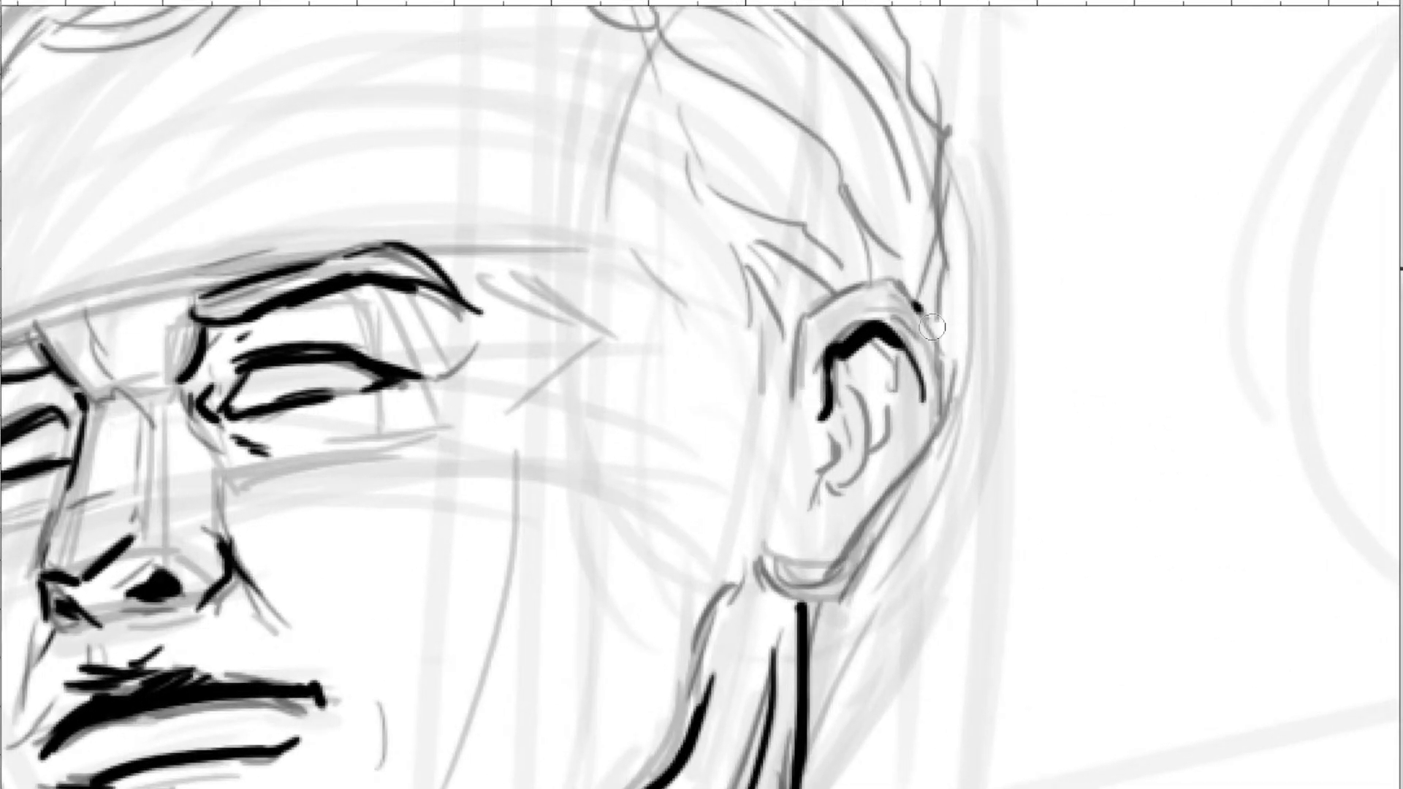
pyautogui.moveTo(918, 305)
pyautogui.mouseDown()
pyautogui.moveTo(944, 422)
pyautogui.moveTo(890, 494)
pyautogui.mouseUp()
pyautogui.moveTo(825, 401)
pyautogui.mouseDown()
pyautogui.moveTo(839, 449)
pyautogui.moveTo(819, 494)
pyautogui.mouseUp()
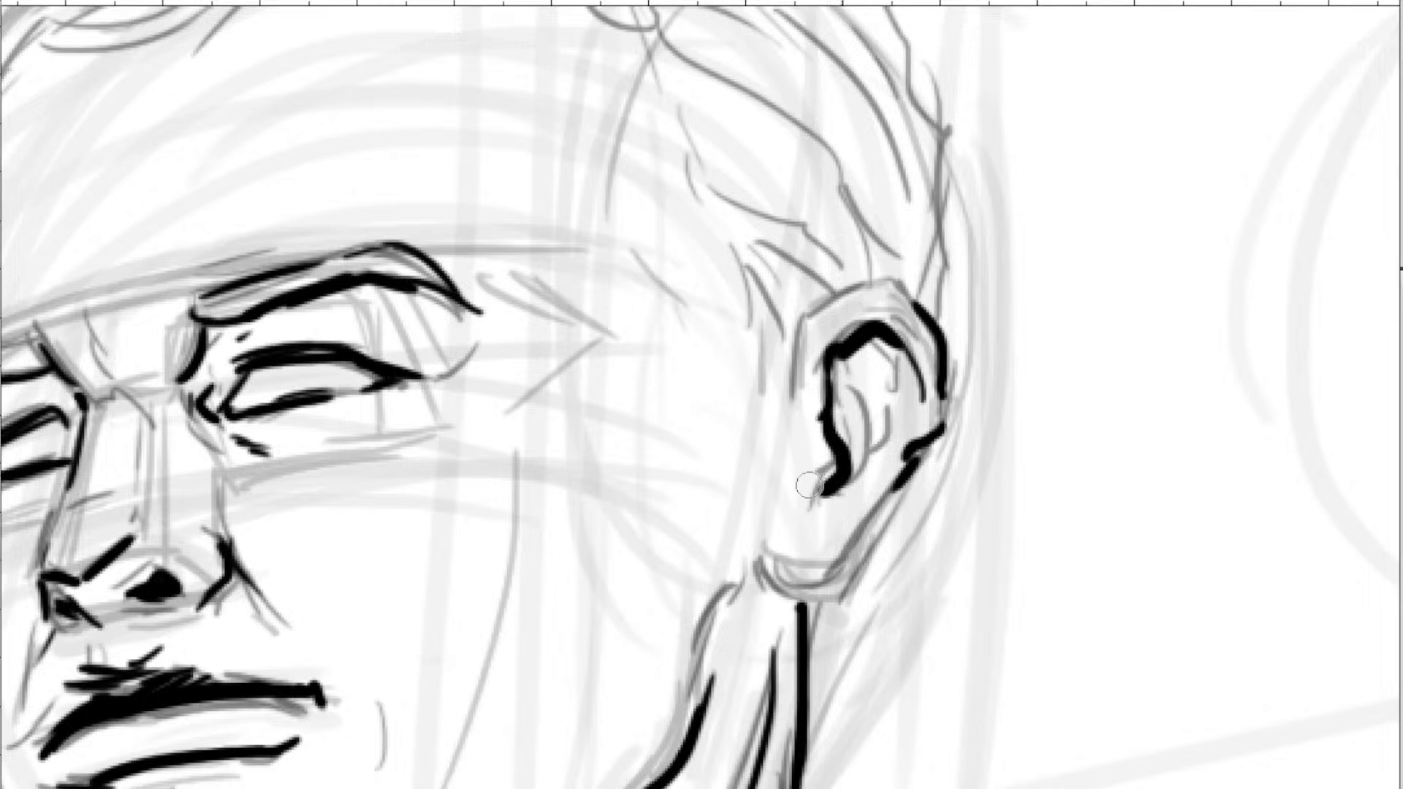
# Fill the ear hollow with black and ink the inner ridge, the earlobe and the upper outer rim.
pyautogui.moveTo(848, 415)
pyautogui.mouseDown()
pyautogui.moveTo(847, 454)
pyautogui.moveTo(831, 418)
pyautogui.moveTo(829, 486)
pyautogui.mouseUp()
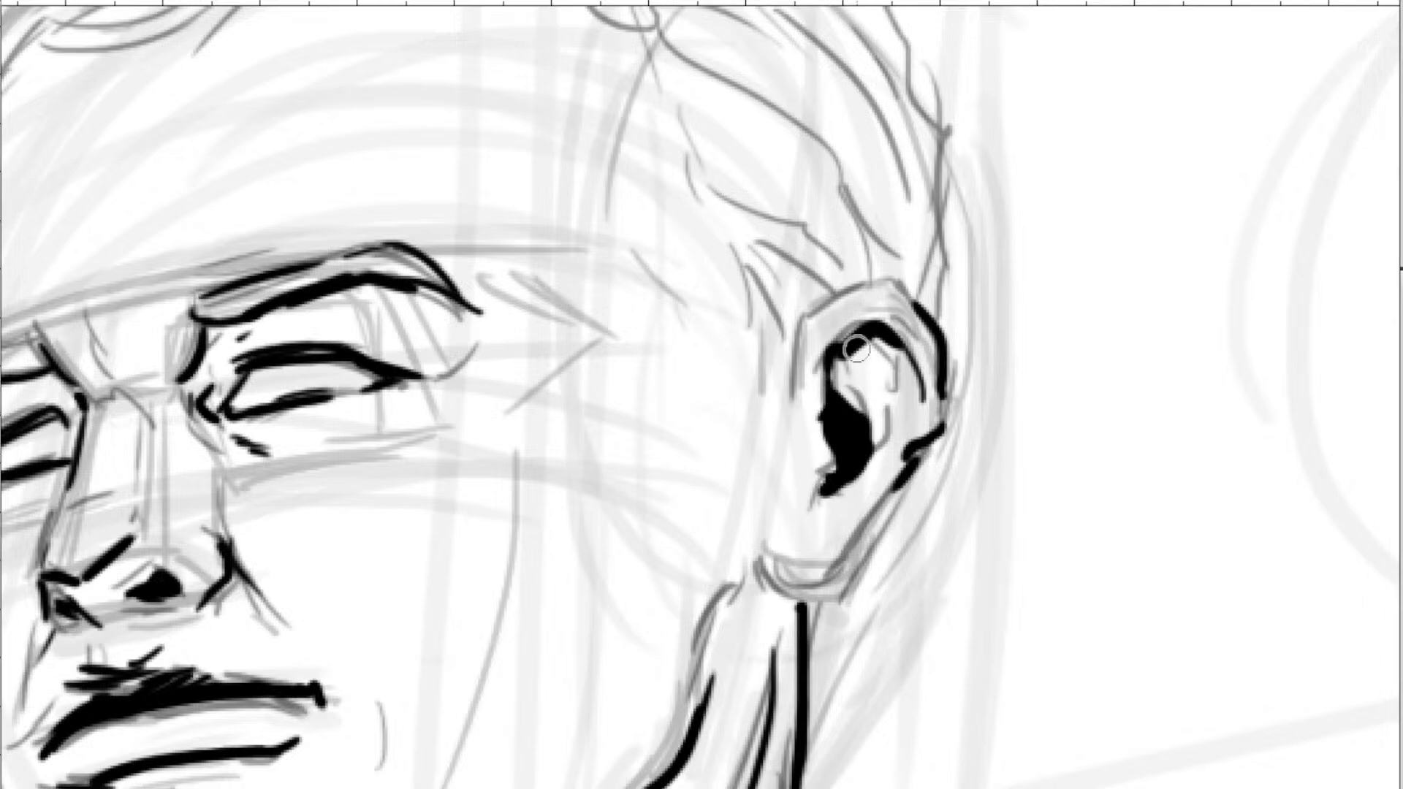
pyautogui.moveTo(855, 348)
pyautogui.mouseDown()
pyautogui.moveTo(882, 390)
pyautogui.moveTo(894, 359)
pyautogui.moveTo(889, 410)
pyautogui.moveTo(850, 477)
pyautogui.moveTo(849, 557)
pyautogui.moveTo(837, 574)
pyautogui.moveTo(760, 561)
pyautogui.mouseUp()
pyautogui.moveTo(844, 568)
pyautogui.mouseDown()
pyautogui.moveTo(810, 612)
pyautogui.moveTo(833, 585)
pyautogui.mouseUp()
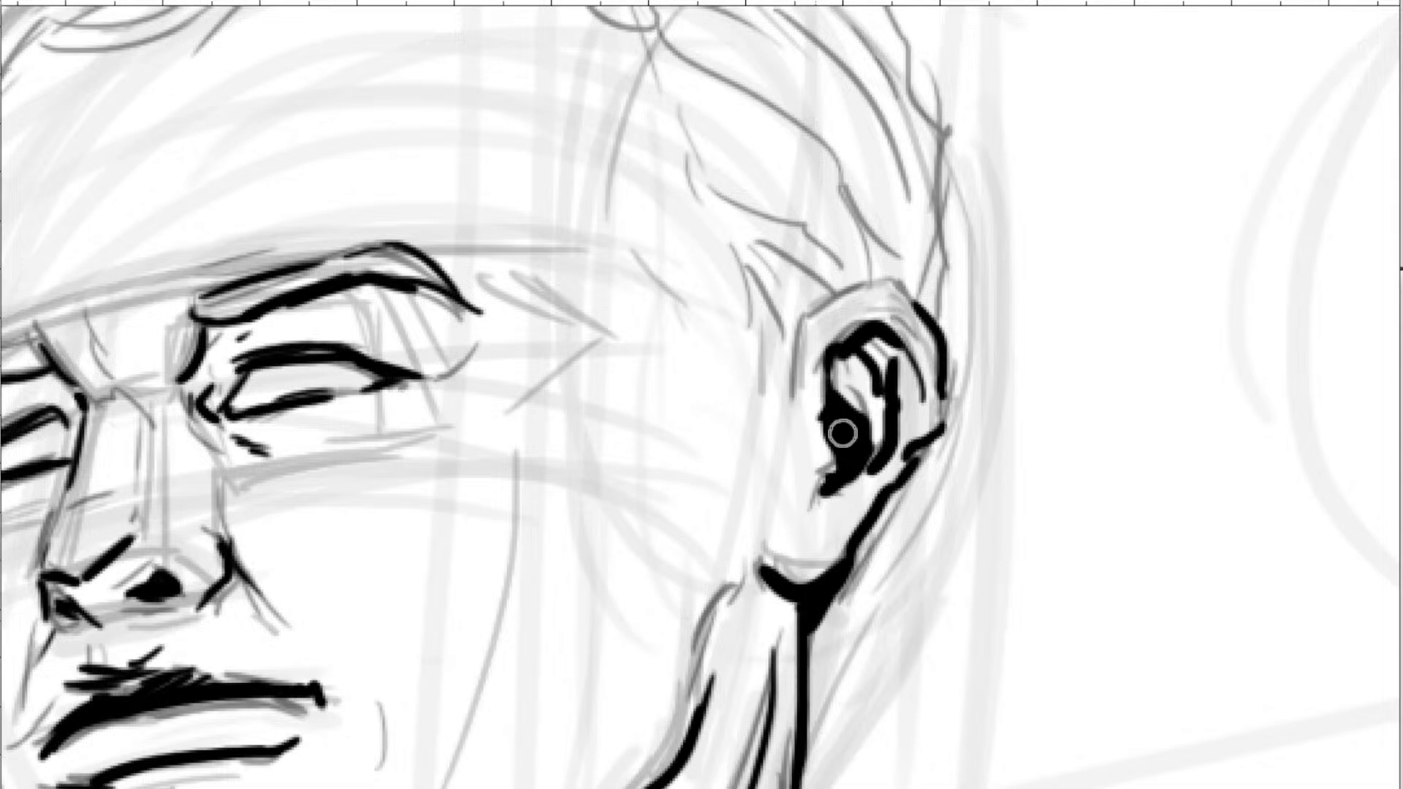
pyautogui.moveTo(793, 369)
pyautogui.mouseDown()
pyautogui.moveTo(833, 300)
pyautogui.moveTo(884, 281)
pyautogui.moveTo(924, 303)
pyautogui.moveTo(940, 264)
pyautogui.mouseUp()
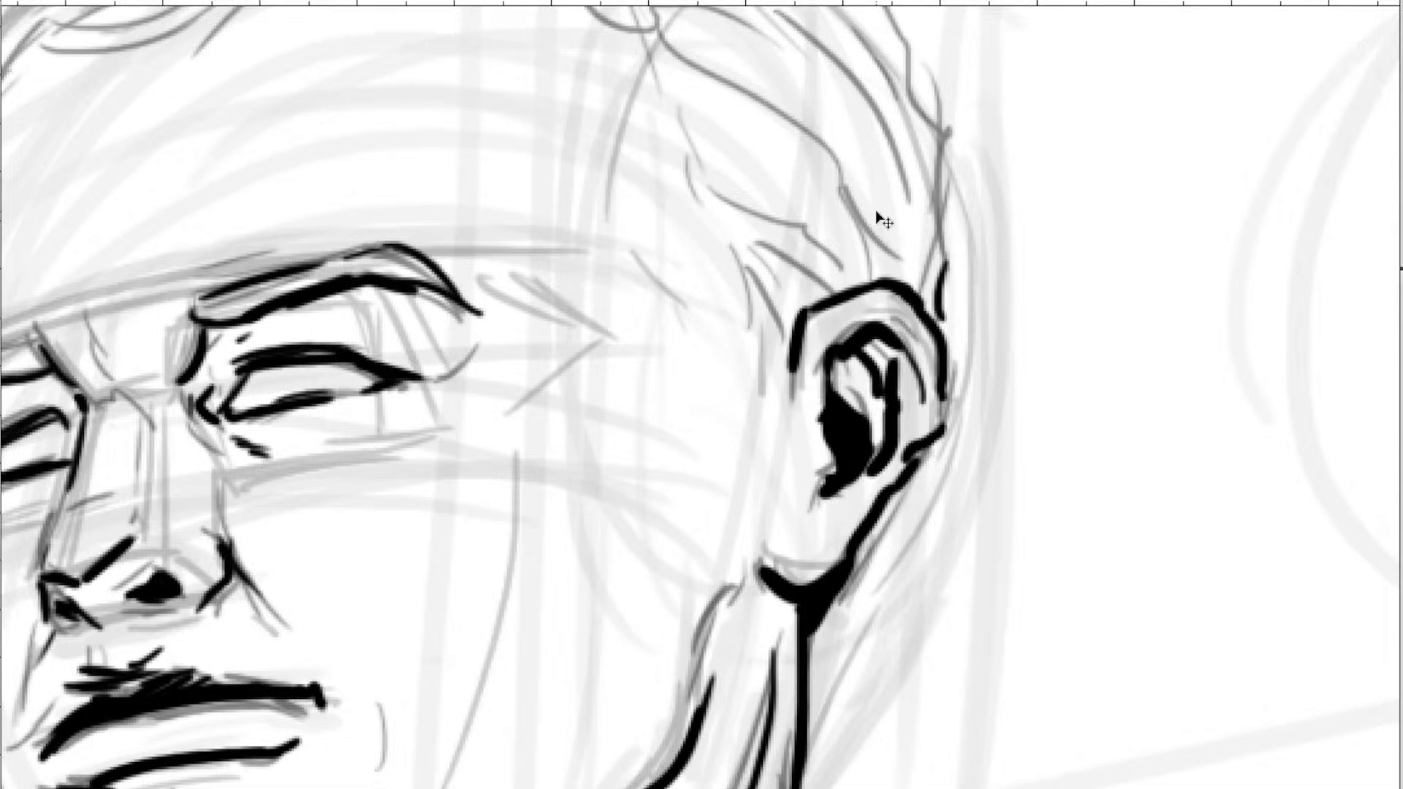
pyautogui.hotkey('ctrl', '-')
pyautogui.hotkey('ctrl', '-')
pyautogui.hotkey('ctrl', '-')
pyautogui.hotkey('ctrl', '+')
pyautogui.hotkey('ctrl', '+')
pyautogui.hotkey('ctrl', '+')
pyautogui.hotkey('ctrl', '+')
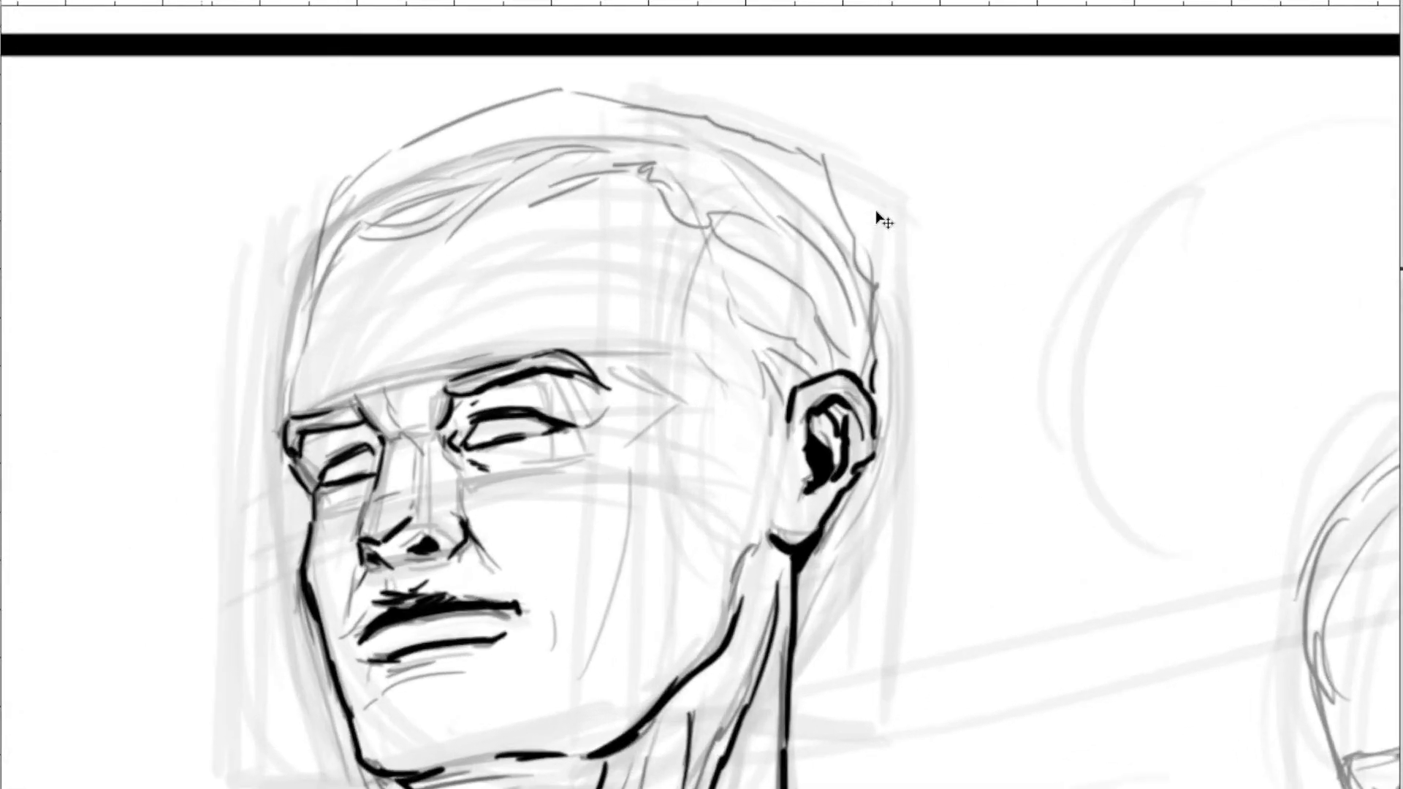
# Ink the central man's front hairline in bold strokes across the forehead, from the far temple to the parting.
pyautogui.moveTo(419, 294)
pyautogui.mouseDown()
pyautogui.moveTo(608, 398)
pyautogui.moveTo(620, 470)
pyautogui.mouseUp()
pyautogui.moveTo(581, 402); pyautogui.dragTo(583, 413)
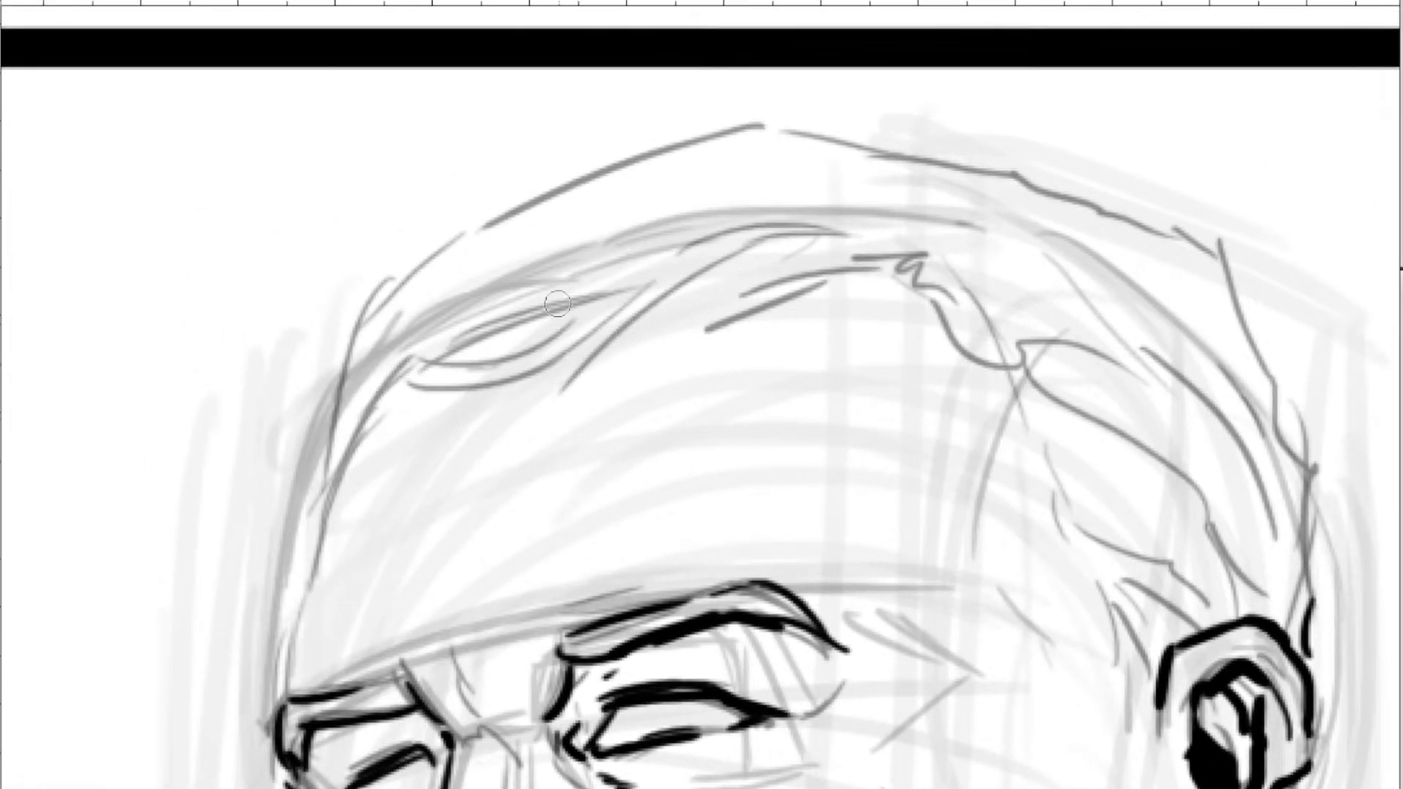
pyautogui.moveTo(496, 371); pyautogui.dragTo(804, 245)
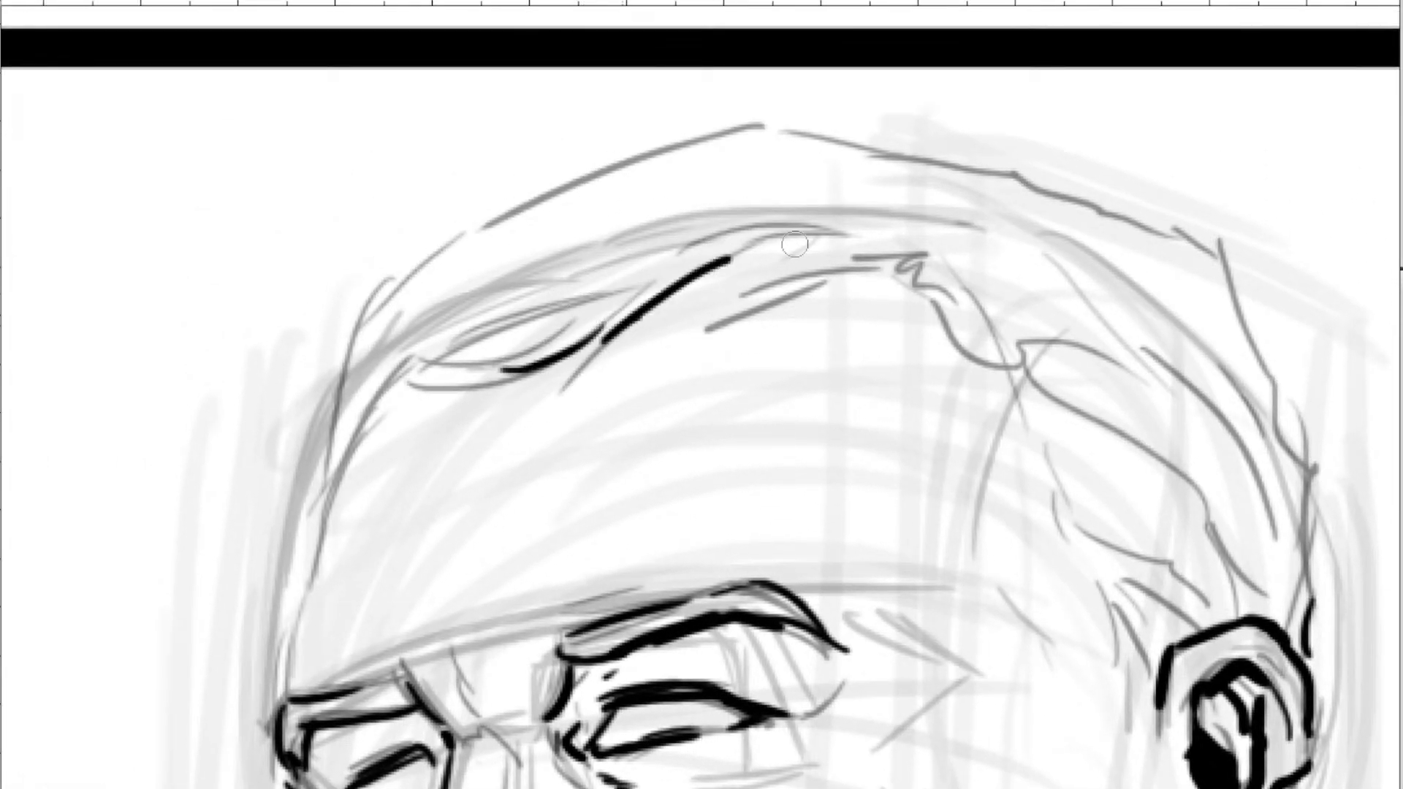
pyautogui.moveTo(734, 282)
pyautogui.mouseDown()
pyautogui.moveTo(881, 248)
pyautogui.moveTo(961, 278)
pyautogui.mouseUp()
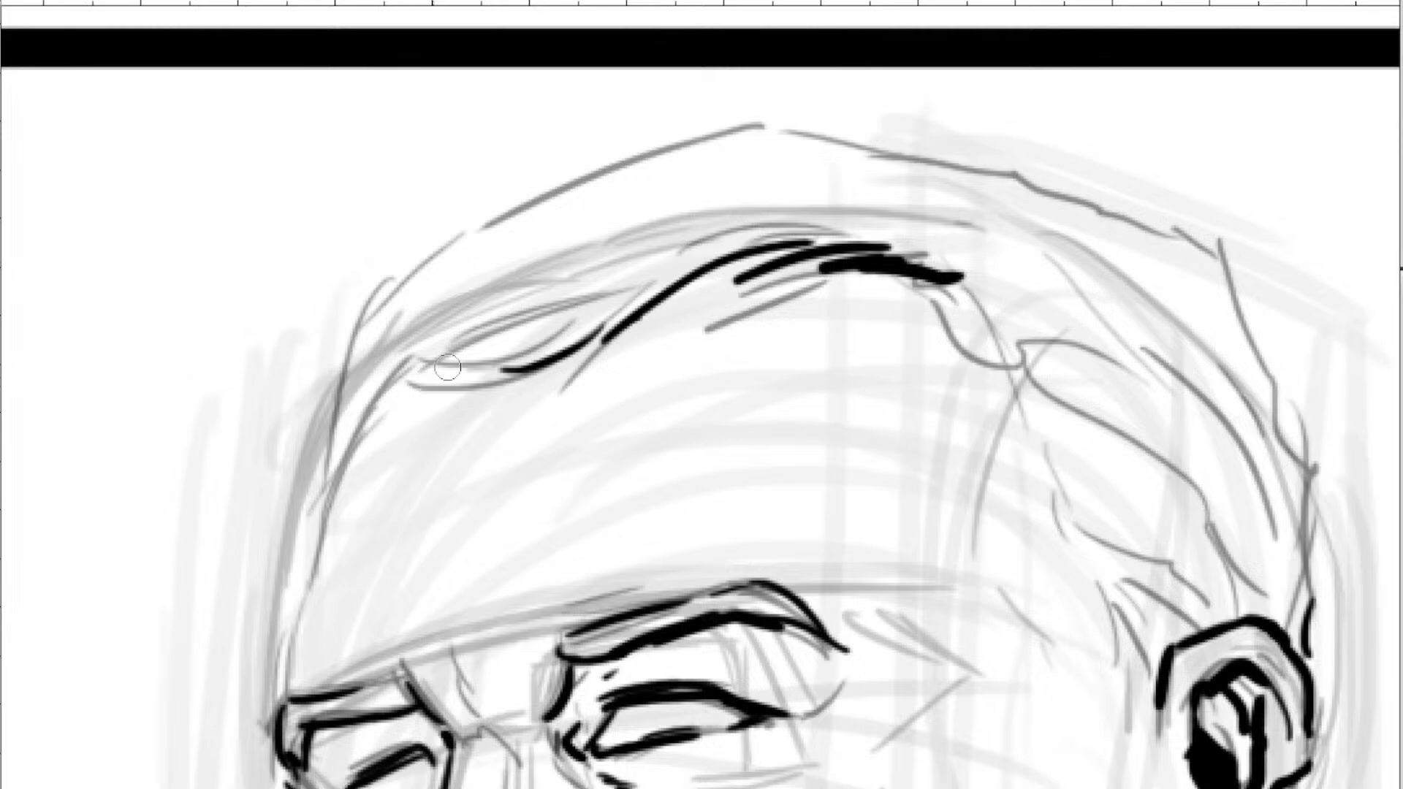
pyautogui.moveTo(453, 364)
pyautogui.mouseDown()
pyautogui.moveTo(373, 378)
pyautogui.moveTo(310, 549)
pyautogui.mouseUp()
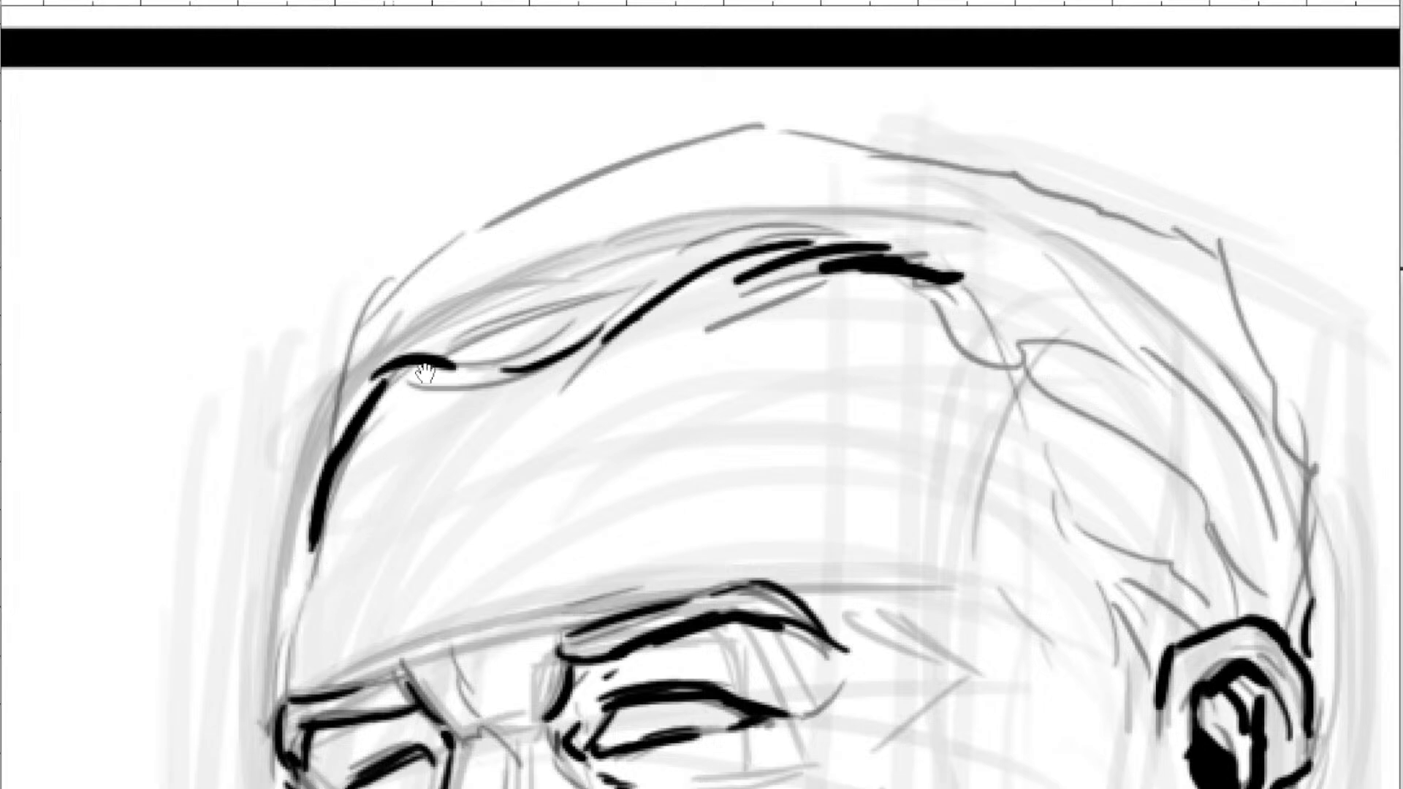
# Redraw the forehead edge thinner down to the brow and ink the outer hair contour up over the crown.
pyautogui.moveTo(425, 374)
pyautogui.mouseDown()
pyautogui.moveTo(493, 244)
pyautogui.moveTo(364, 480)
pyautogui.moveTo(349, 557)
pyautogui.mouseUp()
pyautogui.hotkey('ctrl', 'z')
pyautogui.moveTo(381, 300); pyautogui.dragTo(365, 442)
pyautogui.moveTo(372, 346); pyautogui.dragTo(364, 431)
pyautogui.moveTo(456, 220); pyautogui.dragTo(419, 356)
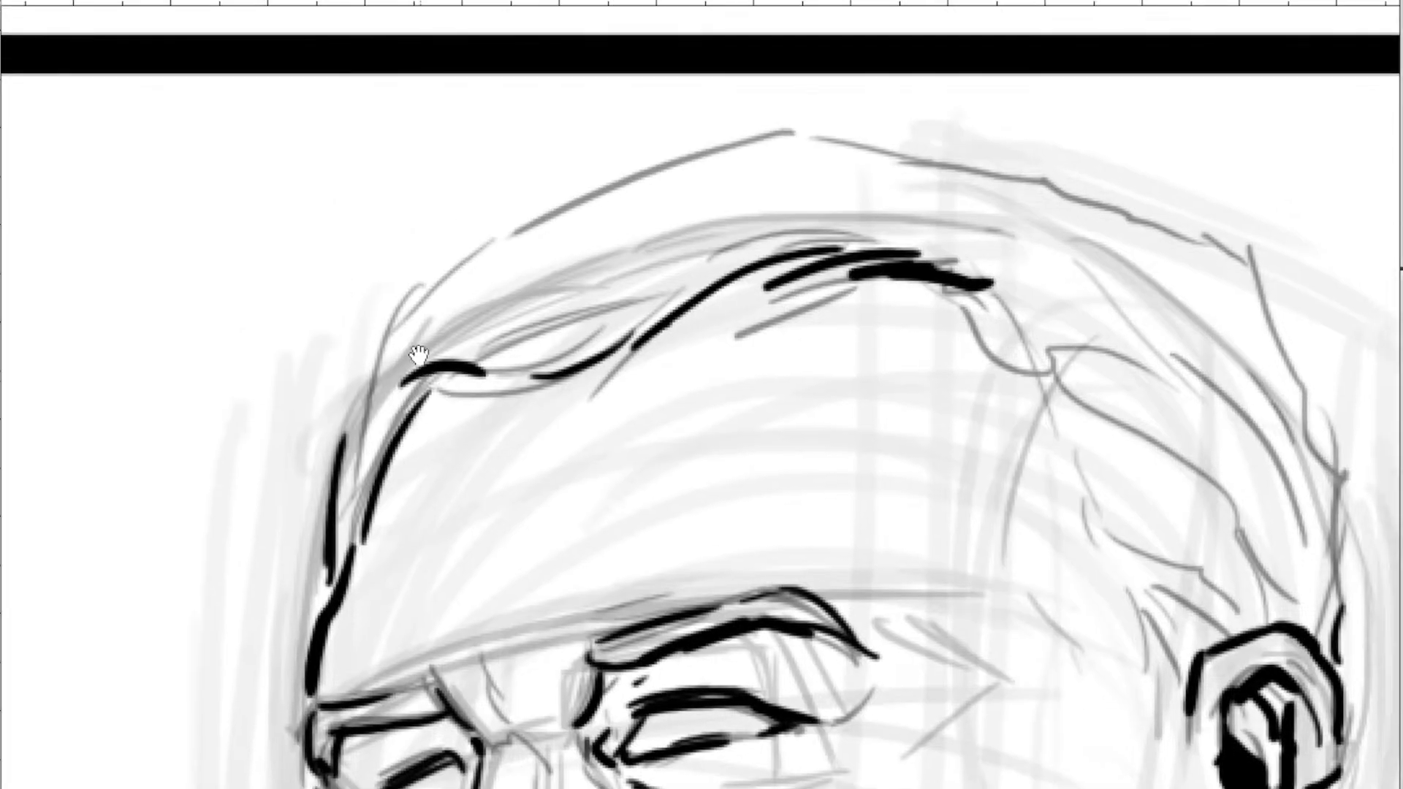
pyautogui.moveTo(340, 441); pyautogui.dragTo(403, 307)
pyautogui.moveTo(428, 288)
pyautogui.mouseDown()
pyautogui.moveTo(700, 135)
pyautogui.moveTo(822, 119)
pyautogui.moveTo(969, 149)
pyautogui.moveTo(1136, 215)
pyautogui.moveTo(1270, 313)
pyautogui.mouseUp()
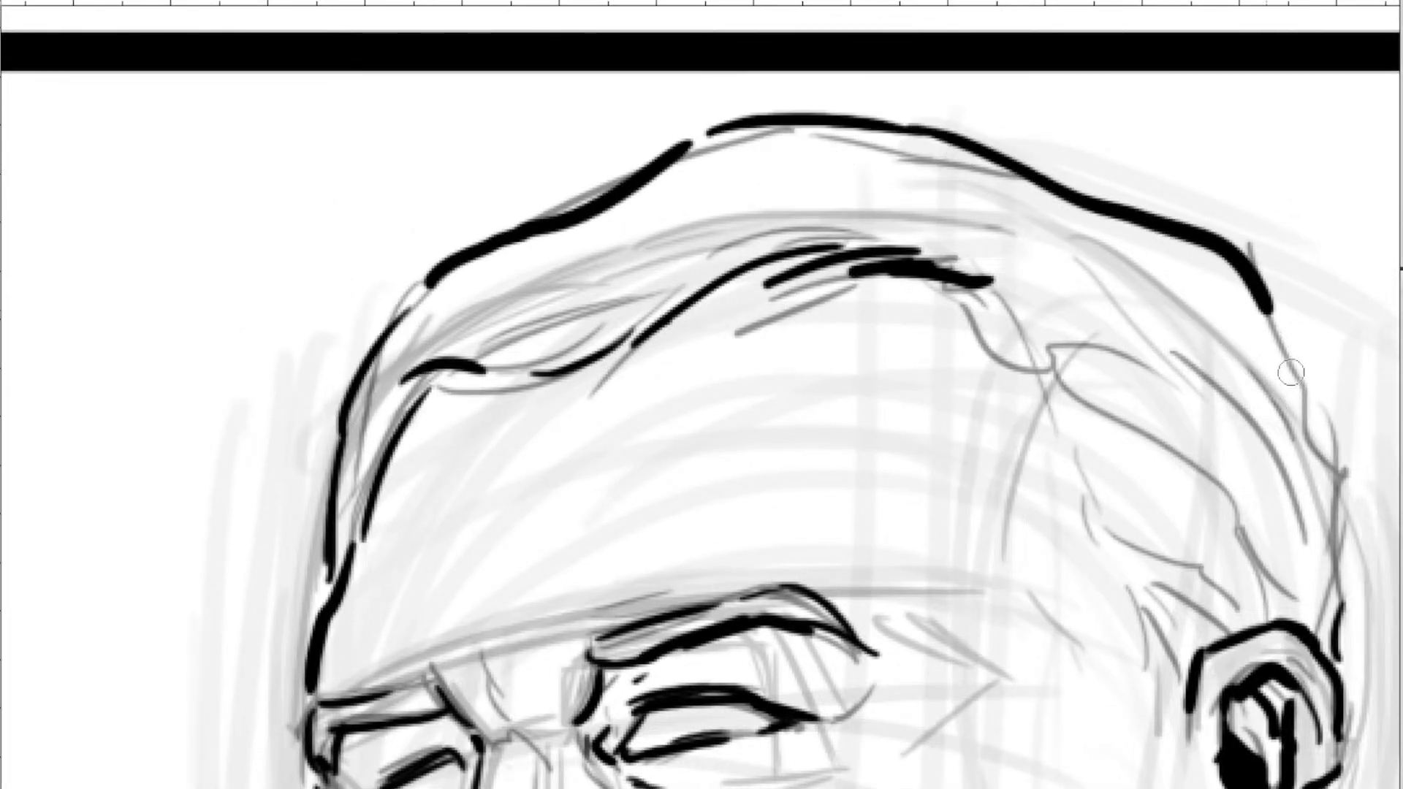
# Ink a long hair strand on the side of the head and a dark sideburn in front of the ear.
pyautogui.moveTo(1288, 402); pyautogui.dragTo(1043, 329)
pyautogui.moveTo(1110, 444)
pyautogui.mouseDown()
pyautogui.moveTo(937, 210)
pyautogui.moveTo(943, 192)
pyautogui.mouseUp()
pyautogui.moveTo(960, 376); pyautogui.dragTo(1021, 416)
pyautogui.moveTo(951, 350); pyautogui.dragTo(1046, 383)
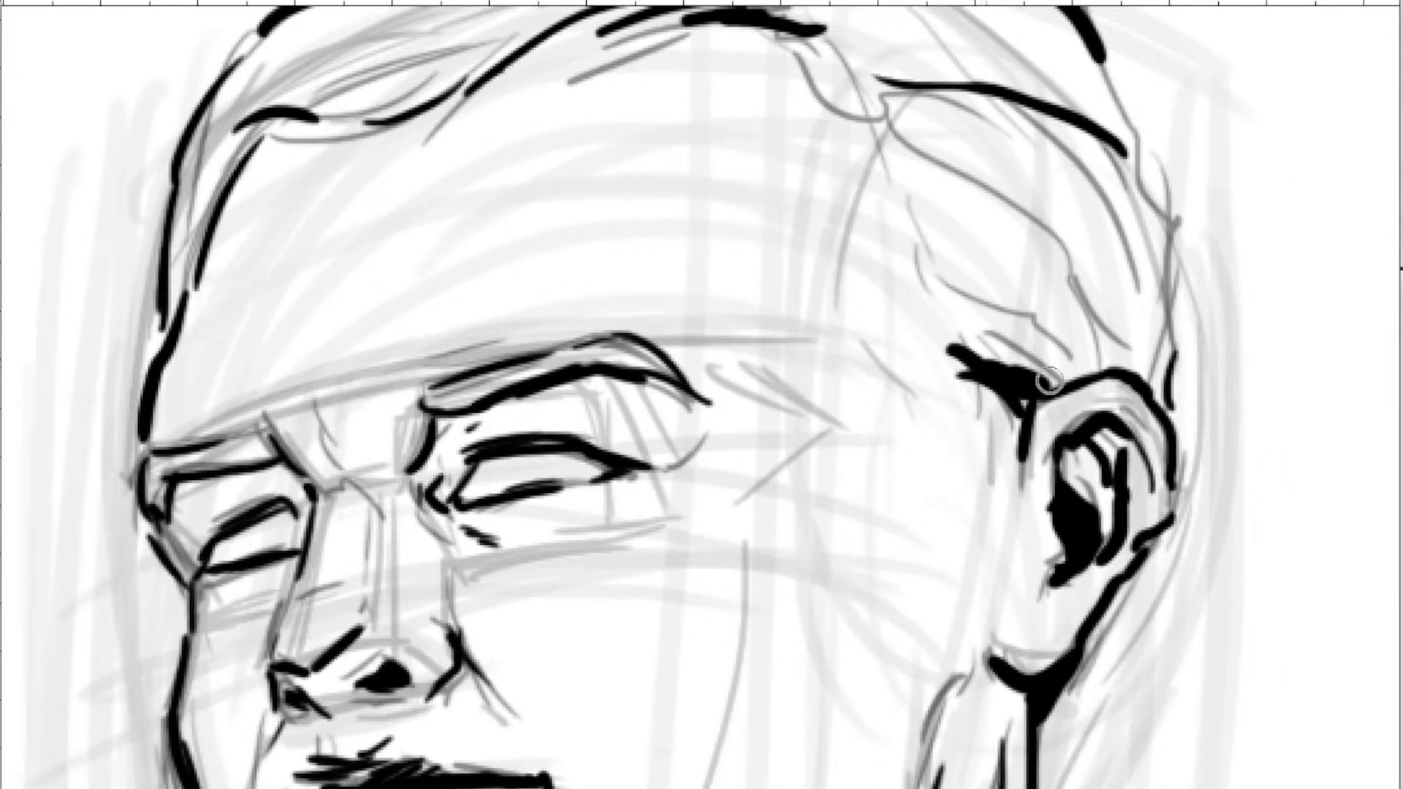
# Ink a solid black shadow behind the ear, tapering from the lower rim down the back of the neck.
pyautogui.moveTo(1111, 541); pyautogui.dragTo(1095, 327)
pyautogui.moveTo(1146, 280)
pyautogui.mouseDown()
pyautogui.moveTo(1067, 410)
pyautogui.moveTo(1004, 574)
pyautogui.mouseUp()
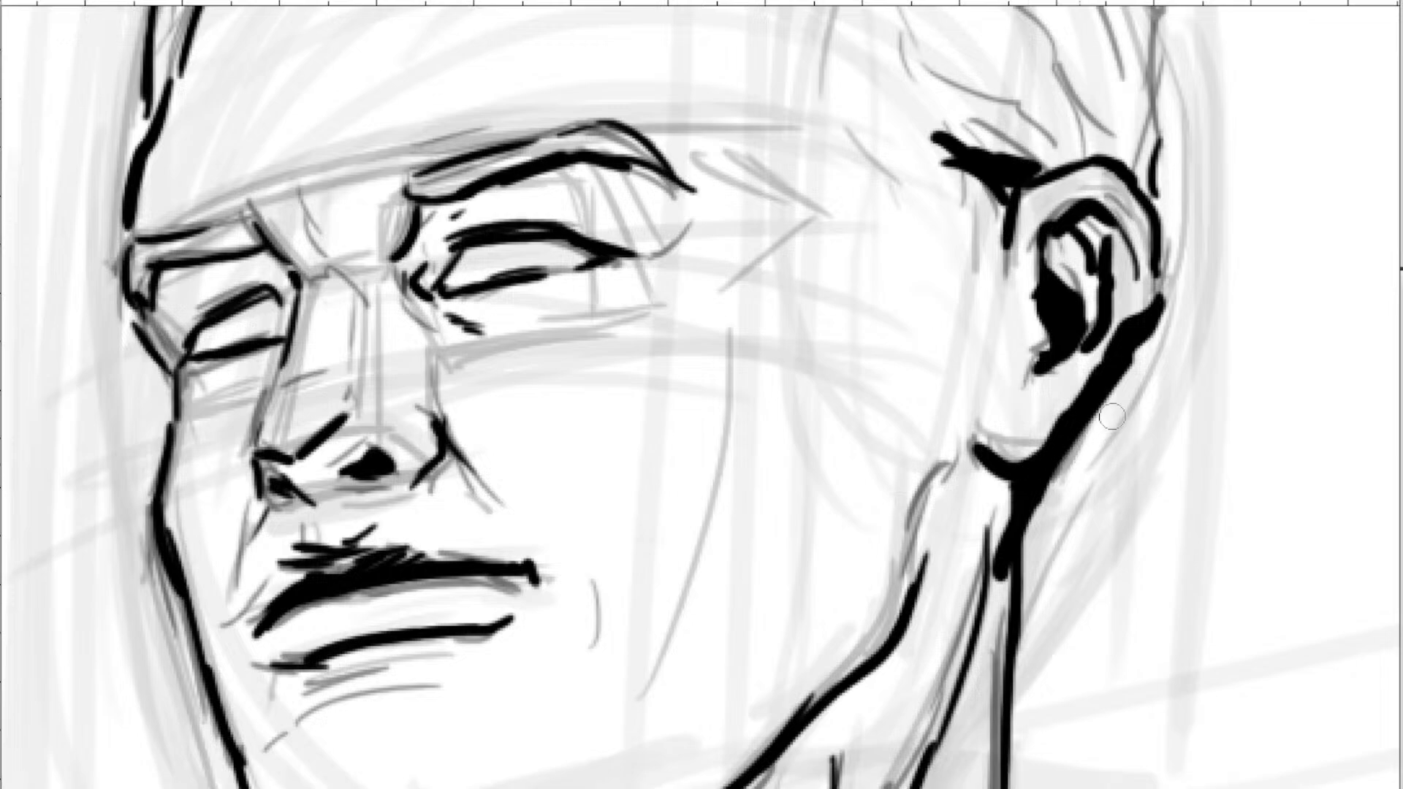
pyautogui.hotkey('ctrl', 'z')
pyautogui.moveTo(1145, 329)
pyautogui.mouseDown()
pyautogui.moveTo(1064, 439)
pyautogui.moveTo(1031, 555)
pyautogui.mouseUp()
pyautogui.moveTo(1011, 662)
pyautogui.mouseDown()
pyautogui.moveTo(1052, 454)
pyautogui.moveTo(1007, 566)
pyautogui.mouseUp()
pyautogui.moveTo(1002, 489); pyautogui.dragTo(1050, 272)
# Thicken the jawline below the ear into a tapered black shadow along the underside of the jaw.
pyautogui.moveTo(1006, 373)
pyautogui.mouseDown()
pyautogui.moveTo(948, 473)
pyautogui.moveTo(899, 505)
pyautogui.mouseUp()
pyautogui.moveTo(942, 459); pyautogui.dragTo(792, 595)
pyautogui.moveTo(908, 516); pyautogui.dragTo(801, 590)
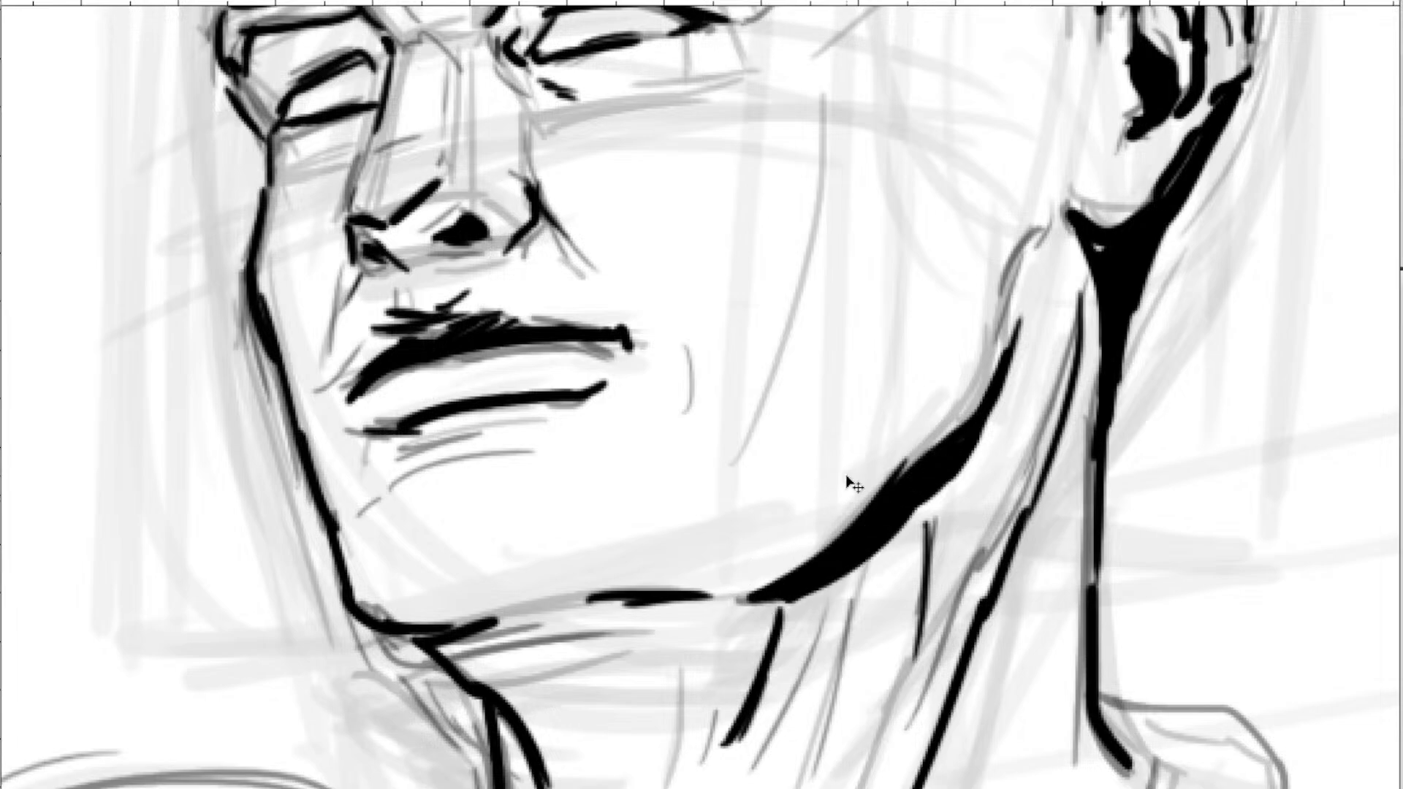
pyautogui.scroll(-8, 846, 483)
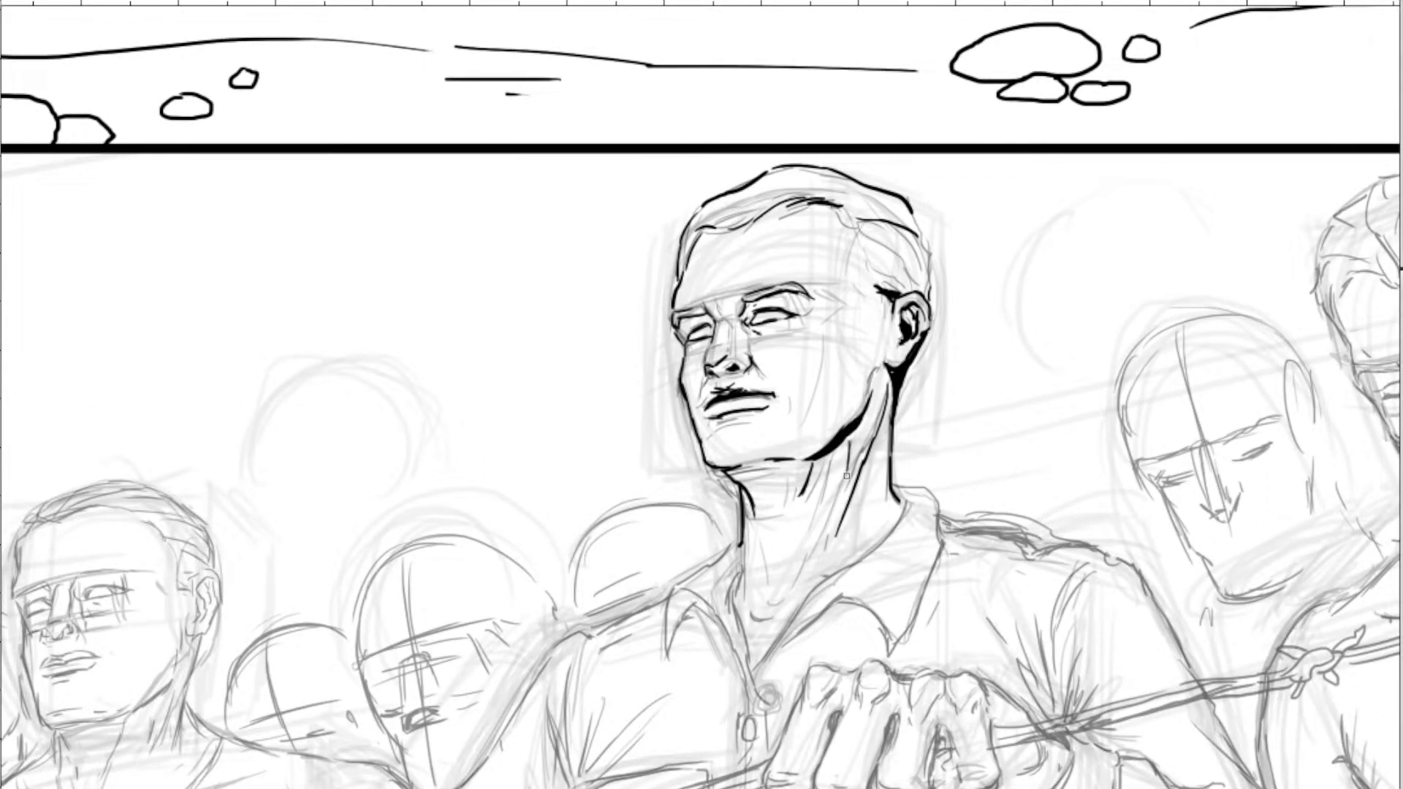
pyautogui.scroll(4, 846, 476)
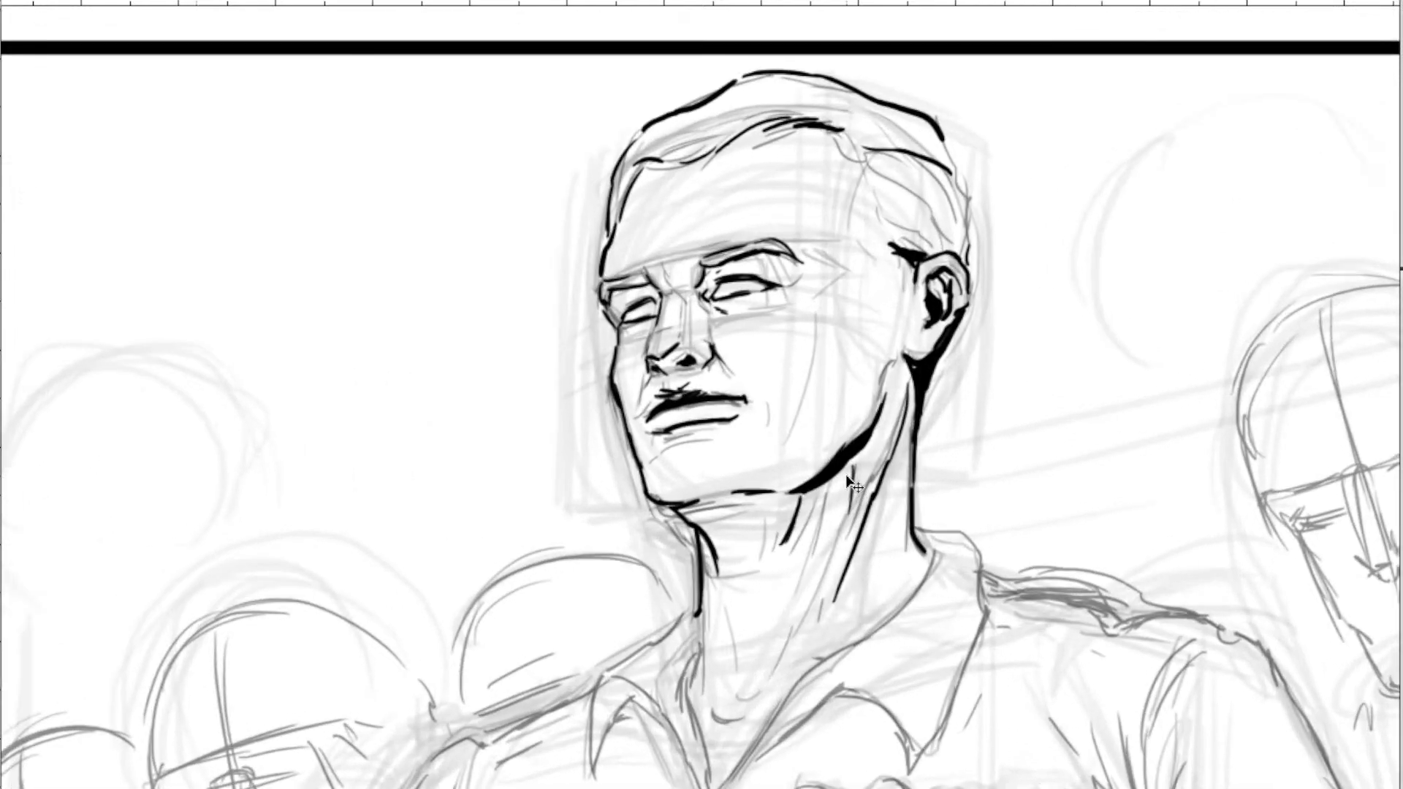
# Fill the hair above the ear and up the back of the head with black, with pointed strands toward the temple.
pyautogui.moveTo(857, 73); pyautogui.dragTo(744, 207)
pyautogui.scroll(3, 747, 356)
pyautogui.moveTo(899, 379); pyautogui.dragTo(908, 382)
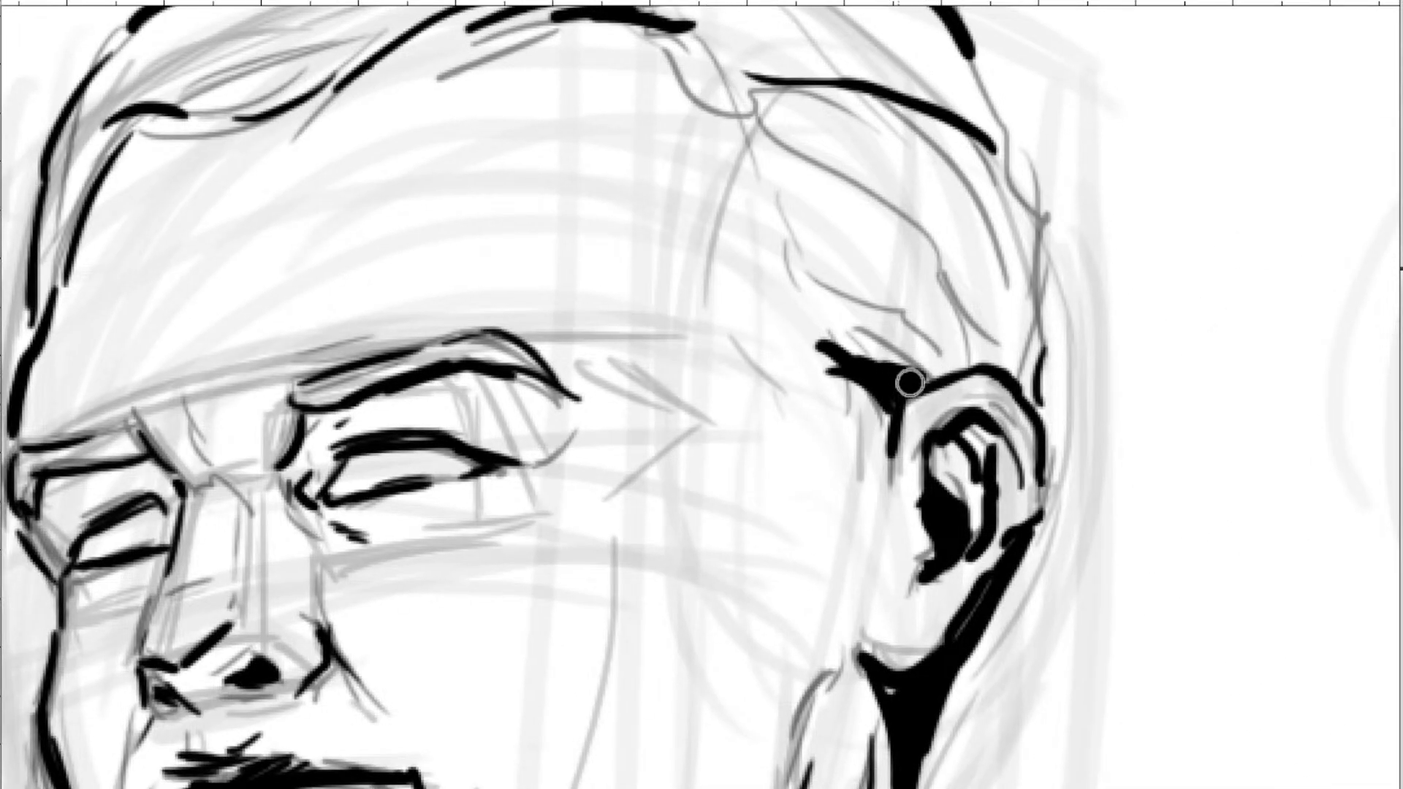
pyautogui.moveTo(809, 339); pyautogui.dragTo(848, 372)
pyautogui.moveTo(790, 227)
pyautogui.mouseDown()
pyautogui.moveTo(895, 297)
pyautogui.moveTo(1030, 344)
pyautogui.moveTo(1028, 386)
pyautogui.moveTo(864, 283)
pyautogui.moveTo(893, 295)
pyautogui.moveTo(936, 360)
pyautogui.moveTo(968, 370)
pyautogui.moveTo(948, 297)
pyautogui.moveTo(804, 208)
pyautogui.mouseUp()
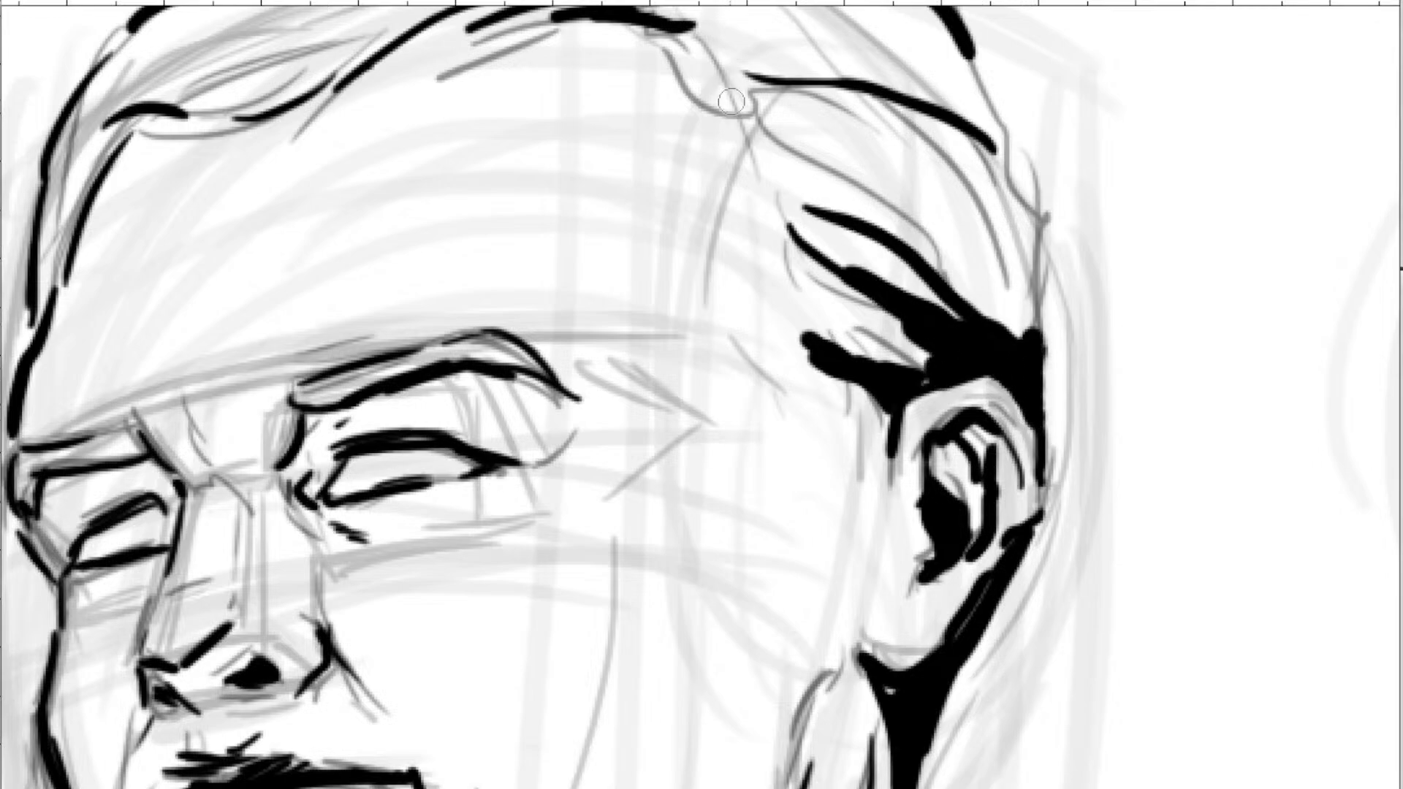
pyautogui.moveTo(724, 121); pyautogui.dragTo(869, 213)
pyautogui.moveTo(775, 131)
pyautogui.mouseDown()
pyautogui.moveTo(937, 225)
pyautogui.moveTo(1033, 335)
pyautogui.moveTo(1046, 330)
pyautogui.moveTo(1018, 199)
pyautogui.moveTo(1037, 401)
pyautogui.moveTo(1000, 212)
pyautogui.moveTo(1000, 258)
pyautogui.moveTo(941, 195)
pyautogui.moveTo(972, 151)
pyautogui.moveTo(1005, 160)
pyautogui.moveTo(1011, 185)
pyautogui.moveTo(824, 89)
pyautogui.moveTo(965, 130)
pyautogui.moveTo(870, 95)
pyautogui.moveTo(979, 161)
pyautogui.moveTo(1021, 332)
pyautogui.moveTo(1010, 340)
pyautogui.moveTo(991, 284)
pyautogui.moveTo(1018, 307)
pyautogui.moveTo(930, 170)
pyautogui.mouseUp()
pyautogui.moveTo(862, 317); pyautogui.dragTo(1045, 521)
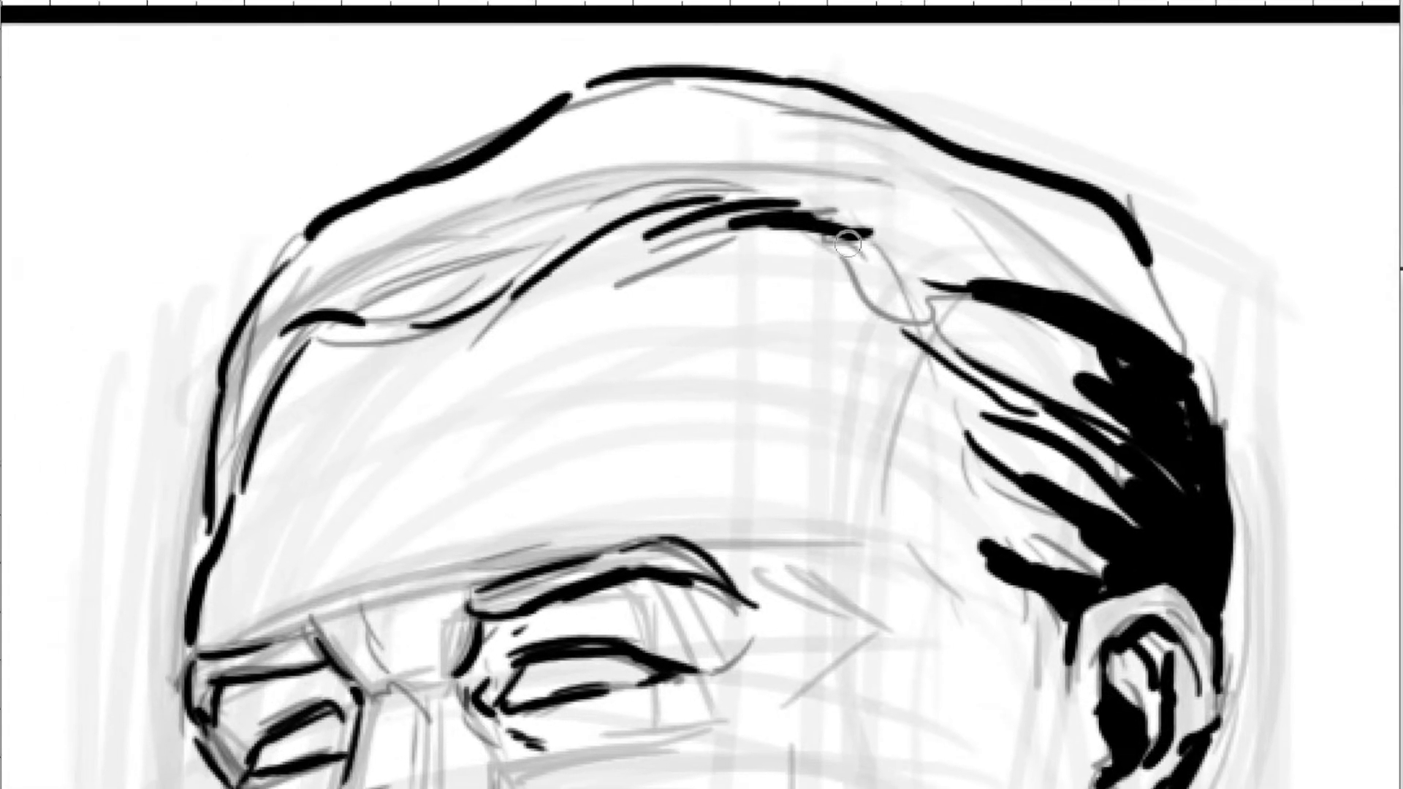
# Extend the black hair mass to the back of the crown and thicken the front hairline into solid black shapes.
pyautogui.moveTo(709, 177)
pyautogui.mouseDown()
pyautogui.moveTo(864, 215)
pyautogui.moveTo(852, 242)
pyautogui.moveTo(1144, 335)
pyautogui.moveTo(1169, 291)
pyautogui.moveTo(1132, 244)
pyautogui.moveTo(1169, 299)
pyautogui.moveTo(1199, 394)
pyautogui.moveTo(1153, 331)
pyautogui.moveTo(985, 267)
pyautogui.moveTo(1164, 332)
pyautogui.moveTo(1037, 279)
pyautogui.moveTo(1094, 237)
pyautogui.moveTo(1041, 179)
pyautogui.moveTo(1137, 244)
pyautogui.moveTo(1002, 200)
pyautogui.moveTo(1044, 200)
pyautogui.mouseUp()
pyautogui.moveTo(1110, 338)
pyautogui.mouseDown()
pyautogui.moveTo(869, 252)
pyautogui.moveTo(1042, 325)
pyautogui.mouseUp()
pyautogui.moveTo(631, 233)
pyautogui.mouseDown()
pyautogui.moveTo(594, 238)
pyautogui.moveTo(720, 199)
pyautogui.mouseUp()
pyautogui.moveTo(417, 330)
pyautogui.mouseDown()
pyautogui.moveTo(314, 339)
pyautogui.moveTo(274, 383)
pyautogui.moveTo(344, 335)
pyautogui.moveTo(256, 421)
pyautogui.moveTo(243, 517)
pyautogui.moveTo(278, 405)
pyautogui.mouseUp()
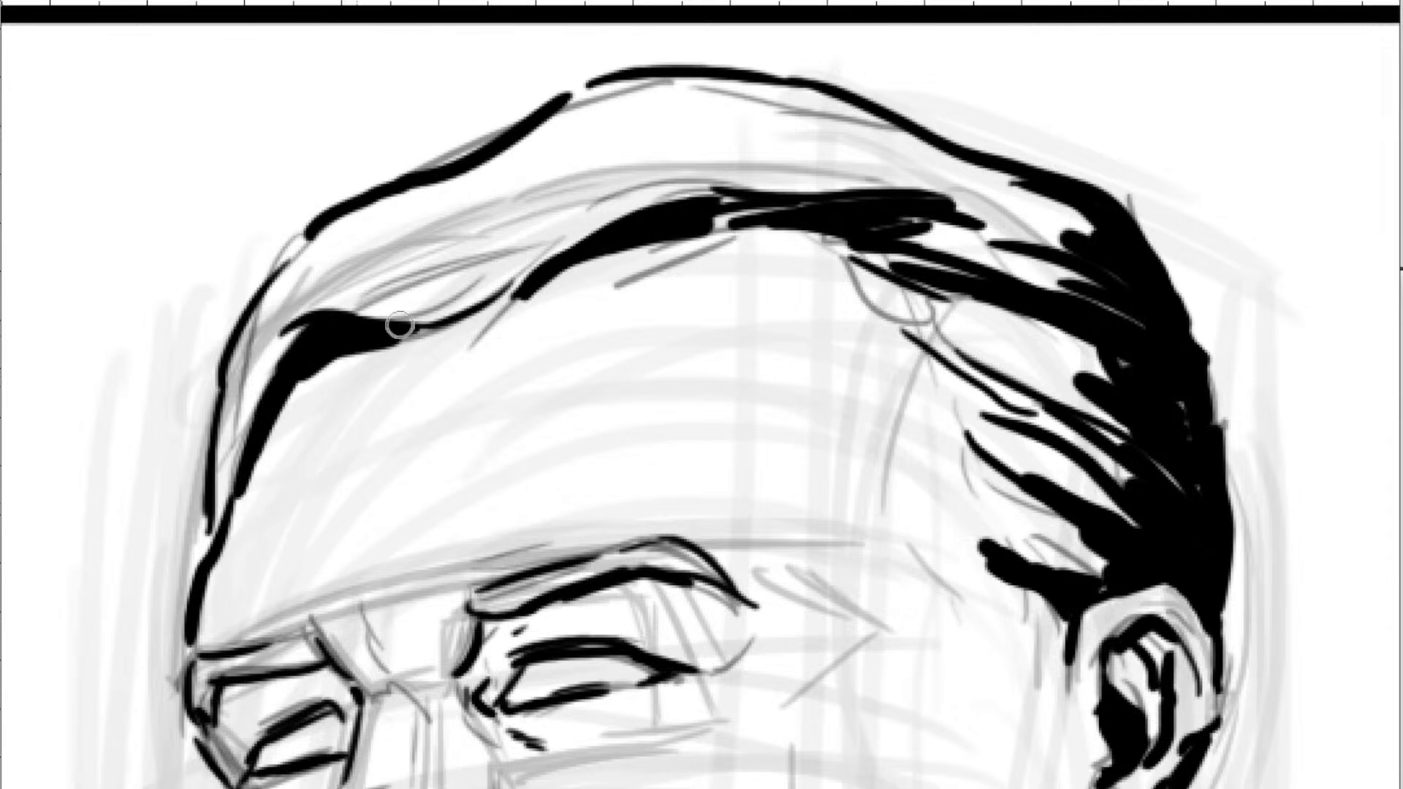
# Ink short strands rising from the front hairline and fill the gaps in the black hair above the temple.
pyautogui.moveTo(603, 163)
pyautogui.mouseDown()
pyautogui.moveTo(486, 288)
pyautogui.moveTo(616, 163)
pyautogui.moveTo(757, 137)
pyautogui.mouseUp()
pyautogui.moveTo(468, 217)
pyautogui.mouseDown()
pyautogui.moveTo(435, 292)
pyautogui.moveTo(454, 302)
pyautogui.moveTo(402, 332)
pyautogui.mouseUp()
pyautogui.hotkey('ctrl', '-')
pyautogui.hotkey('ctrl', '-')
pyautogui.hotkey('ctrl', '-')
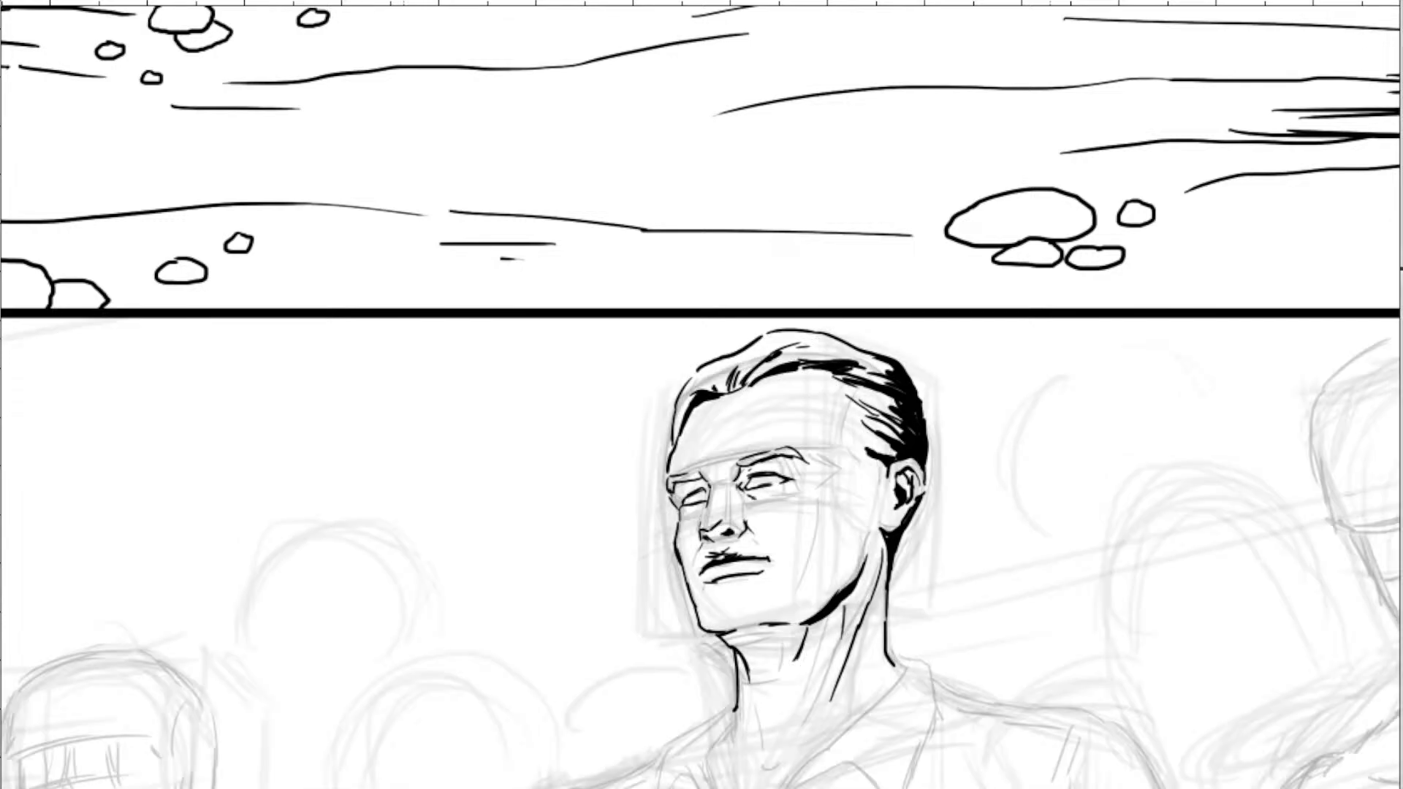
pyautogui.scroll(5, 780, 357)
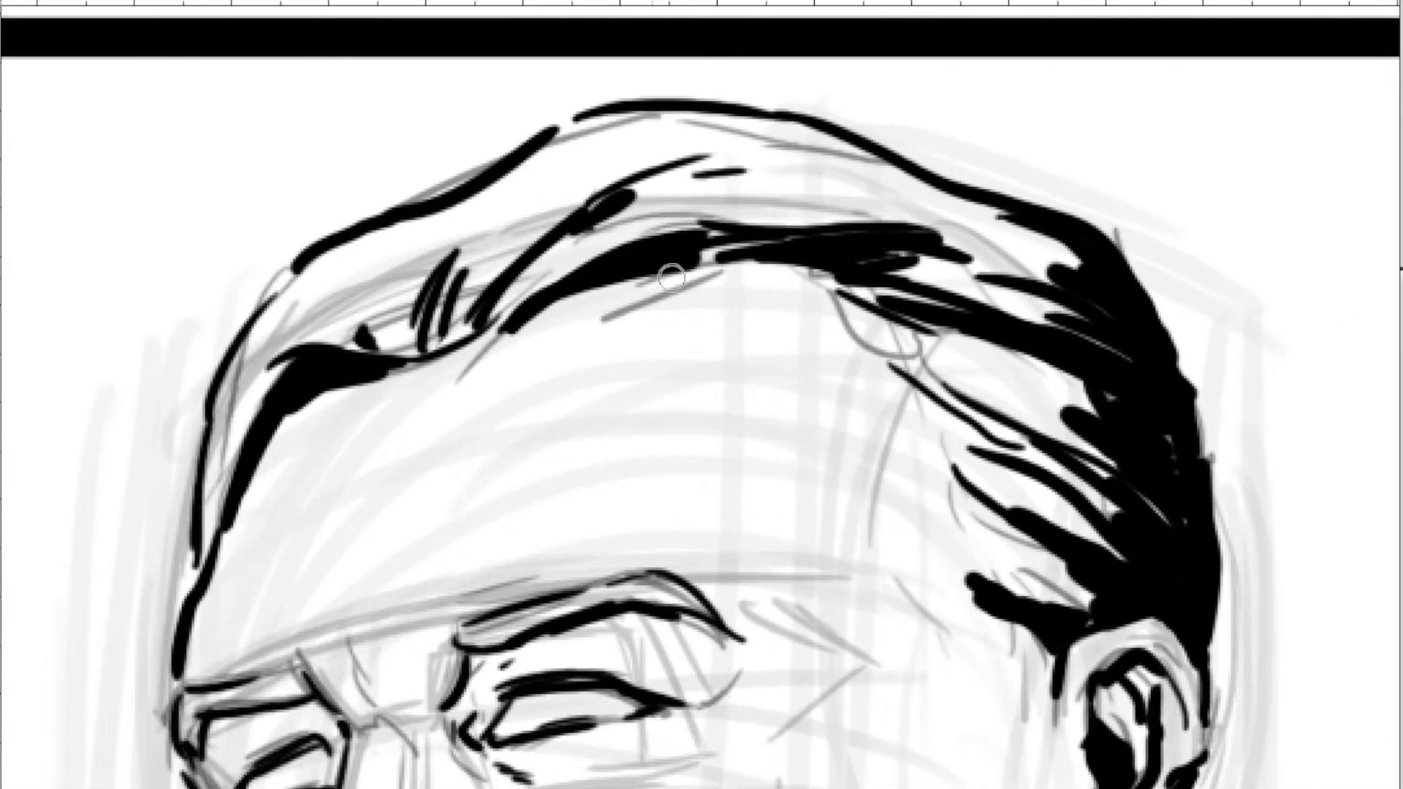
pyautogui.moveTo(671, 278)
pyautogui.mouseDown()
pyautogui.moveTo(730, 244)
pyautogui.moveTo(920, 261)
pyautogui.moveTo(1053, 292)
pyautogui.moveTo(1122, 361)
pyautogui.moveTo(888, 285)
pyautogui.moveTo(1065, 399)
pyautogui.mouseUp()
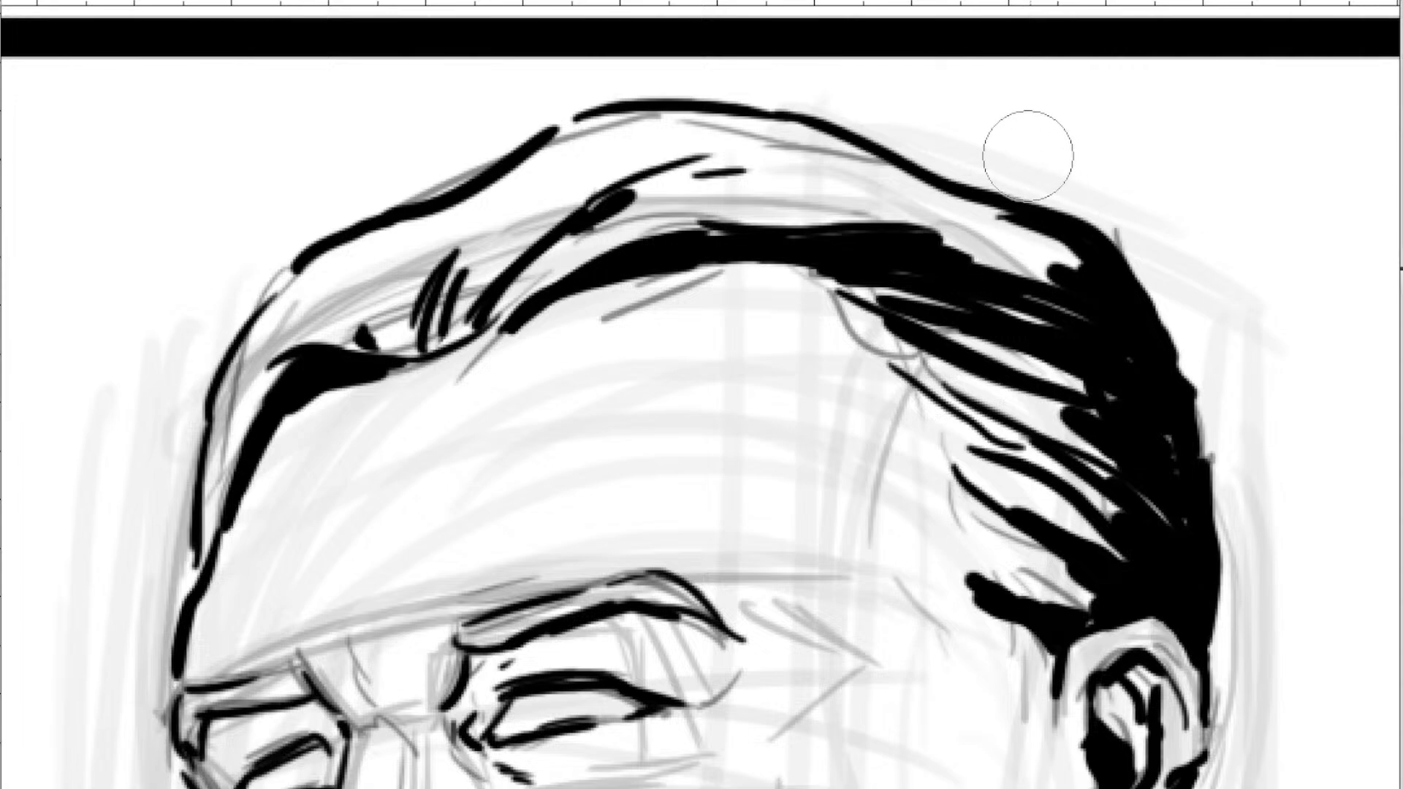
# Reduce the brush size and ink fine strands sweeping back across the crown into the black hair mass.
pyautogui.press('[')
pyautogui.press('[')
pyautogui.press('[')
pyautogui.press('[')
pyautogui.press('[')
pyautogui.press('[')
pyautogui.press('[')
pyautogui.press('[')
pyautogui.press('[')
pyautogui.moveTo(802, 188); pyautogui.dragTo(1059, 280)
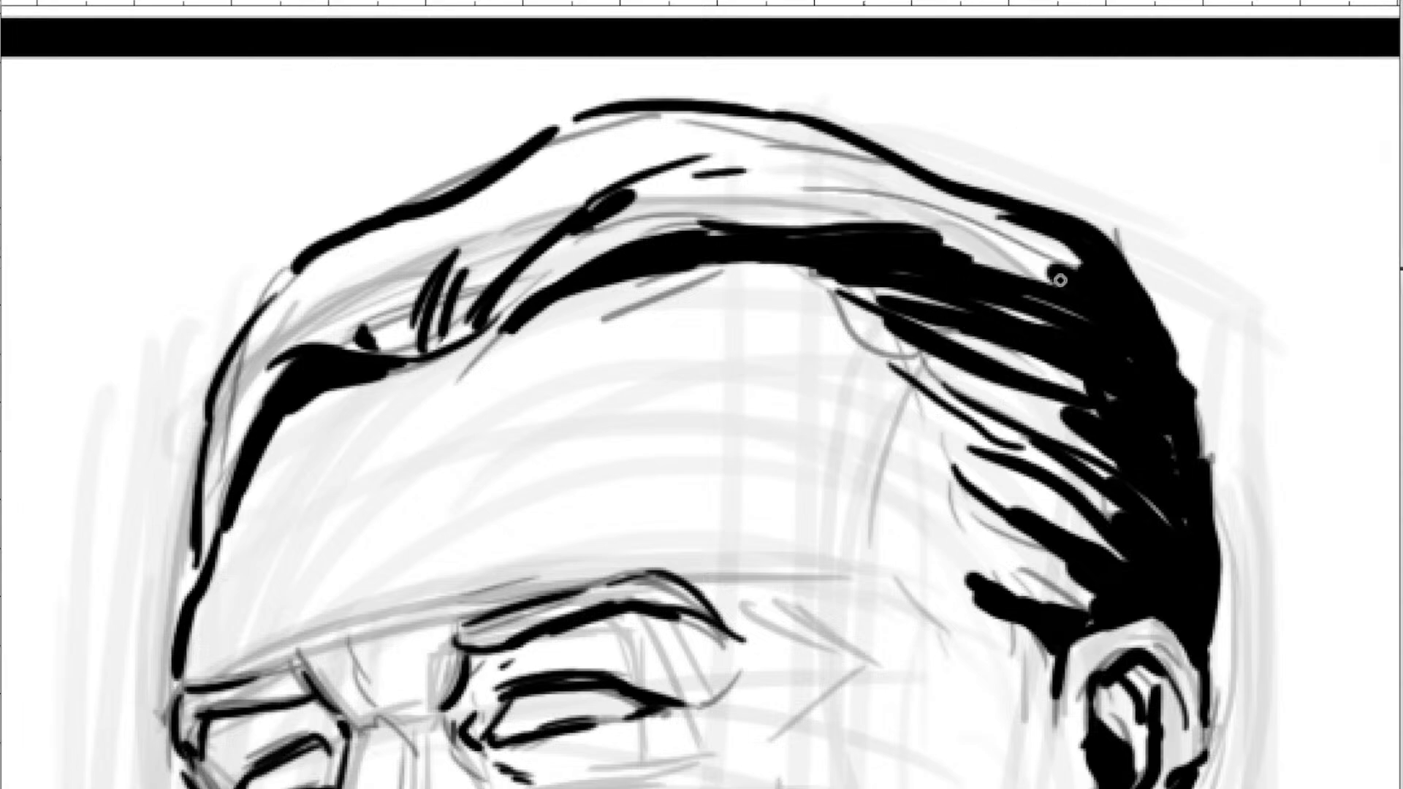
pyautogui.moveTo(847, 208); pyautogui.dragTo(1053, 277)
pyautogui.moveTo(941, 233); pyautogui.dragTo(1052, 279)
pyautogui.moveTo(882, 226); pyautogui.dragTo(1055, 280)
# Ink thin strands along the swept-back top hair and a cluster of fine curved strands above the front hairline.
pyautogui.moveTo(1016, 224)
pyautogui.mouseDown()
pyautogui.moveTo(912, 187)
pyautogui.moveTo(606, 162)
pyautogui.mouseUp()
pyautogui.moveTo(753, 179)
pyautogui.mouseDown()
pyautogui.moveTo(537, 260)
pyautogui.moveTo(500, 300)
pyautogui.mouseUp()
pyautogui.moveTo(752, 215); pyautogui.dragTo(629, 238)
pyautogui.moveTo(705, 241); pyautogui.dragTo(821, 236)
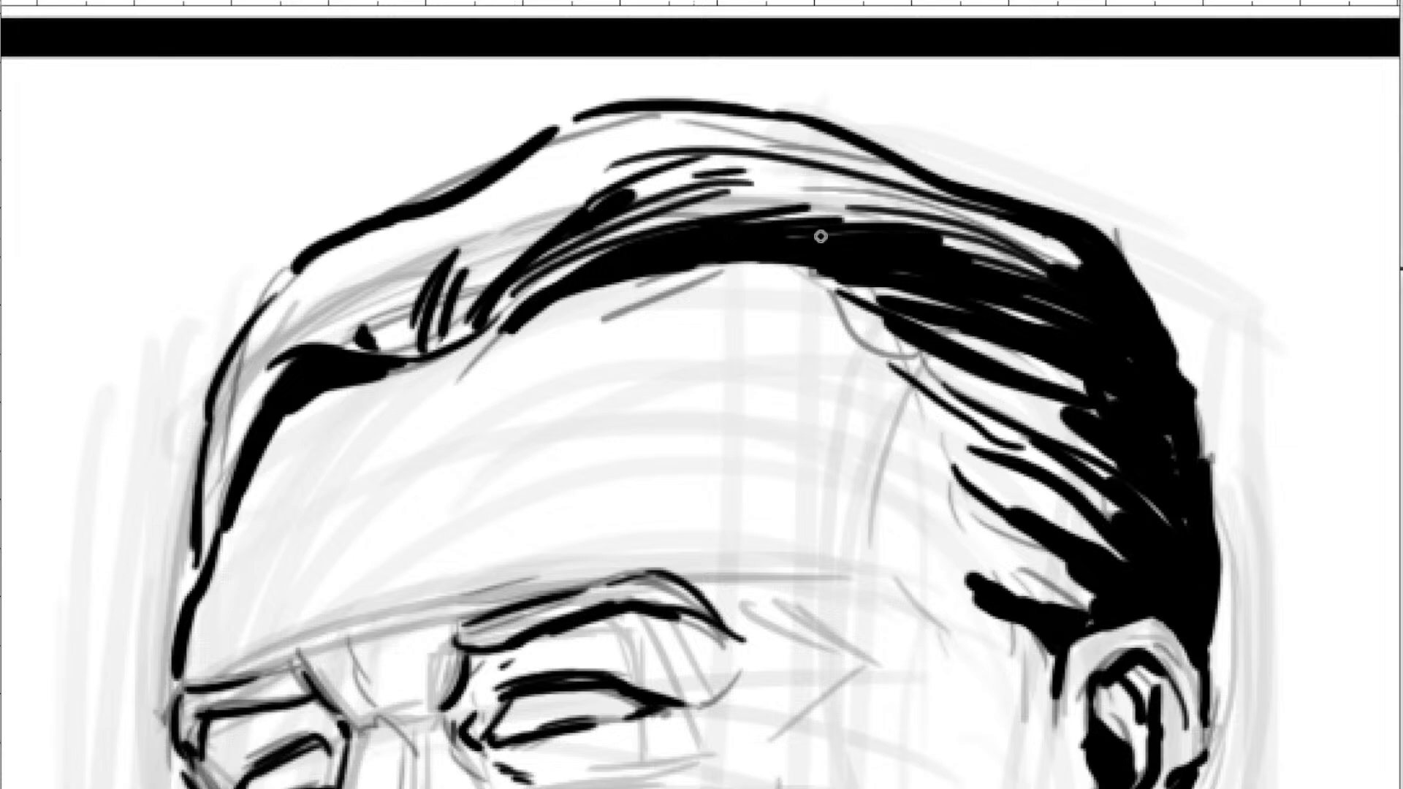
pyautogui.moveTo(571, 204); pyautogui.dragTo(463, 324)
pyautogui.moveTo(541, 218); pyautogui.dragTo(447, 336)
pyautogui.moveTo(505, 235); pyautogui.dragTo(437, 370)
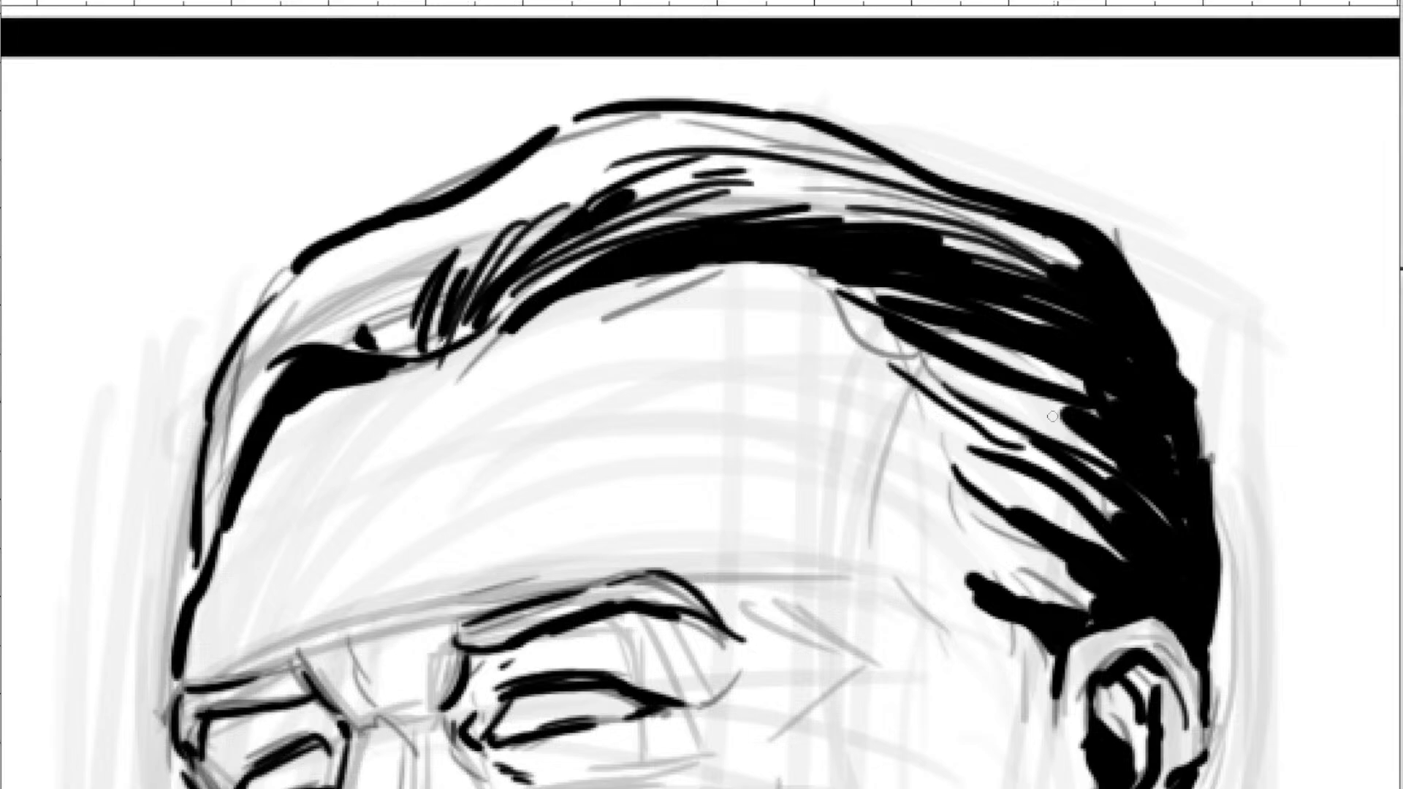
# Ink fine strands along the temple hairline to break up its edge.
pyautogui.moveTo(1017, 402); pyautogui.dragTo(1070, 434)
pyautogui.moveTo(982, 387); pyautogui.dragTo(1068, 409)
pyautogui.moveTo(938, 364); pyautogui.dragTo(1043, 396)
pyautogui.moveTo(862, 340); pyautogui.dragTo(953, 376)
# Ink thin strands between the temple and the sideburn, blending them into the black hair above the ear.
pyautogui.moveTo(1065, 444); pyautogui.dragTo(947, 280)
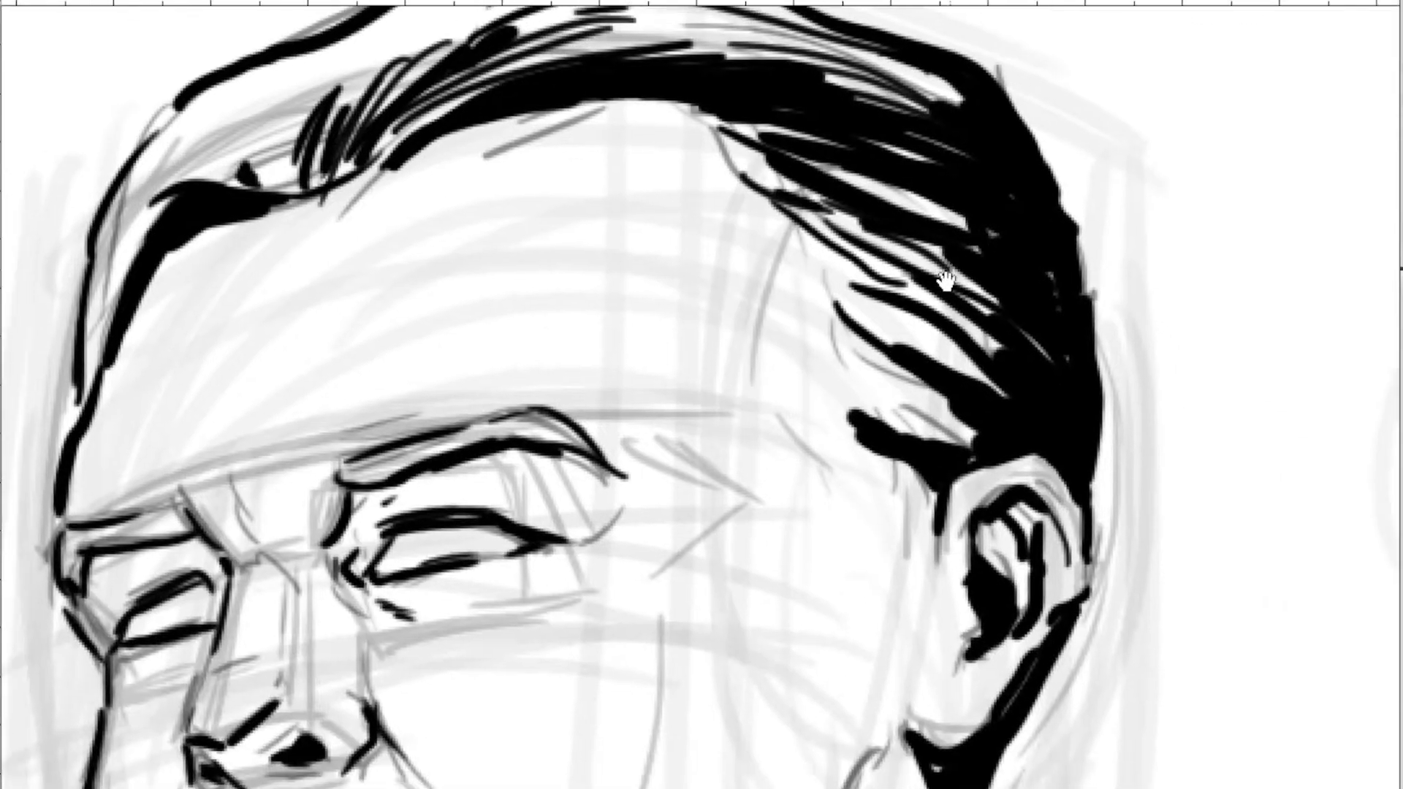
pyautogui.moveTo(972, 358); pyautogui.dragTo(881, 302)
pyautogui.moveTo(1013, 398); pyautogui.dragTo(916, 334)
pyautogui.moveTo(980, 435)
pyautogui.mouseDown()
pyautogui.moveTo(885, 385)
pyautogui.moveTo(845, 402)
pyautogui.mouseUp()
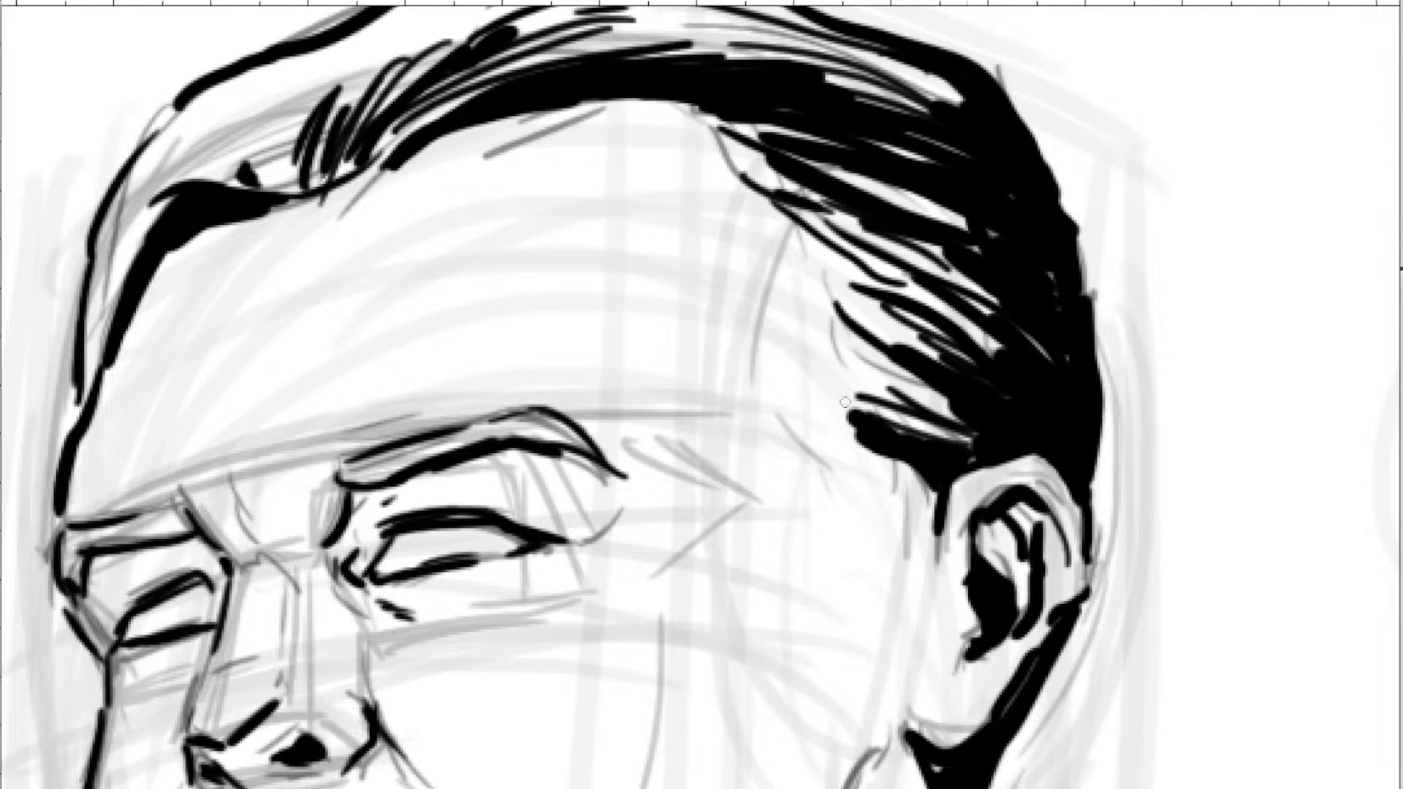
pyautogui.scroll(-4, 888, 415)
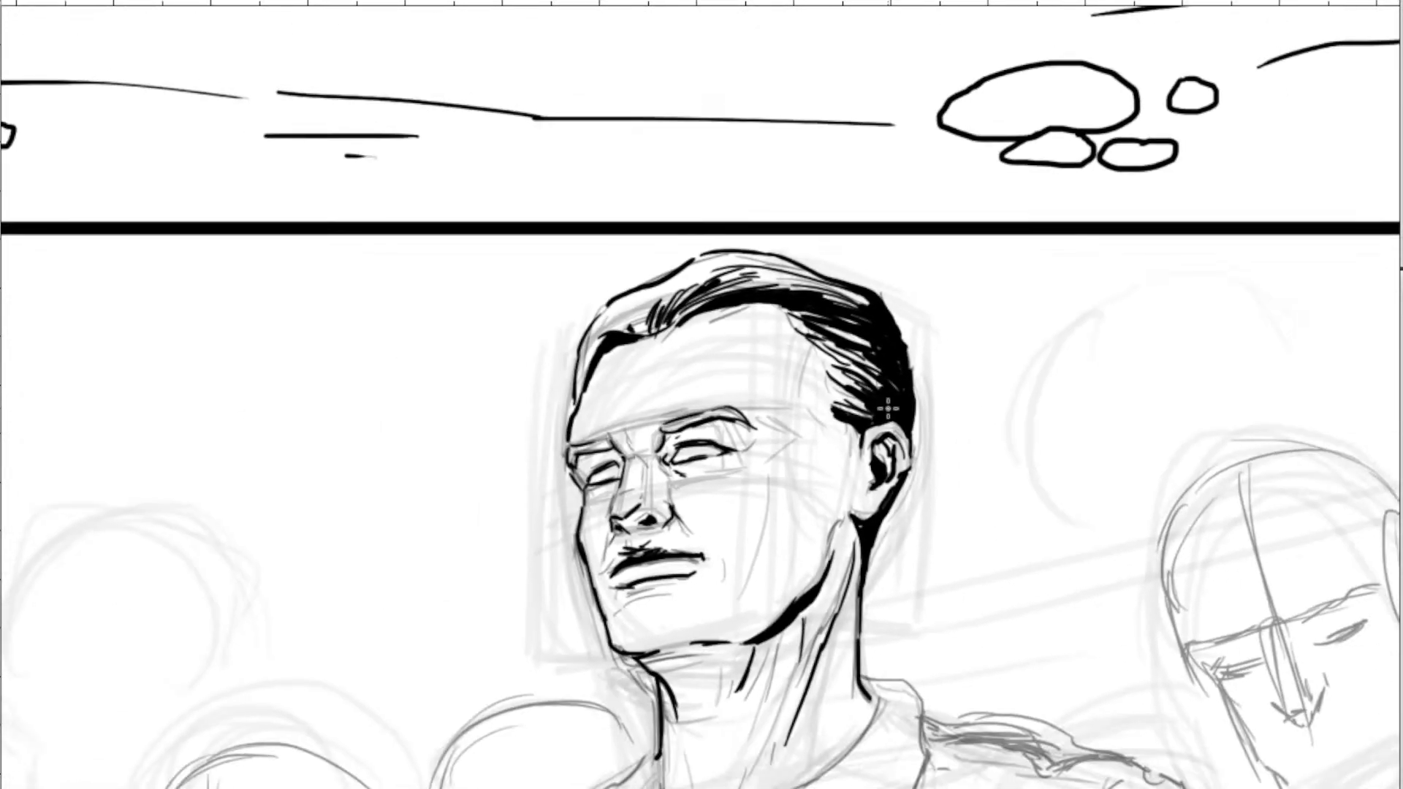
pyautogui.scroll(4, 888, 409)
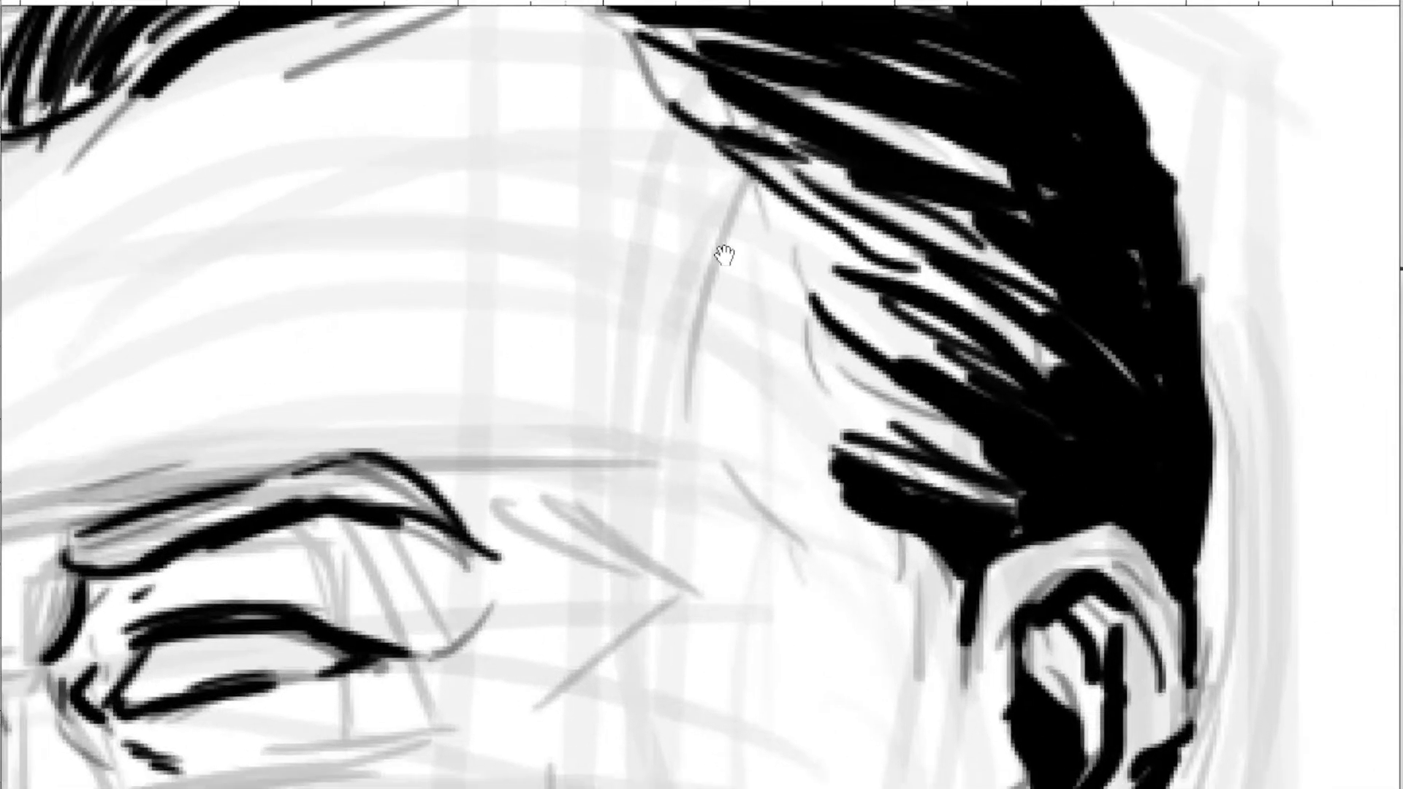
# Ink the inner eye corner, the short creases beneath the near eye, and the upturned crease at its outer corner.
pyautogui.moveTo(140, 624)
pyautogui.mouseDown()
pyautogui.moveTo(733, 181)
pyautogui.moveTo(758, 129)
pyautogui.moveTo(717, 130)
pyautogui.mouseUp()
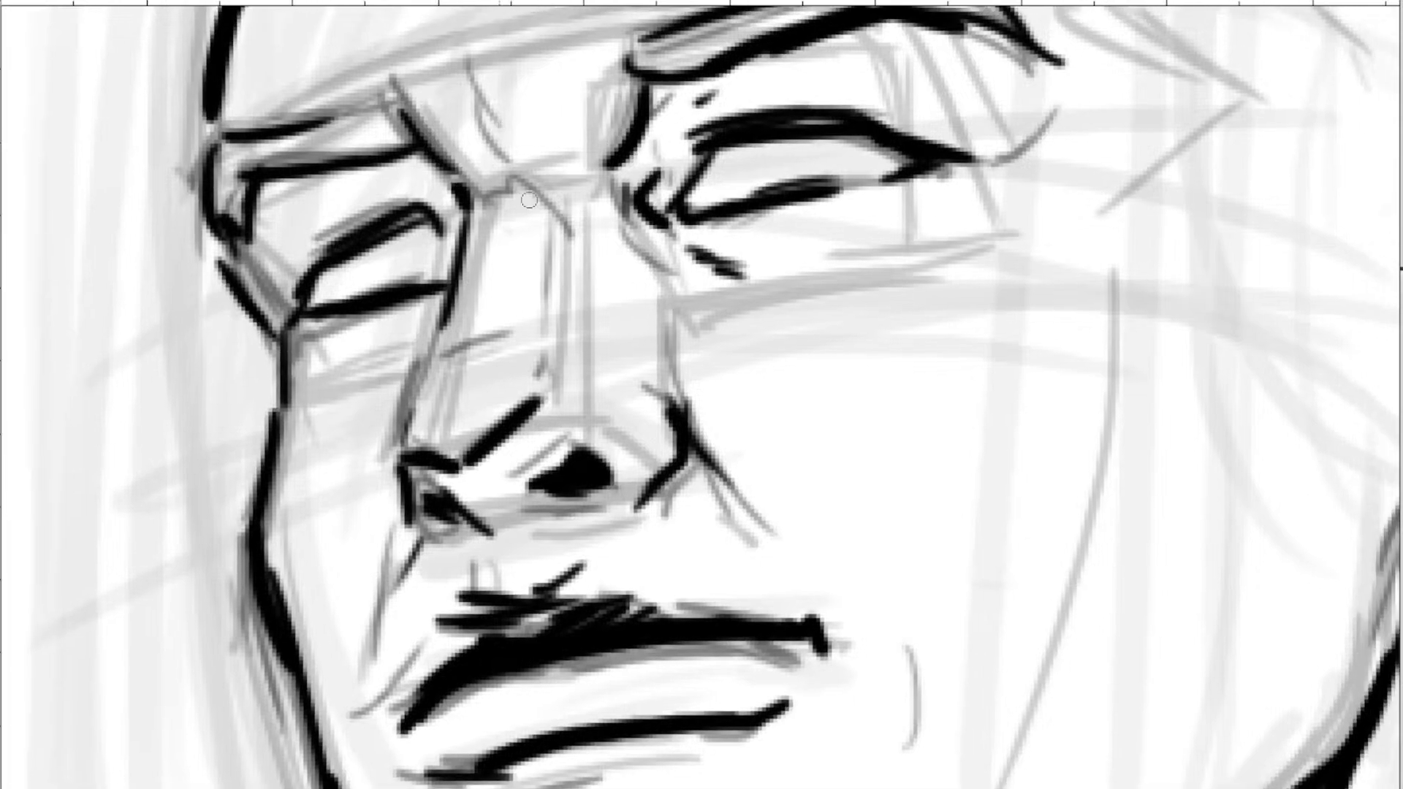
pyautogui.moveTo(622, 187)
pyautogui.mouseDown()
pyautogui.moveTo(648, 223)
pyautogui.moveTo(659, 288)
pyautogui.mouseUp()
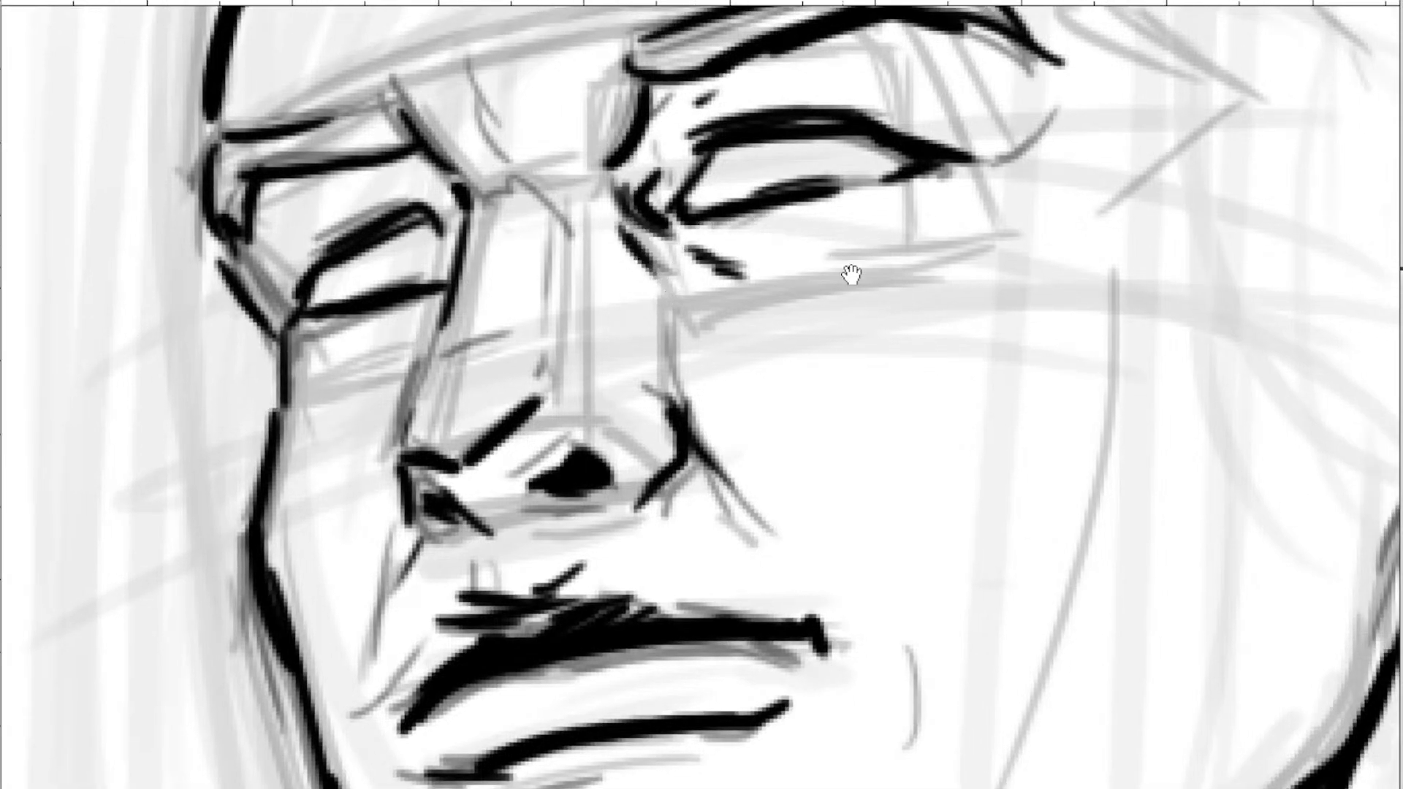
pyautogui.moveTo(852, 274); pyautogui.dragTo(789, 275)
pyautogui.moveTo(569, 289); pyautogui.dragTo(633, 304)
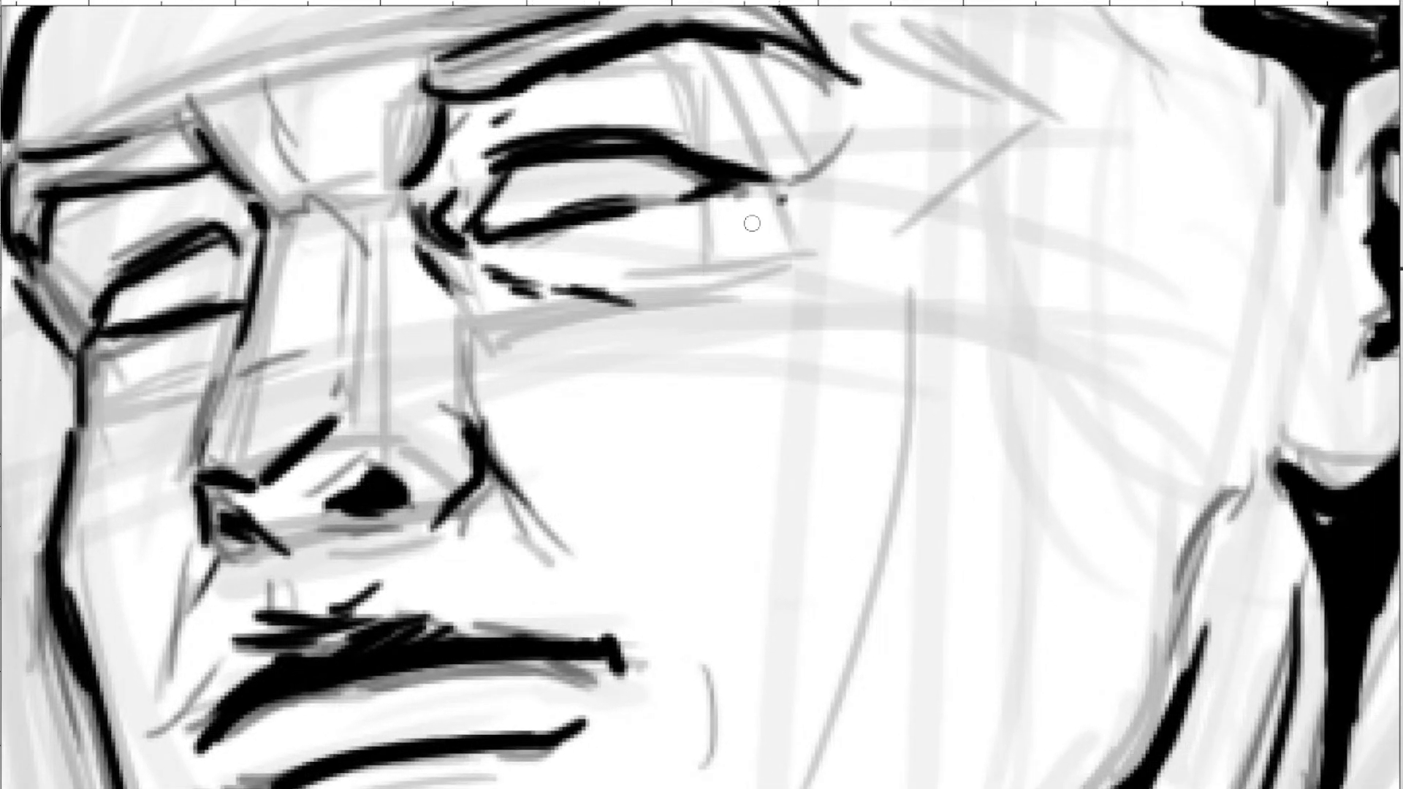
pyautogui.moveTo(778, 178)
pyautogui.mouseDown()
pyautogui.moveTo(885, 114)
pyautogui.moveTo(838, 155)
pyautogui.mouseUp()
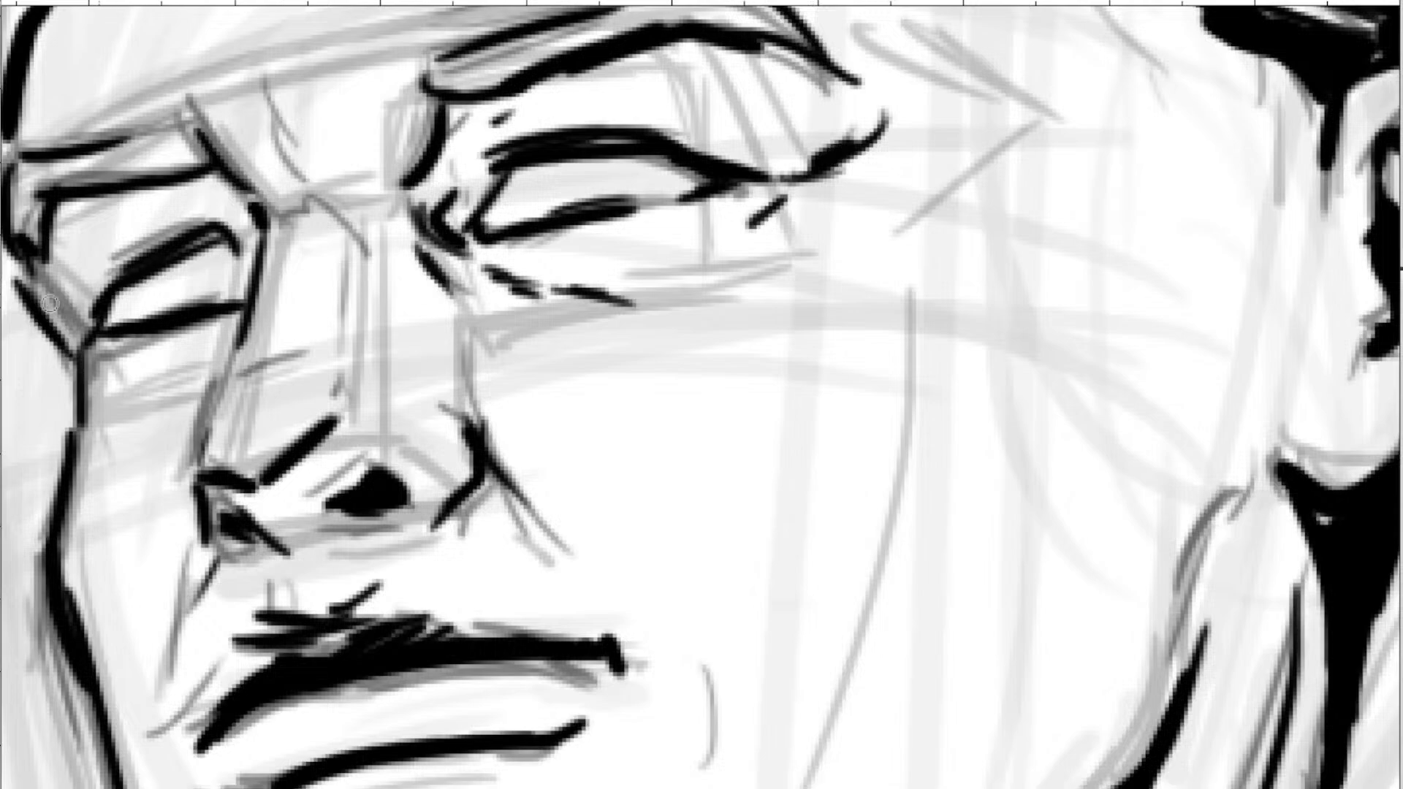
pyautogui.moveTo(55, 320); pyautogui.dragTo(116, 328)
pyautogui.hotkey('ctrl', '-')
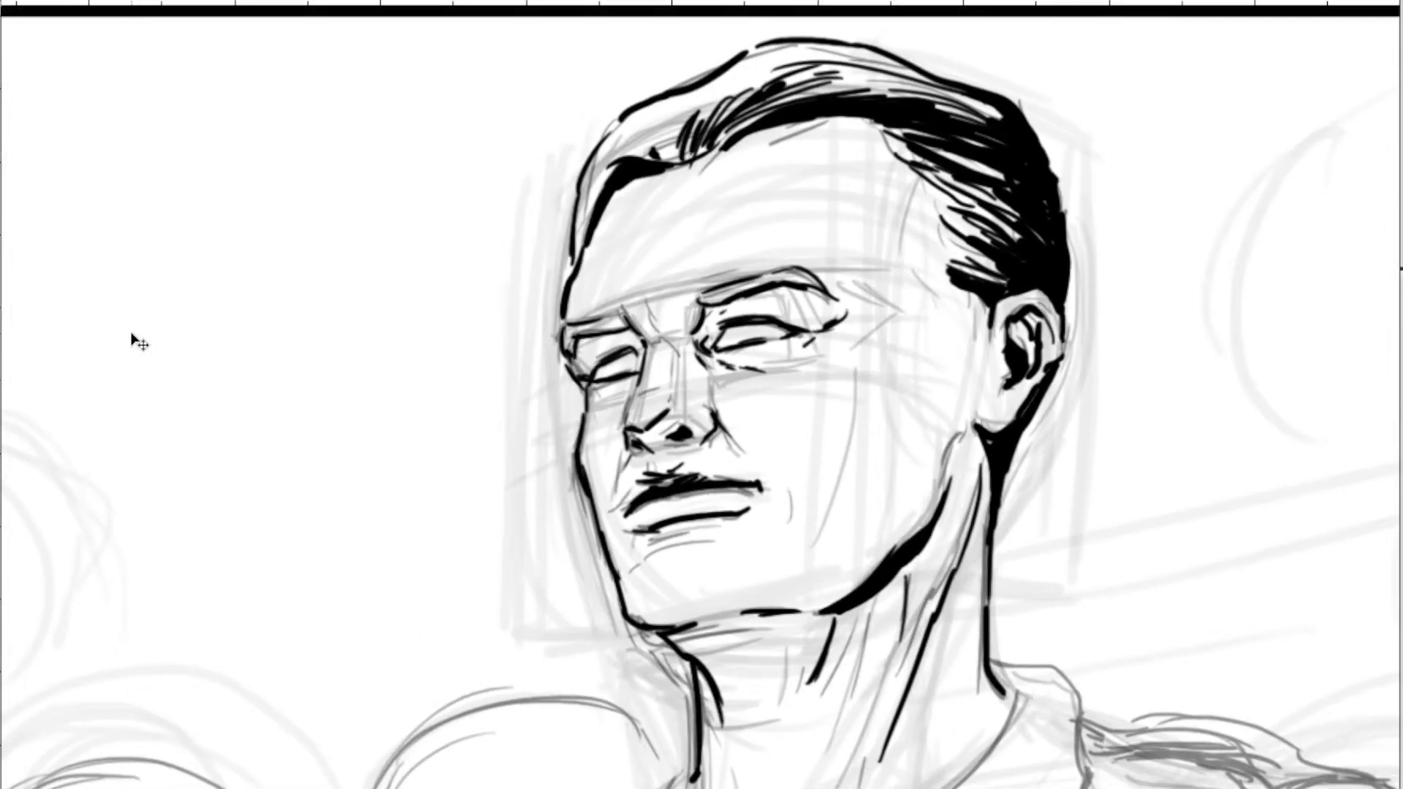
# Ink dense curved strokes beneath the lower lip to build its shadow.
pyautogui.hotkey('ctrl', '+')
pyautogui.hotkey('ctrl', '+')
pyautogui.moveTo(798, 305); pyautogui.dragTo(741, 241)
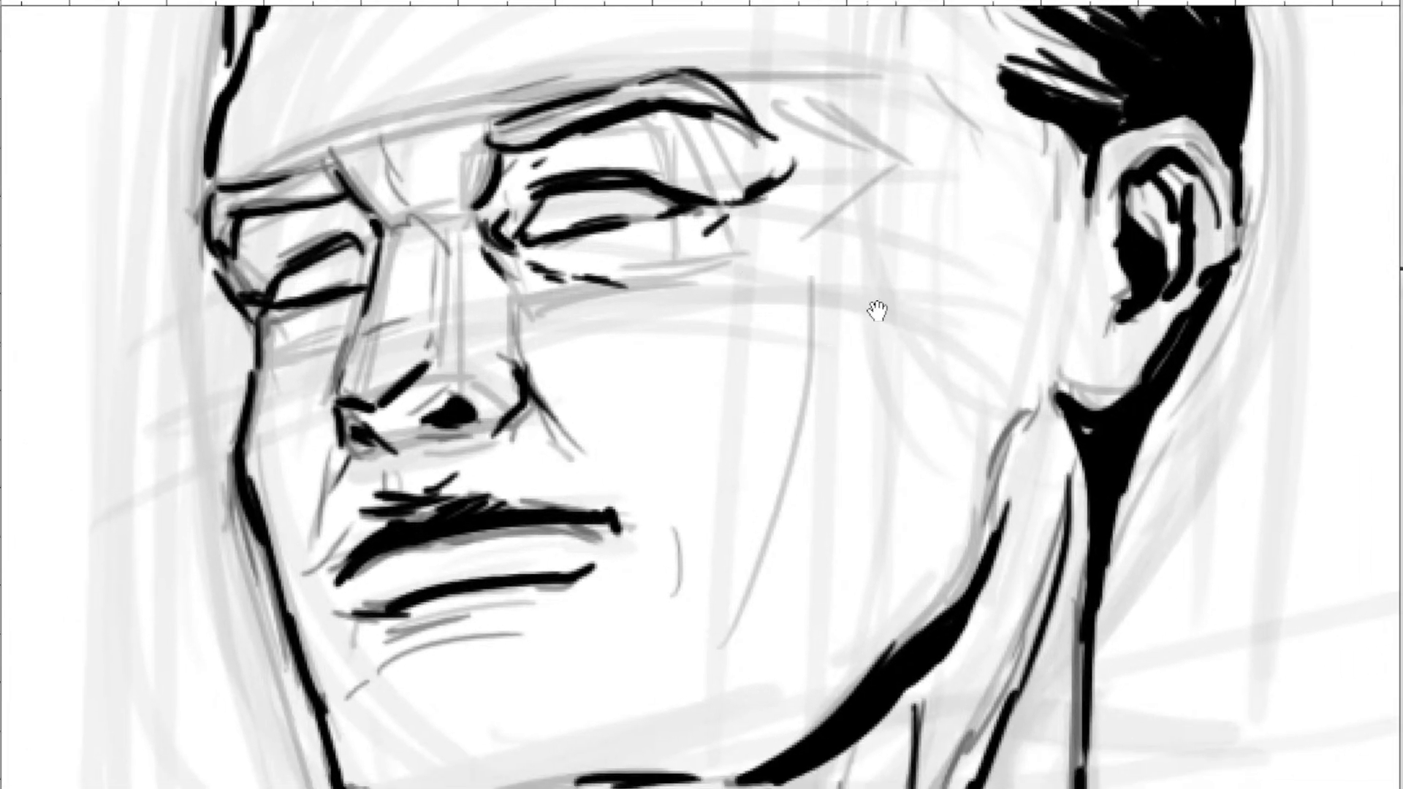
pyautogui.moveTo(877, 310); pyautogui.dragTo(898, 198)
pyautogui.moveTo(388, 549)
pyautogui.mouseDown()
pyautogui.moveTo(496, 507)
pyautogui.moveTo(575, 387)
pyautogui.mouseUp()
pyautogui.moveTo(475, 382); pyautogui.dragTo(602, 354)
pyautogui.moveTo(501, 369)
pyautogui.mouseDown()
pyautogui.moveTo(588, 351)
pyautogui.moveTo(549, 375)
pyautogui.moveTo(600, 373)
pyautogui.mouseUp()
# Hatch tapered diagonal strokes below the cheekbone and merge them into a solid shadow with feathered ends.
pyautogui.moveTo(837, 339)
pyautogui.mouseDown()
pyautogui.moveTo(760, 445)
pyautogui.moveTo(773, 439)
pyautogui.mouseUp()
pyautogui.moveTo(857, 341); pyautogui.dragTo(774, 465)
pyautogui.moveTo(933, 179)
pyautogui.mouseDown()
pyautogui.moveTo(860, 266)
pyautogui.moveTo(833, 336)
pyautogui.mouseUp()
pyautogui.moveTo(873, 265)
pyautogui.mouseDown()
pyautogui.moveTo(796, 354)
pyautogui.moveTo(764, 369)
pyautogui.mouseUp()
pyautogui.moveTo(813, 306); pyautogui.dragTo(733, 365)
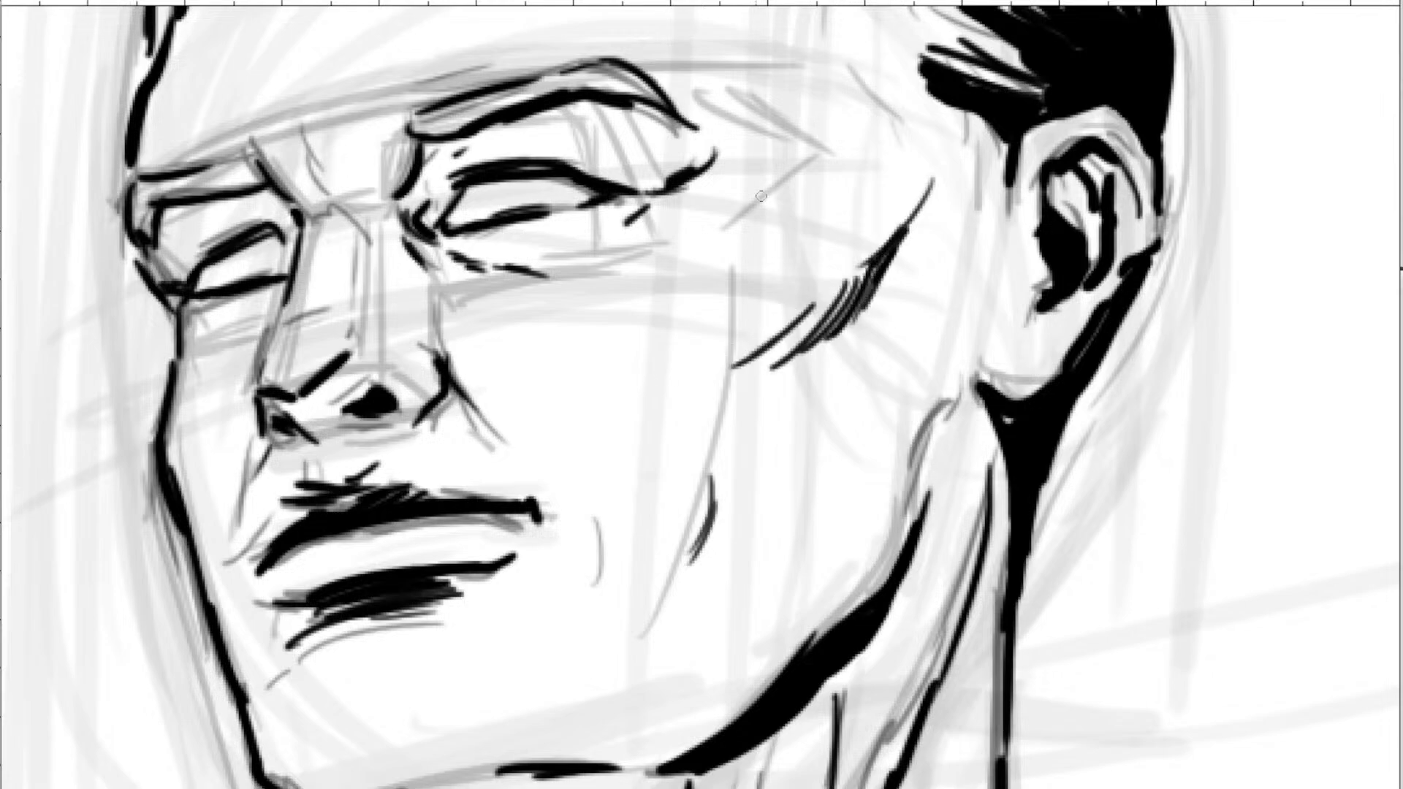
pyautogui.moveTo(884, 259)
pyautogui.mouseDown()
pyautogui.moveTo(836, 325)
pyautogui.moveTo(789, 351)
pyautogui.mouseUp()
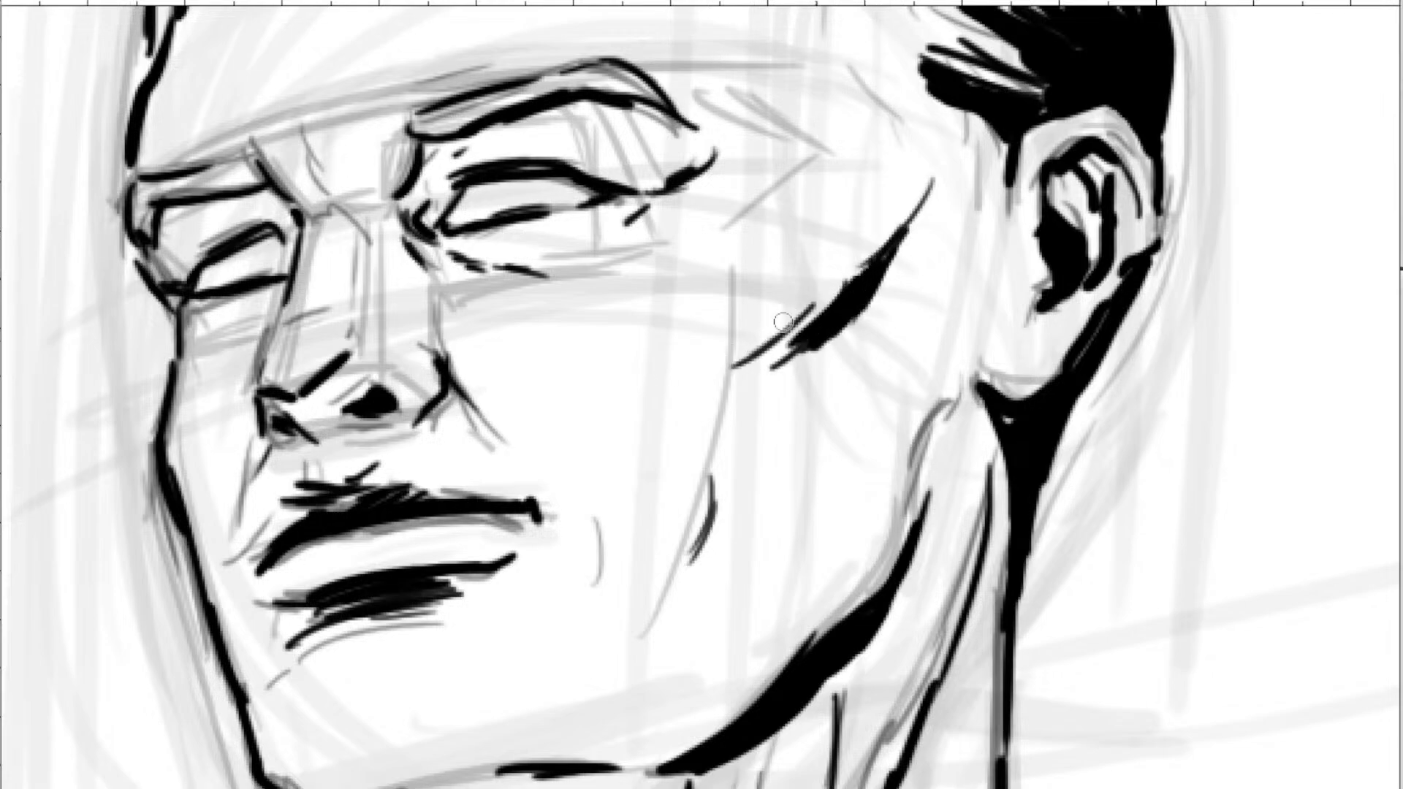
pyautogui.moveTo(833, 296); pyautogui.dragTo(734, 377)
pyautogui.moveTo(763, 329); pyautogui.dragTo(698, 362)
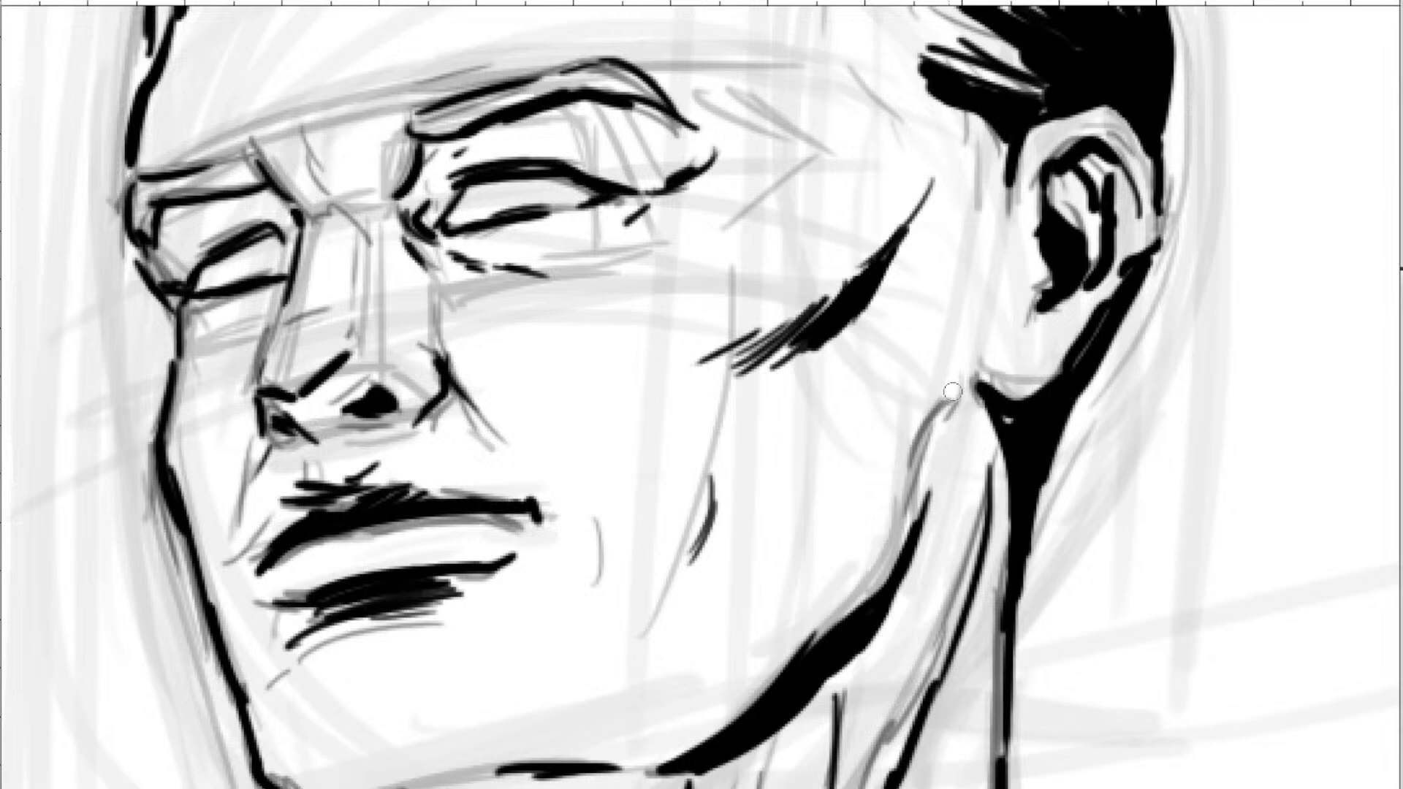
# Lasso the cheekbone shadow and move it lower on the cheek, then add short crease marks across the forehead and temple.
pyautogui.scroll(-8, 918, 435)
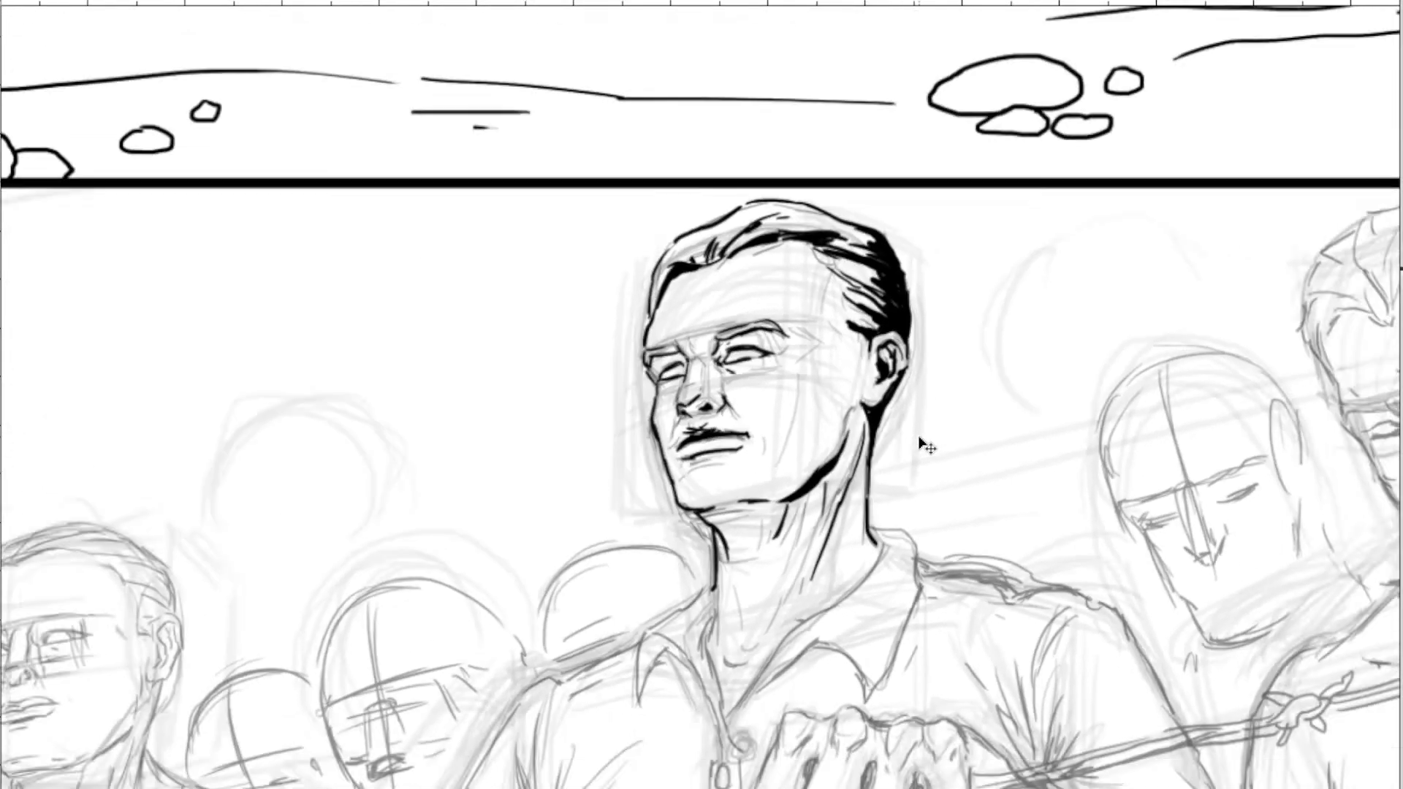
pyautogui.scroll(3, 920, 440)
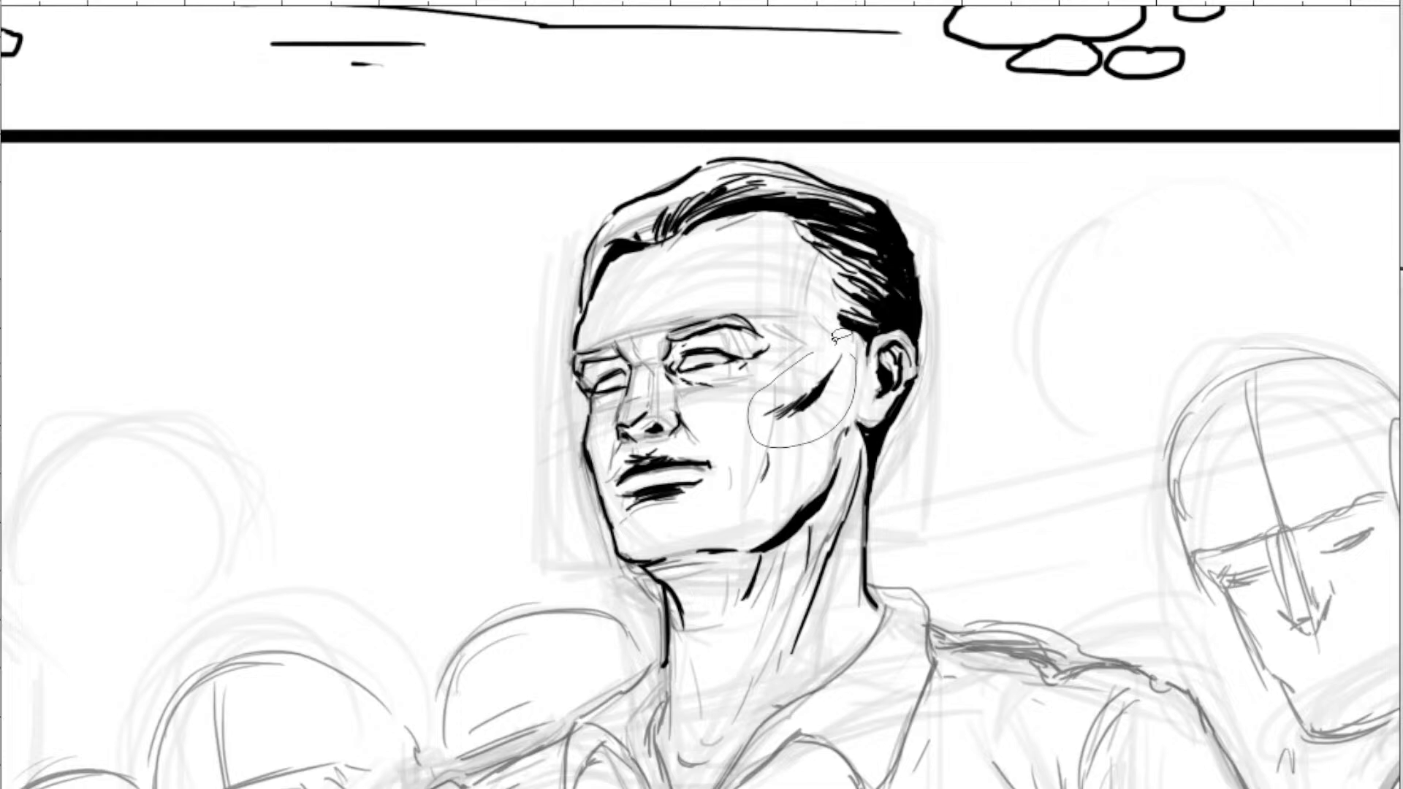
pyautogui.moveTo(834, 341)
pyautogui.mouseDown()
pyautogui.moveTo(814, 353)
pyautogui.moveTo(824, 412)
pyautogui.mouseUp()
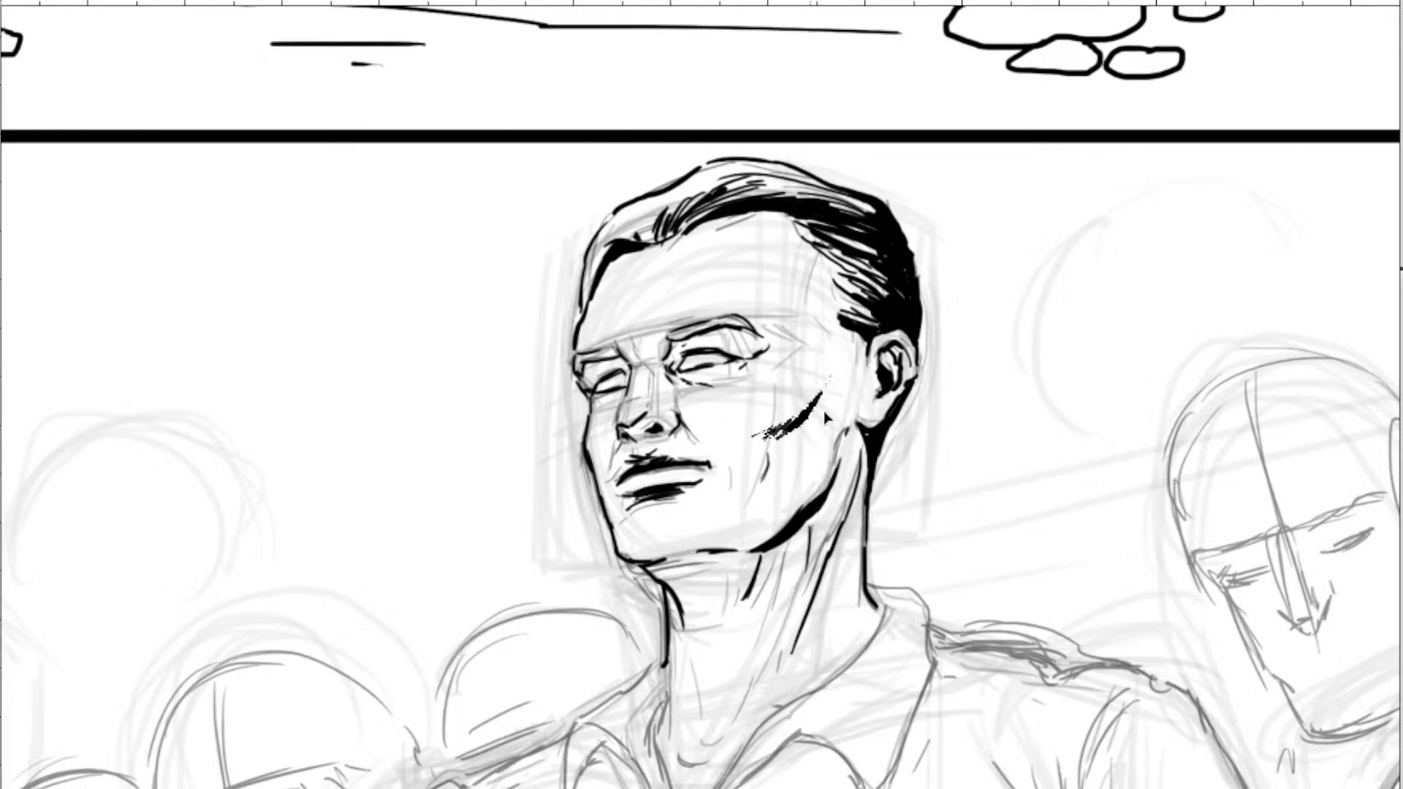
pyautogui.moveTo(830, 461)
pyautogui.mouseDown()
pyautogui.moveTo(857, 375)
pyautogui.moveTo(813, 426)
pyautogui.moveTo(793, 364)
pyautogui.moveTo(773, 380)
pyautogui.moveTo(754, 282)
pyautogui.moveTo(790, 394)
pyautogui.moveTo(801, 377)
pyautogui.mouseUp()
pyautogui.moveTo(802, 270); pyautogui.dragTo(840, 273)
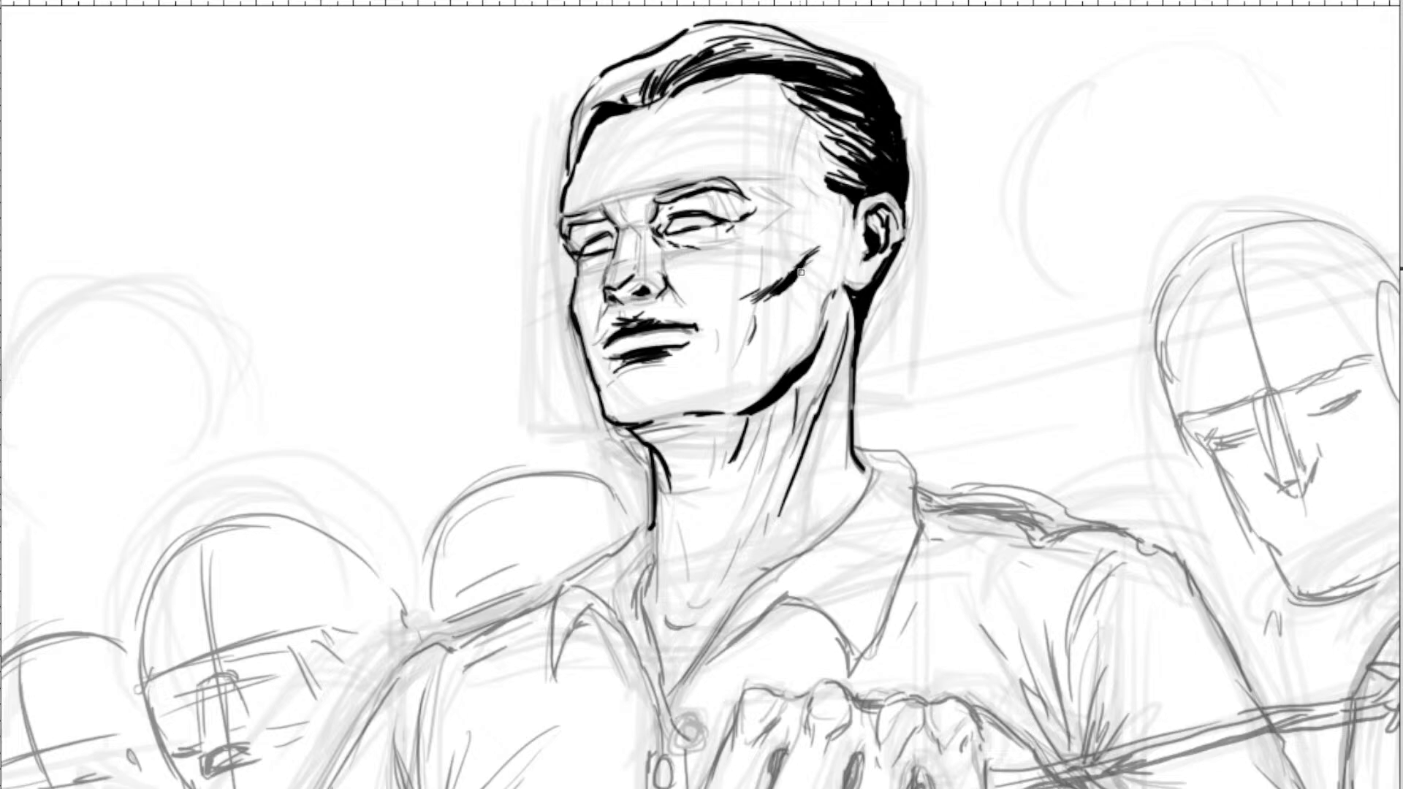
pyautogui.moveTo(763, 345); pyautogui.dragTo(770, 404)
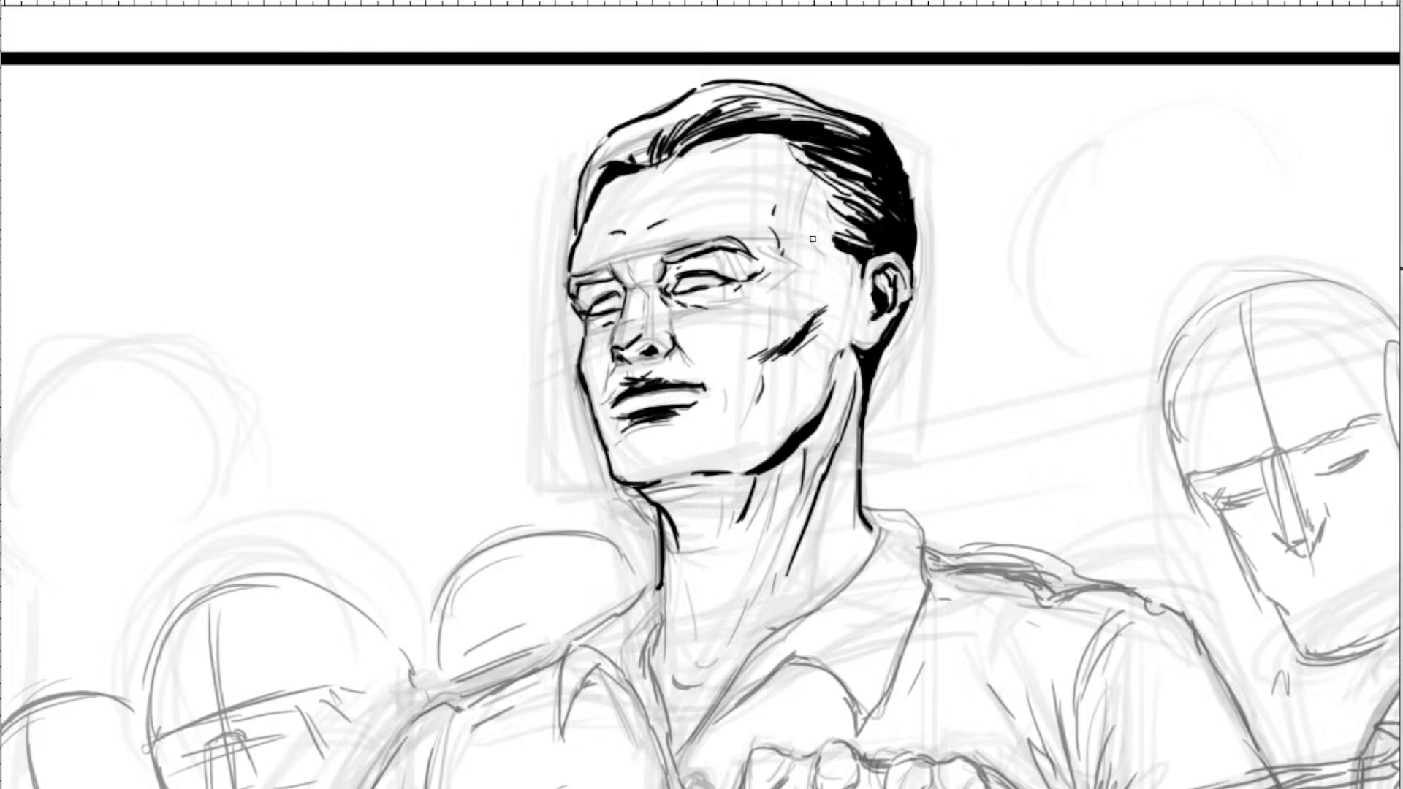
# Examine the inked head at several magnifications against the surrounding figures in the panel.
pyautogui.scroll(-5, 812, 238)
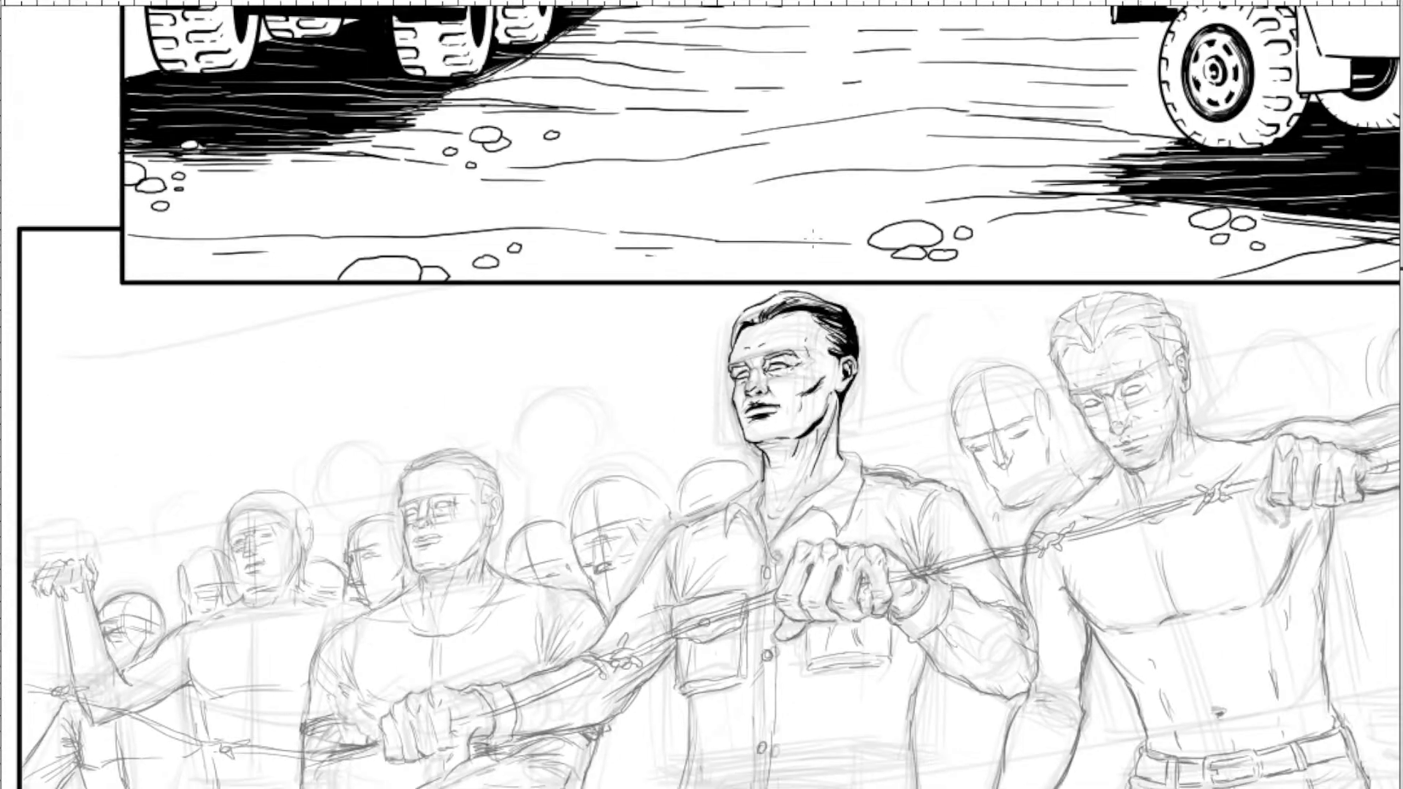
pyautogui.scroll(5, 811, 238)
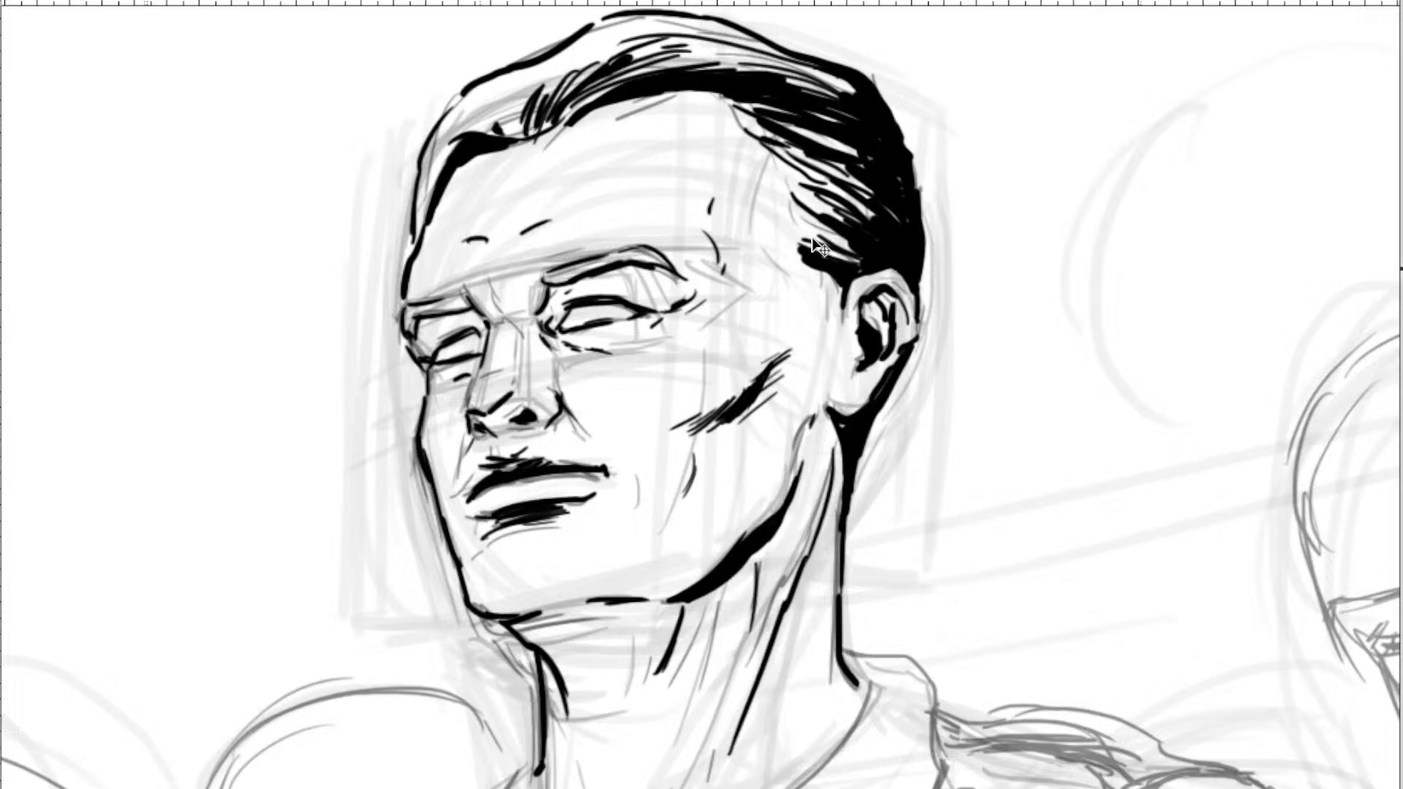
pyautogui.scroll(-3, 813, 241)
pyautogui.moveTo(1021, 371); pyautogui.dragTo(1040, 355)
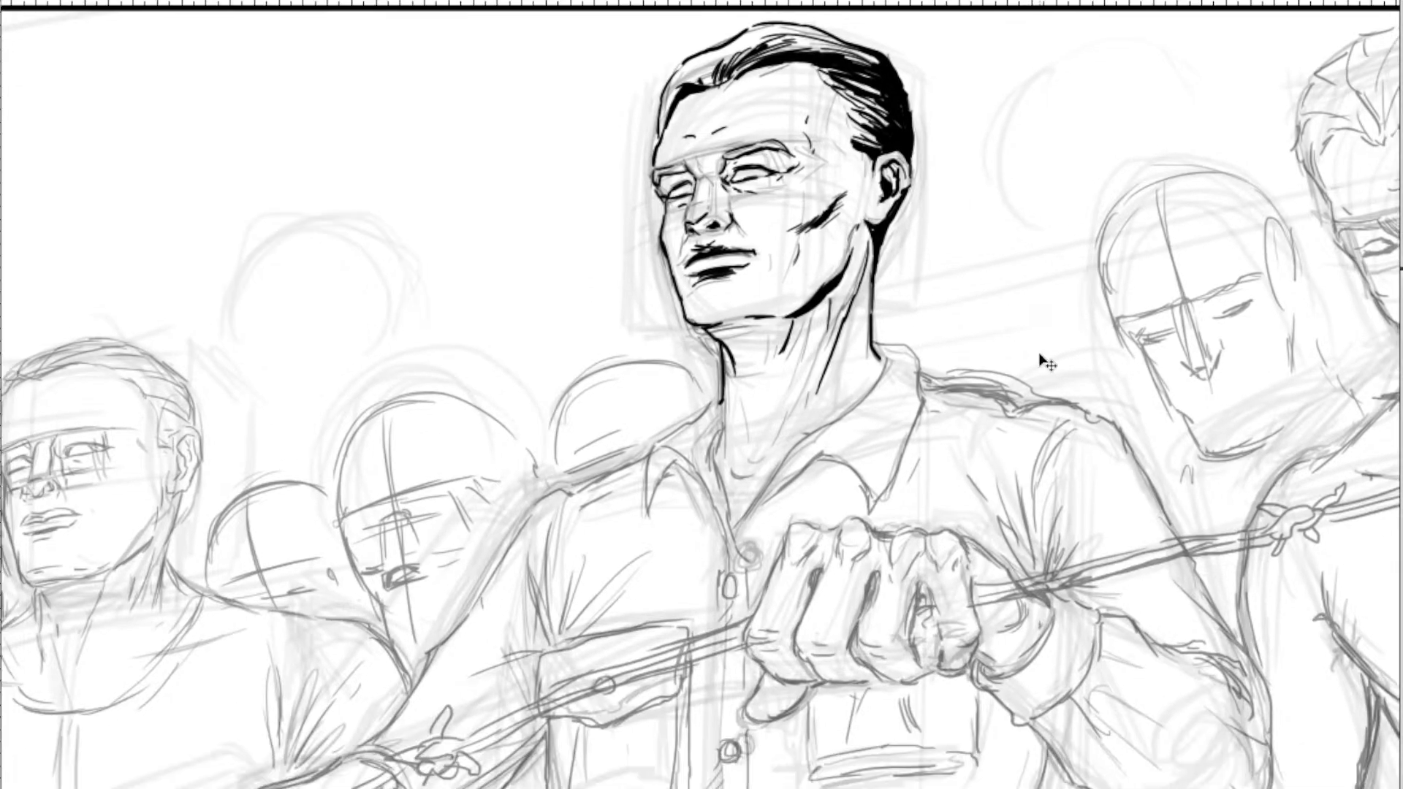
pyautogui.hotkey('ctrl', '-')
pyautogui.hotkey('ctrl', '-')
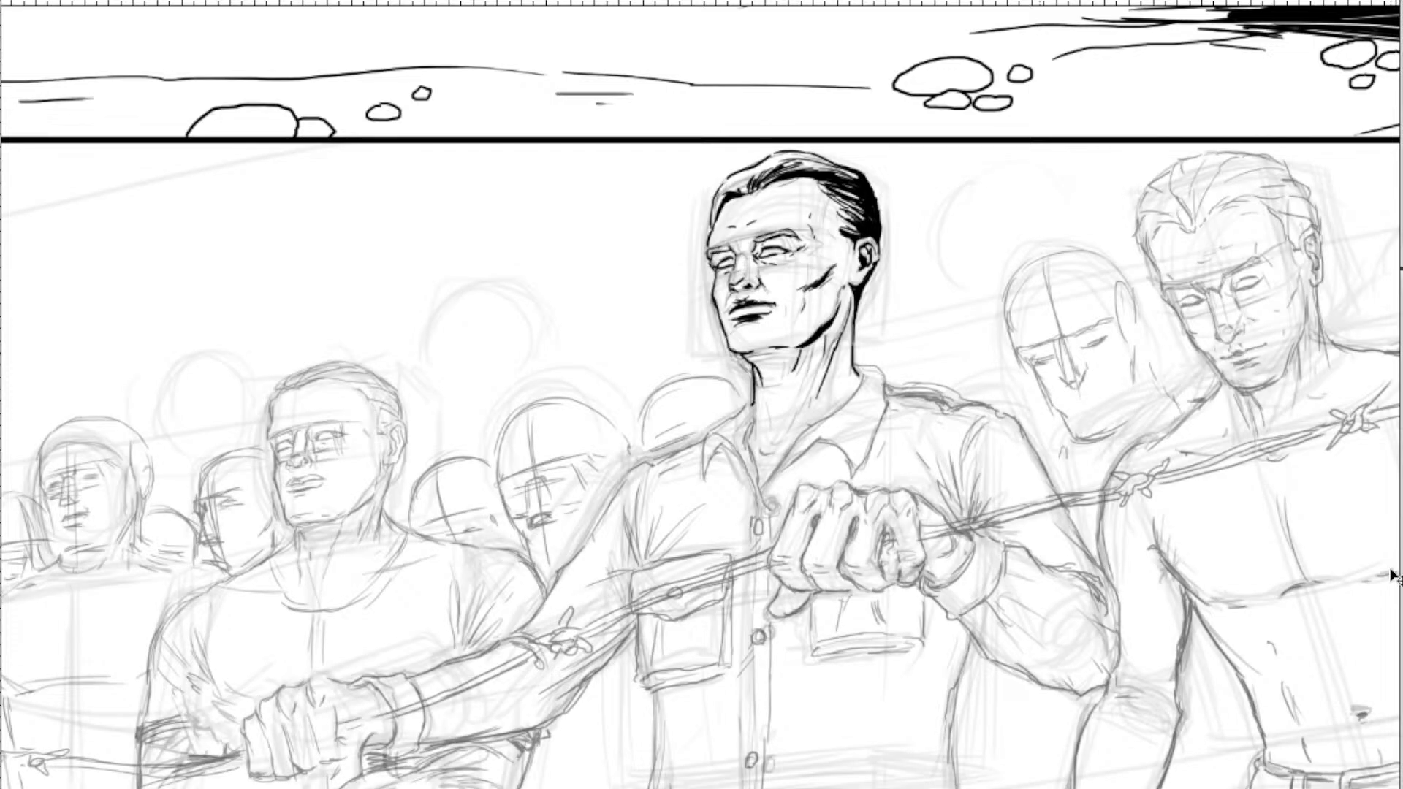
pyautogui.hotkey('ctrl', '+')
pyautogui.hotkey('ctrl', '+')
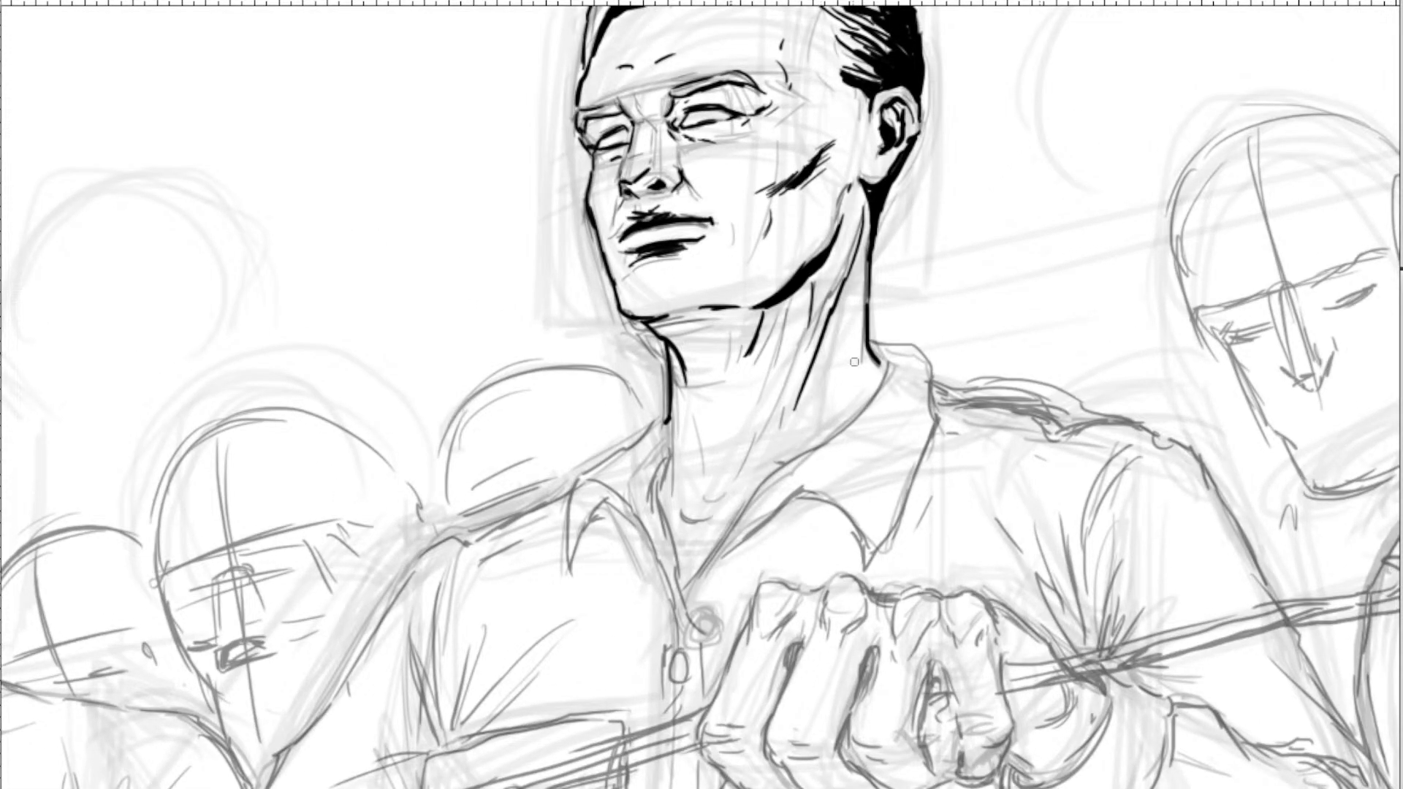
# Ink the outer and lower edges of the shirt collar flap nearest the fist, down to its point.
pyautogui.hotkey('ctrl', '+')
pyautogui.moveTo(886, 381); pyautogui.dragTo(870, 323)
pyautogui.moveTo(876, 251); pyautogui.dragTo(952, 267)
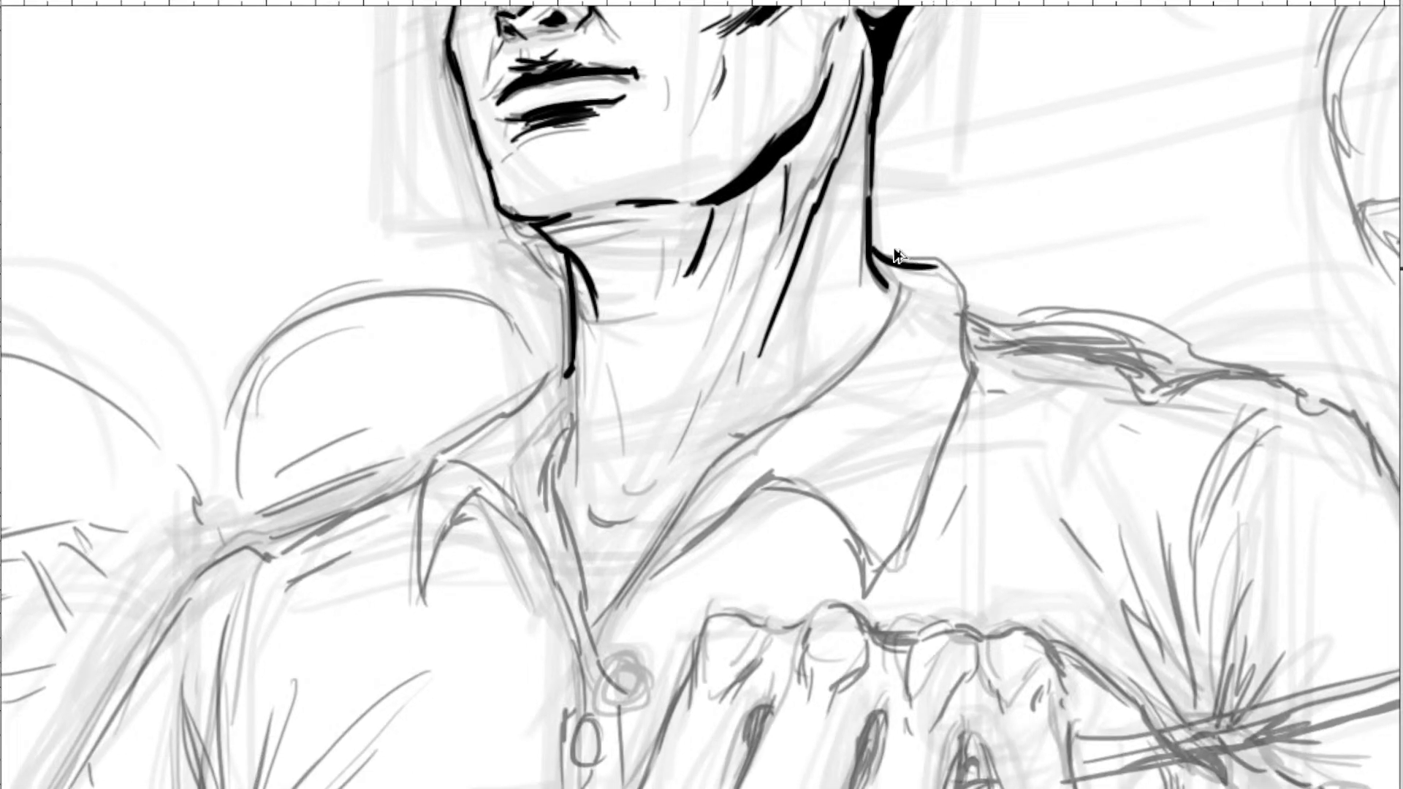
pyautogui.hotkey('ctrl', 'z')
pyautogui.moveTo(875, 245)
pyautogui.mouseDown()
pyautogui.moveTo(943, 260)
pyautogui.moveTo(960, 306)
pyautogui.moveTo(961, 291)
pyautogui.moveTo(972, 389)
pyautogui.moveTo(914, 540)
pyautogui.moveTo(1029, 316)
pyautogui.moveTo(967, 380)
pyautogui.mouseUp()
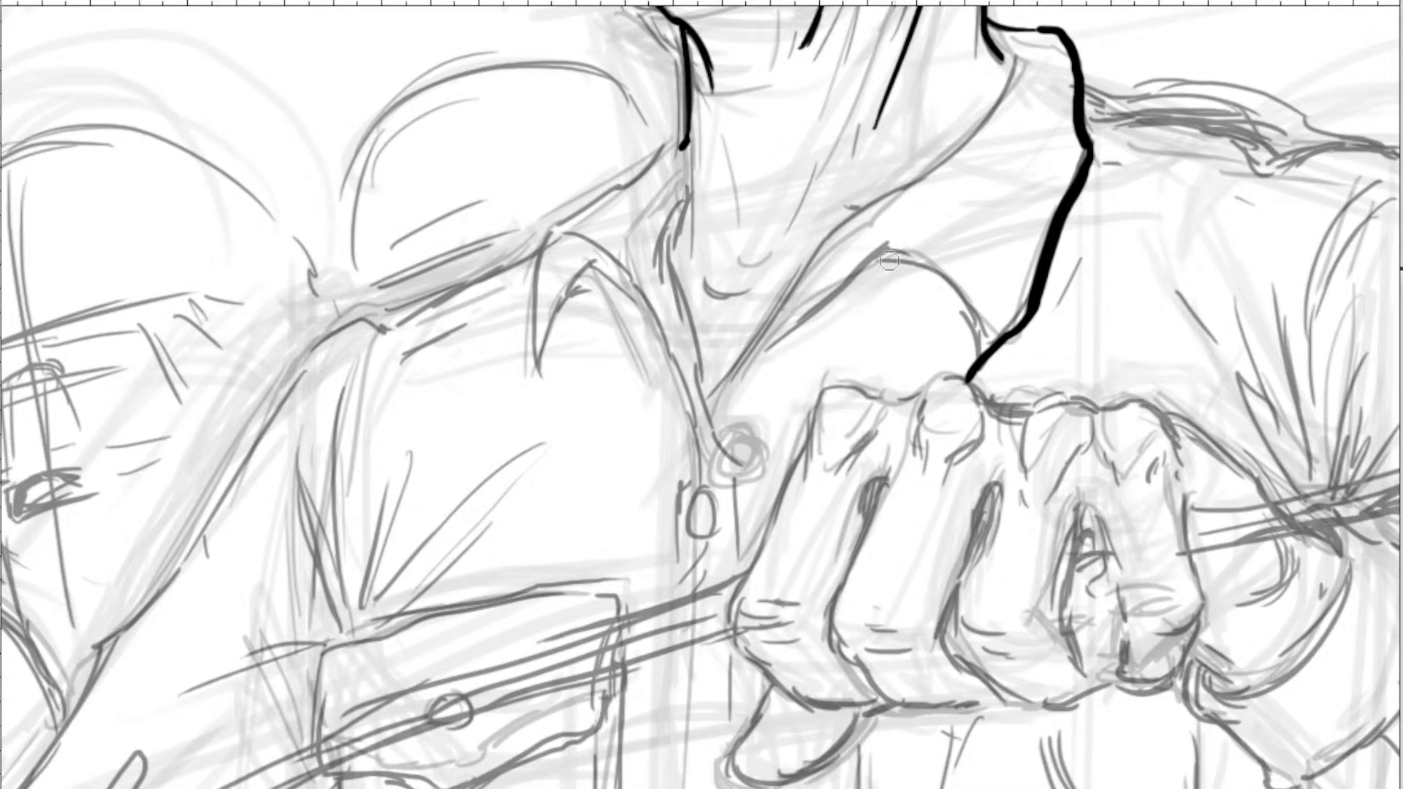
pyautogui.moveTo(888, 261)
pyautogui.mouseDown()
pyautogui.moveTo(822, 306)
pyautogui.moveTo(903, 263)
pyautogui.moveTo(945, 295)
pyautogui.moveTo(967, 351)
pyautogui.mouseUp()
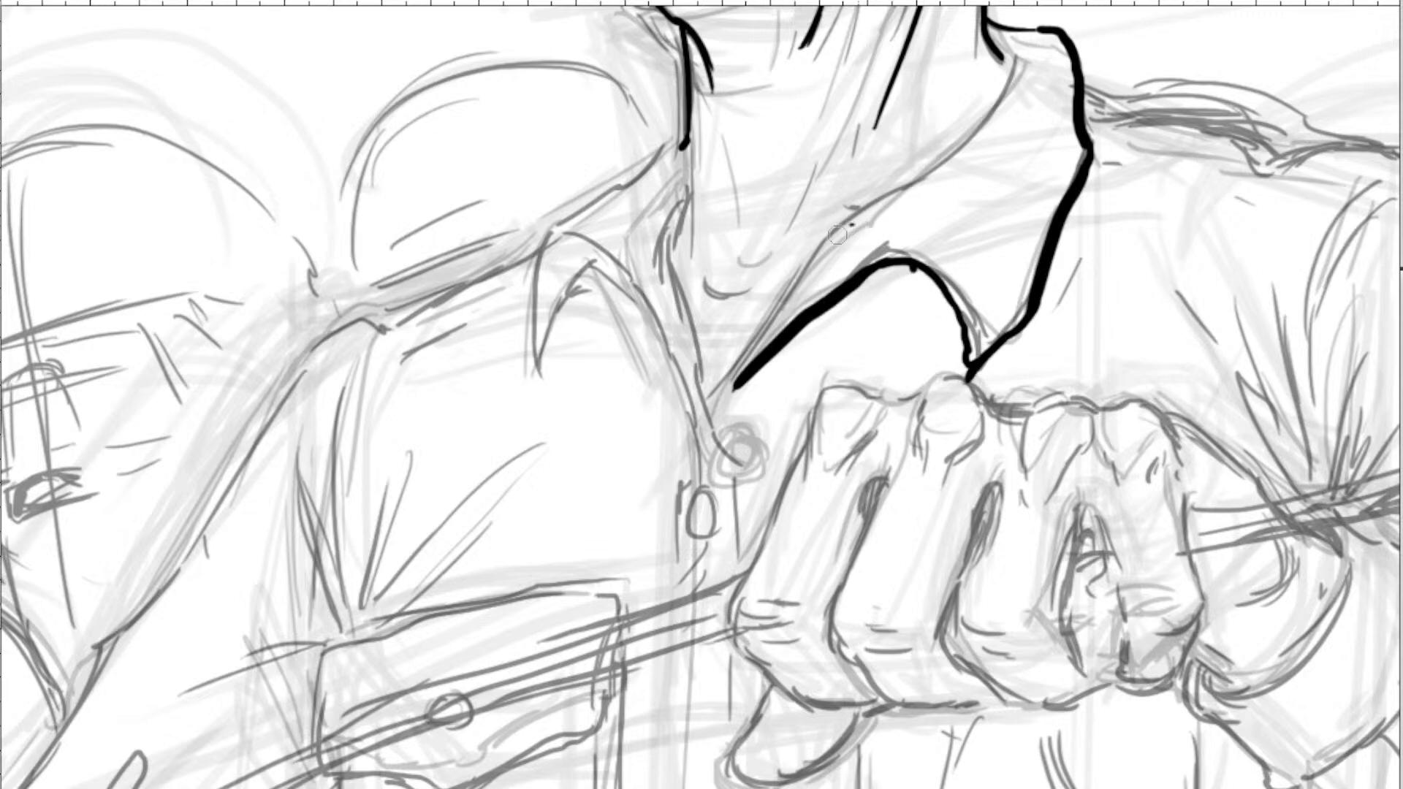
# Ink the inner edge of the same collar from the side of the neck down to the V opening.
pyautogui.moveTo(852, 225); pyautogui.dragTo(715, 400)
pyautogui.hotkey('ctrl', 'z')
pyautogui.moveTo(847, 225); pyautogui.dragTo(756, 356)
pyautogui.hotkey('ctrl', 'z')
pyautogui.moveTo(831, 238); pyautogui.dragTo(716, 392)
pyautogui.moveTo(919, 170)
pyautogui.mouseDown()
pyautogui.moveTo(808, 320)
pyautogui.moveTo(811, 309)
pyautogui.mouseUp()
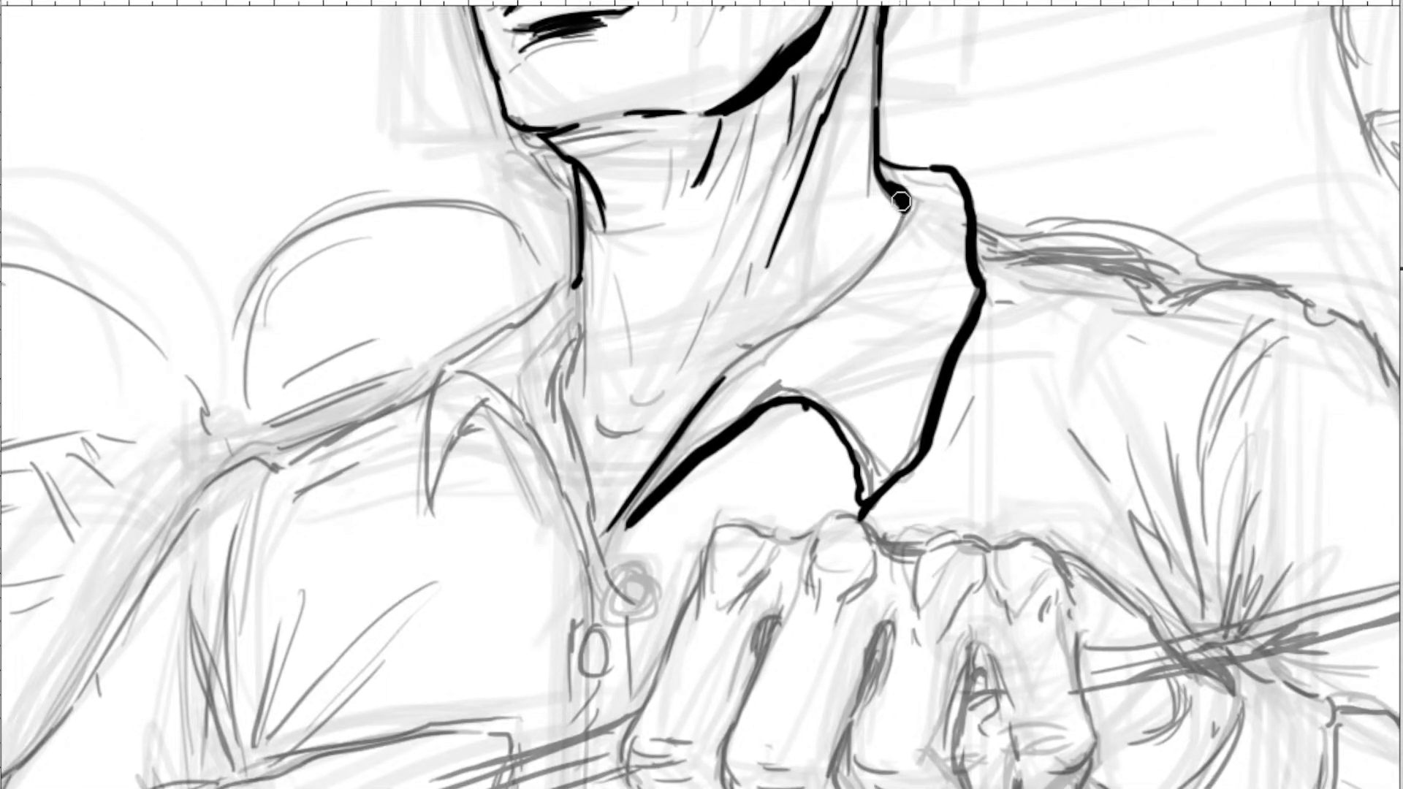
pyautogui.moveTo(899, 192)
pyautogui.mouseDown()
pyautogui.moveTo(856, 290)
pyautogui.moveTo(711, 392)
pyautogui.mouseUp()
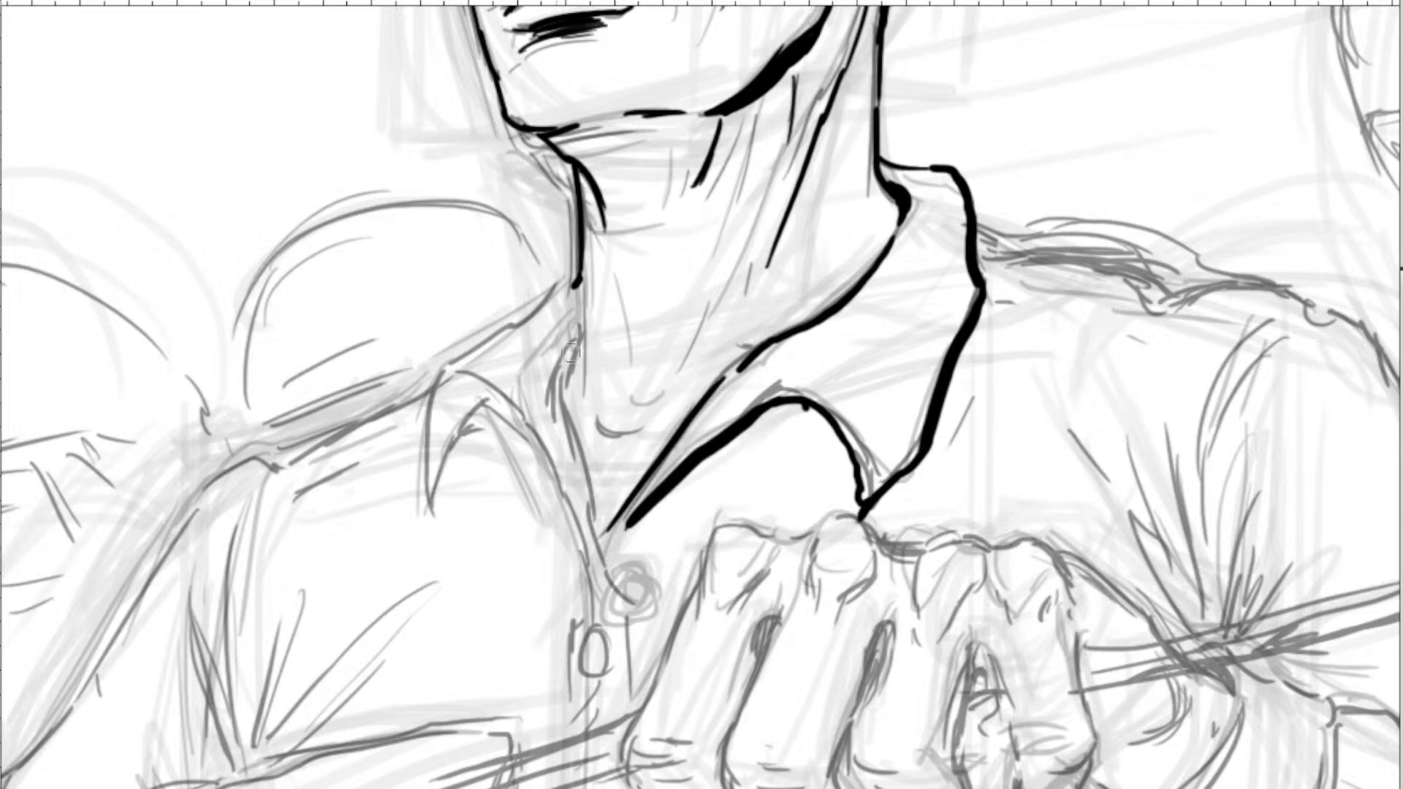
# Ink the opposite collar flap with its heavy inner fold, and the collar's upper edge running to the neck.
pyautogui.moveTo(573, 335)
pyautogui.mouseDown()
pyautogui.moveTo(550, 391)
pyautogui.moveTo(570, 395)
pyautogui.moveTo(618, 584)
pyautogui.mouseUp()
pyautogui.moveTo(548, 399); pyautogui.dragTo(607, 322)
pyautogui.moveTo(491, 395)
pyautogui.mouseDown()
pyautogui.moveTo(542, 310)
pyautogui.moveTo(615, 406)
pyautogui.moveTo(666, 515)
pyautogui.mouseUp()
pyautogui.moveTo(502, 293)
pyautogui.mouseDown()
pyautogui.moveTo(496, 433)
pyautogui.moveTo(503, 369)
pyautogui.moveTo(570, 252)
pyautogui.moveTo(607, 227)
pyautogui.moveTo(637, 256)
pyautogui.mouseUp()
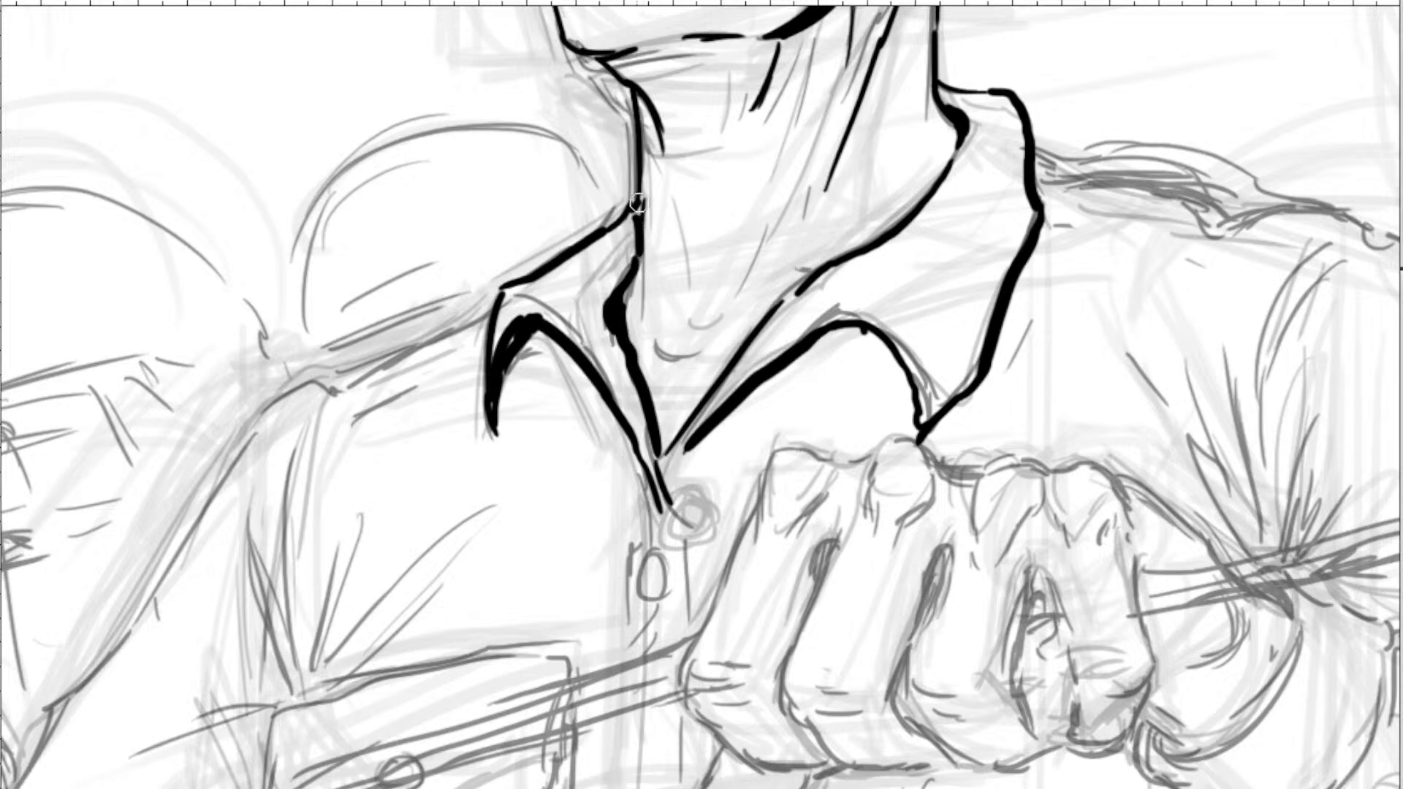
# Ink small curved marks at the base of the throat and short tendon strokes on the neck.
pyautogui.moveTo(662, 367); pyautogui.dragTo(683, 361)
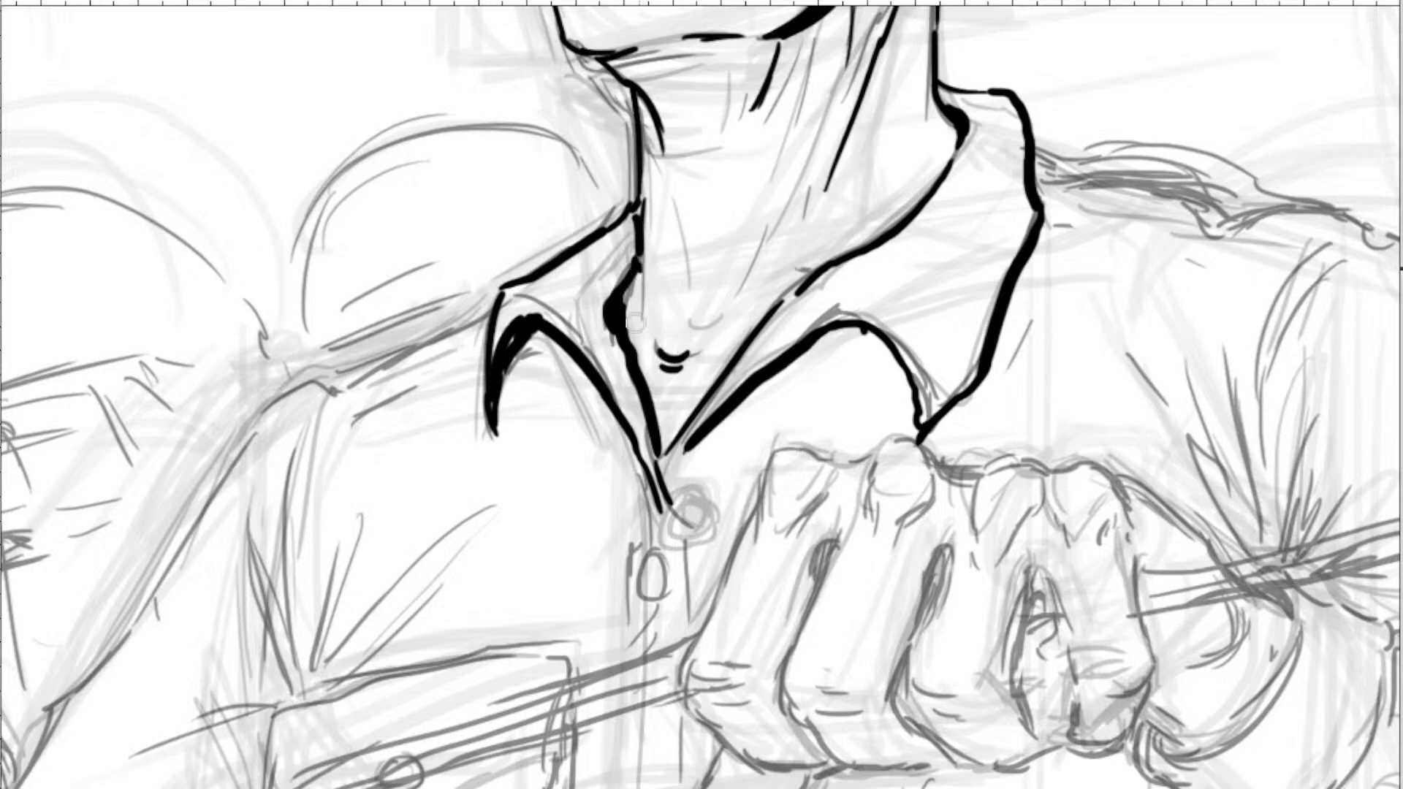
pyautogui.moveTo(639, 271); pyautogui.dragTo(640, 316)
pyautogui.moveTo(684, 274); pyautogui.dragTo(703, 291)
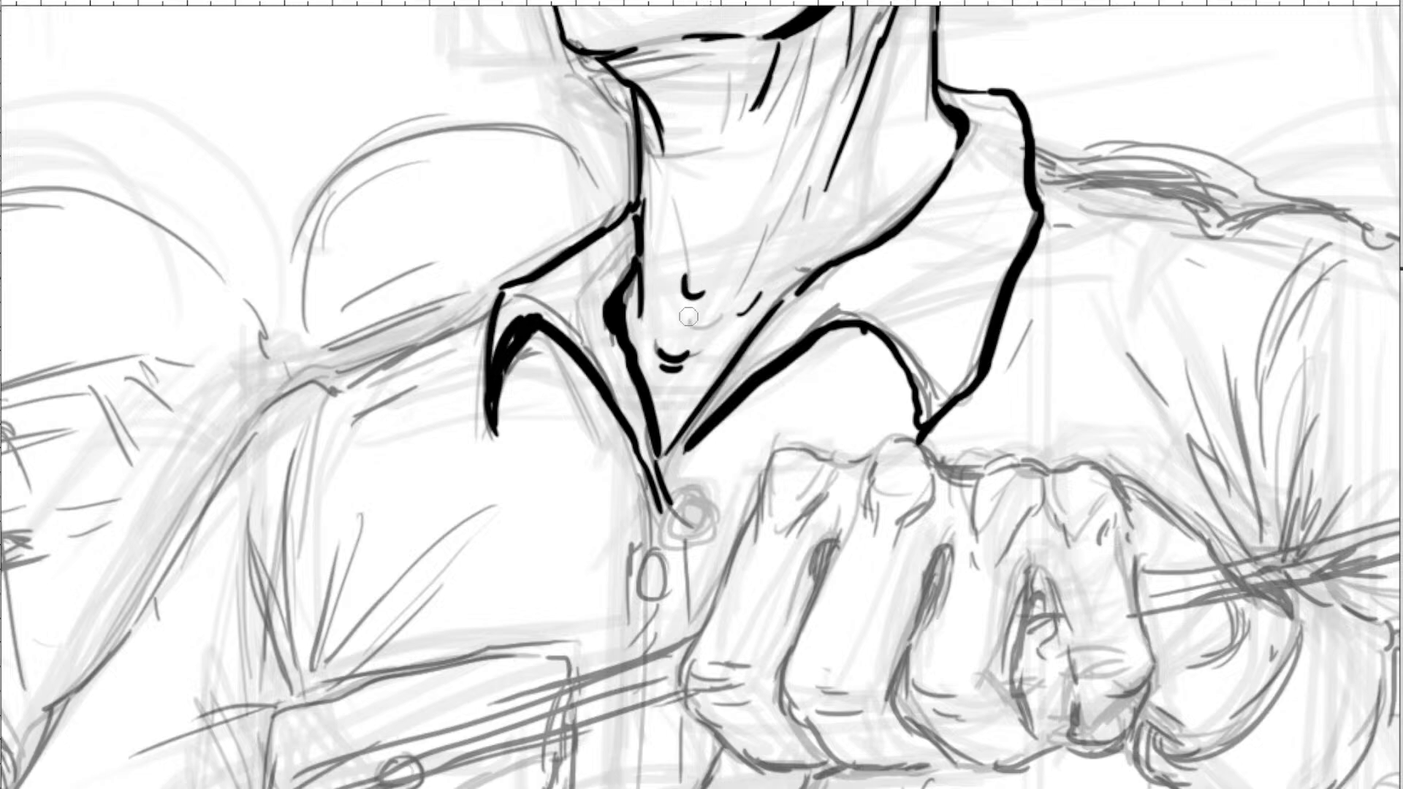
pyautogui.moveTo(940, 79); pyautogui.dragTo(940, 95)
pyautogui.scroll(4, 808, 190)
pyautogui.moveTo(738, 254); pyautogui.dragTo(735, 287)
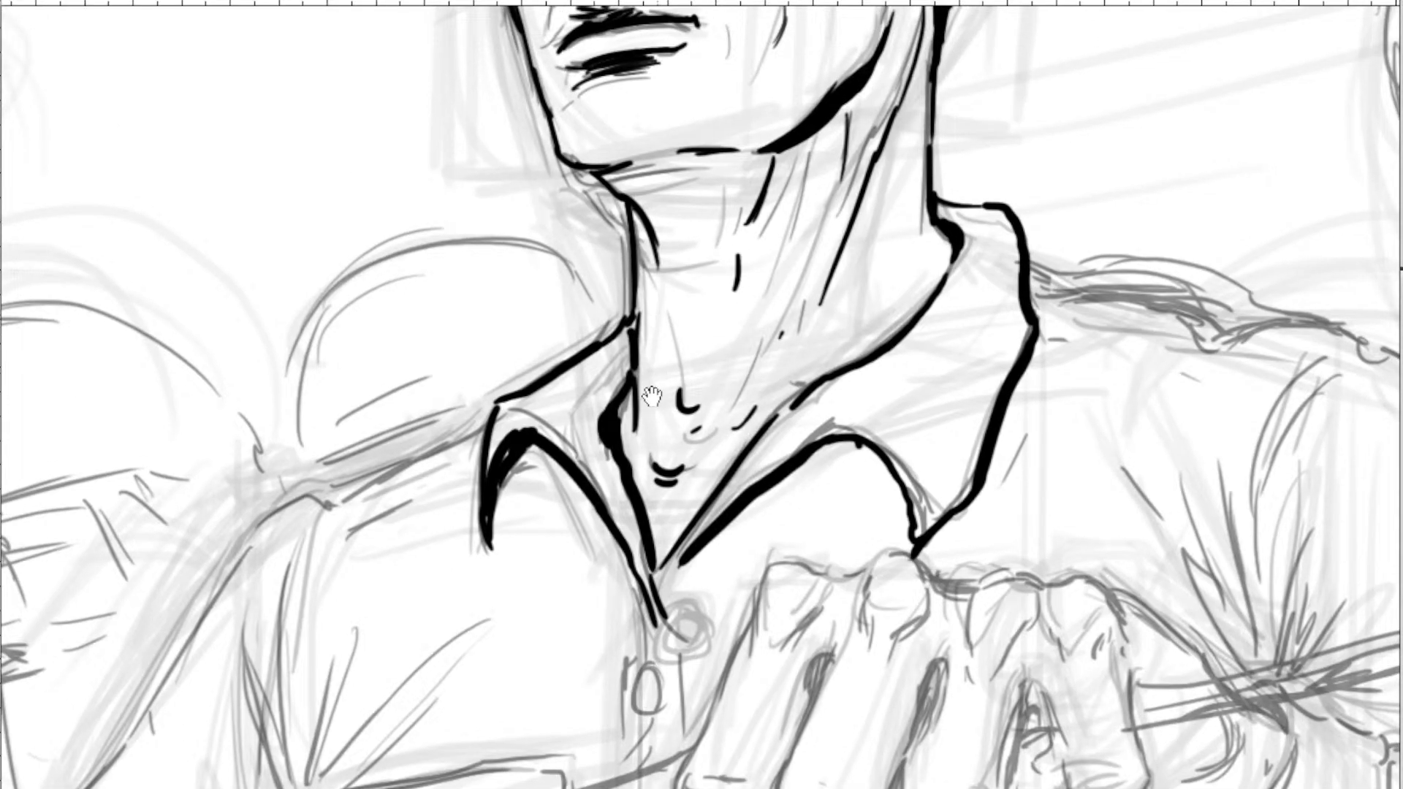
# Ink the shirt placket edge below the collar opening and the oval buttonhole beside it.
pyautogui.moveTo(652, 397); pyautogui.dragTo(720, 158)
pyautogui.moveTo(686, 328); pyautogui.dragTo(684, 235)
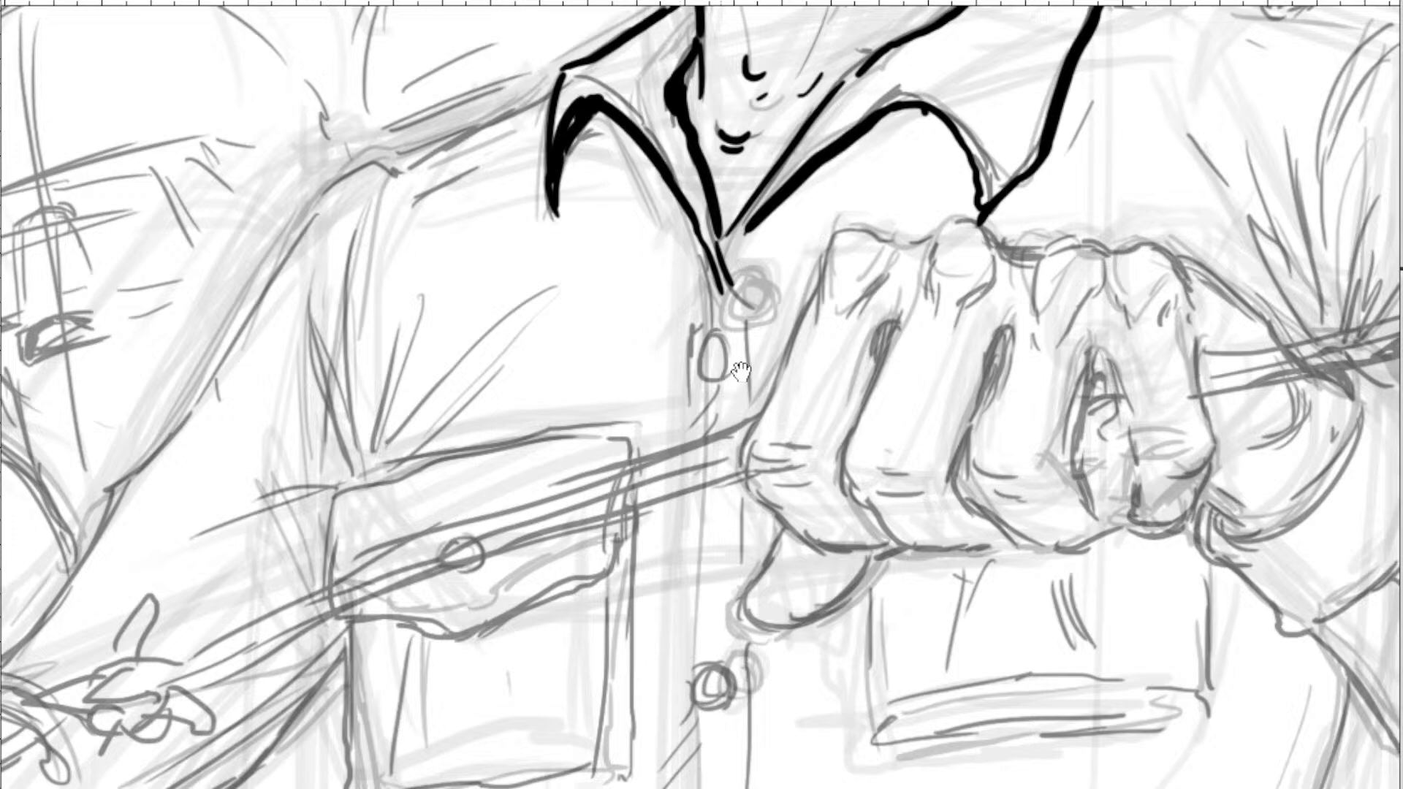
pyautogui.moveTo(729, 281); pyautogui.dragTo(753, 408)
pyautogui.moveTo(718, 358); pyautogui.dragTo(735, 303)
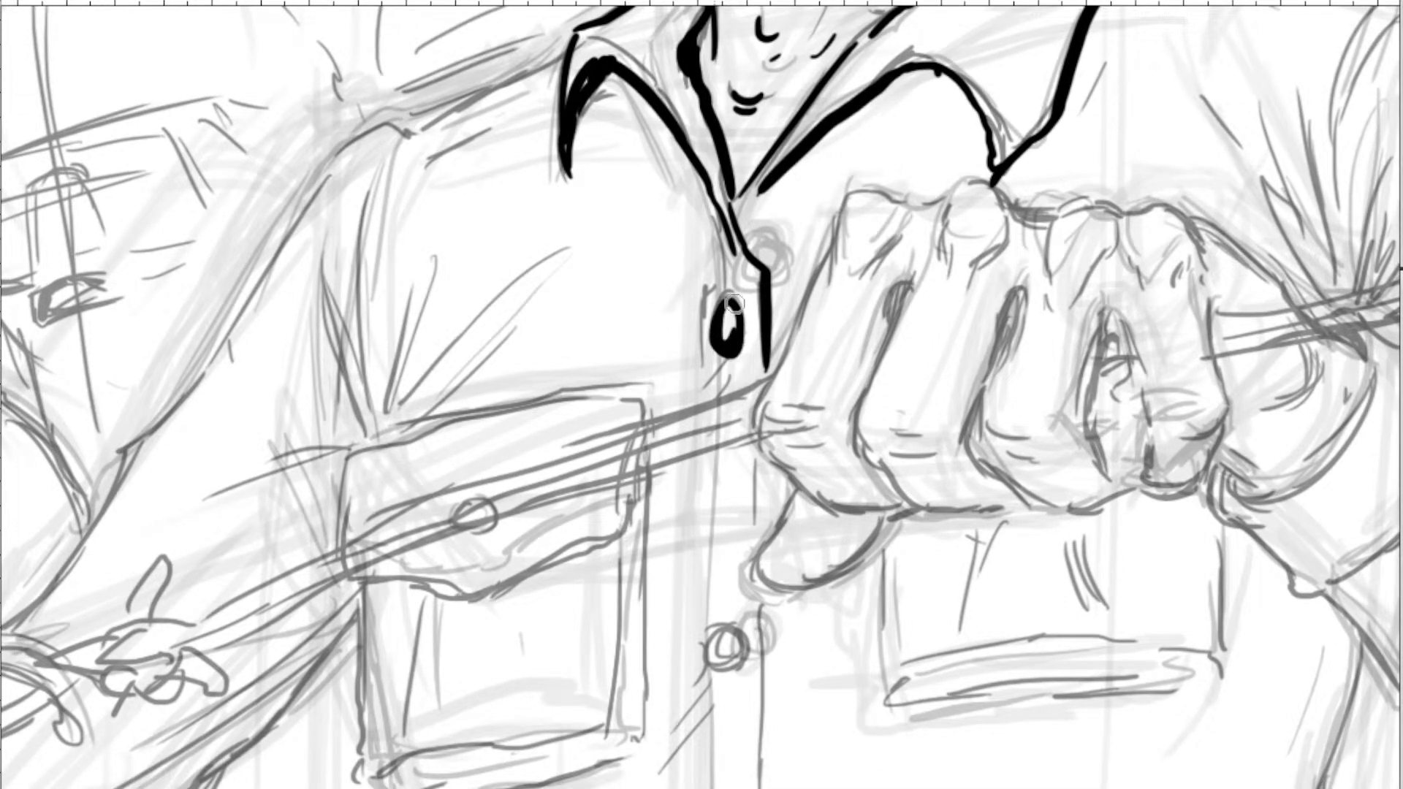
# Fill the shadows beneath both collar flaps with solid black and loose hatching at their lower edges.
pyautogui.hotkey('ctrl', '-')
pyautogui.hotkey('ctrl', '-')
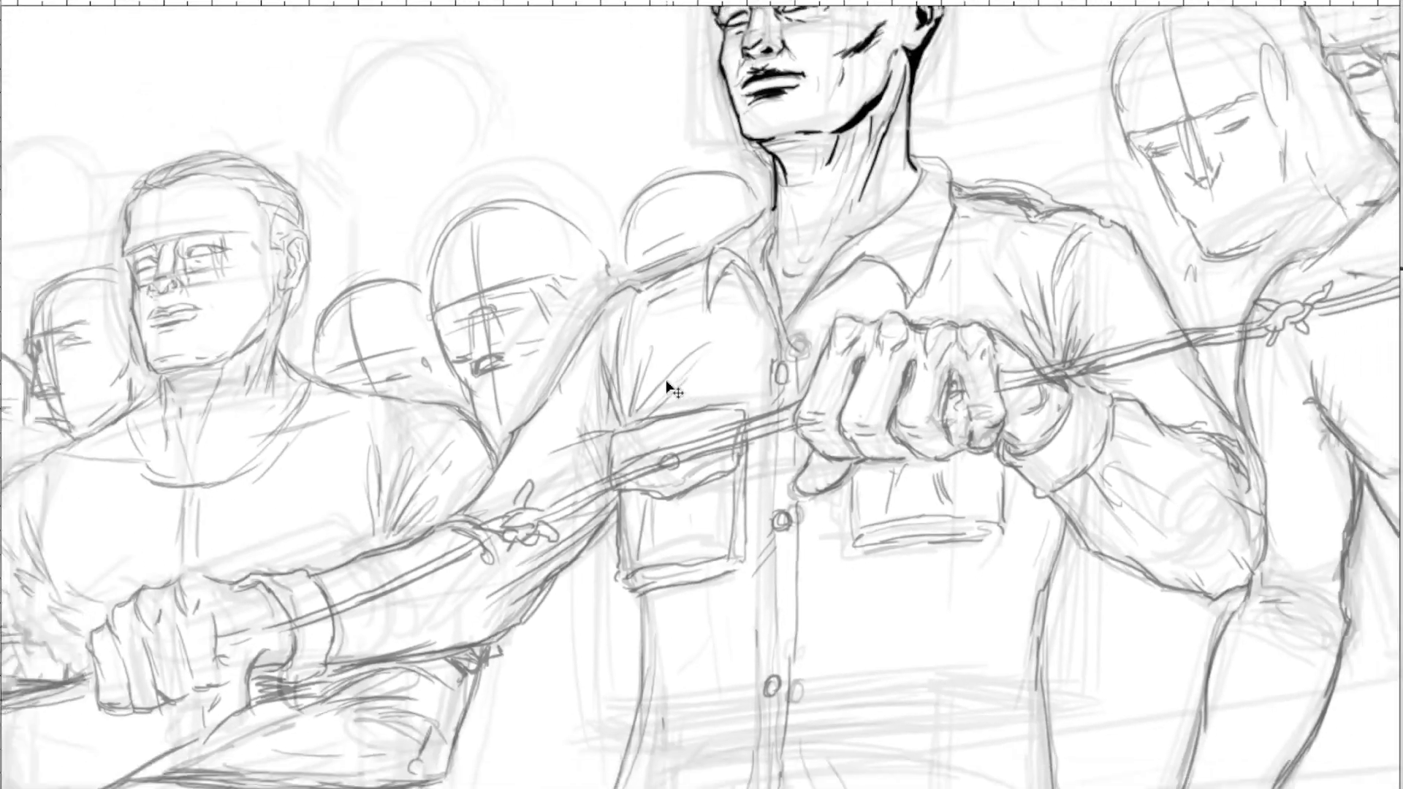
pyautogui.hotkey('ctrl', '-')
pyautogui.hotkey('ctrl', '+')
pyautogui.hotkey('ctrl', '+')
pyautogui.hotkey('ctrl', '+')
pyautogui.moveTo(592, 335); pyautogui.dragTo(551, 502)
pyautogui.hotkey('ctrl', '+')
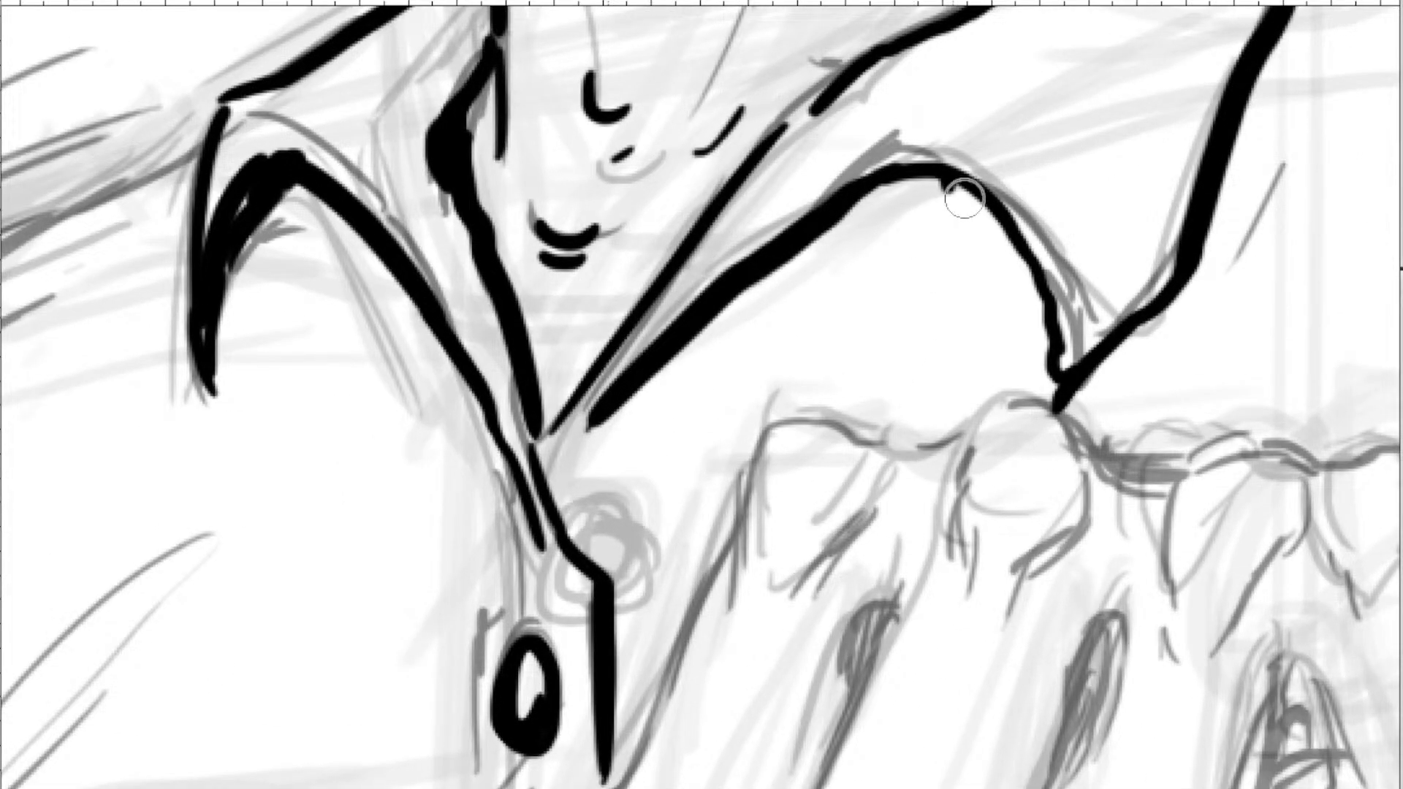
pyautogui.moveTo(965, 197)
pyautogui.mouseDown()
pyautogui.moveTo(890, 194)
pyautogui.moveTo(852, 234)
pyautogui.moveTo(976, 205)
pyautogui.moveTo(702, 329)
pyautogui.mouseUp()
pyautogui.moveTo(995, 231)
pyautogui.mouseDown()
pyautogui.moveTo(666, 373)
pyautogui.moveTo(687, 377)
pyautogui.mouseUp()
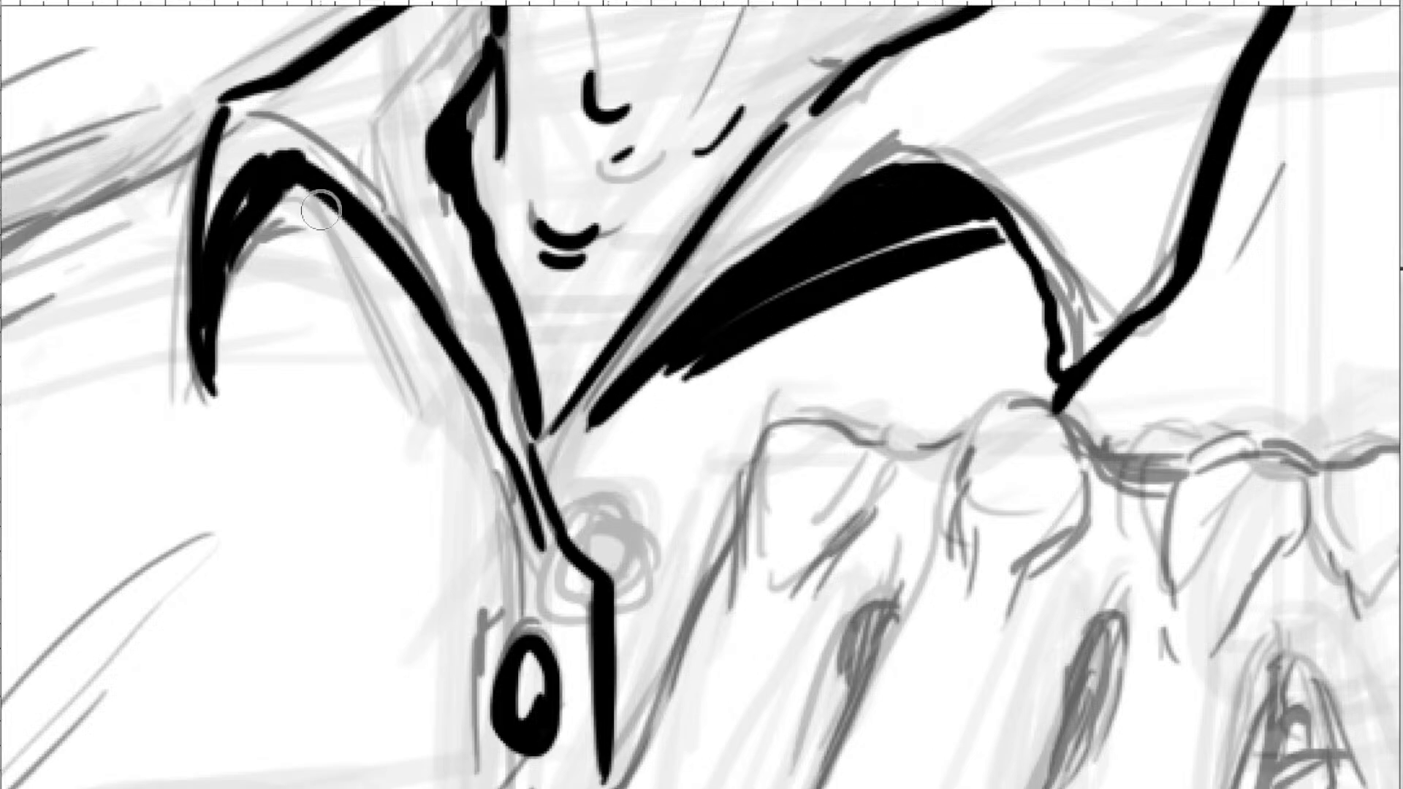
pyautogui.moveTo(321, 210)
pyautogui.mouseDown()
pyautogui.moveTo(292, 194)
pyautogui.moveTo(366, 219)
pyautogui.moveTo(241, 263)
pyautogui.moveTo(358, 282)
pyautogui.mouseUp()
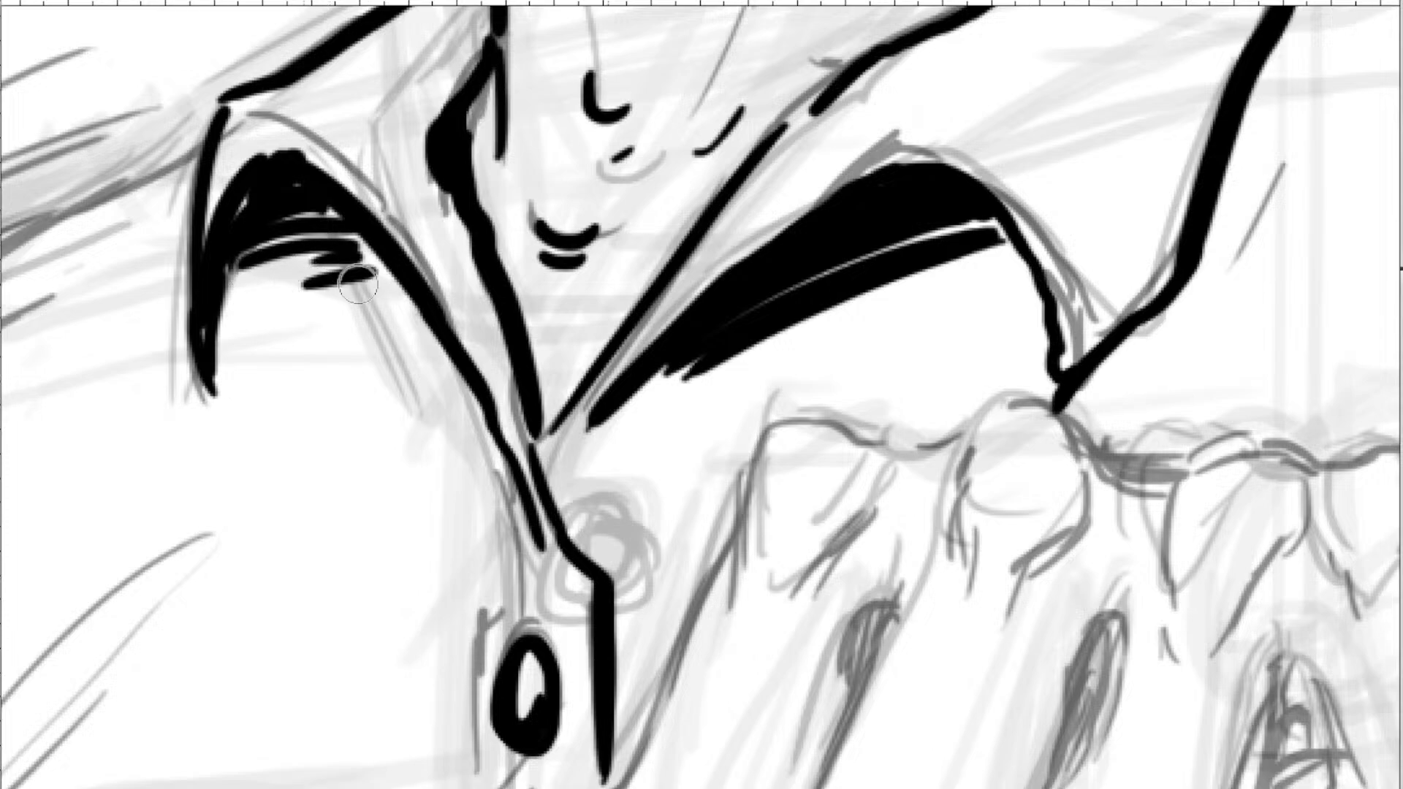
pyautogui.hotkey('ctrl', '-')
pyautogui.hotkey('ctrl', '-')
pyautogui.hotkey('ctrl', '-')
pyautogui.hotkey('ctrl', '-')
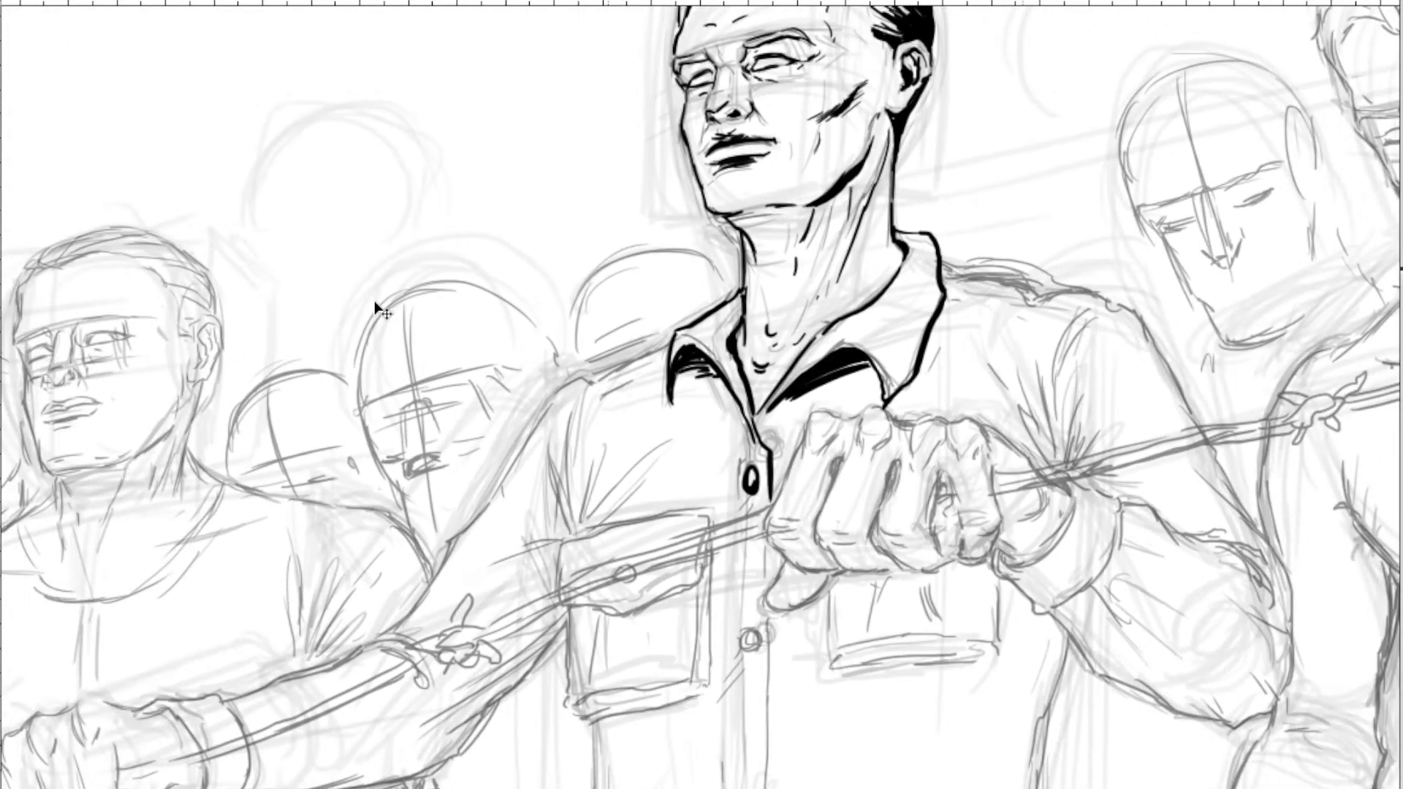
pyautogui.hotkey('ctrl', '+')
pyautogui.hotkey('ctrl', '+')
pyautogui.hotkey('ctrl', '+')
pyautogui.hotkey('ctrl', '+')
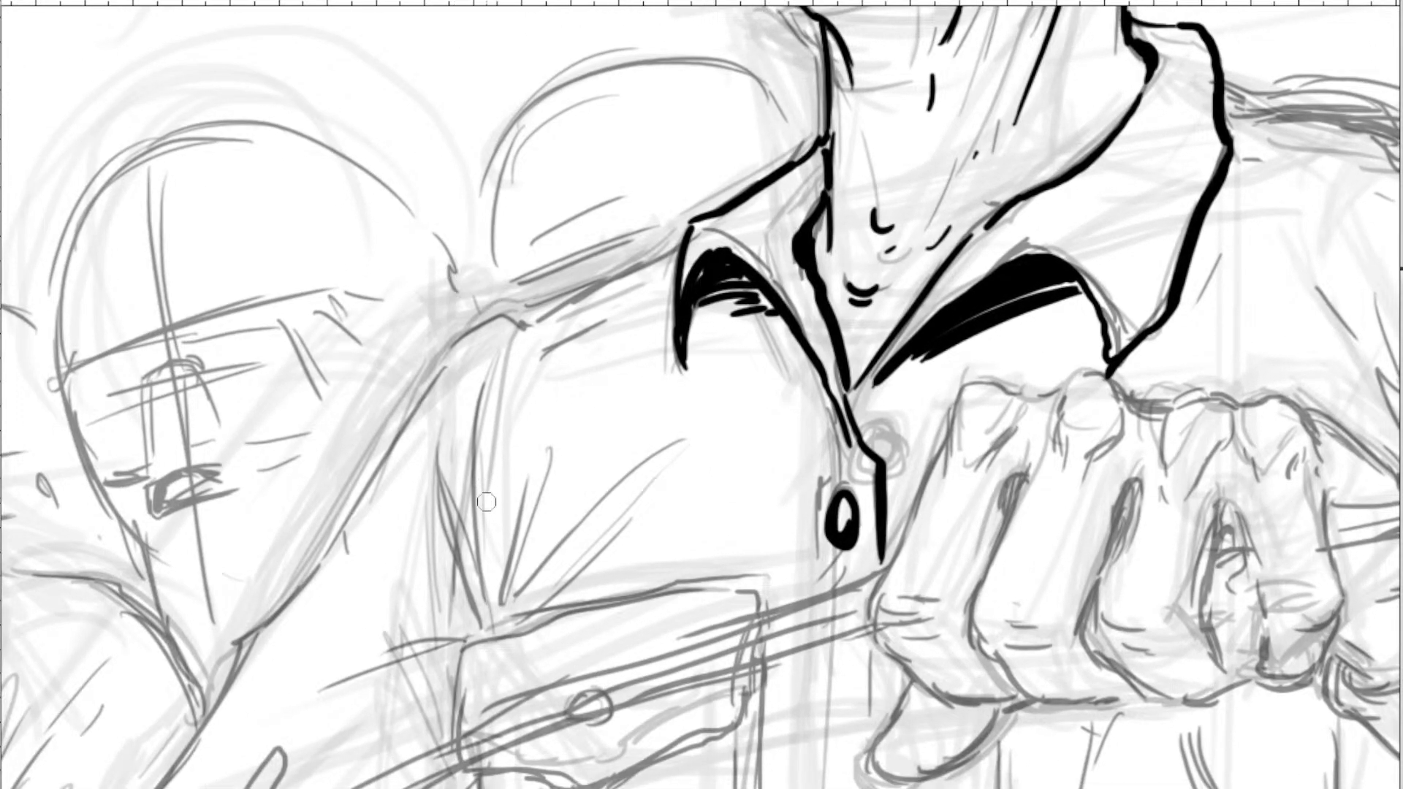
pyautogui.moveTo(565, 459); pyautogui.dragTo(622, 392)
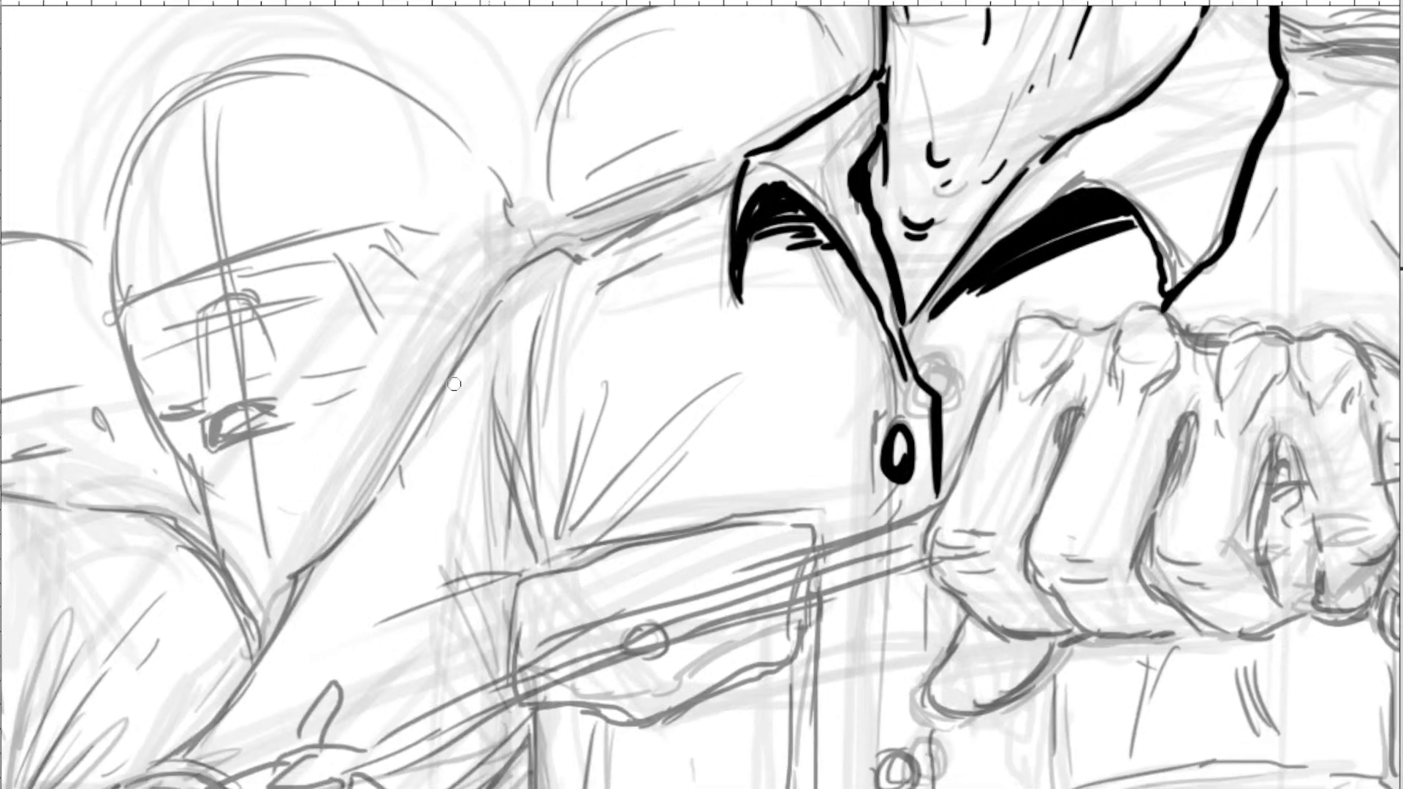
pyautogui.moveTo(531, 509)
pyautogui.mouseDown()
pyautogui.moveTo(488, 455)
pyautogui.moveTo(520, 538)
pyautogui.mouseUp()
pyautogui.moveTo(543, 417)
pyautogui.mouseDown()
pyautogui.moveTo(607, 307)
pyautogui.moveTo(585, 387)
pyautogui.mouseUp()
pyautogui.hotkey('ctrl', 'z')
pyautogui.hotkey('ctrl', 'z')
# Ink dark fold strokes converging at the armpit, and outline the shoulder from the collar down the upper sleeve.
pyautogui.moveTo(581, 330); pyautogui.dragTo(588, 407)
pyautogui.moveTo(584, 354)
pyautogui.mouseDown()
pyautogui.moveTo(592, 435)
pyautogui.moveTo(606, 237)
pyautogui.mouseUp()
pyautogui.moveTo(632, 180)
pyautogui.mouseDown()
pyautogui.moveTo(596, 434)
pyautogui.moveTo(599, 380)
pyautogui.moveTo(562, 355)
pyautogui.moveTo(544, 365)
pyautogui.moveTo(577, 417)
pyautogui.moveTo(522, 364)
pyautogui.moveTo(635, 381)
pyautogui.mouseUp()
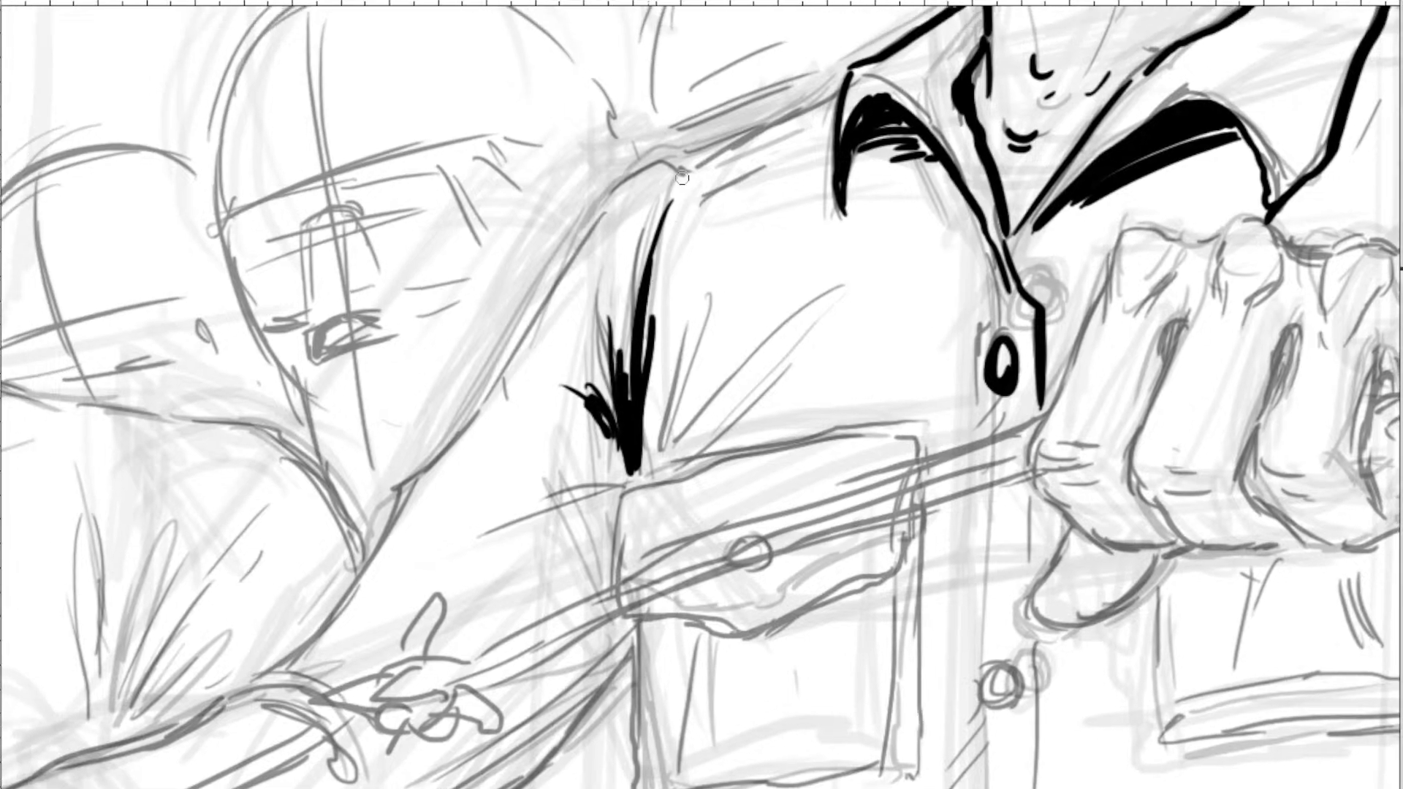
pyautogui.moveTo(667, 168)
pyautogui.mouseDown()
pyautogui.moveTo(596, 212)
pyautogui.moveTo(482, 418)
pyautogui.mouseUp()
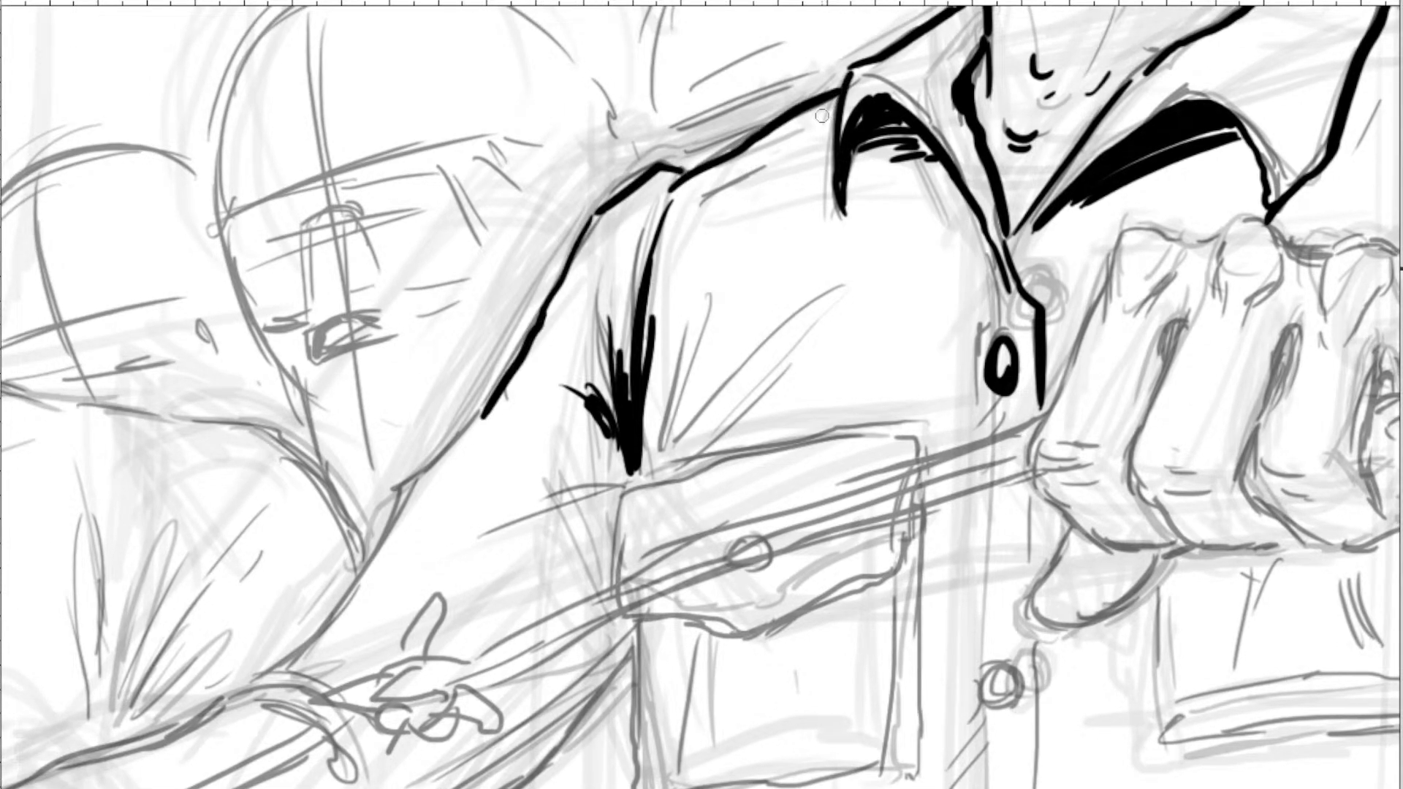